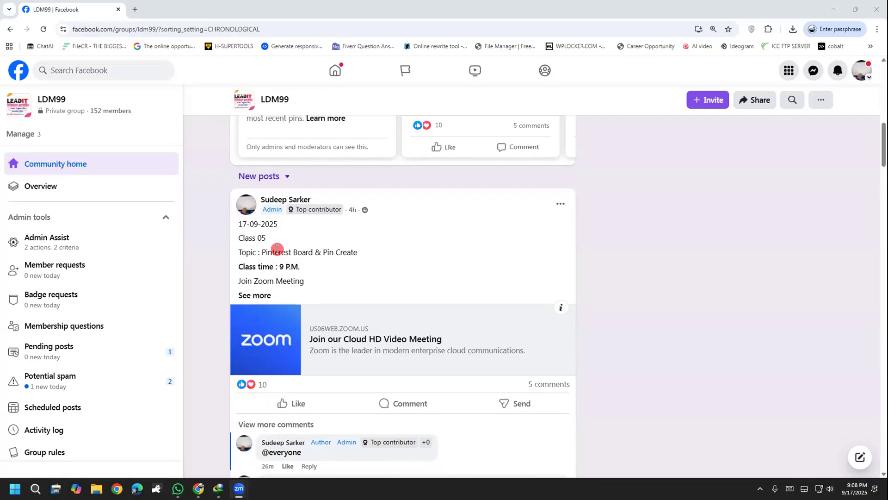
drag(262, 252, 376, 252)
click(340, 252)
click(380, 254)
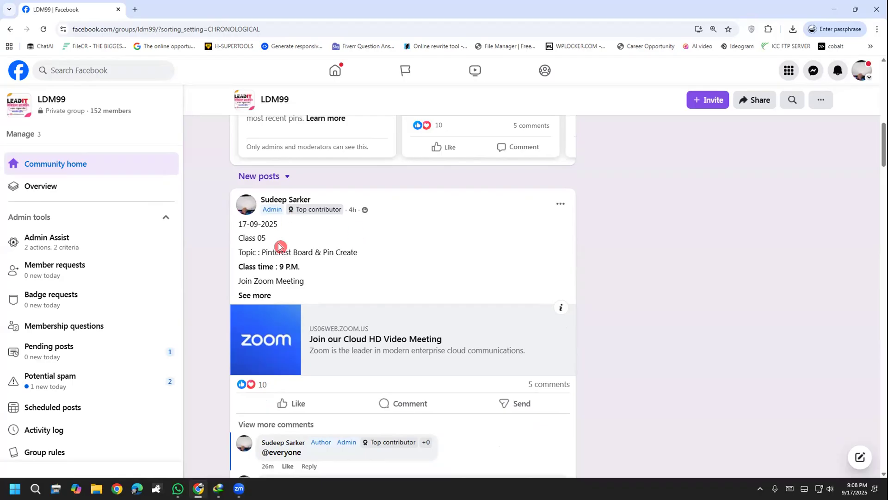
drag(288, 248, 306, 246)
click(306, 246)
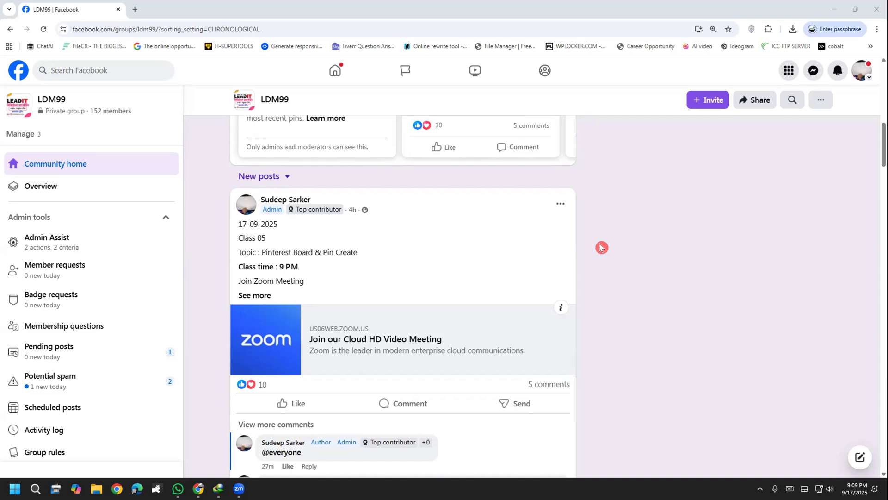
mouse_move(370, 252)
mouse_down()
mouse_move(326, 254)
mouse_move(362, 255)
mouse_up()
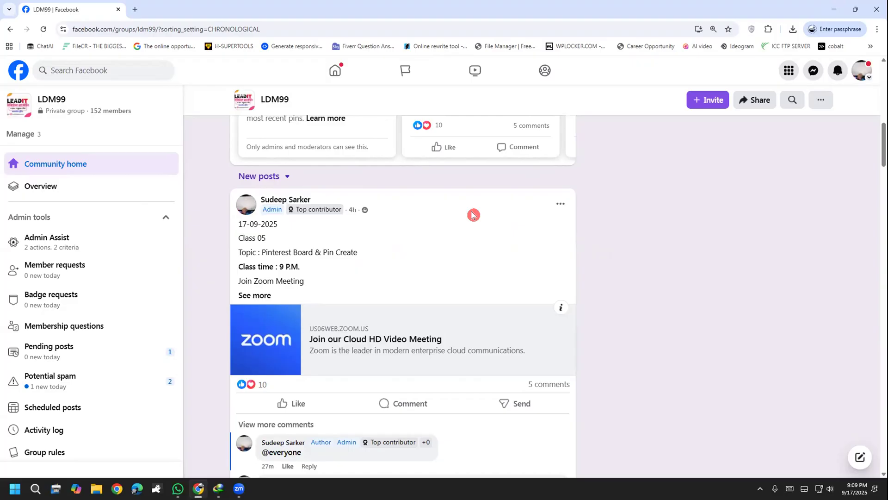
click(14, 488)
text(স)
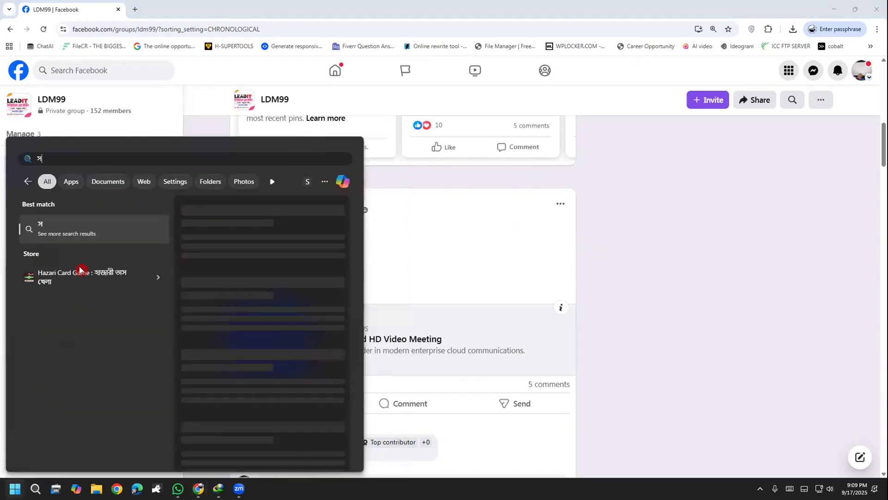
click(760, 488)
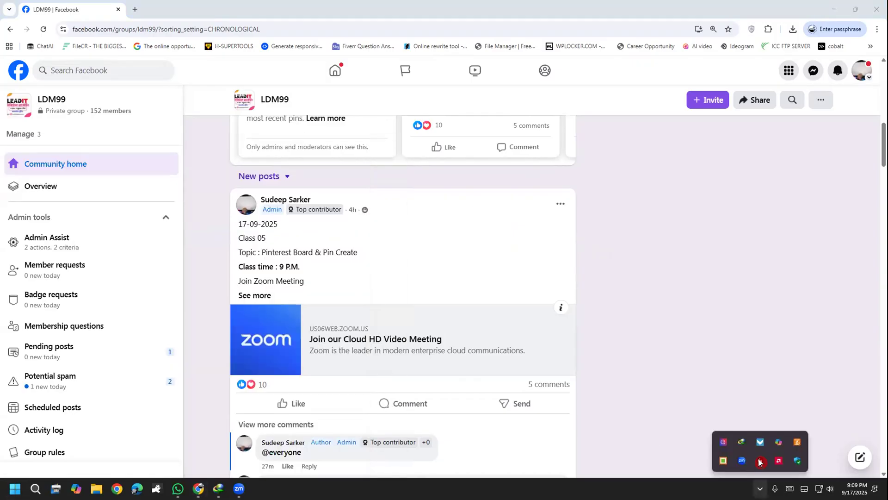
Open Notepad from the system search and create a new blank document in it
click(14, 488)
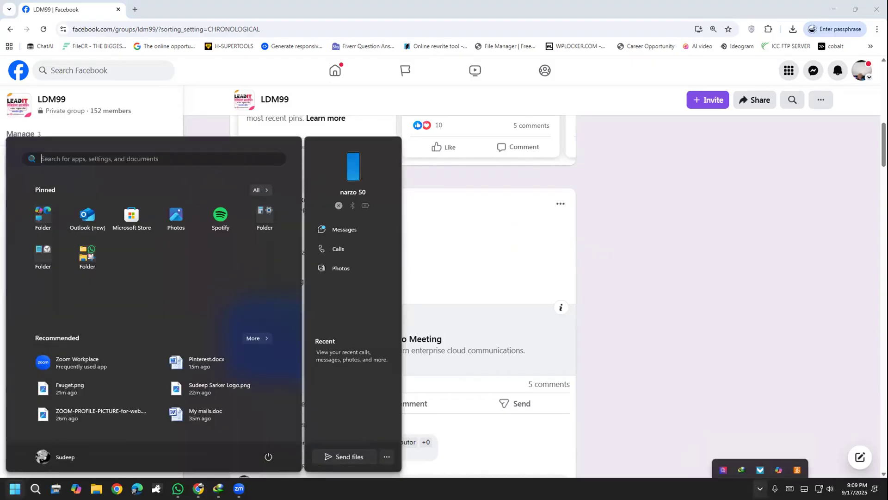
text(notepad)
click(40, 227)
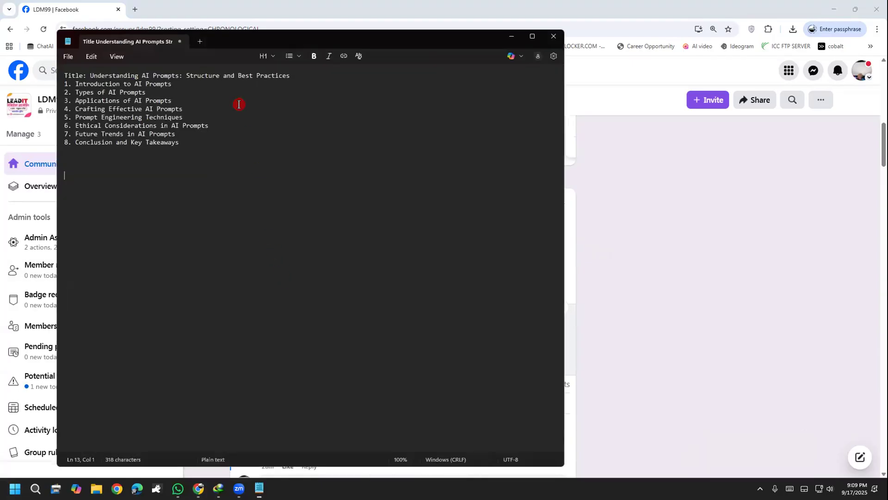
click(199, 41)
ctrl+scroll(188, 299, up, 16)
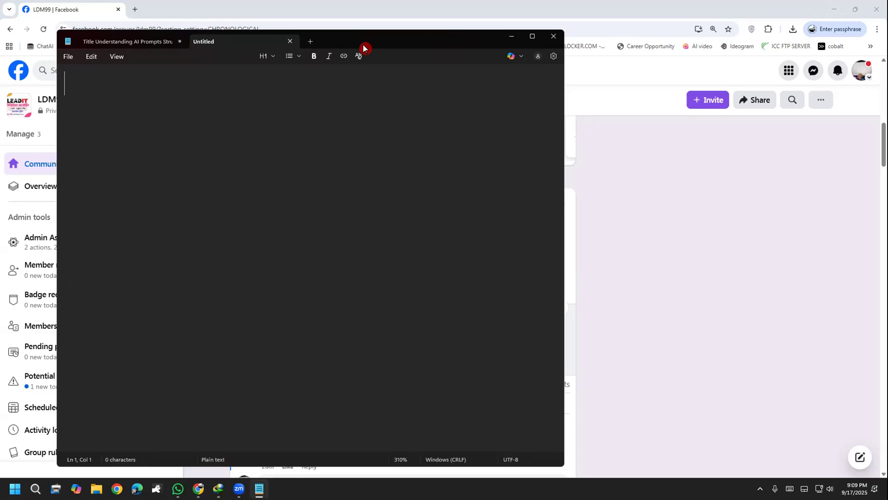
drag(364, 45, 438, 99)
Enter the heading "Steps:" and, after a blank line, the first list item "1. Product Research"
text(S)
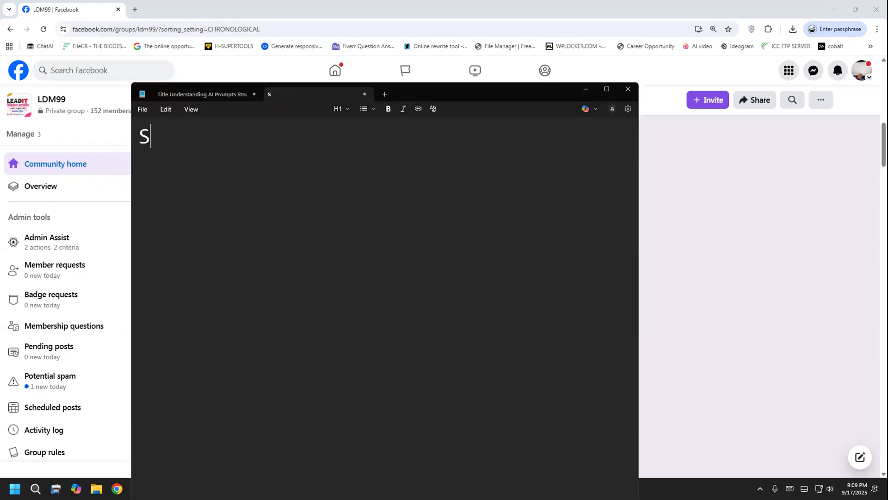
text(teps:)
key(Return)
key(Return)
text(1. Product R)
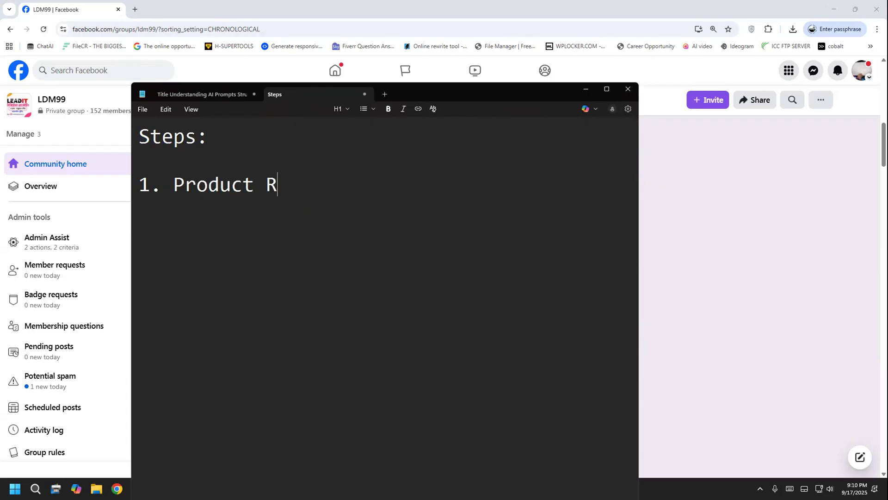
text(esearch )
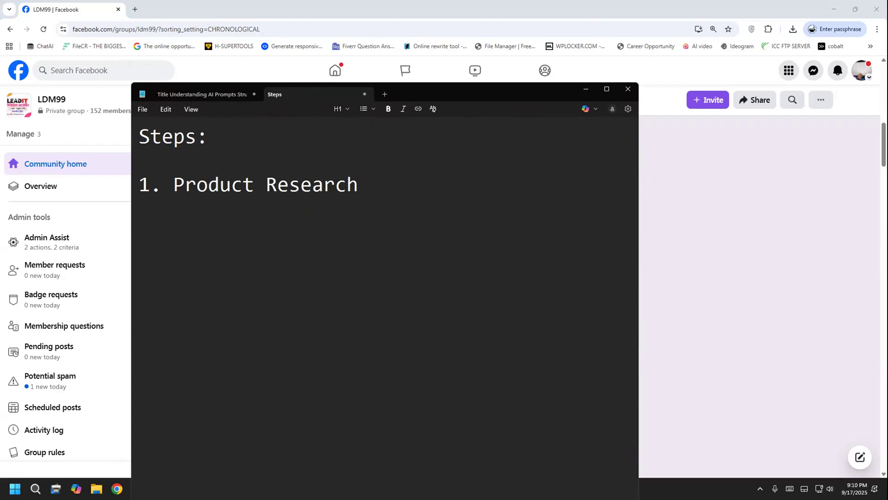
text(2. Pin Cereate)
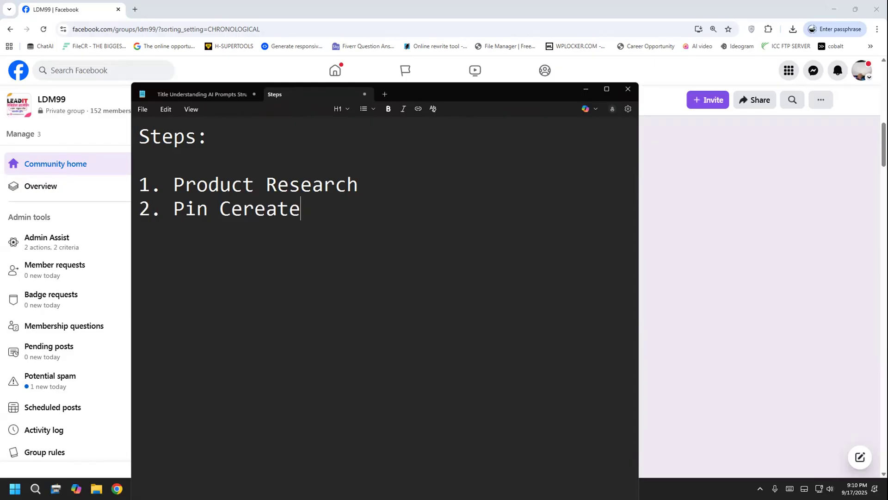
Add the second list item "2. Pin Create" below Product Research, correcting any misspelling
key(BackSpace)
key(BackSpace)
key(BackSpace)
key(BackSpace)
key(BackSpace)
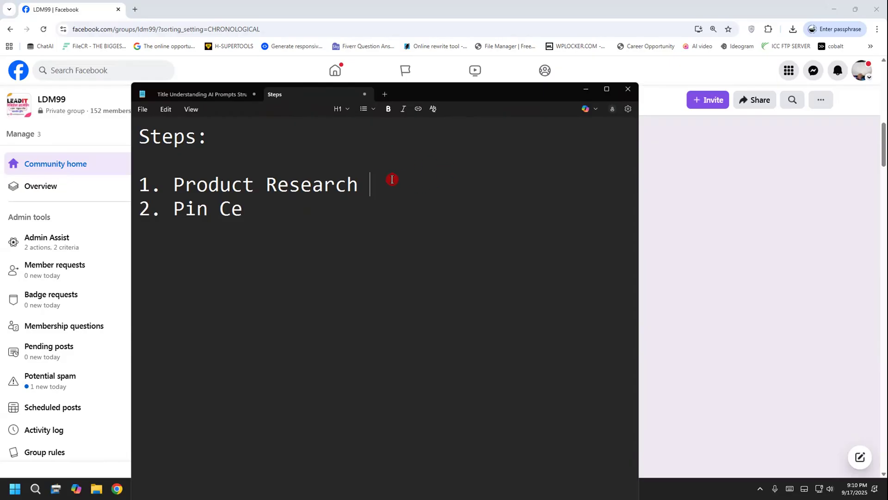
drag(369, 184, 175, 183)
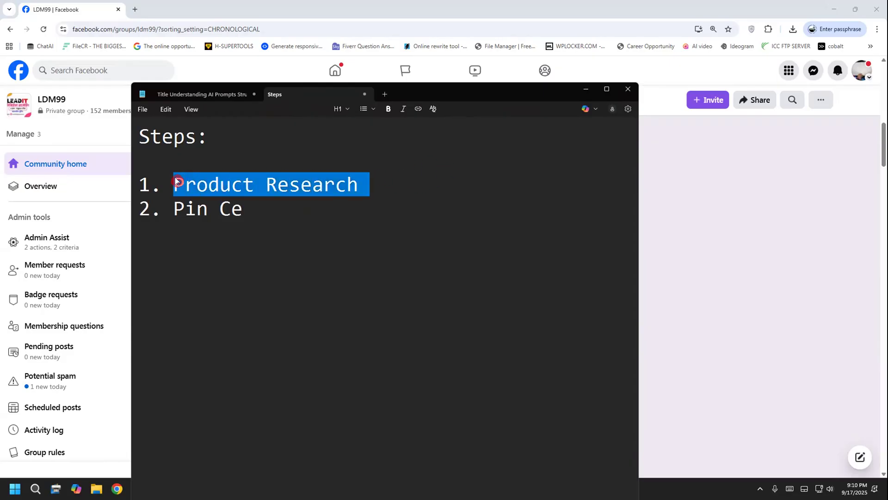
click(380, 212)
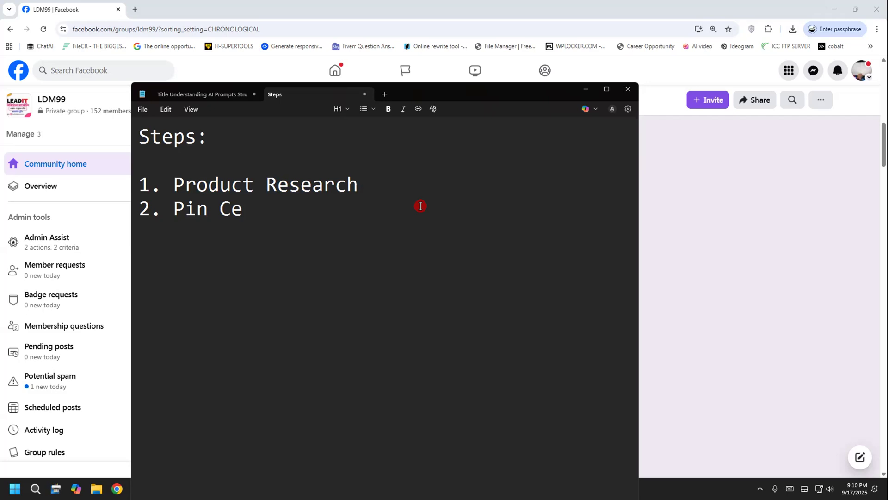
click(245, 209)
key(BackSpace)
text(reate)
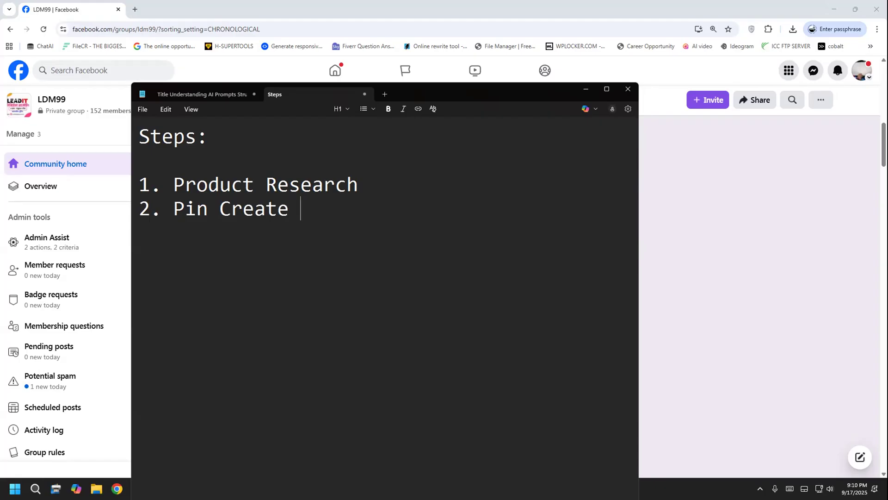
Append the design tool in parentheses, "(Canva)", to the Pin Create item
key(BackSpace)
key(BackSpace)
text(())
key(Left)
text(Canva)
key(Right)
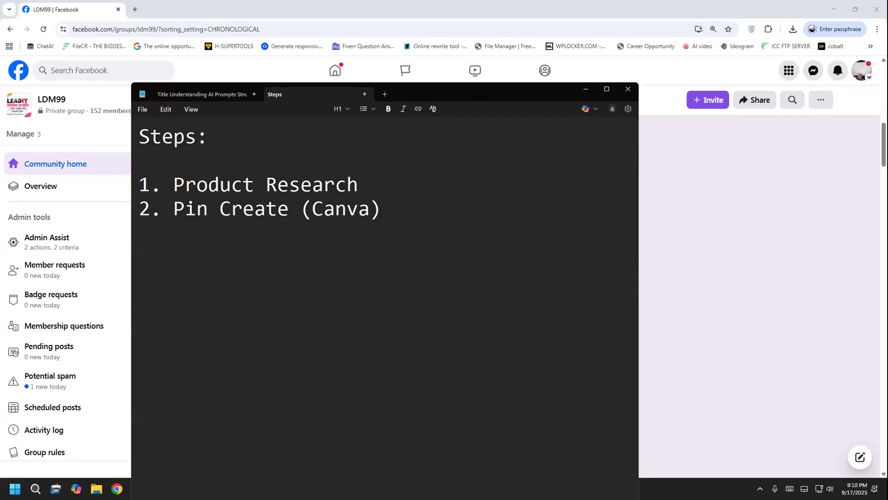
Append the pin dimensions "(1500 X 1000)px" after "(Canva)" and start a new line below
text((1))
key(Left)
text(15000)
key(BackSpace)
text(X 15)
key(BackSpace)
text(000)
key(Right)
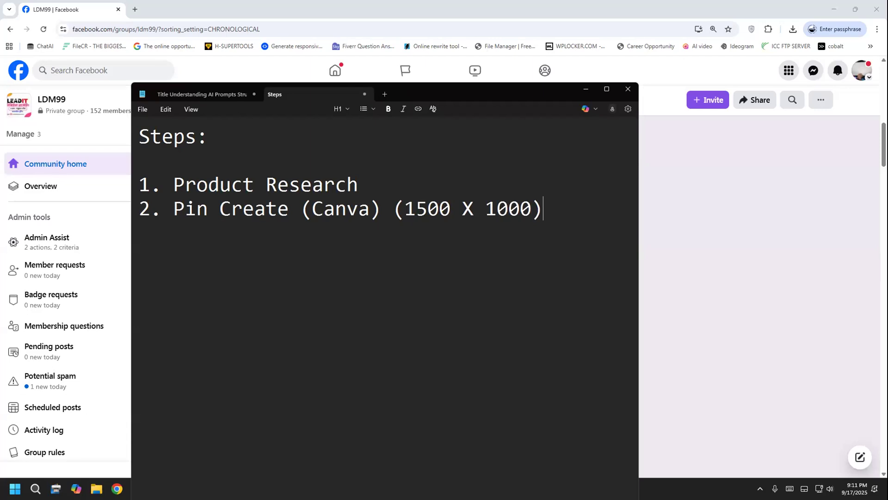
key(Return)
key(Up)
key(End)
text(px)
key(Down)
Add the third list item "3. Back To Pinterest" on the line below the pin dimensions
text(3. Back )
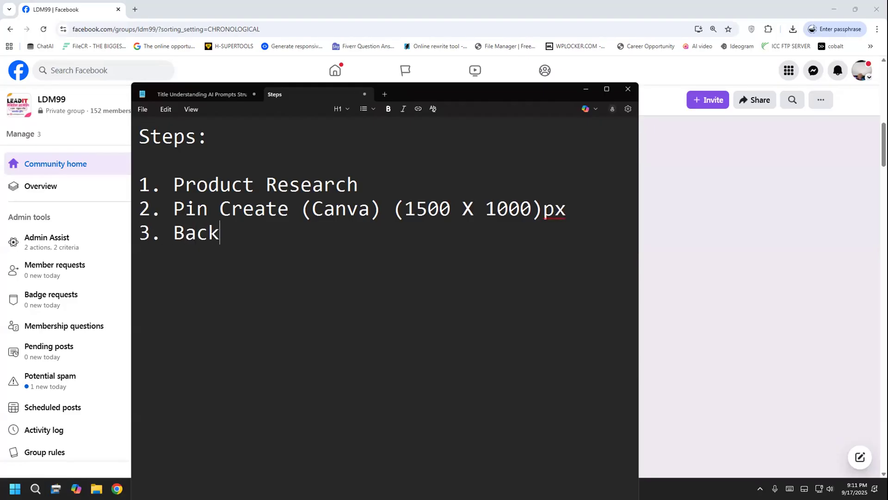
text(To Pinterest)
key(Return)
Add the fourth list item "4. Create a Pin Board" below Back To Pinterest
text(4. Cr)
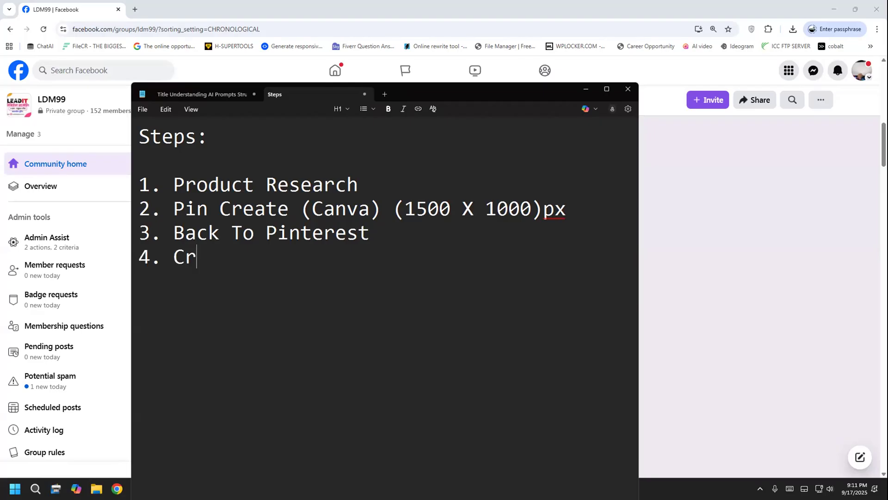
text(eate a)
text( (P)
key(BackSpace)
key(BackSpace)
text(Pin Board)
key(Return)
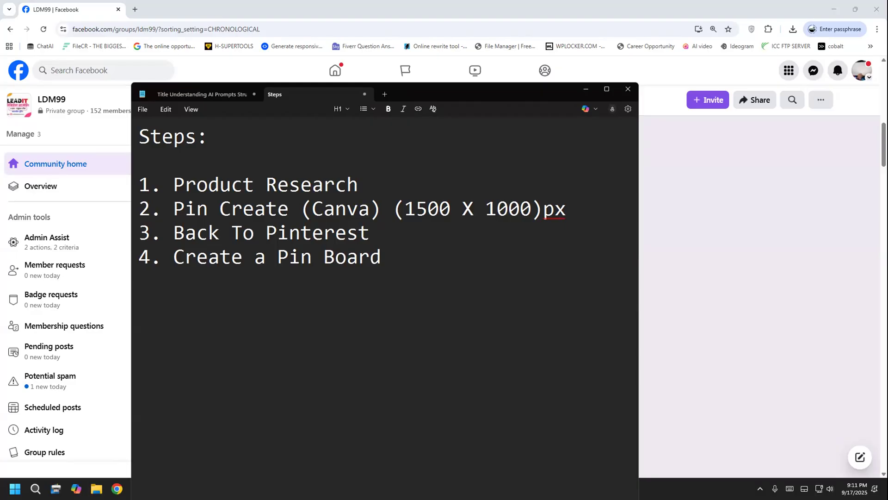
Add the fifth list item "5. Edit a Pin Board", with "Pin" capitalized like in the item above
text(5.)
text(Edit a )
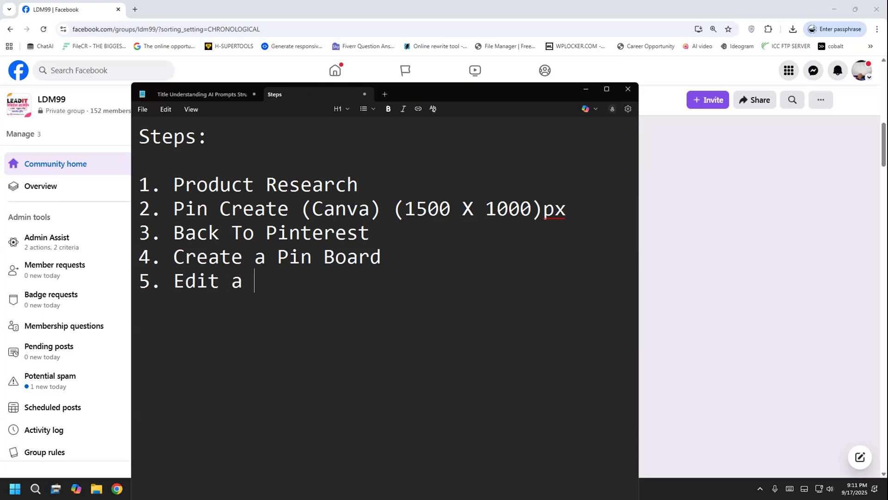
text(pin Board)
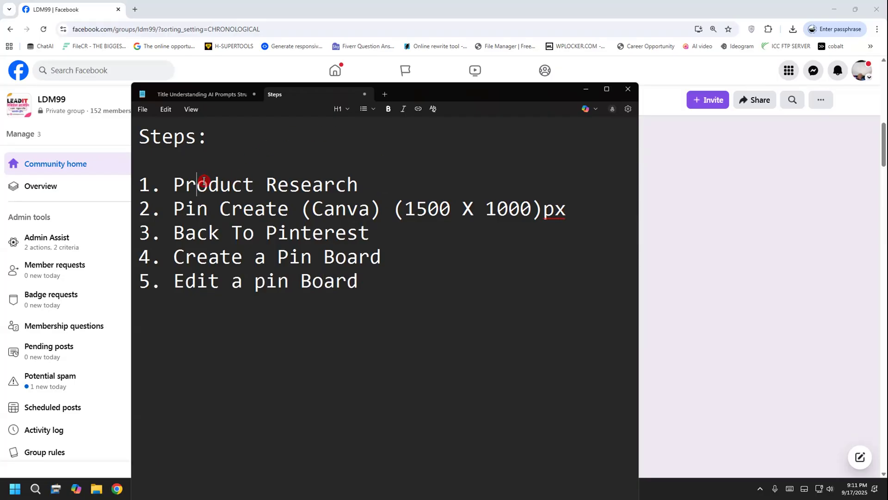
drag(200, 181, 254, 185)
drag(244, 278, 357, 279)
click(359, 281)
drag(256, 284, 266, 284)
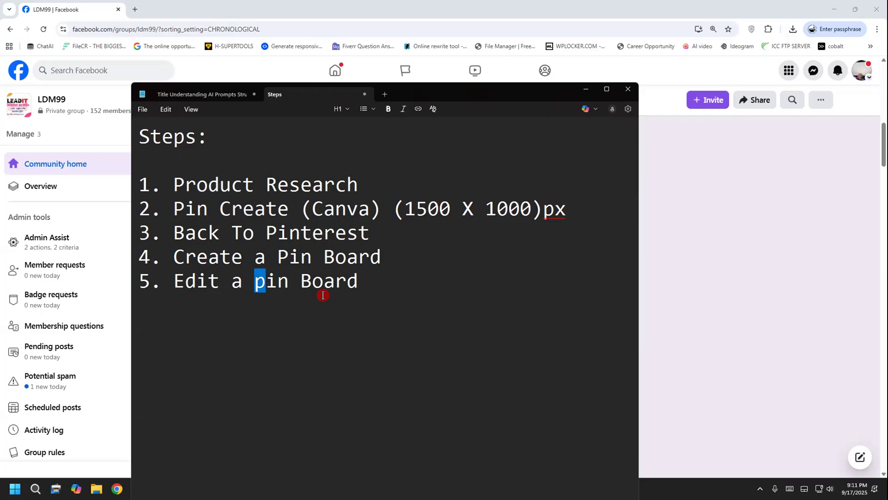
text(P)
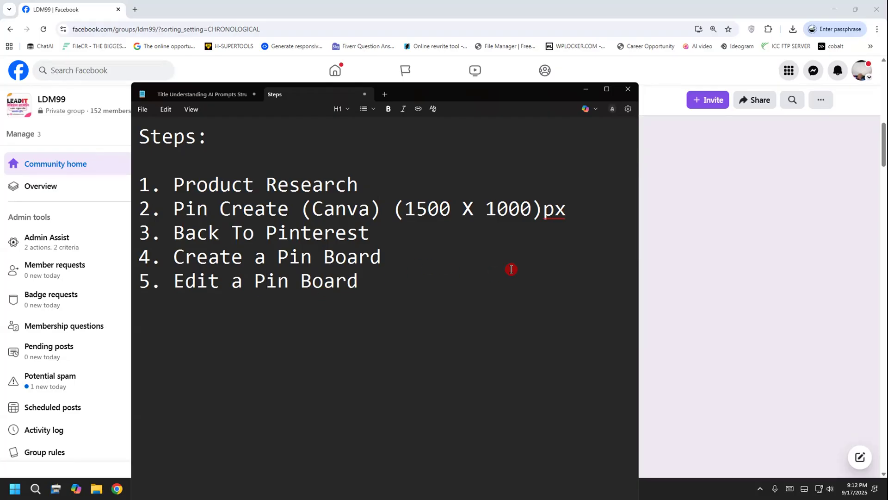
Add the sixth list item "6. Pin Board -> Pin Upload" below Edit a Pin Board
click(409, 269)
key(Return)
text(6.)
text(Pin)
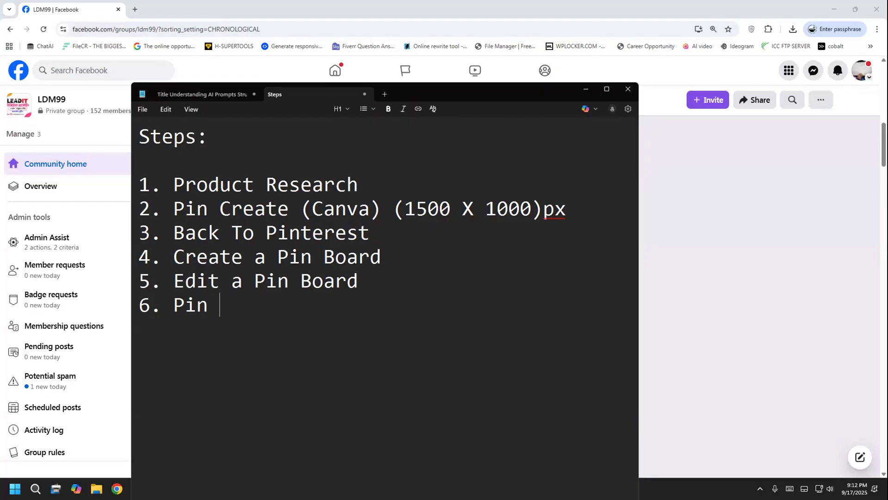
text(Board -)
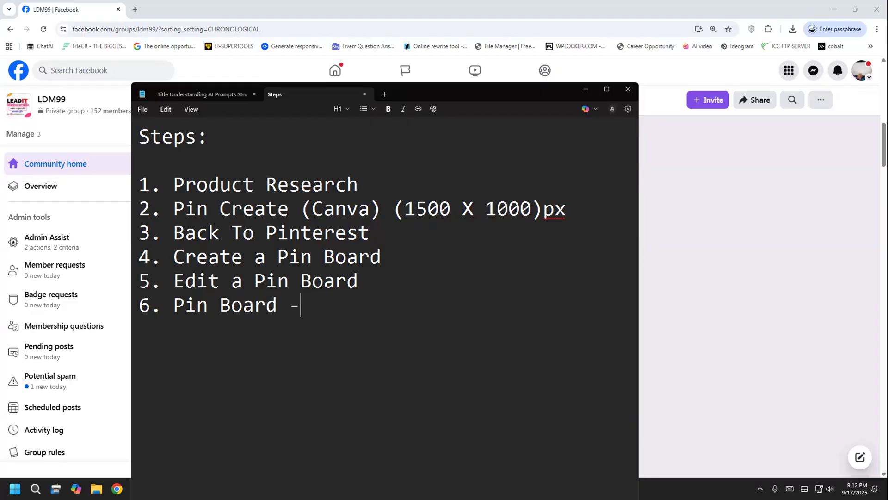
text(> Pin Up;)
key(BackSpace)
text(load)
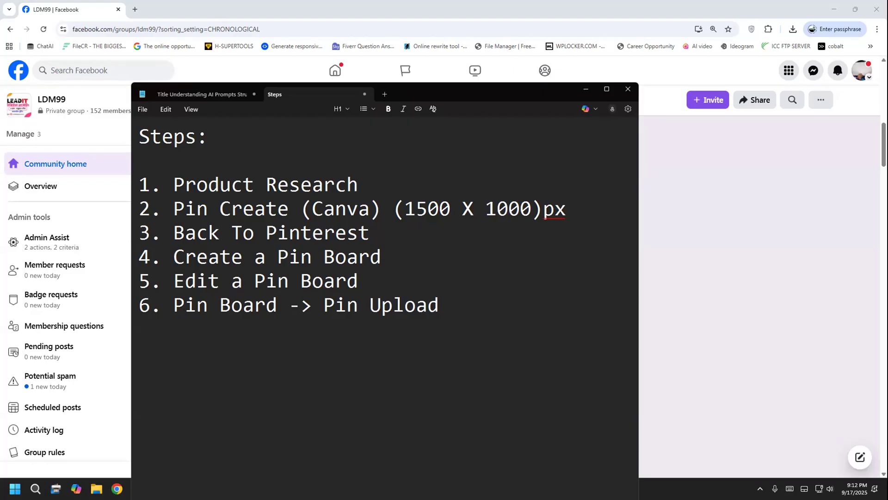
text( + Pin Infor)
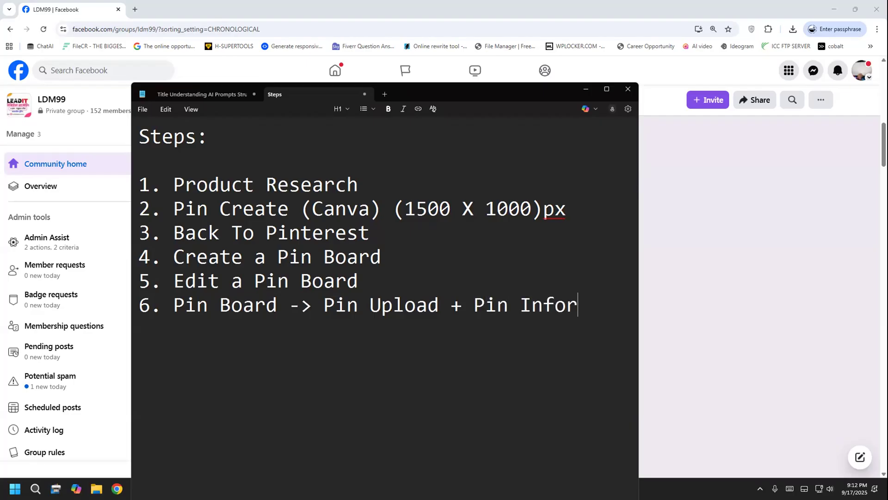
text(mation)
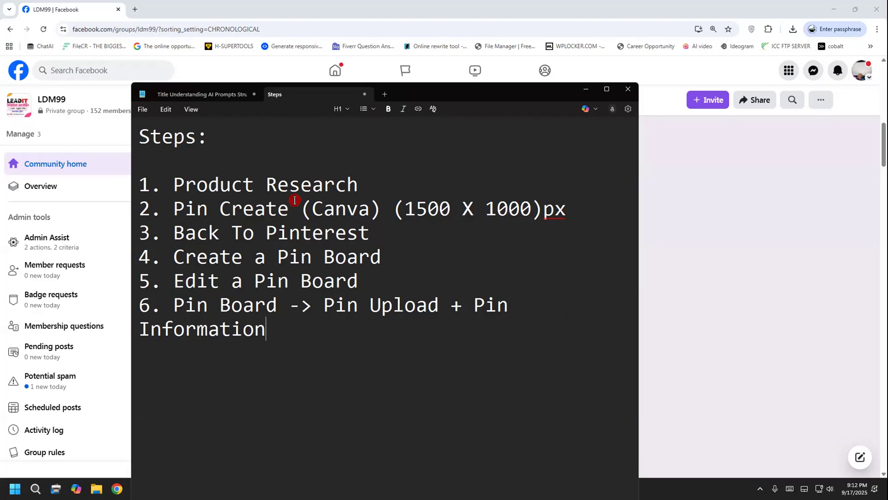
drag(348, 185, 172, 187)
drag(271, 330, 172, 305)
click(297, 367)
click(659, 349)
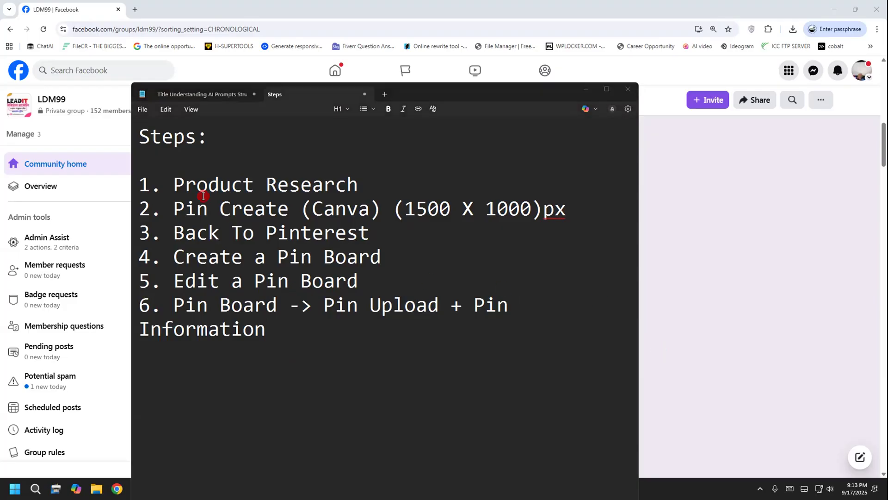
drag(171, 168, 269, 338)
click(295, 339)
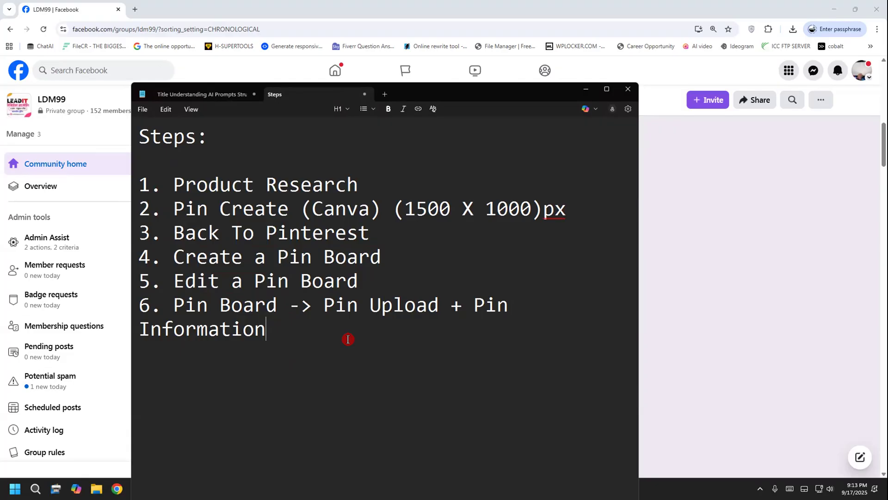
click(679, 286)
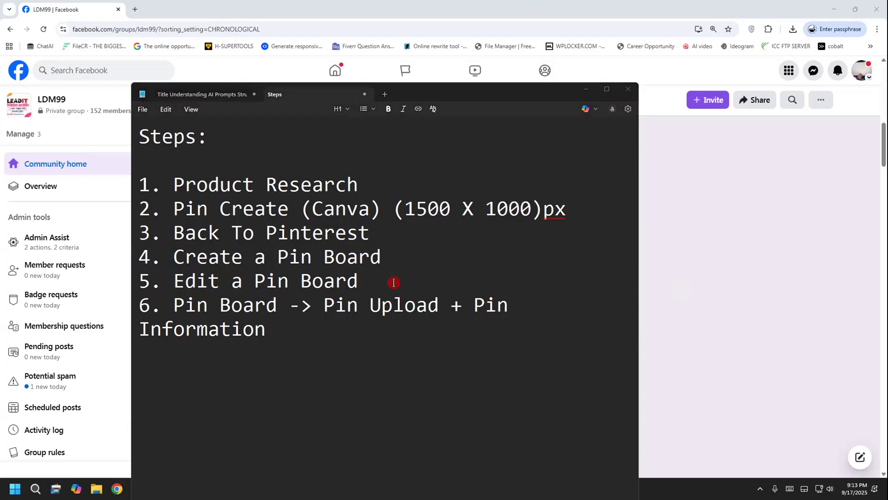
click(378, 182)
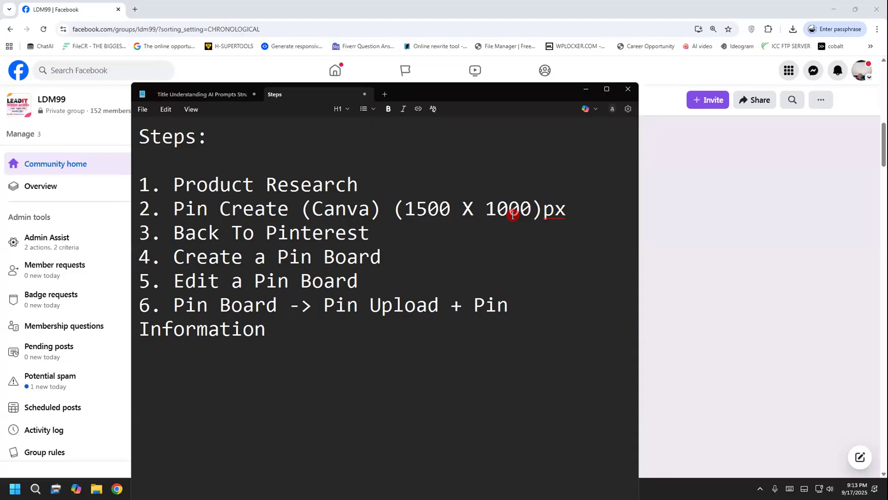
click(847, 229)
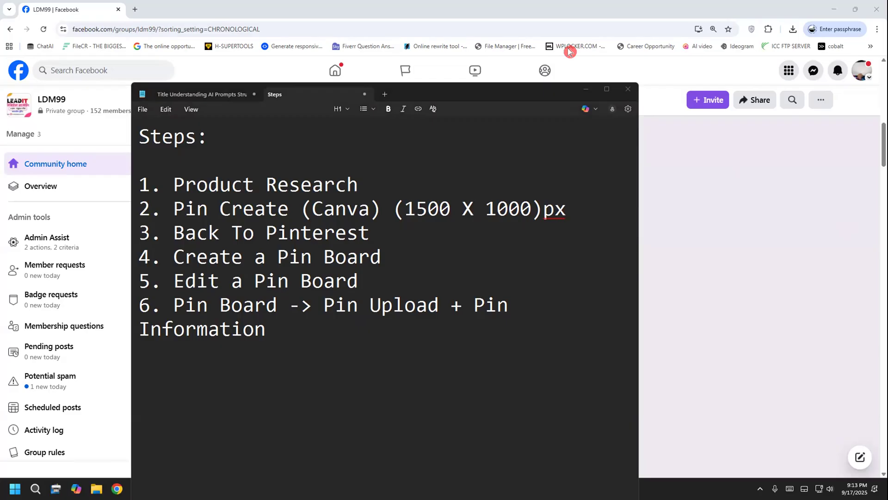
mouse_move(699, 163)
mouse_down()
mouse_move(698, 190)
mouse_move(699, 165)
mouse_move(731, 193)
mouse_up()
mouse_move(733, 159)
mouse_down()
mouse_move(730, 179)
mouse_move(792, 160)
mouse_up()
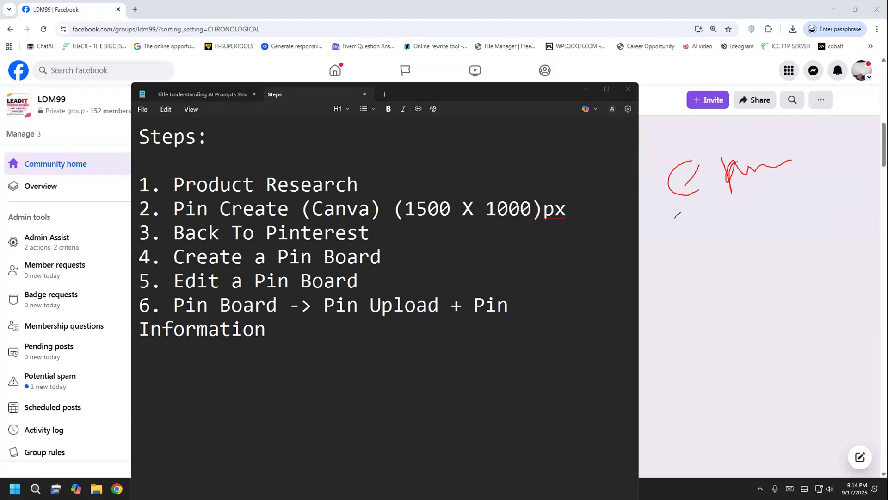
mouse_move(674, 221)
mouse_down()
mouse_move(695, 243)
mouse_move(700, 226)
mouse_move(721, 218)
mouse_move(773, 214)
mouse_up()
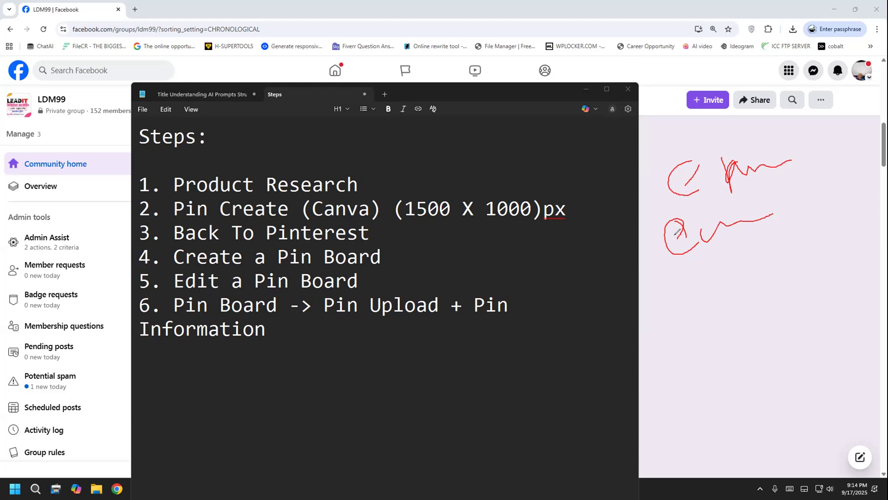
mouse_move(653, 137)
mouse_down()
mouse_move(647, 114)
mouse_move(648, 95)
mouse_up()
mouse_move(652, 65)
mouse_down()
mouse_move(653, 111)
mouse_move(719, 91)
mouse_move(711, 53)
mouse_move(662, 69)
mouse_move(697, 93)
mouse_move(723, 52)
mouse_up()
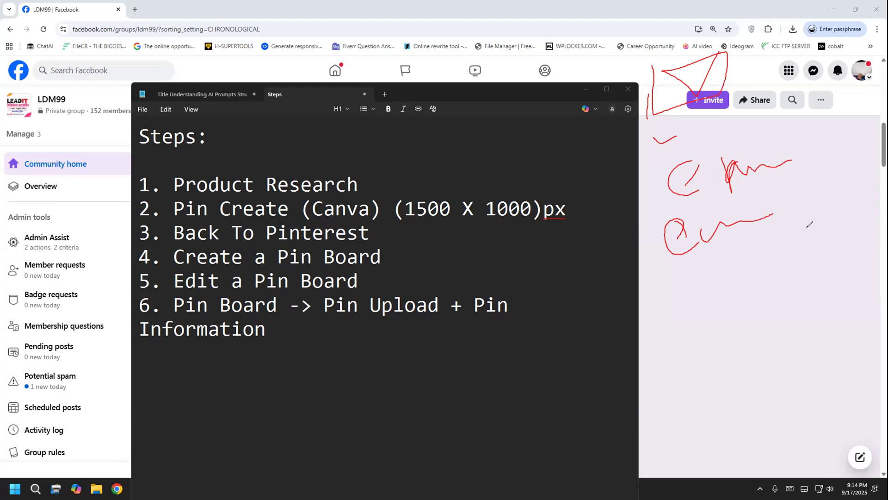
click(55, 306)
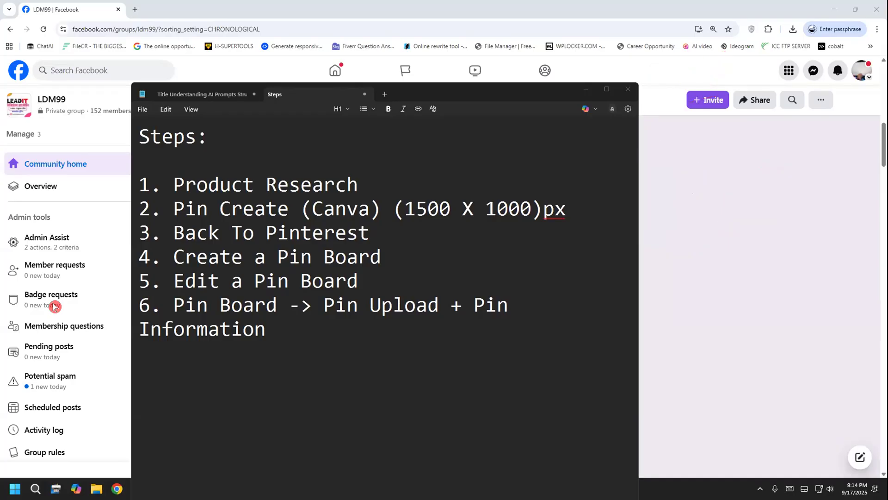
click(461, 355)
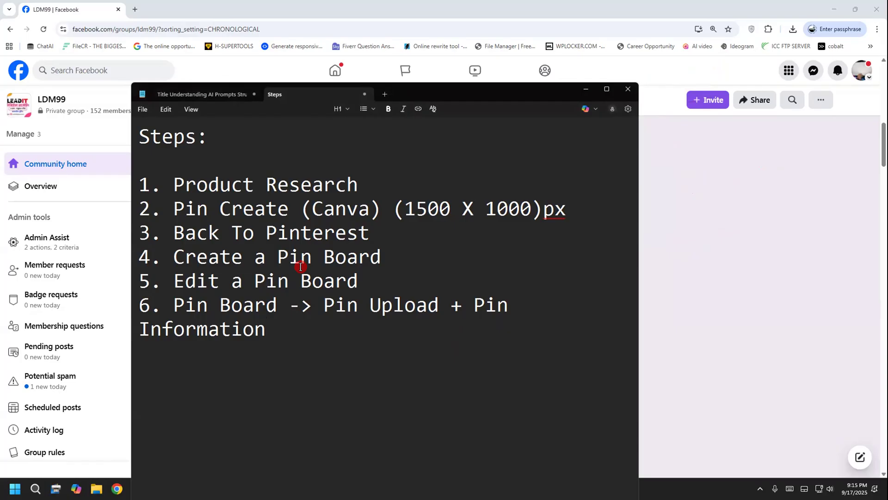
click(136, 9)
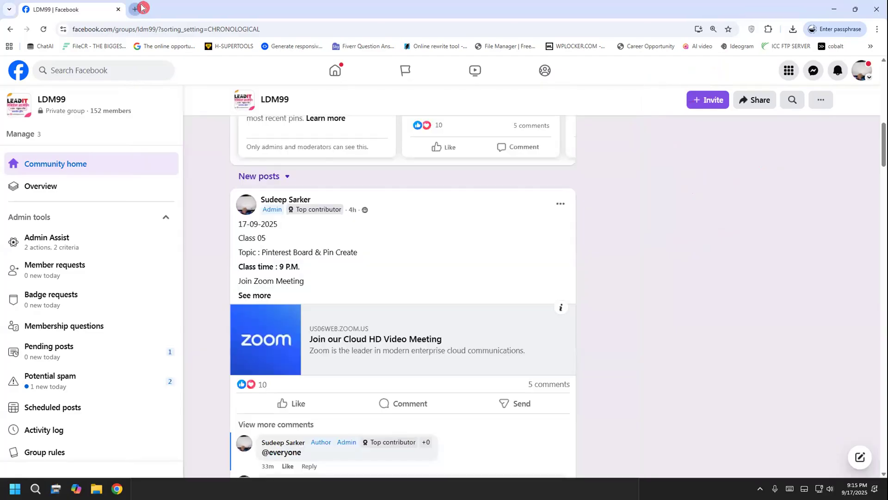
key(alt+Tab)
drag(173, 182, 393, 173)
click(392, 173)
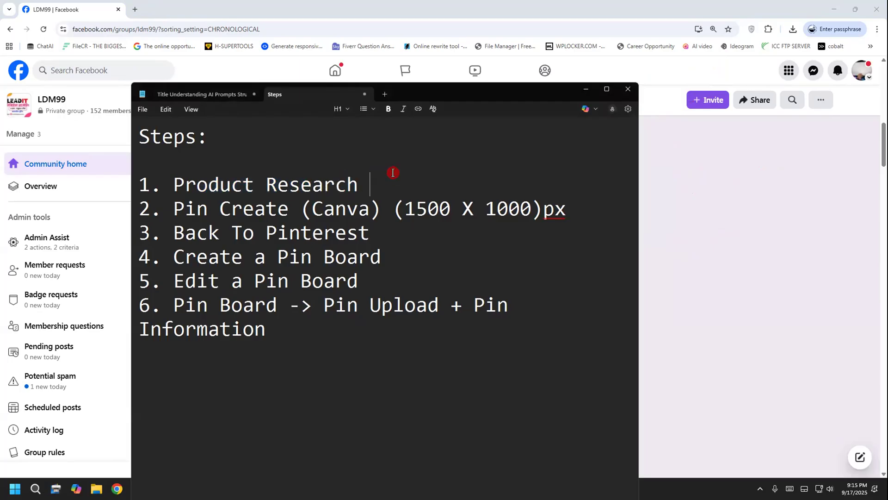
Switch to Chrome and open the Amazon website (amazon.com) in a new browser tab
click(137, 10)
click(135, 10)
text(az)
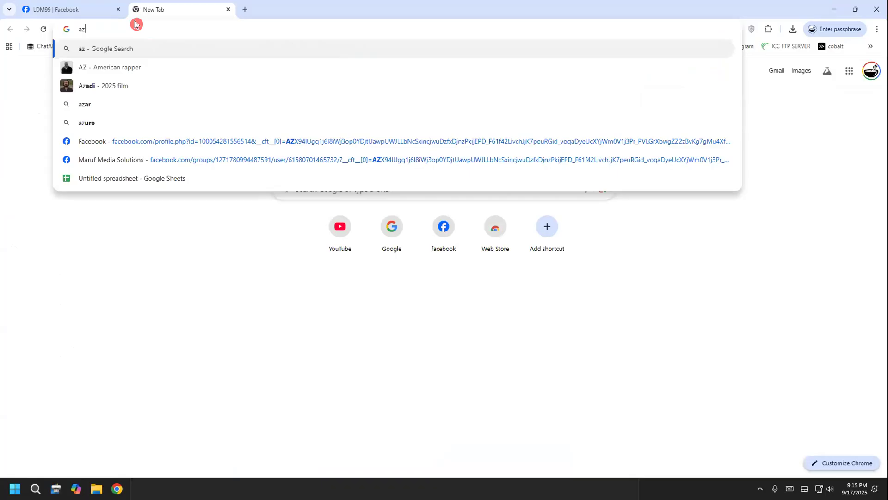
key(BackSpace)
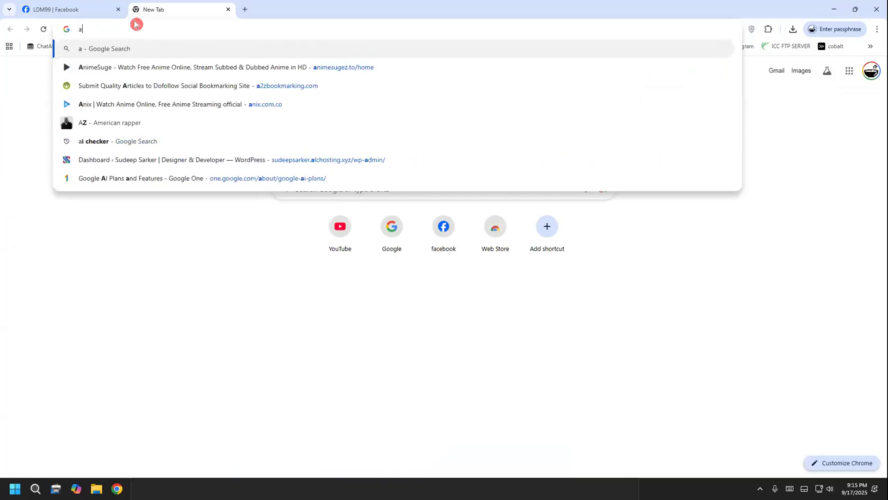
text(mazon.com)
key(Return)
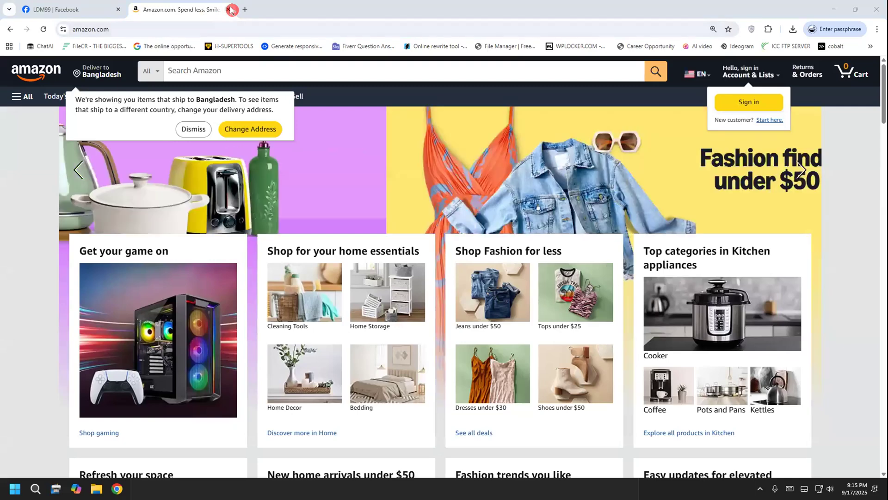
Dismiss the delivery address notice and search Amazon for "earpods"
click(204, 69)
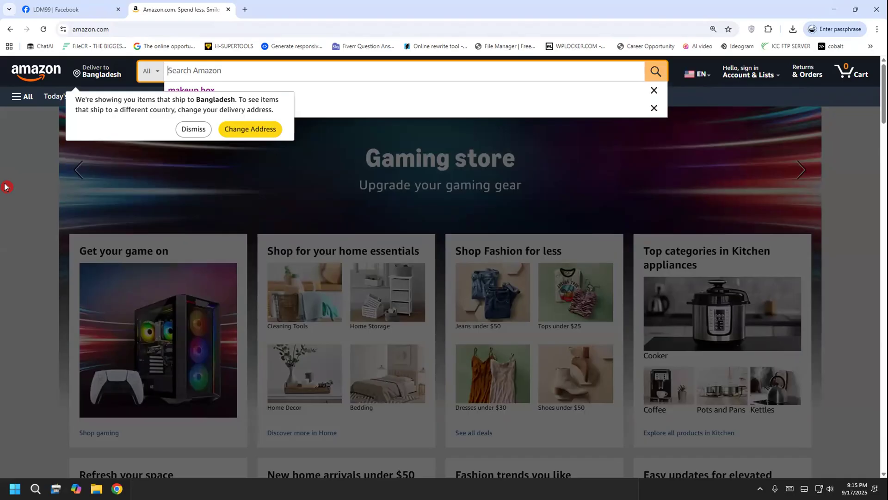
text(a)
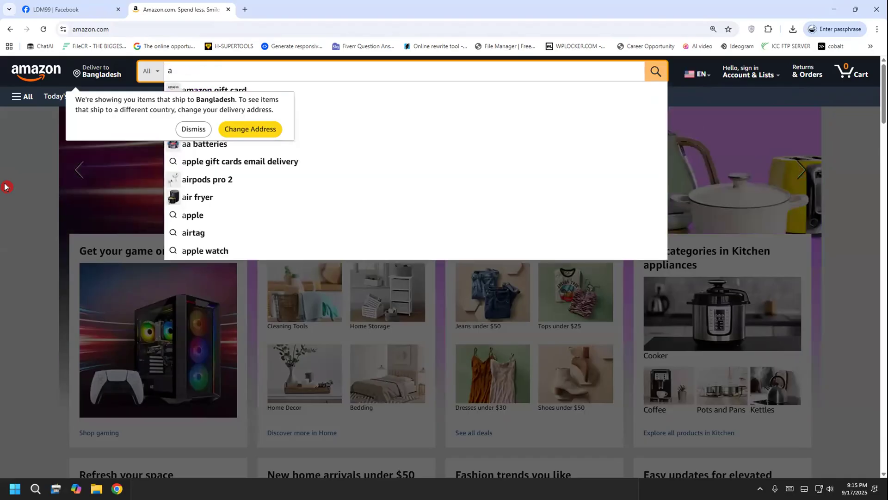
text(irpod)
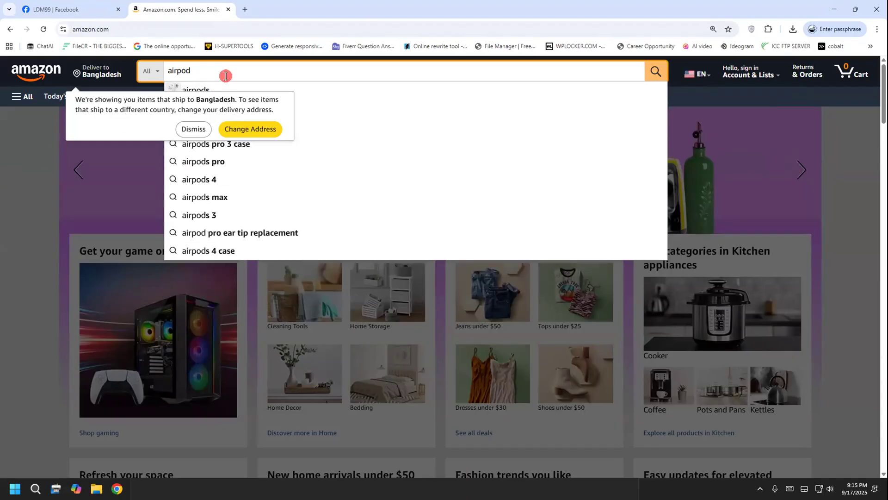
click(191, 128)
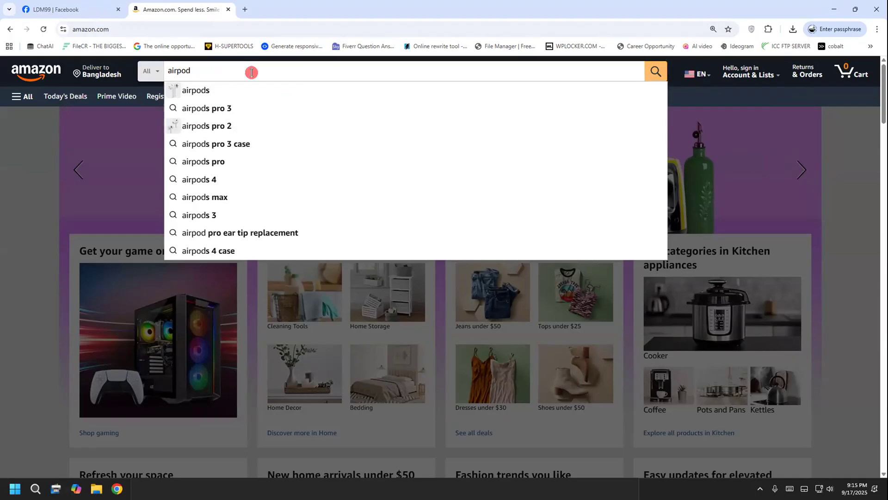
drag(251, 72, 59, 83)
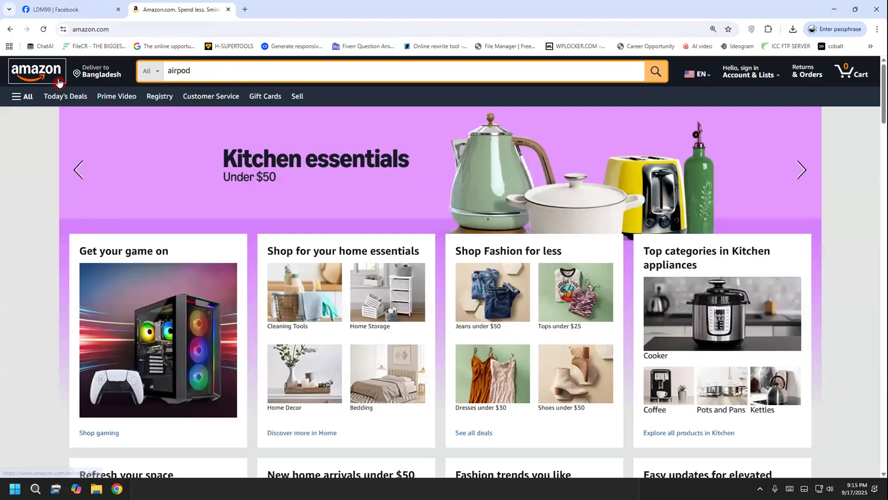
double_click(242, 72)
text(ea)
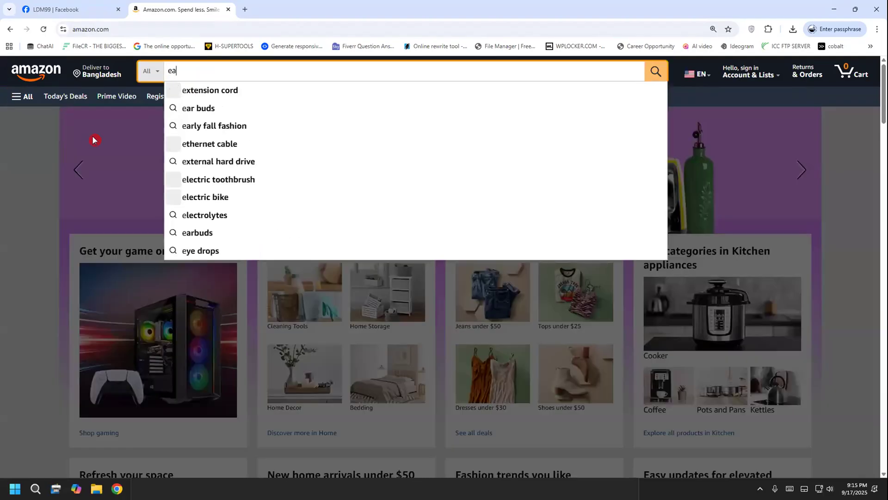
text(rpod)
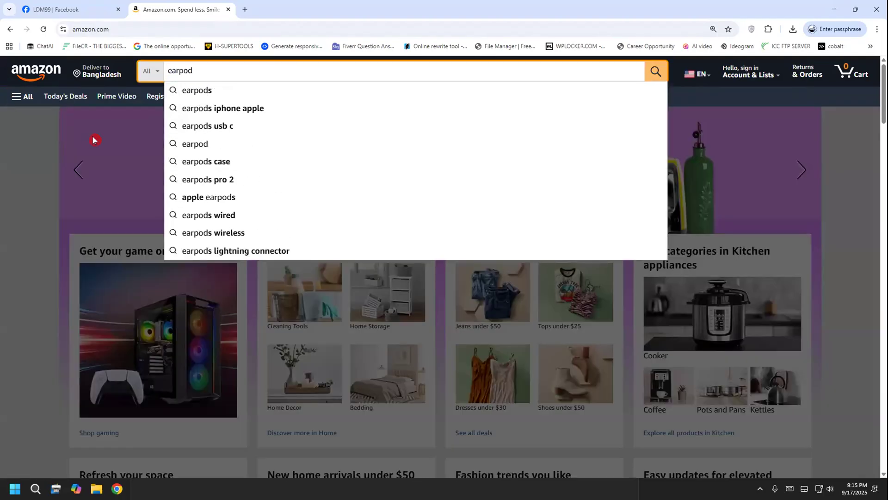
click(207, 90)
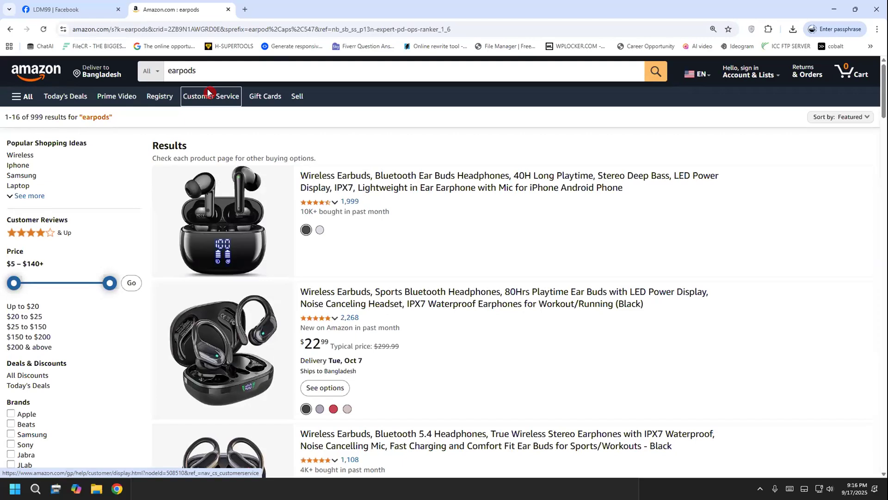
Look through the earpods results and open the first listing, the black wireless earbuds with 40H playtime and LED power display
scroll(861, 162, down, 2)
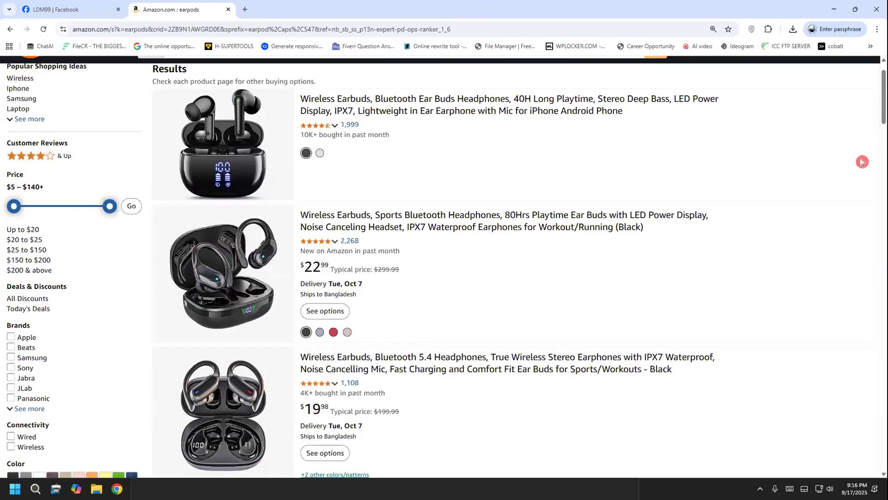
scroll(862, 162, down, 2)
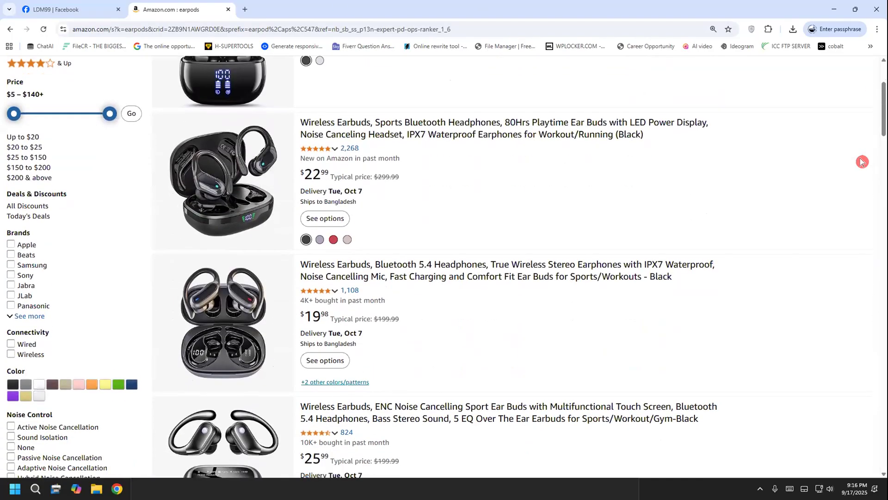
scroll(861, 161, up, 4)
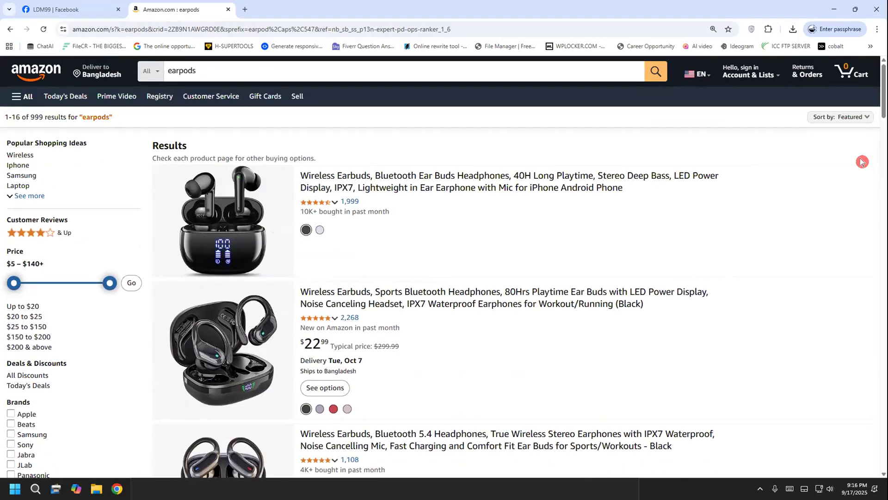
scroll(693, 161, down, 2)
scroll(370, 132, up, 2)
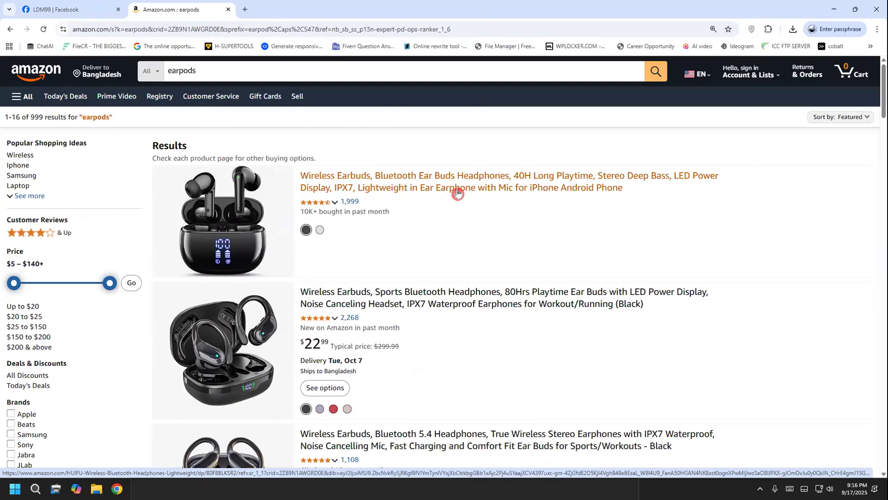
scroll(458, 193, down, 5)
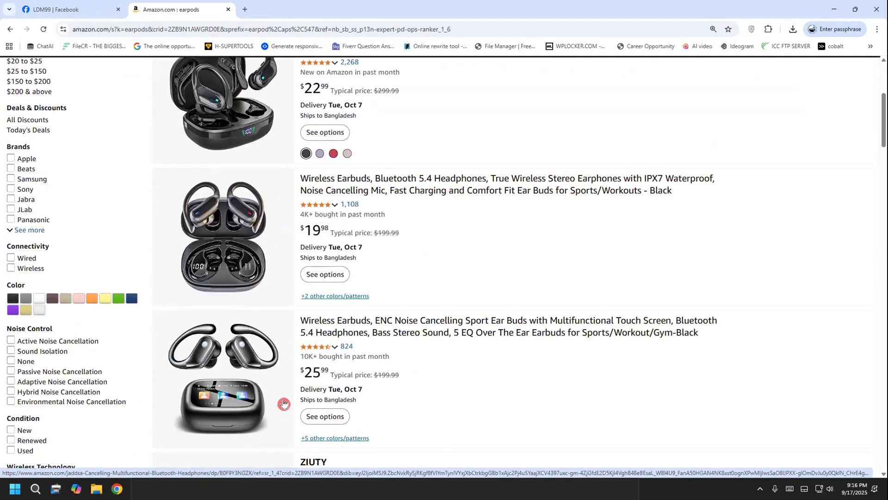
scroll(284, 403, up, 5)
click(393, 179)
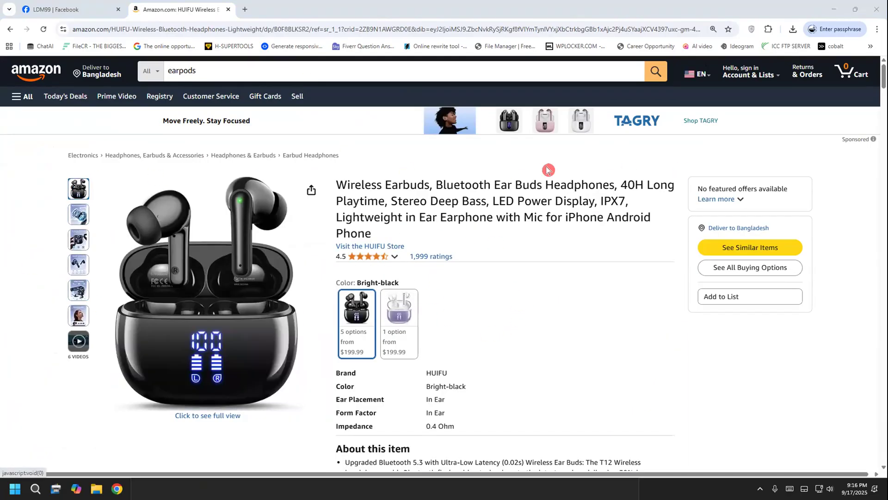
scroll(548, 170, down, 2)
scroll(547, 170, up, 2)
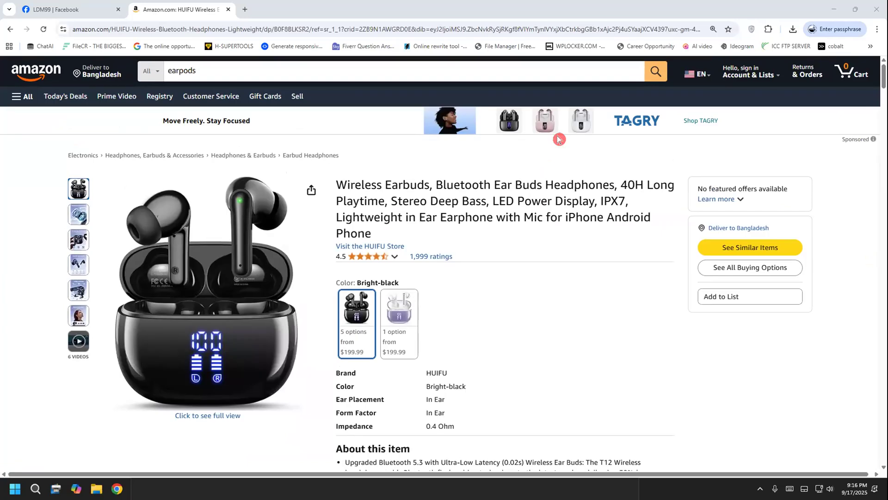
drag(270, 189, 380, 145)
mouse_move(331, 187)
mouse_down()
mouse_move(388, 178)
mouse_move(465, 146)
mouse_move(589, 153)
mouse_up()
drag(565, 236, 686, 161)
click(37, 303)
key(Escape)
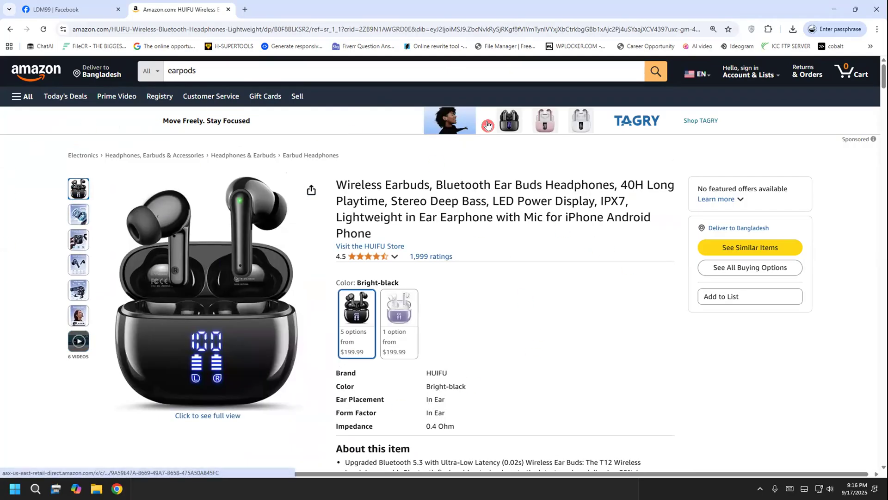
click(297, 482)
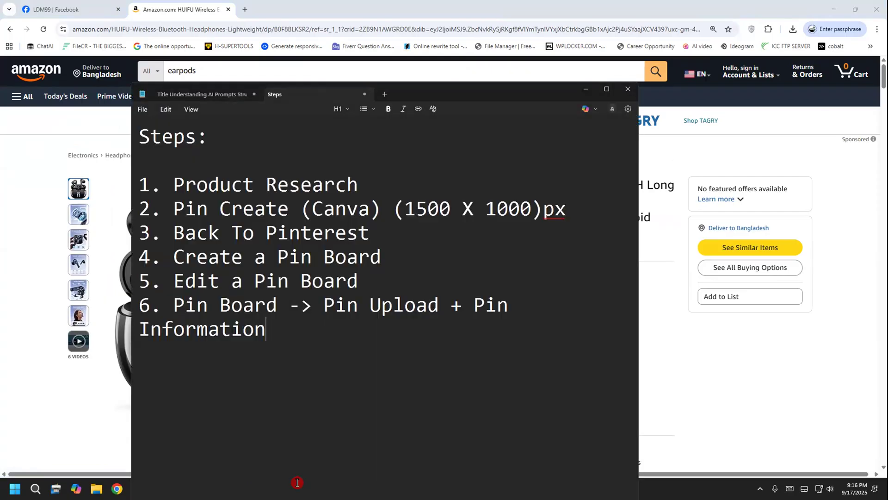
drag(190, 183, 346, 181)
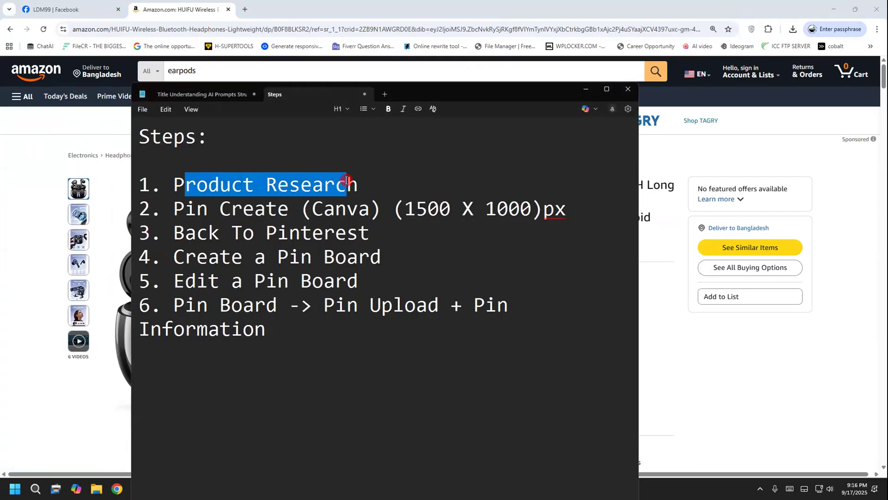
click(346, 180)
click(361, 183)
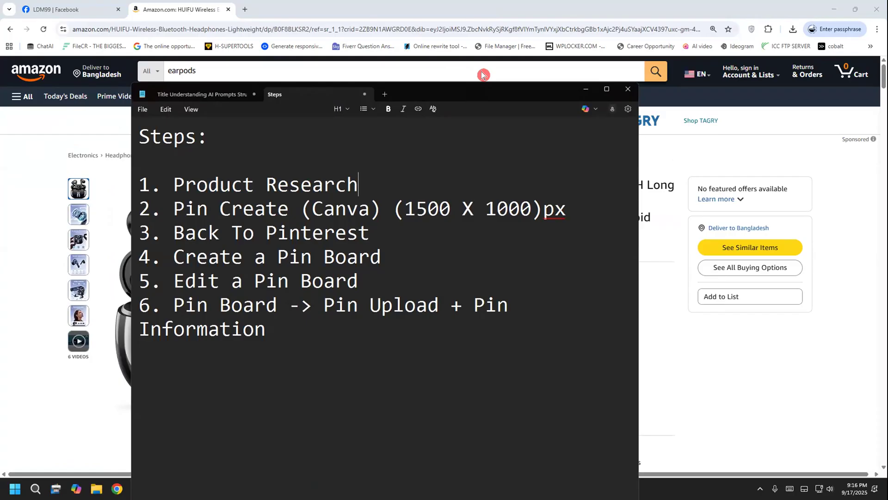
drag(402, 156, 400, 157)
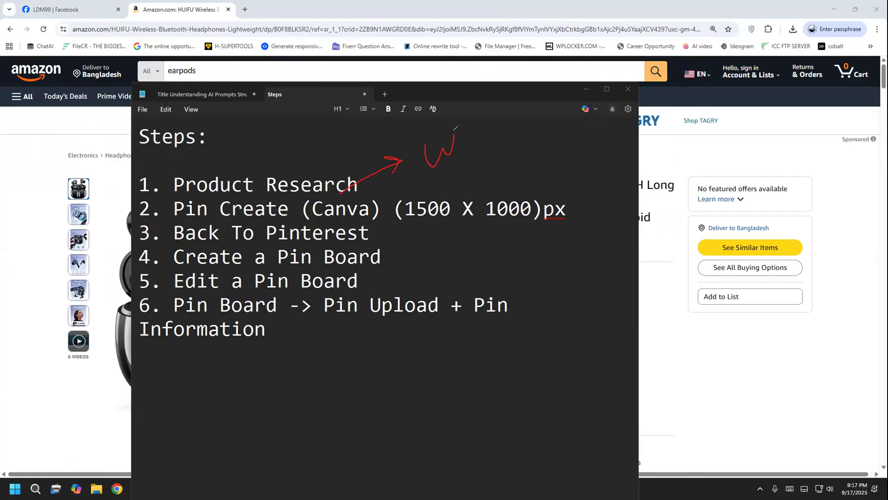
mouse_move(460, 147)
mouse_down()
mouse_move(478, 118)
mouse_move(483, 145)
mouse_up()
drag(535, 99, 550, 136)
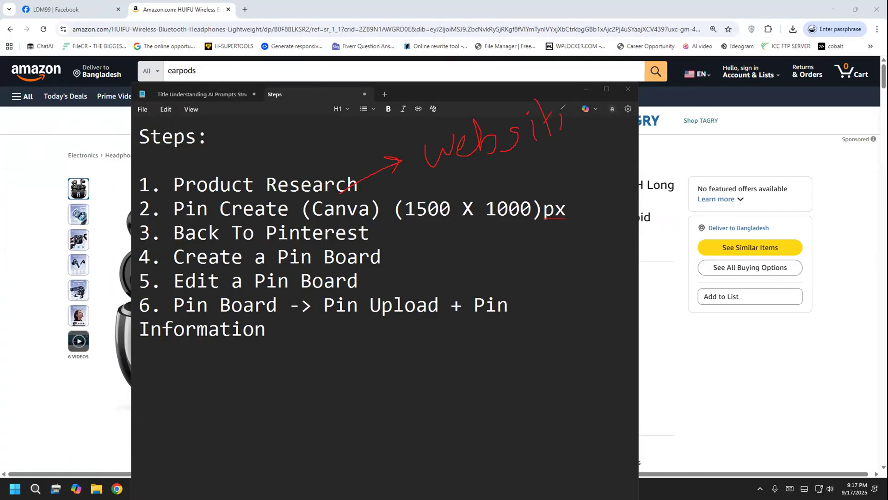
key(Escape)
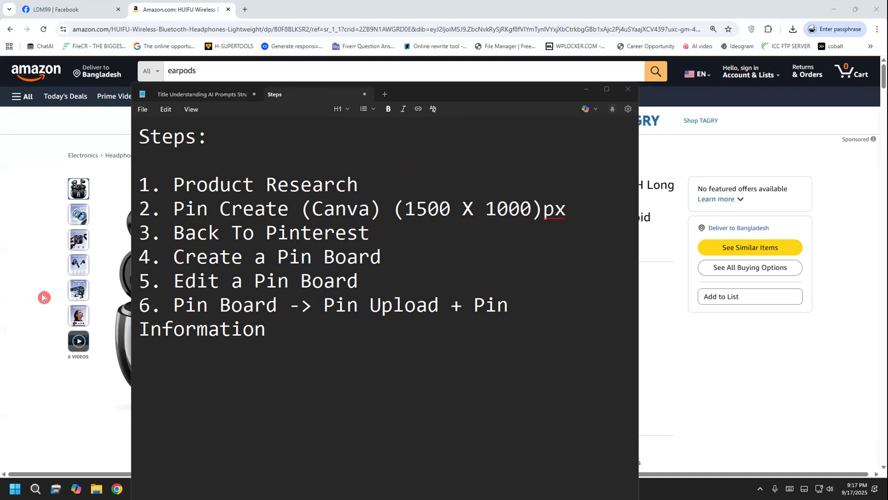
Return to the Amazon product page and examine the features named in the wireless earbuds' title
click(693, 186)
drag(336, 185, 621, 185)
click(620, 184)
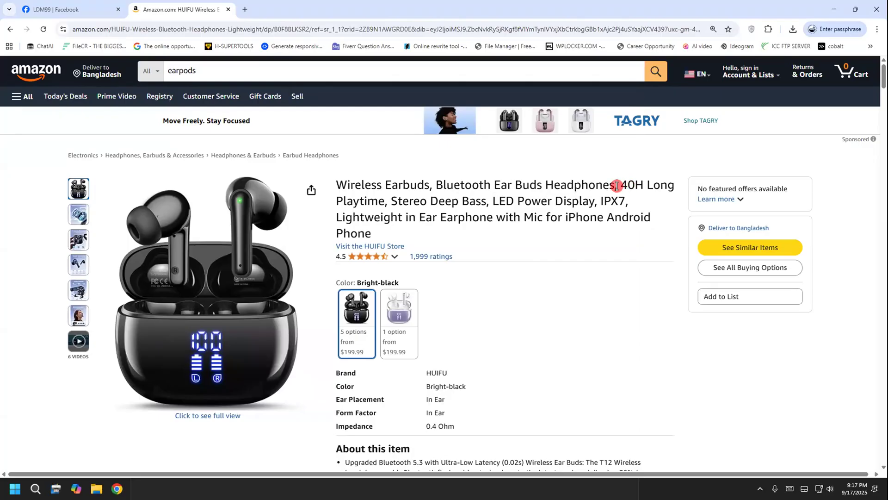
drag(388, 201, 592, 196)
click(493, 204)
click(599, 209)
drag(351, 214, 423, 214)
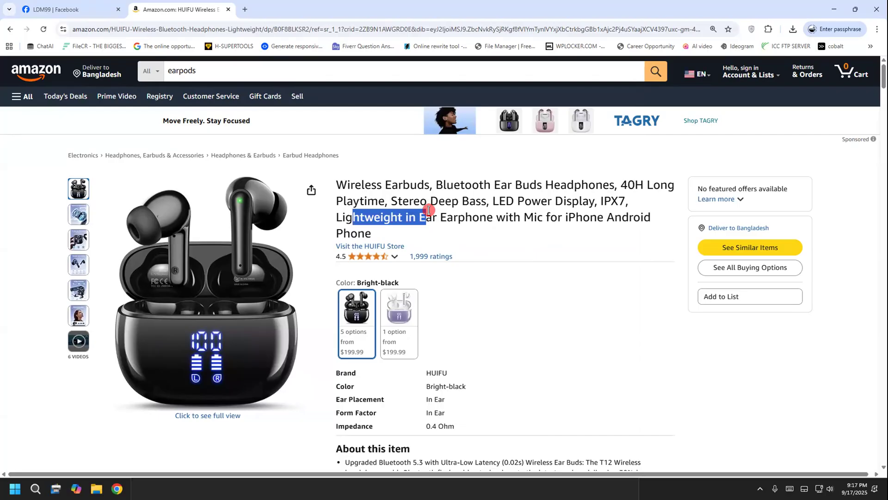
click(445, 230)
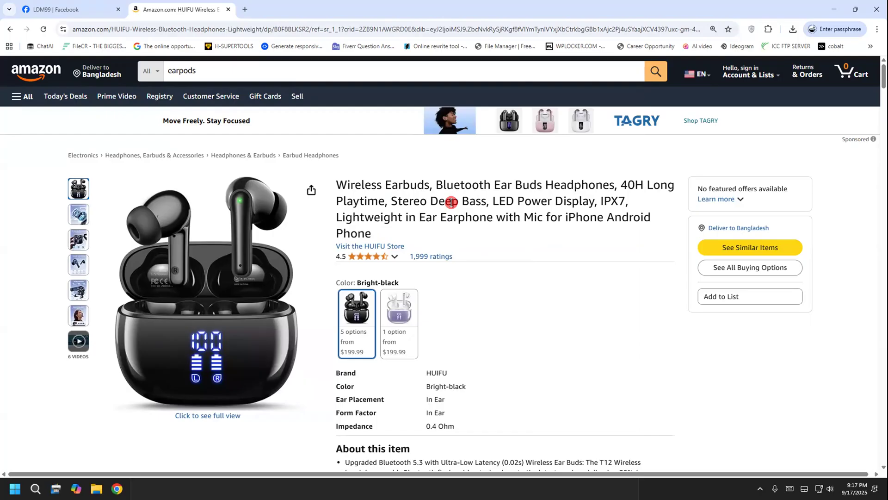
Check the Canva pin-creation entry in the Steps notes and open the Canva website in a new browser tab
drag(336, 184, 405, 230)
click(405, 230)
click(245, 9)
click(212, 25)
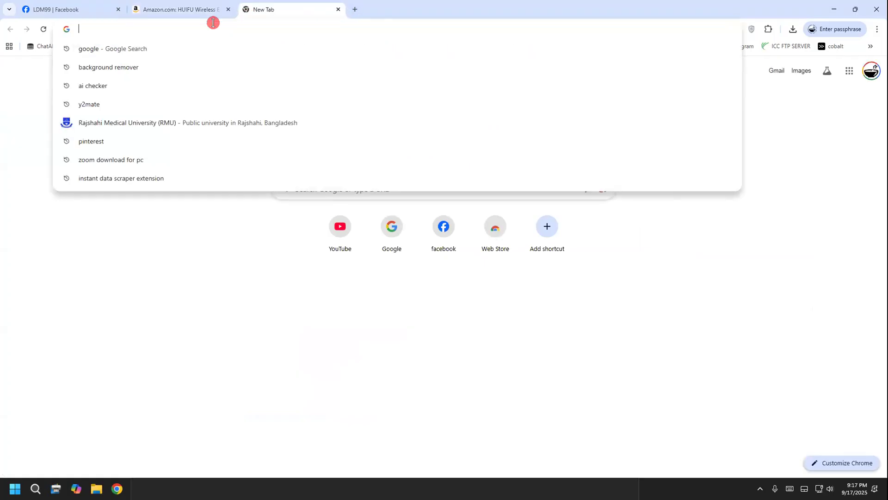
click(166, 486)
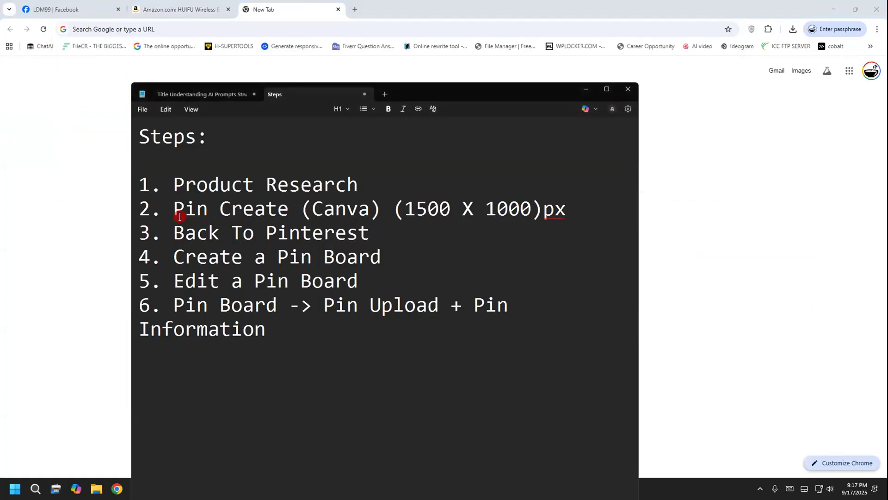
drag(185, 216, 379, 203)
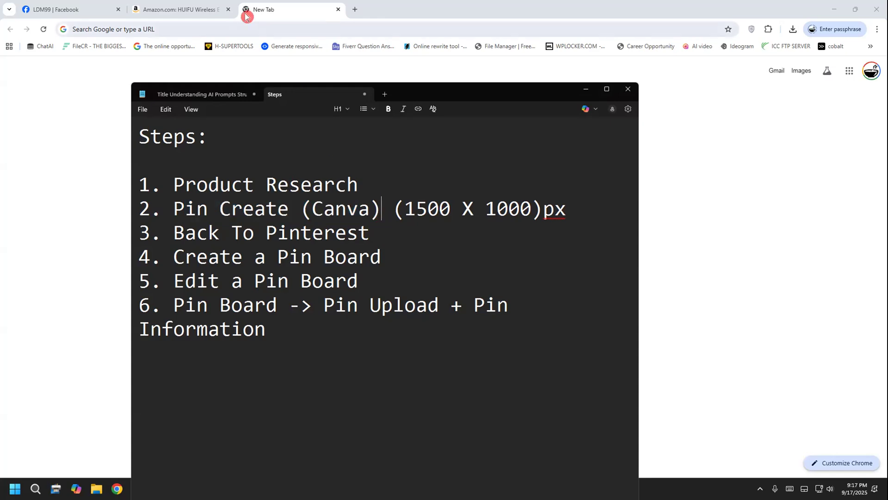
click(145, 26)
text(ca)
click(147, 48)
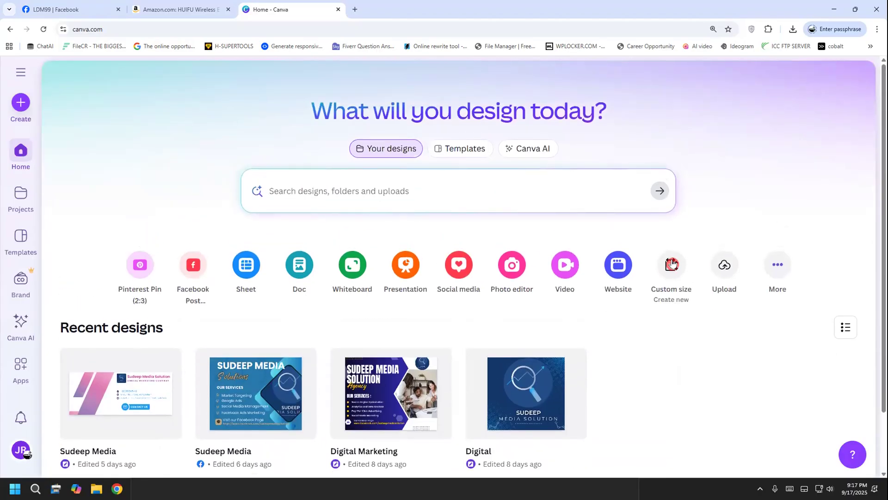
click(672, 263)
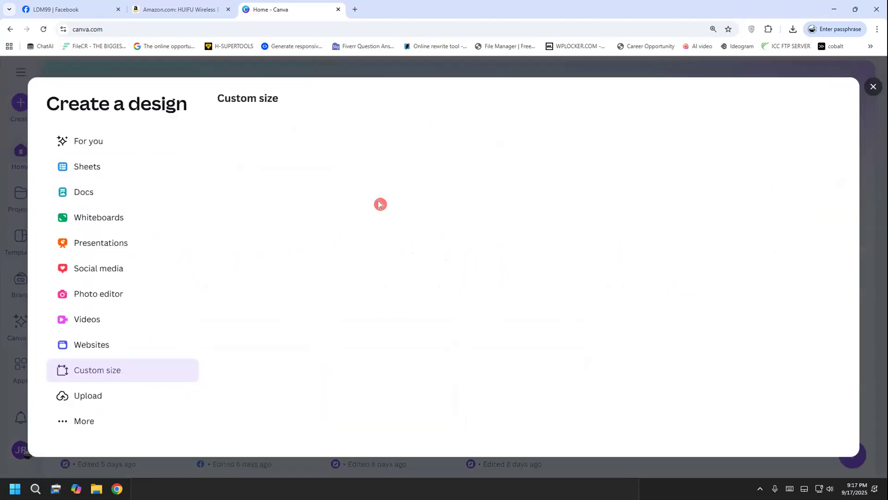
click(258, 150)
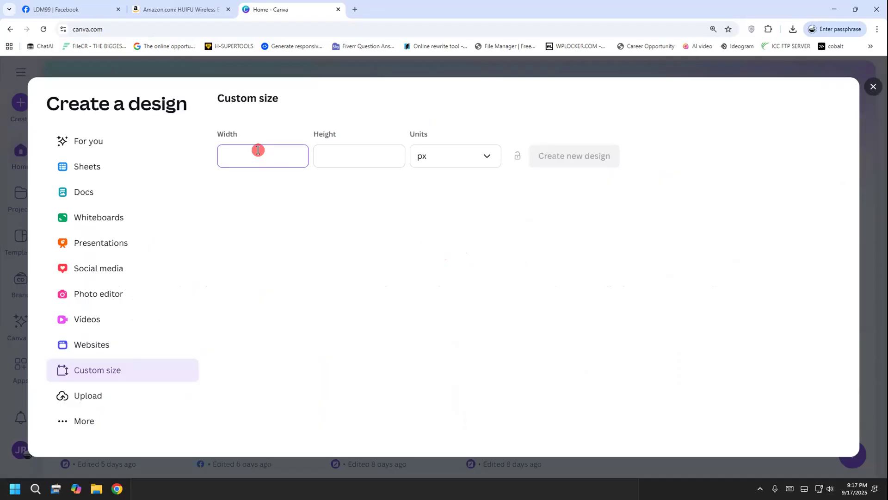
text(1500)
click(355, 157)
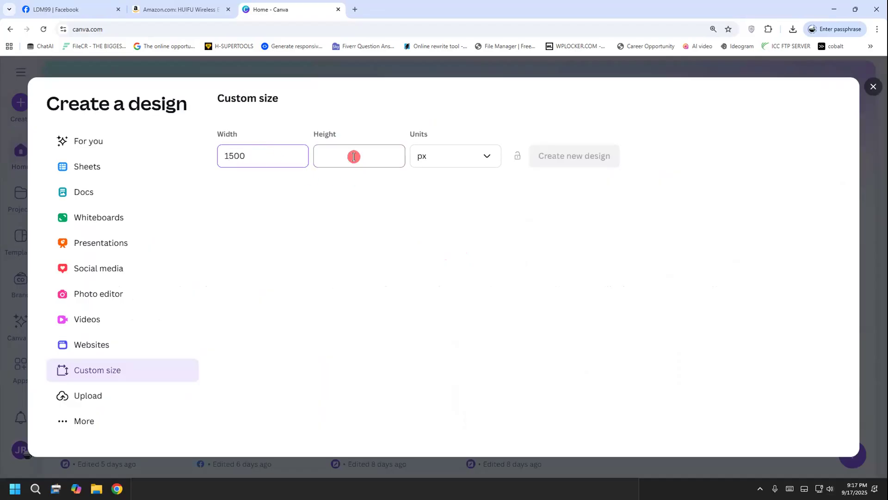
text(100)
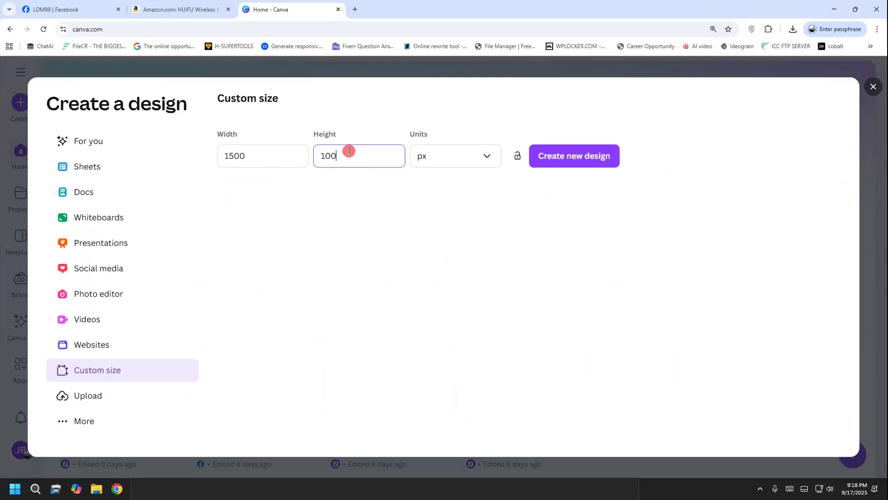
text(0)
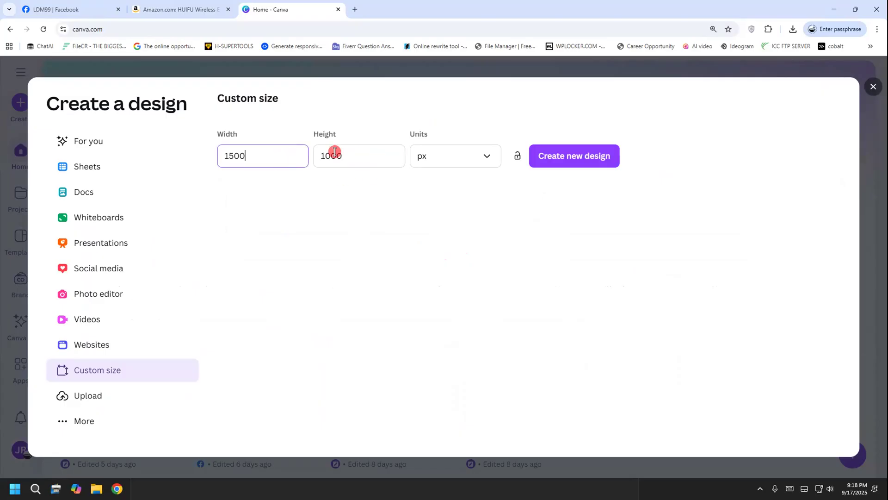
click(301, 154)
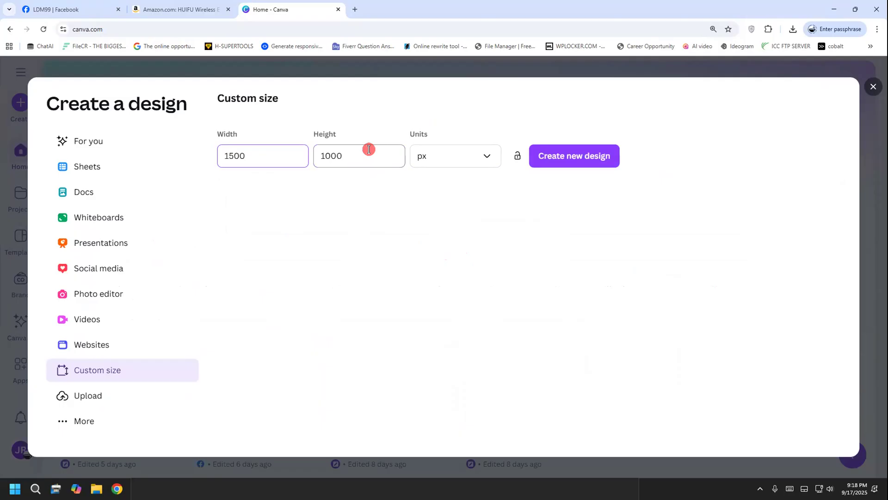
key(BackSpace)
click(354, 149)
key(BackSpace)
click(277, 162)
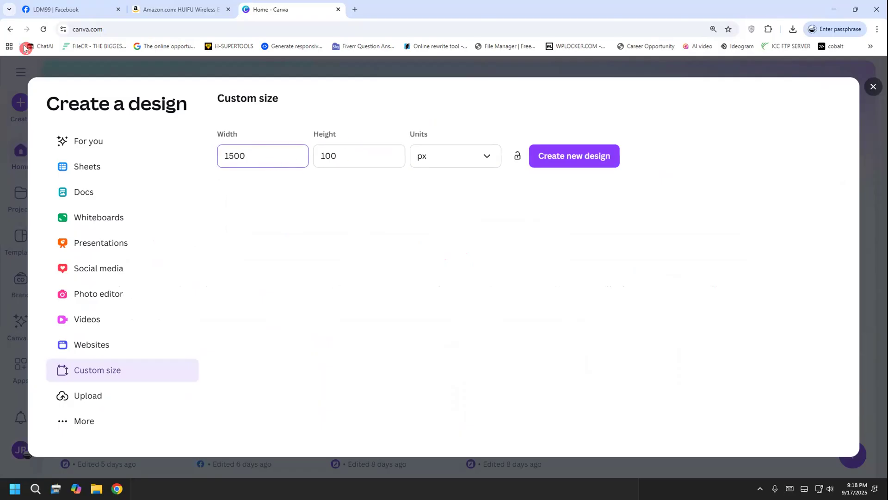
click(43, 29)
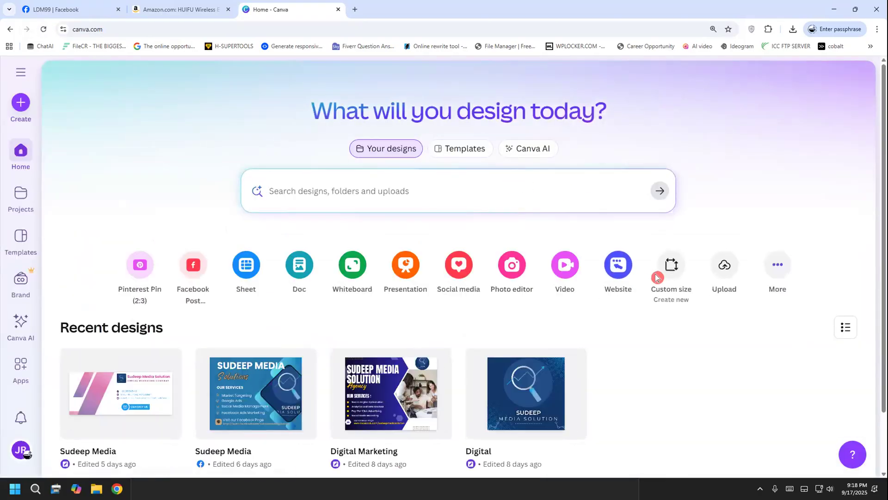
click(657, 278)
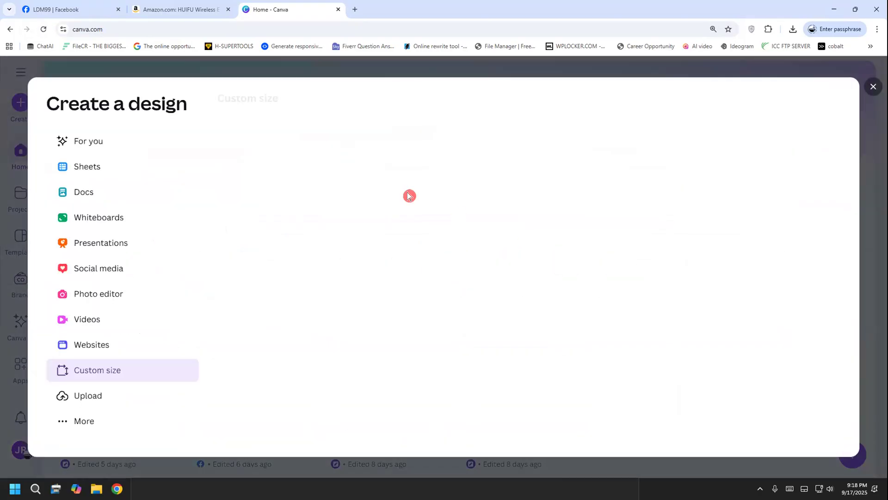
text(1500)
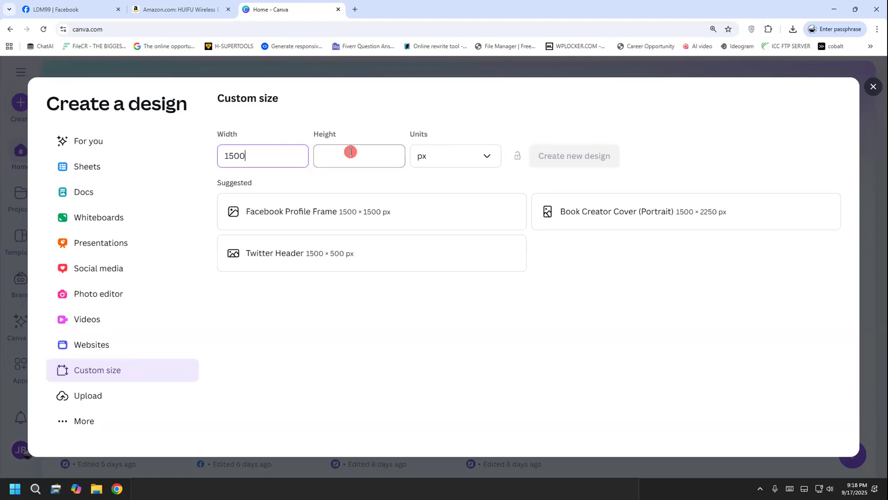
click(350, 152)
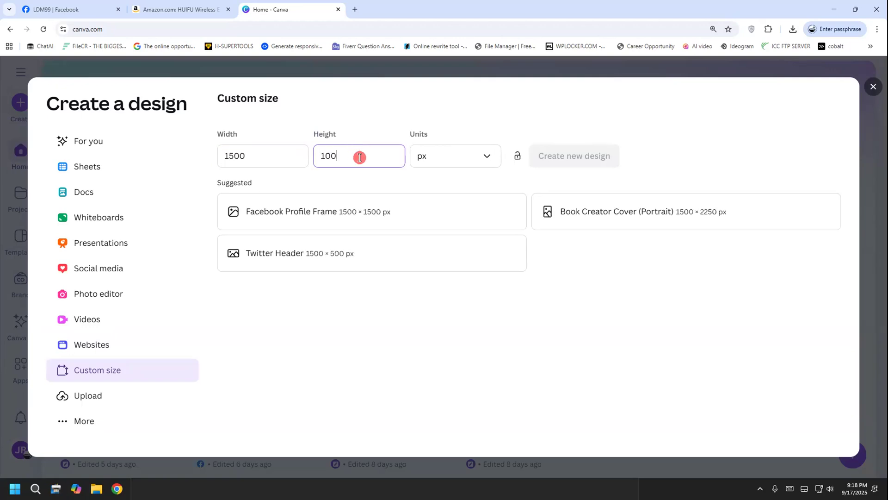
text(0)
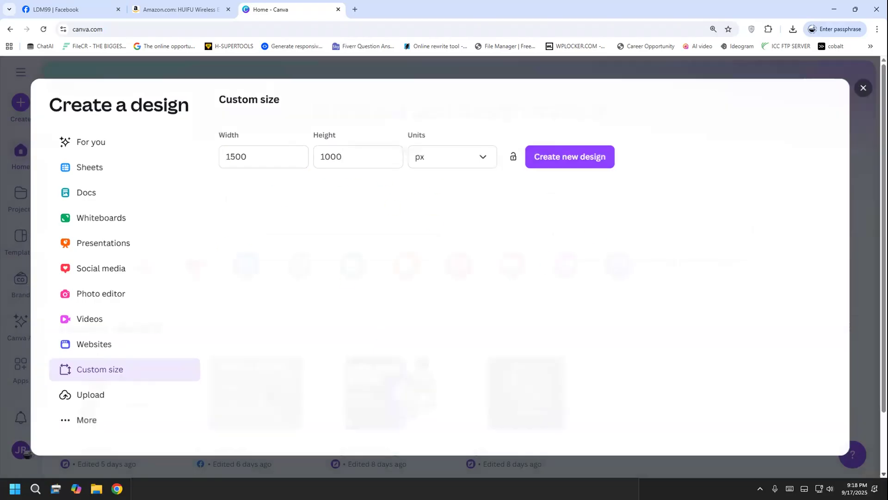
key(Escape)
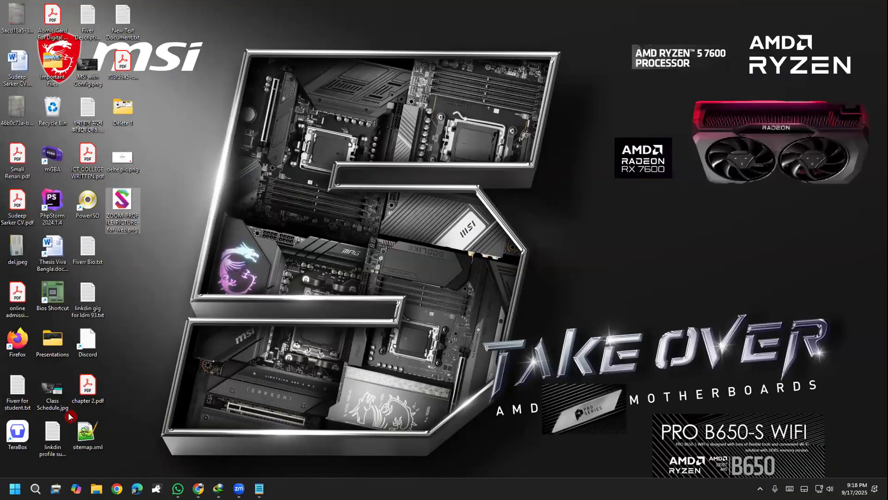
Open the Introduction To Pinterest presentation from the Presentations folder on the desktop
double_click(52, 342)
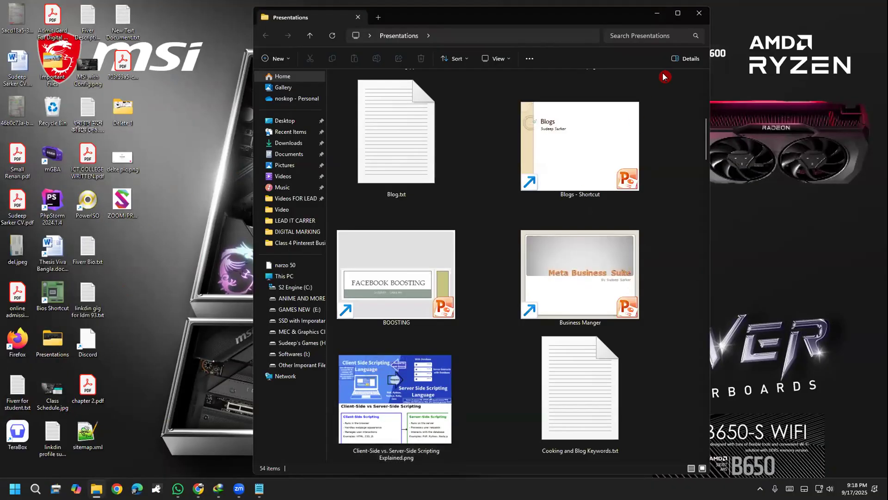
click(678, 13)
click(525, 193)
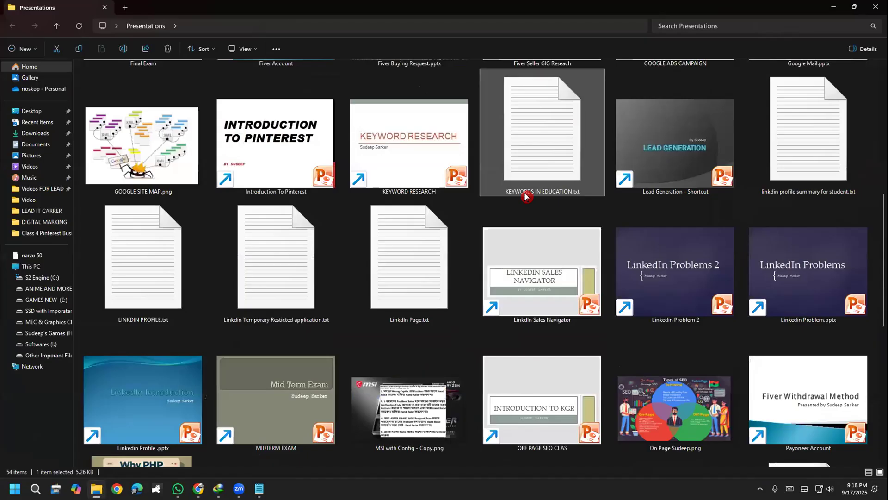
key(Left)
key(Left)
double_click(310, 140)
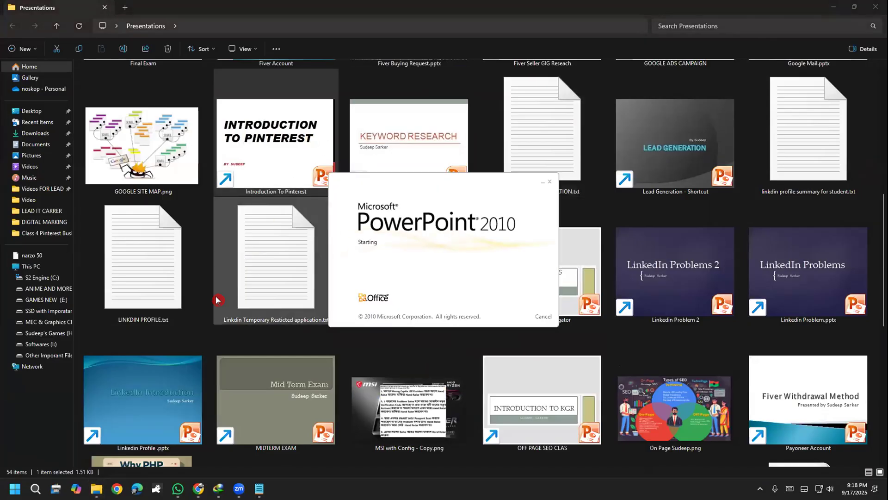
Look up the static pin's image size on the Pinterest Pin Types slide and close the presentation
scroll(170, 304, down, 1)
scroll(90, 332, down, 3)
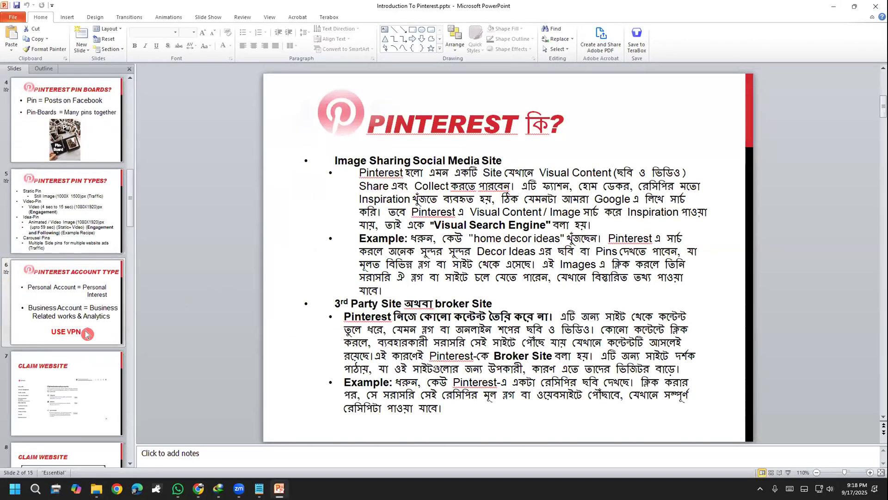
click(74, 236)
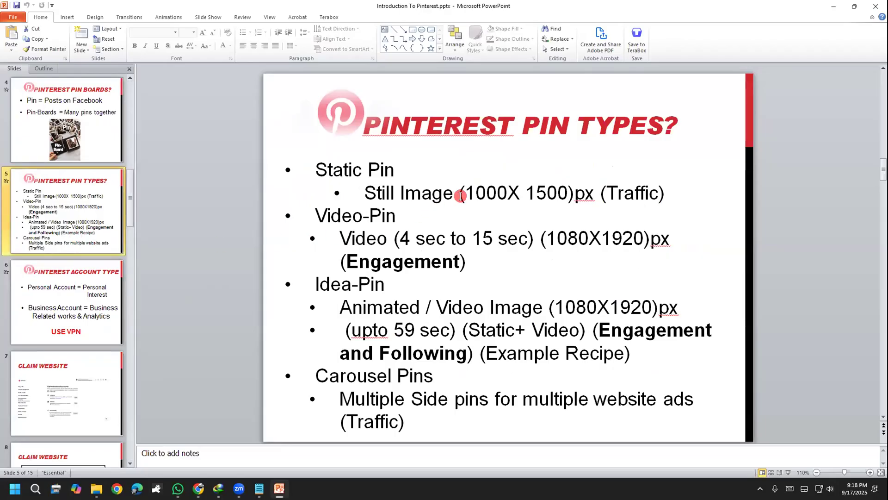
mouse_move(473, 194)
mouse_down()
mouse_move(504, 193)
mouse_move(476, 192)
mouse_up()
click(508, 192)
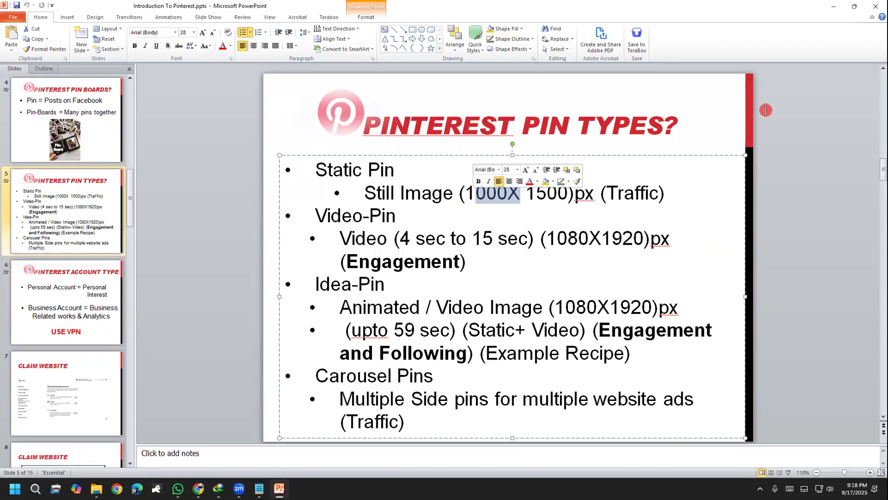
click(872, 7)
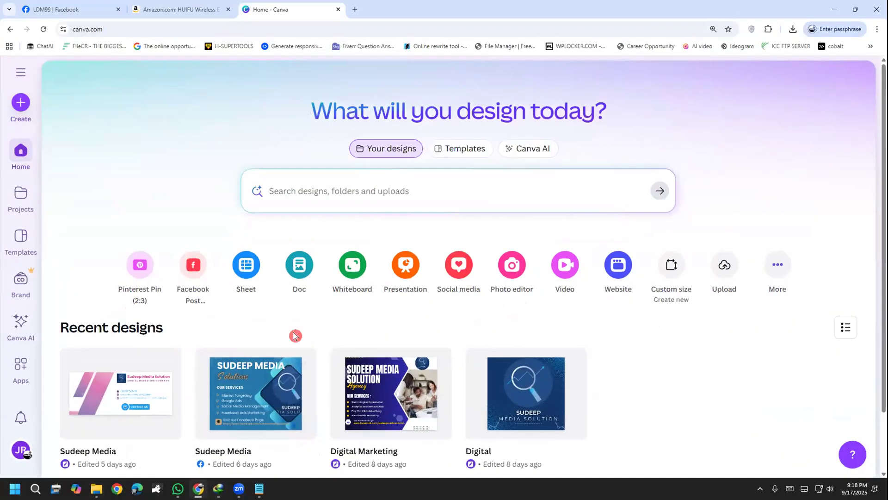
Start a custom-size design in Canva, clear the existing width and height, and set the width to 1000 px
click(654, 266)
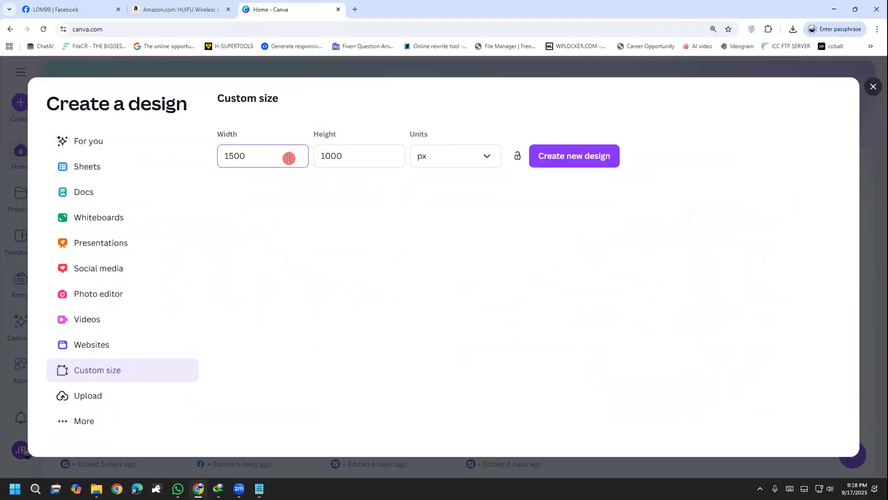
drag(271, 154, 184, 147)
drag(349, 156, 188, 164)
key(BackSpace)
key(BackSpace)
text(1000)
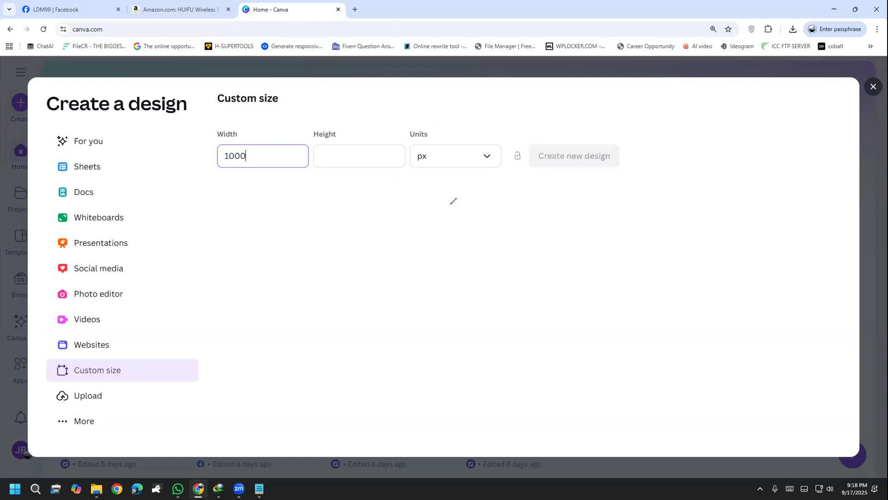
drag(453, 181, 610, 158)
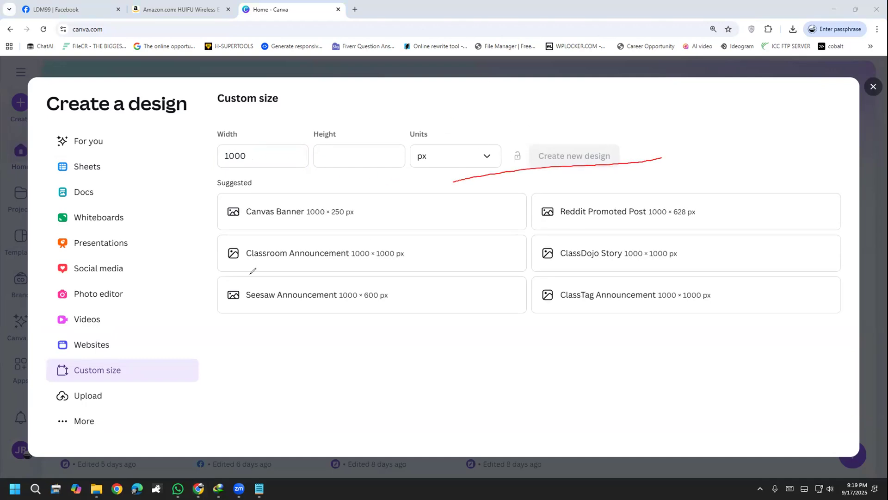
drag(513, 122, 495, 379)
mouse_move(498, 121)
mouse_down()
mouse_move(665, 106)
mouse_move(657, 382)
mouse_move(502, 409)
mouse_up()
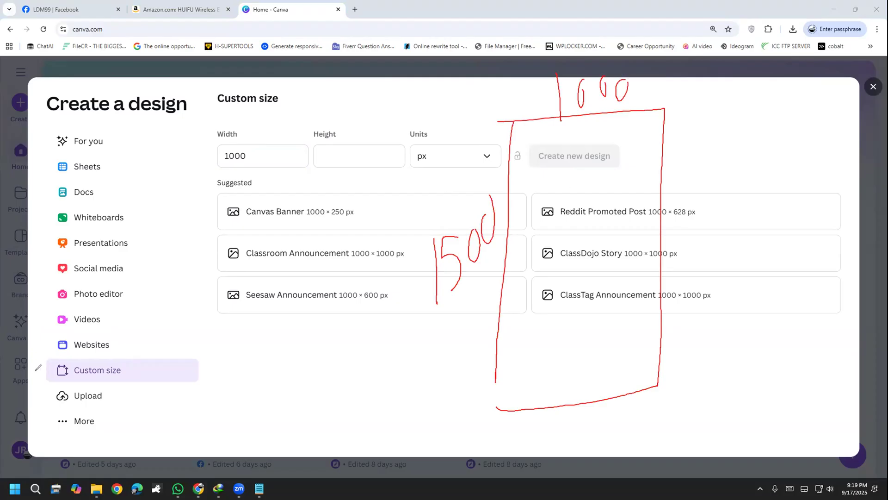
Set the height to 1500 px and create a design from the suggested Pinterest Static Ad format
click(340, 155)
text(1500)
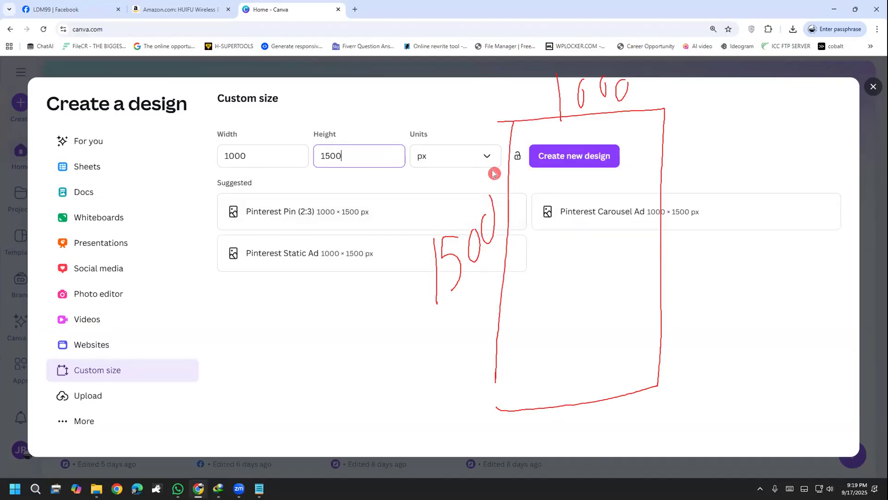
click(444, 97)
key(Escape)
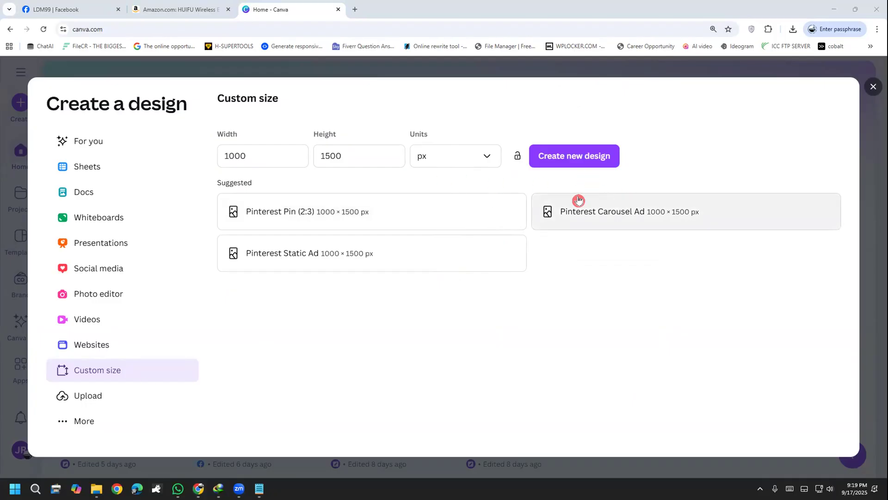
click(392, 249)
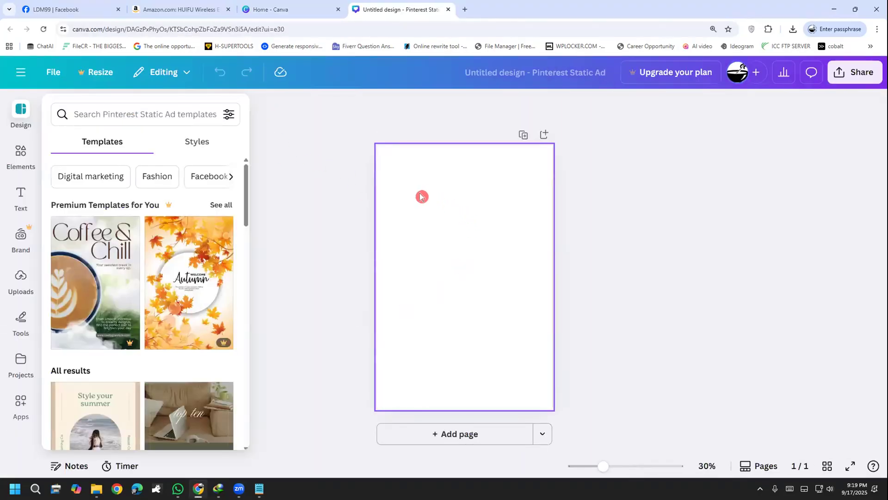
Search the Pinterest Static Ad templates for "product" and look through the results
scroll(185, 267, down, 4)
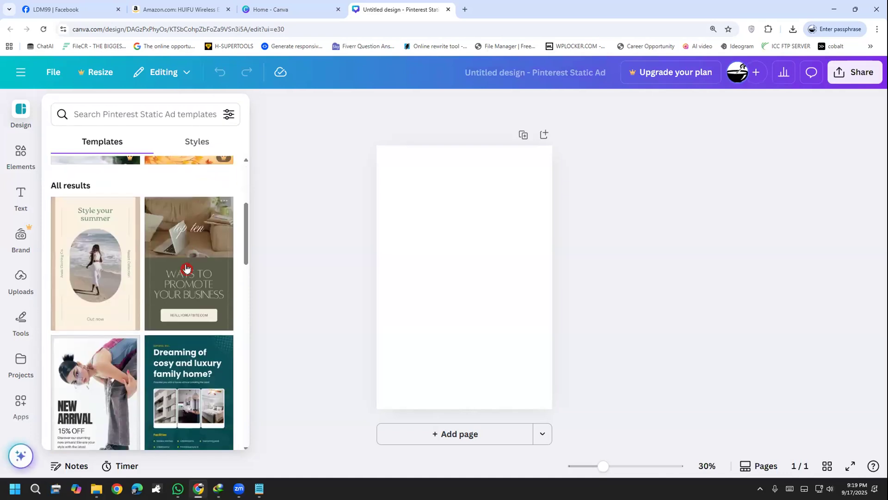
scroll(186, 267, down, 7)
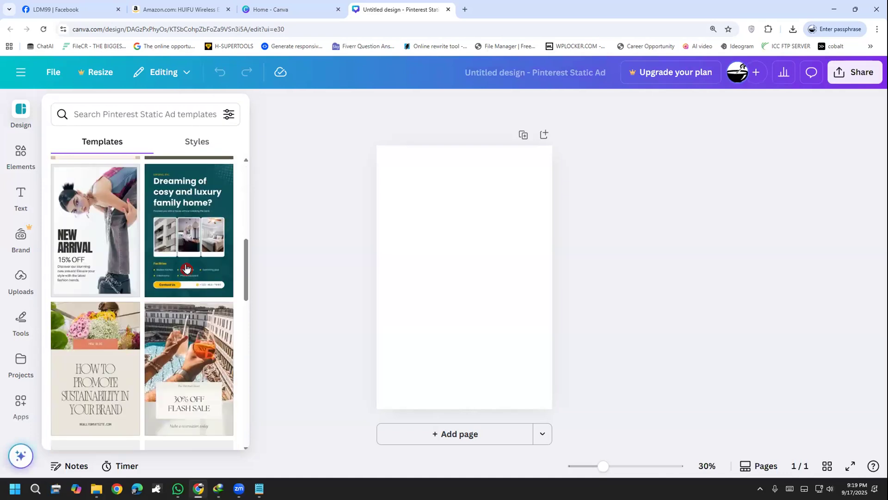
click(111, 111)
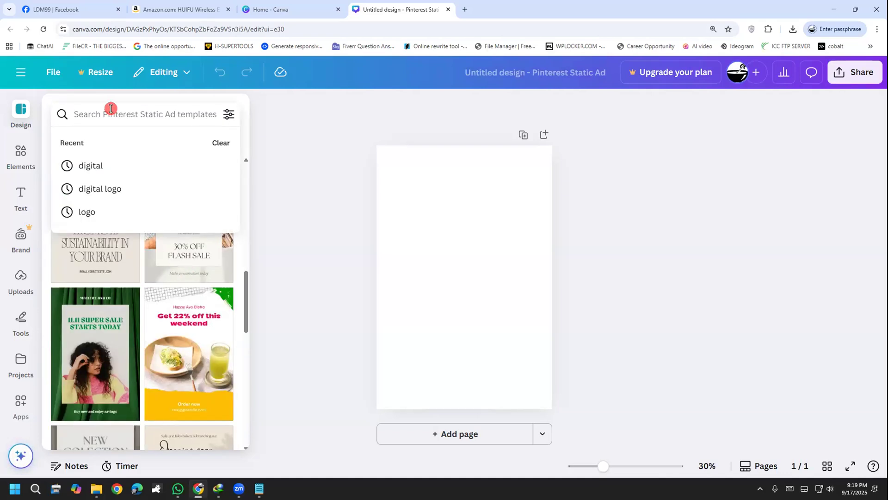
text(produc)
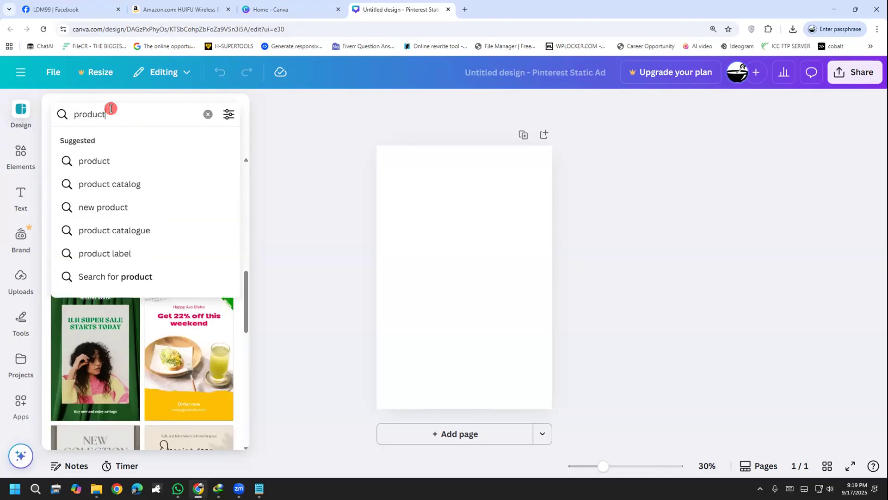
text(t)
key(Return)
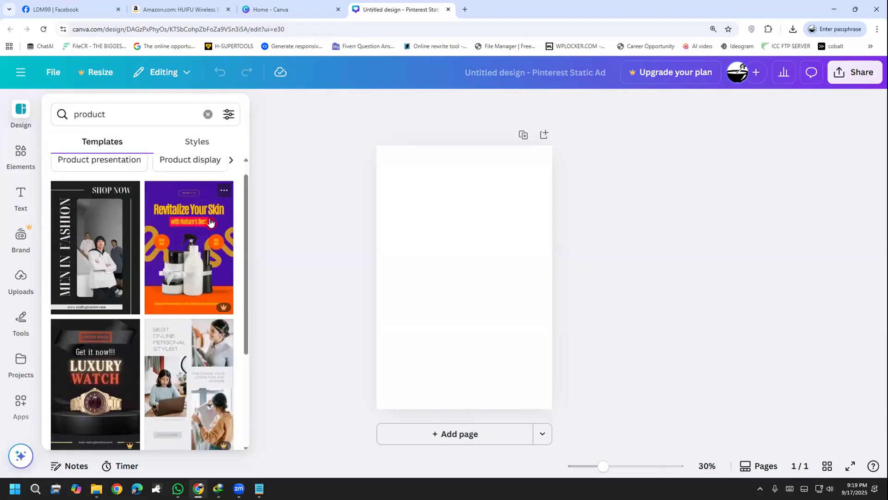
scroll(209, 222, down, 3)
scroll(233, 256, up, 3)
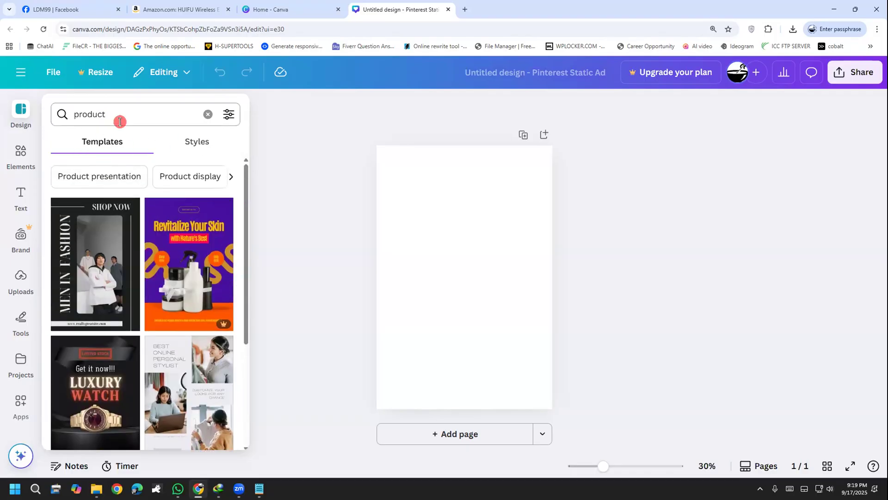
Clear the template search and look through the full list of Pinterest Static Ad templates for a suitable product layout
click(206, 113)
scroll(195, 230, down, 5)
scroll(194, 230, down, 10)
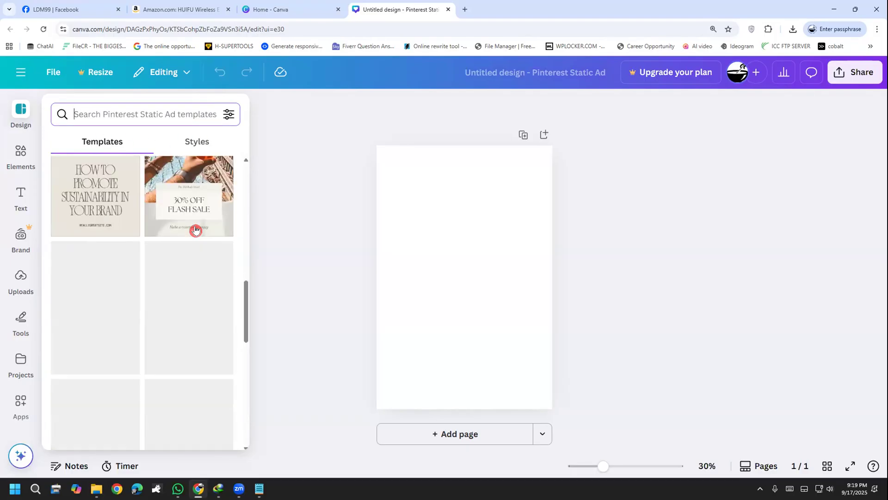
scroll(222, 250, down, 10)
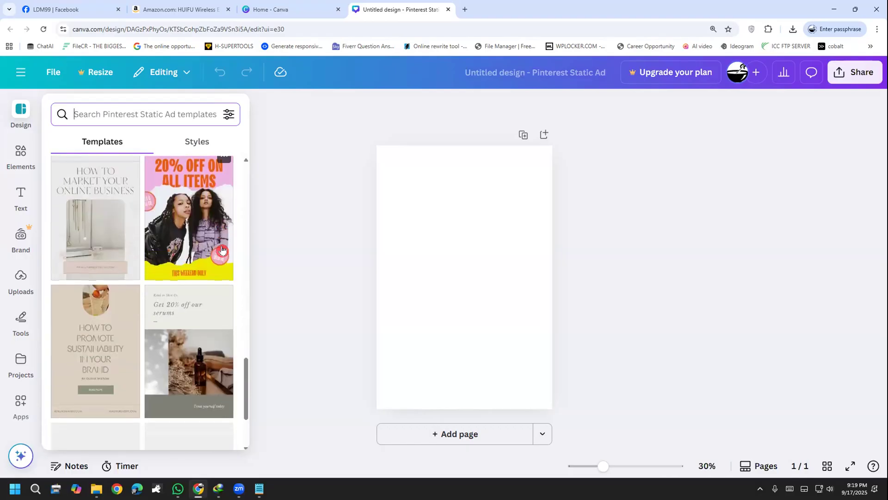
scroll(222, 249, down, 10)
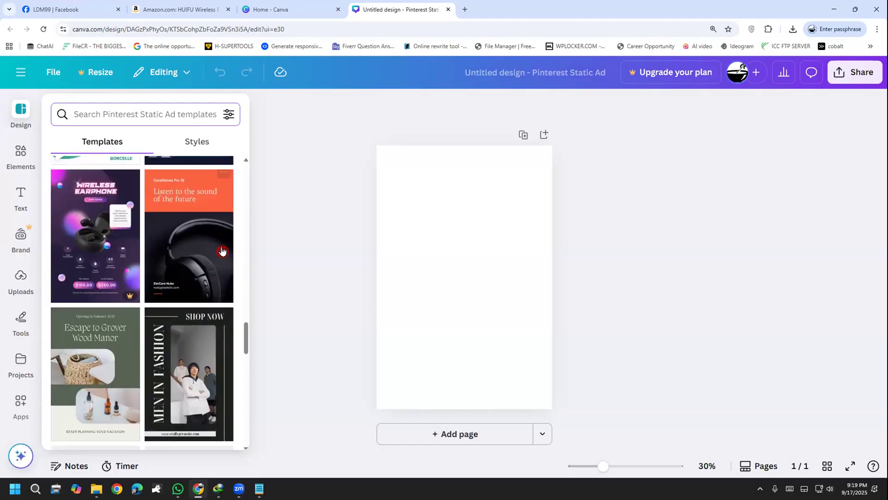
scroll(221, 250, down, 10)
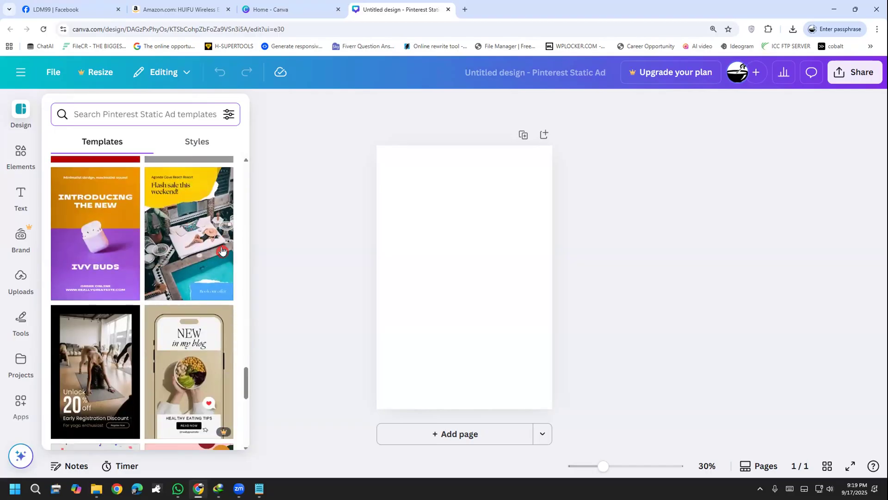
scroll(222, 250, down, 10)
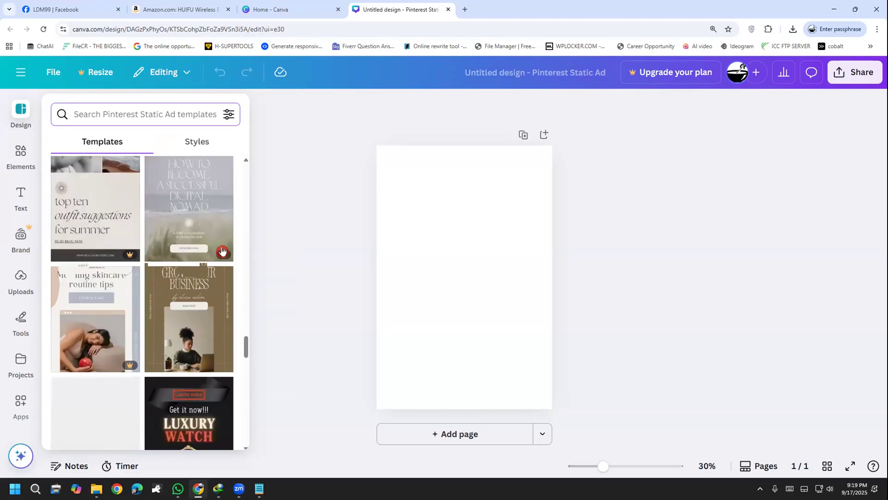
scroll(222, 251, down, 3)
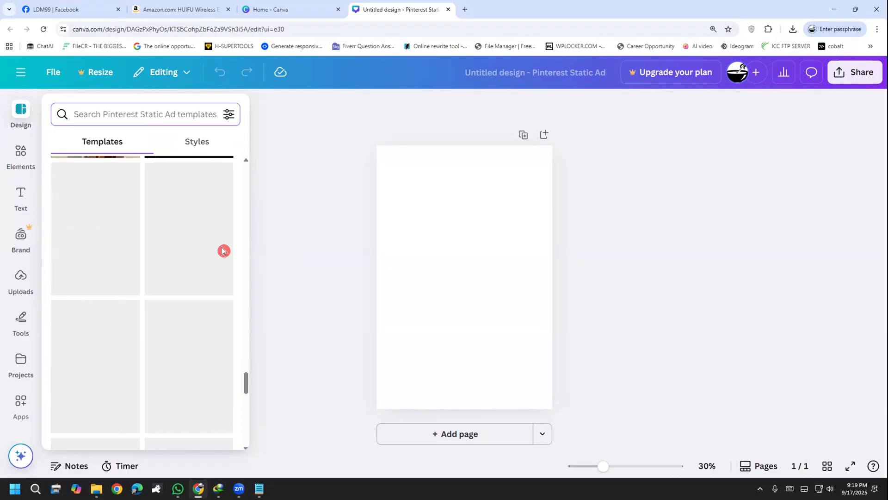
scroll(222, 250, down, 8)
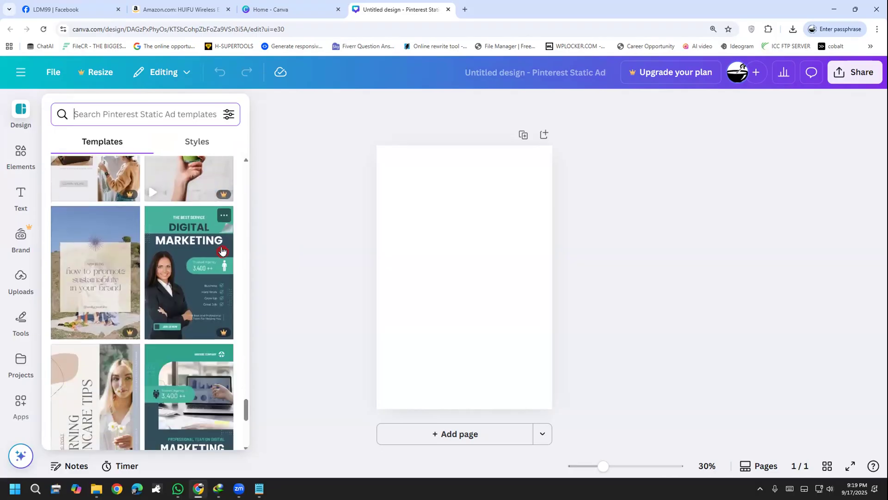
scroll(222, 251, down, 10)
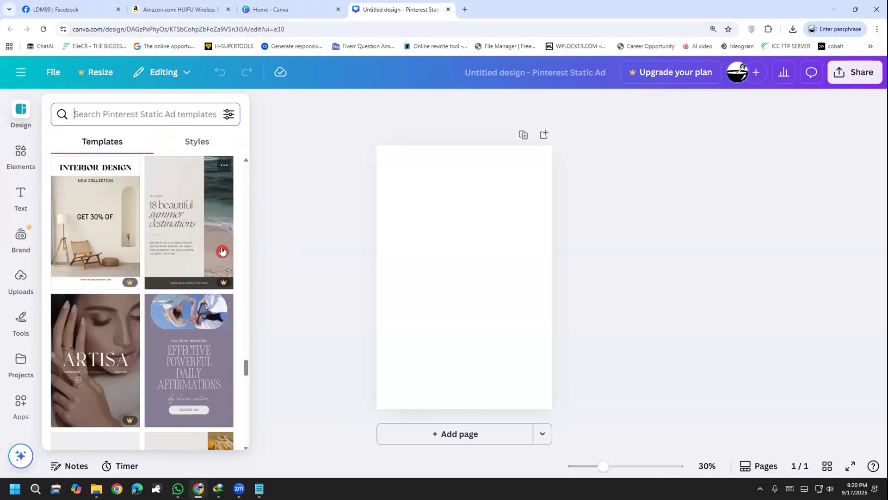
scroll(222, 251, down, 3)
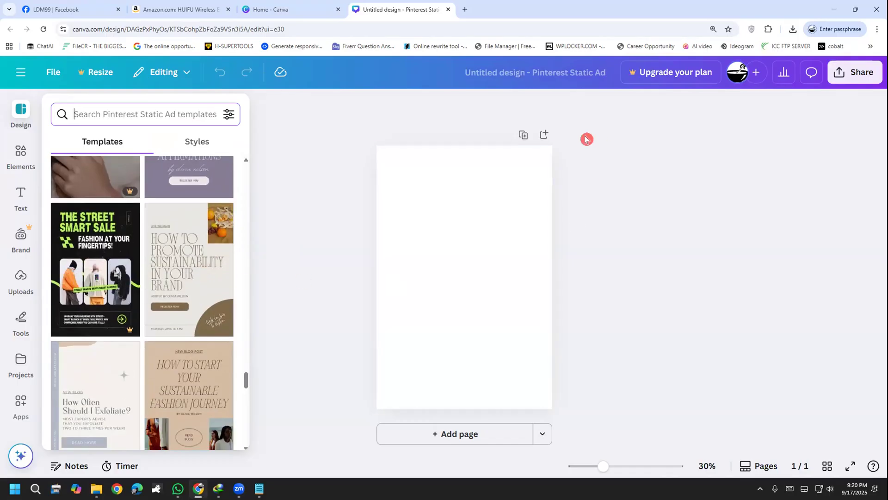
Return to the Canva home page and start another custom-size design
click(21, 72)
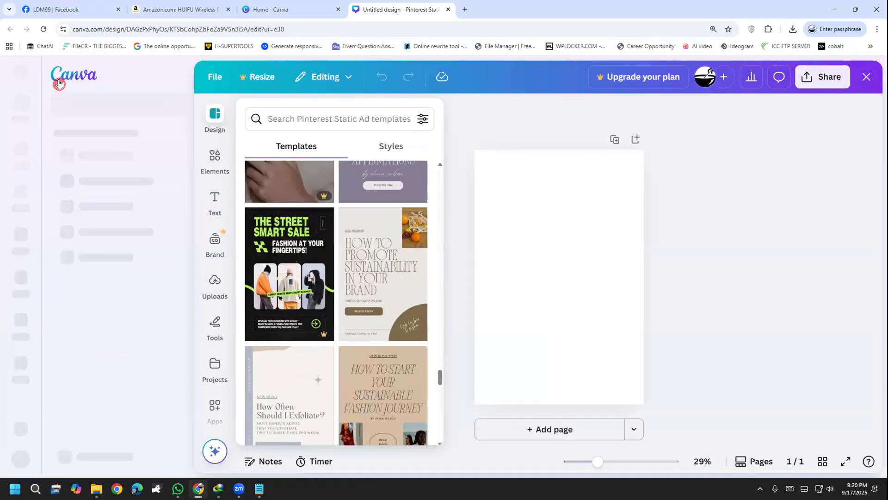
click(65, 82)
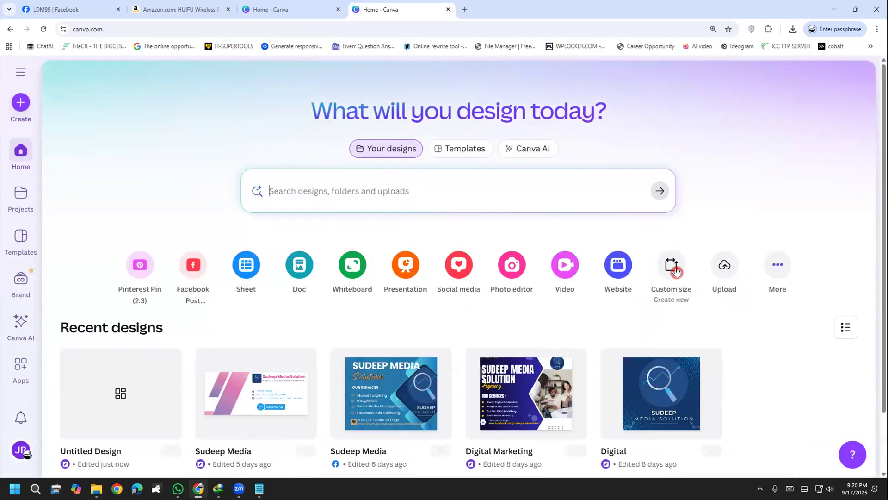
click(673, 267)
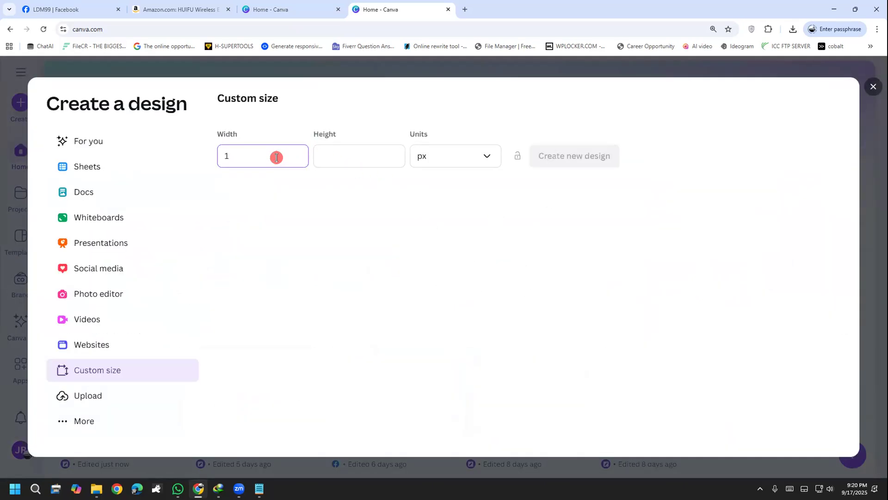
text(1500)
click(375, 156)
text(100)
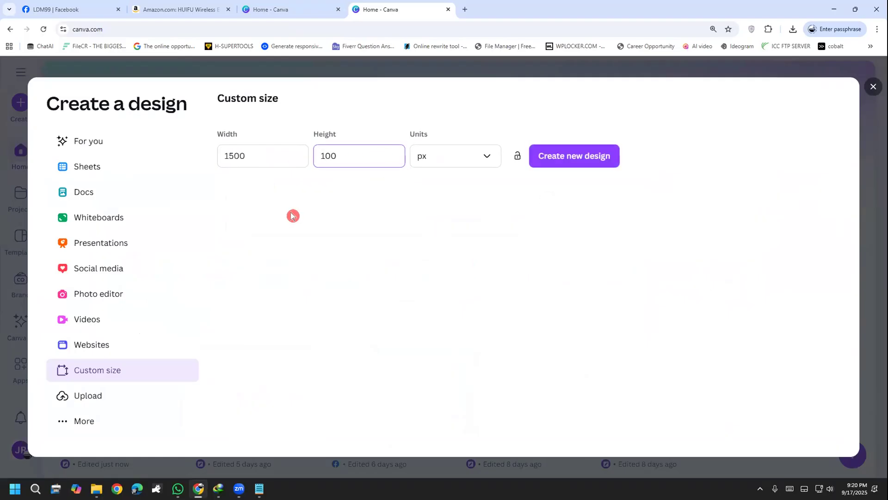
Set the custom size to 1000 px wide and 1500 px high and create a design from the suggested Pinterest Pin format
double_click(358, 158)
text(1500)
click(268, 151)
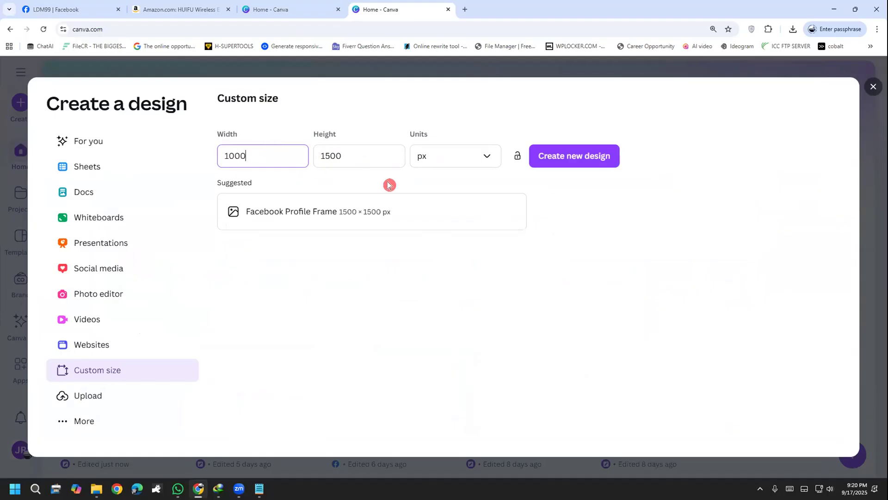
click(361, 211)
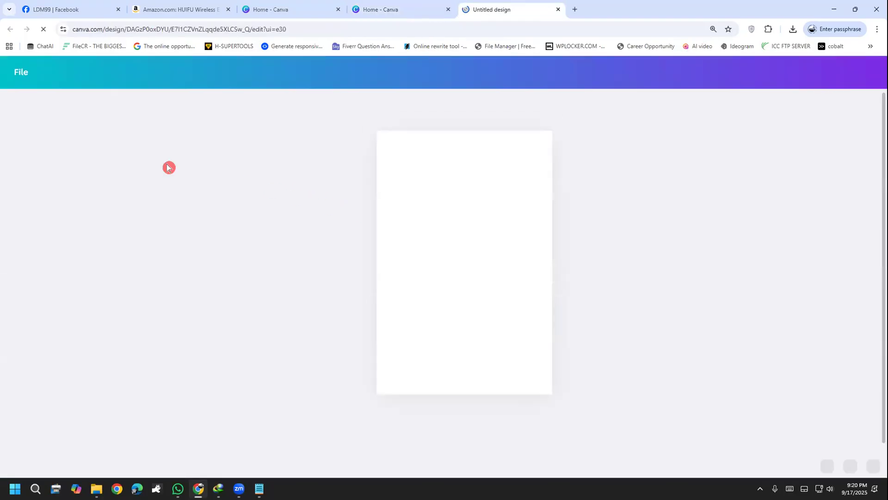
Search the Pinterest Pin templates with the recent term "product" and look through the results
click(92, 111)
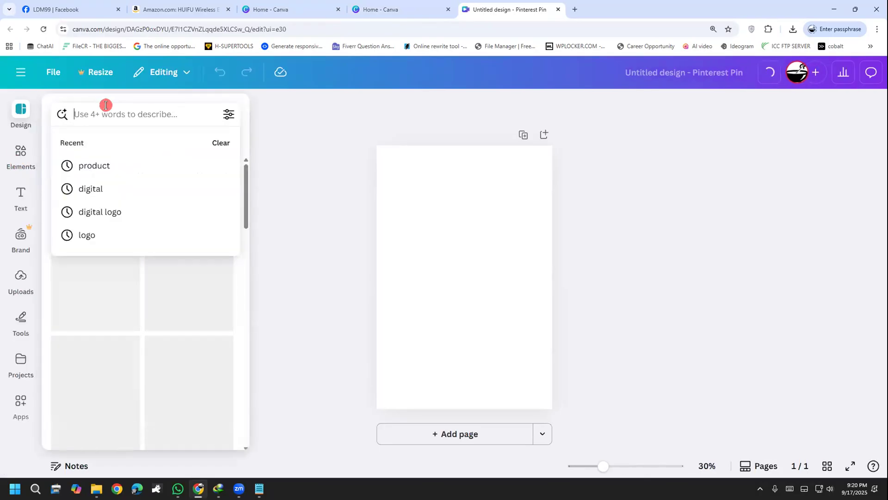
click(120, 165)
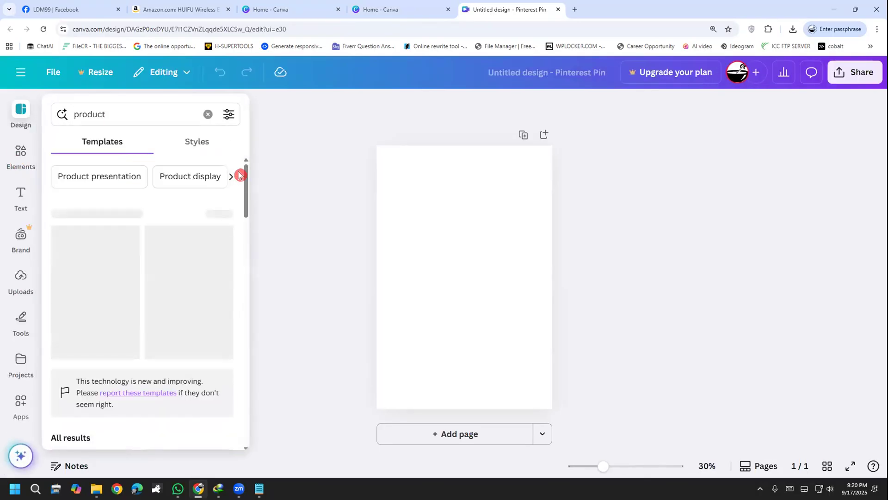
scroll(198, 213, down, 2)
scroll(238, 220, down, 5)
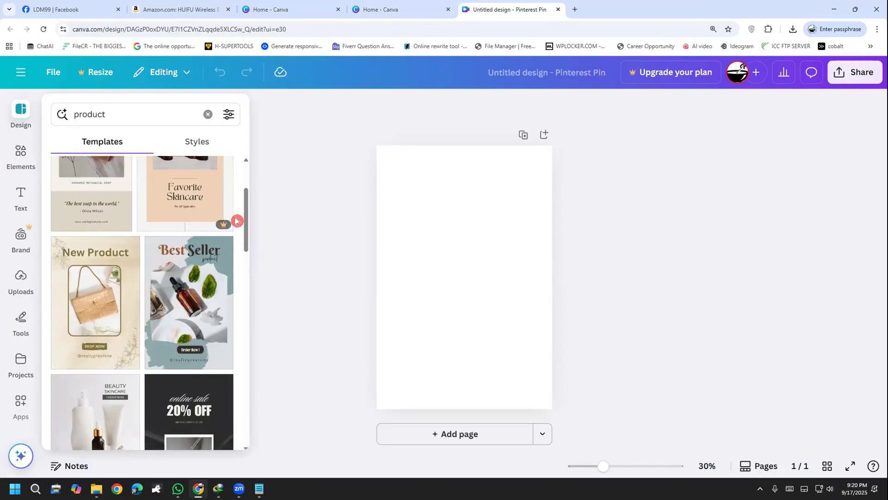
scroll(186, 216, down, 2)
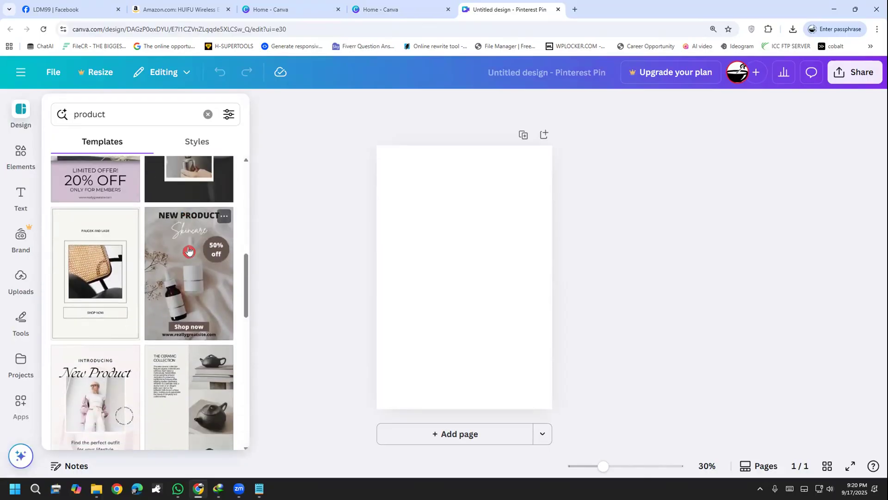
scroll(194, 277, down, 4)
scroll(126, 254, up, 5)
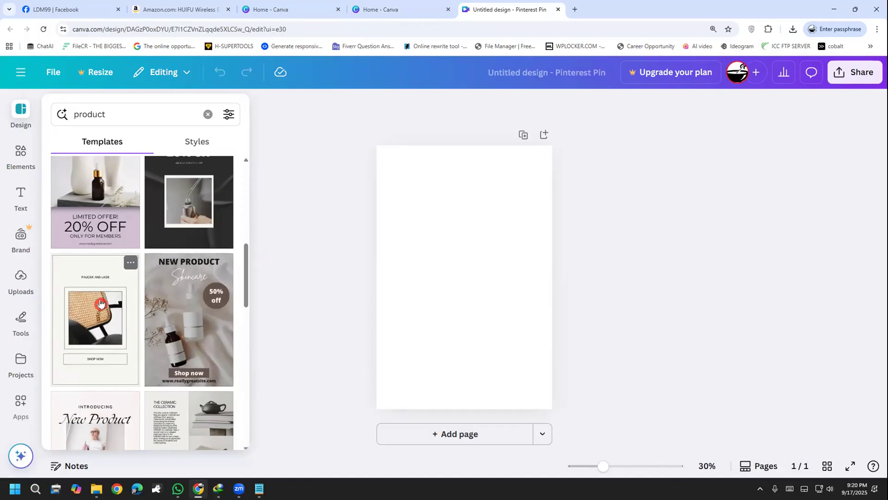
scroll(100, 303, up, 2)
scroll(189, 321, down, 2)
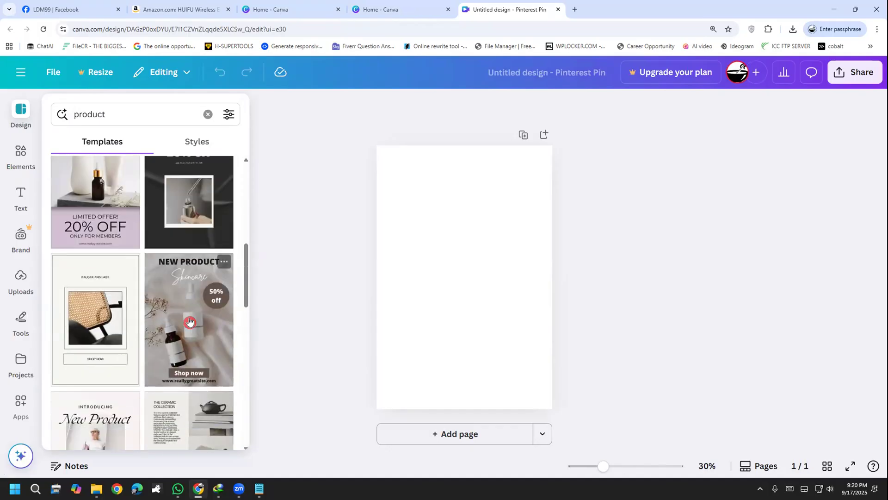
scroll(190, 321, down, 10)
scroll(100, 325, up, 15)
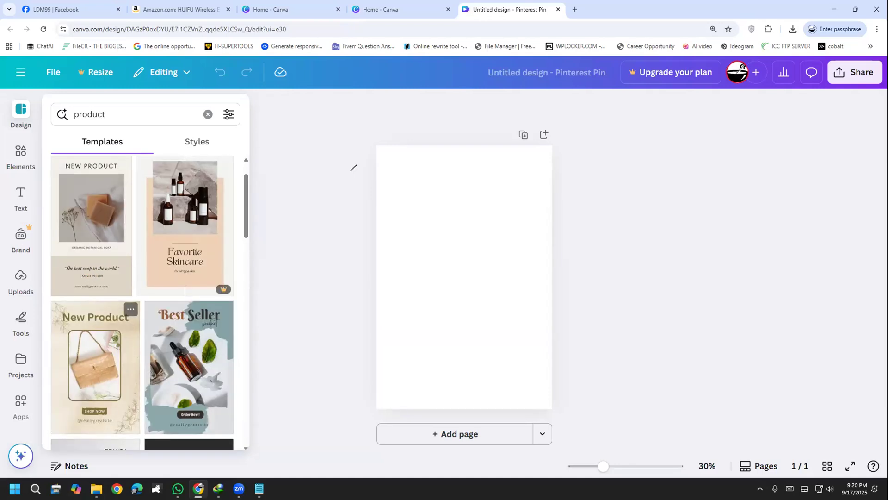
drag(325, 191, 348, 228)
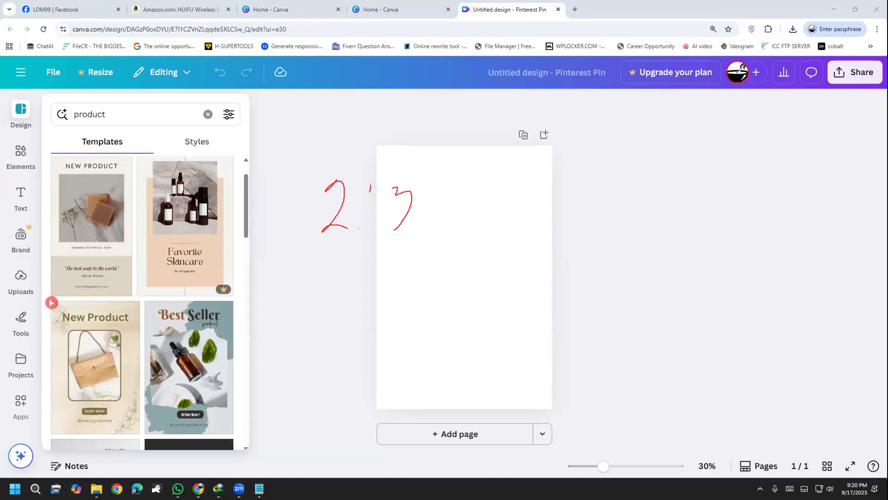
Apply the minimalist "Paucek and Lage" product template with the framed chair photo and "Shop Now" box to the blank page
scroll(124, 304, down, 5)
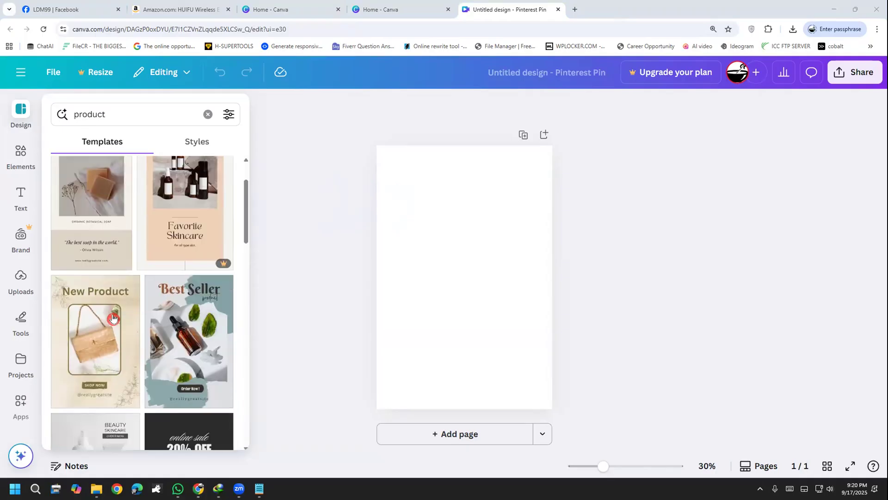
scroll(112, 318, up, 5)
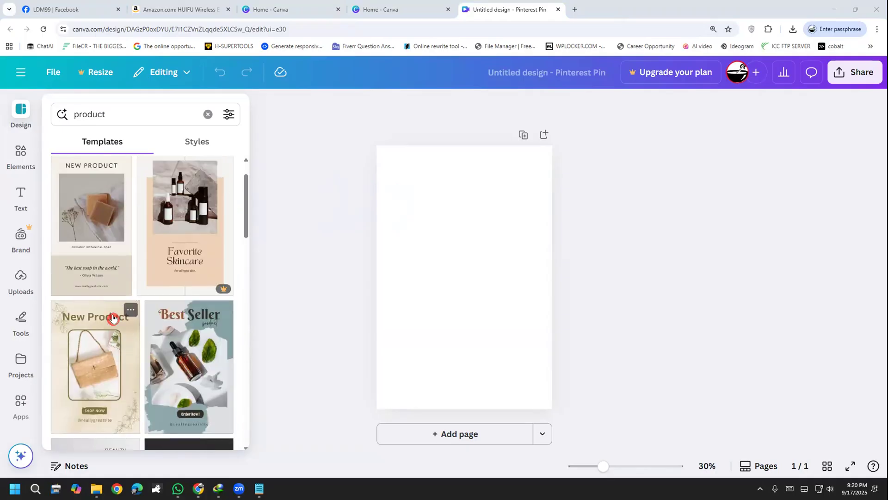
scroll(111, 319, down, 8)
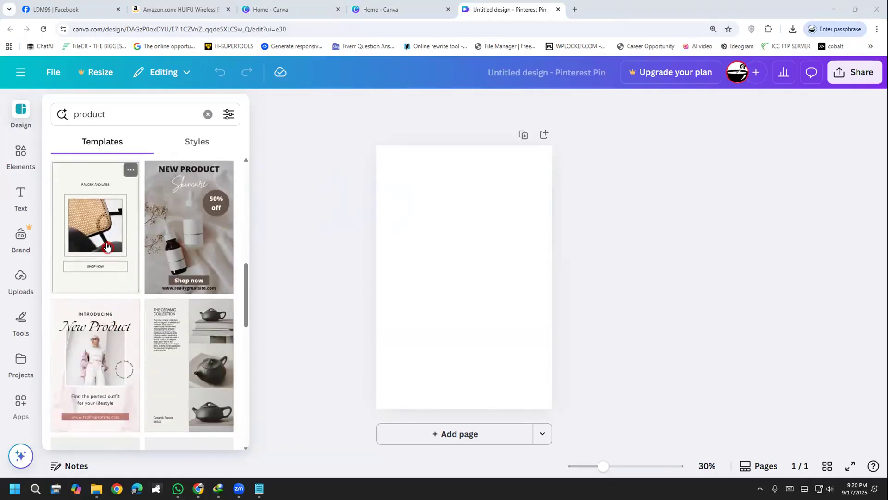
click(107, 246)
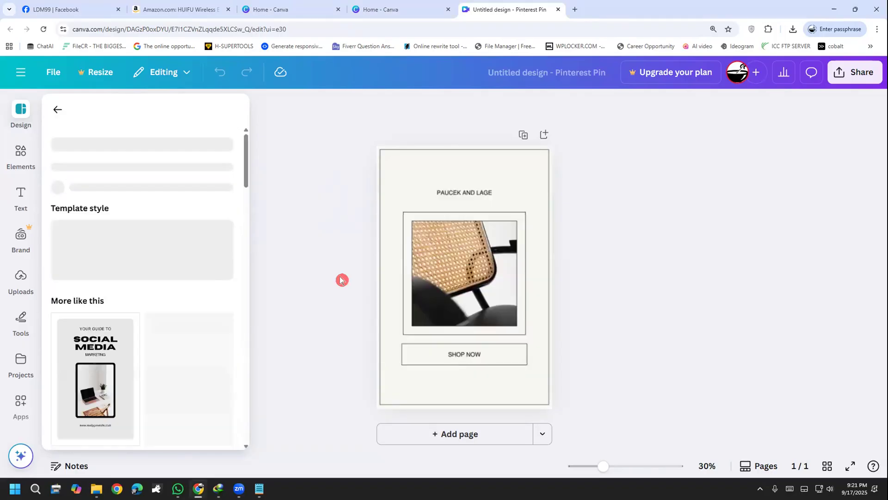
click(341, 279)
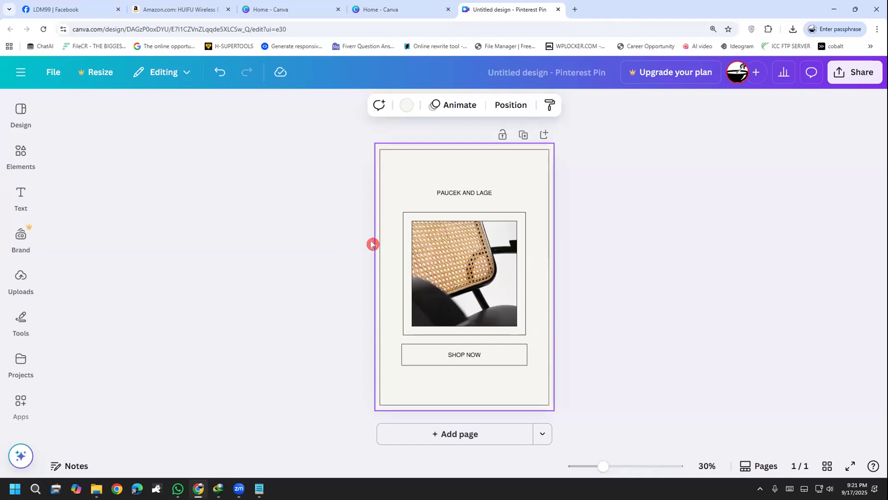
click(452, 198)
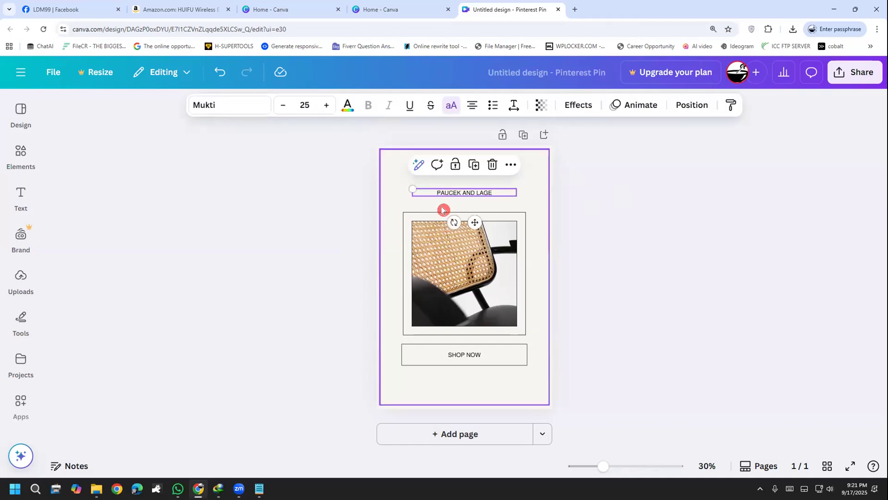
click(468, 255)
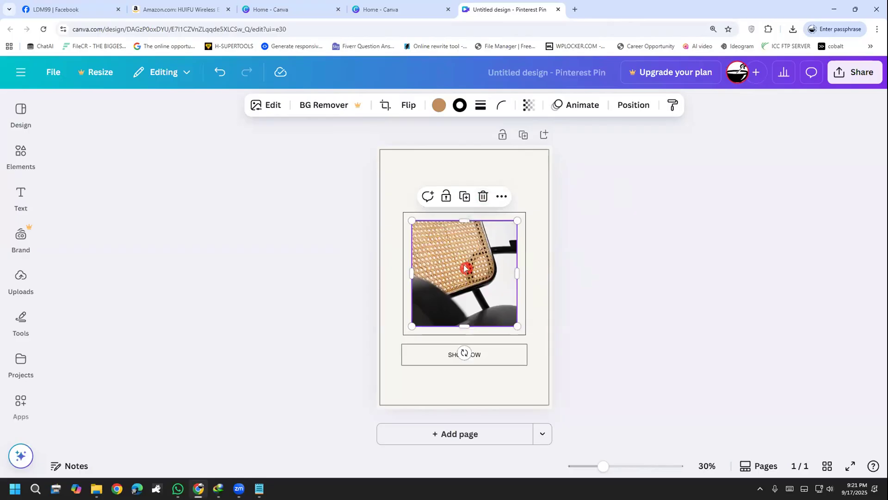
click(331, 282)
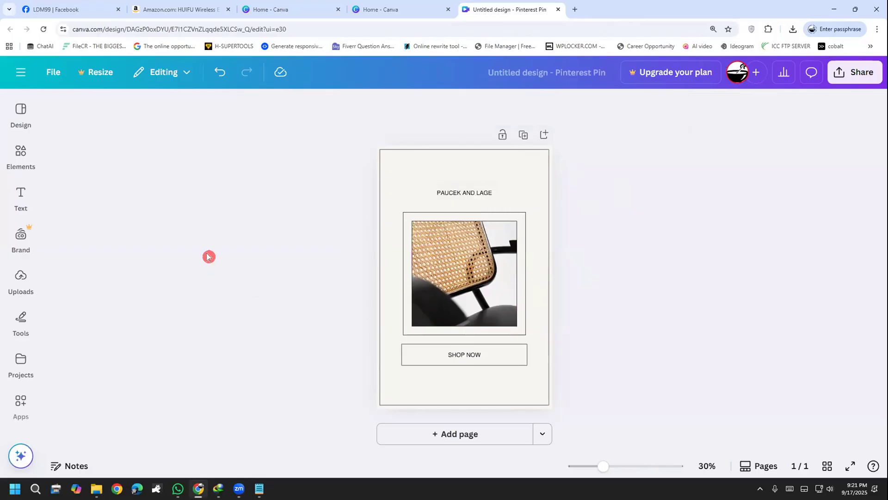
Close the two leftover Canva home pages and switch to the Amazon product page for the HUIFU earbuds
click(338, 8)
click(318, 7)
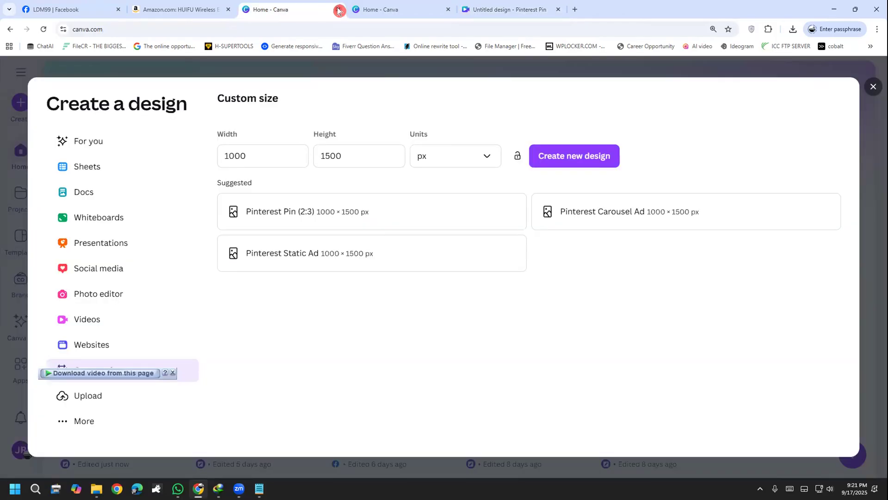
click(338, 9)
click(200, 9)
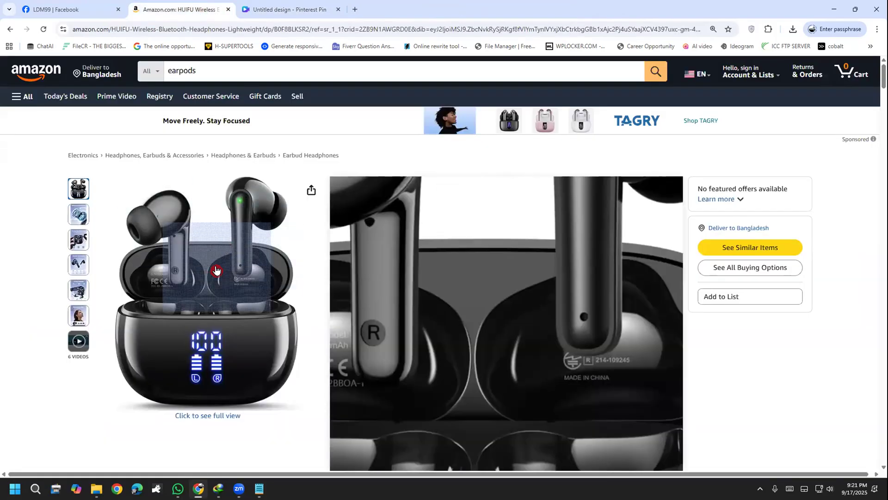
Open the main earbuds product image in full view and save it to the Desktop under its suggested JPG file name
click(215, 269)
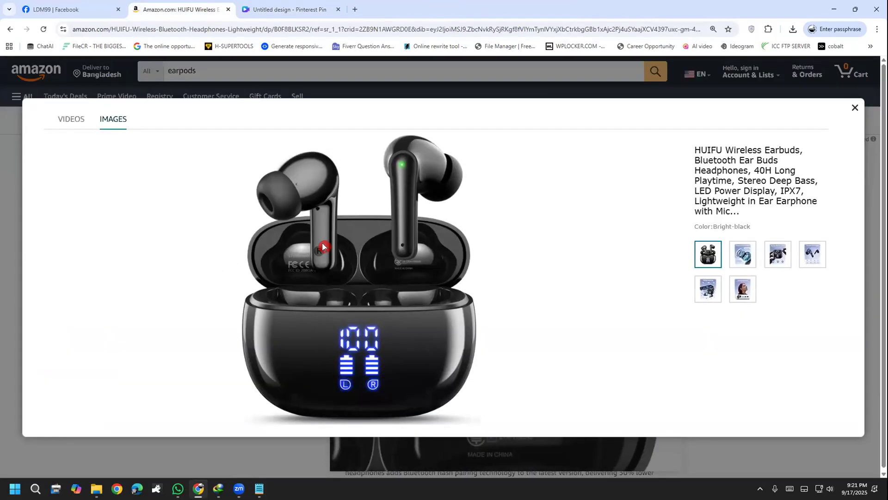
right_click(323, 246)
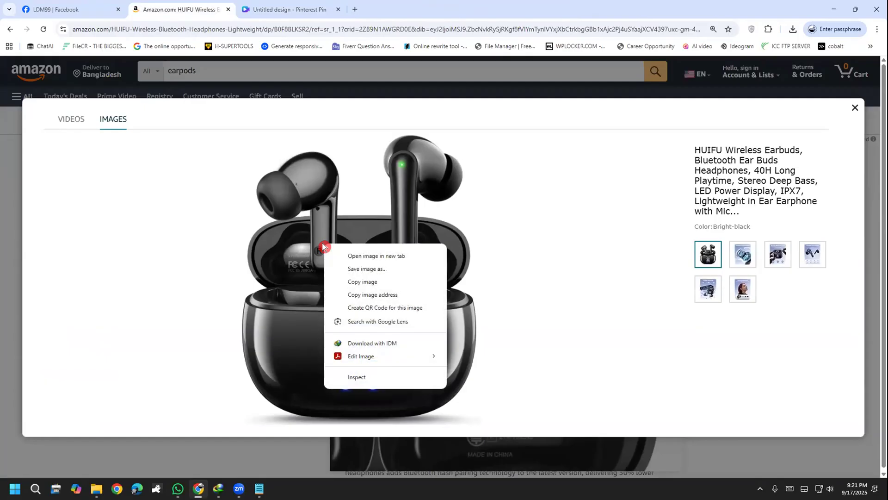
click(389, 273)
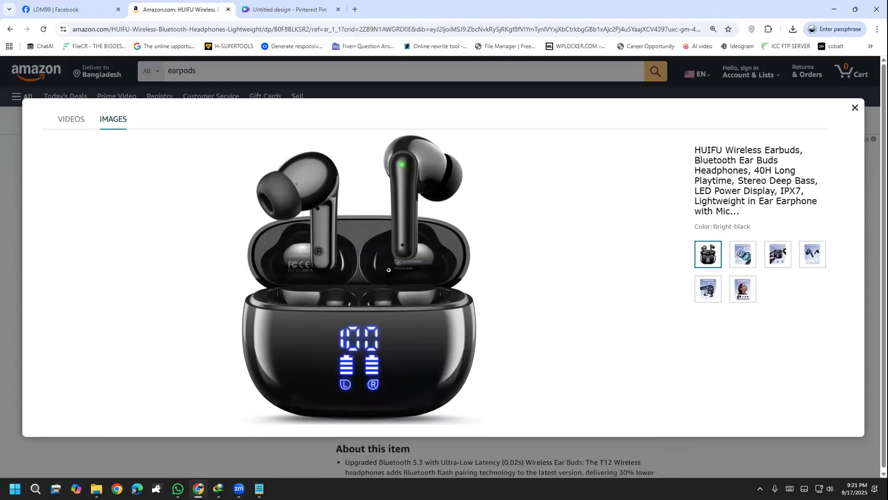
key(Return)
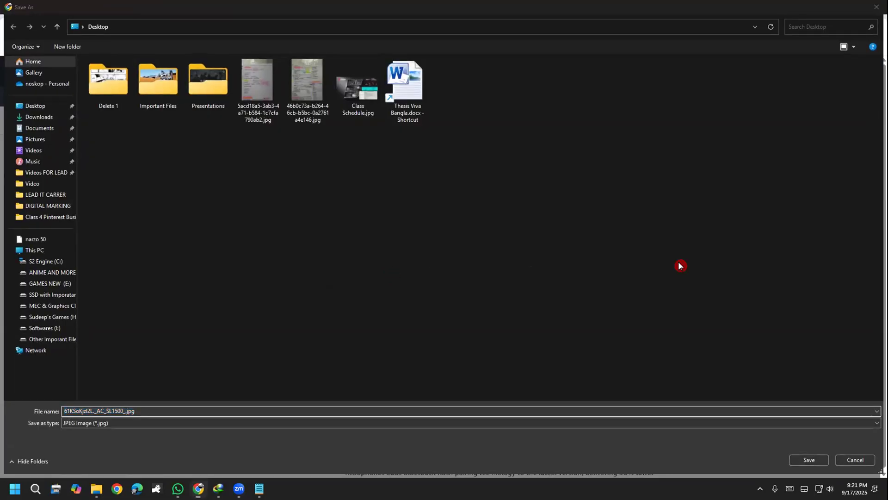
click(807, 460)
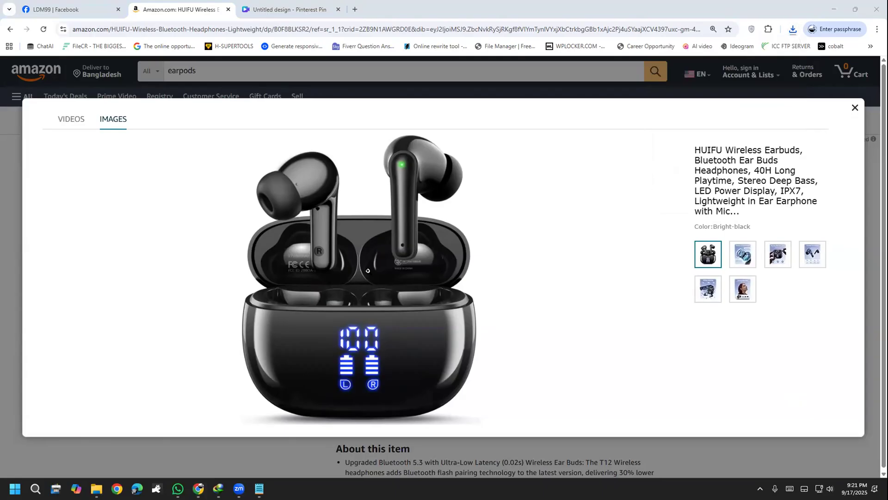
click(552, 72)
mouse_move(443, 279)
mouse_down()
mouse_move(493, 257)
mouse_move(510, 279)
mouse_up()
mouse_move(501, 244)
mouse_down()
mouse_move(509, 280)
mouse_move(540, 262)
mouse_move(584, 256)
mouse_up()
mouse_move(598, 220)
mouse_down()
mouse_move(622, 242)
mouse_move(637, 231)
mouse_move(630, 206)
mouse_move(638, 234)
mouse_up()
drag(456, 221, 493, 200)
mouse_move(487, 192)
mouse_down()
mouse_move(496, 196)
mouse_move(490, 213)
mouse_up()
drag(523, 188, 523, 199)
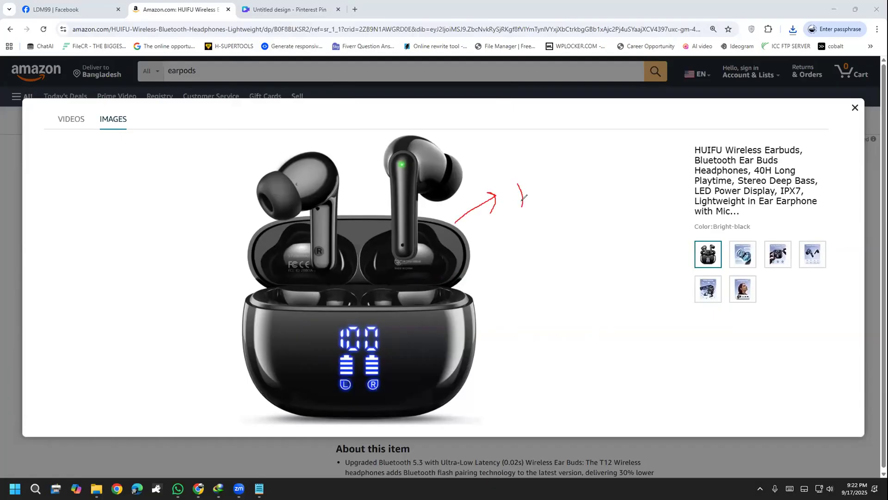
click(31, 275)
Show the desktop, open the saved earbuds image to inspect it up close, and close the viewer
click(96, 489)
key(super+d)
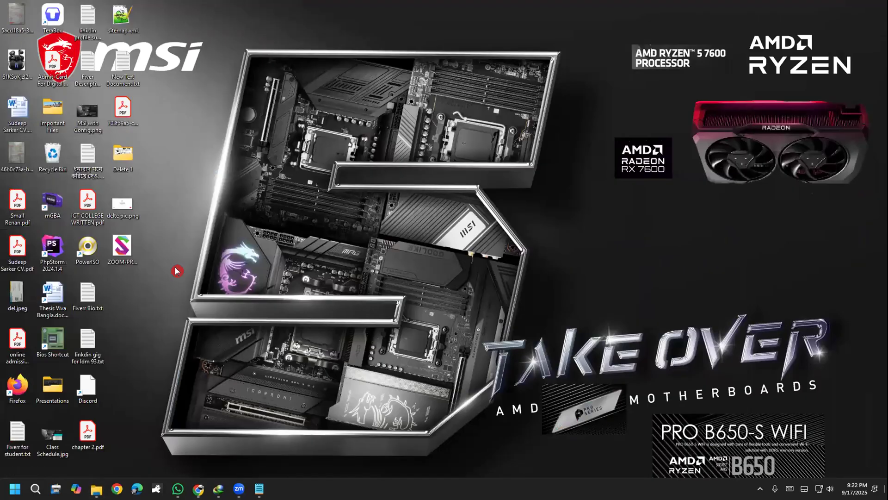
drag(129, 230, 52, 155)
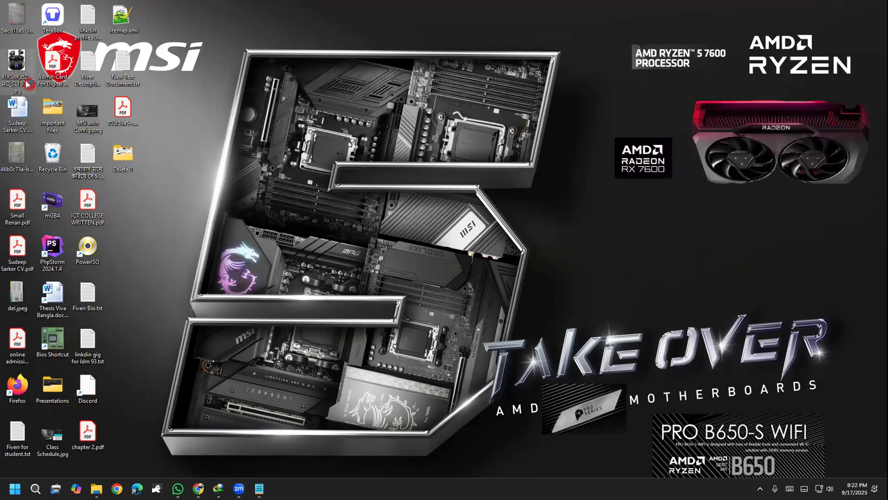
double_click(27, 83)
scroll(514, 343, up, 3)
drag(515, 344, 481, 285)
mouse_move(736, 119)
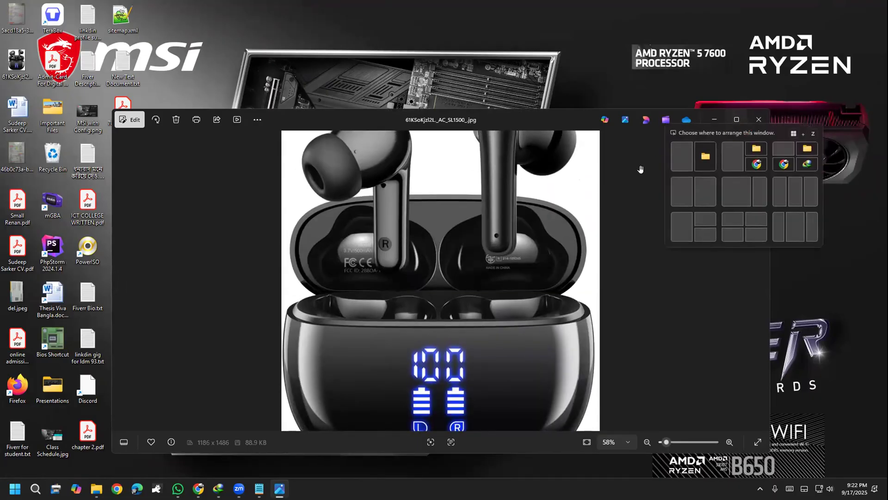
click(757, 121)
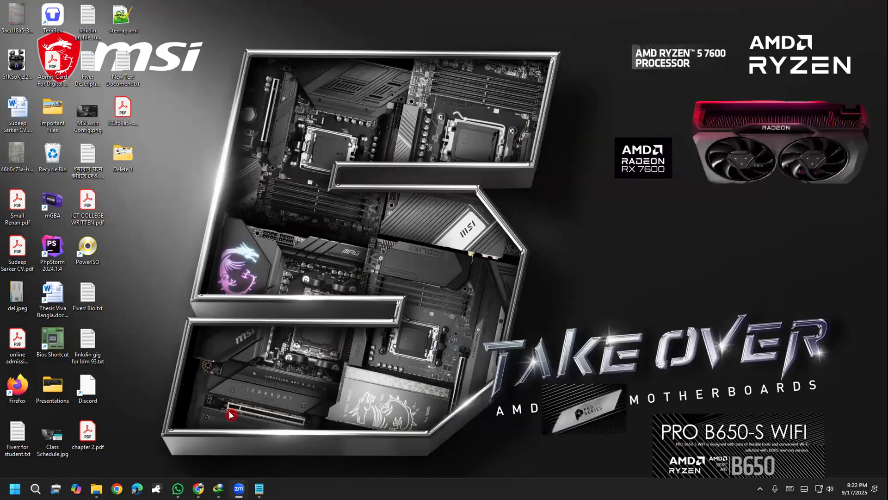
Return to the browser and search Google for "background remover" in a new tab
click(198, 488)
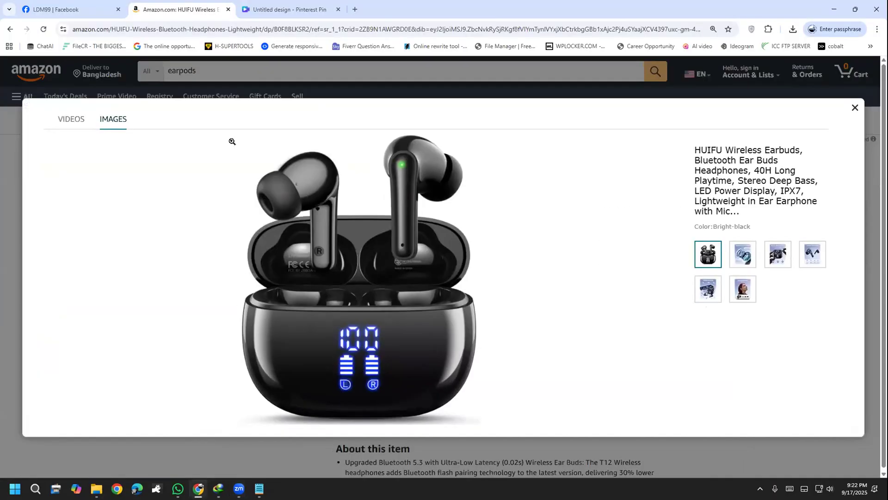
click(356, 9)
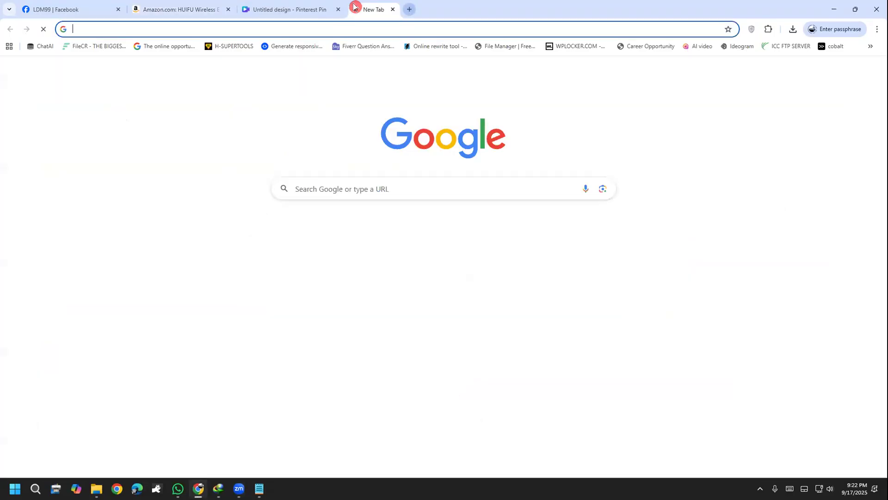
text(gomovies.sx)
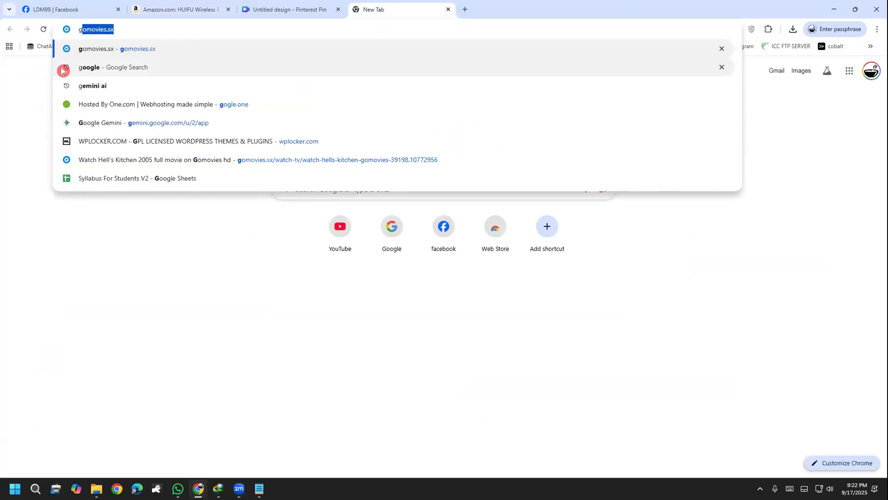
click(67, 69)
click(459, 81)
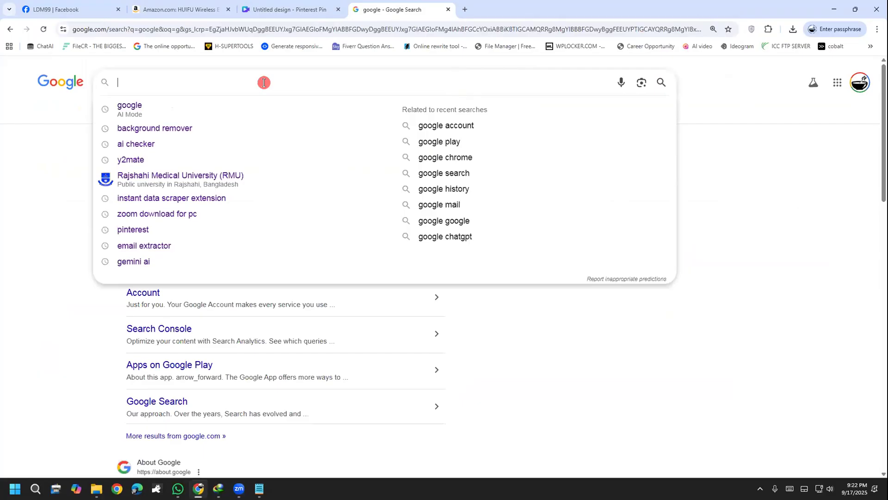
key(Down)
key(Down)
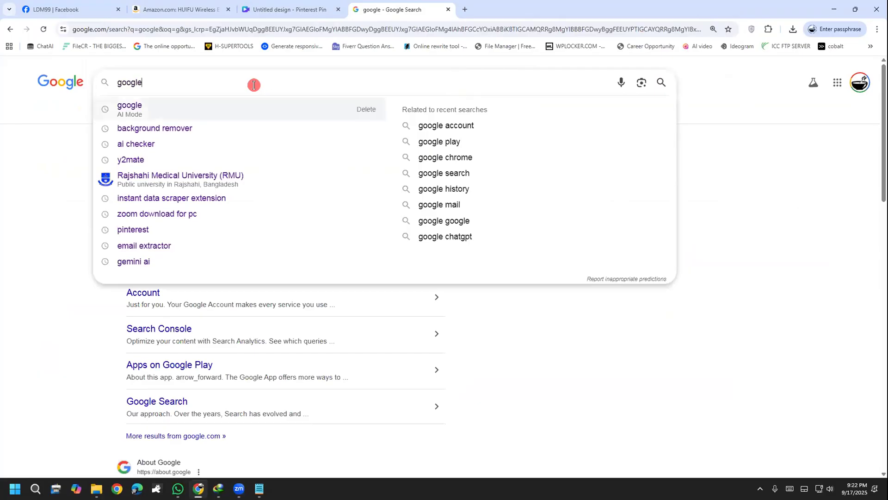
key(Return)
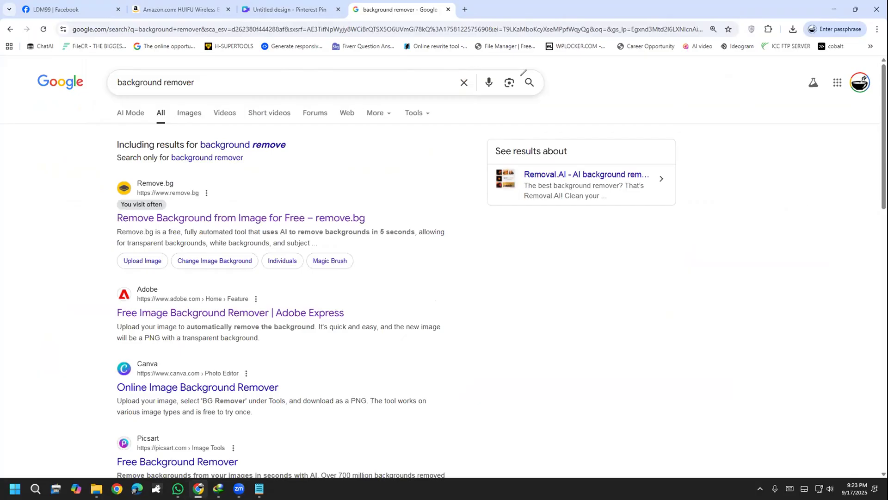
drag(105, 220, 190, 184)
drag(95, 324, 171, 276)
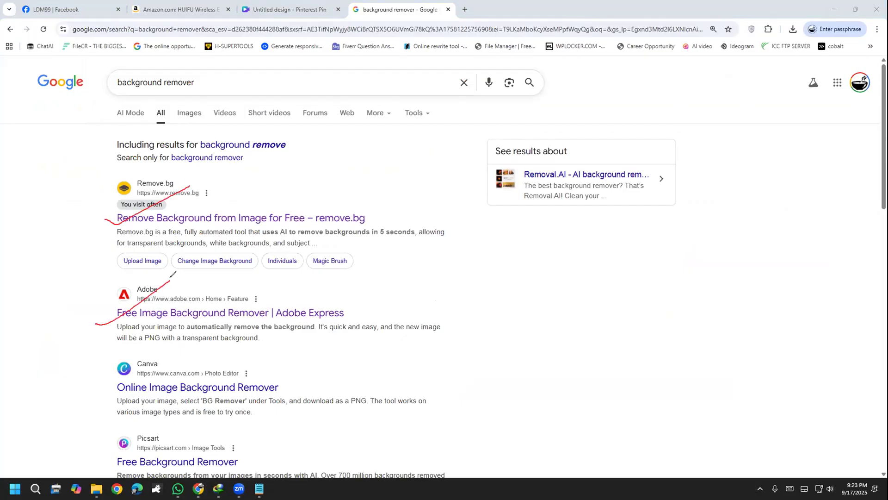
drag(227, 201, 298, 180)
mouse_move(317, 140)
mouse_down()
mouse_move(323, 172)
mouse_move(358, 182)
mouse_move(369, 172)
mouse_up()
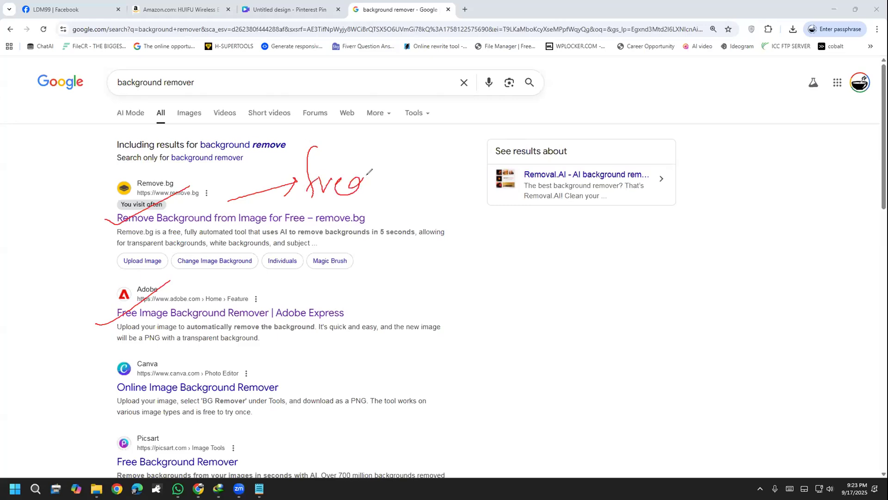
click(3, 283)
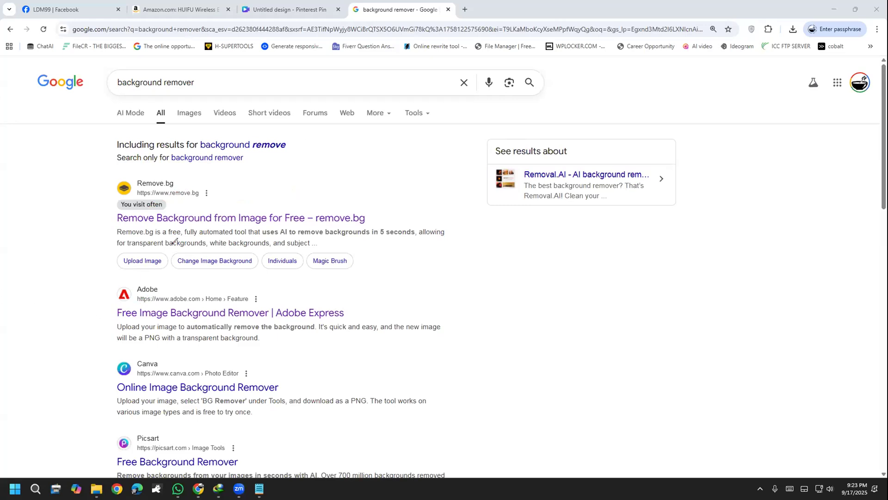
Open the remove.bg site from the results and upload the saved earbuds JPG from the Desktop for background removal
click(202, 216)
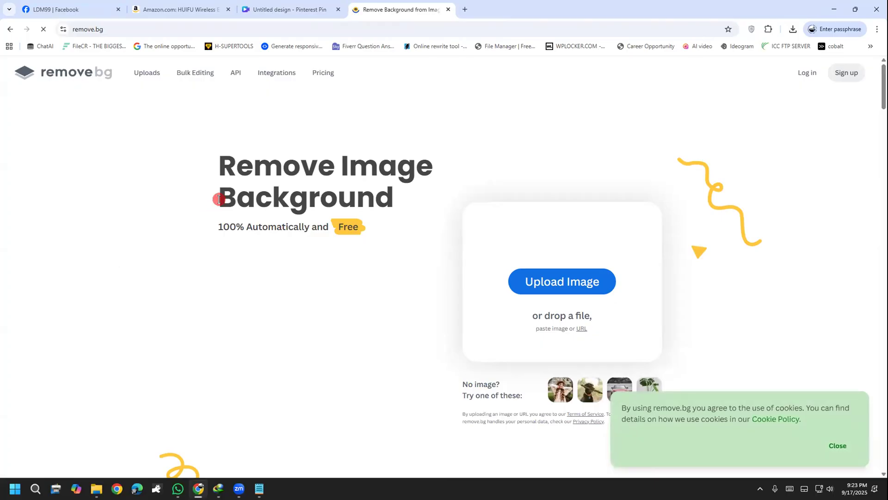
click(555, 278)
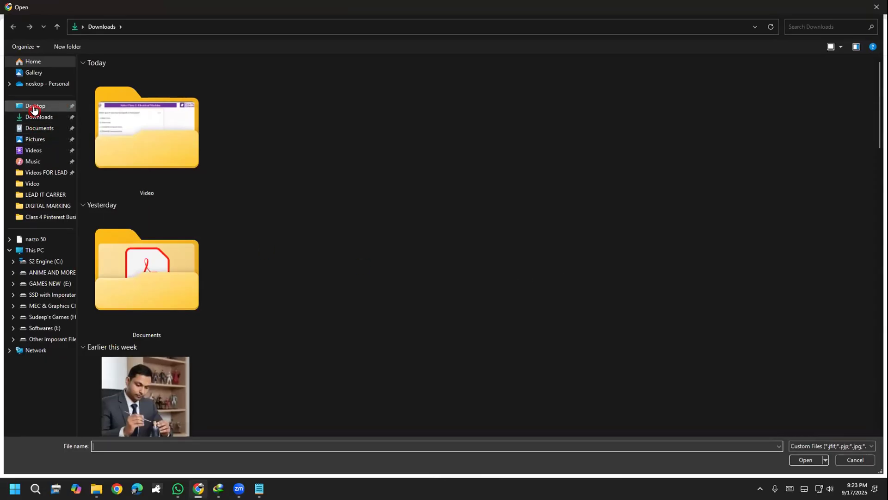
click(49, 111)
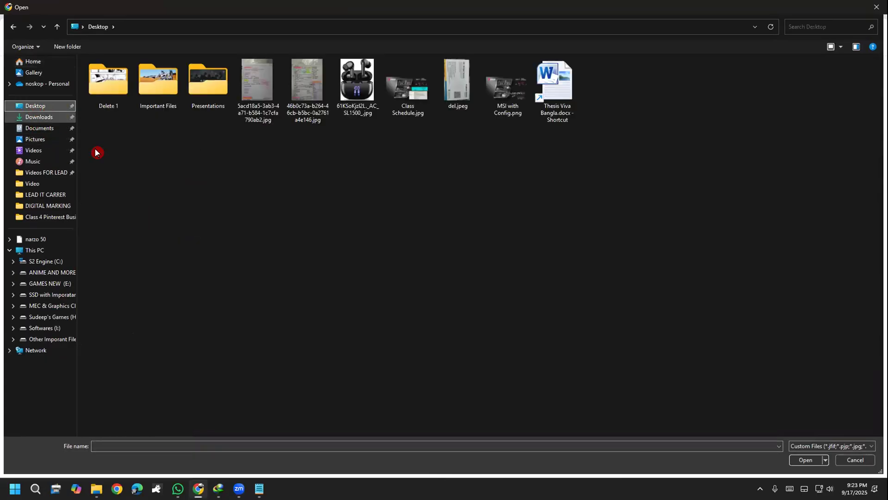
double_click(368, 116)
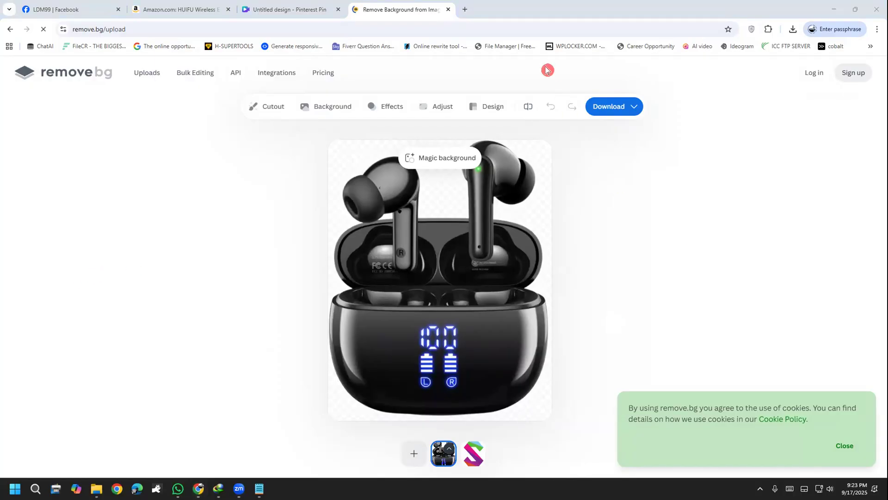
drag(531, 202, 577, 177)
drag(500, 271, 568, 255)
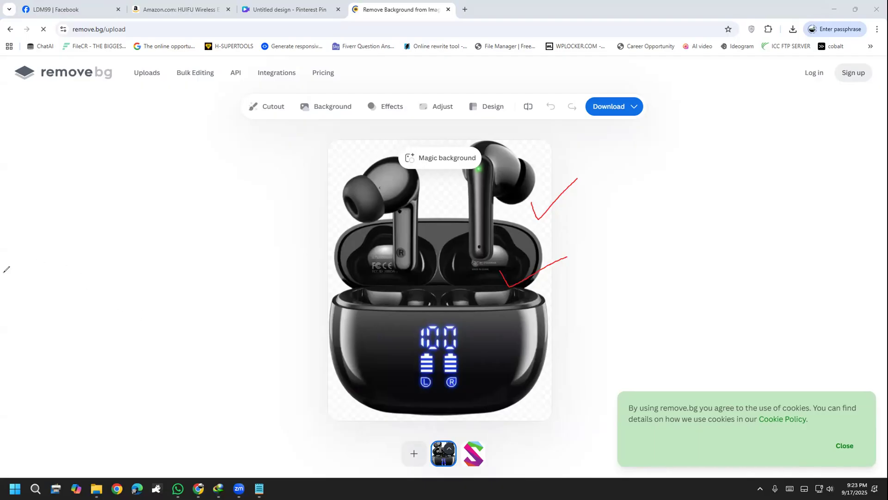
click(51, 302)
Download the free 446 x 559 preview of the earbuds cutout and close the remove.bg page
click(624, 112)
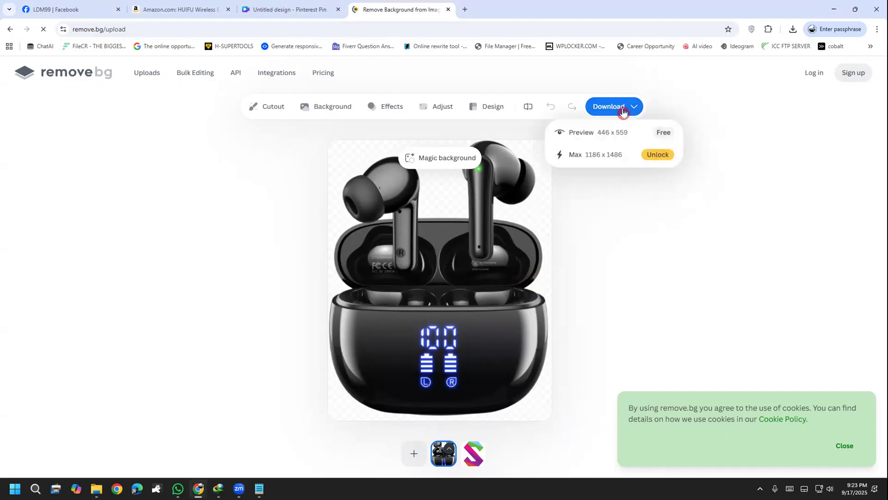
click(616, 144)
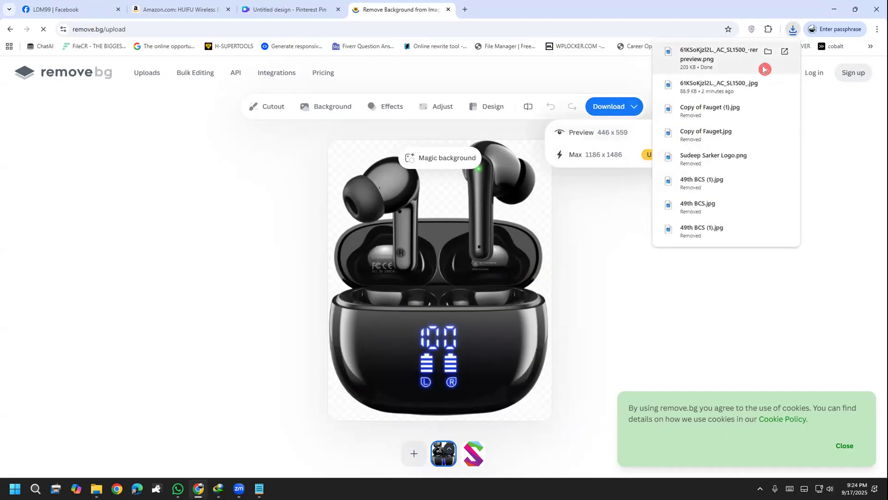
click(448, 9)
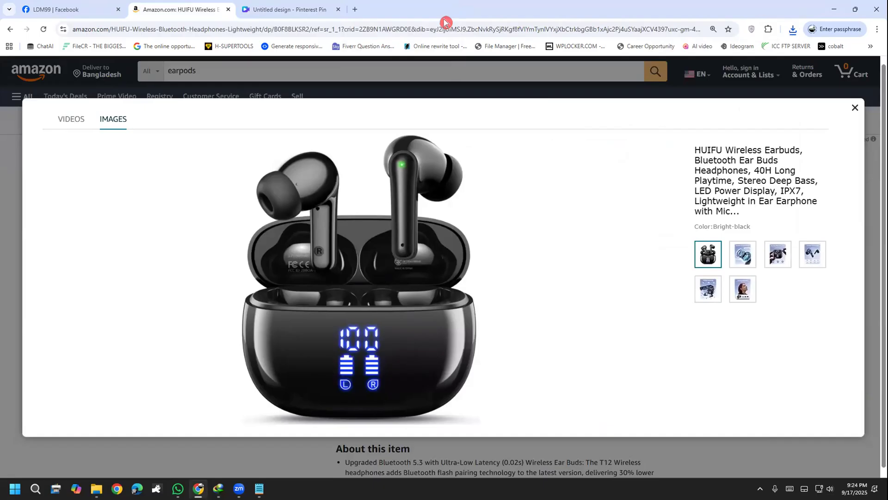
Return to the Canva pin design and upload the background-removed earbuds image to its uploads
click(299, 11)
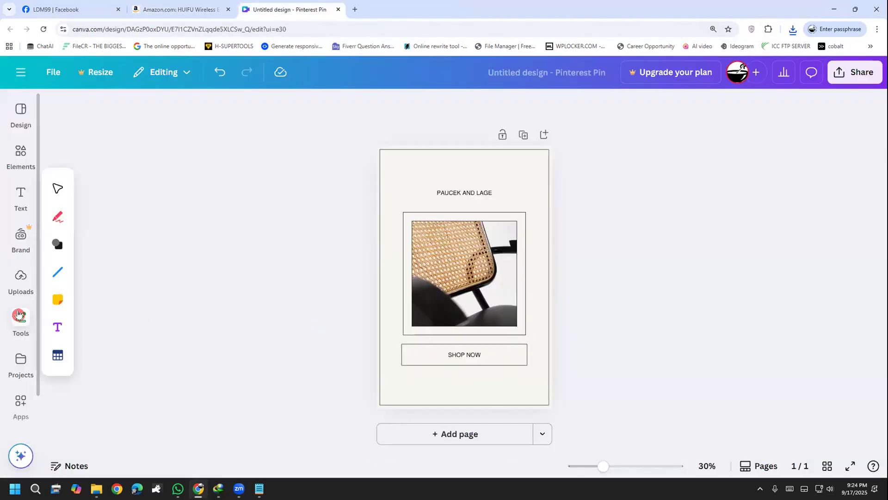
click(19, 281)
click(128, 144)
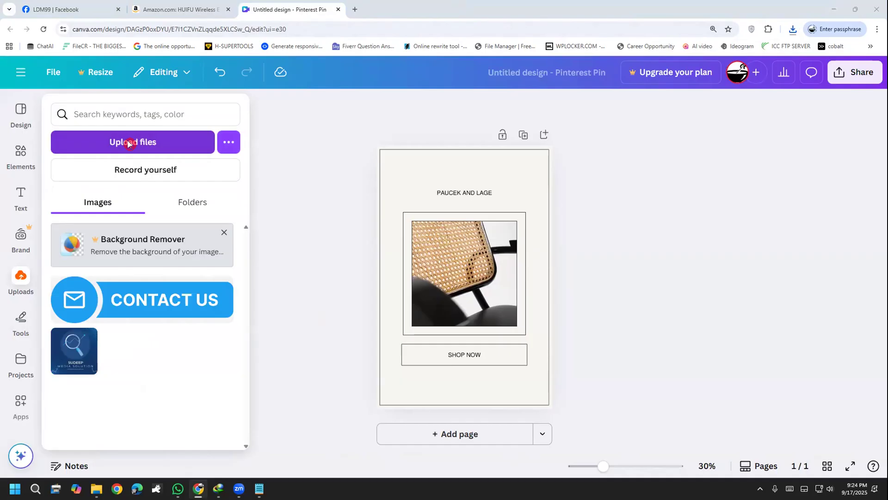
double_click(358, 96)
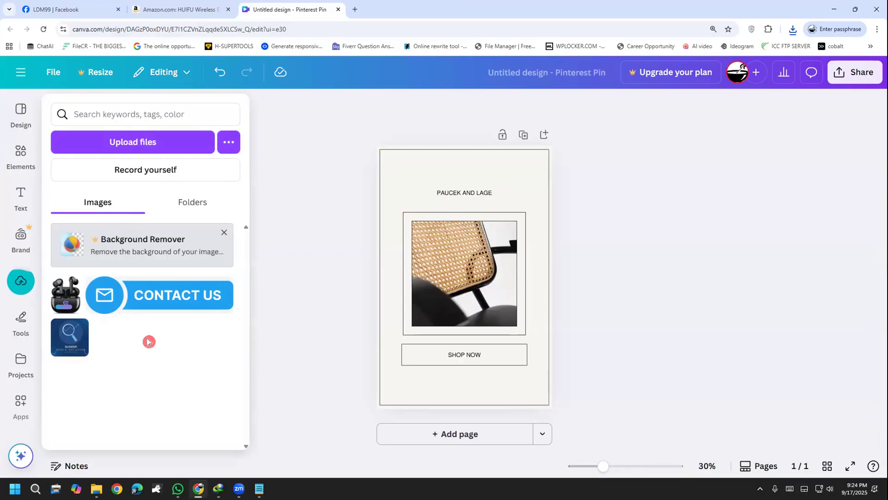
click(440, 262)
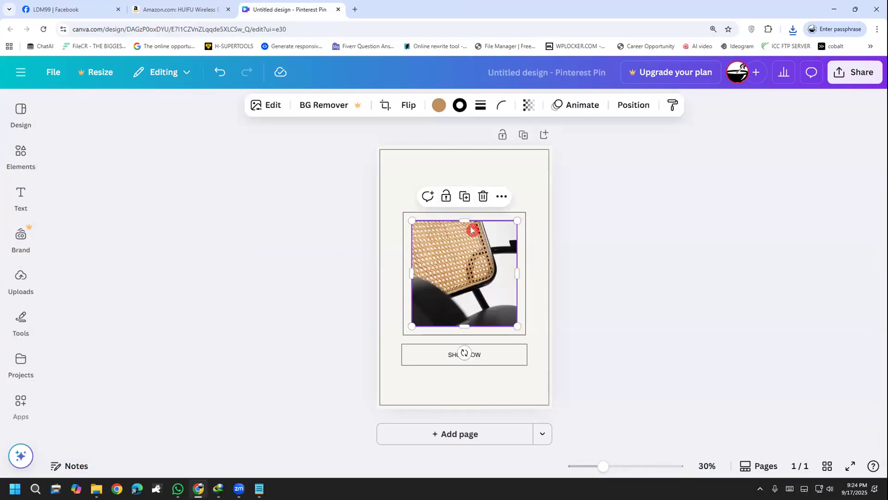
click(482, 198)
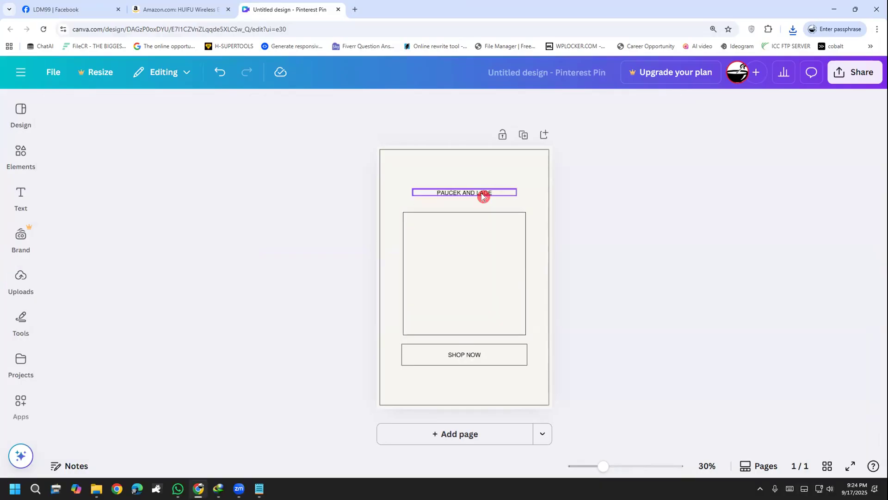
click(450, 282)
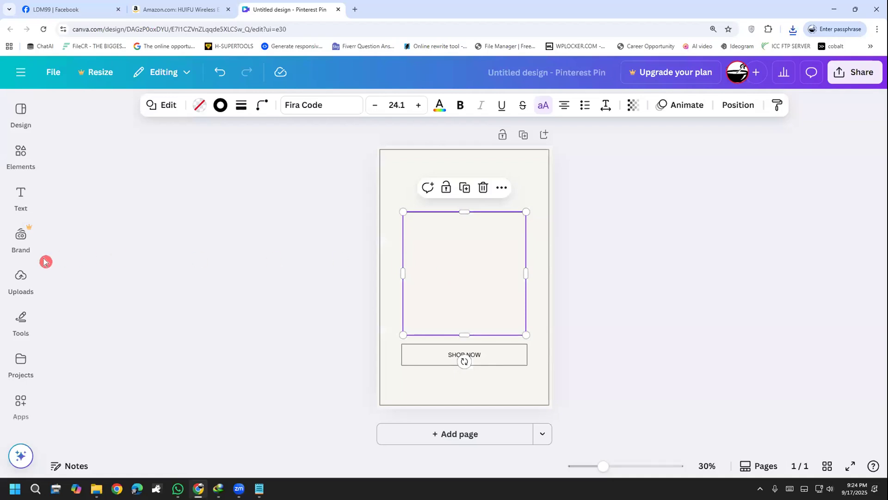
click(21, 277)
mouse_move(65, 295)
mouse_down()
mouse_move(254, 297)
mouse_move(475, 283)
mouse_move(429, 235)
mouse_move(109, 259)
mouse_move(60, 284)
mouse_up()
click(20, 197)
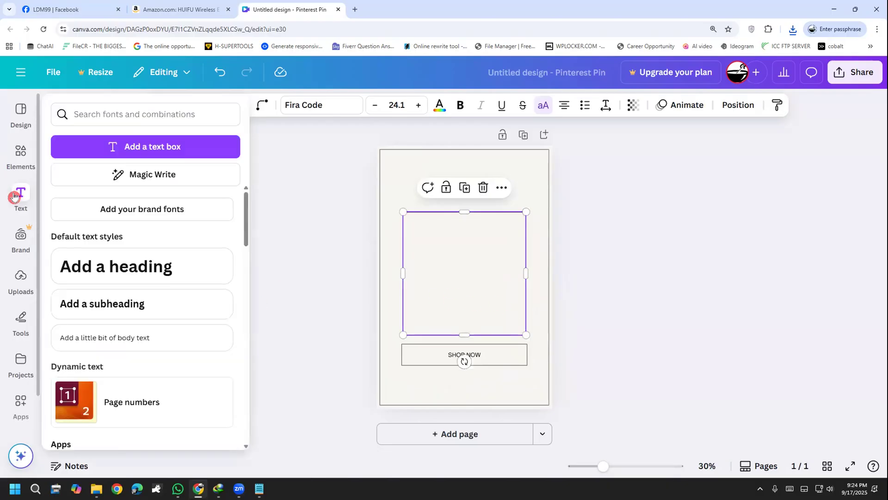
click(21, 166)
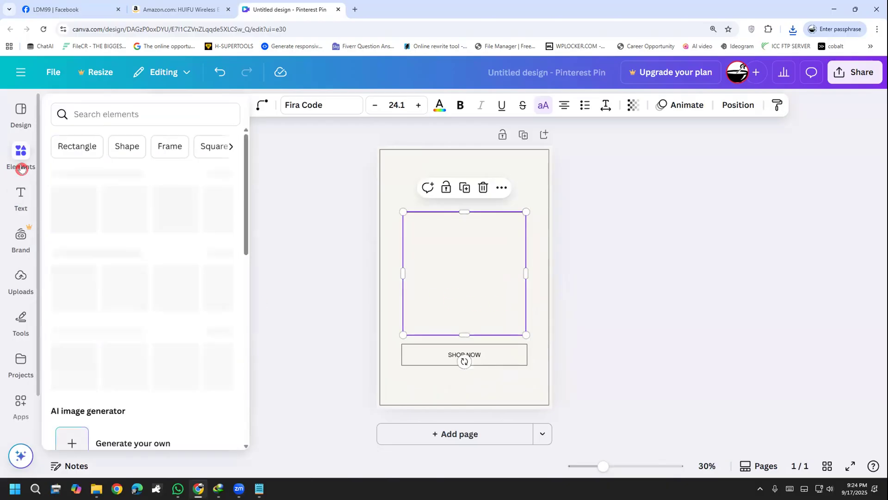
click(20, 196)
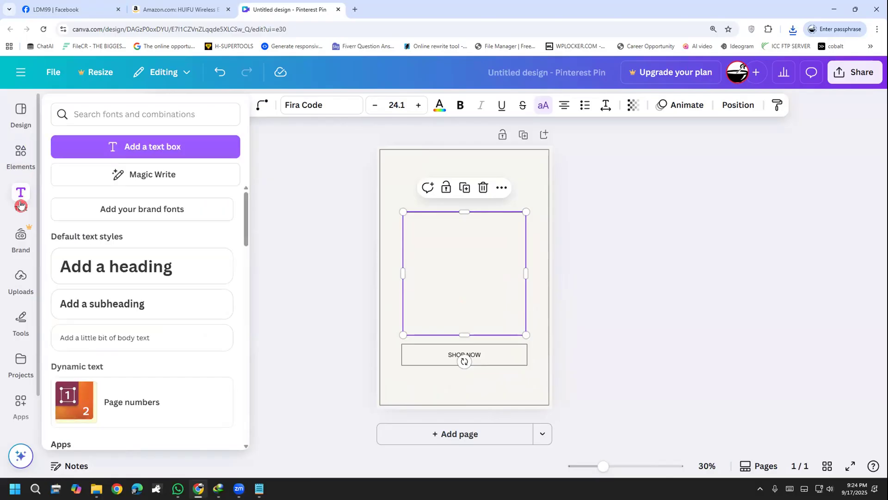
click(327, 256)
key(ctrl+z)
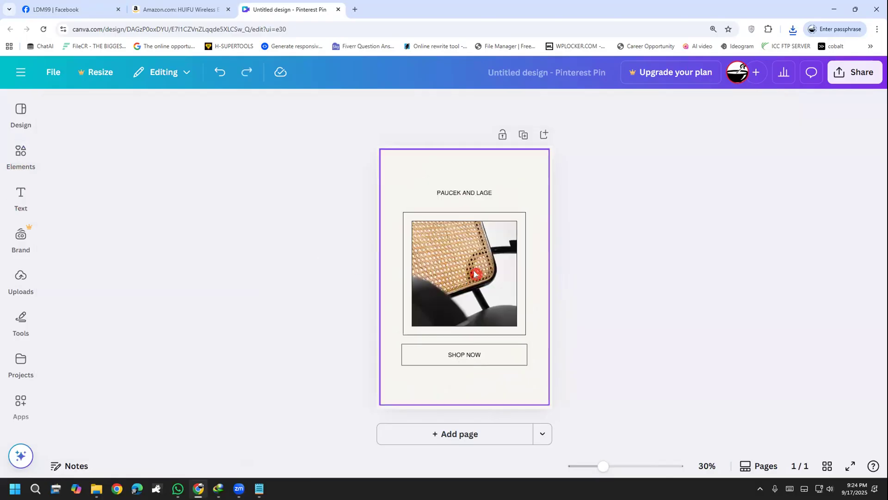
Delete the template's chair photo from inside the bordered box, leaving the box in place
click(474, 268)
click(509, 198)
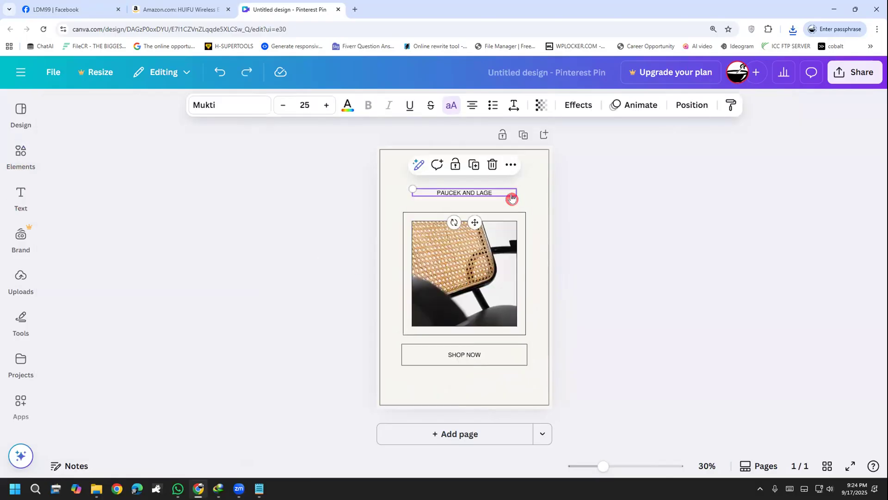
click(456, 248)
click(506, 196)
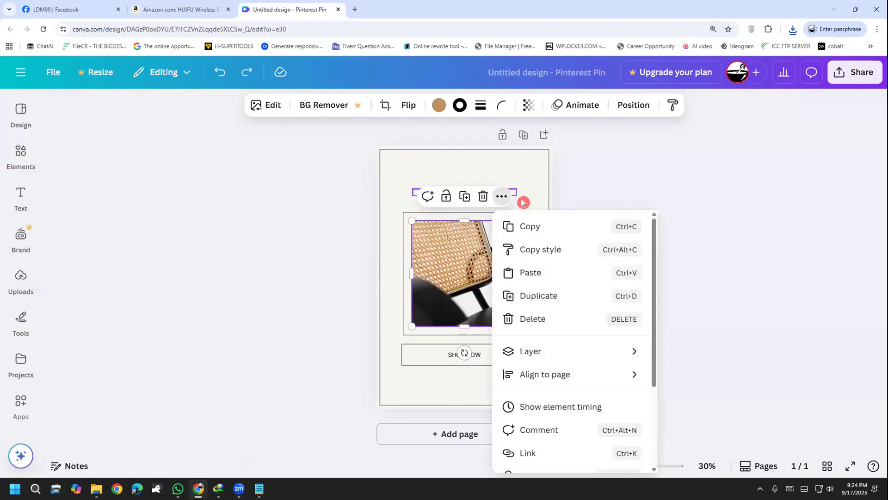
click(482, 198)
click(482, 198)
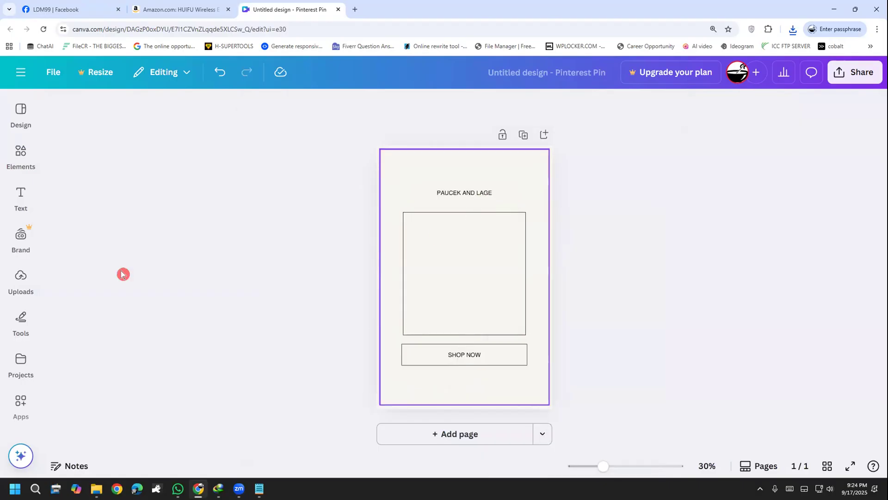
Insert the second recently used image frame and fit it centred inside the empty bordered box above SHOP NOW
click(17, 156)
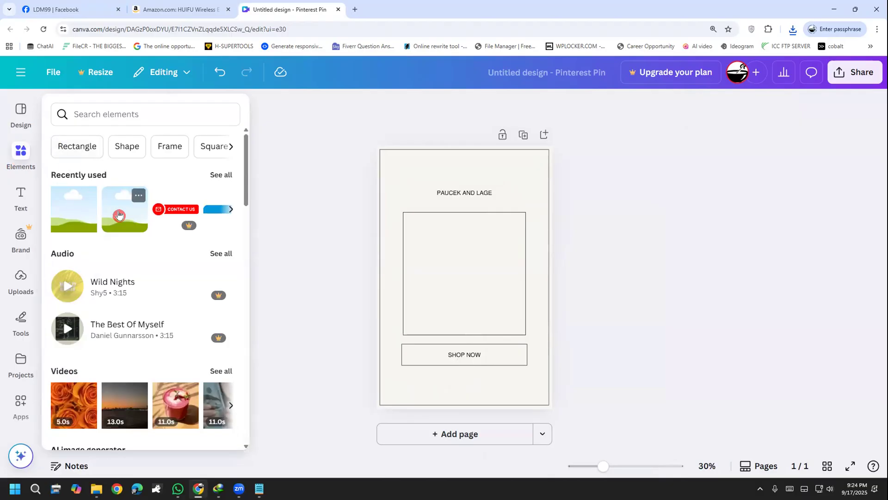
drag(119, 214, 437, 259)
drag(502, 311, 522, 330)
drag(481, 293, 481, 293)
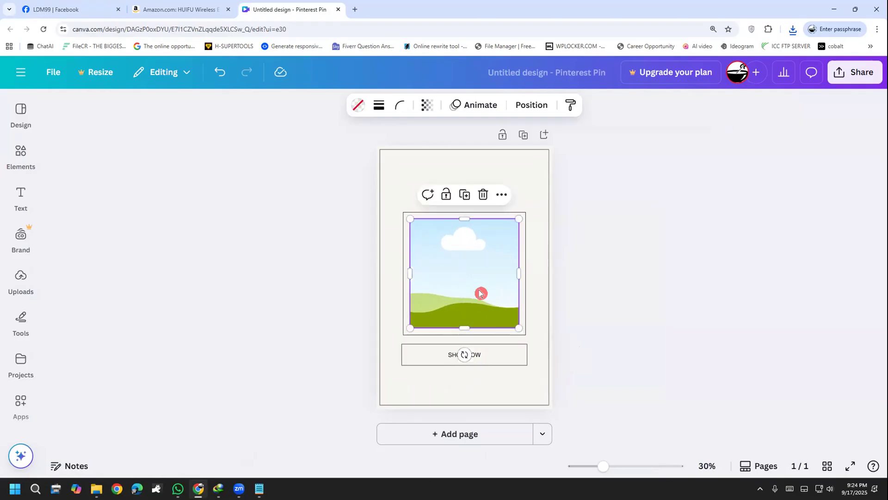
key(Escape)
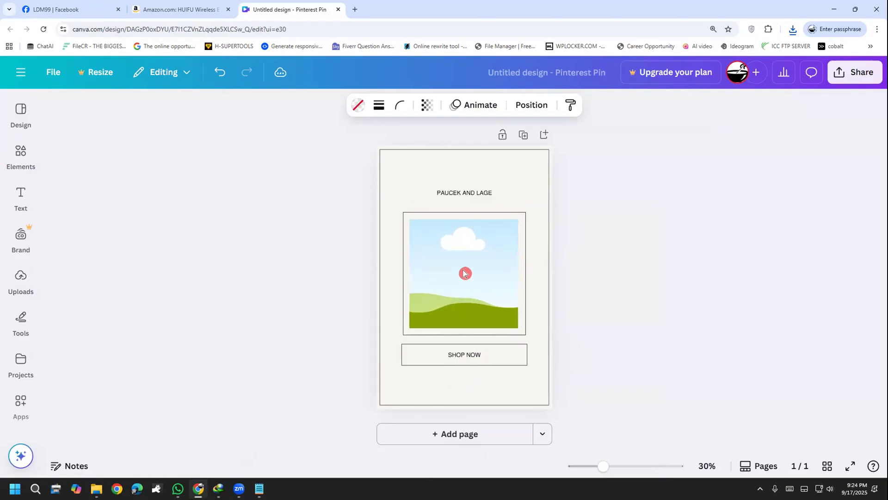
key(Right)
key(Right)
key(Right)
key(Right)
key(Right)
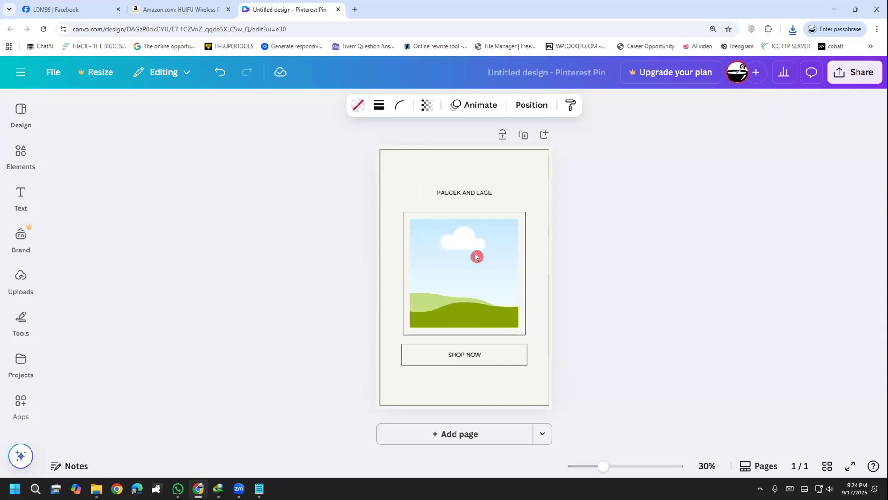
Fill the frame with the uploaded earbuds image and extend the frame down to the box's lower edge
click(21, 279)
drag(51, 280, 72, 296)
drag(468, 276, 471, 281)
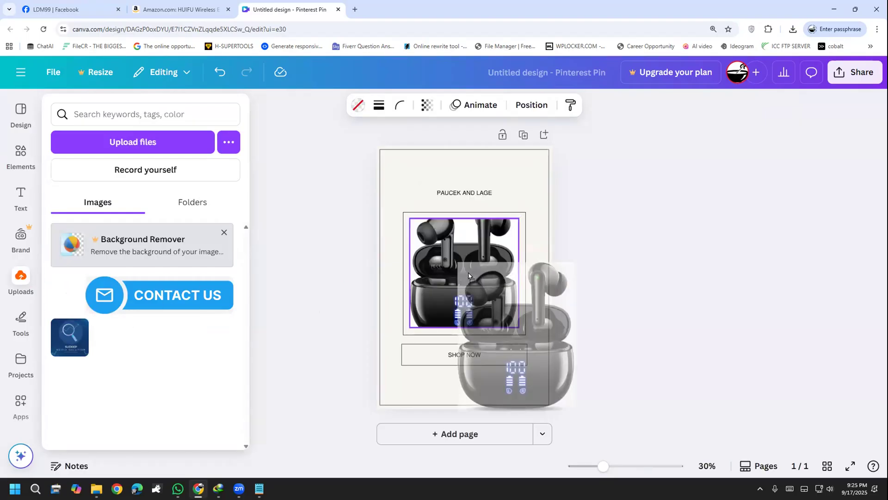
drag(463, 218, 463, 211)
drag(456, 269, 457, 274)
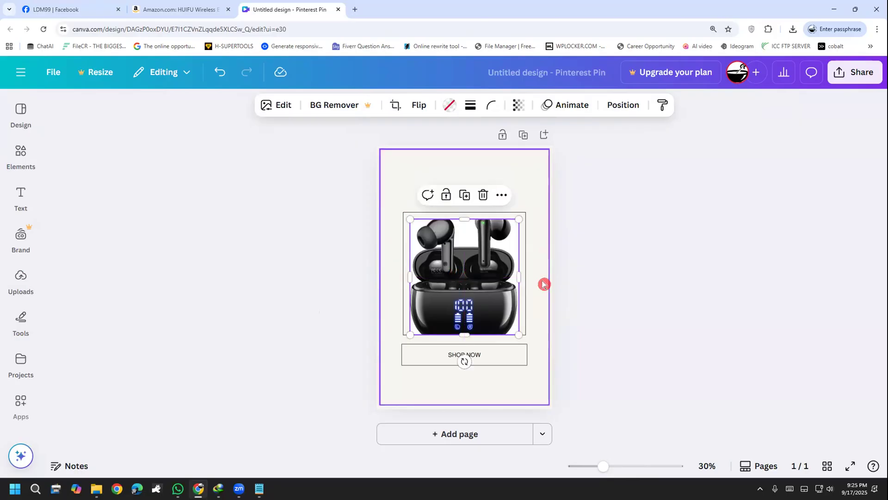
Remove the white-background earbuds image from the frame and move its file in the uploads to the trash
click(597, 320)
click(467, 290)
key(Delete)
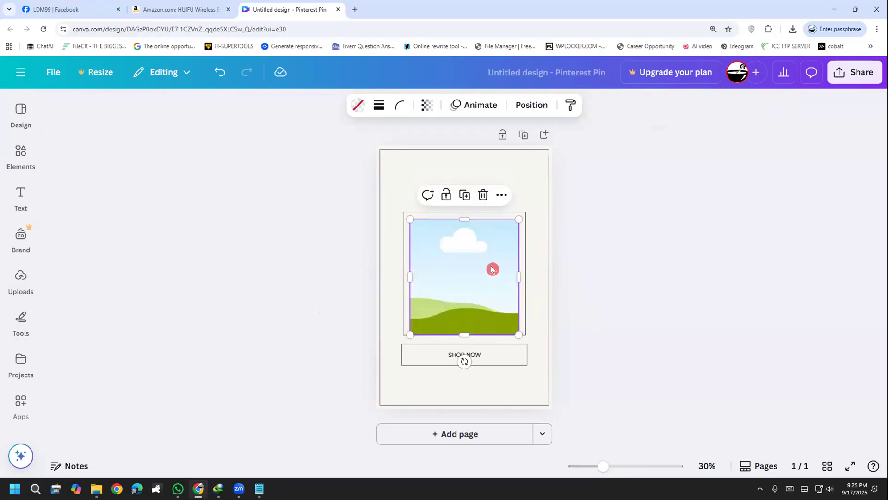
click(37, 289)
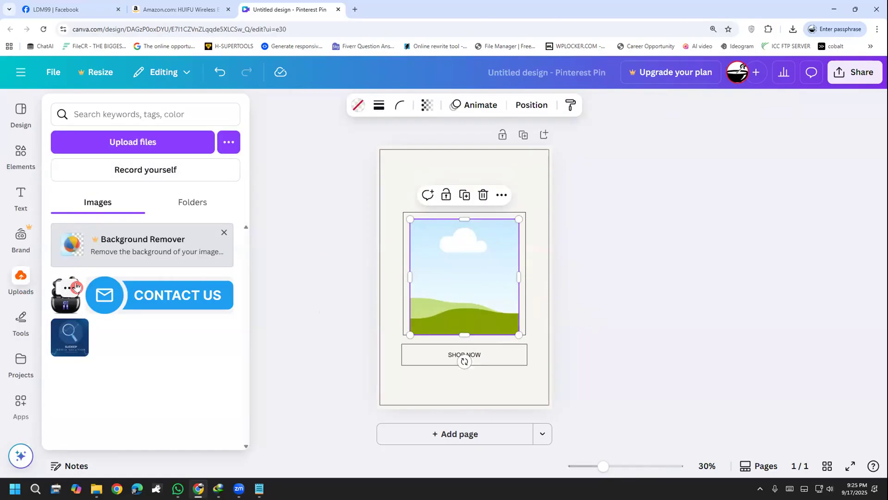
click(75, 287)
click(111, 449)
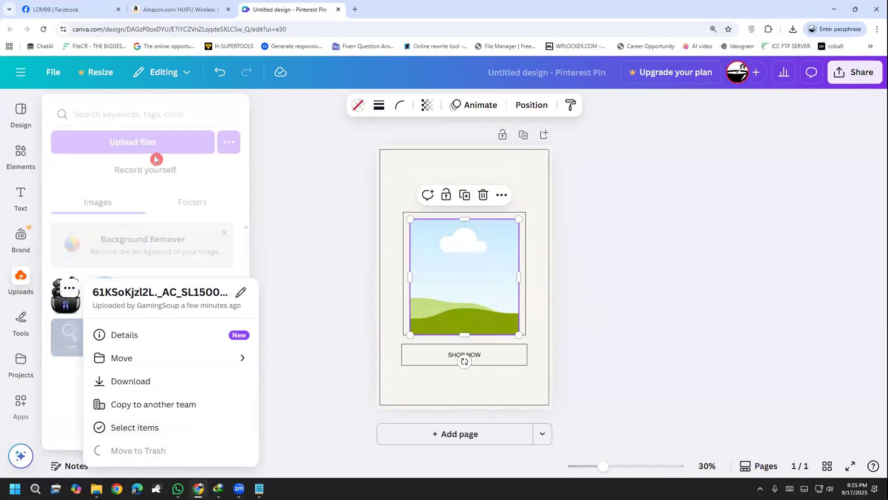
Fill the frame with the background-removed earbuds image uploaded from Downloads and extend the frame's top just above the bordered box
click(147, 143)
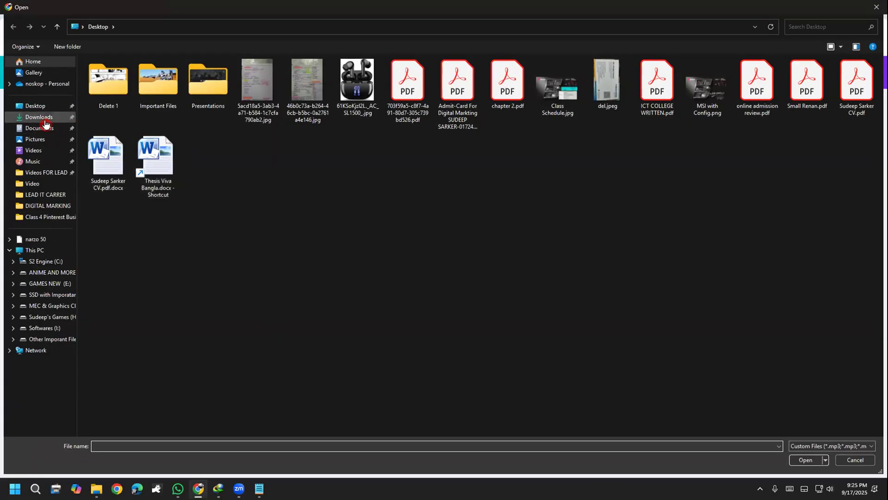
click(39, 117)
double_click(149, 132)
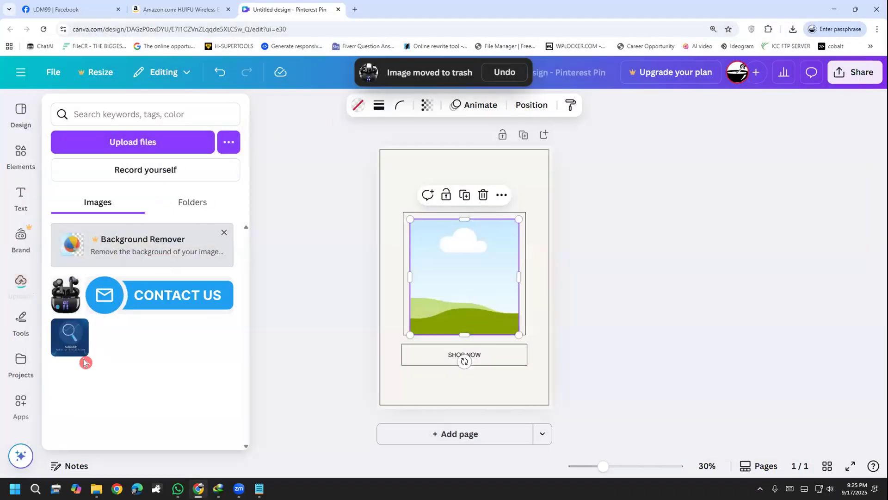
drag(66, 294, 494, 284)
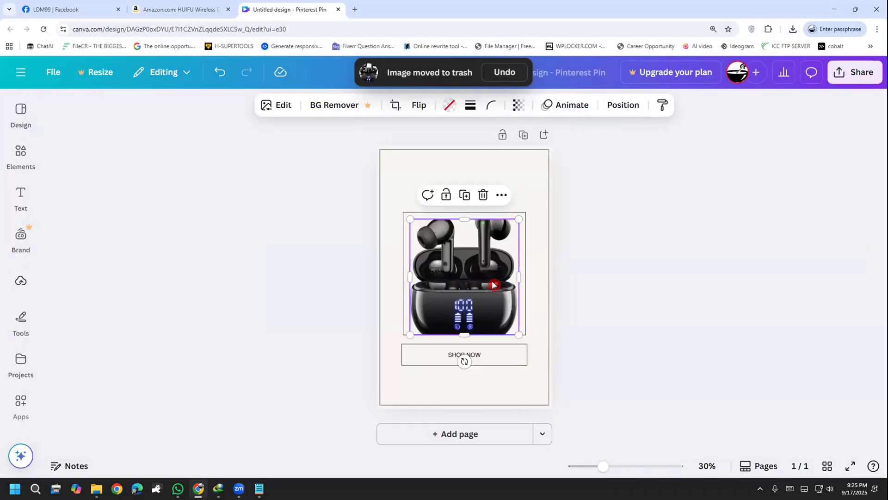
drag(464, 218, 463, 206)
Try to reposition the earbuds frame and the bordered box so the earbuds stick out above the box
drag(459, 251, 457, 224)
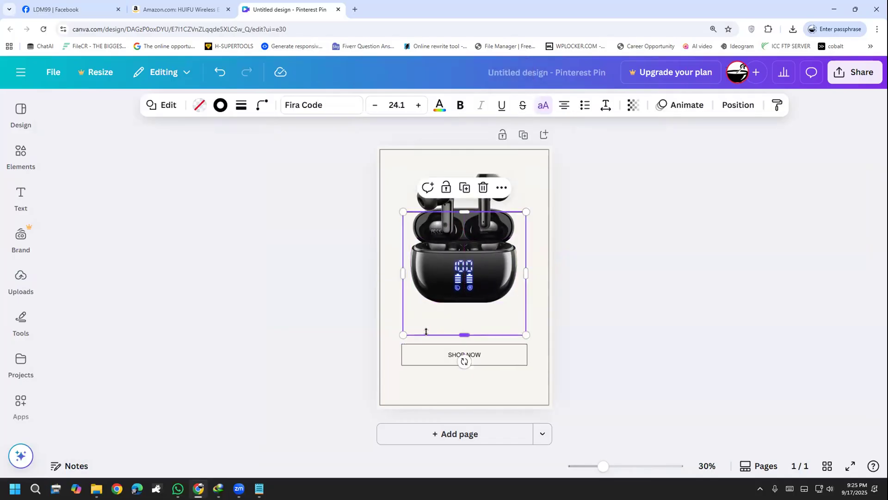
drag(425, 323, 459, 309)
click(441, 278)
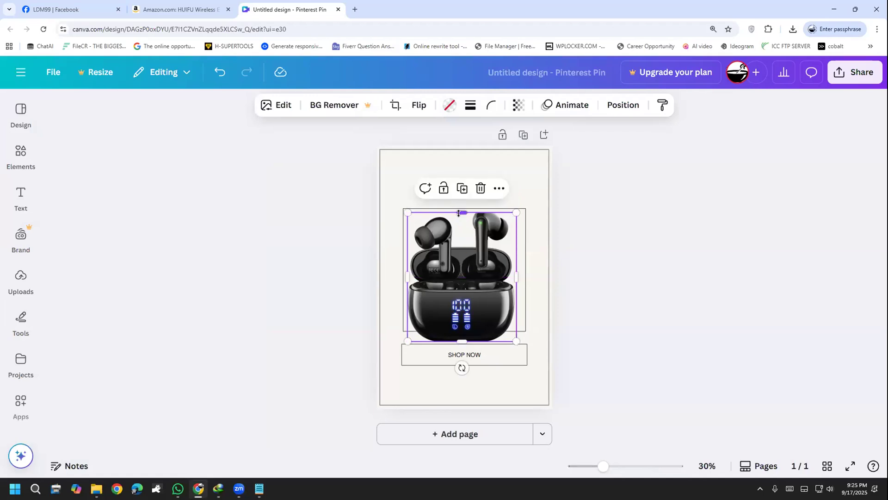
drag(459, 211, 461, 207)
mouse_move(466, 273)
mouse_down()
mouse_move(465, 281)
mouse_move(465, 259)
mouse_up()
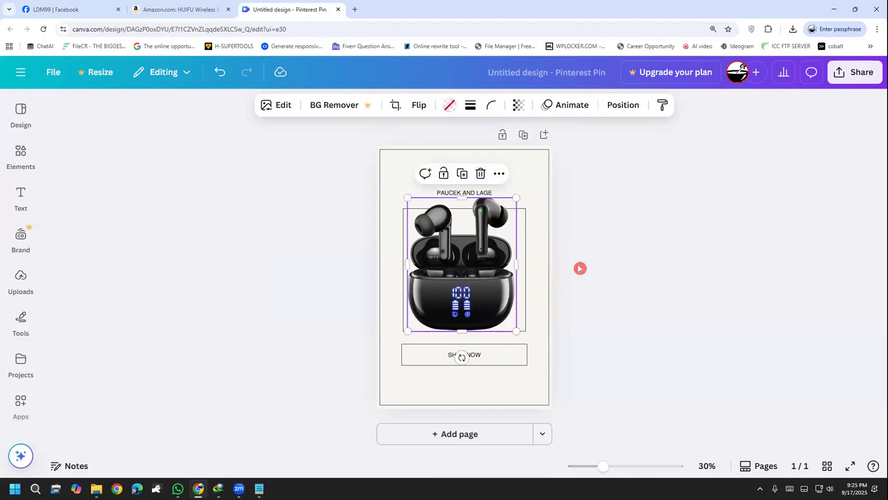
click(580, 267)
mouse_move(469, 373)
mouse_down()
mouse_move(452, 348)
mouse_move(471, 368)
mouse_up()
click(636, 358)
Undo the recent moves and resizes of the earbuds frame and the bordered box
key(ctrl+z)
key(ctrl+z)
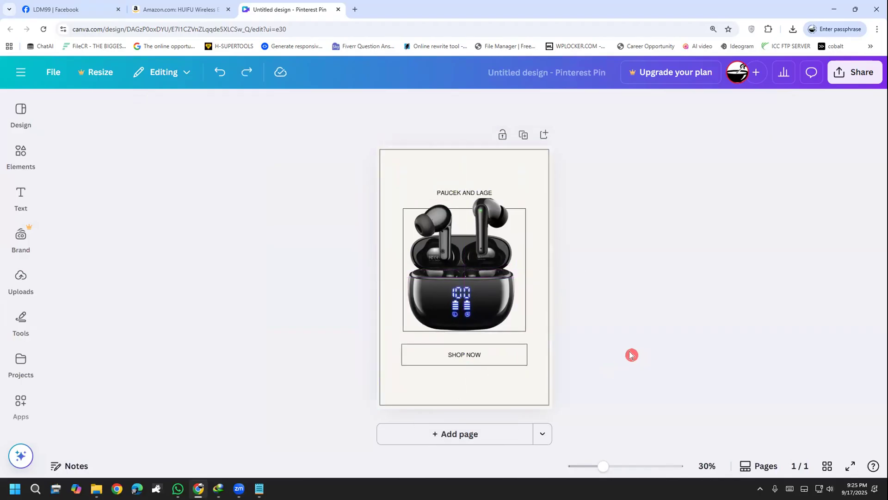
key(ctrl+z)
key(ctrl+z)
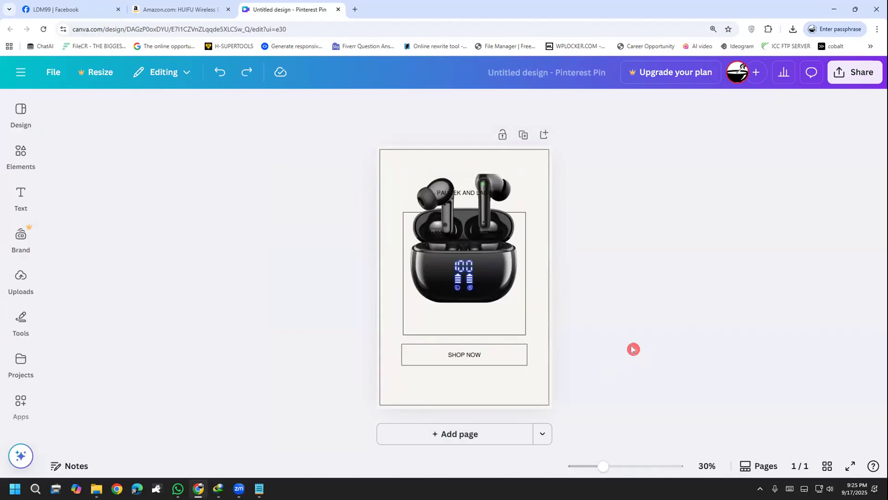
key(ctrl+z)
Lock the page and test whether the earbuds and the SHOP NOW box can still be moved
click(544, 215)
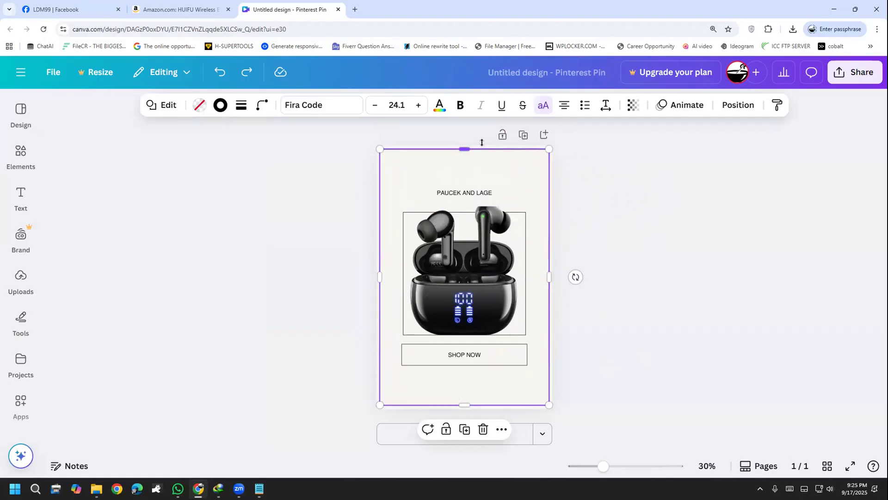
click(502, 134)
click(501, 134)
click(494, 331)
click(472, 368)
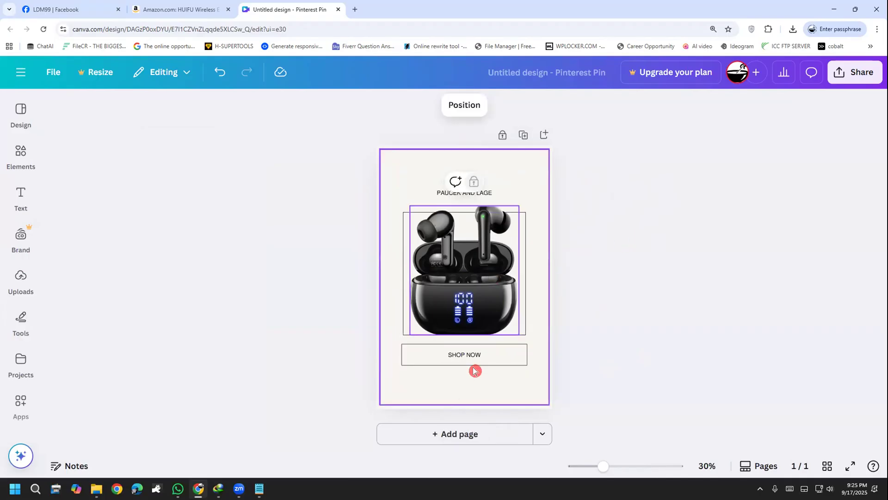
drag(480, 374, 452, 356)
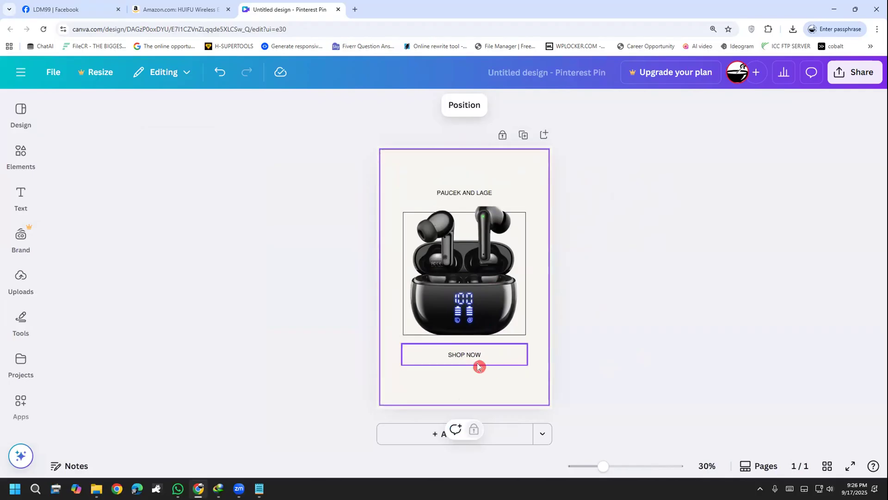
click(479, 365)
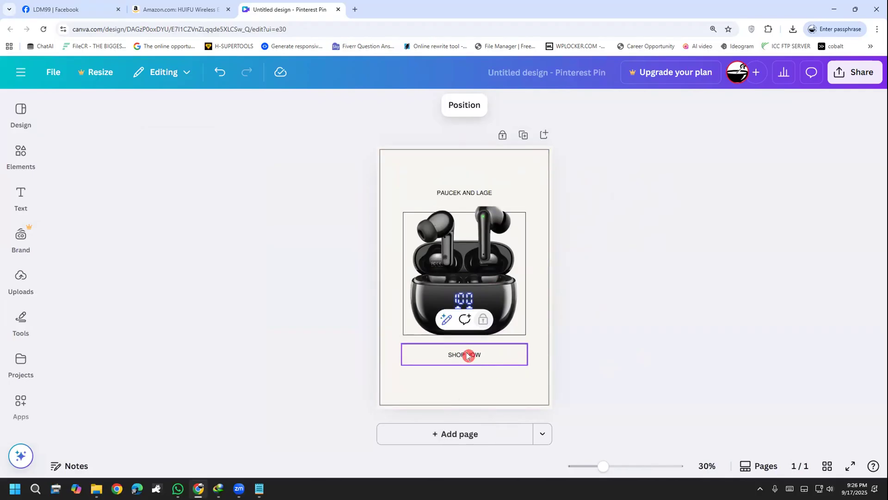
click(482, 368)
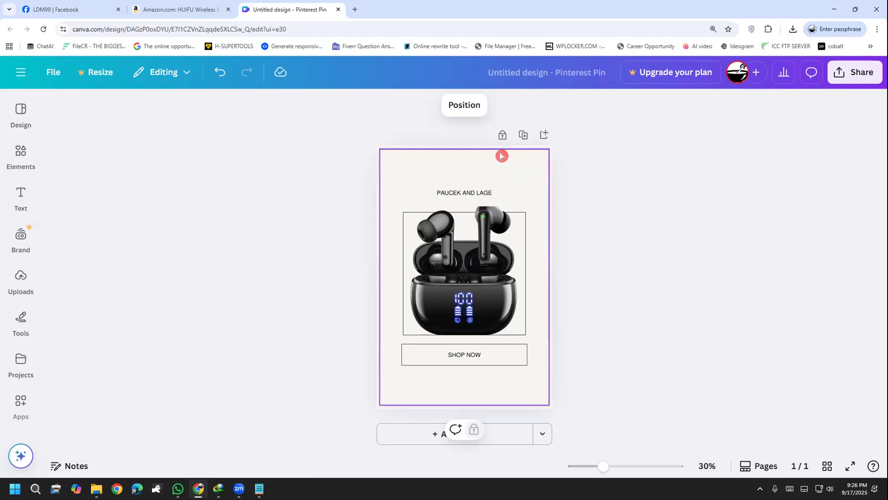
Unlock the page so its elements are editable again, and clear the selection
click(553, 164)
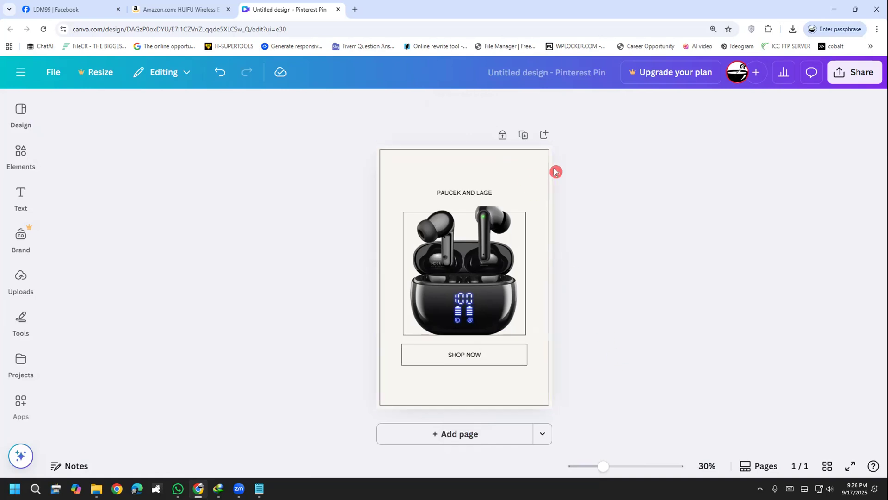
click(548, 171)
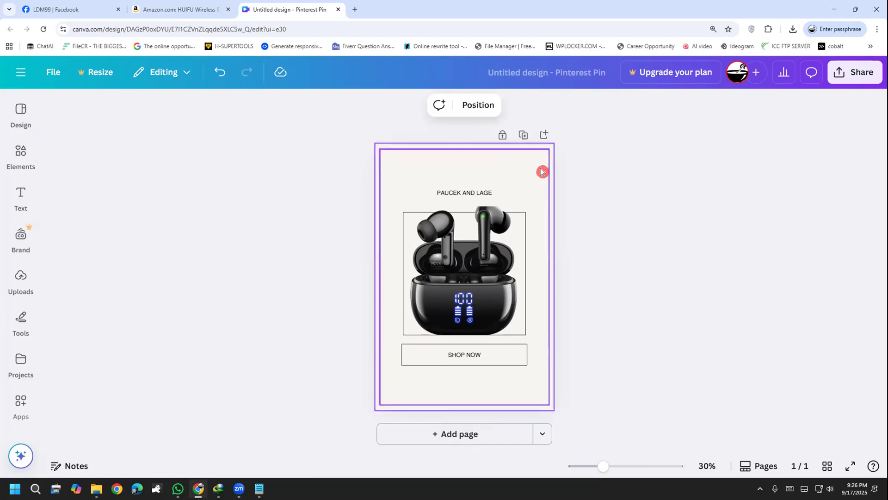
click(502, 137)
click(611, 229)
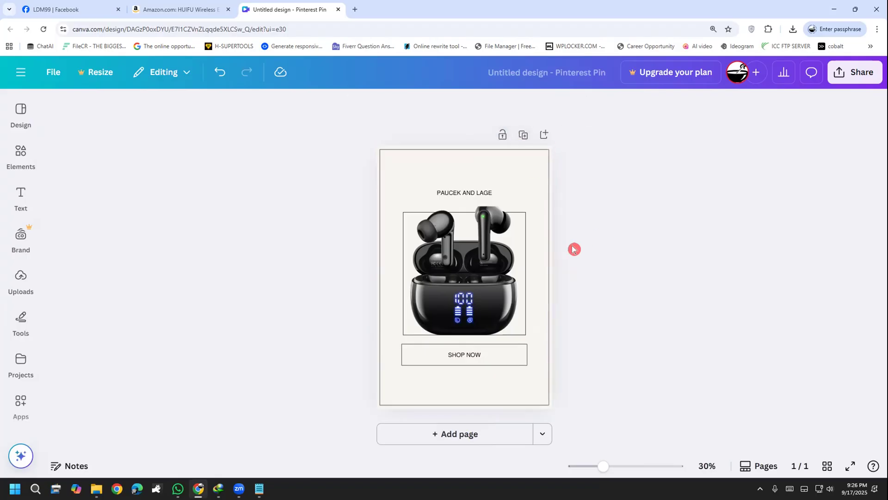
Move the outer border rectangle sideways, mostly off the page, so the SHOP NOW box beneath it can be edited
click(542, 261)
click(479, 355)
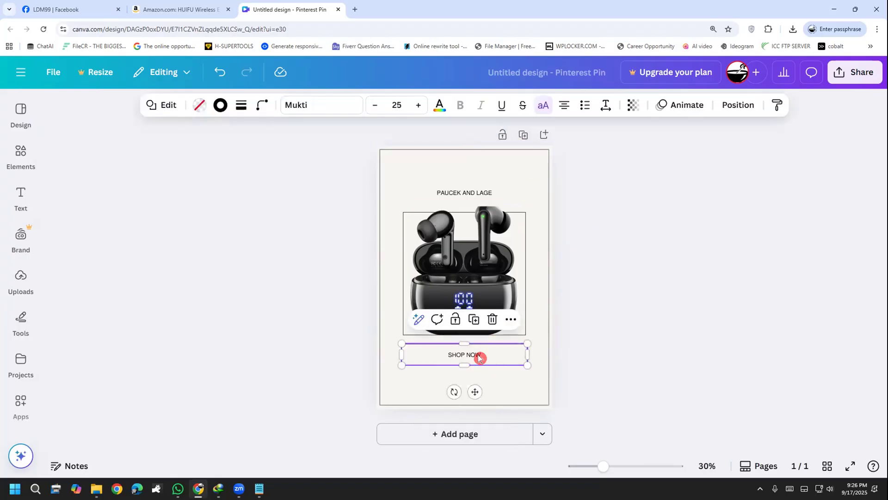
click(503, 373)
drag(492, 369, 636, 357)
click(466, 389)
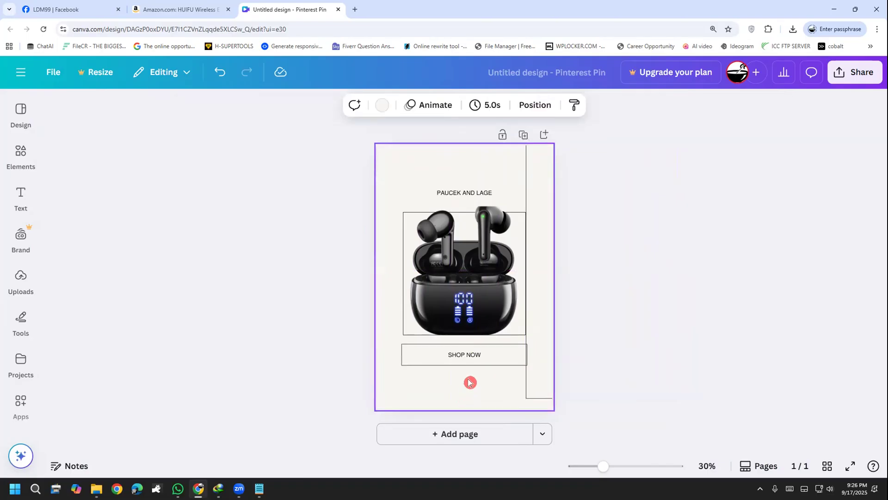
click(625, 363)
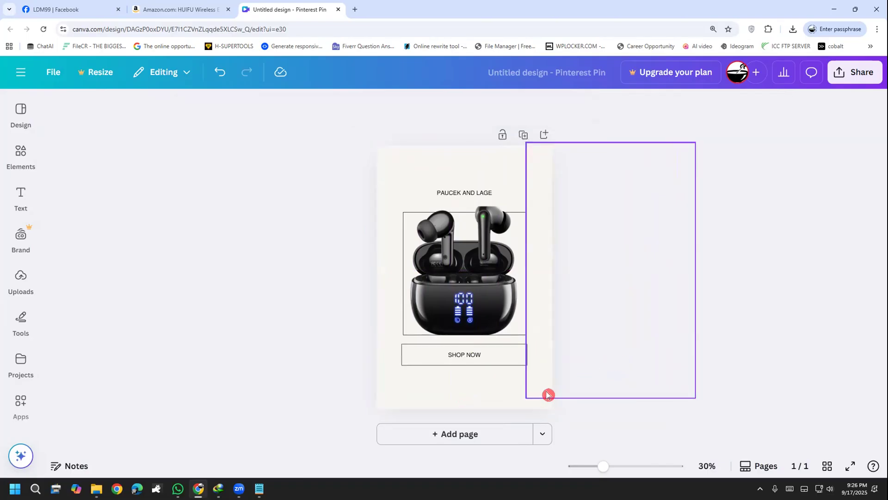
Move the SHOP NOW box straight down toward the page's lower edge, leaving room beneath the earbuds
drag(465, 387, 436, 359)
key(Down)
key(Down)
key(Down)
key(Down)
key(Down)
key(Down)
key(Down)
key(Down)
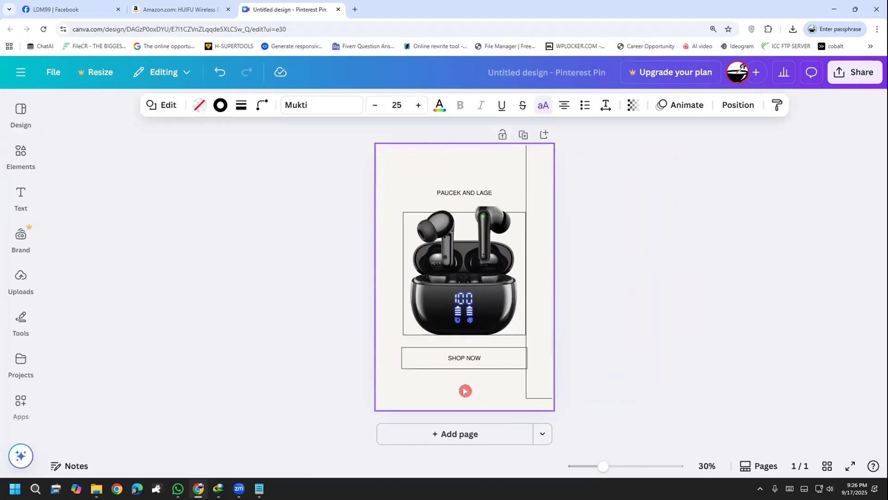
key(Down)
key(Down)
key(Down)
key(Down)
key(Down)
key(Down)
key(Down)
key(Down)
key(Down)
key(Down)
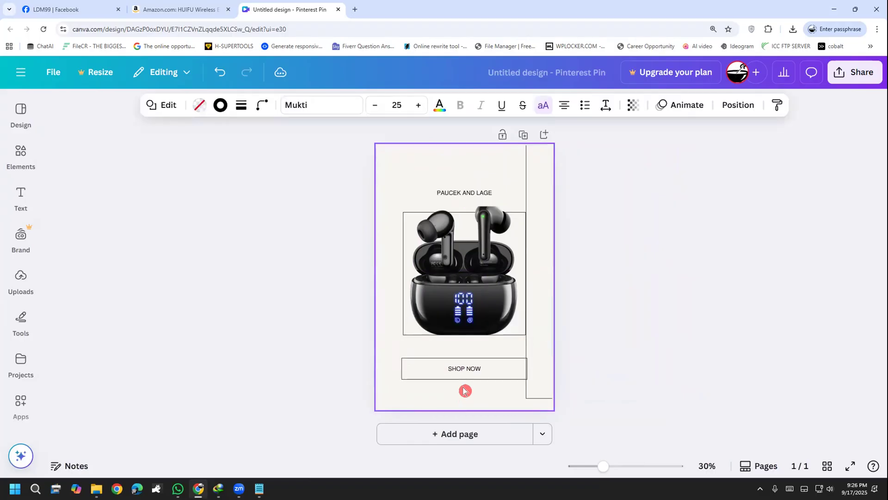
key(Down)
key(Down)
key(Down)
key(Down)
key(Down)
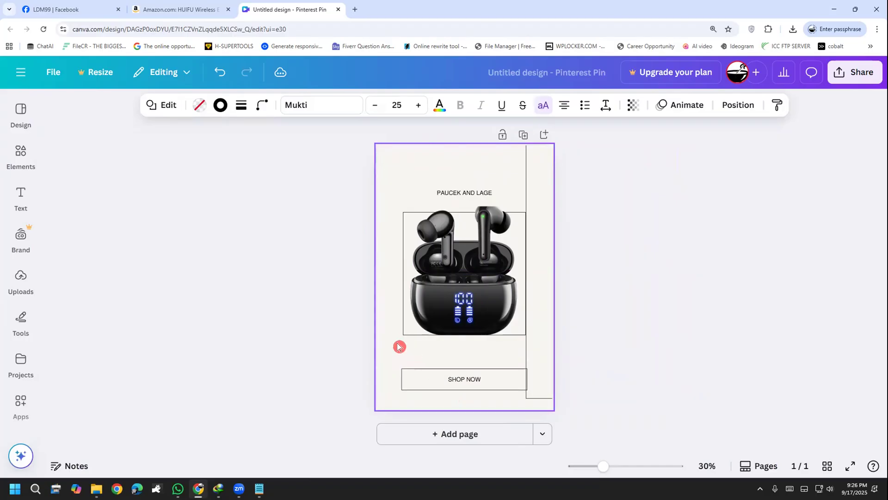
Enlarge the bordered box around the earbuds, and lower and enlarge the earbuds image to fill it
click(408, 328)
mouse_move(403, 334)
mouse_down()
mouse_move(394, 355)
mouse_move(408, 329)
mouse_move(414, 342)
mouse_up()
click(451, 305)
drag(447, 315, 447, 323)
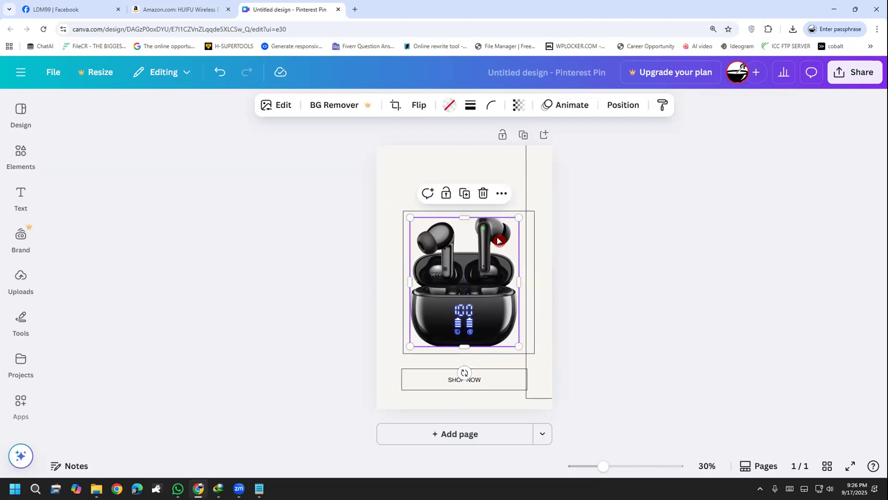
drag(474, 214, 473, 198)
drag(469, 243, 472, 257)
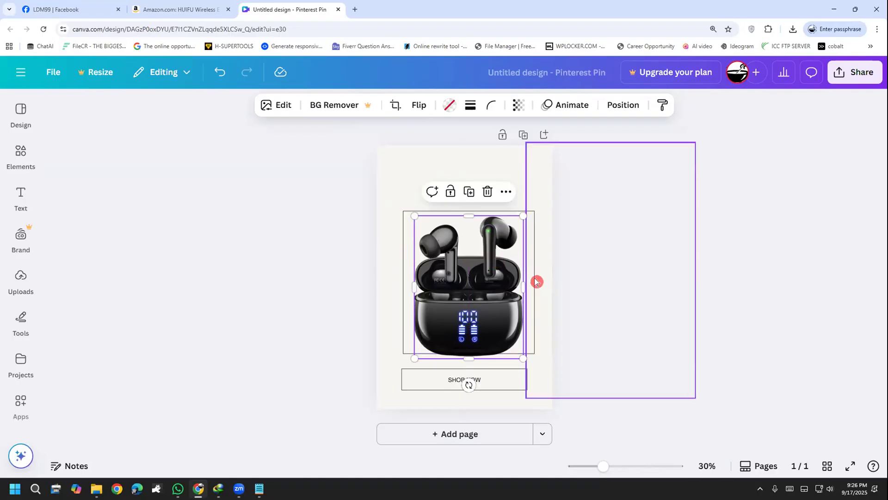
Narrow the bordered box from both sides so it frames the earbuds more closely
click(534, 279)
click(532, 279)
drag(532, 280, 527, 281)
drag(403, 282, 404, 281)
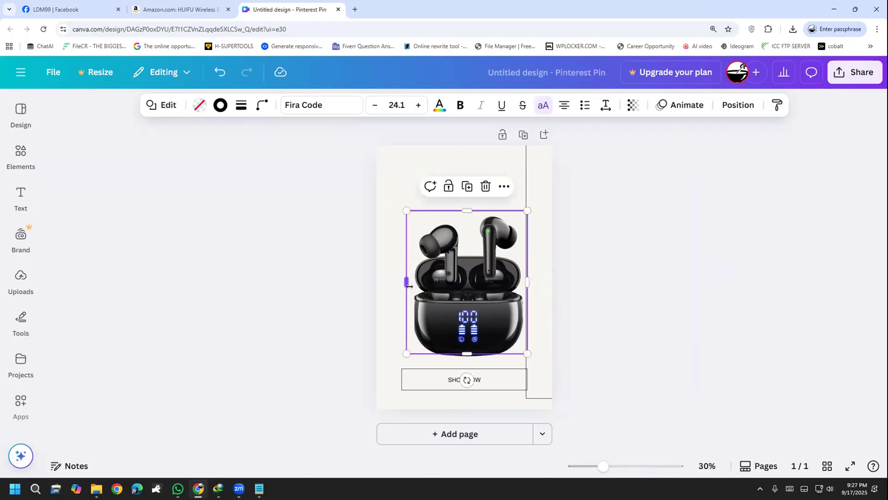
Move the outer border rectangle back onto the page so it surrounds the brand text, earbuds and SHOP NOW box
click(575, 315)
click(530, 401)
drag(515, 395, 383, 399)
click(611, 374)
click(535, 400)
click(573, 405)
click(504, 399)
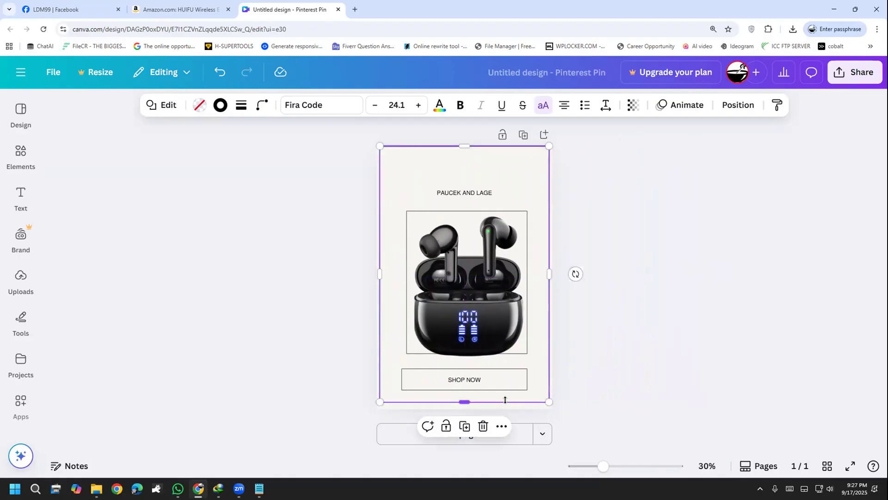
click(604, 279)
click(517, 147)
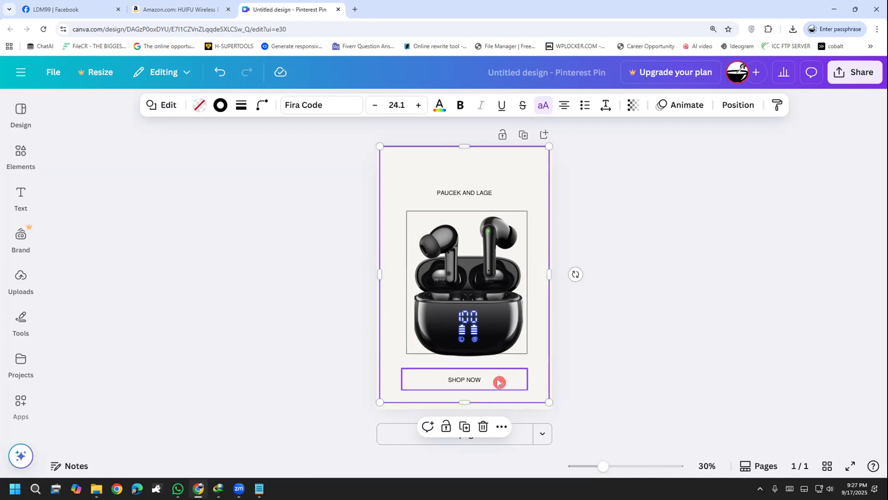
click(595, 385)
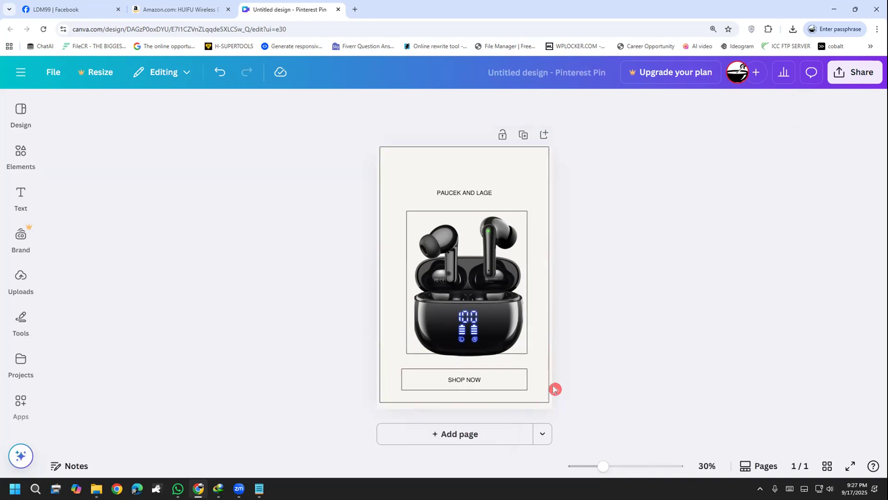
Resize the outer border to about 962 × 1,440 px, with small matching margins along the page's upper and lower edges
click(519, 400)
drag(518, 399, 522, 406)
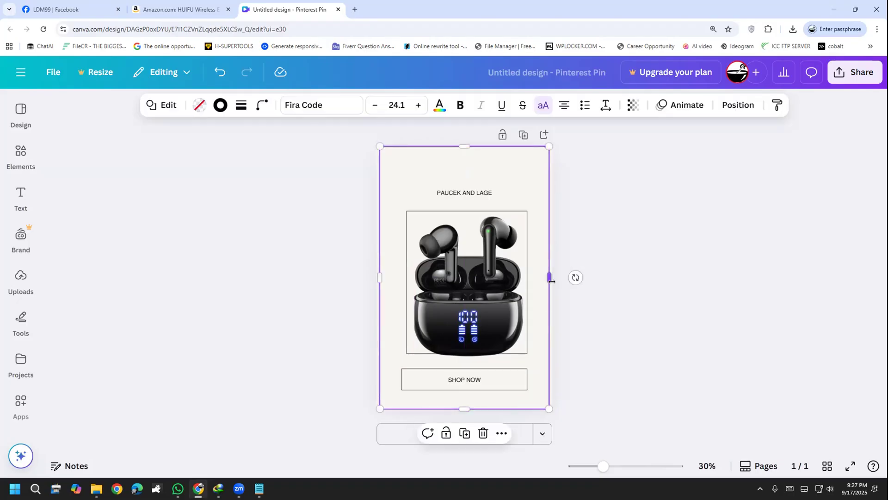
mouse_move(555, 284)
mouse_down()
mouse_move(554, 275)
mouse_move(550, 286)
mouse_up()
click(573, 318)
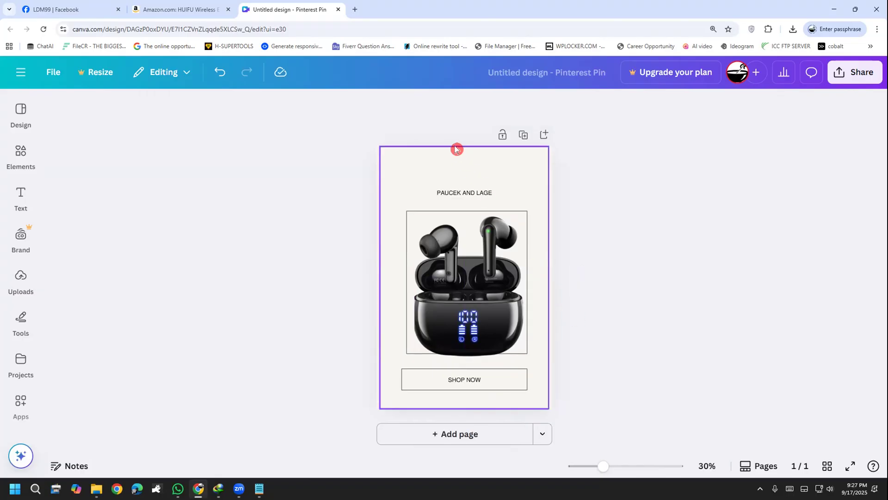
click(453, 160)
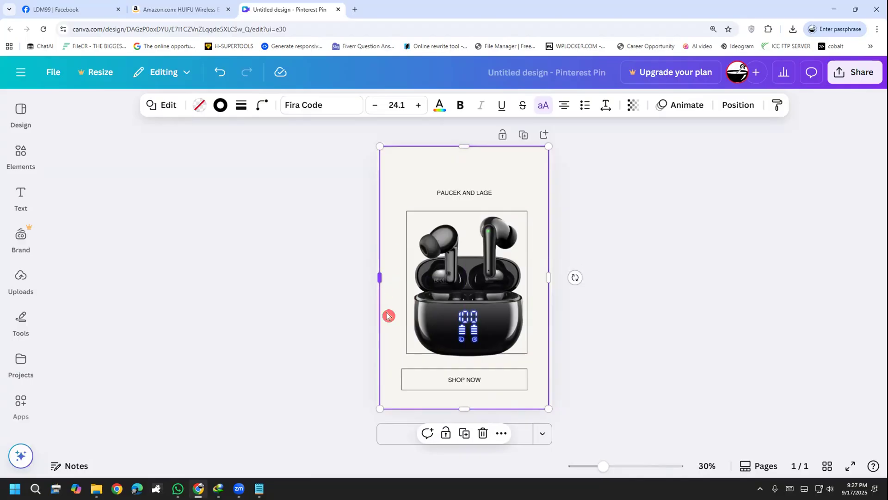
drag(463, 404, 465, 401)
drag(463, 146, 462, 149)
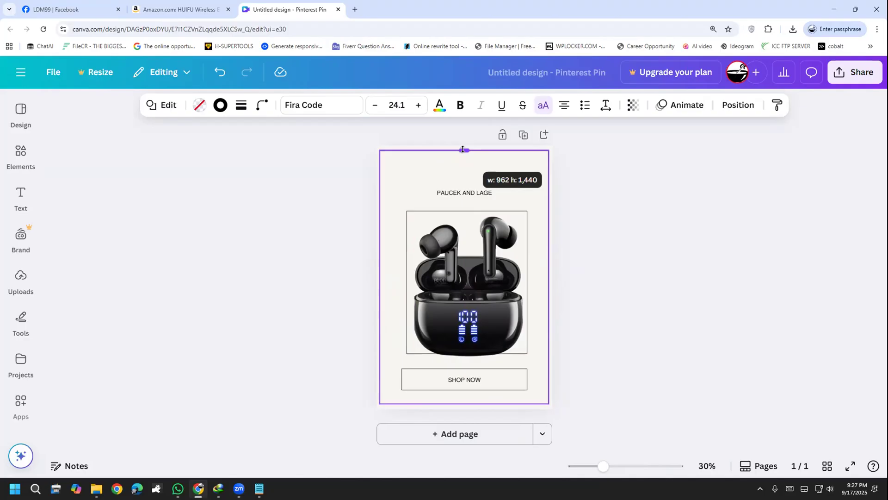
drag(463, 148, 464, 149)
click(498, 204)
click(618, 257)
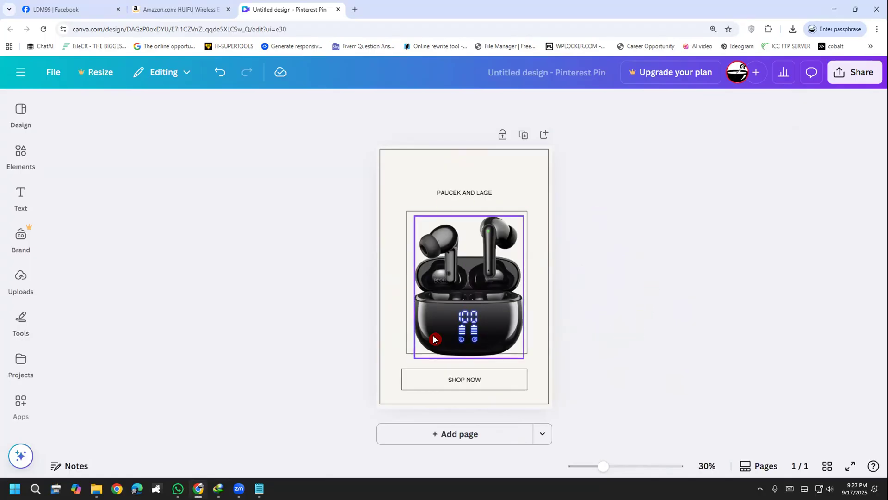
Shift the earbuds image slightly up and left so it sits fully inside the bordered box
click(493, 332)
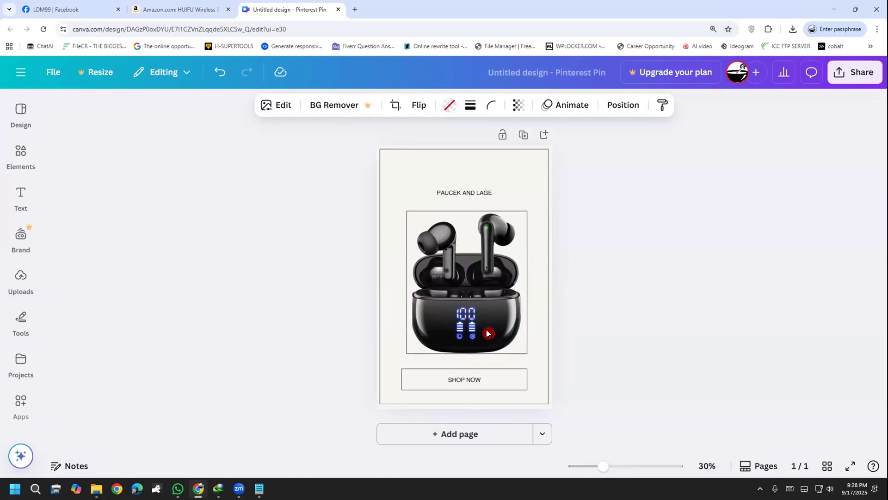
click(617, 324)
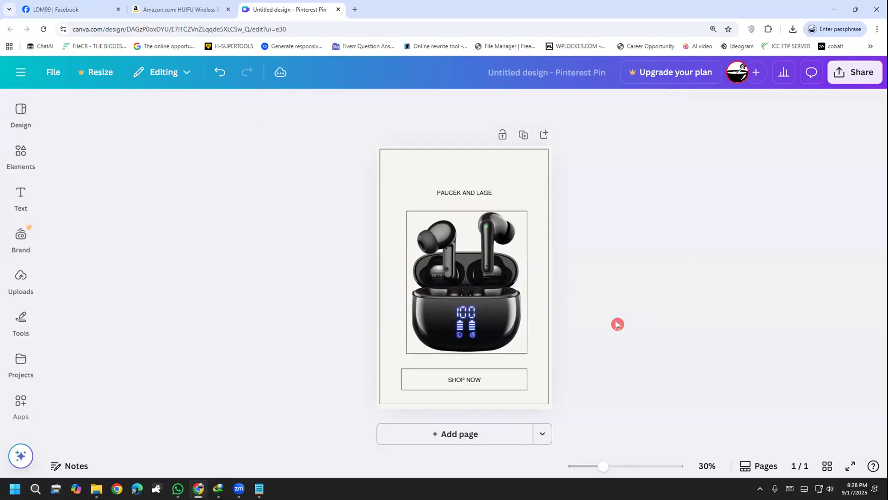
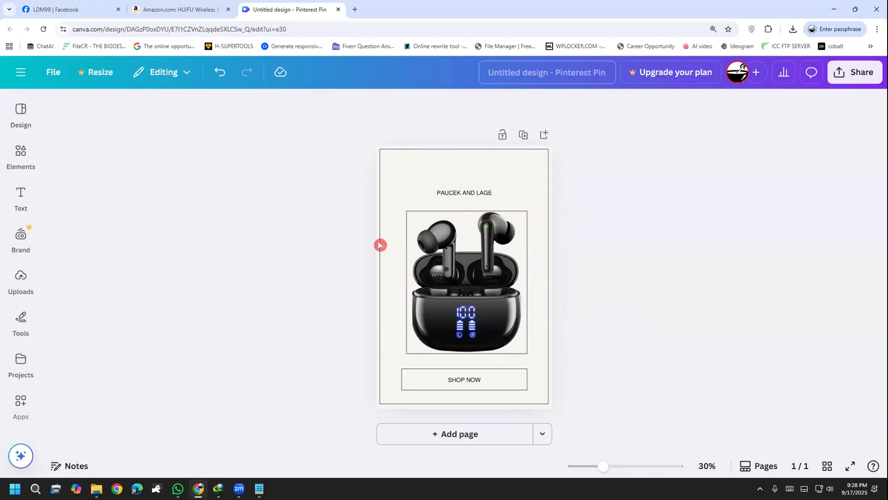
Move the PAUCEK AND LAGE text higher on the pin and set its font size to 56
click(452, 192)
drag(452, 192, 446, 173)
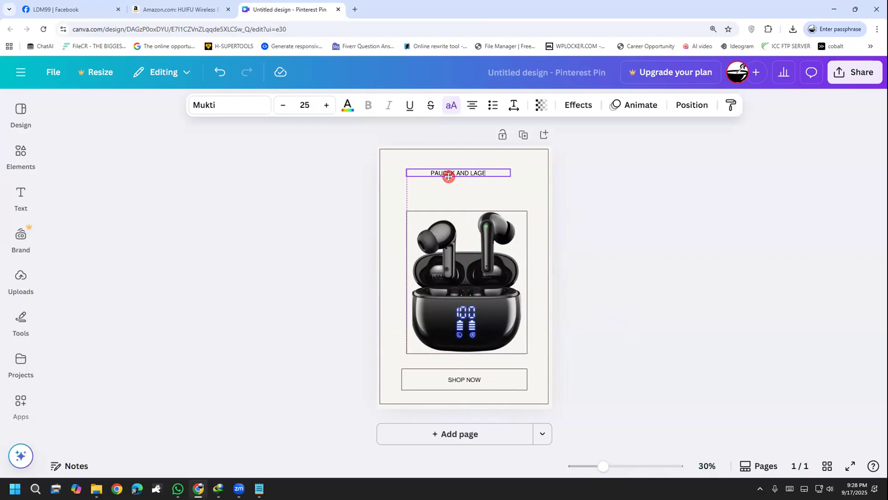
click(482, 174)
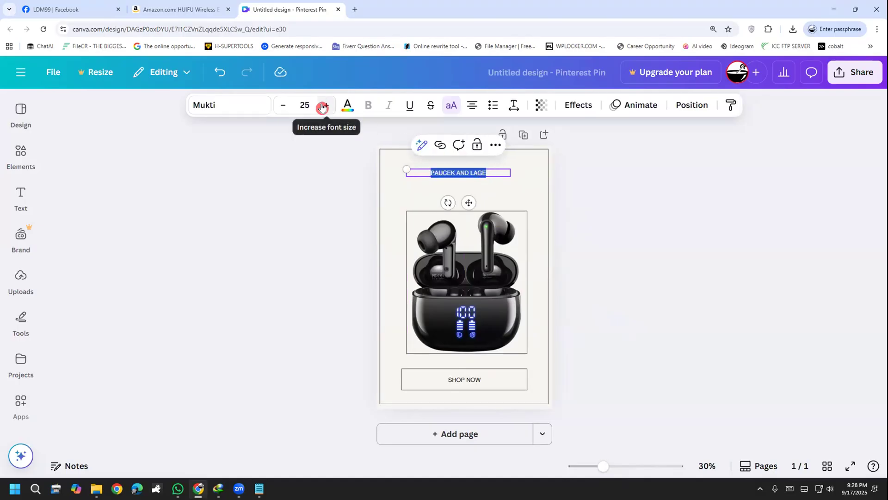
click(303, 104)
scroll(301, 268, down, 2)
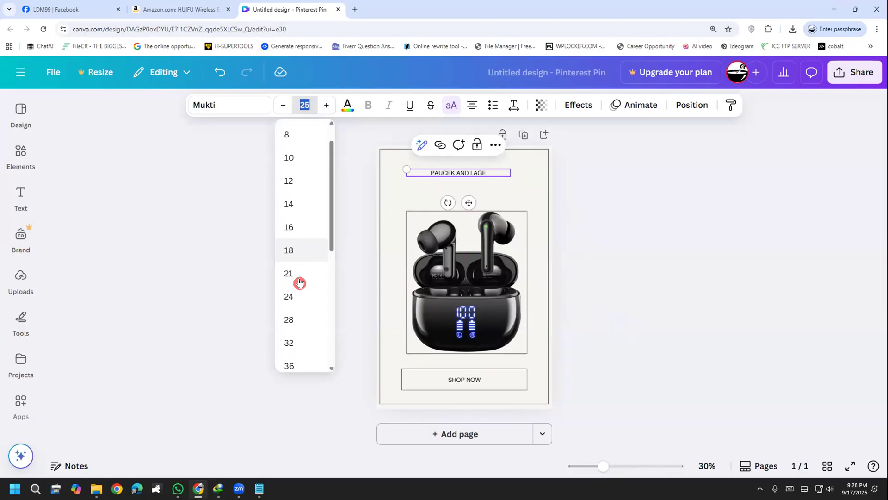
click(302, 105)
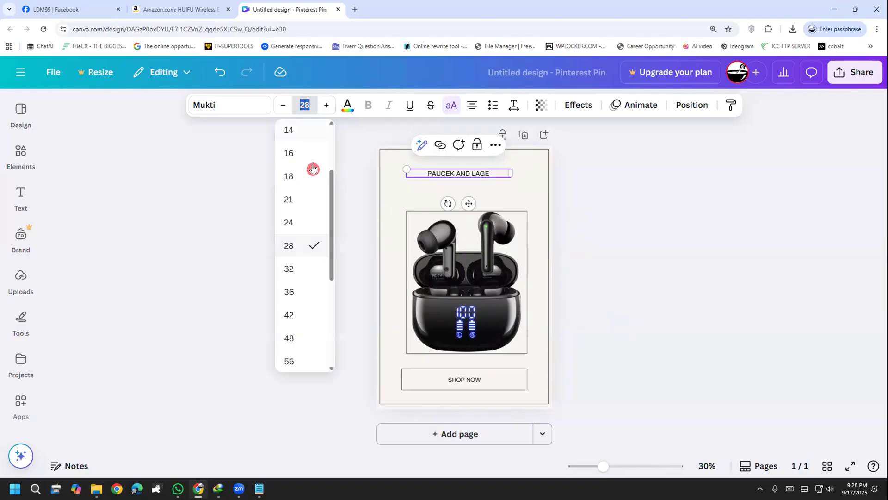
click(313, 312)
click(300, 105)
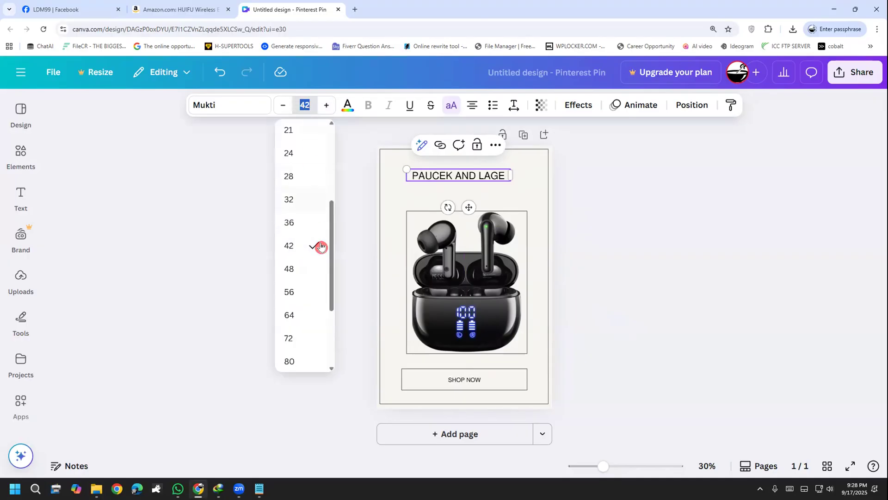
click(311, 291)
Widen the PAUCEK AND LAGE text box and center it just below the outer border's upper edge
drag(513, 189, 557, 186)
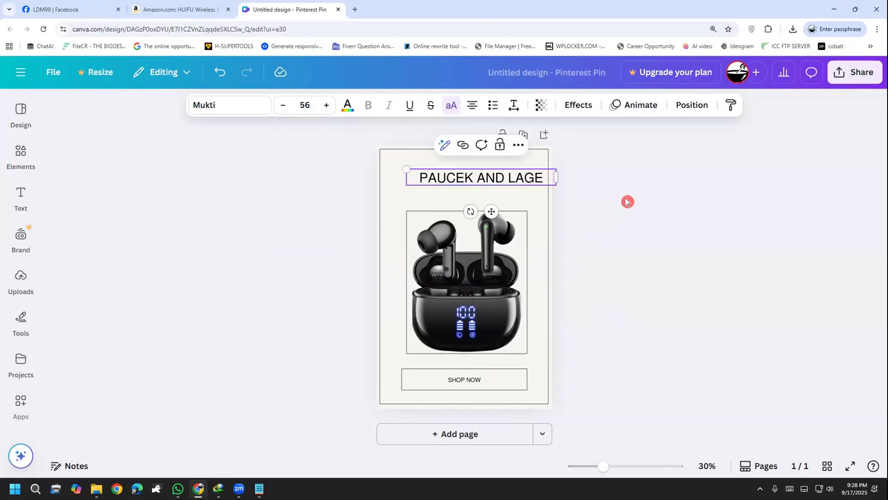
drag(482, 179, 472, 171)
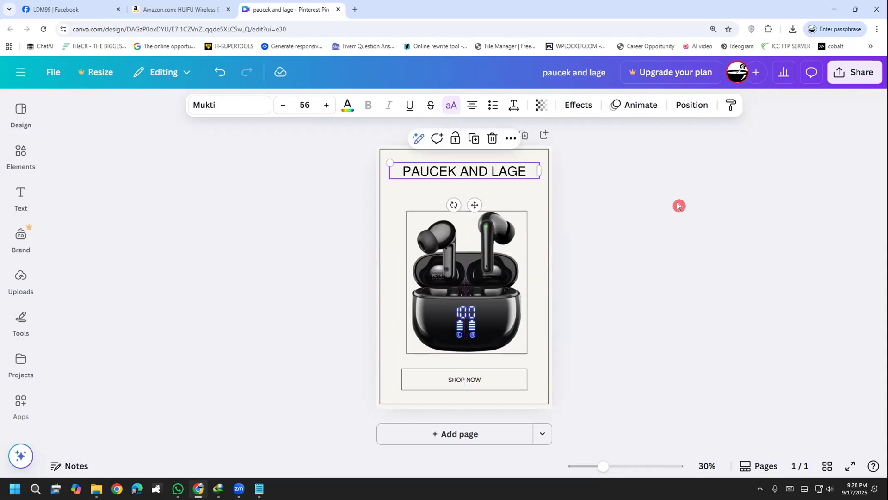
drag(474, 177, 473, 175)
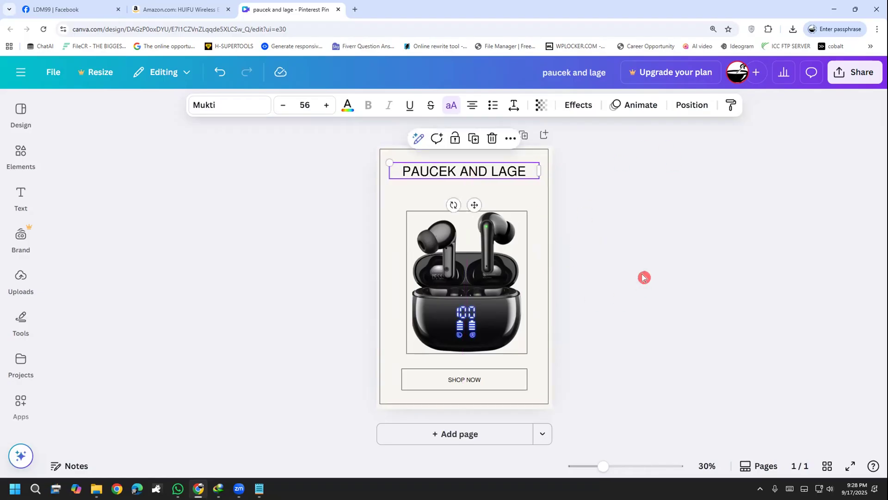
drag(455, 166, 452, 165)
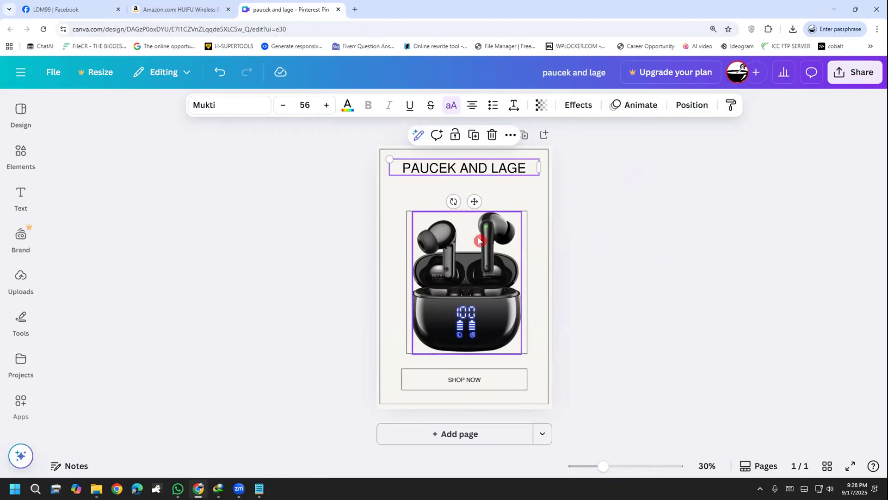
Switch to the Amazon earbuds listing, close its image viewer, and examine the product title, images and details
click(177, 8)
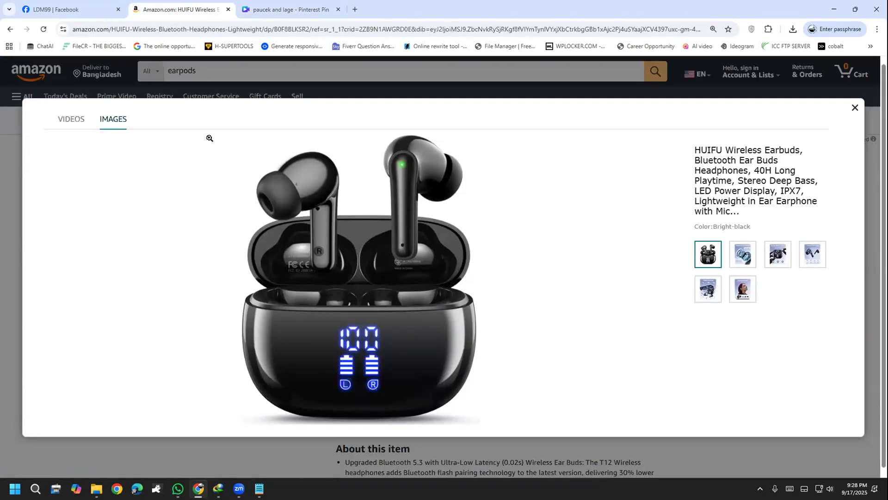
click(5, 143)
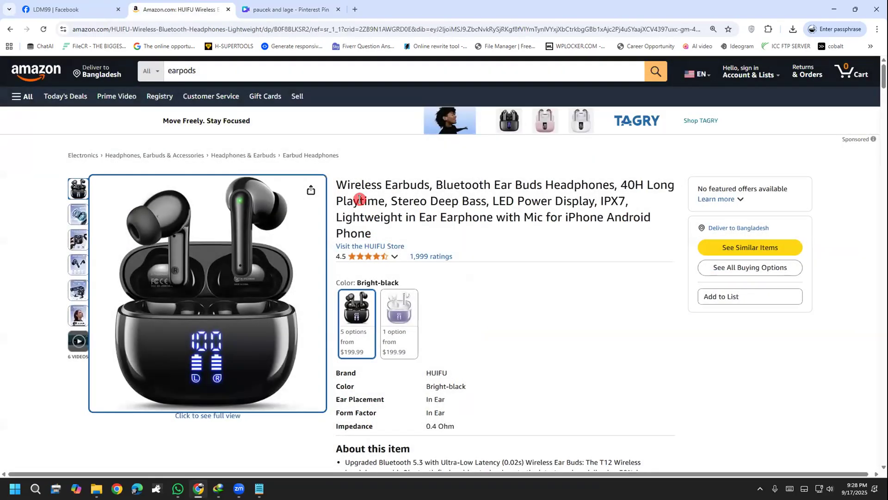
scroll(543, 239, down, 3)
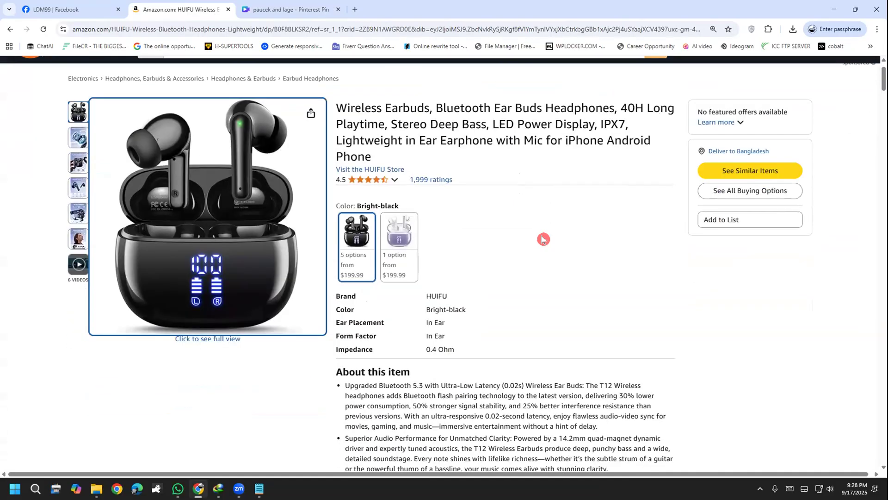
scroll(539, 243, up, 3)
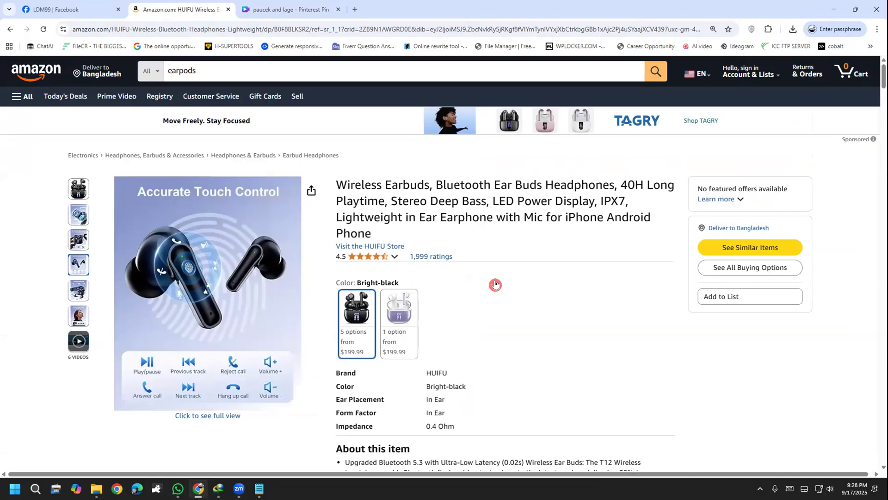
mouse_move(72, 193)
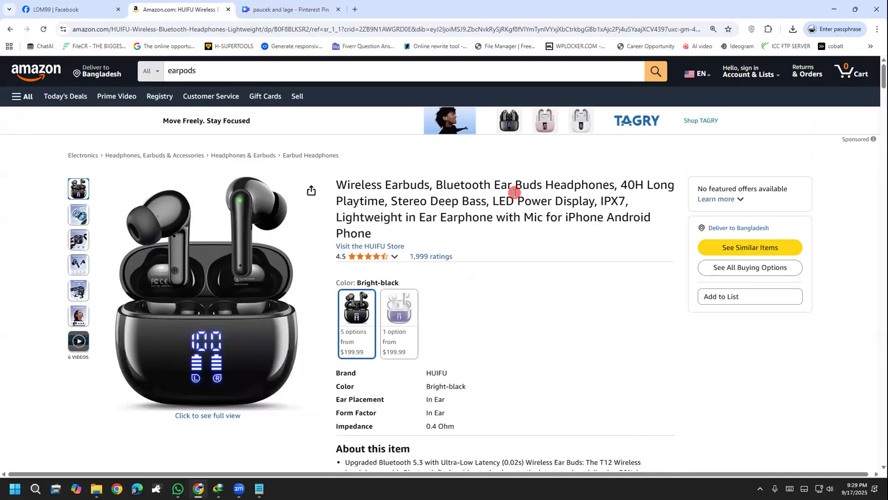
drag(362, 186, 505, 210)
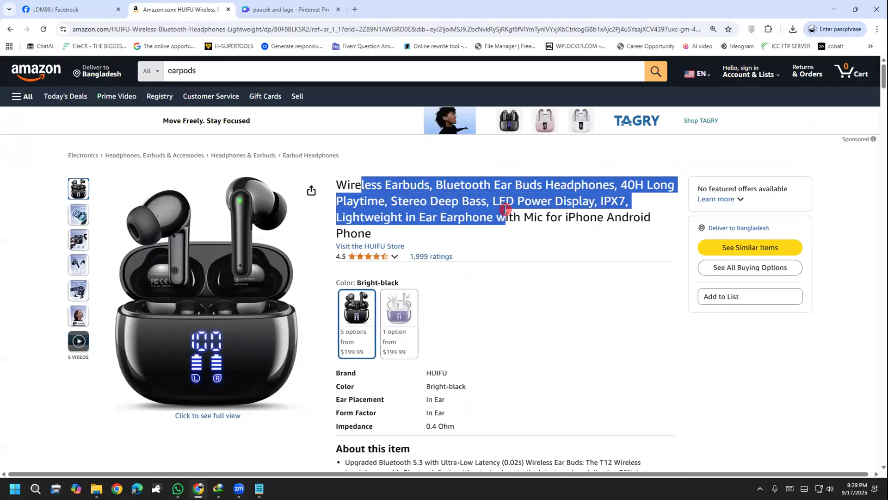
click(505, 210)
drag(337, 185, 421, 186)
click(484, 200)
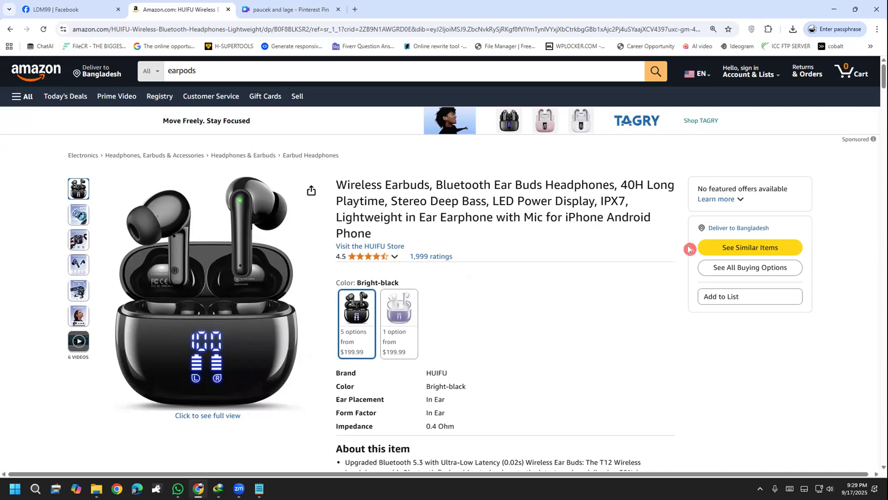
scroll(519, 359, down, 3)
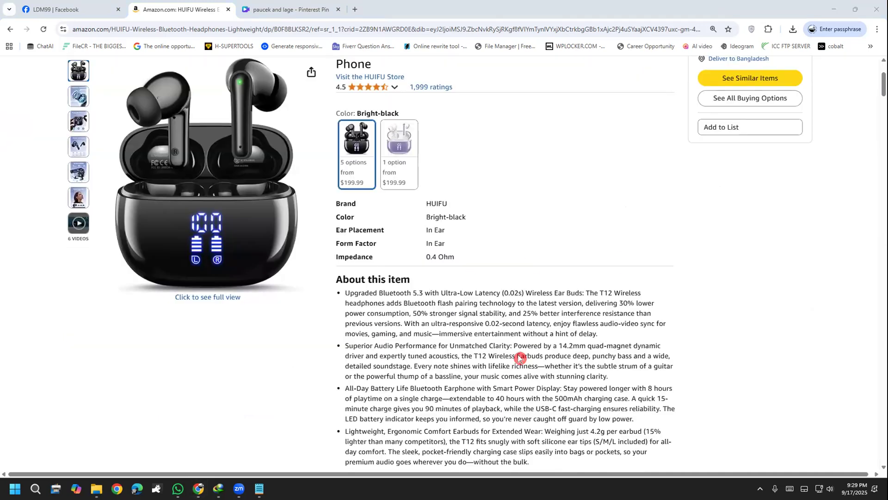
Copy the brand name HUIFU from the product details
drag(448, 206, 423, 204)
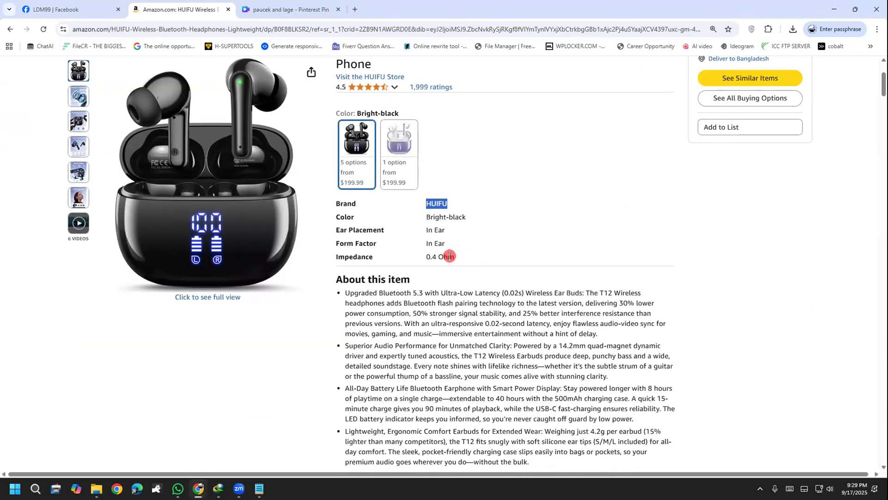
scroll(448, 254, up, 3)
right_click(438, 370)
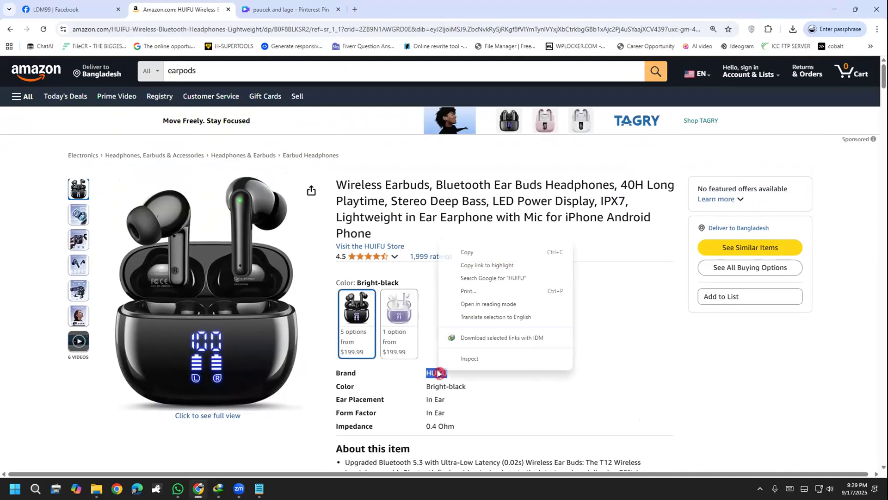
click(468, 253)
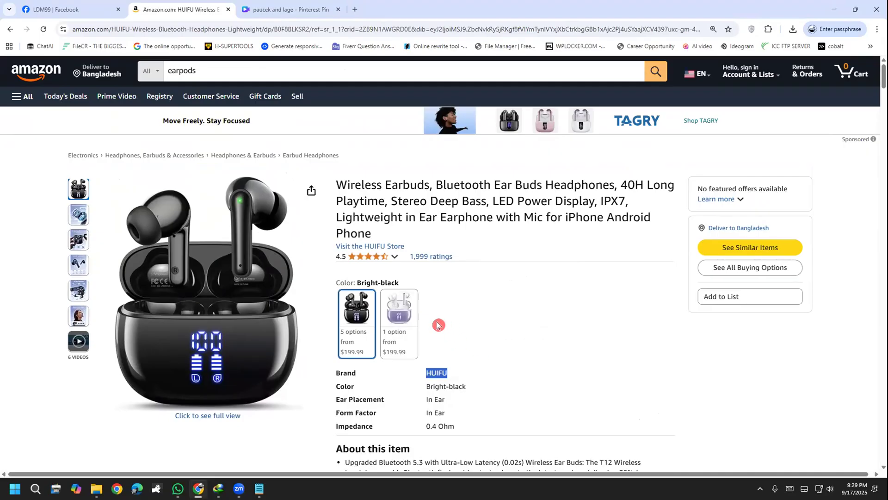
Switch to the Steps note in Notepad and paste HUIFU below the list, removing its leading indentation
click(259, 488)
click(327, 367)
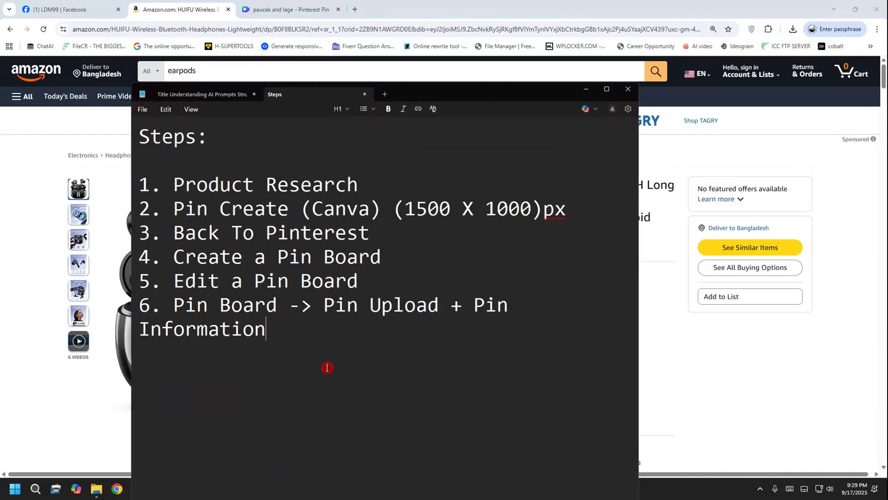
key(ctrl+v)
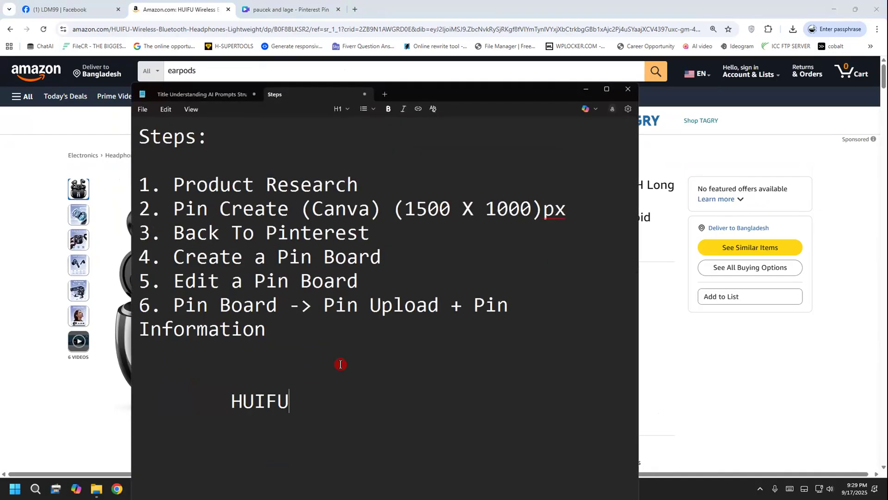
click(231, 398)
key(BackSpace)
key(BackSpace)
key(BackSpace)
key(BackSpace)
key(BackSpace)
key(BackSpace)
key(BackSpace)
key(BackSpace)
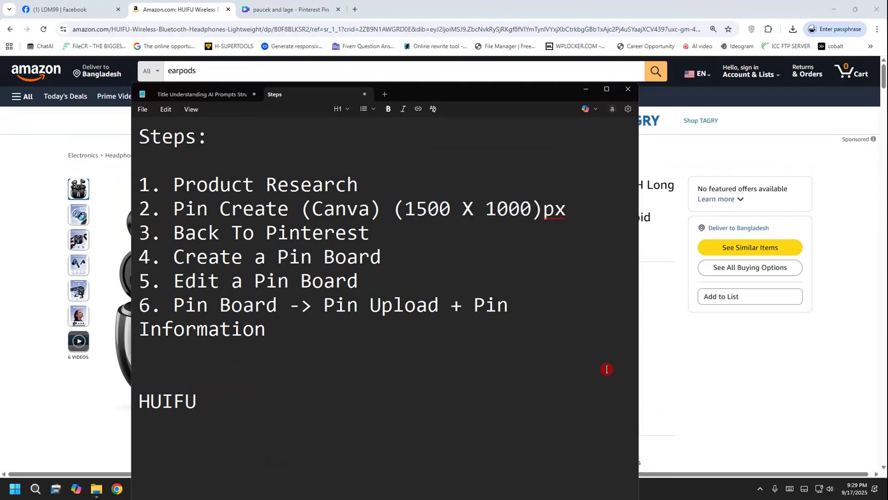
Copy "Wireless Earbuds" from the Amazon product title and paste it after HUIFU in the Notepad note
click(646, 370)
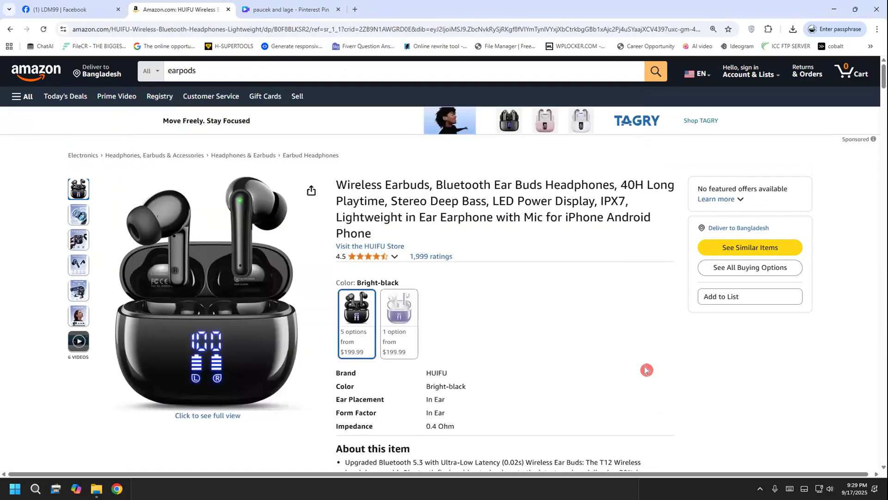
drag(334, 188, 429, 182)
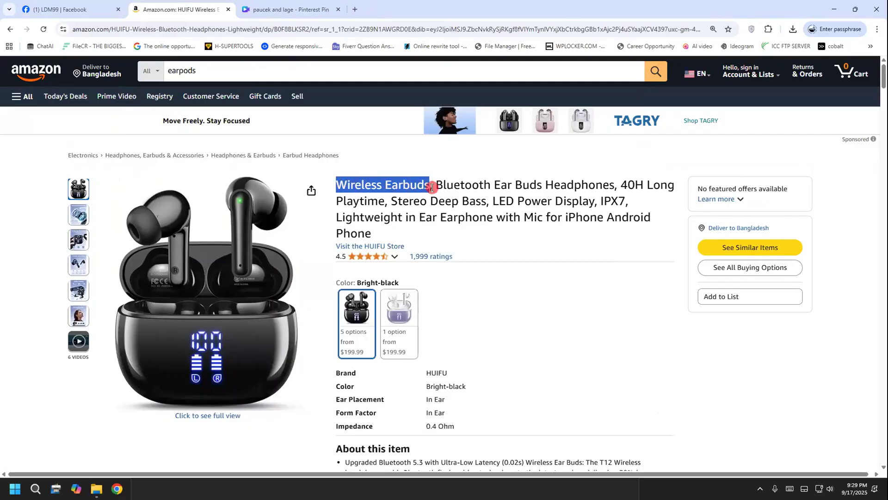
right_click(395, 196)
click(402, 185)
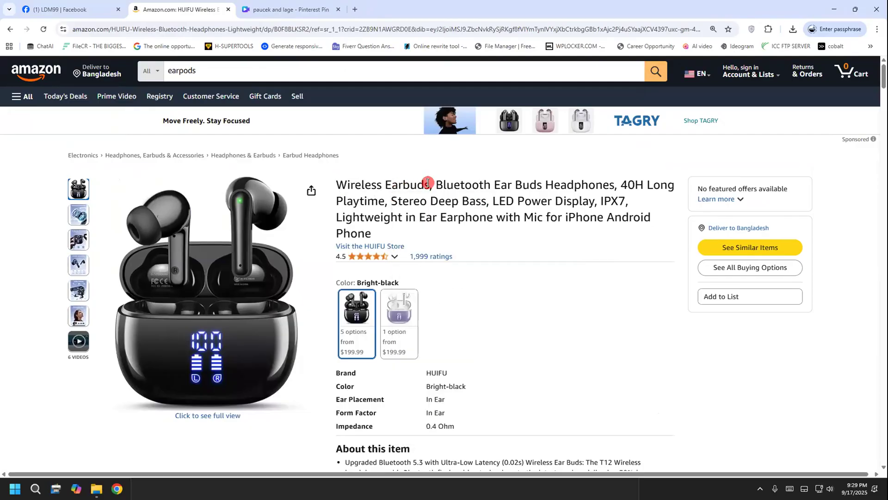
drag(428, 182, 323, 191)
right_click(358, 190)
click(369, 192)
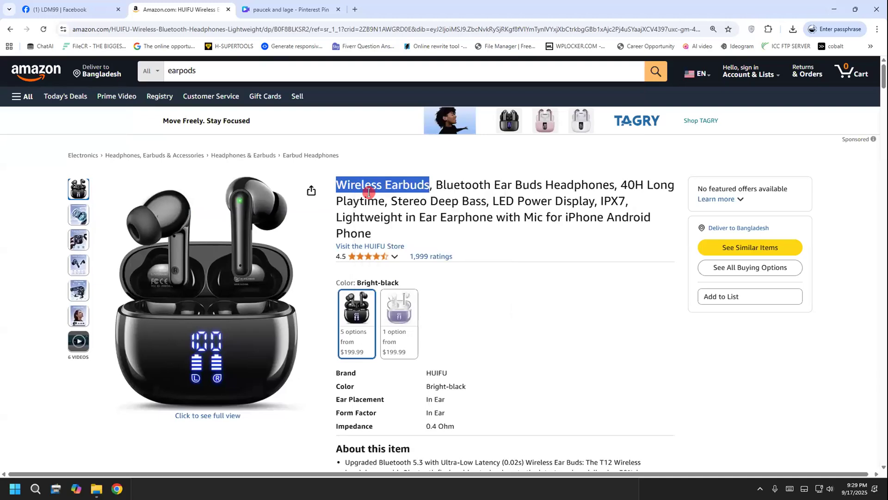
click(154, 481)
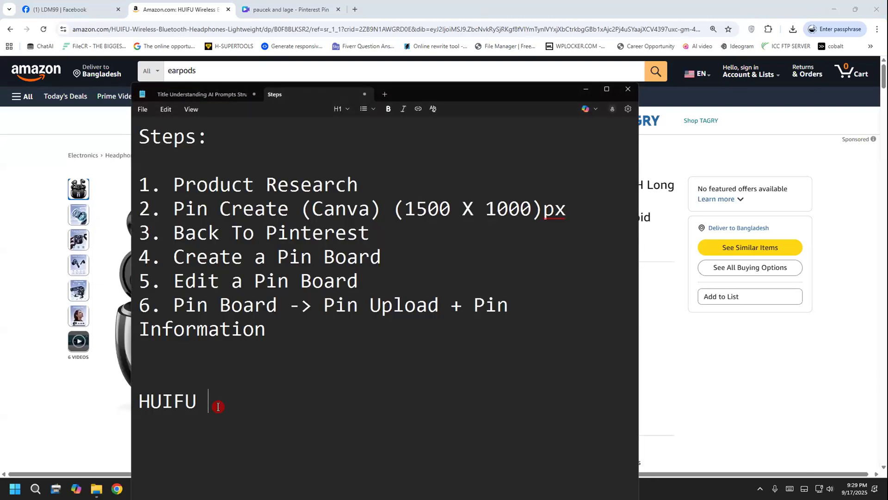
key(ctrl+v)
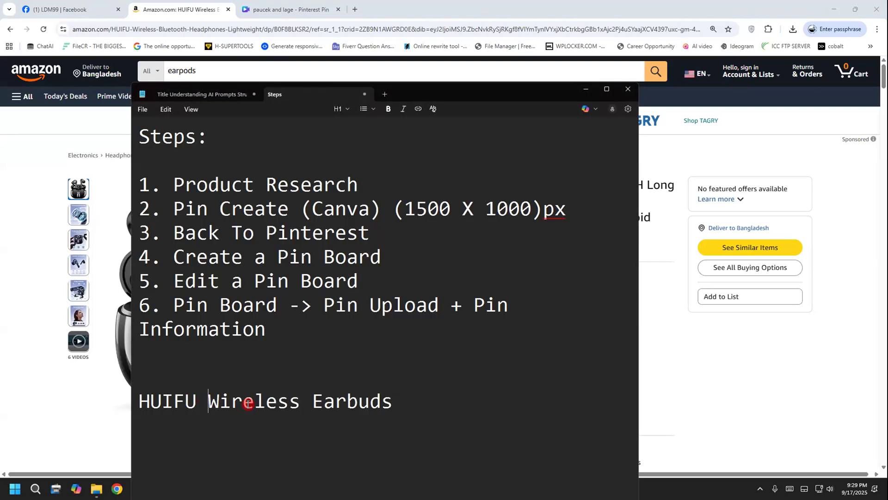
Change the brand name's capitalization in the note to "Huifu"
drag(192, 398, 147, 402)
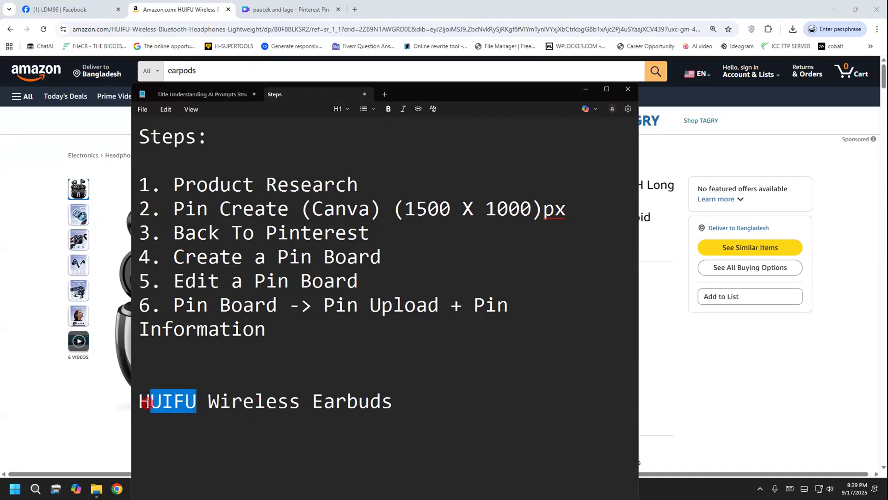
click(407, 400)
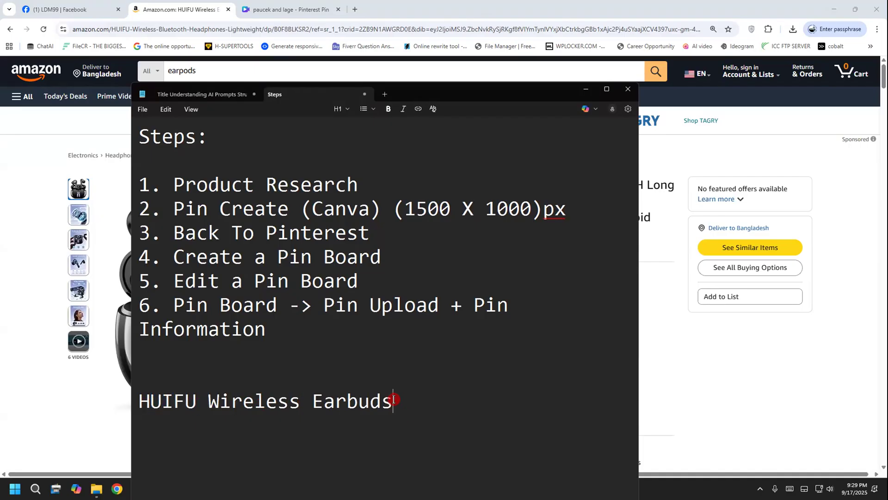
drag(198, 399, 144, 402)
text(uifu)
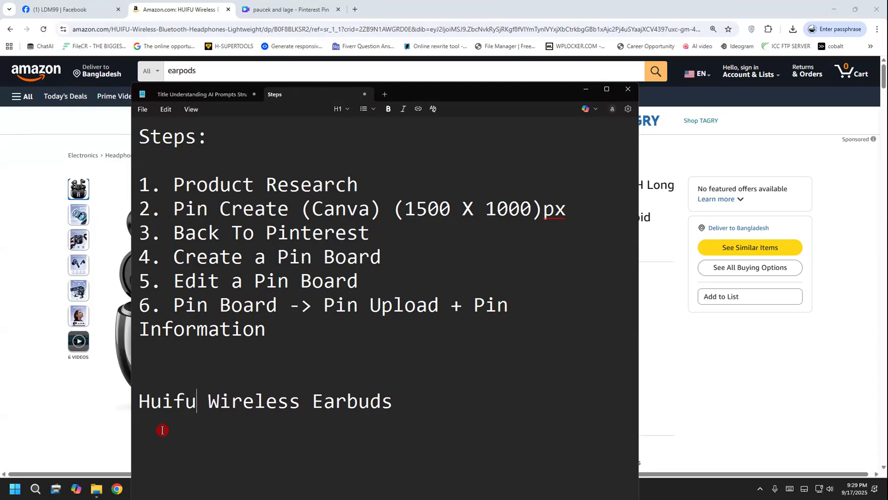
Cut "Huifu Wireless Earbuds" from the Notepad note
drag(392, 396, 165, 376)
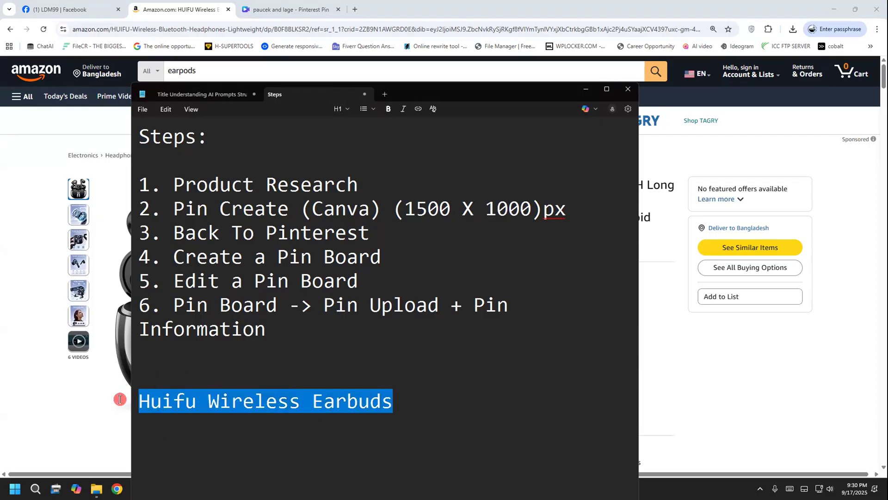
right_click(170, 398)
click(273, 417)
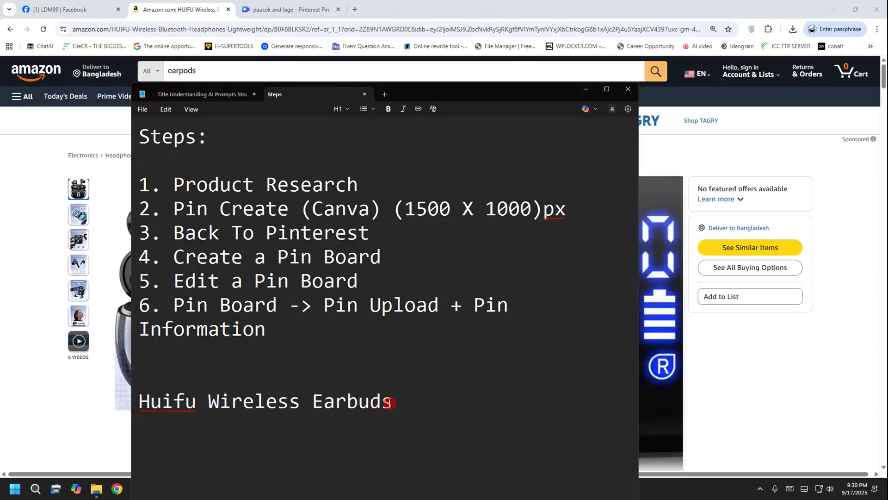
drag(408, 402, 139, 400)
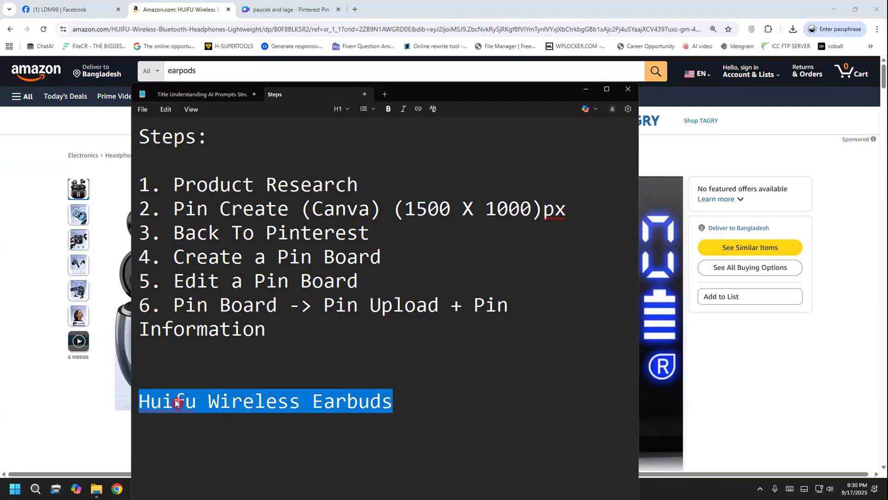
right_click(165, 410)
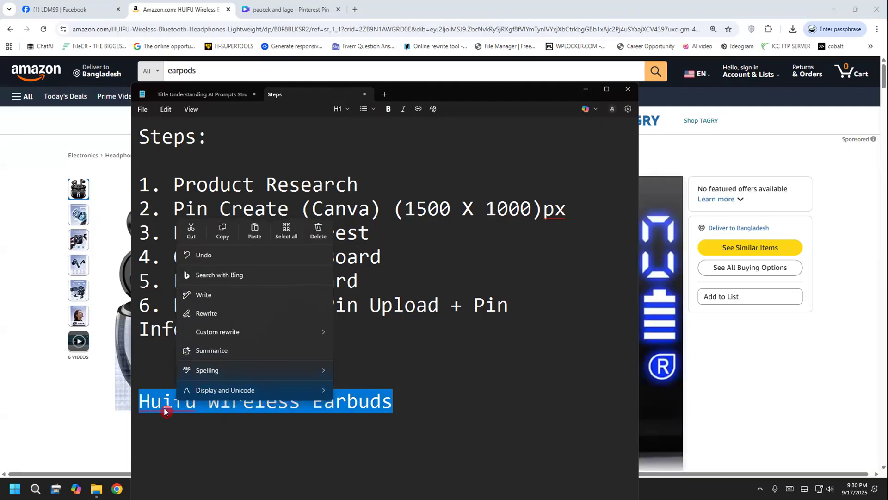
click(189, 231)
Switch to the Canva pin, replace the PAUCEK AND LAGE heading with the product name, and widen its text box to fit one line
click(291, 10)
double_click(421, 162)
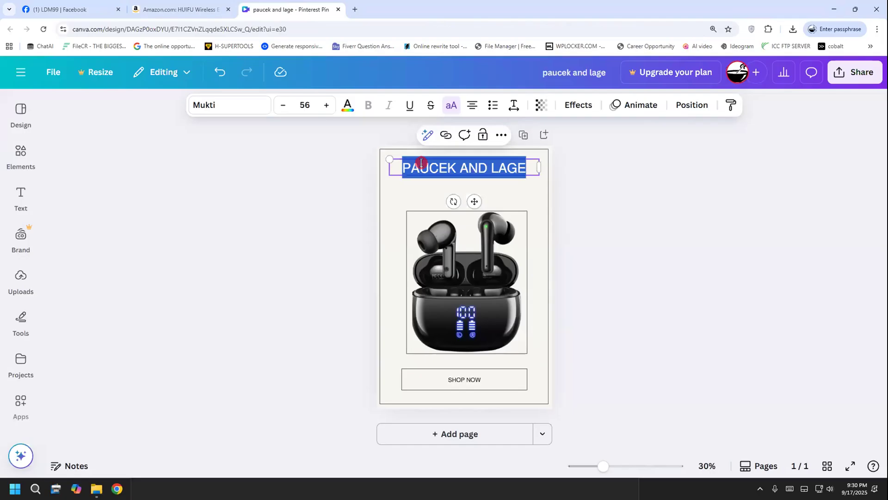
key(ctrl+v)
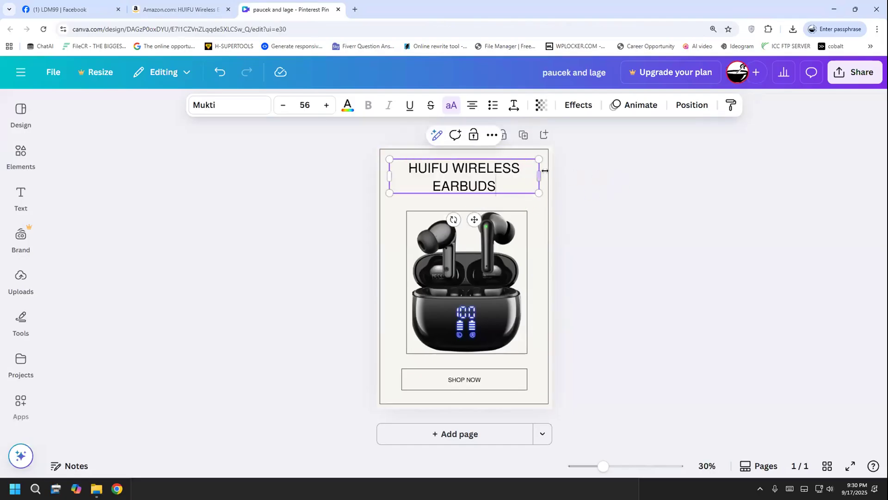
drag(544, 172, 578, 175)
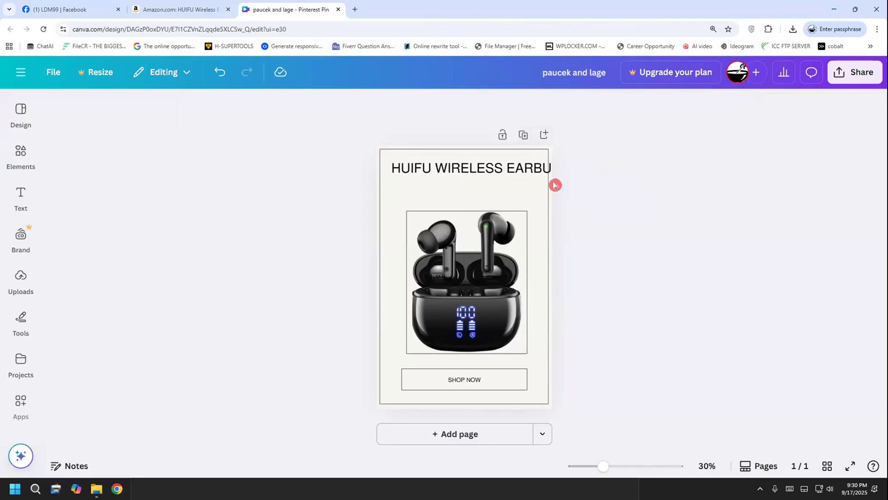
drag(510, 173, 510, 169)
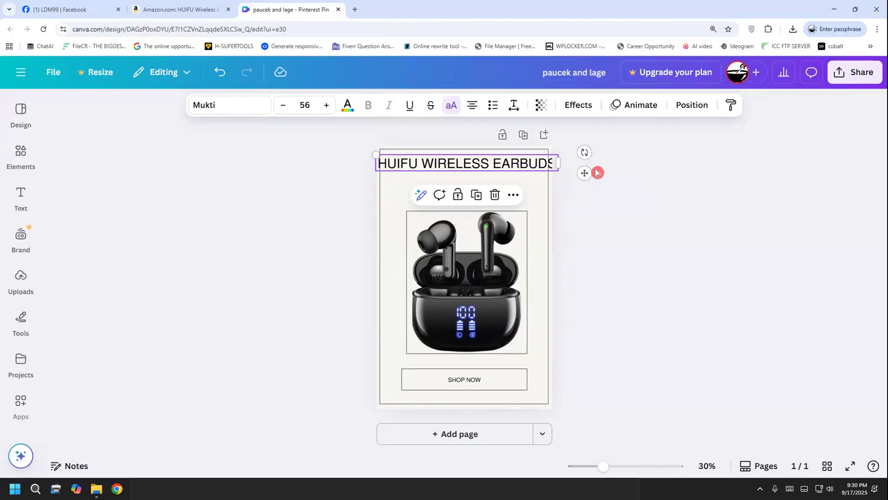
Reduce the heading's font size to 50 and nudge it into place above the earbuds image
click(283, 110)
click(284, 110)
click(284, 110)
click(283, 110)
click(283, 110)
click(283, 110)
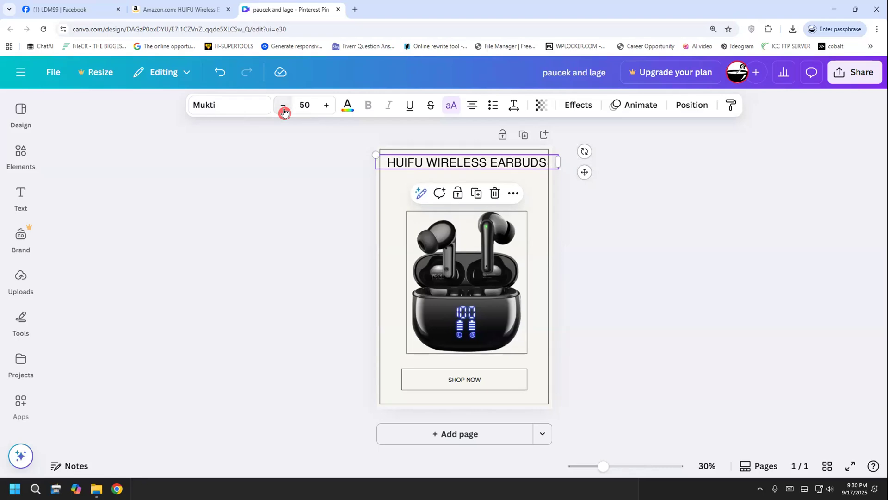
drag(443, 169, 440, 165)
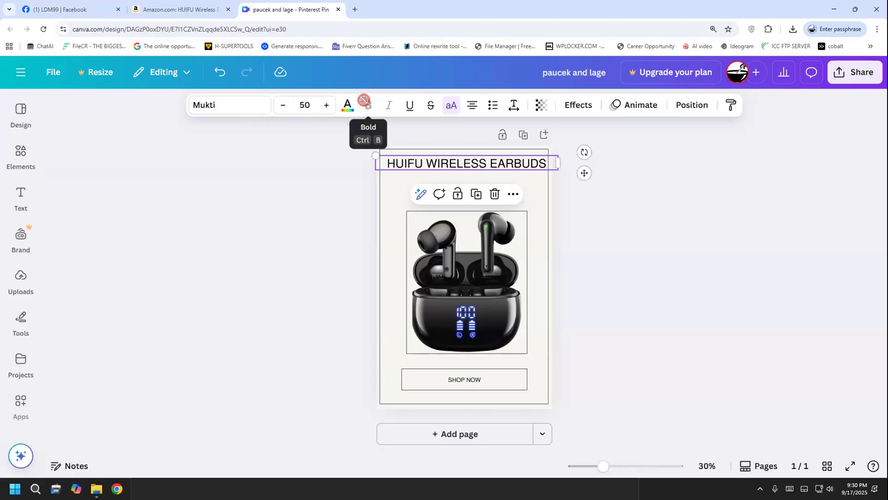
Try the Anton font on the heading, change it to Open Sans, and make the text bold
click(240, 109)
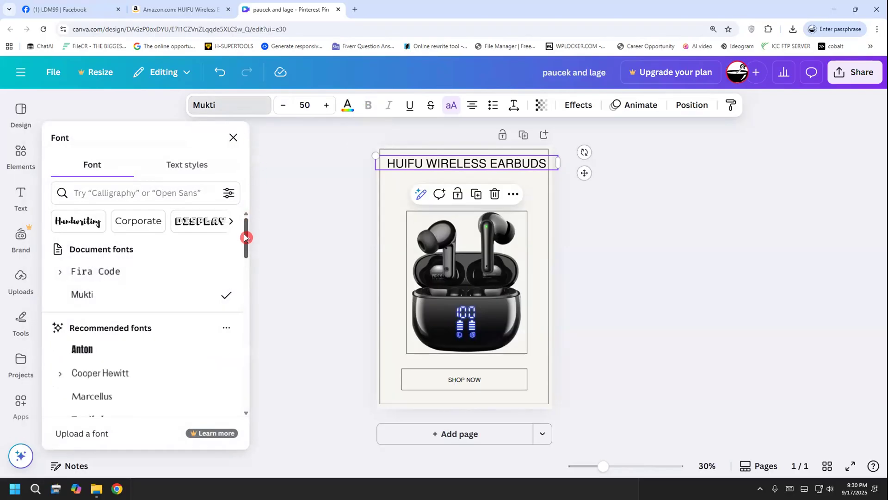
click(95, 352)
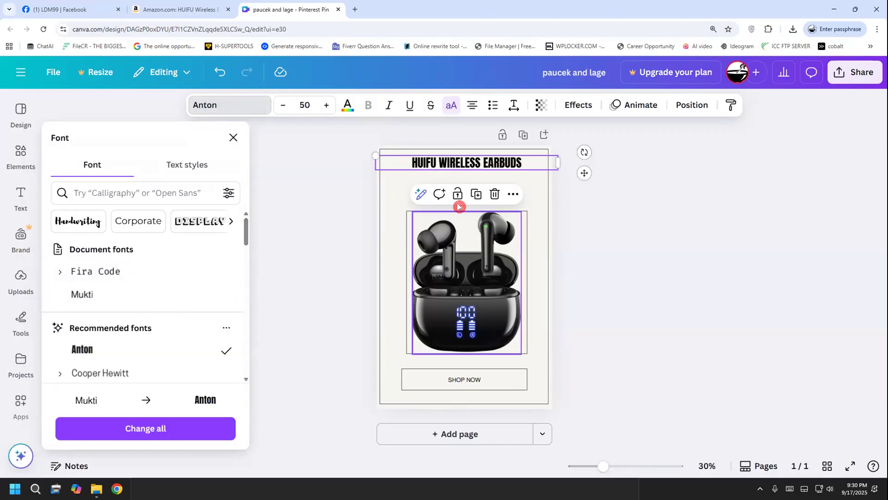
scroll(188, 335, down, 1)
scroll(188, 335, down, 5)
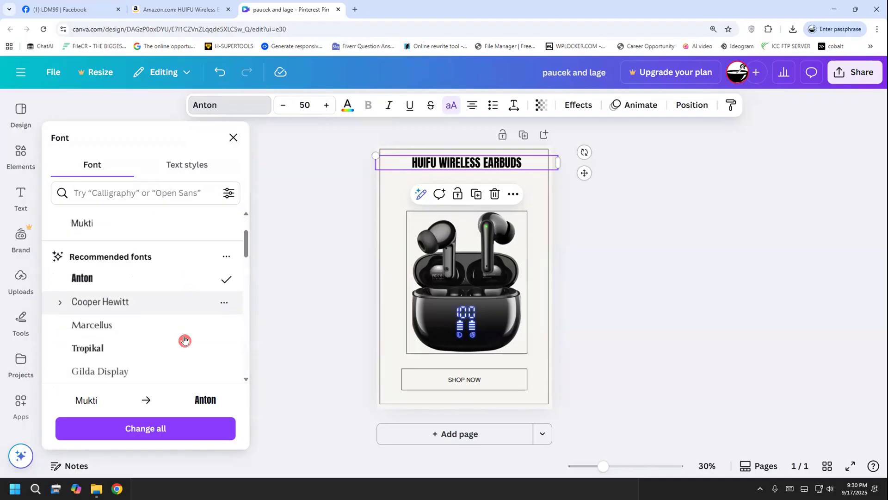
scroll(169, 329, down, 4)
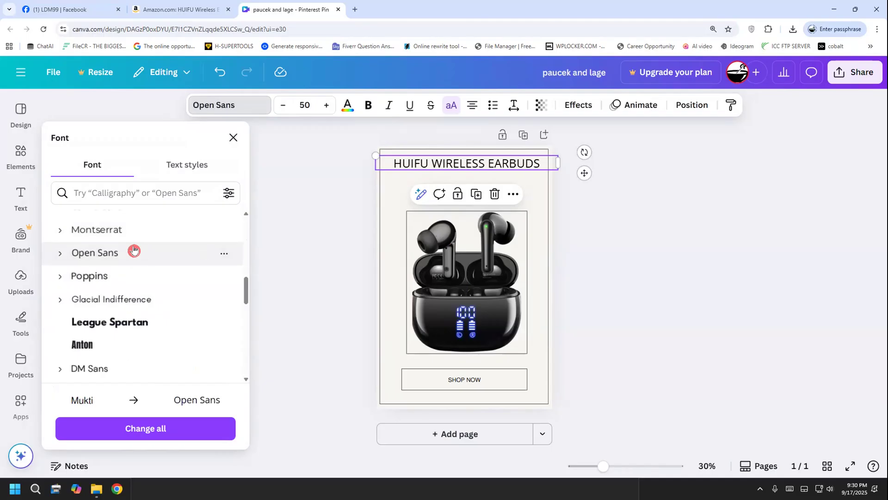
click(369, 108)
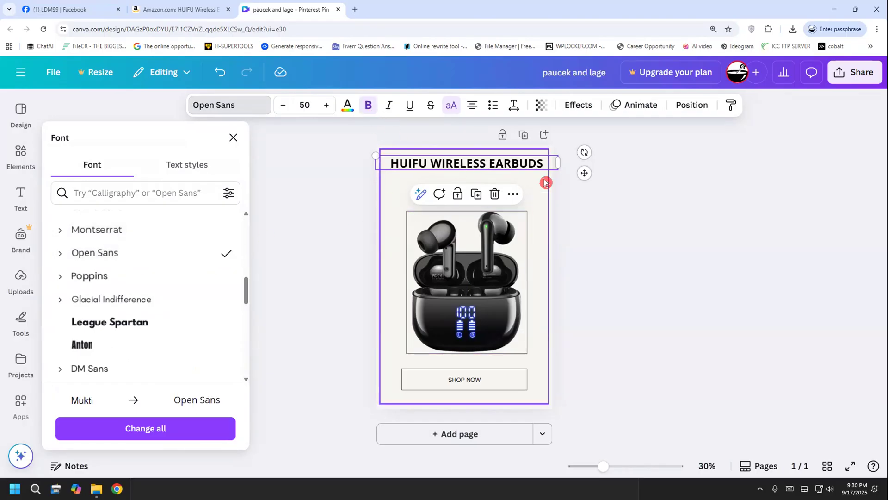
Try Montserrat, Open Sans and Poppins on the heading while adjusting its position near the upper edge of the design
drag(412, 164, 415, 164)
click(125, 236)
drag(389, 163, 394, 168)
click(128, 252)
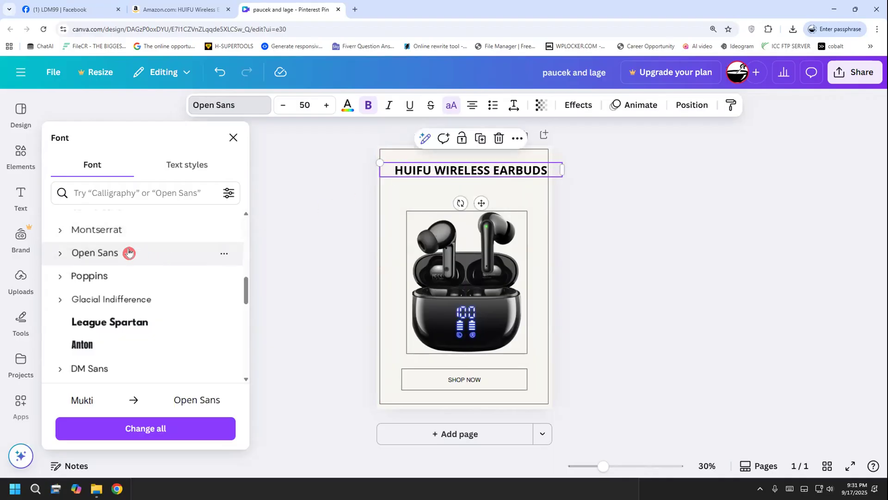
click(122, 279)
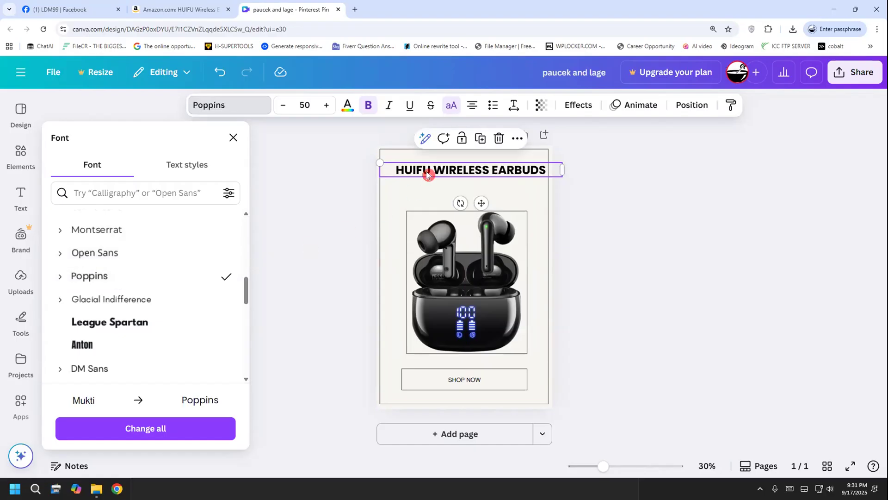
drag(427, 174, 418, 162)
Set the heading's font to Arimo and move the heading slightly down
scroll(147, 312, up, 2)
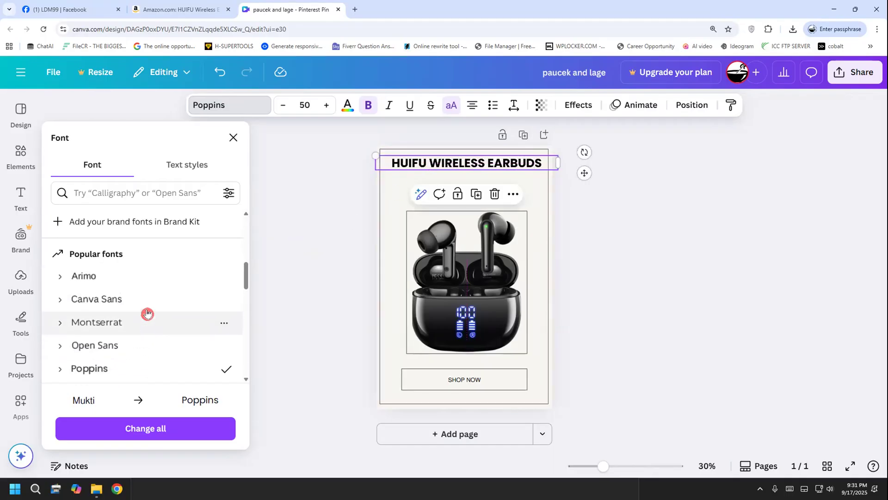
click(138, 272)
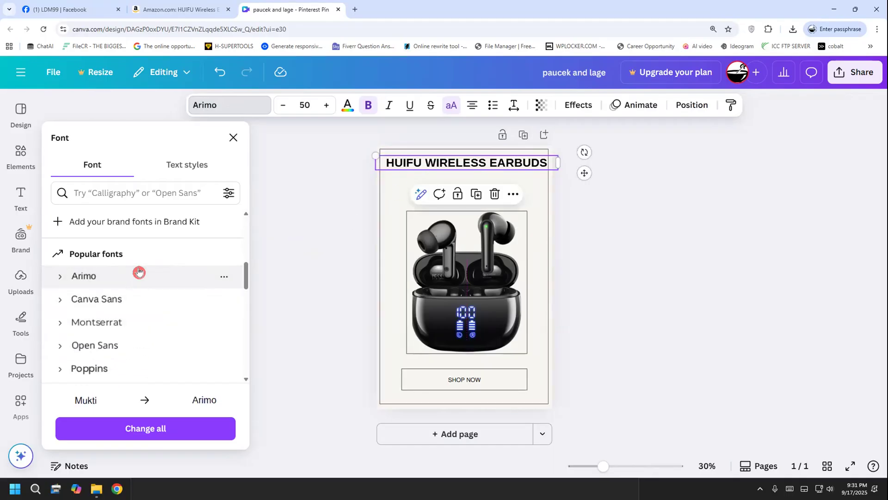
drag(434, 163, 435, 168)
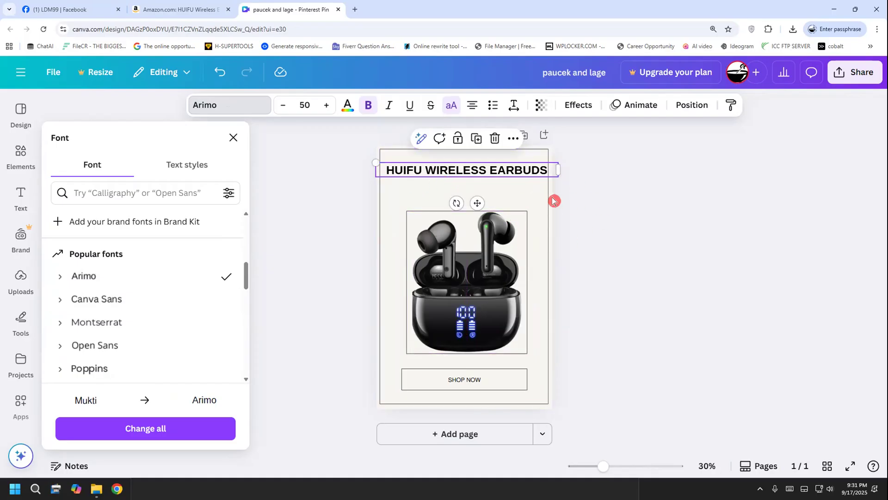
Reduce the heading's font size to 48 and shift the heading slightly sideways within the frame
click(287, 111)
click(283, 105)
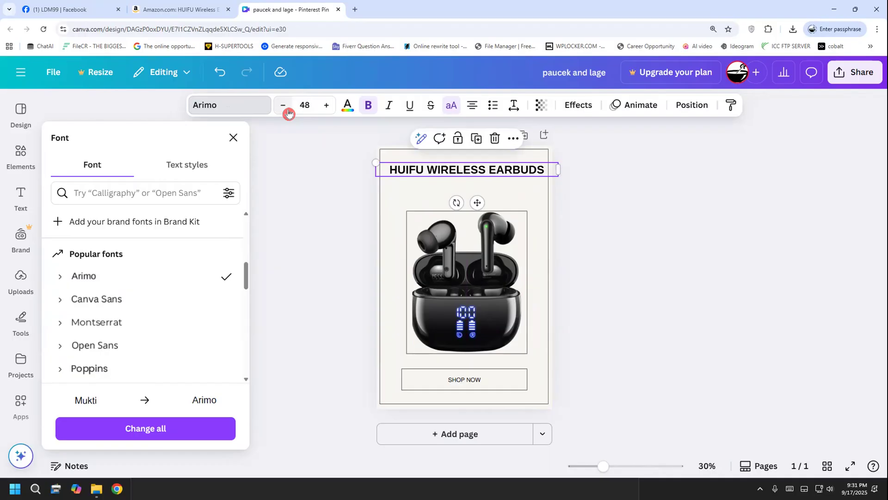
click(331, 185)
click(341, 212)
click(485, 175)
drag(484, 174, 484, 170)
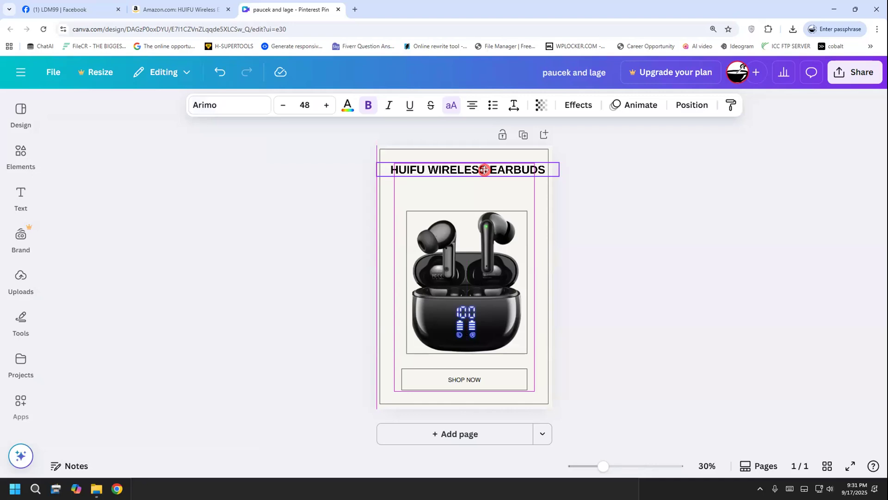
click(584, 198)
Reduce the heading's font size to 46 and deselect it
click(493, 173)
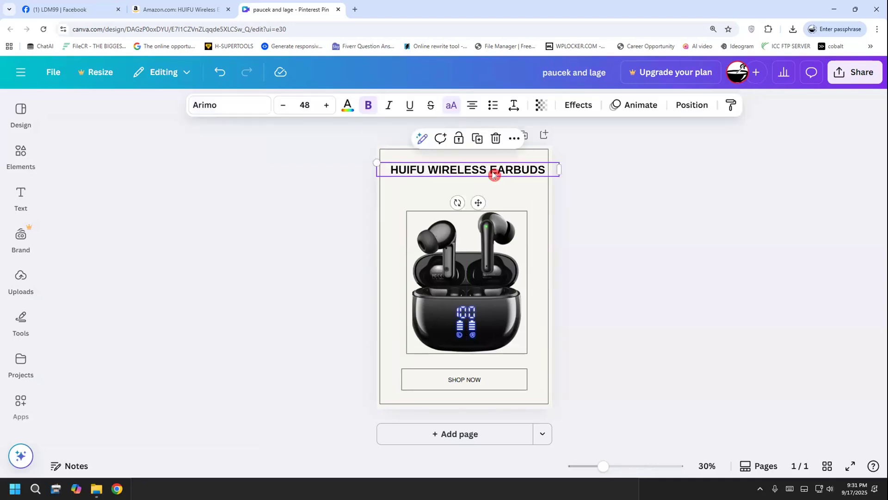
click(287, 109)
click(288, 110)
click(304, 191)
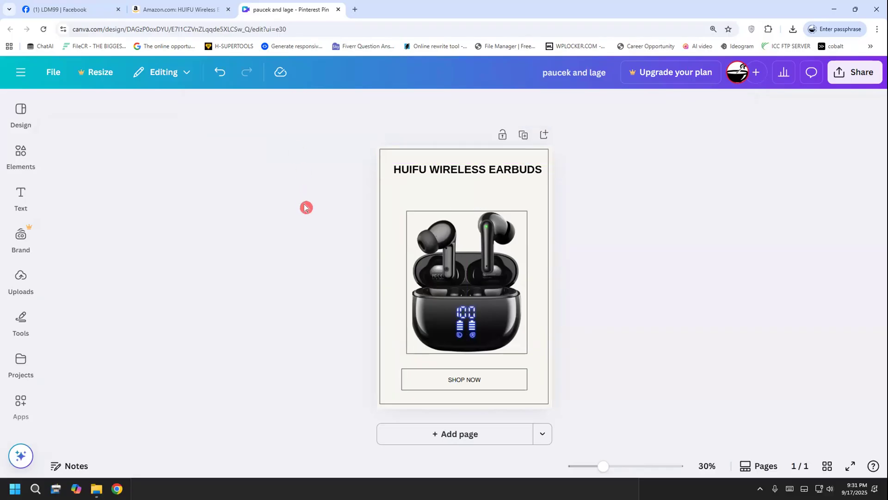
Increase the heading's font size to 50 and reposition it horizontally inside the pin's border
click(419, 176)
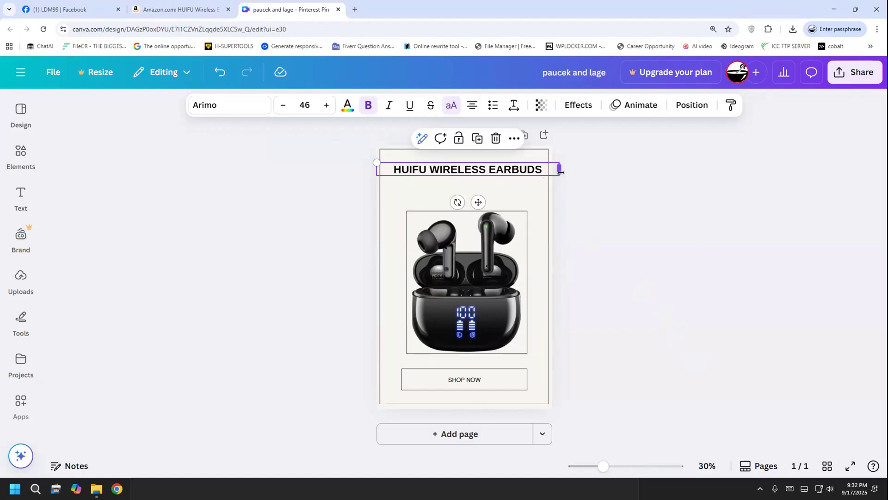
click(328, 105)
click(327, 105)
click(327, 105)
click(328, 106)
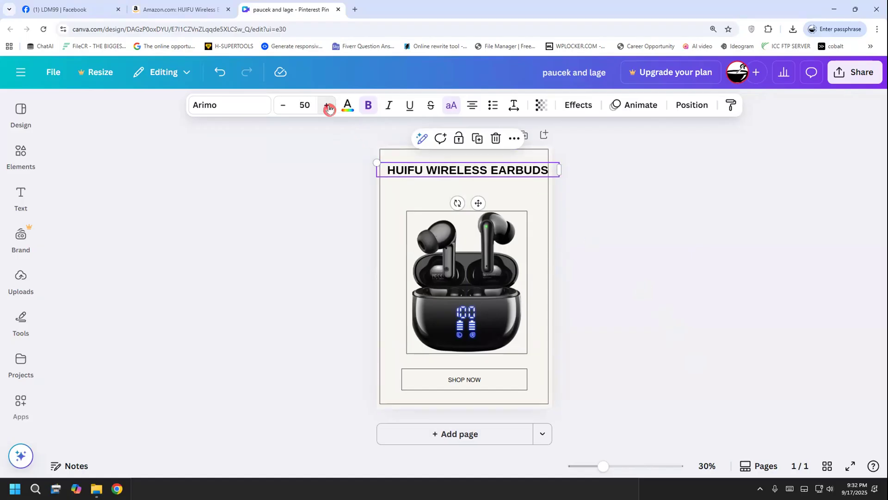
drag(409, 168, 404, 166)
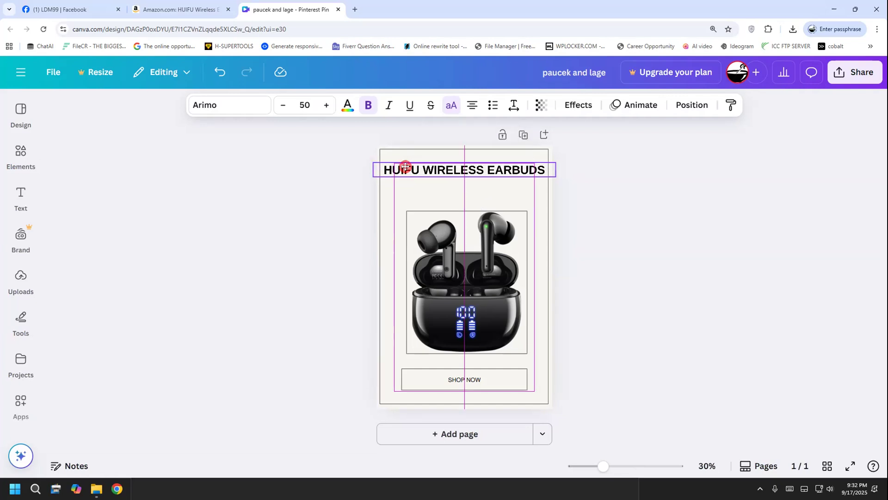
drag(406, 167, 409, 167)
click(602, 232)
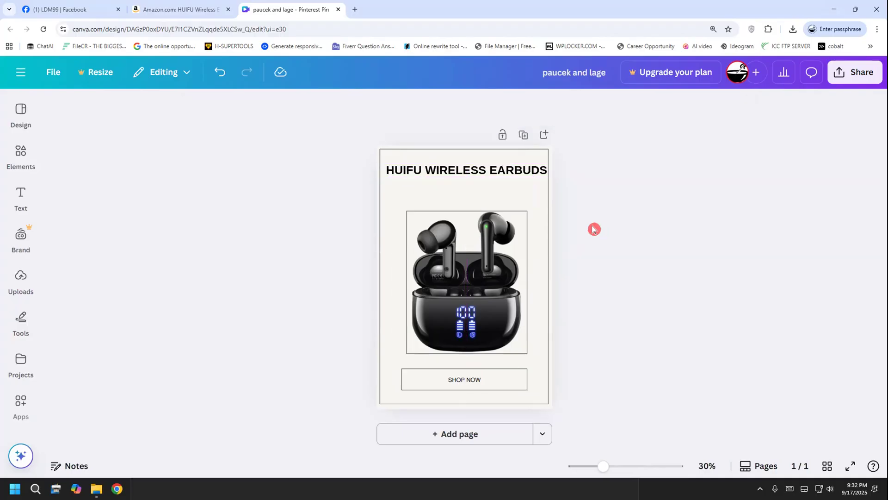
Shift the heading slightly right and break it into two lines, with WIRELESS EARBUDS below HUIFU
click(481, 174)
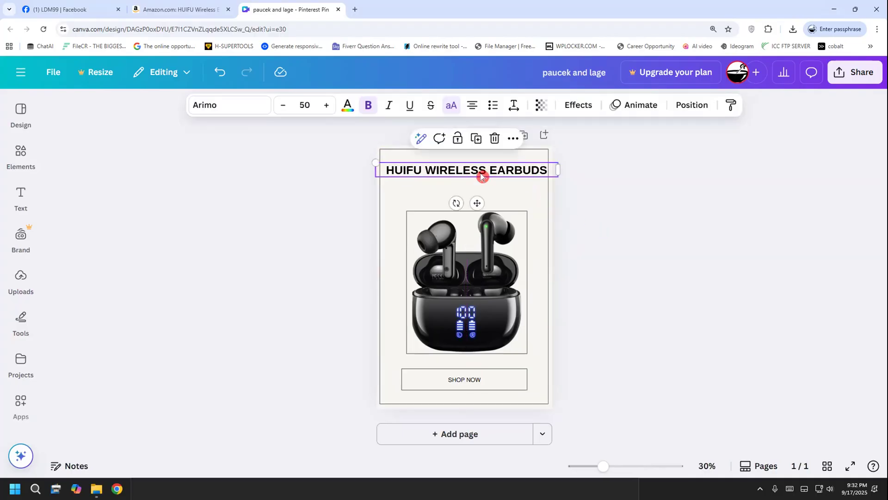
drag(482, 175, 485, 171)
click(437, 167)
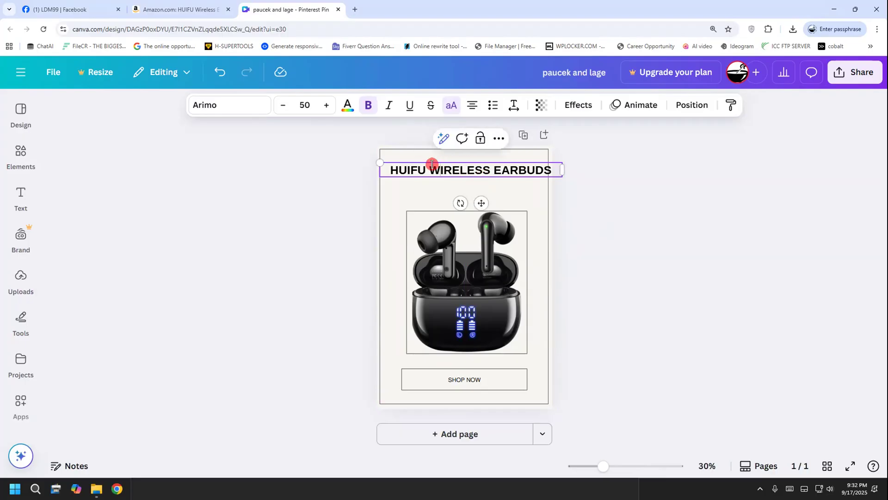
key(Return)
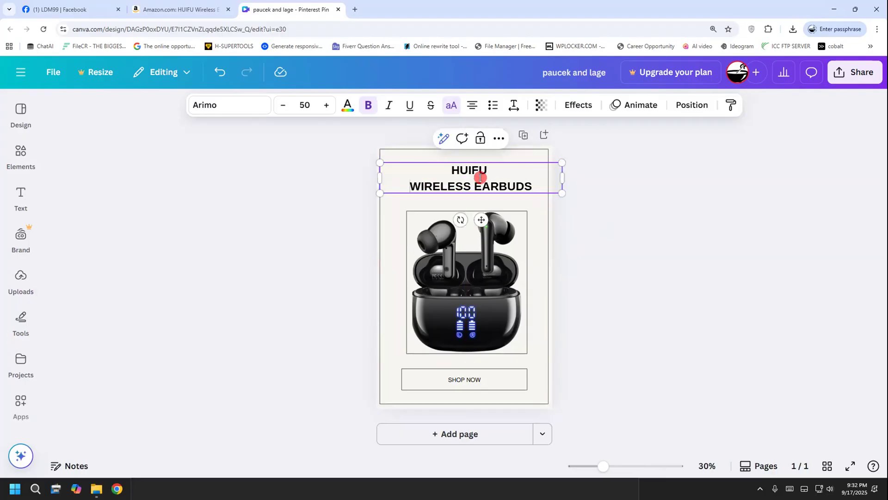
click(586, 196)
click(519, 186)
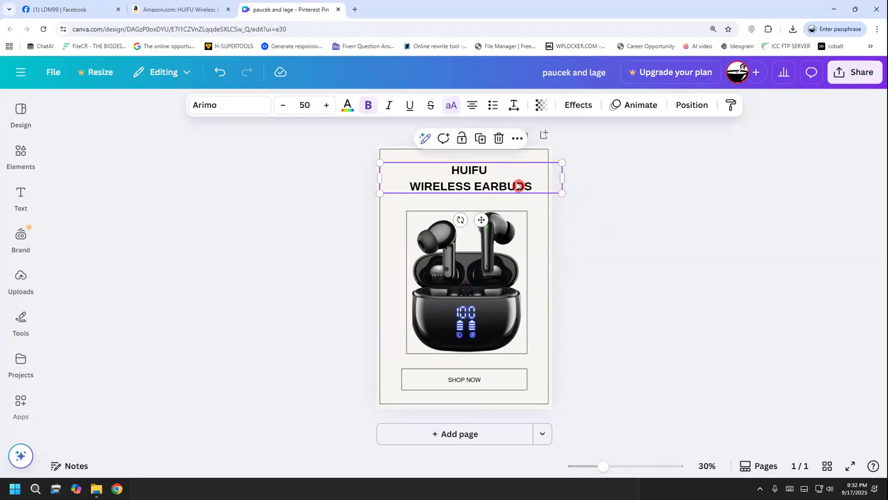
Remove the line break before WIRELESS so the heading runs on a single line
click(567, 216)
click(508, 185)
click(413, 186)
key(BackSpace)
Move the single-line heading slightly left so it fits inside the pin's border
click(598, 198)
click(515, 170)
drag(515, 170, 509, 167)
click(623, 217)
click(520, 176)
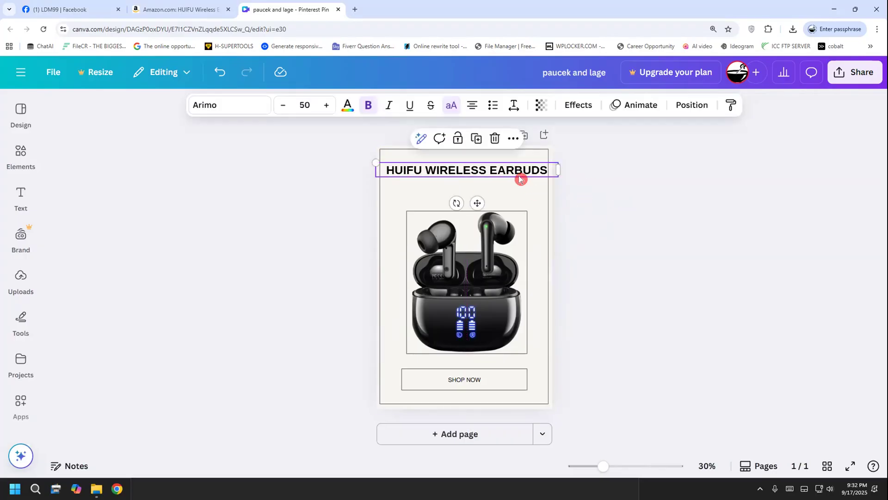
click(604, 199)
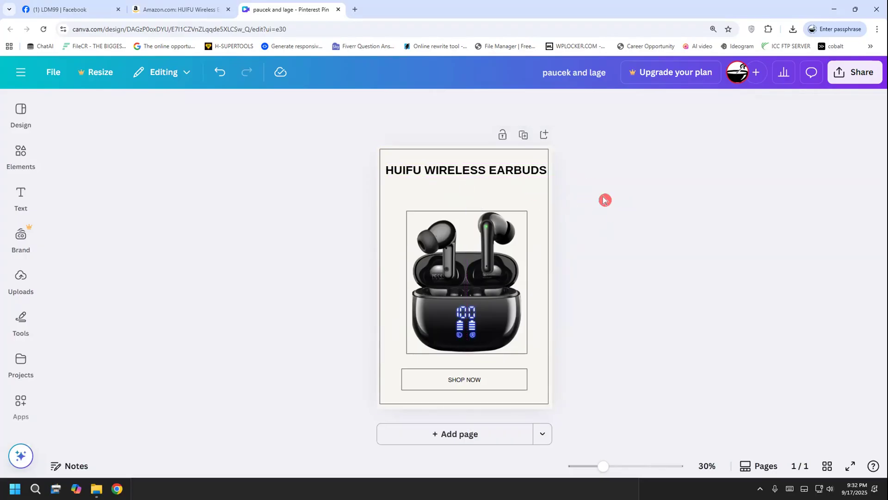
click(467, 169)
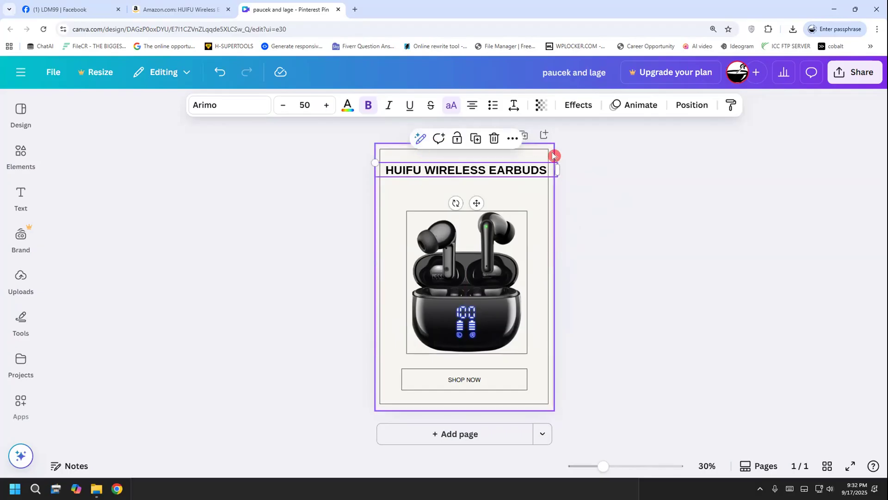
Duplicate the HUIFU WIRELESS EARBUDS heading and place the copy directly below the original, above the product image
click(513, 138)
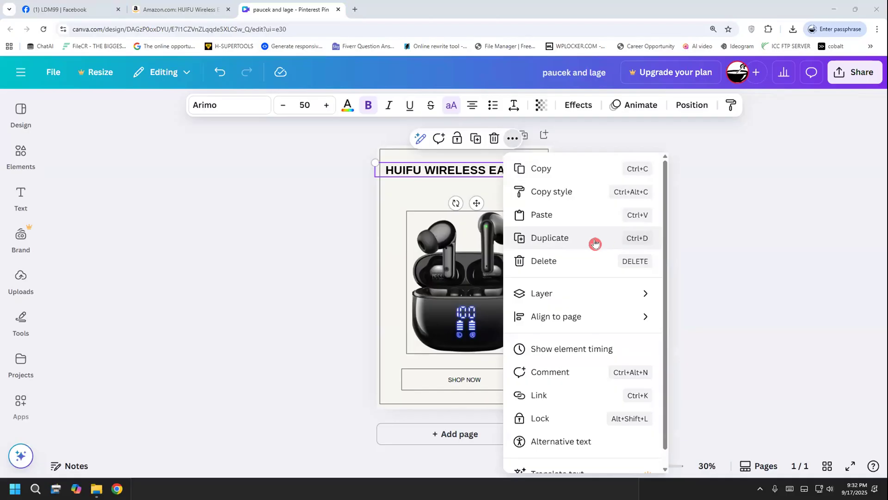
click(579, 239)
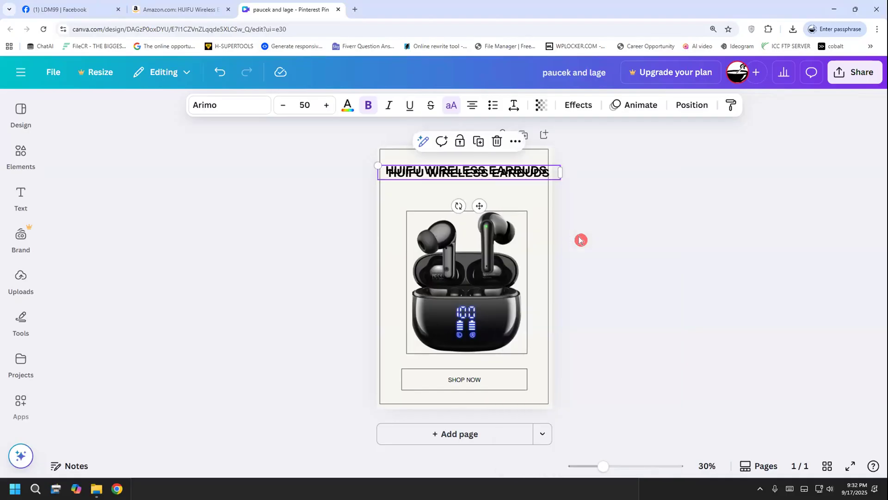
drag(515, 184, 512, 193)
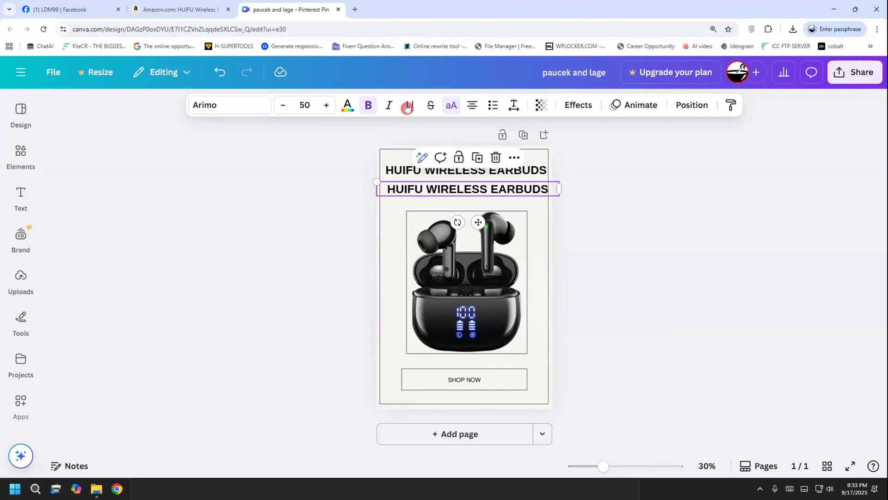
Switch to the Amazon earbuds product page and copy the word "Bluetooth" from the product title
click(169, 6)
click(496, 208)
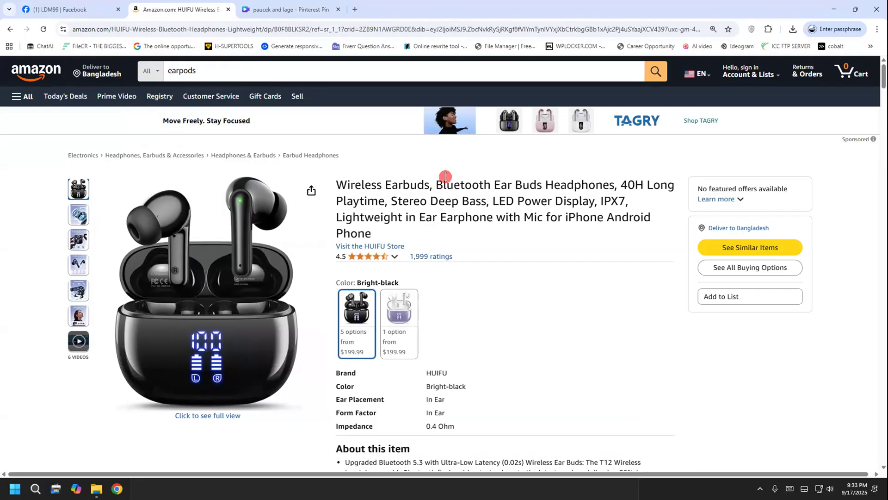
drag(434, 184, 488, 186)
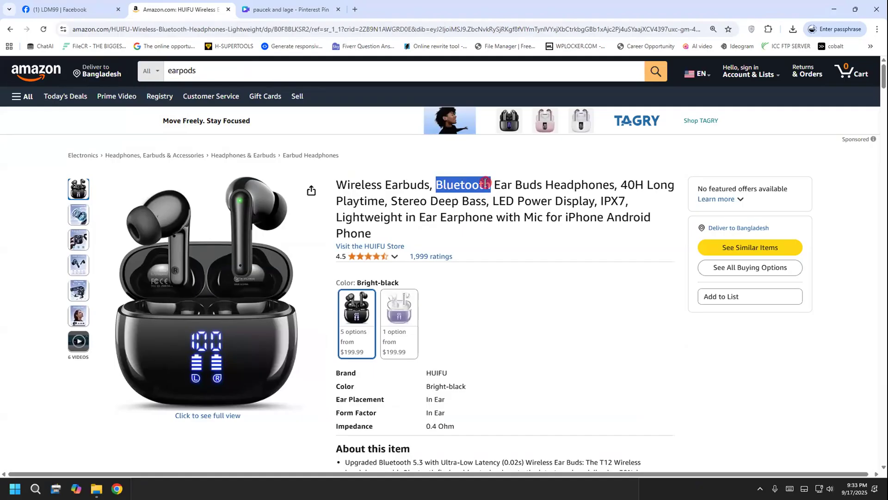
right_click(488, 188)
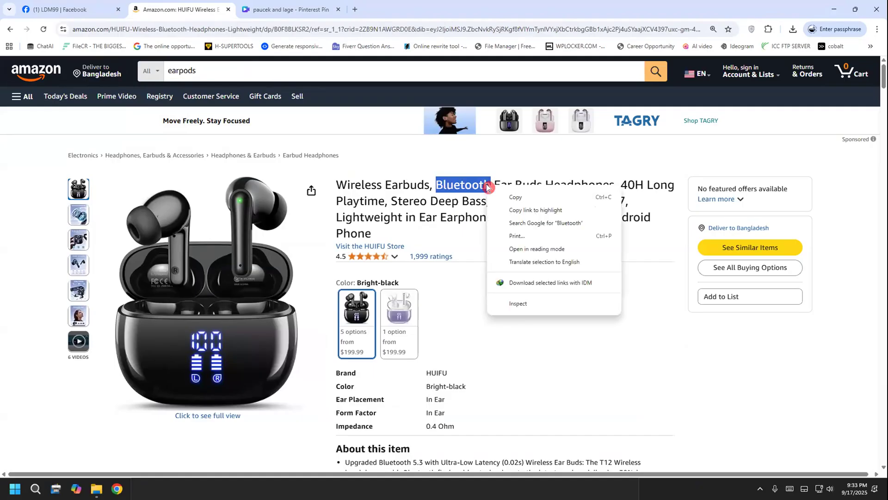
click(507, 199)
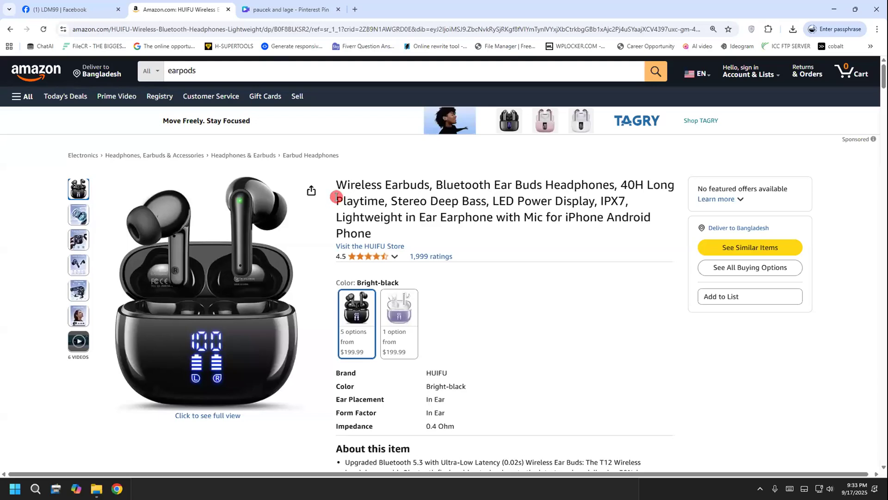
Copy "Stereo" from the product title and paste it below the steps list in the Notepad notes
drag(388, 200, 424, 198)
click(415, 199)
right_click(423, 198)
click(439, 206)
key(alt+Tab)
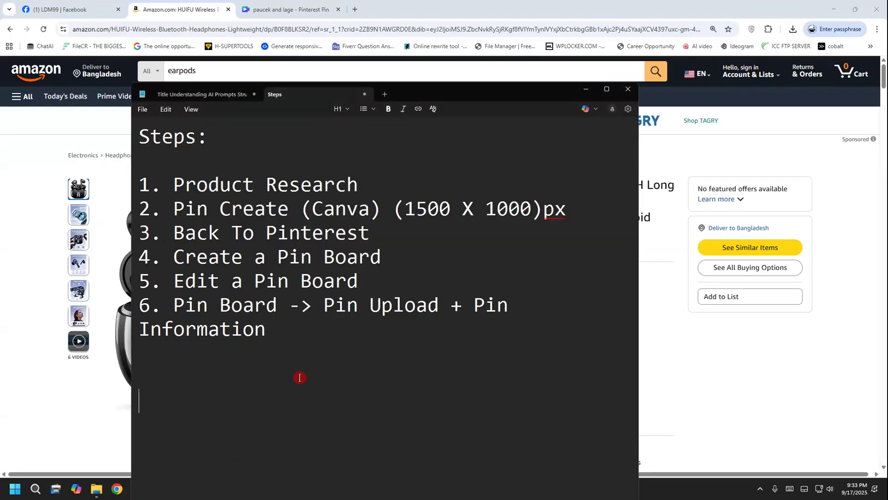
key(ctrl+v)
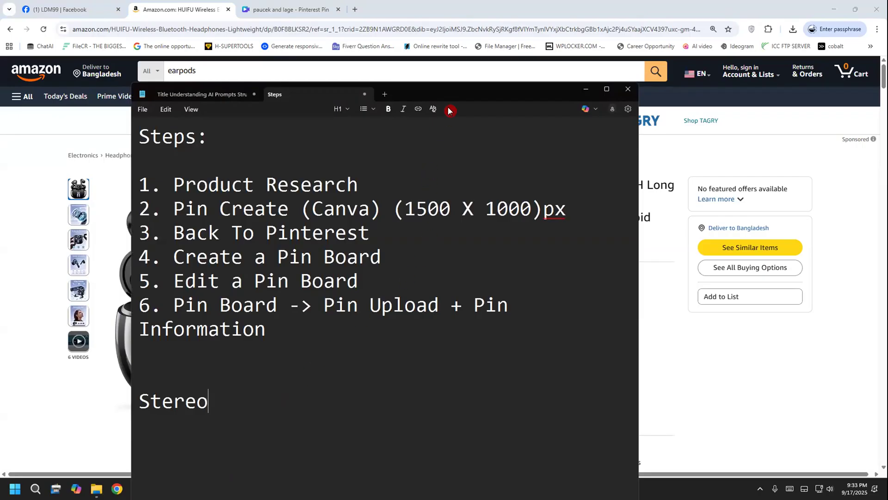
Copy "Stereo Deep Bass" from the Amazon title and paste it over "Stereo" in the Notepad notes, followed by a "|" separator
drag(451, 95, 449, 107)
click(394, 200)
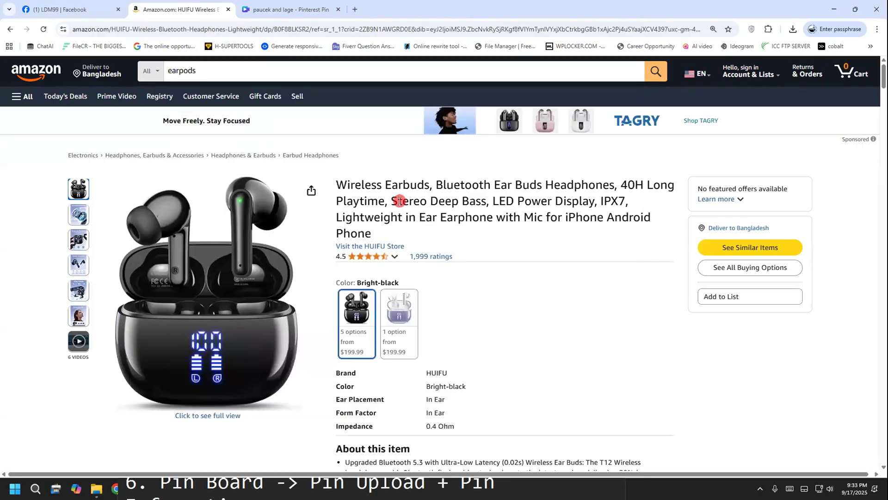
drag(392, 200, 484, 193)
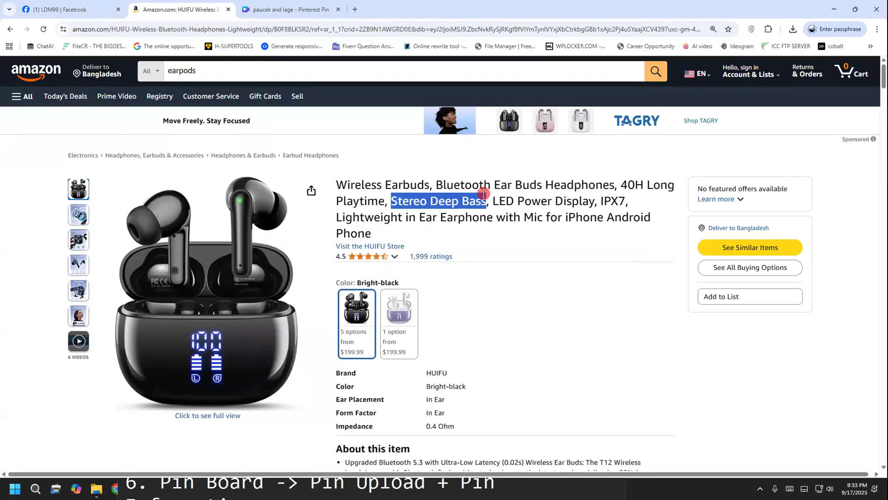
right_click(483, 193)
click(492, 206)
key(alt+Tab)
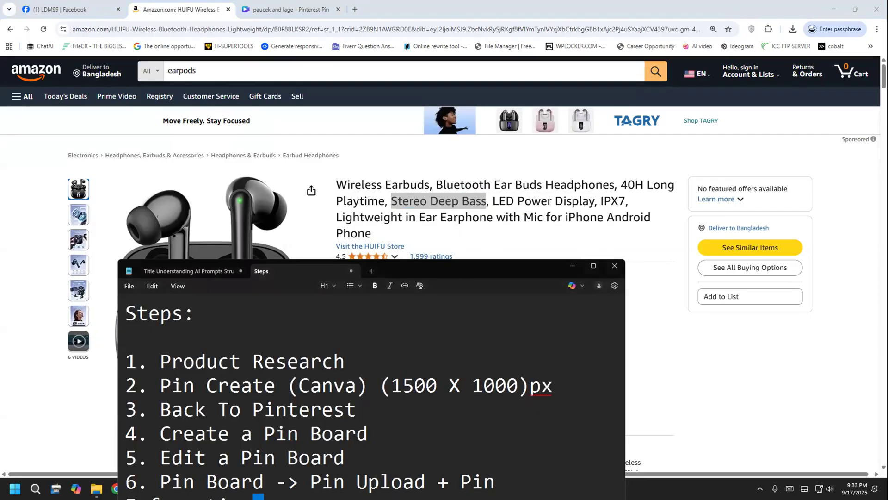
drag(446, 269, 413, 149)
click(268, 452)
double_click(158, 453)
key(ctrl+v)
text(|)
Try to add "LED Power Display" from the Amazon title after the separator in the Notepad notes
click(628, 342)
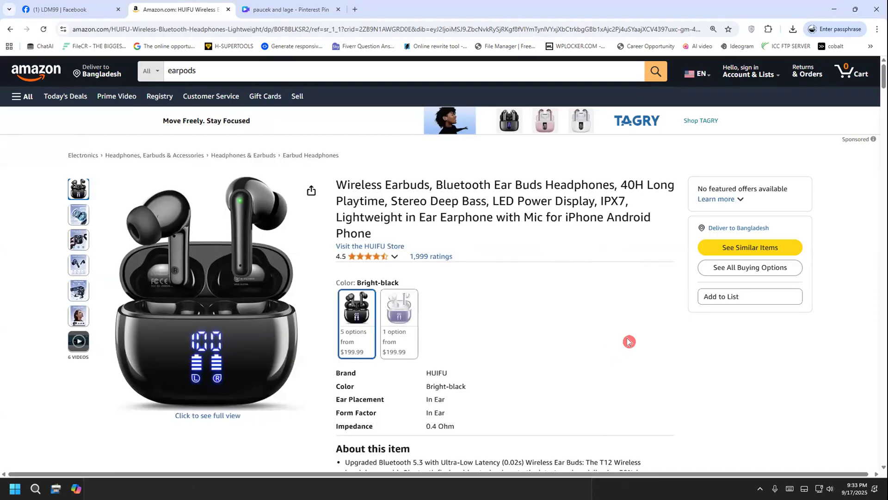
drag(491, 200, 594, 200)
key(alt+Tab)
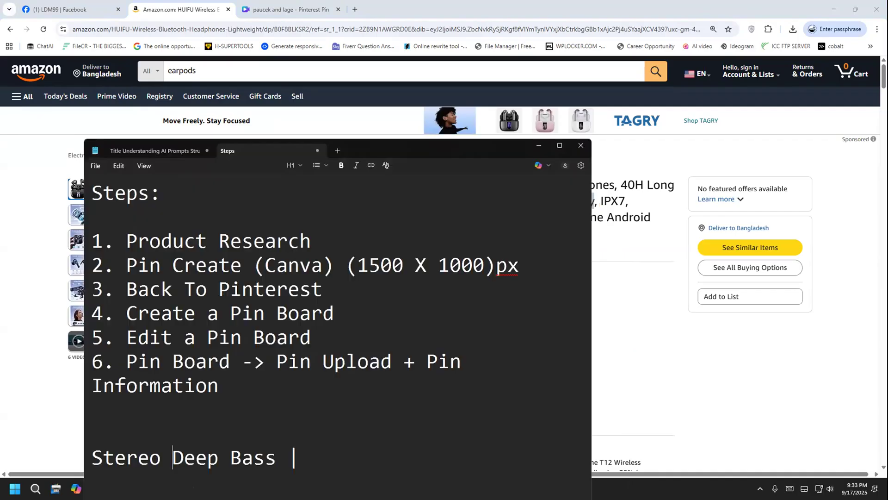
key(ctrl+v)
key(ctrl+z)
click(340, 459)
key(ctrl+v)
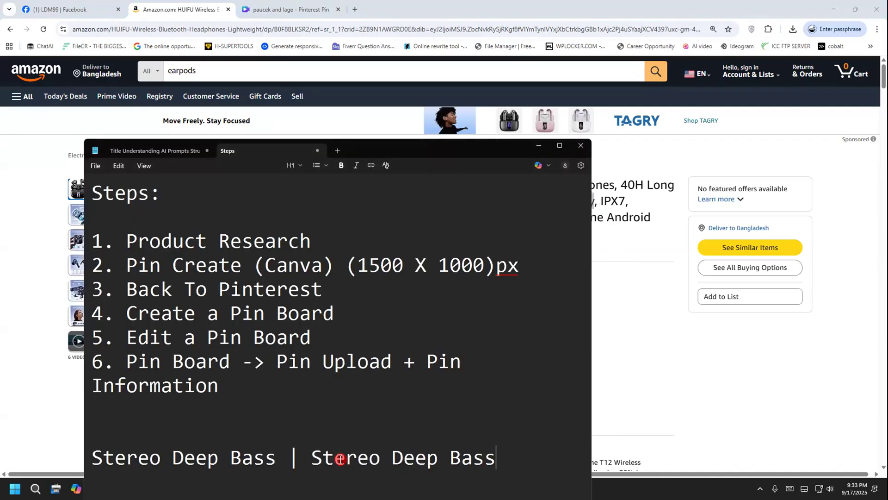
Undo the duplicate "Stereo Deep Bass" paste after the separator in the Notepad notes
key(alt+Tab)
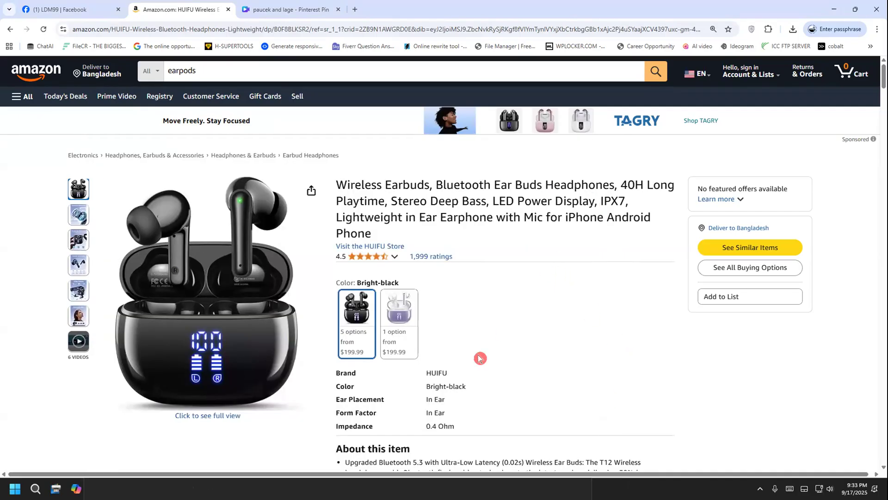
key(alt+Tab)
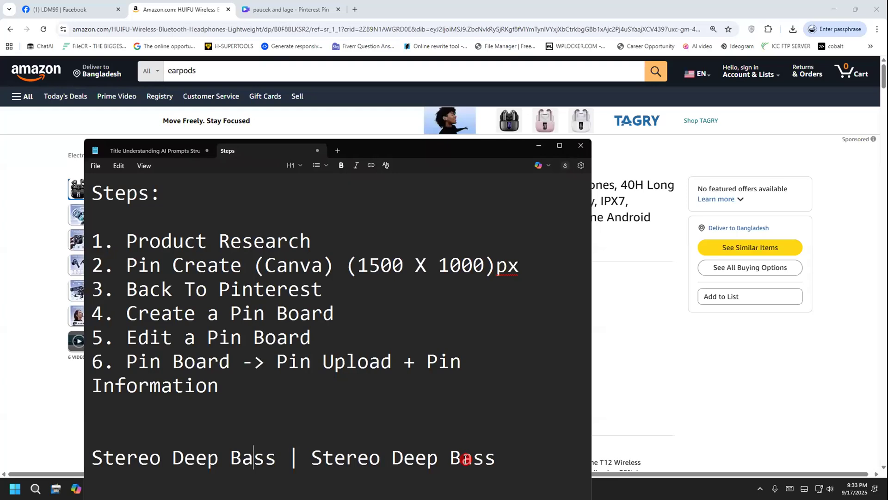
drag(437, 458, 511, 454)
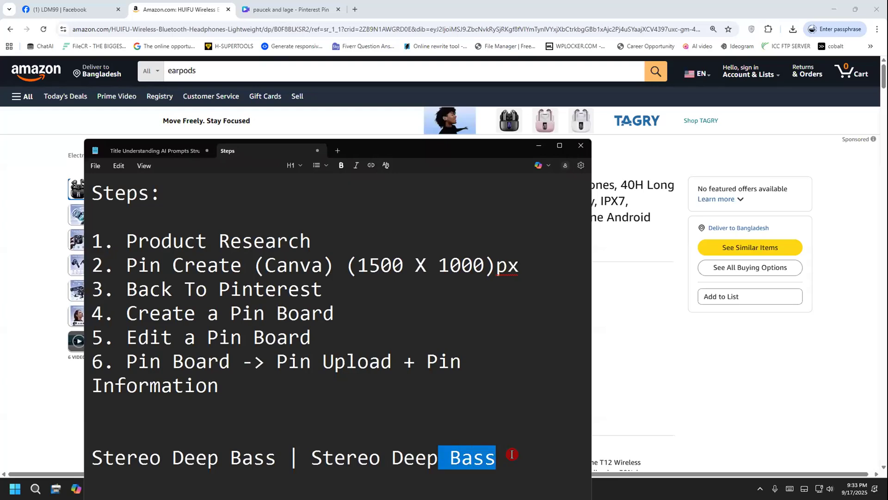
key(ctrl+x)
key(ctrl+z)
click(495, 459)
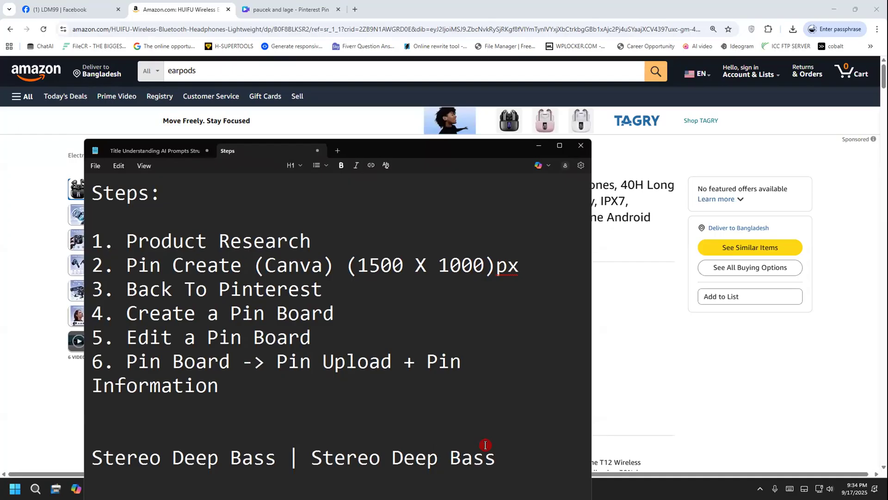
drag(377, 151, 382, 136)
key(ctrl+z)
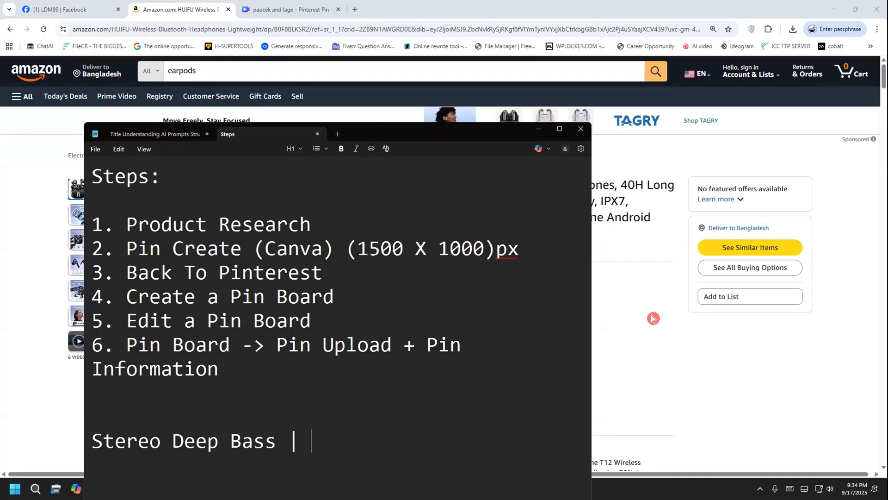
Copy "LED Power Display," from the Amazon product title and paste it after the separator in the Notepad notes
click(653, 318)
drag(492, 201, 595, 196)
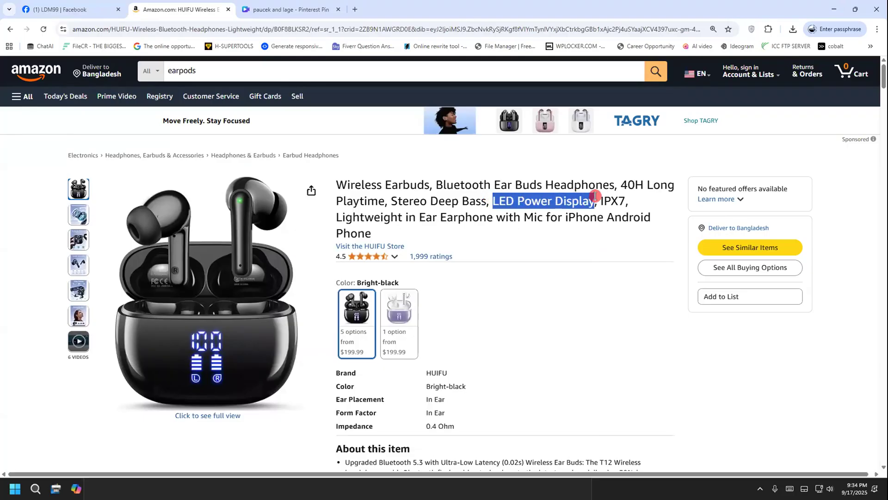
right_click(581, 202)
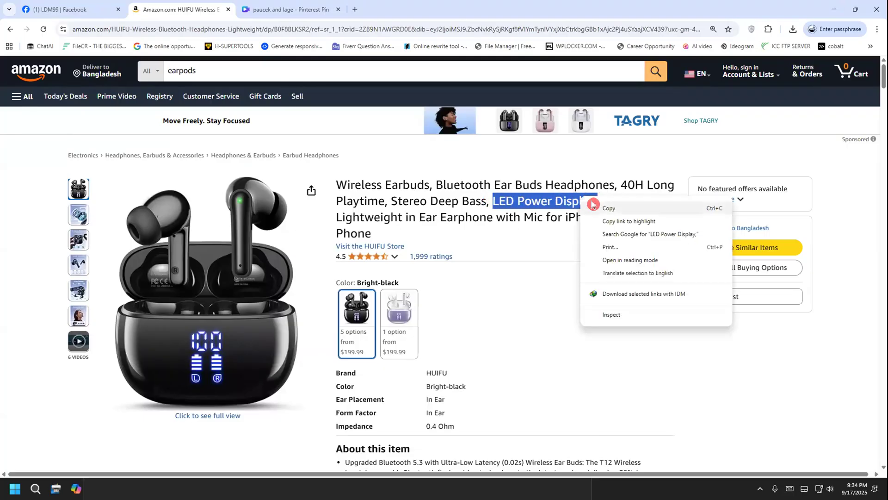
click(607, 208)
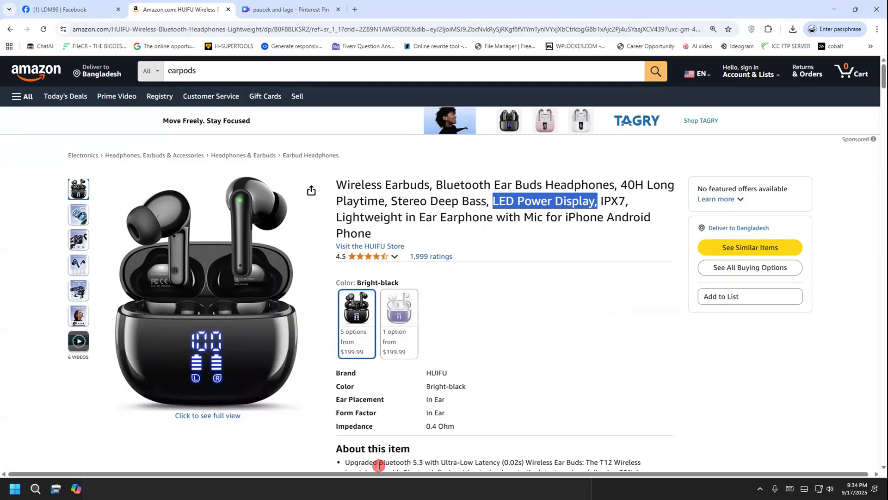
key(alt+Tab)
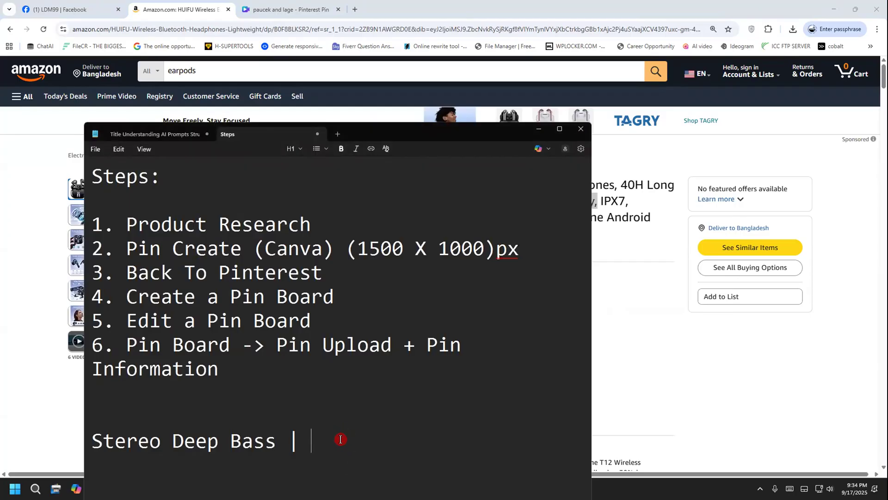
key(ctrl+v)
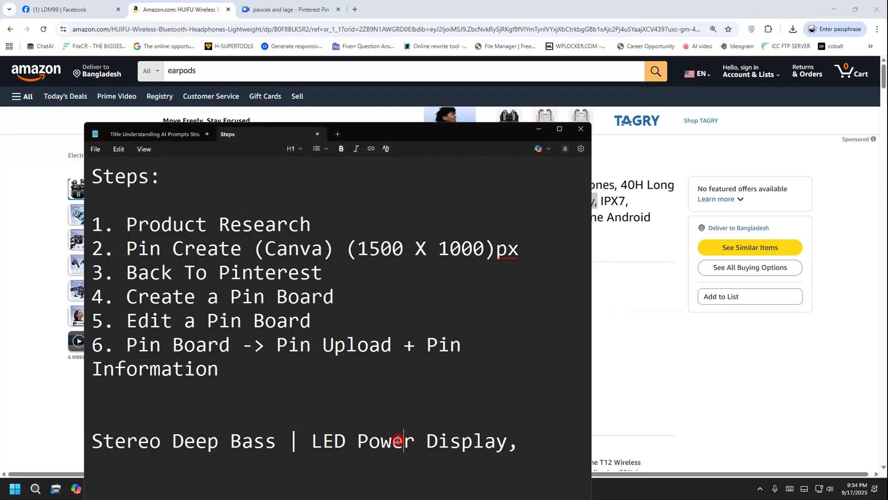
Shorten the pasted feature to "LED Display" and replace its trailing comma with a "|" separator
drag(404, 441, 359, 443)
drag(414, 442, 357, 443)
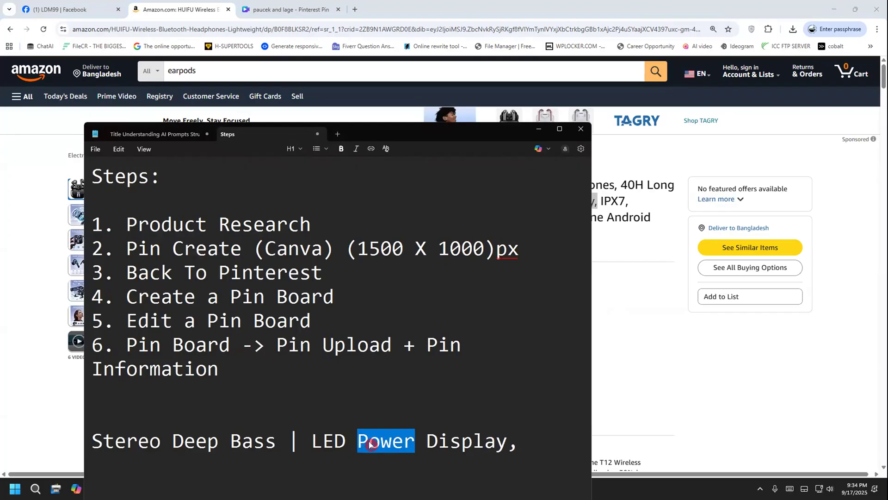
key(BackSpace)
key(BackSpace)
click(455, 445)
key(BackSpace)
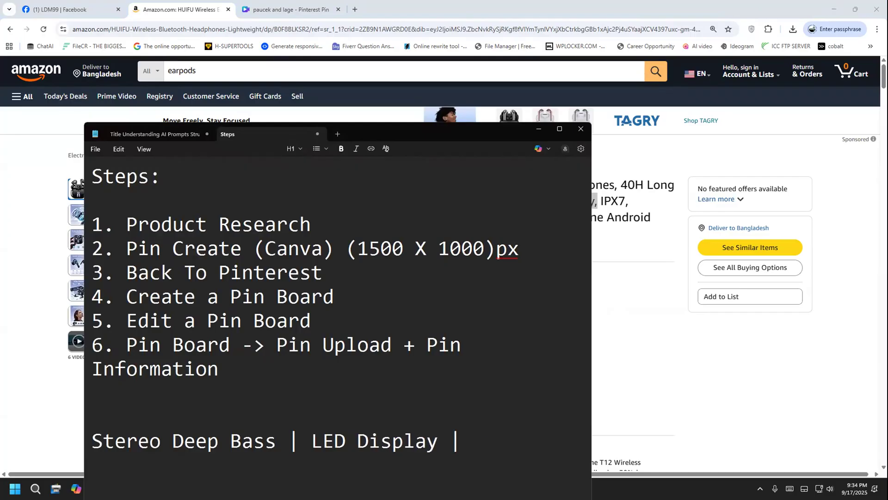
Read the "About this item" bullets on the Amazon product page for another feature to list
click(665, 259)
scroll(611, 263, down, 3)
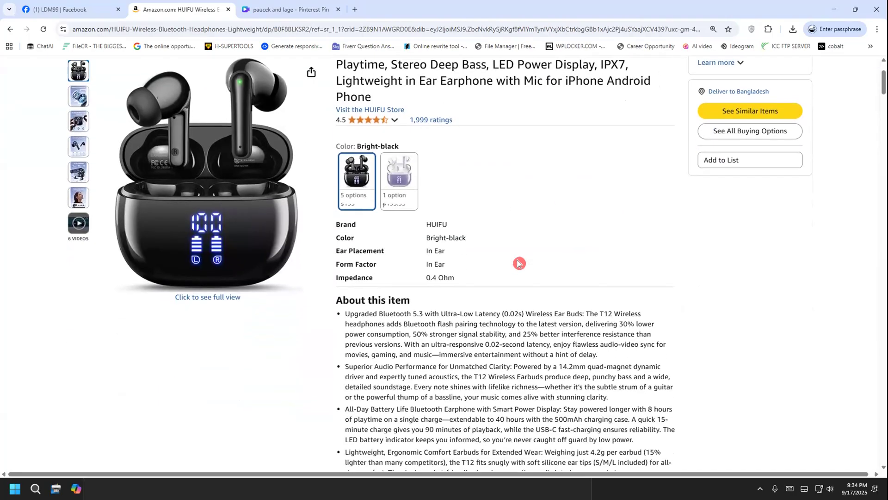
scroll(518, 263, down, 1)
drag(389, 256, 433, 300)
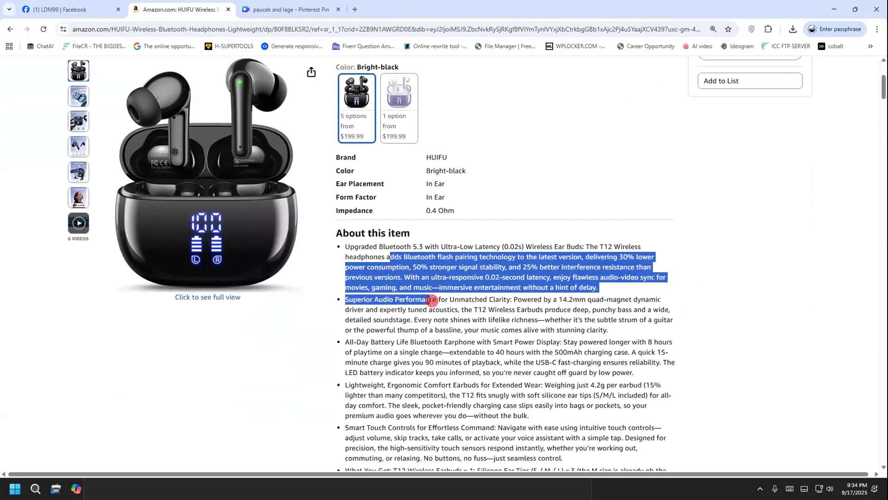
click(460, 362)
scroll(448, 359, down, 1)
drag(420, 235, 489, 322)
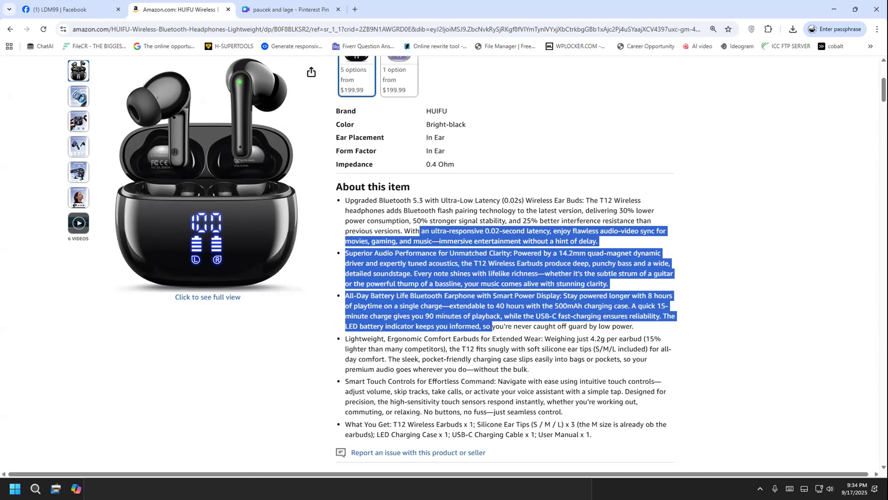
Return to the Notepad notes and add "All Day" after the last separator
key(alt+Tab)
click(483, 444)
text(A)
key(BackSpace)
key(BackSpace)
text(ALl)
key(BackSpace)
key(BackSpace)
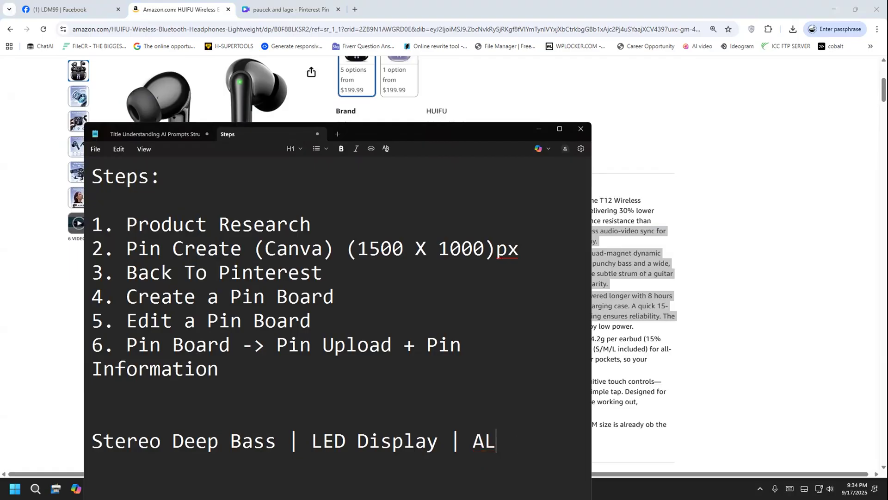
text(ll Day )
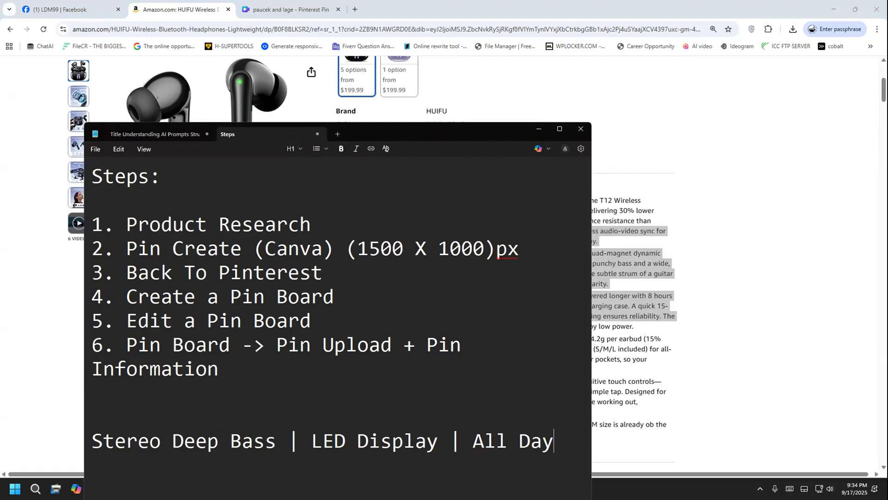
text(B)
Replace "All Day" with "24h battery" at the end of the feature line, then return to the Amazon page
key(BackSpace)
key(BackSpace)
key(BackSpace)
key(BackSpace)
key(BackSpace)
key(BackSpace)
key(BackSpace)
key(BackSpace)
key(BackSpace)
text(24h)
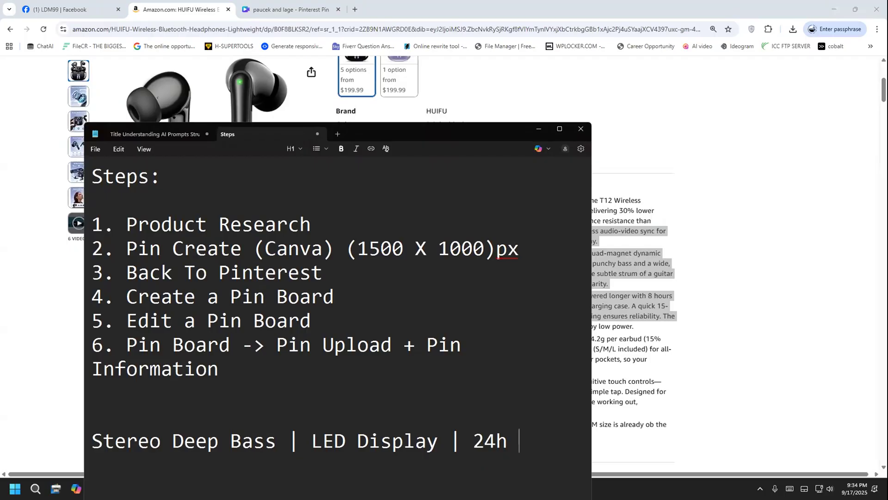
text( battery)
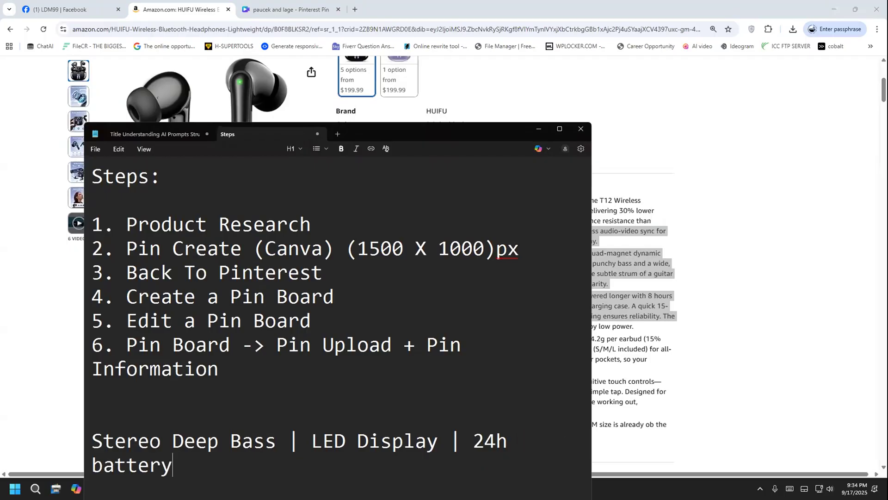
click(677, 344)
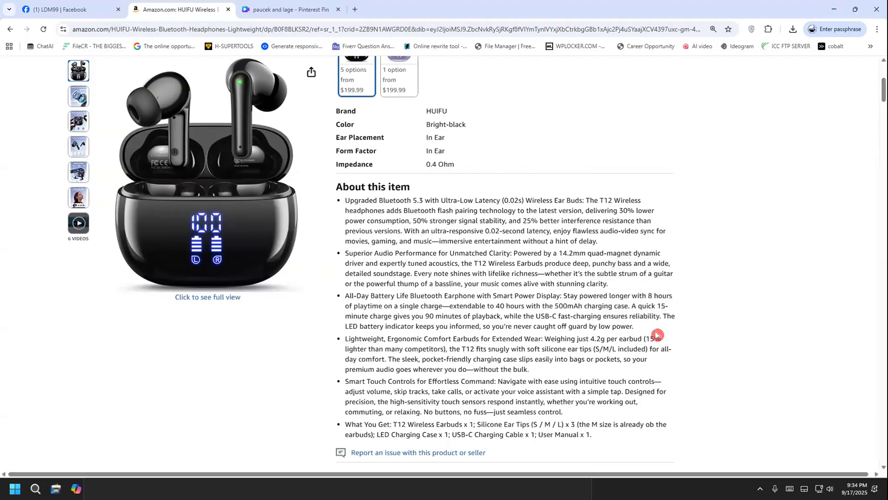
Copy the feature line "Stereo Deep Bass | LED Display | 24h battery" from the Notepad notes
drag(368, 305, 416, 322)
click(416, 321)
click(269, 488)
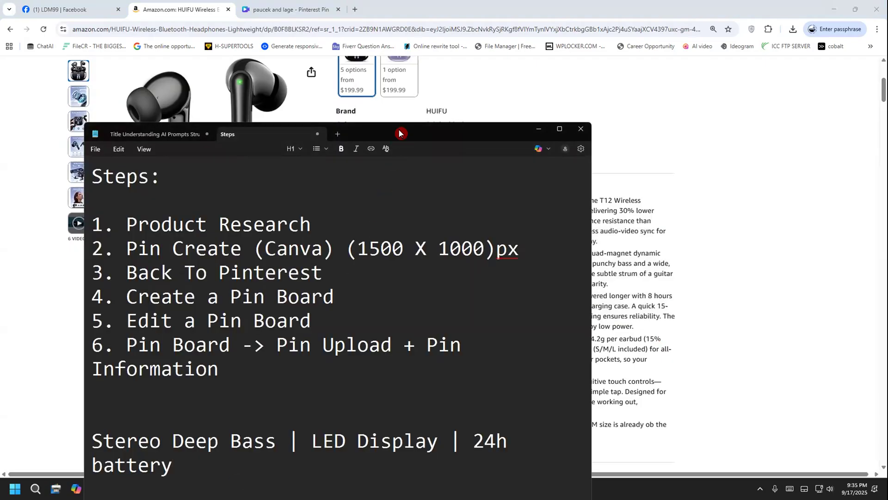
drag(401, 133, 418, 95)
drag(113, 403, 110, 403)
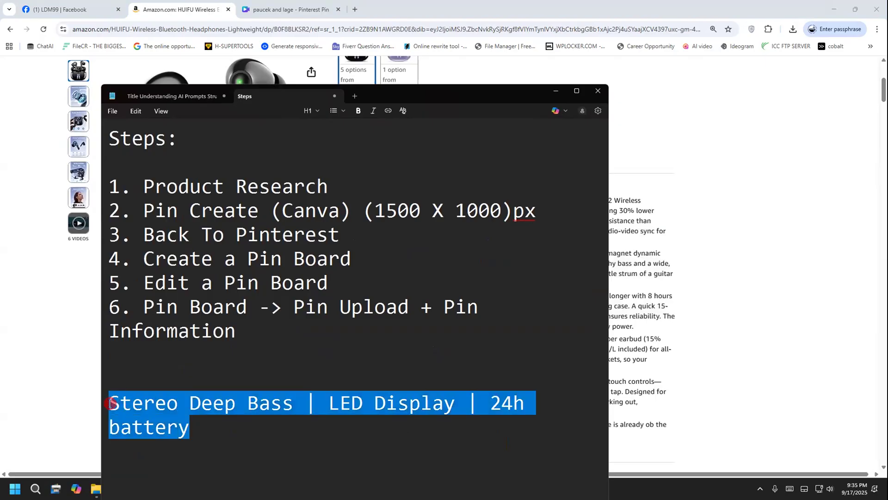
right_click(111, 407)
click(154, 234)
Return to the Canva design and replace the duplicated "HUIFU WIRELESS EARBUDS" text with the copied feature line
click(239, 6)
double_click(386, 189)
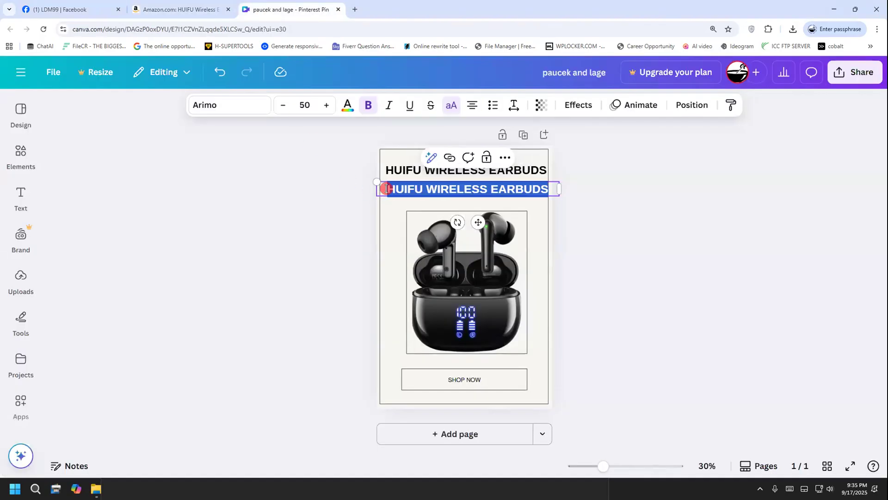
key(ctrl+v)
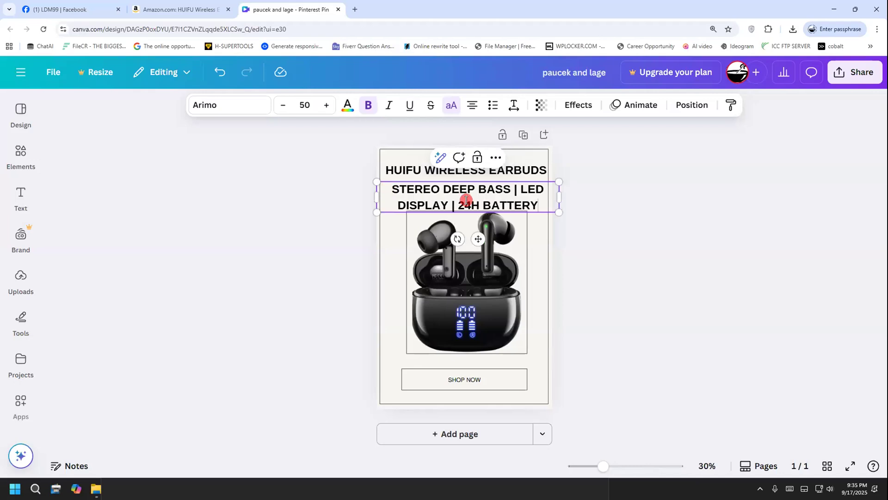
click(591, 218)
Remove the bold formatting from the whole feature text below the heading
click(533, 201)
drag(532, 201, 384, 183)
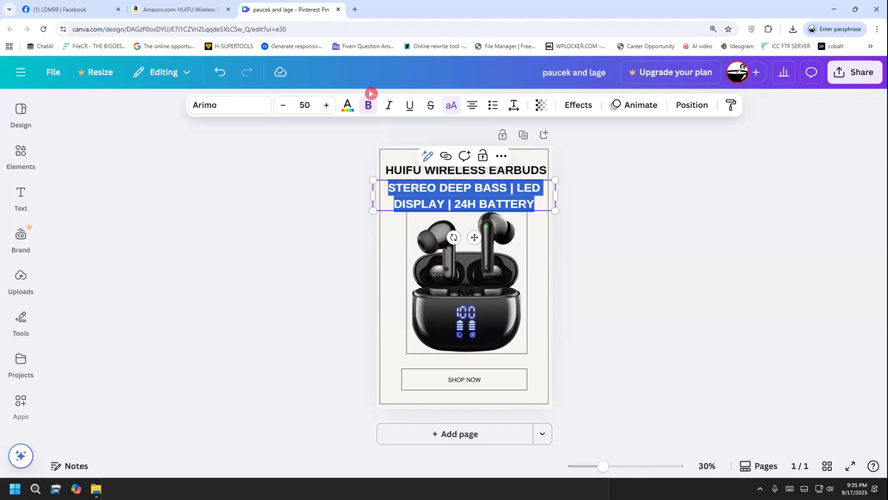
click(368, 105)
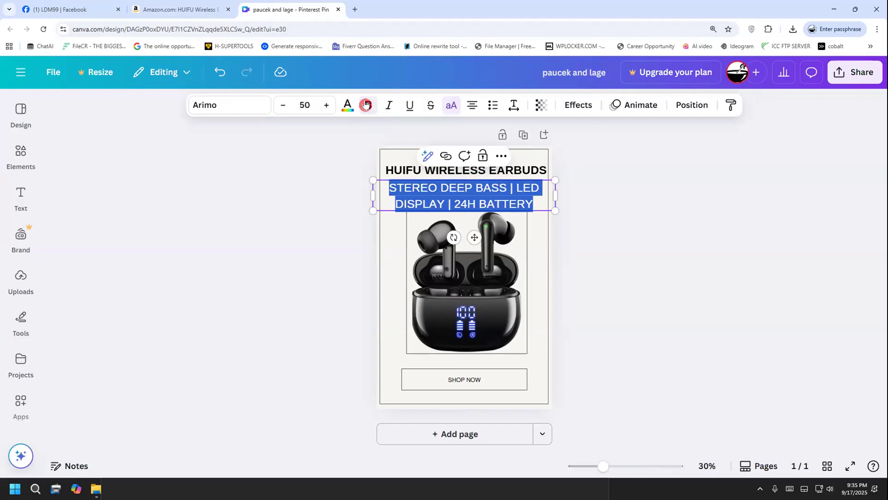
Reduce the font size of the whole feature text to 43
click(279, 106)
click(278, 106)
click(278, 107)
click(278, 107)
click(278, 107)
click(278, 107)
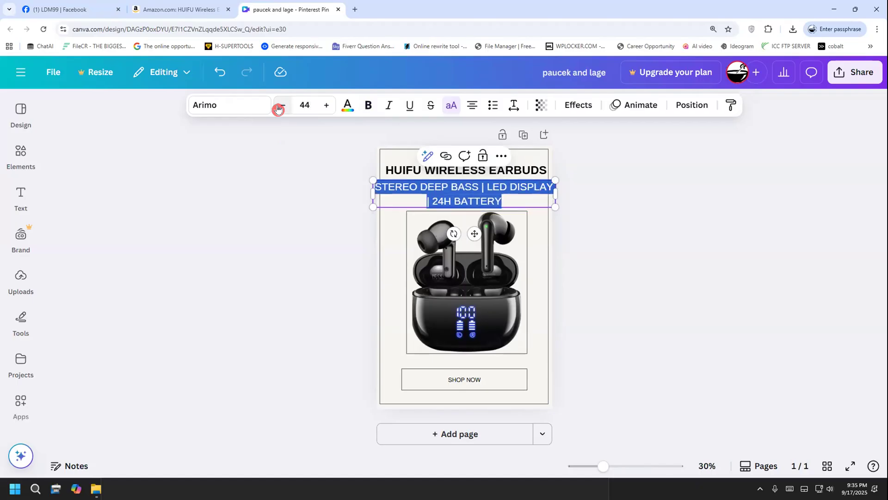
click(538, 202)
drag(508, 201, 377, 186)
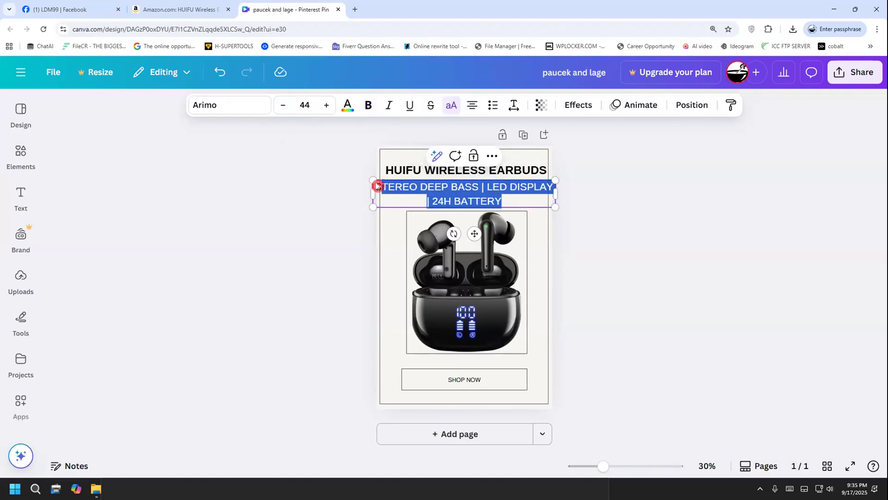
click(282, 105)
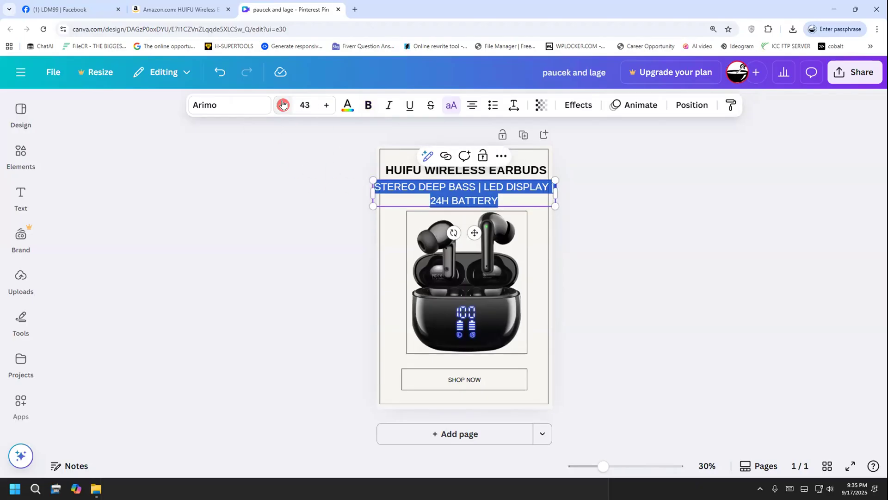
Insert a line break before "LED DISPLAY" so the feature text continues on a second line after the first separator
click(324, 214)
click(477, 199)
click(481, 189)
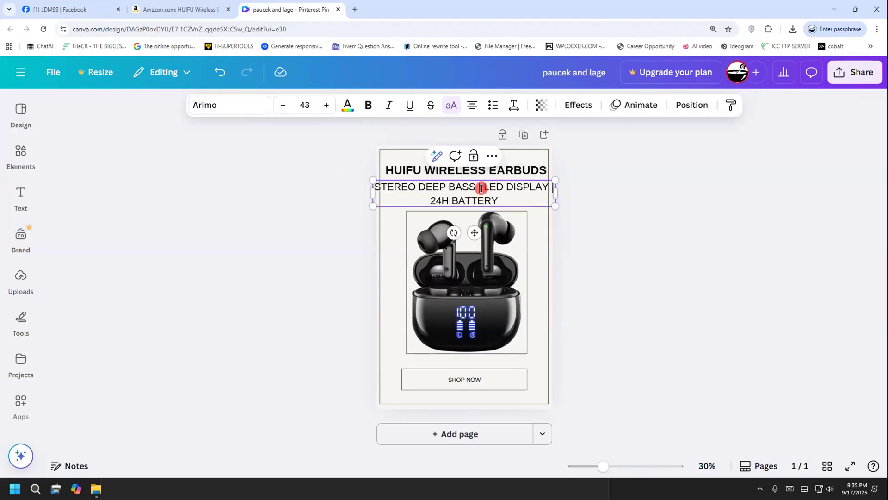
key(Return)
click(571, 225)
Reduce the two-line feature text's font size to 41
click(510, 199)
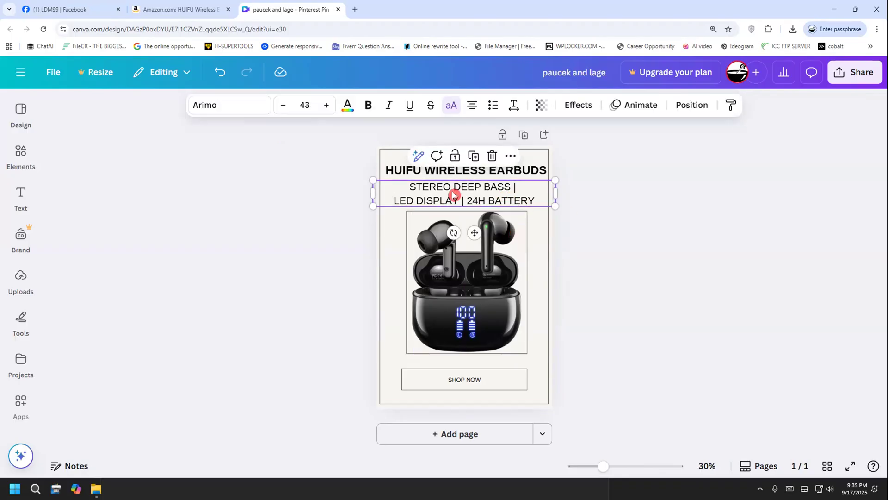
click(282, 106)
click(283, 106)
click(304, 105)
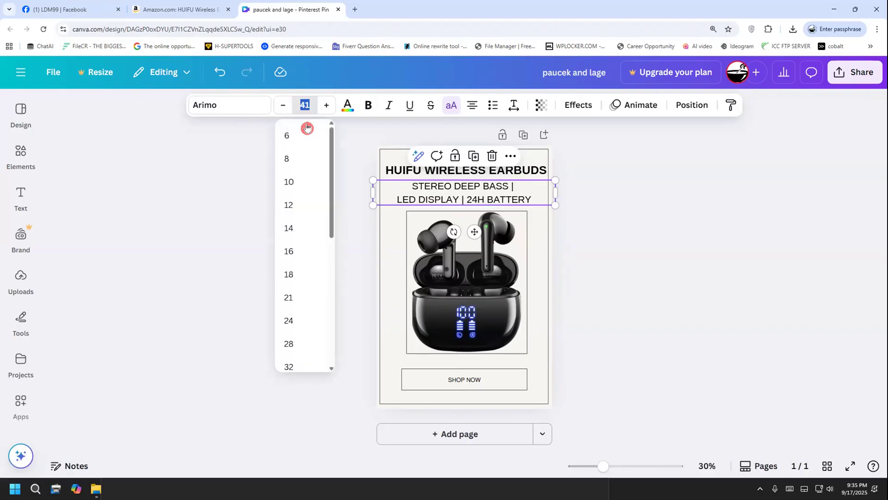
click(591, 269)
Try other alignments for the feature text and set it back to centred
click(505, 198)
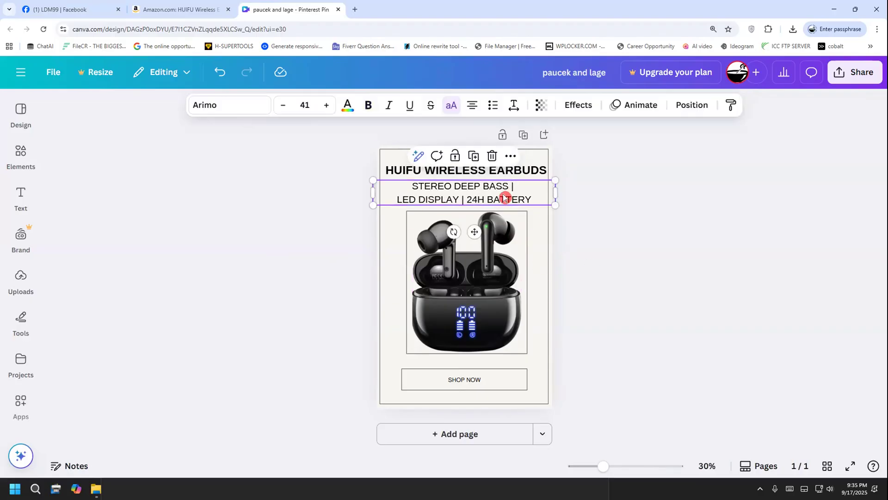
click(473, 109)
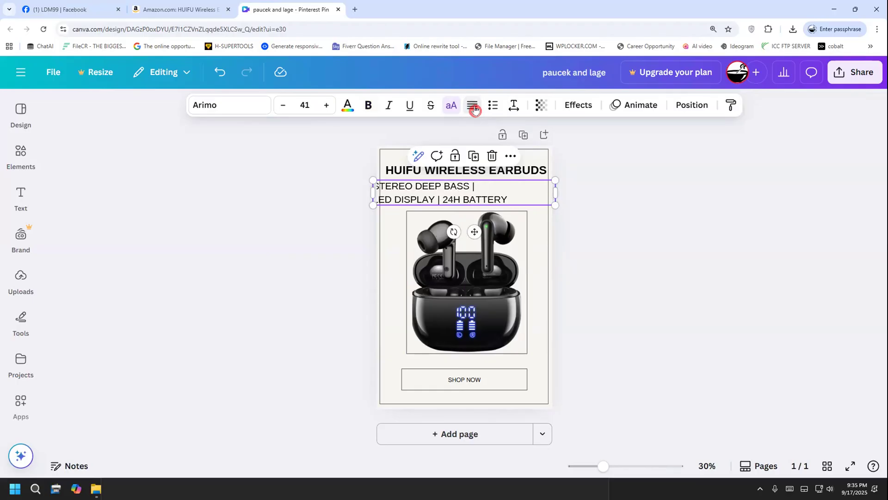
click(473, 108)
click(473, 108)
click(587, 224)
Shift the feature text slightly to the right and tighten its line spacing to 1.05
click(484, 201)
drag(483, 200, 486, 201)
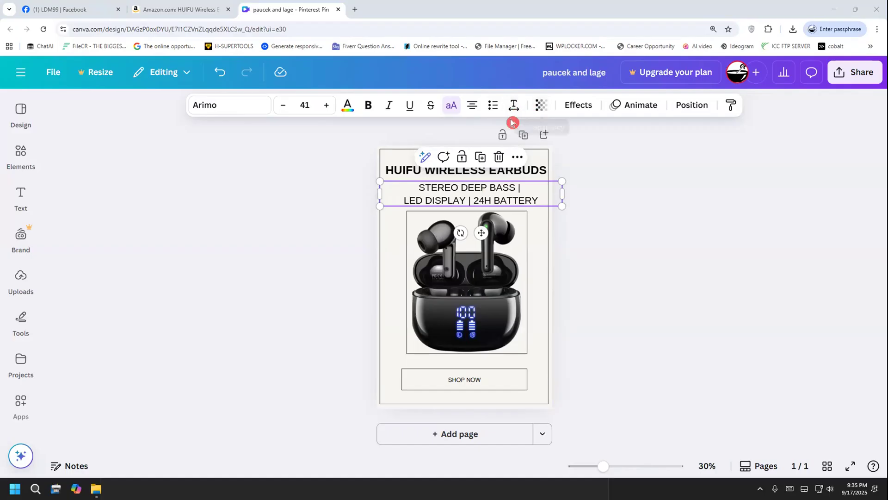
click(513, 107)
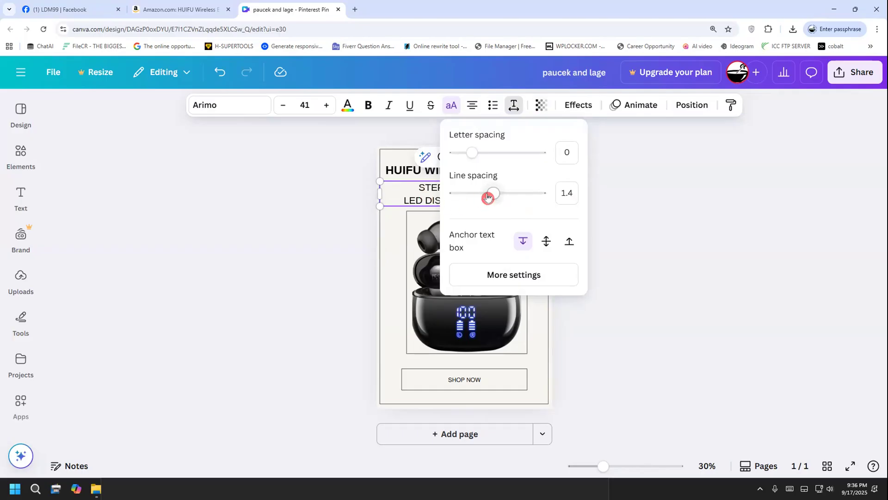
drag(492, 197, 477, 196)
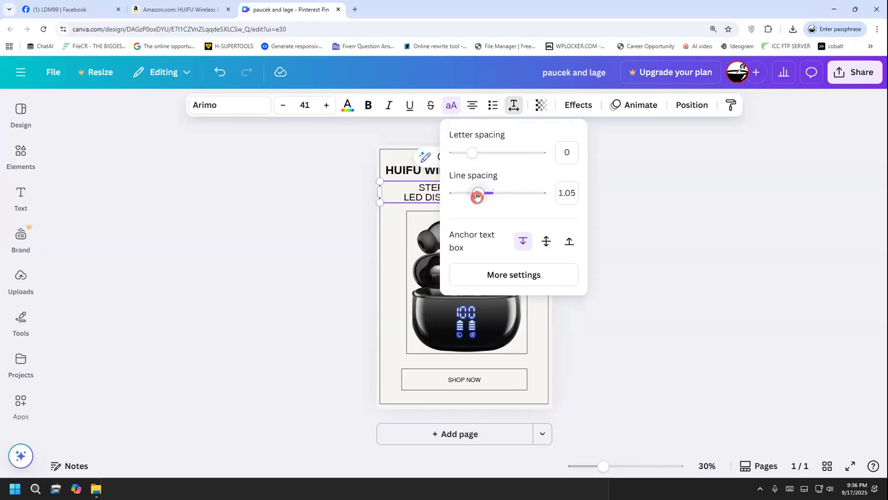
click(444, 200)
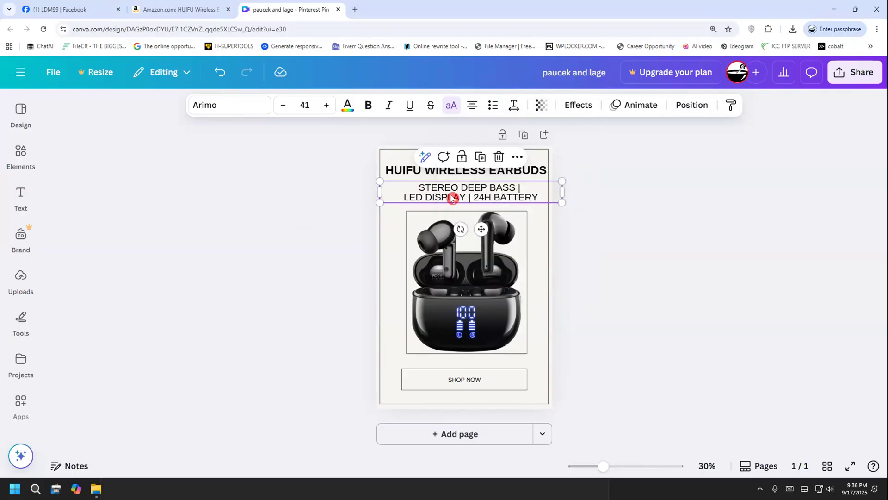
click(594, 215)
Fine-tune the vertical position of the "HUIFU WIRELESS EARBUDS" heading by moving it slightly down towards the feature text
click(504, 174)
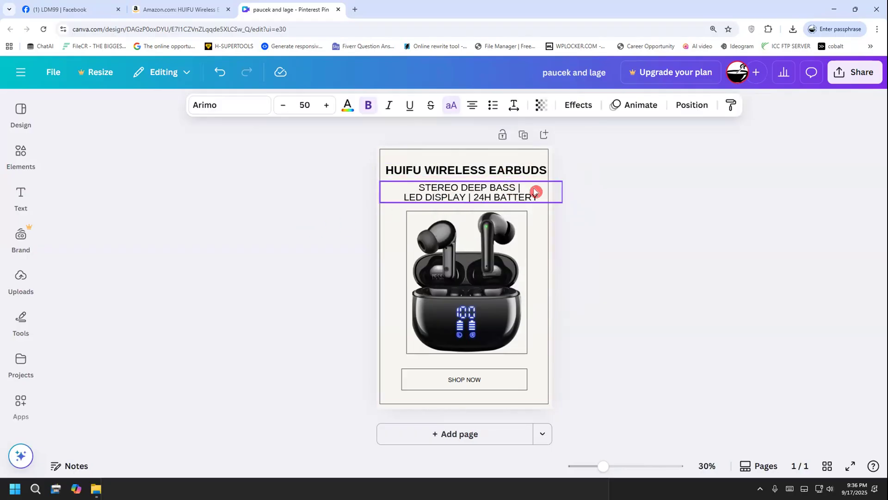
click(511, 170)
click(579, 197)
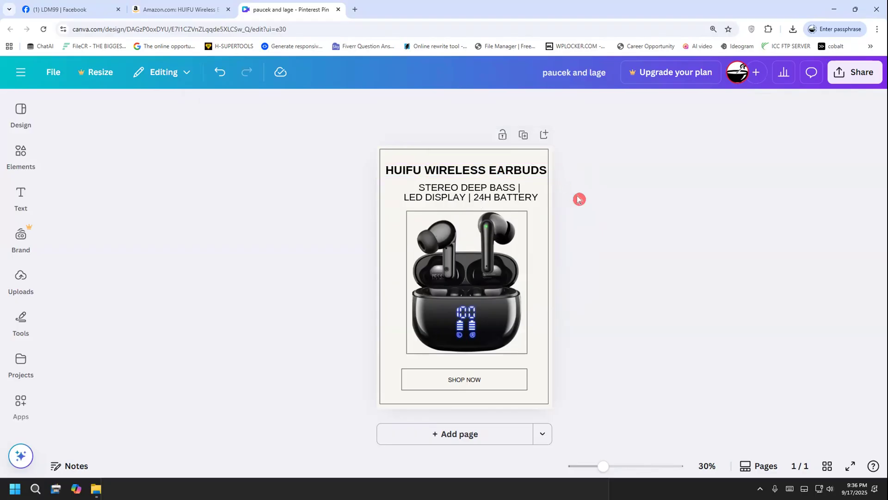
click(535, 178)
click(490, 199)
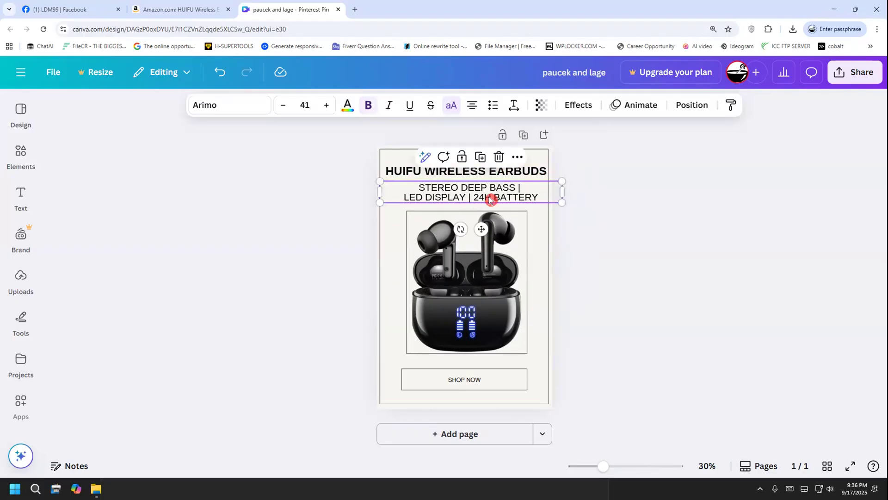
drag(489, 197, 489, 195)
click(598, 239)
Move the feature text slightly left and nudge it up to centre it between the heading and the earbuds image
scroll(578, 261, up, 2)
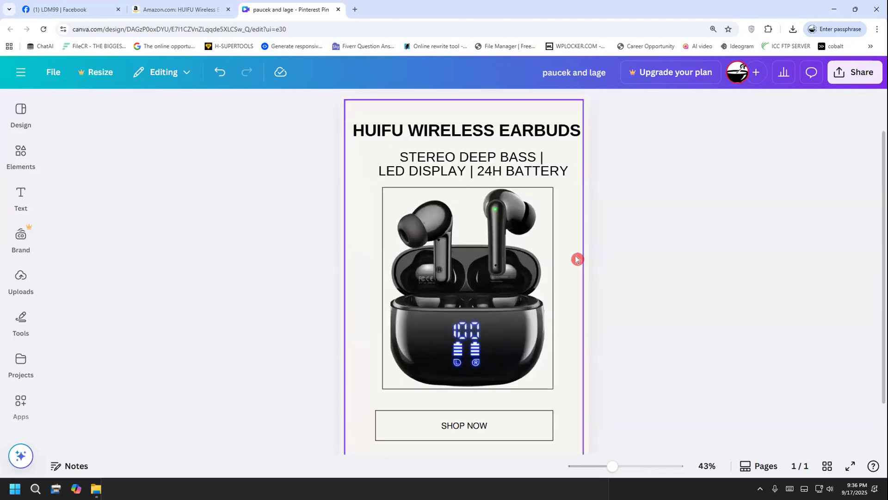
scroll(577, 258, up, 3)
scroll(573, 236, up, 2)
click(567, 238)
drag(567, 239, 561, 235)
click(652, 283)
click(565, 253)
key(Up)
key(Up)
key(Up)
key(Up)
click(716, 266)
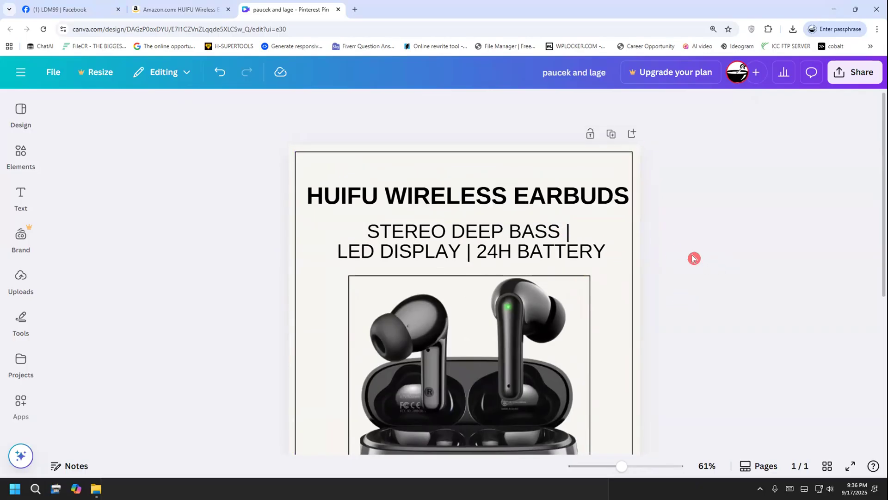
Open the button label under the earbuds image for editing, with the text cursor before "SHOP NOW"
scroll(694, 252, down, 2)
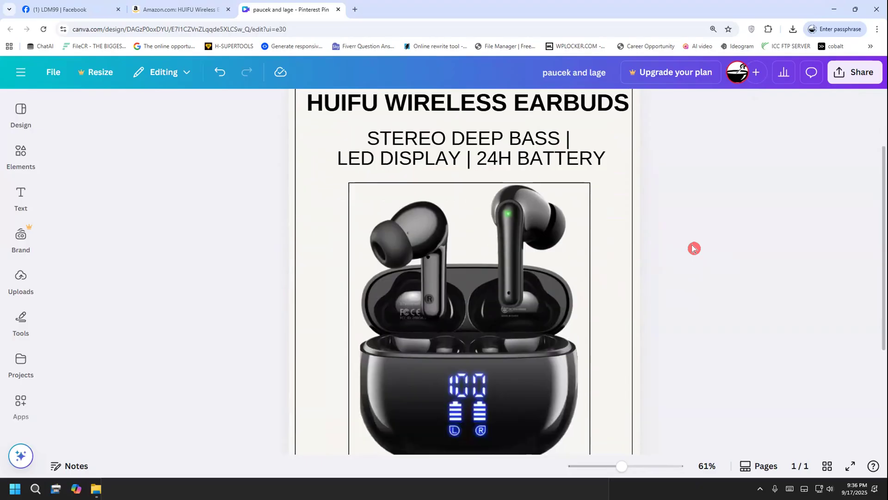
scroll(693, 249, down, 4)
scroll(694, 248, up, 5)
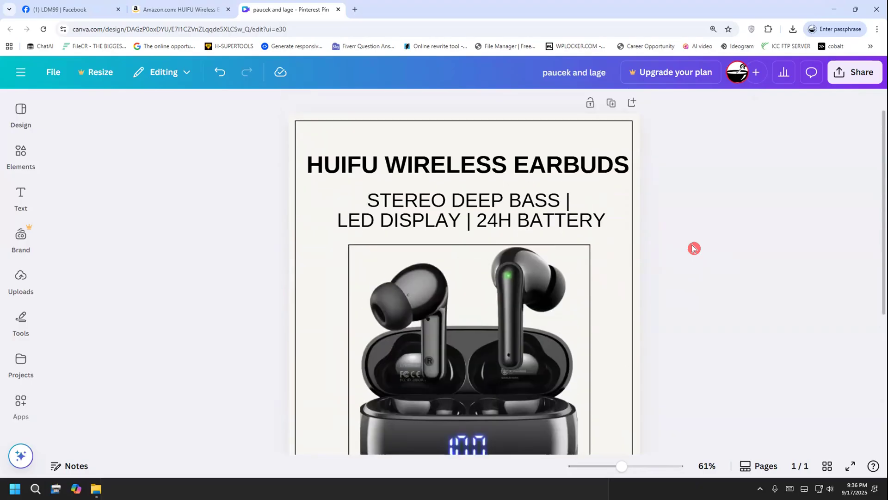
scroll(694, 250, down, 5)
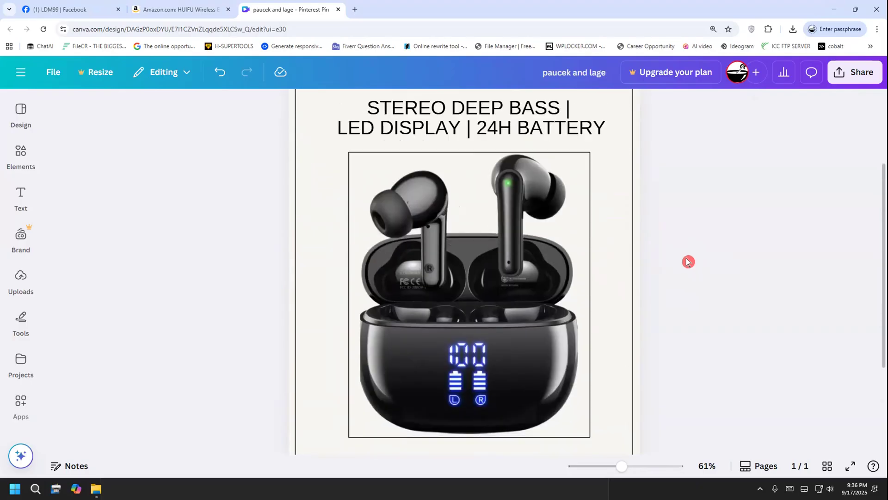
click(495, 350)
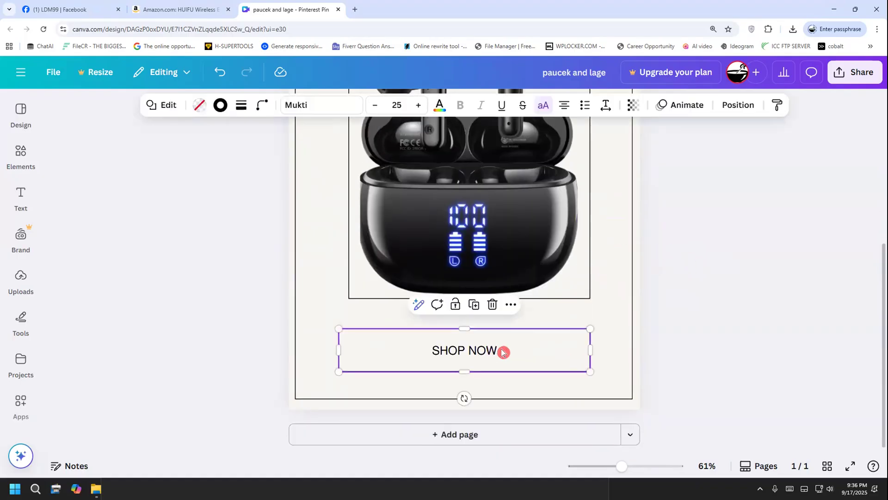
drag(497, 349, 311, 444)
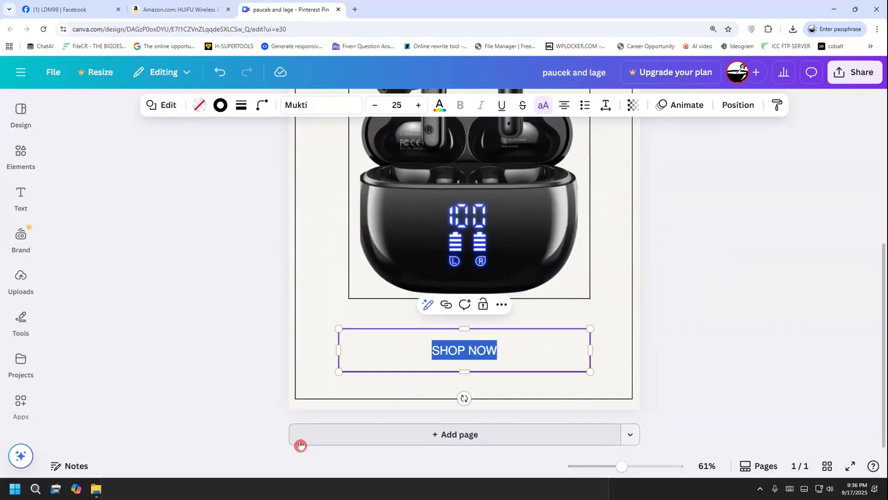
click(431, 350)
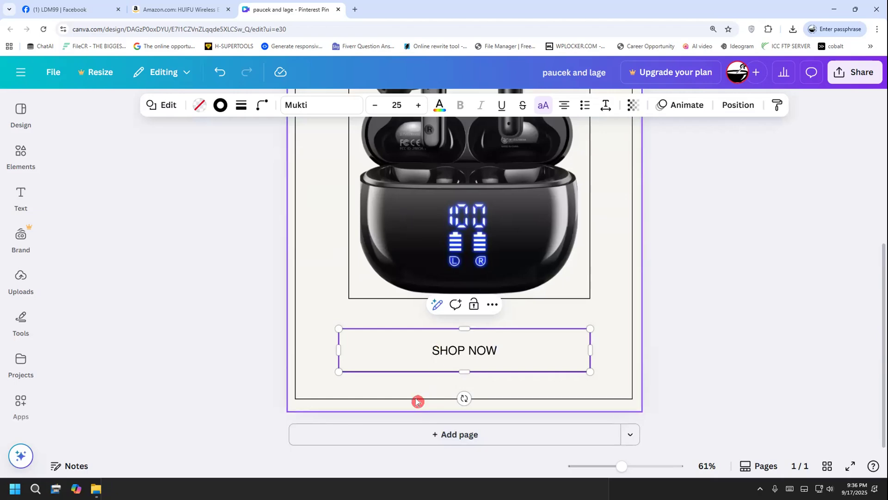
Check the earbuds' price on the Amazon product page and return to the Canva design
click(131, 7)
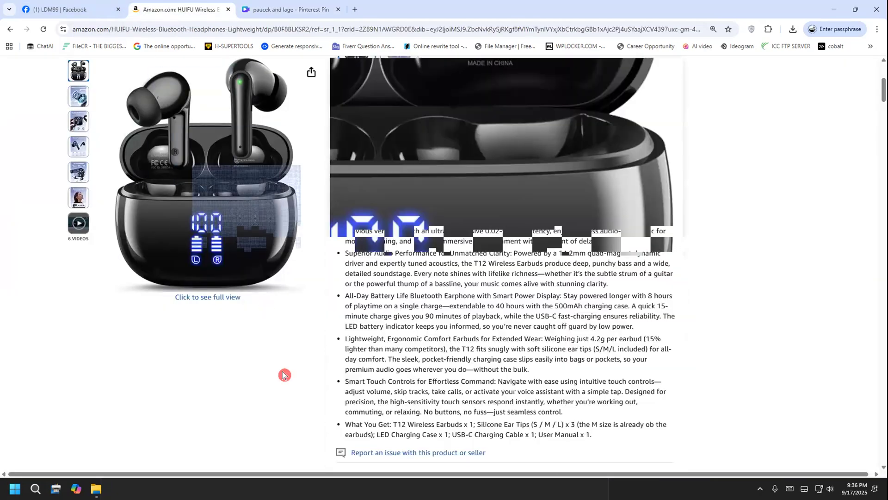
scroll(283, 374, up, 6)
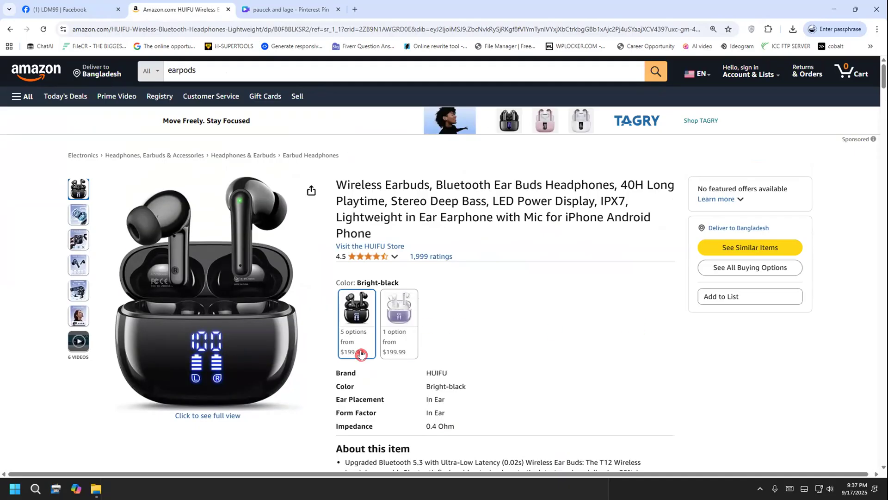
click(289, 7)
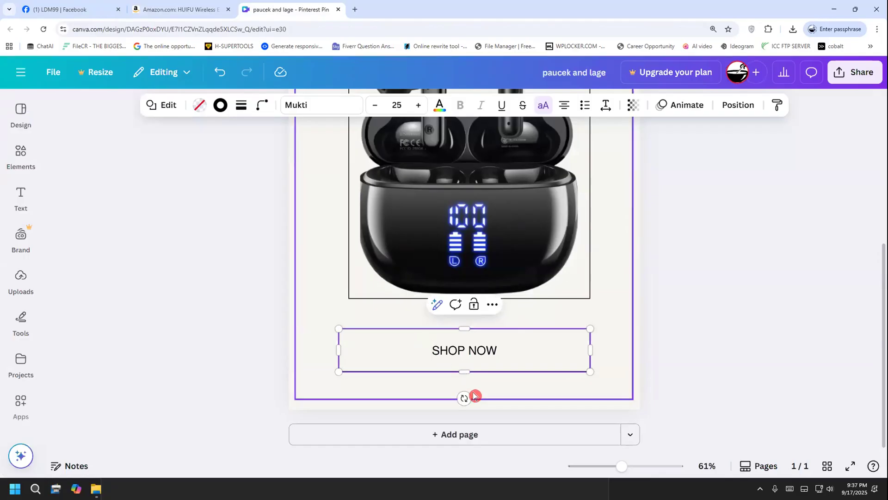
text($1)
key(BackSpace)
key(BackSpace)
text(1)
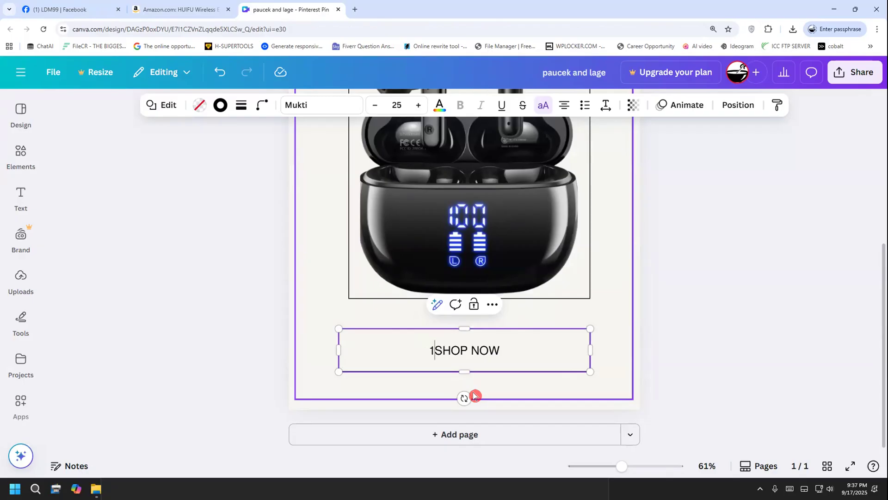
key(BackSpace)
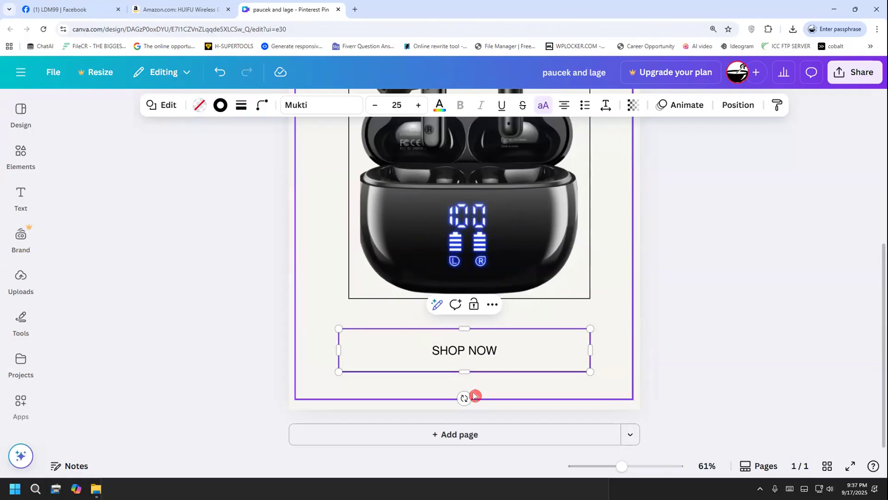
text($1)
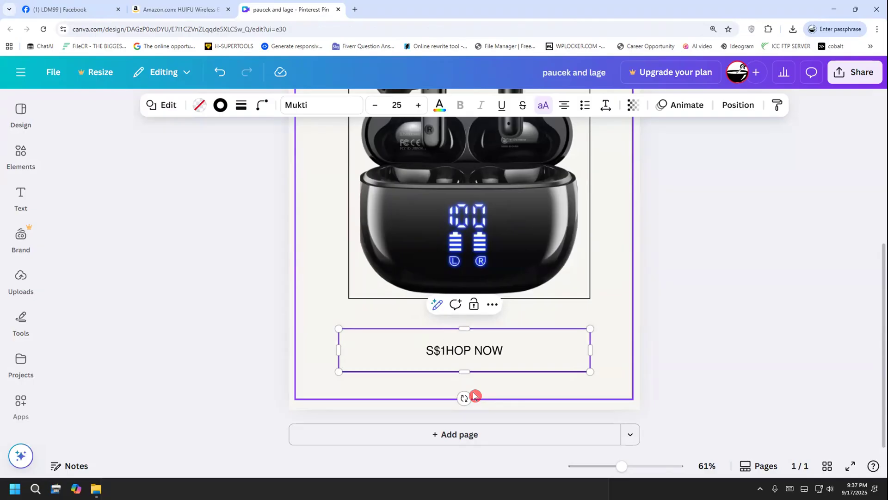
key(BackSpace)
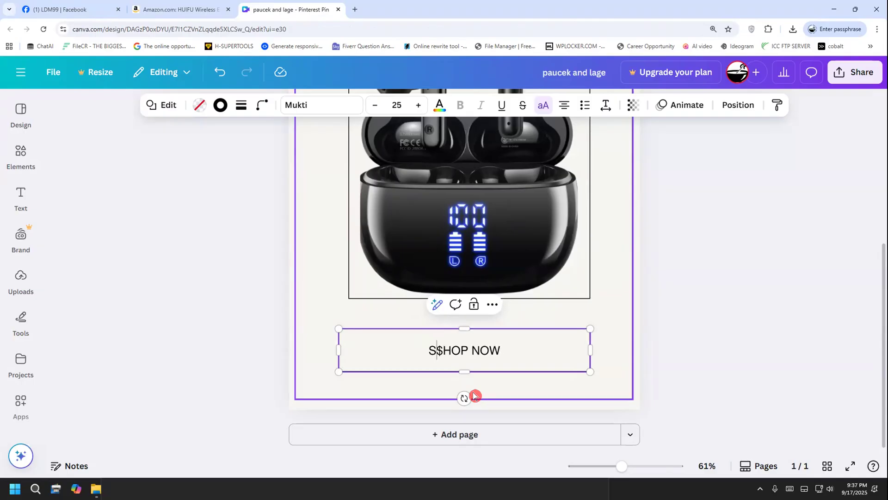
key(BackSpace)
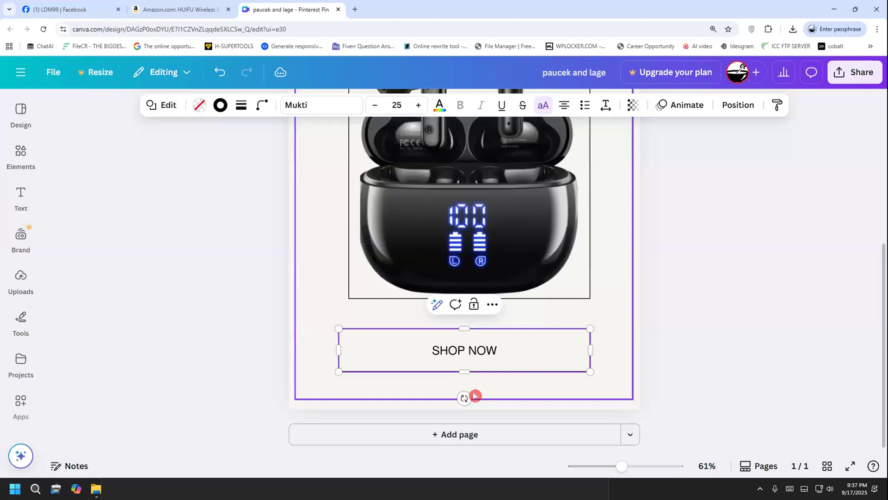
Insert "$199.00" and a vertical bar separator before "SHOP NOW" in the button label
text($199)
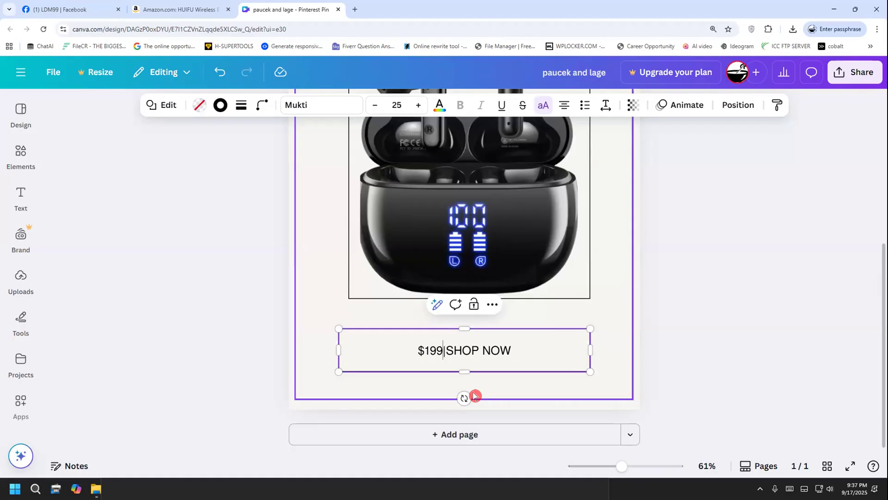
text(.00)
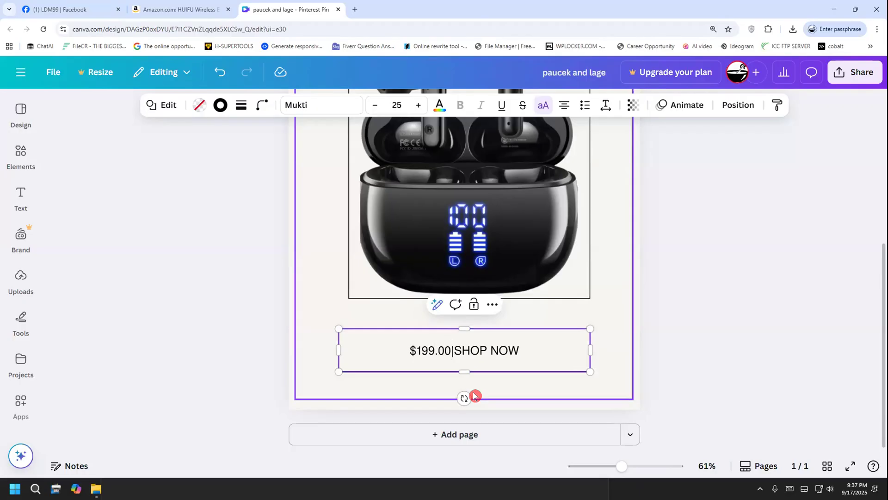
drag(520, 350, 394, 351)
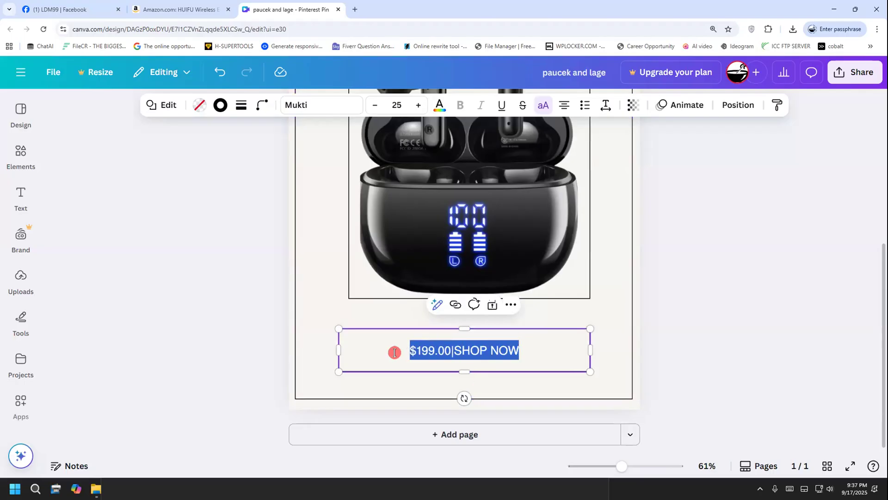
click(451, 348)
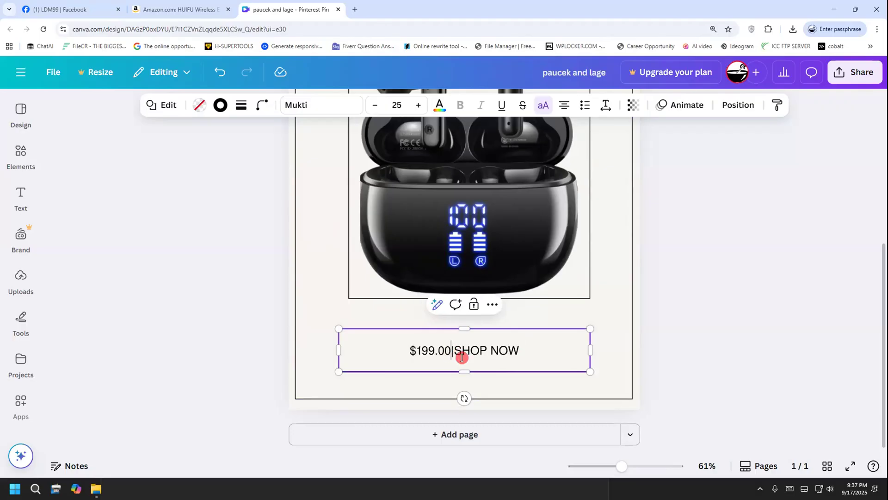
click(457, 347)
Increase the font size of the whole "$199.00 | SHOP NOW" button label to 48 and deselect it
drag(523, 350, 401, 349)
click(419, 106)
click(419, 106)
click(420, 105)
click(420, 106)
click(420, 106)
click(420, 106)
click(420, 106)
click(420, 106)
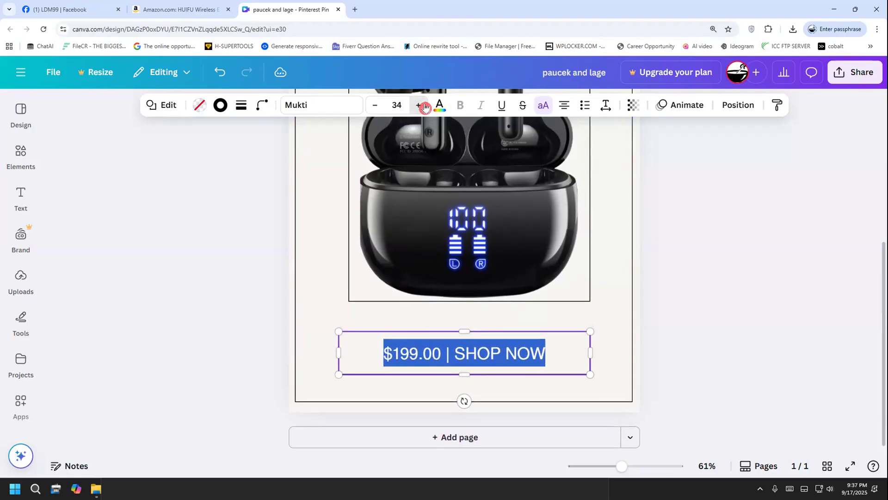
click(420, 106)
click(420, 106)
click(420, 106)
click(423, 107)
click(423, 106)
click(424, 106)
click(423, 106)
double_click(423, 106)
click(423, 106)
click(423, 106)
click(423, 106)
click(423, 106)
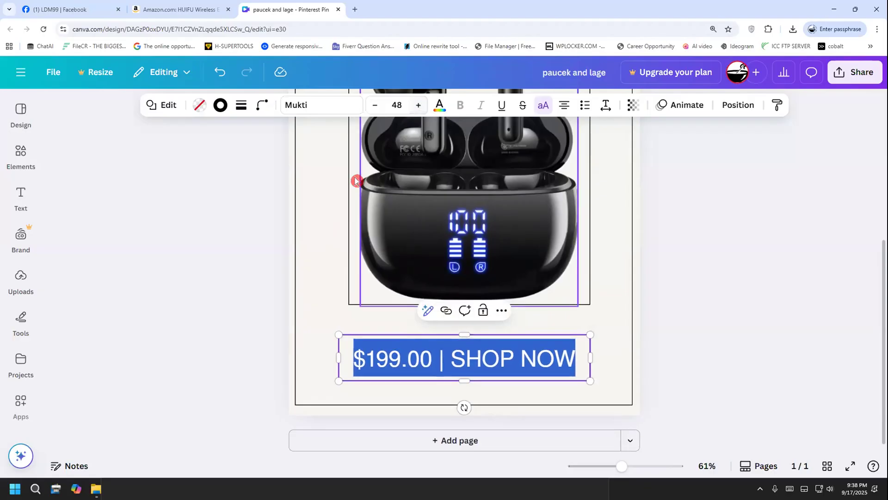
click(208, 301)
scroll(208, 340, up, 3)
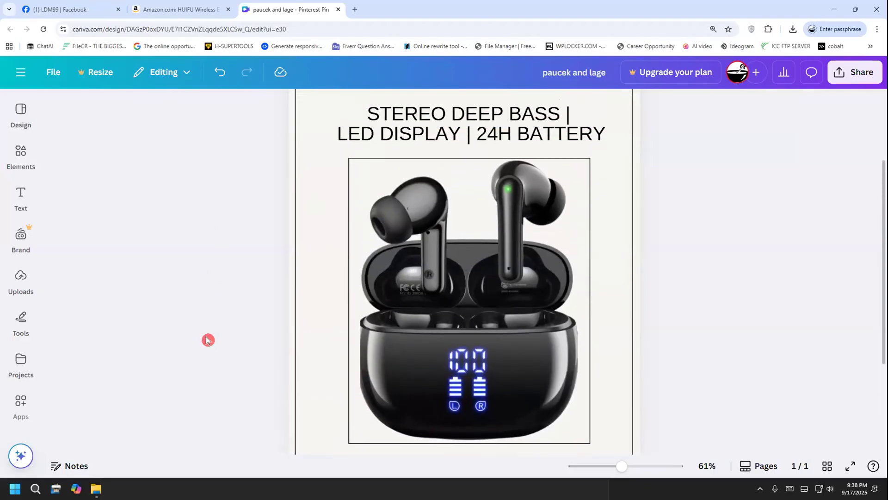
scroll(208, 340, down, 5)
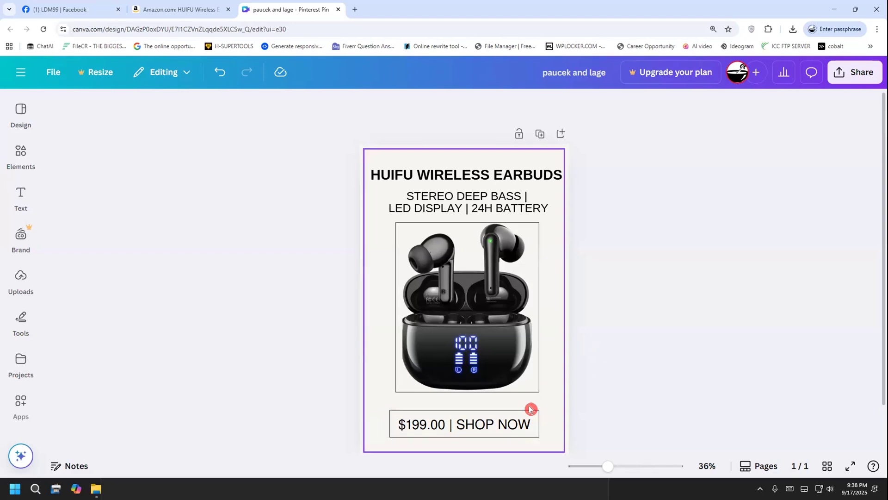
Try the grey photo colour and the default light gray (#d9d9d9) as the page background
click(561, 358)
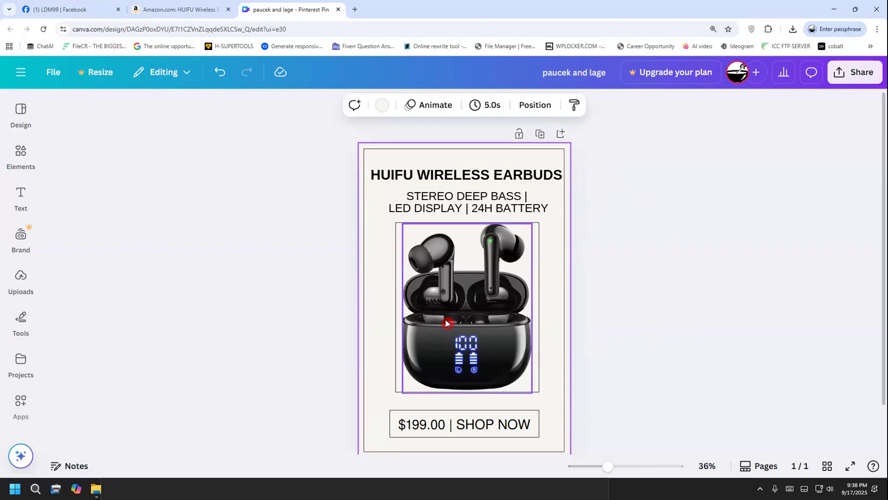
drag(436, 351, 460, 324)
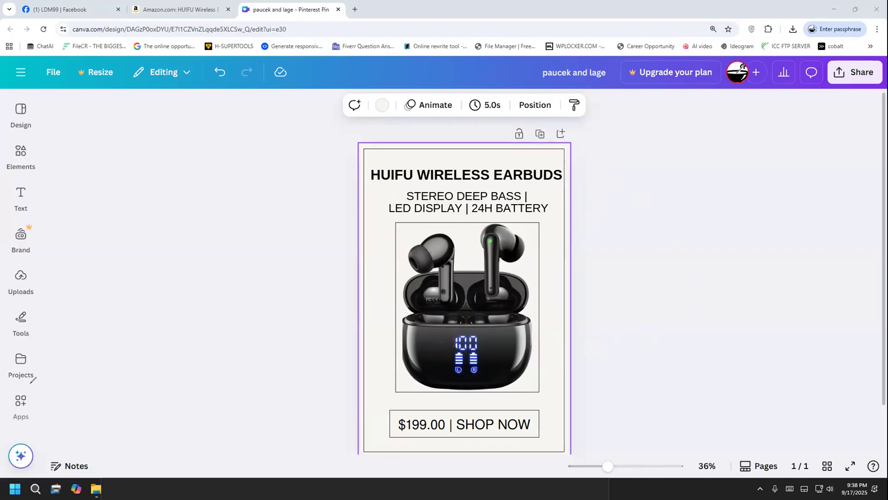
click(382, 105)
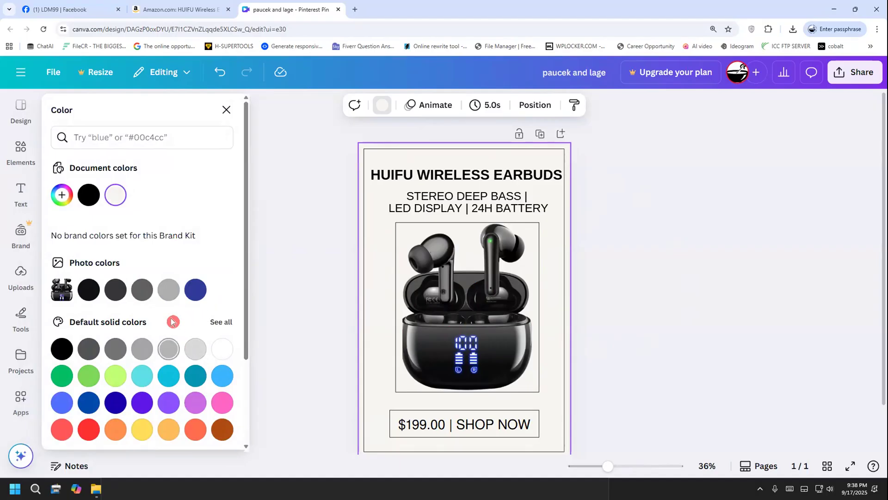
click(171, 296)
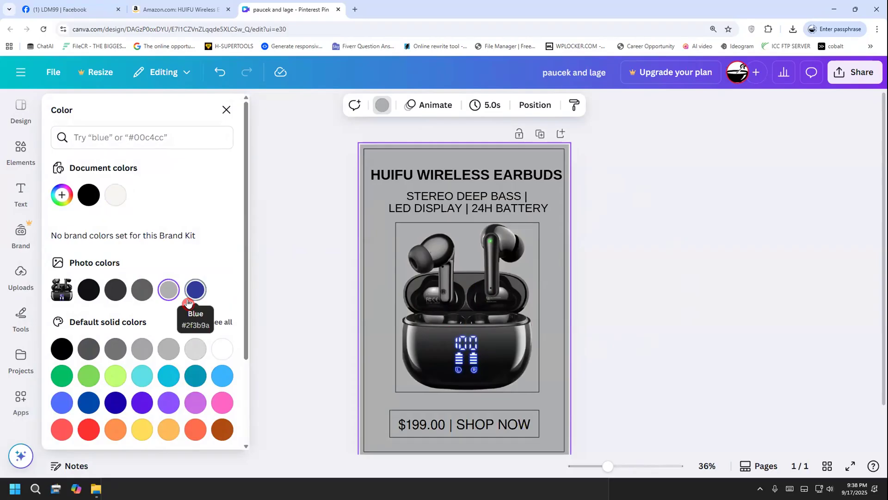
click(196, 347)
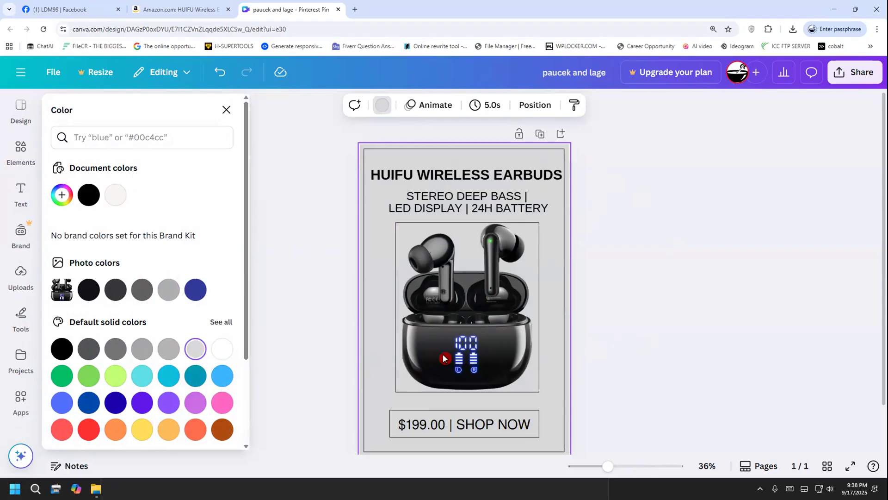
Try a light blue page background and switch it back to light gray (#d9d9d9)
scroll(331, 381, down, 2)
scroll(331, 380, up, 2)
click(233, 376)
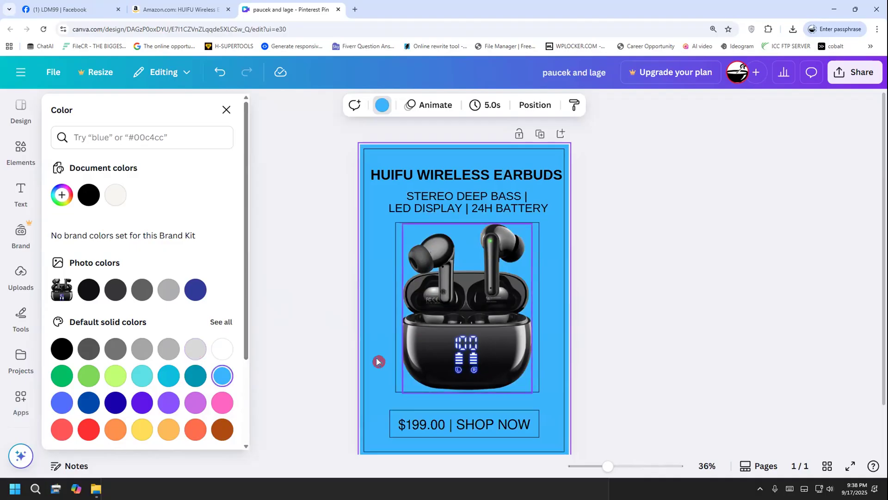
click(195, 351)
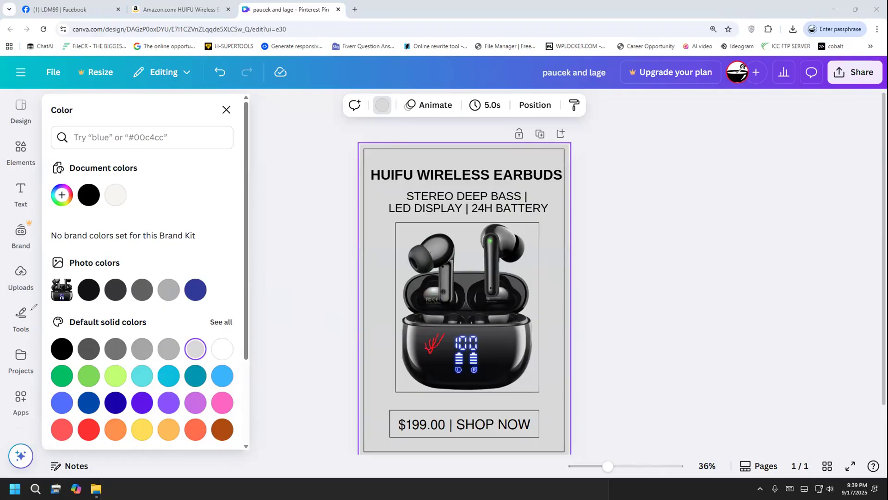
Mix a custom solid grey for the page background, trying #E0E0E0 and settling on #D0D0D0, and deselect the page
click(30, 380)
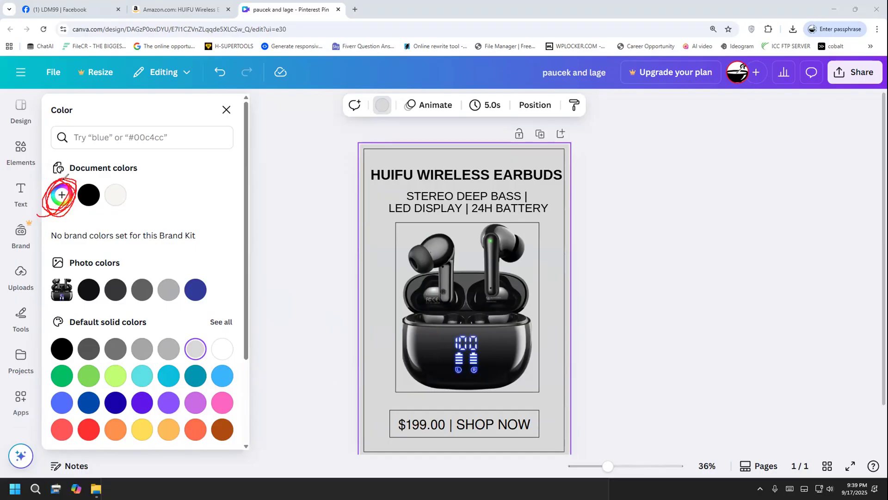
click(51, 300)
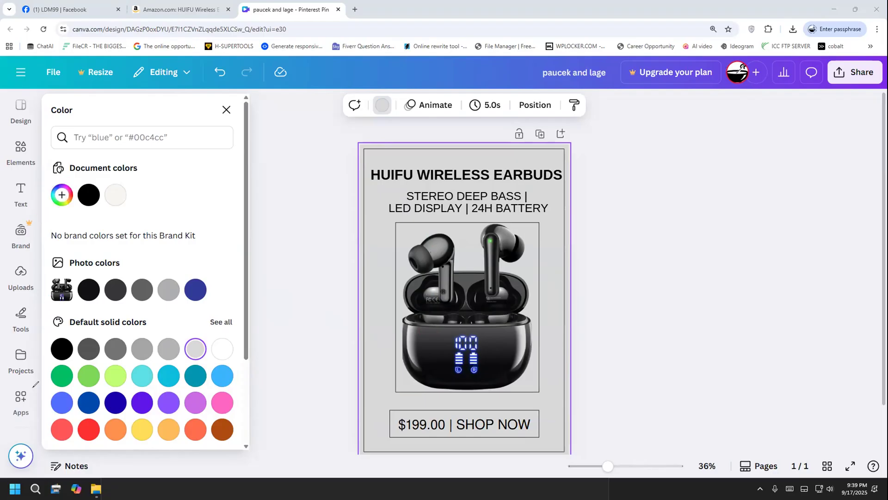
click(61, 194)
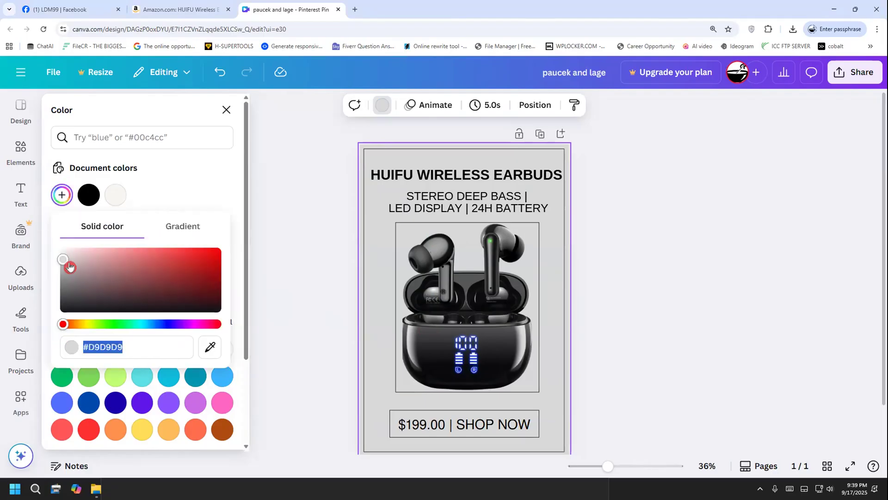
mouse_move(64, 264)
mouse_down()
mouse_move(69, 255)
mouse_move(58, 259)
mouse_up()
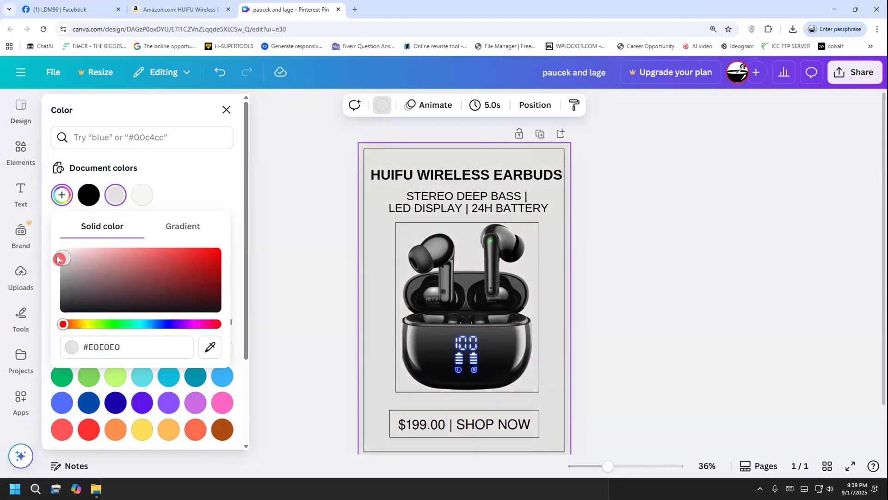
mouse_move(58, 259)
mouse_down()
mouse_move(69, 254)
mouse_move(59, 250)
mouse_move(59, 262)
mouse_up()
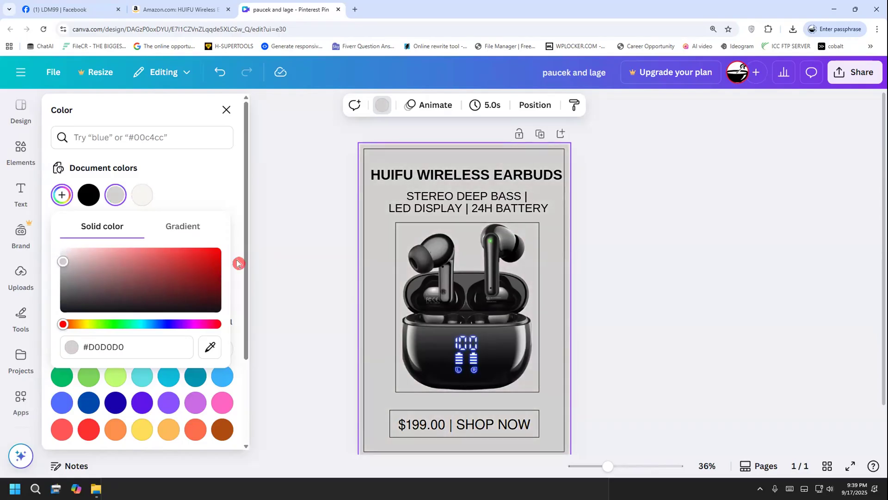
click(267, 260)
click(461, 206)
click(634, 288)
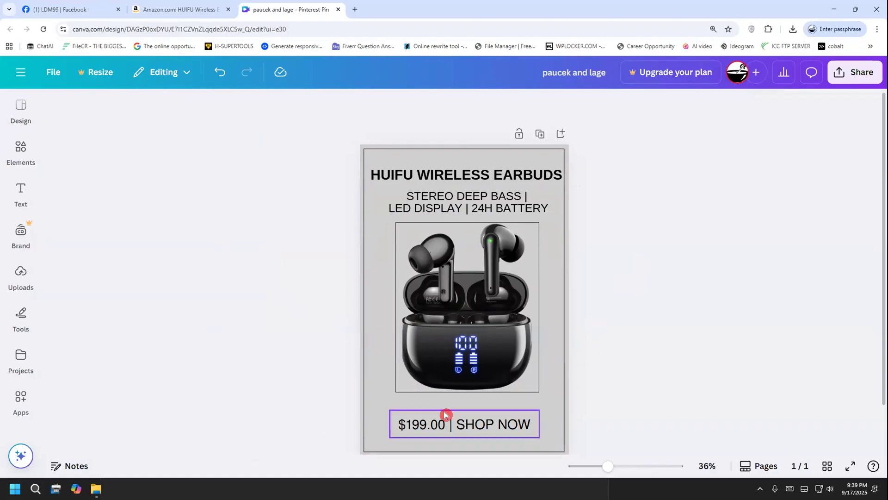
Lighten the page background to the custom solid colour #F0F0F0 and deselect the page
click(435, 428)
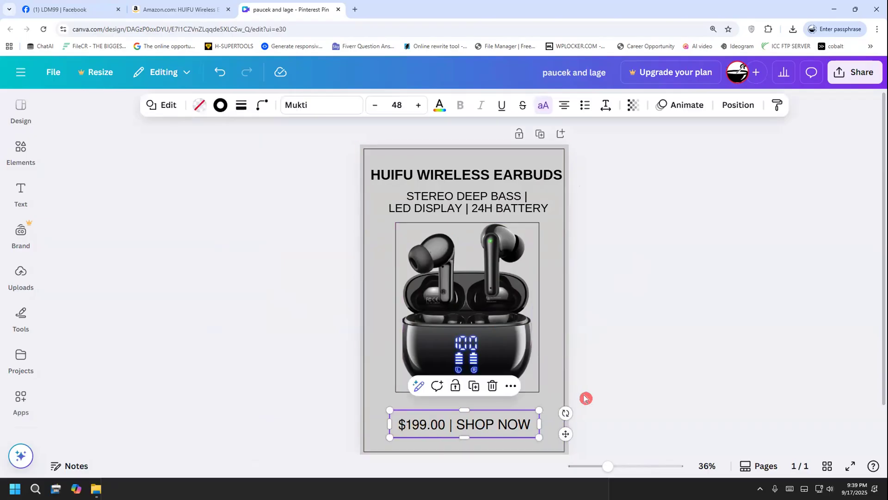
click(520, 269)
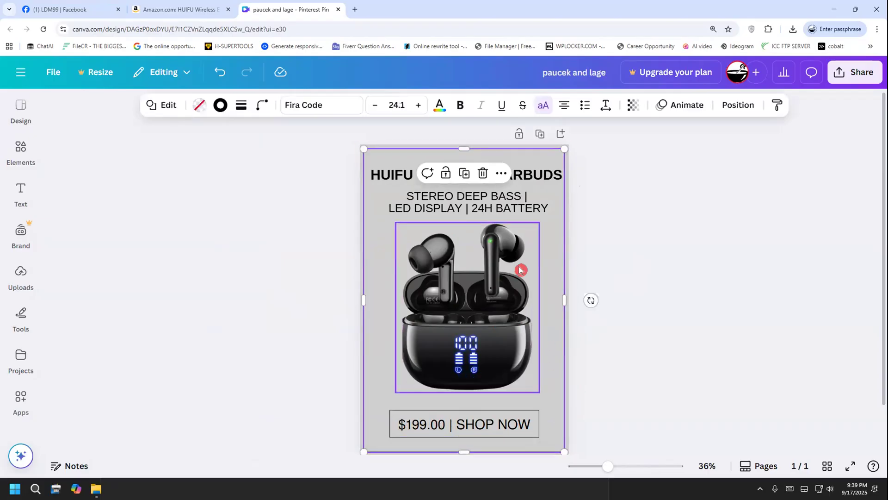
click(357, 210)
click(362, 207)
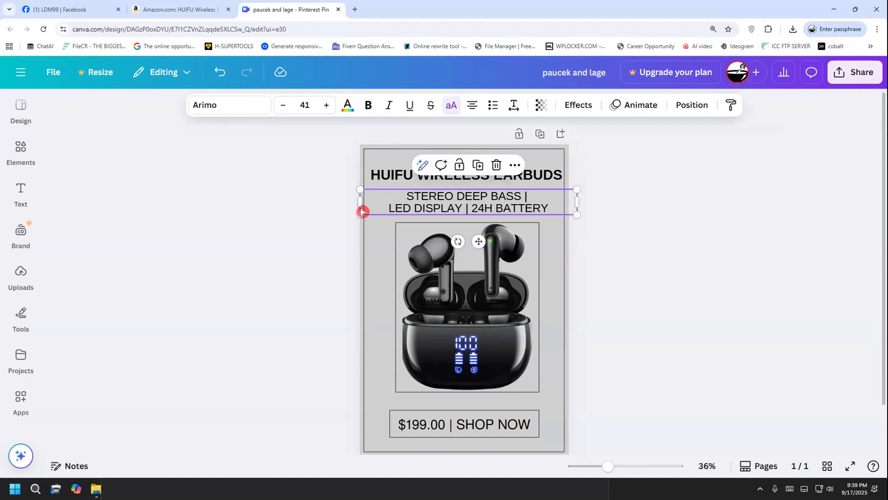
click(362, 159)
click(381, 105)
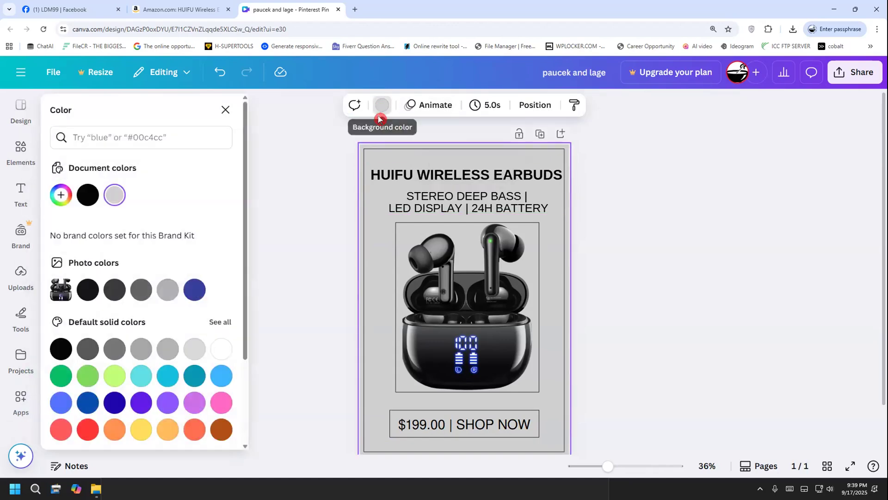
click(64, 195)
drag(66, 262, 54, 255)
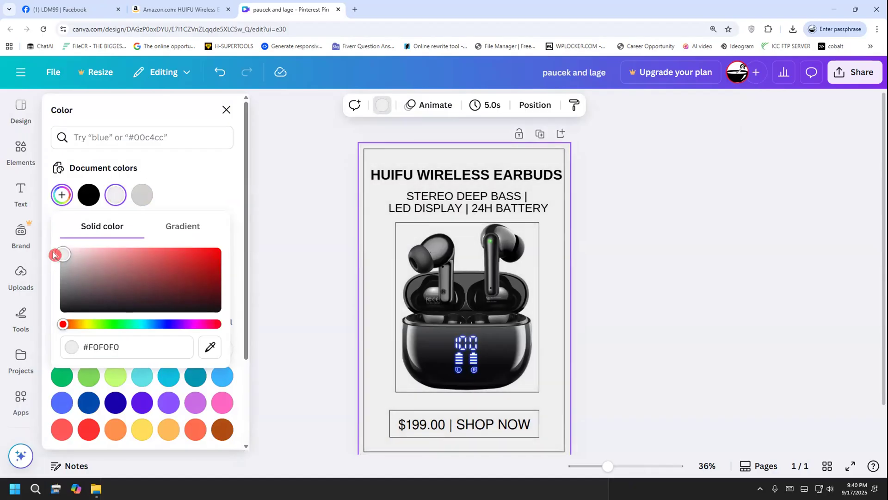
click(266, 239)
click(266, 228)
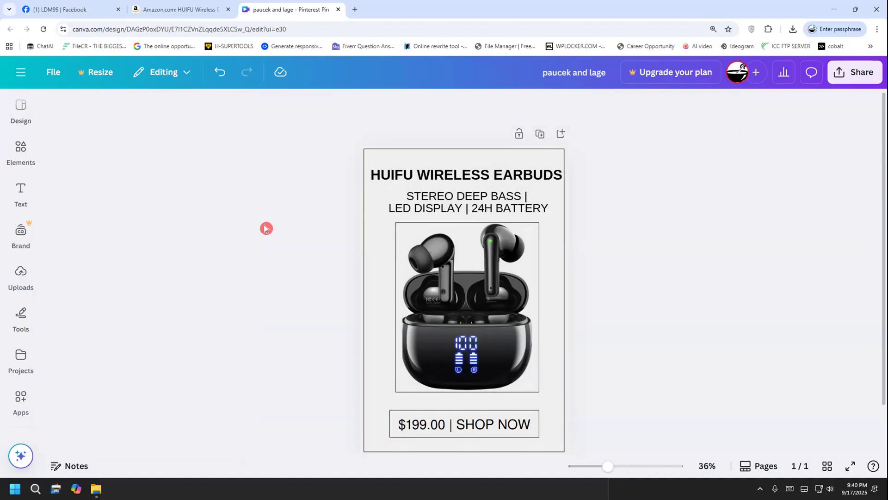
Darken the page background to the custom solid colour #E0E0E0 and close the colour options
click(432, 163)
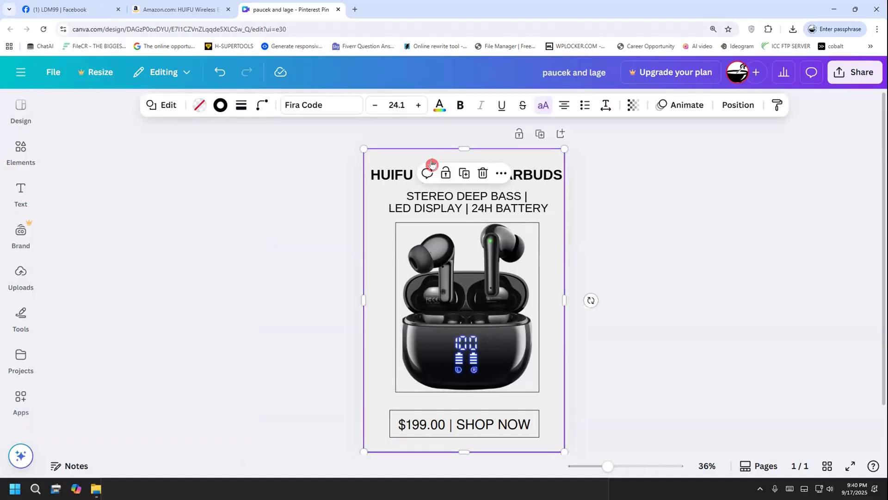
click(397, 142)
click(389, 146)
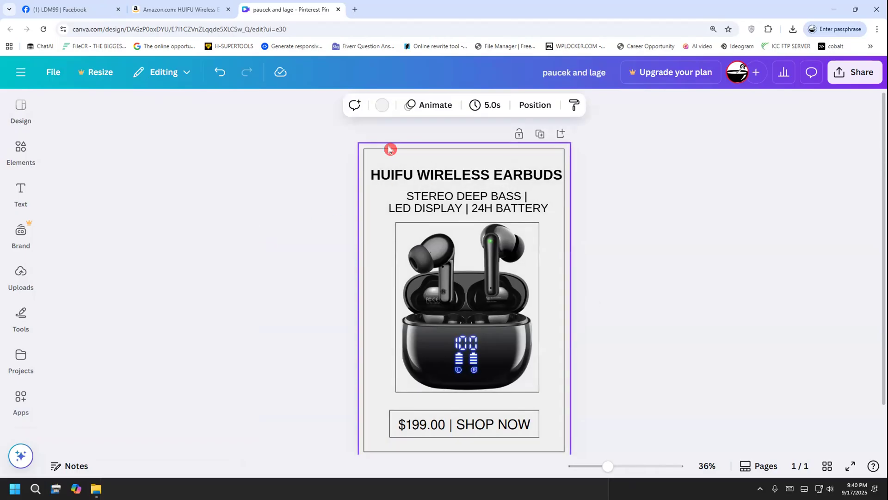
click(382, 105)
click(61, 194)
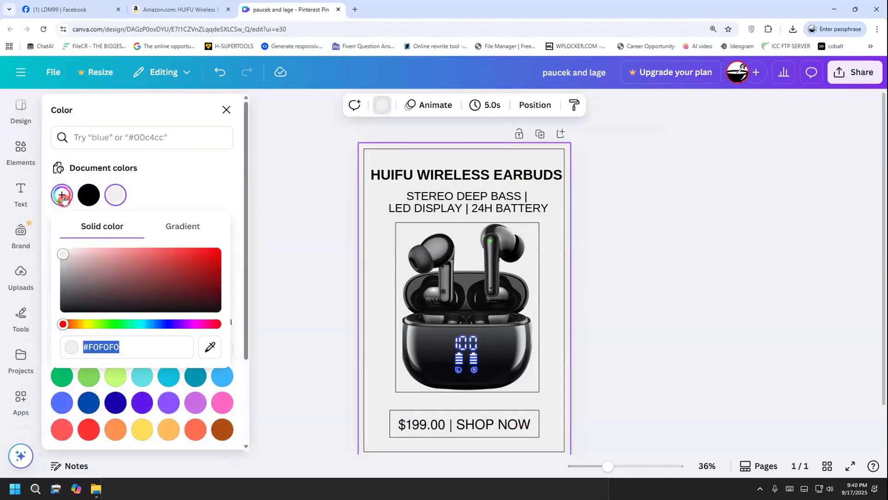
drag(70, 254, 53, 259)
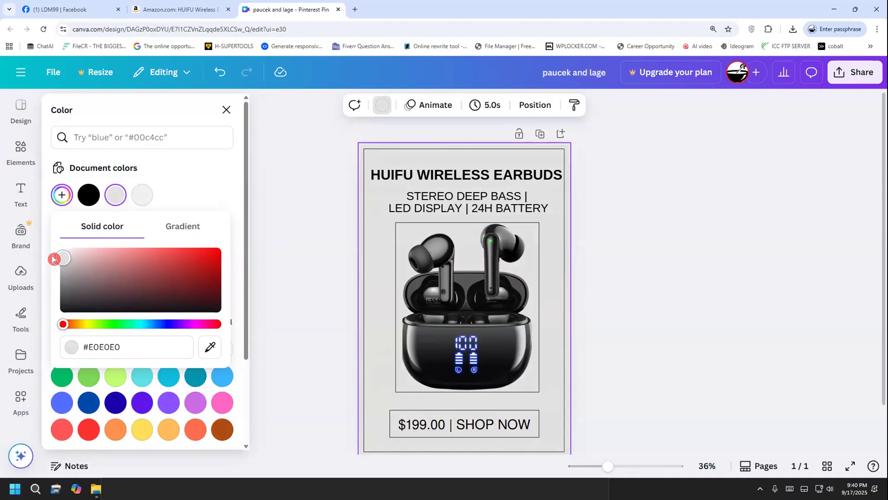
click(249, 301)
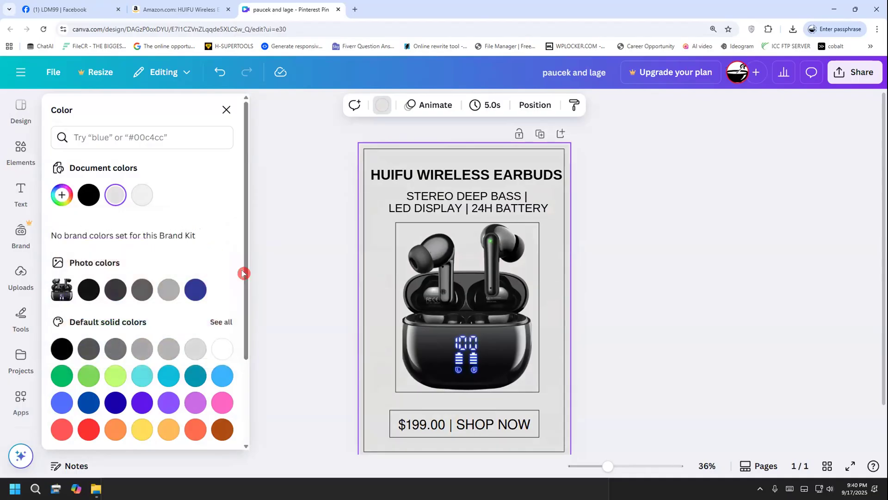
click(254, 271)
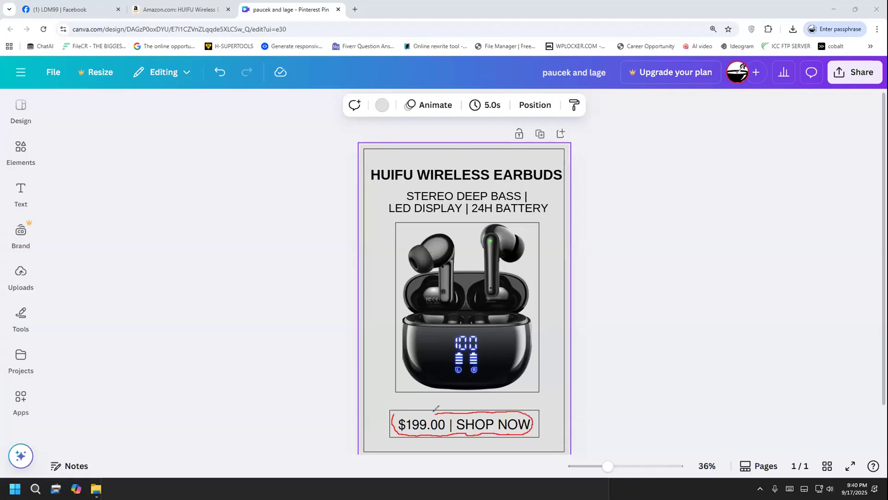
click(59, 302)
click(59, 302)
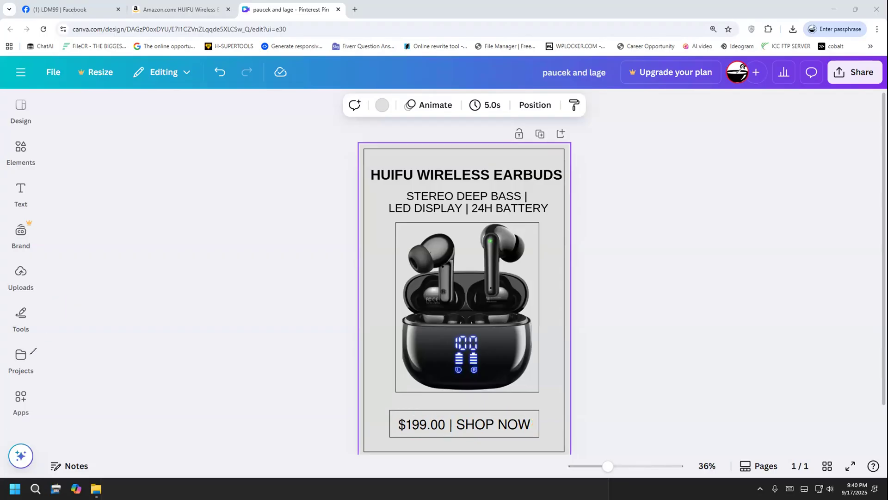
Thicken the black frame around the earbuds photo to a stroke weight of 8
click(393, 244)
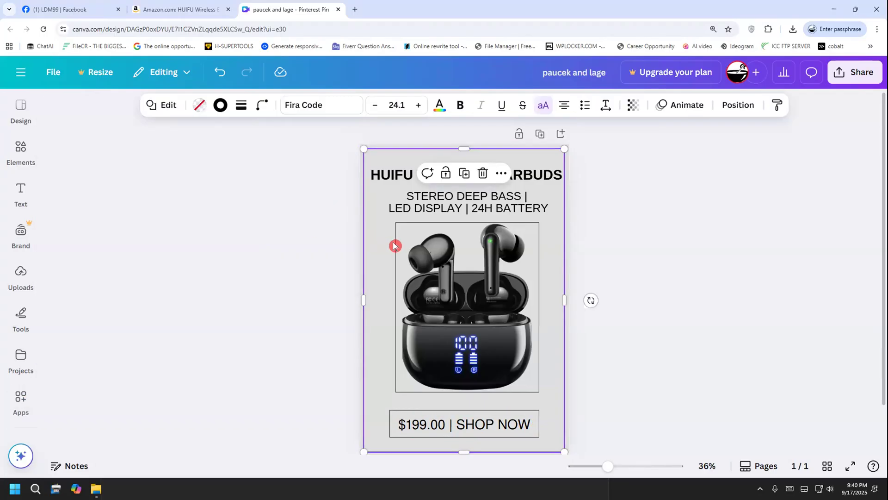
click(395, 246)
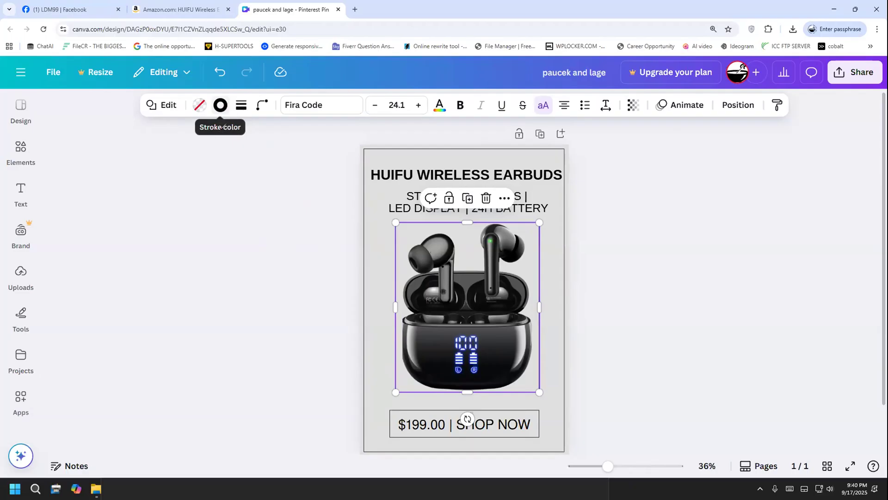
drag(211, 123, 232, 112)
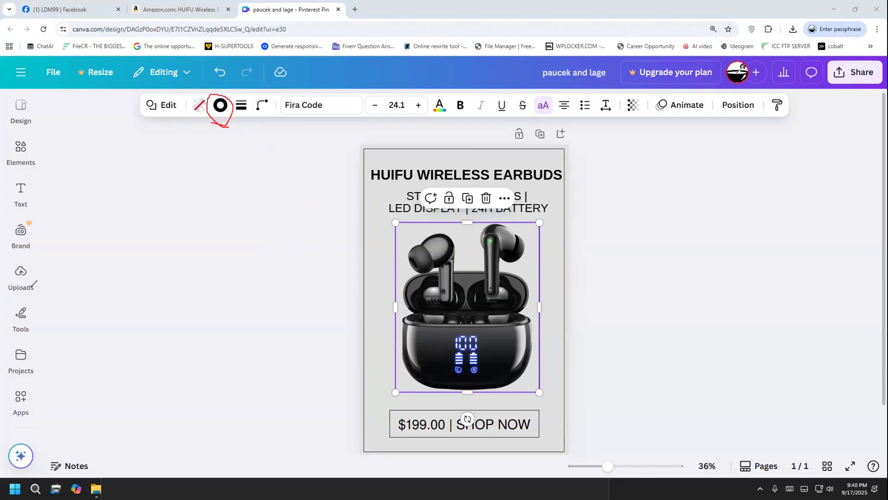
key(Escape)
click(221, 110)
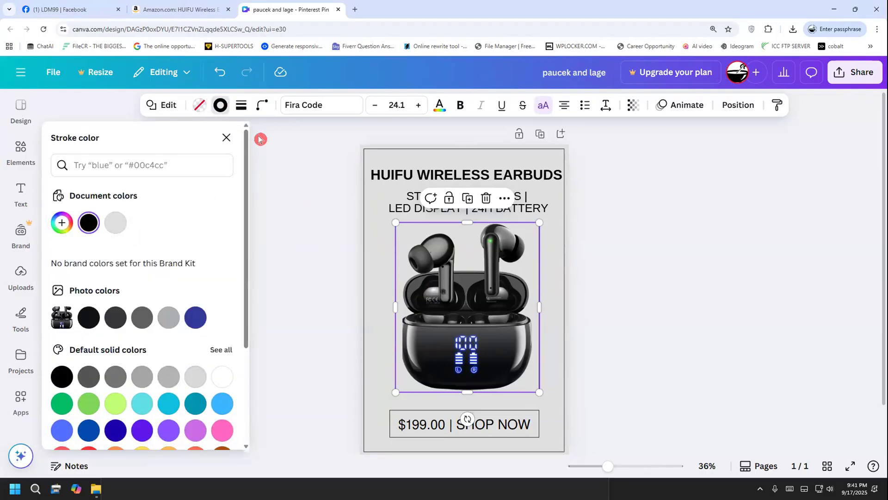
click(241, 107)
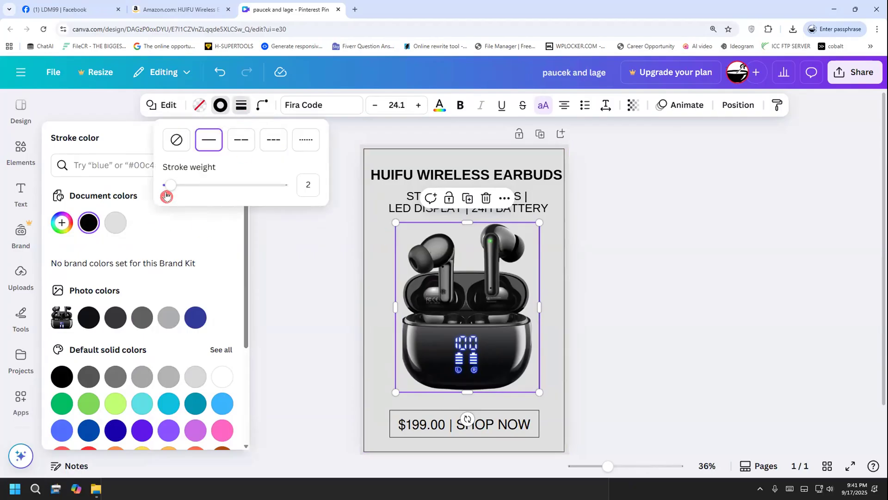
drag(169, 192, 177, 186)
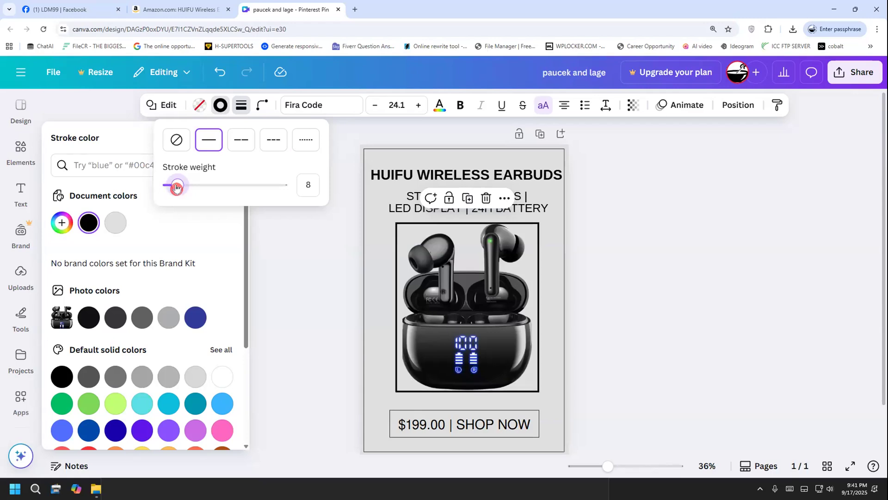
click(352, 249)
click(338, 251)
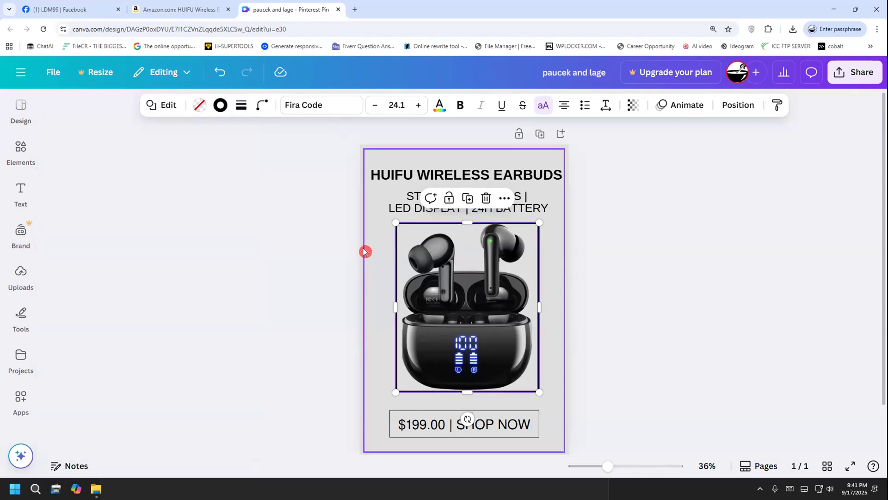
Thicken the outer border around the whole pin to a stroke weight of 9 and deselect it
click(363, 250)
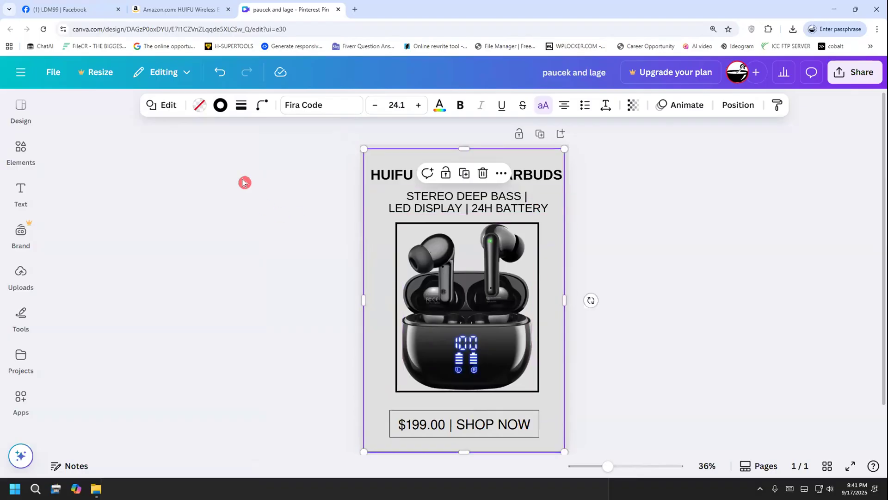
click(220, 106)
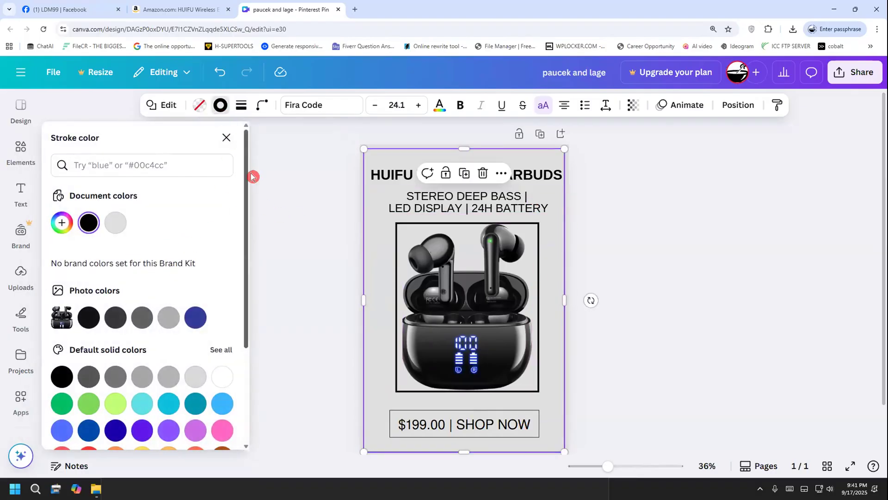
click(240, 106)
drag(171, 184, 177, 185)
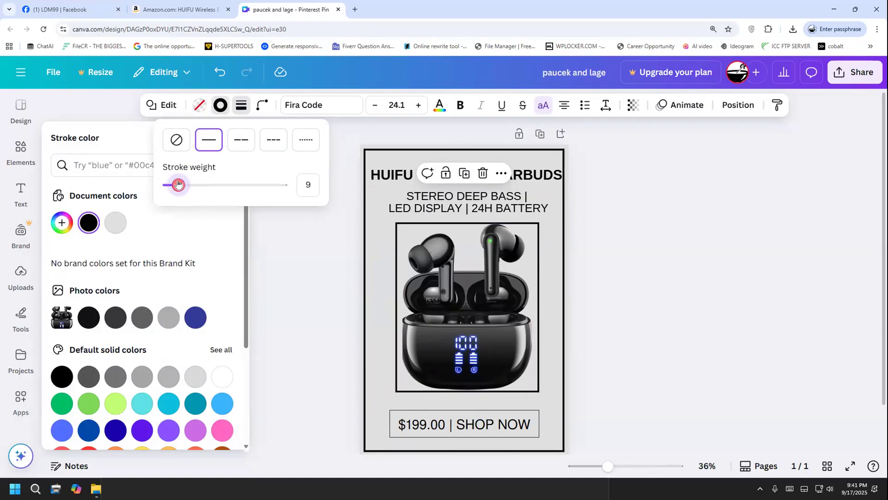
click(273, 273)
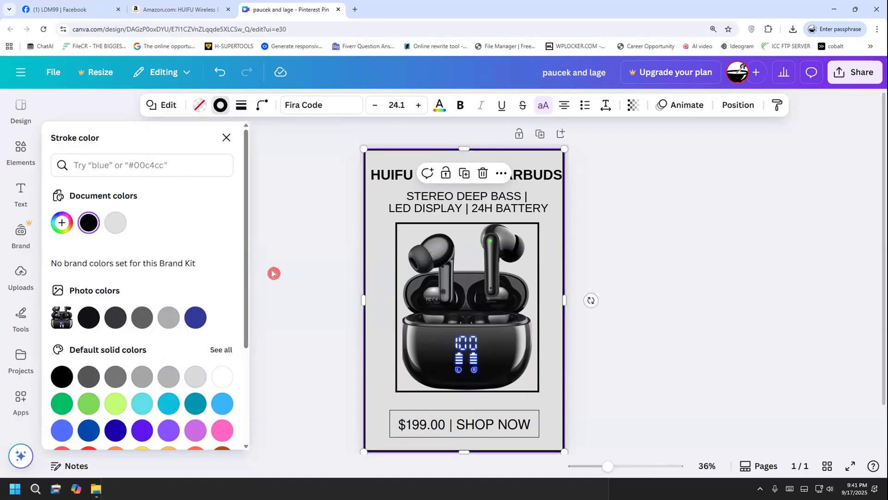
click(272, 272)
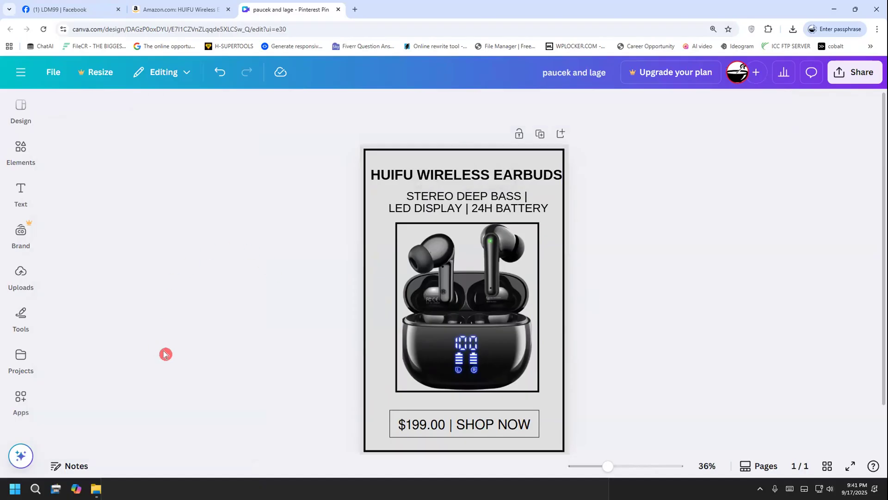
Reduce the HUIFU WIRELESS EARBUDS title's font size to 49 so it fits inside the border
click(415, 179)
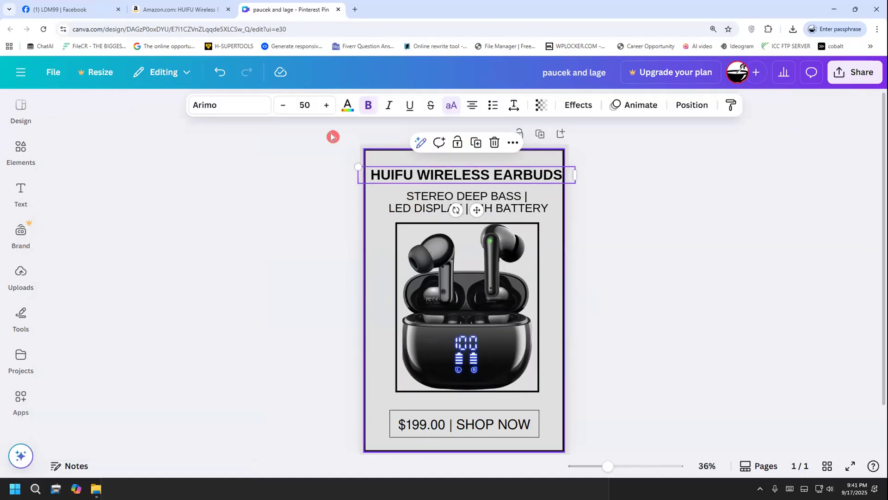
click(277, 110)
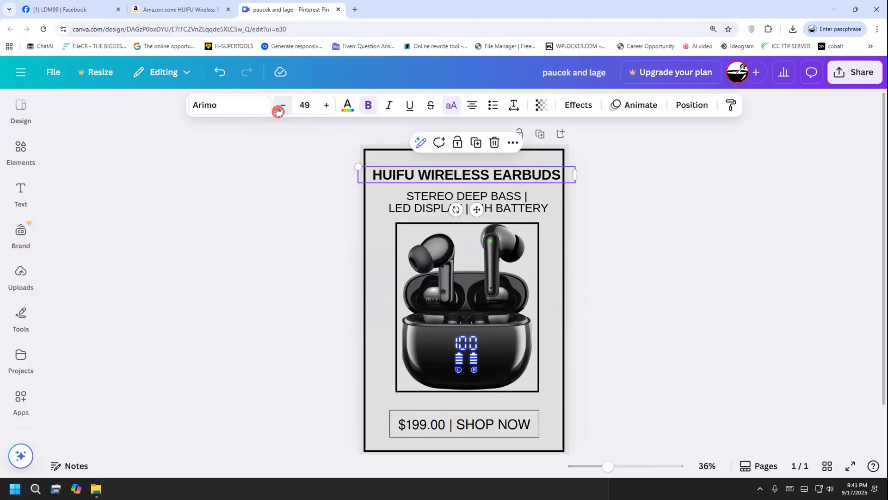
click(263, 208)
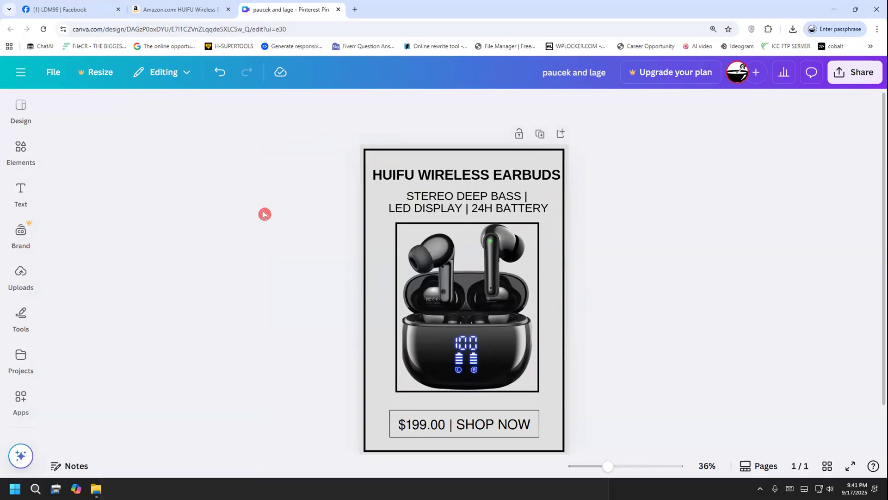
Thicken the outline of the "$199.00 | SHOP NOW" button to a stroke weight of 10
click(411, 412)
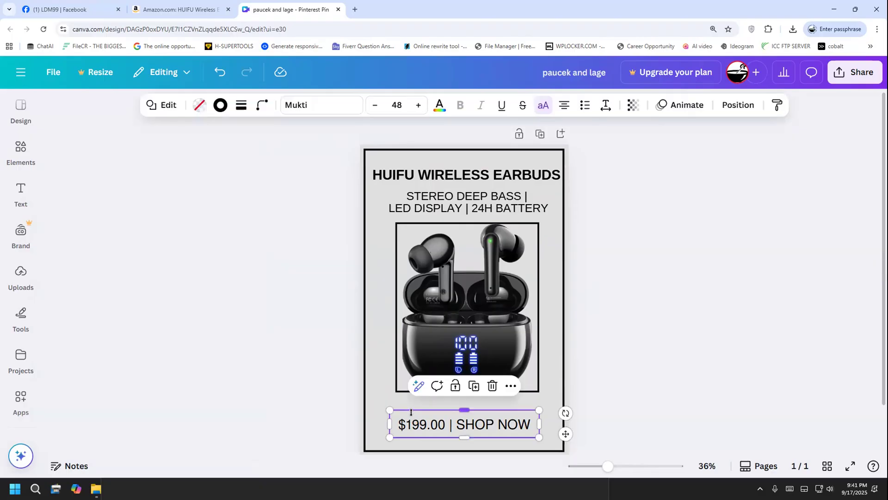
click(240, 107)
drag(170, 185, 179, 186)
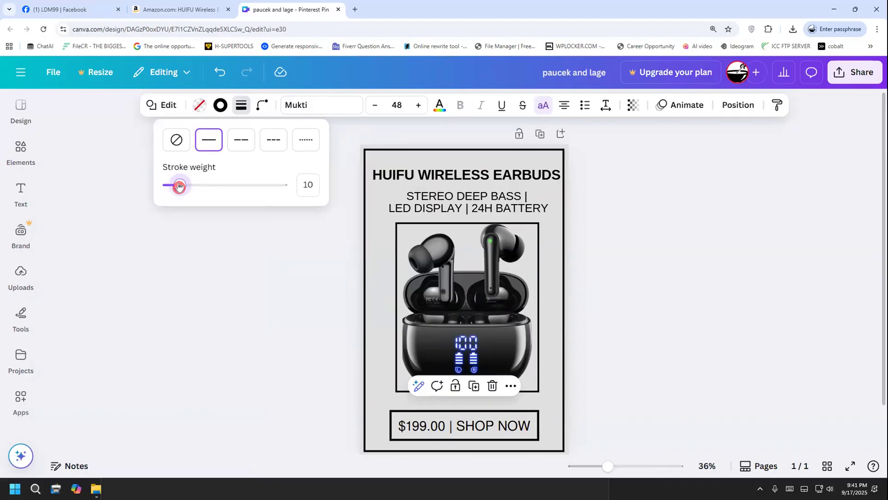
click(245, 292)
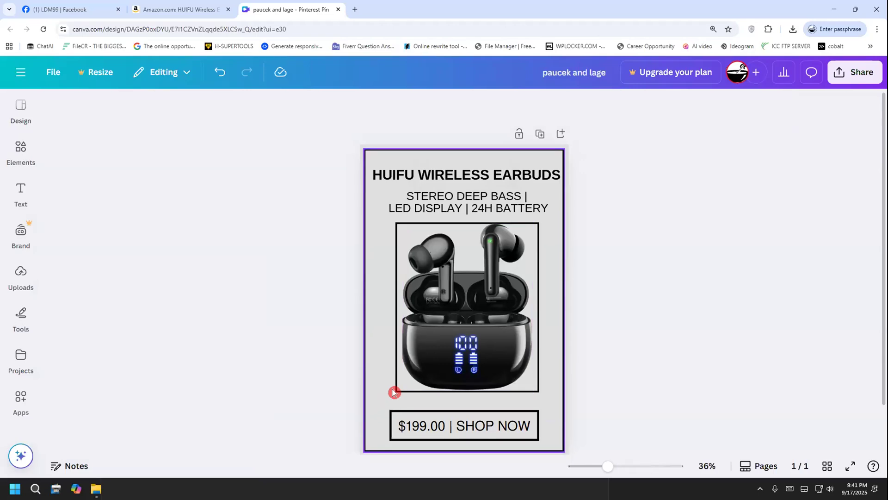
Shift the outer border slightly up and left, and nudge the "$199.00 | SHOP NOW" button up a little
mouse_move(388, 407)
mouse_down()
mouse_move(398, 404)
mouse_move(381, 395)
mouse_up()
click(573, 394)
click(496, 430)
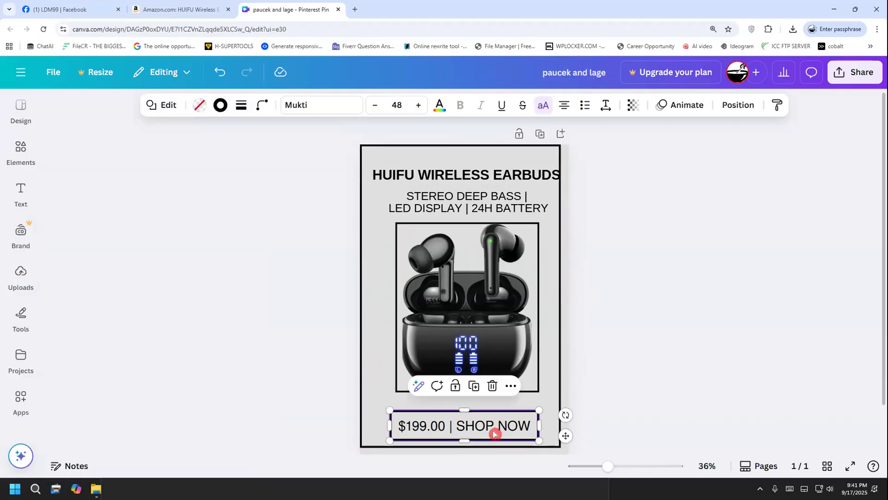
key(Escape)
click(446, 428)
mouse_move(439, 422)
mouse_down()
mouse_move(421, 400)
mouse_move(443, 418)
mouse_up()
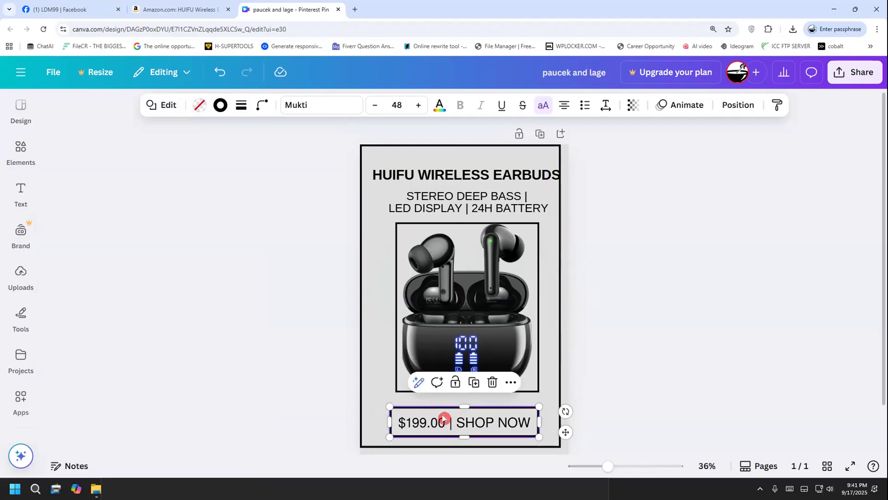
Try the price button higher and further left, and shift it right beneath the photo frame
click(547, 409)
click(525, 412)
drag(525, 412, 388, 417)
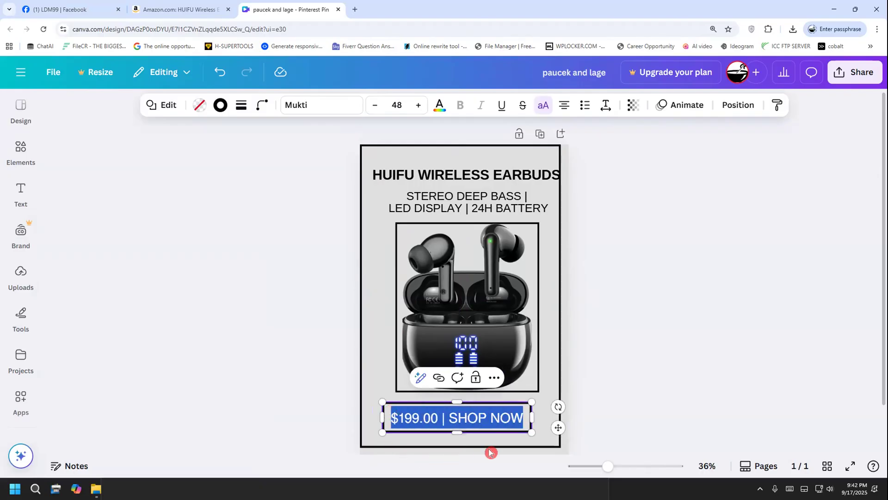
click(627, 429)
drag(508, 424, 517, 423)
Look through the price button's additional options, close them, and nudge the button slightly right
click(514, 382)
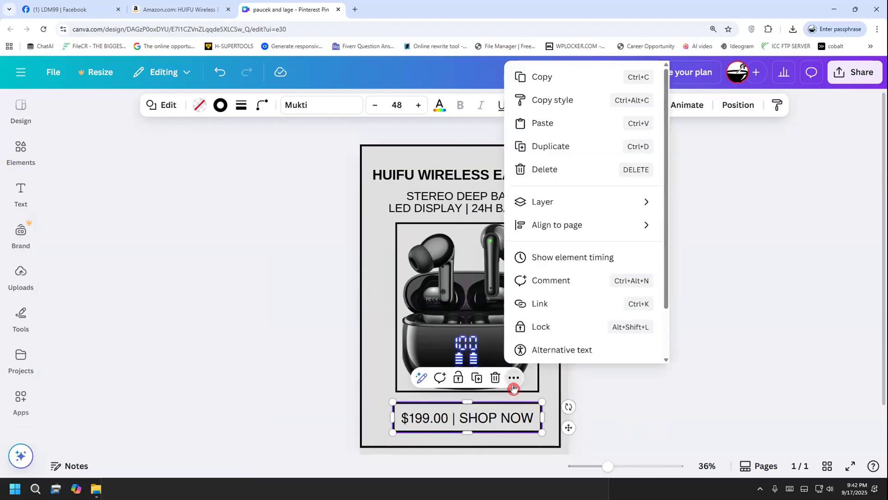
scroll(586, 259, down, 1)
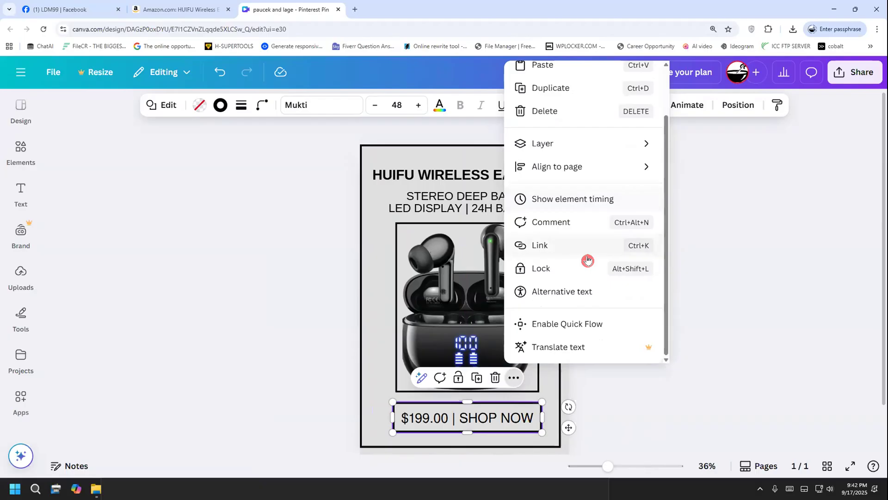
scroll(594, 287, up, 1)
click(726, 237)
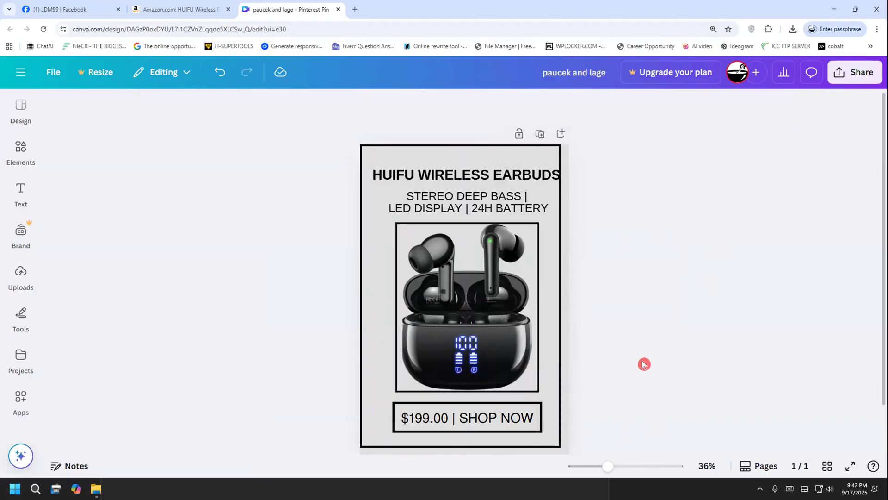
click(519, 426)
drag(519, 425, 526, 423)
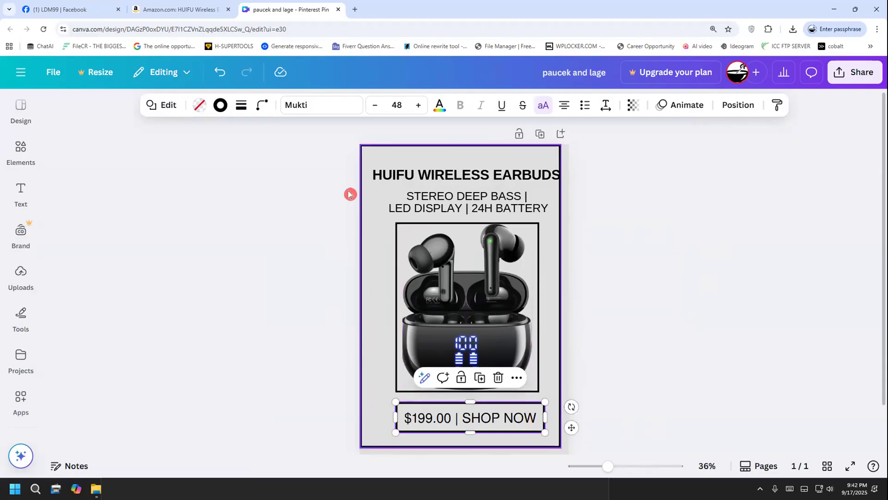
Move the price button slightly down and left, aligning its right edge with the photo frame's right edge
click(219, 111)
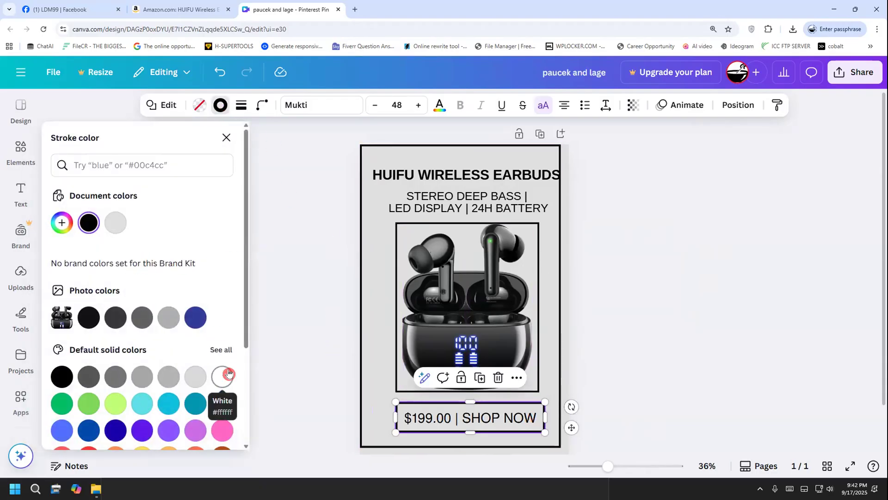
click(397, 417)
drag(406, 416, 400, 421)
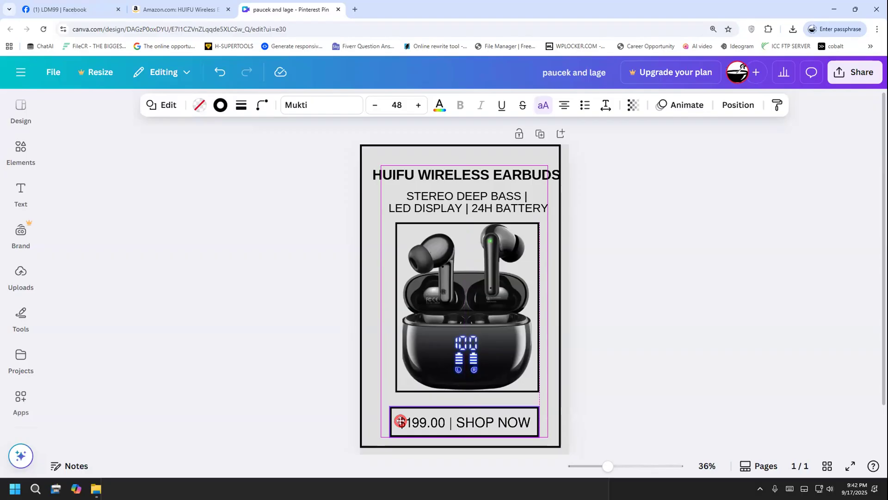
drag(399, 422, 403, 422)
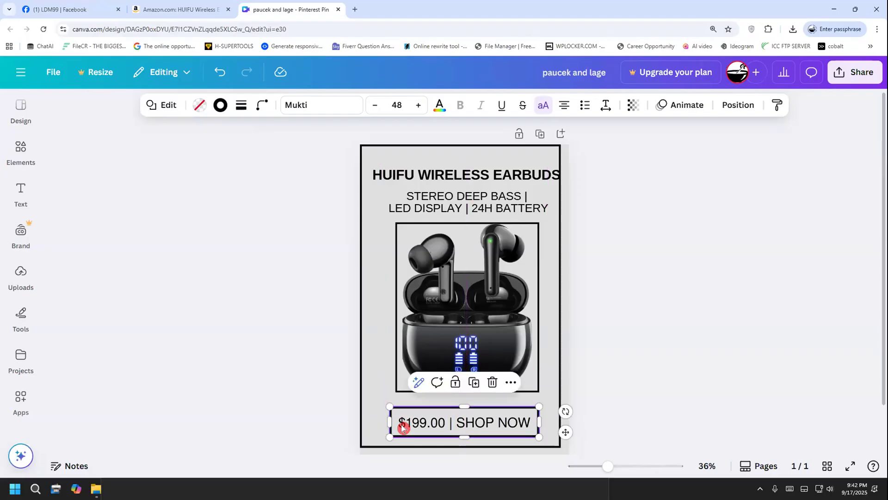
Move the earbuds photo and its frame together slightly down and left, keeping equal gaps to the subtitle and price button
click(399, 380)
shift+click(396, 382)
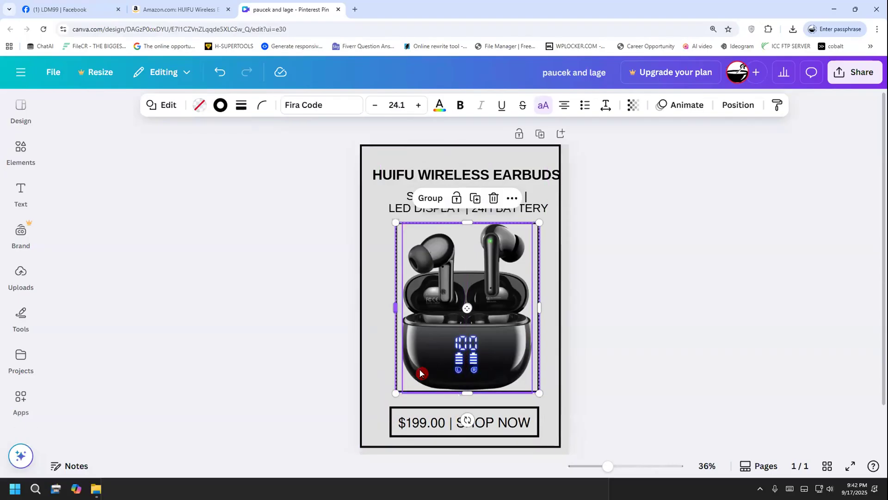
drag(421, 372, 415, 374)
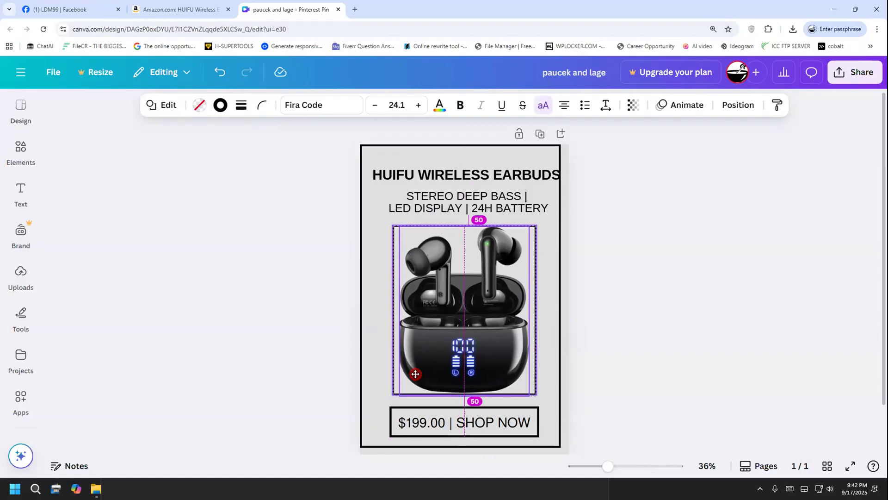
click(609, 390)
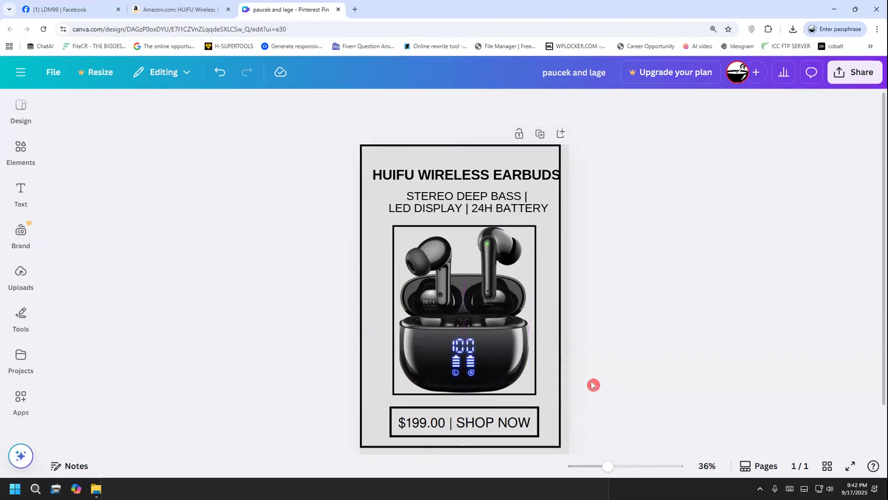
Shift the subtitle slightly down and left, and nudge the "HUIFU WIRELESS EARBUDS" title slightly left
drag(437, 210, 430, 208)
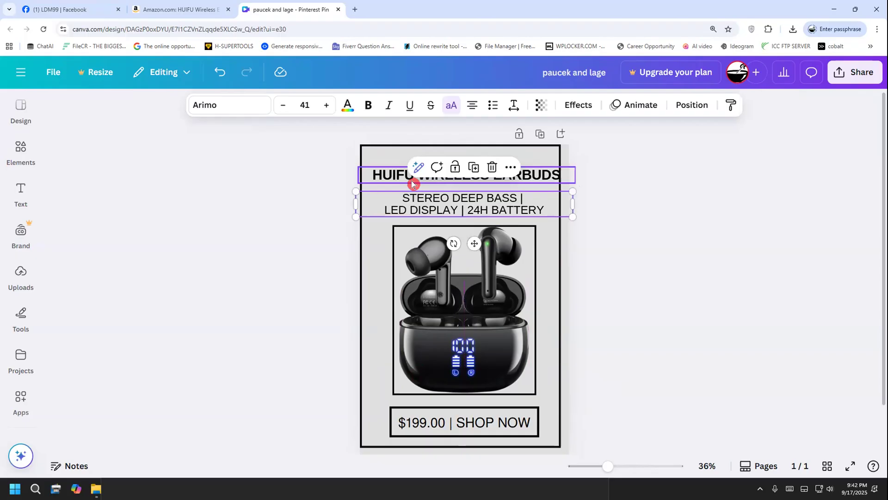
click(423, 181)
drag(421, 182, 420, 182)
click(618, 254)
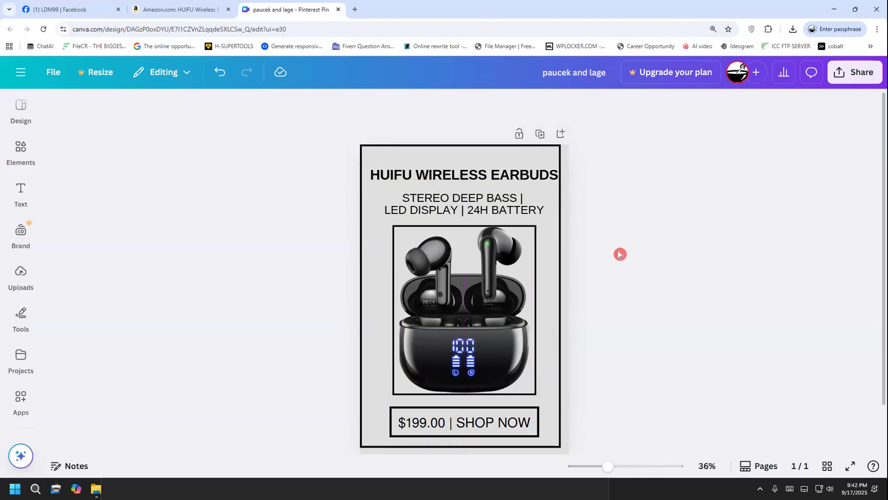
Fill the "$199.00 | SHOP NOW" button with black and recolor its text white
click(483, 428)
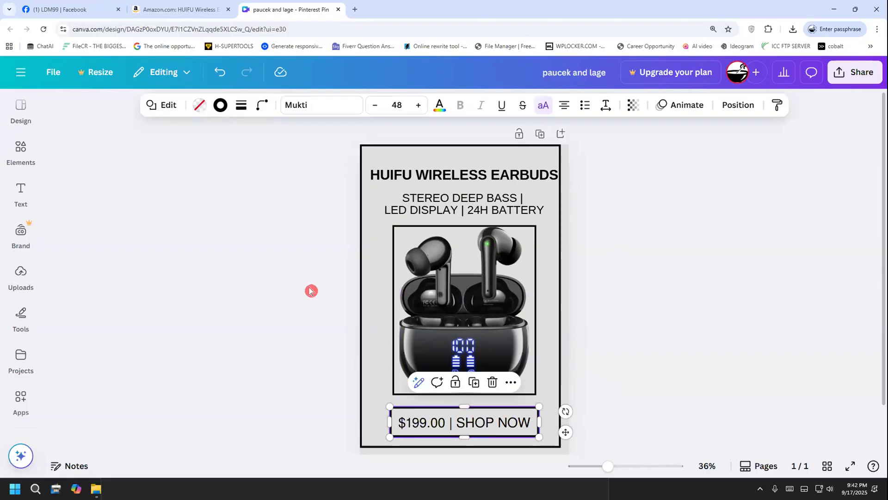
click(203, 111)
click(122, 224)
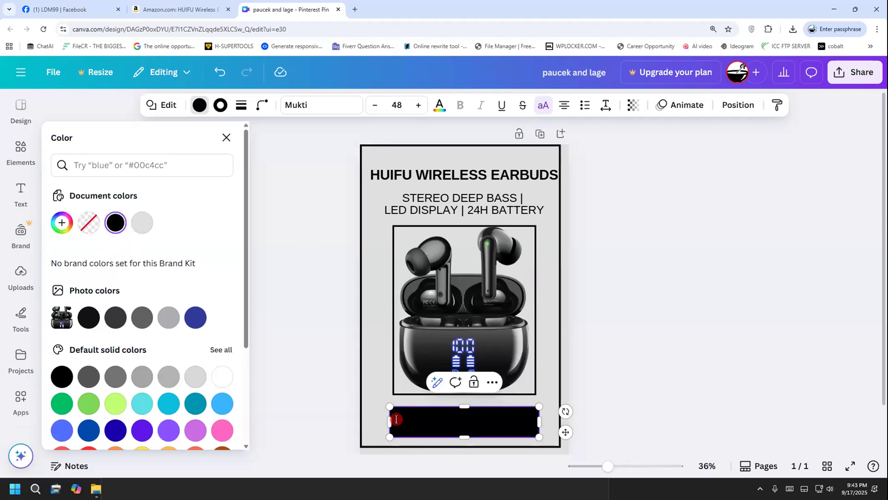
drag(396, 419, 527, 417)
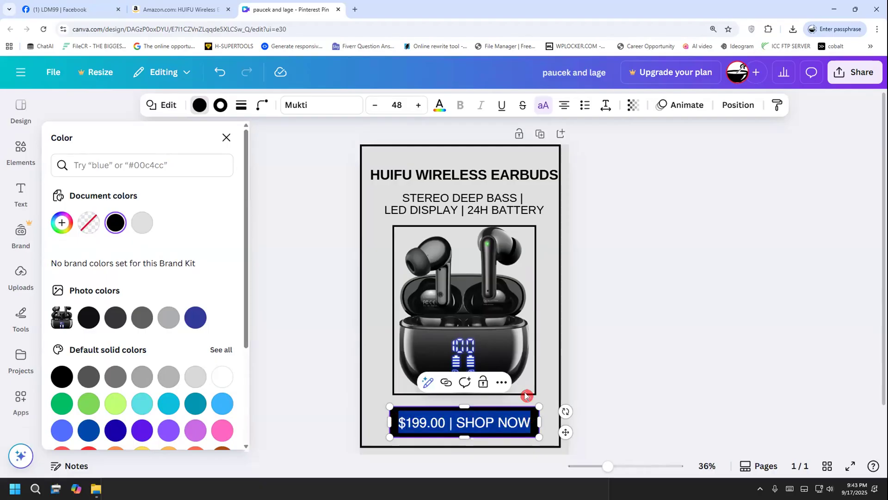
click(434, 101)
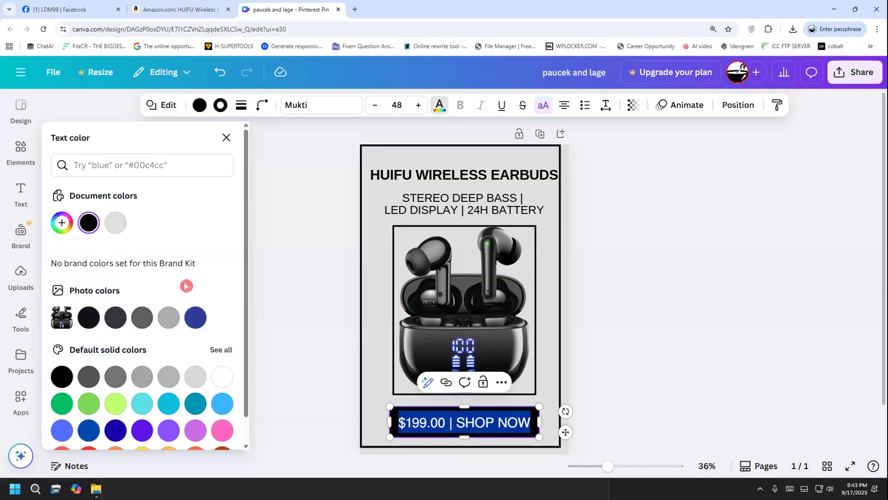
click(219, 382)
click(272, 363)
click(280, 327)
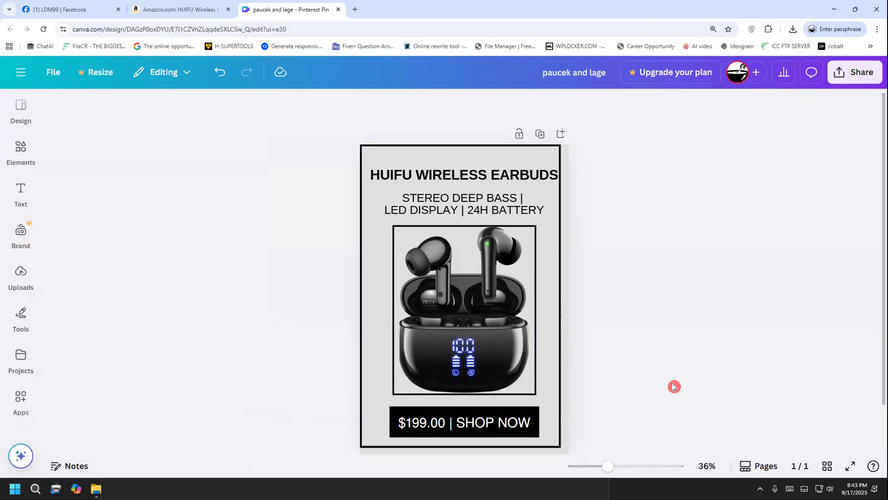
Undo the price button's black fill and white text color
key(super)
key(super)
key(ctrl+z)
key(ctrl+z)
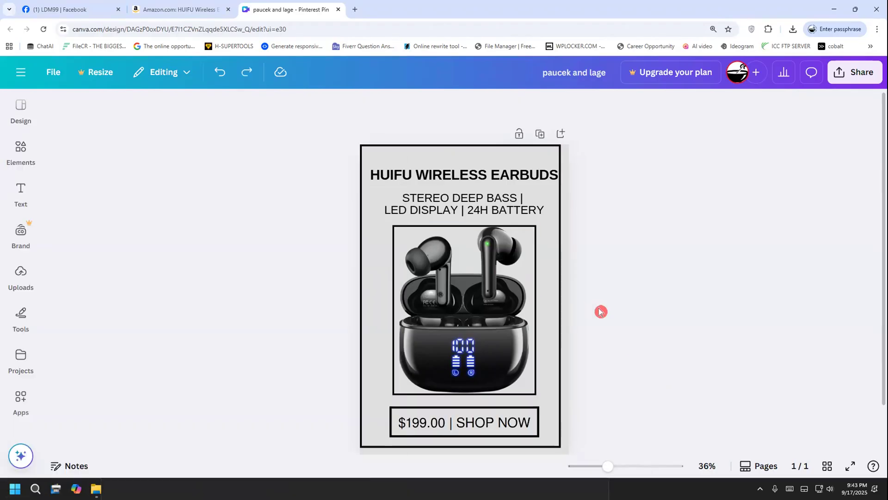
click(394, 412)
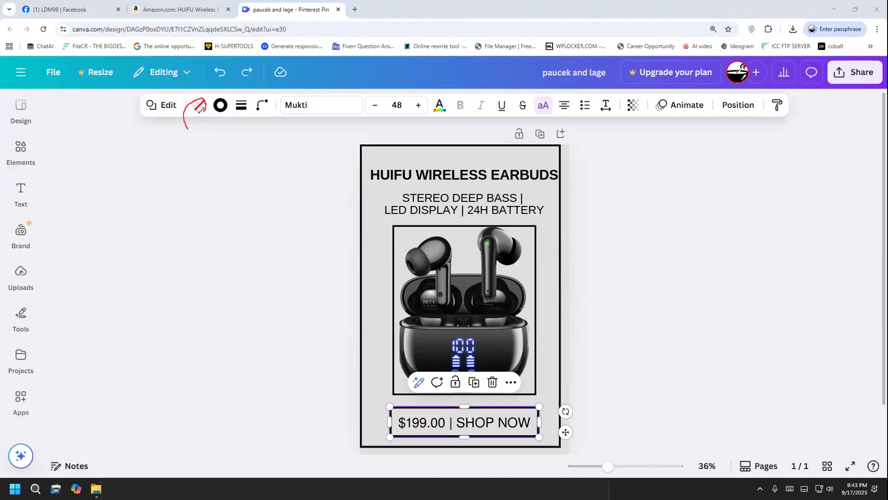
drag(195, 117, 191, 191)
drag(197, 233, 150, 258)
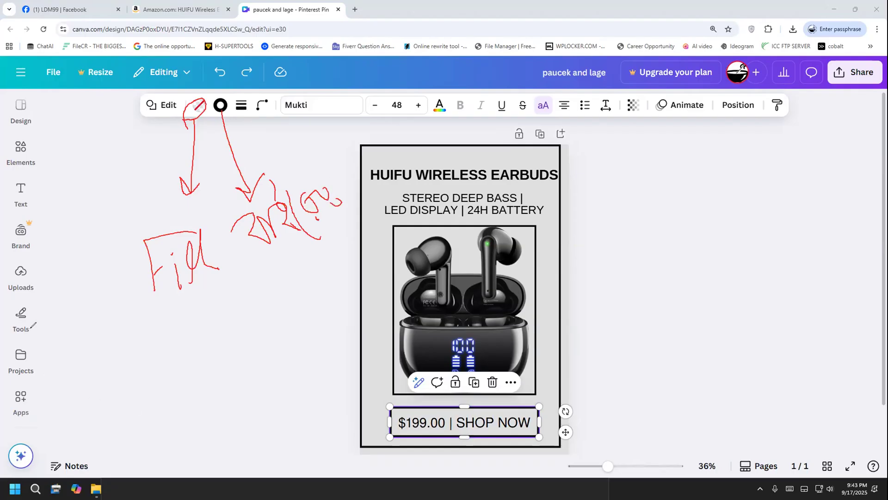
key(Escape)
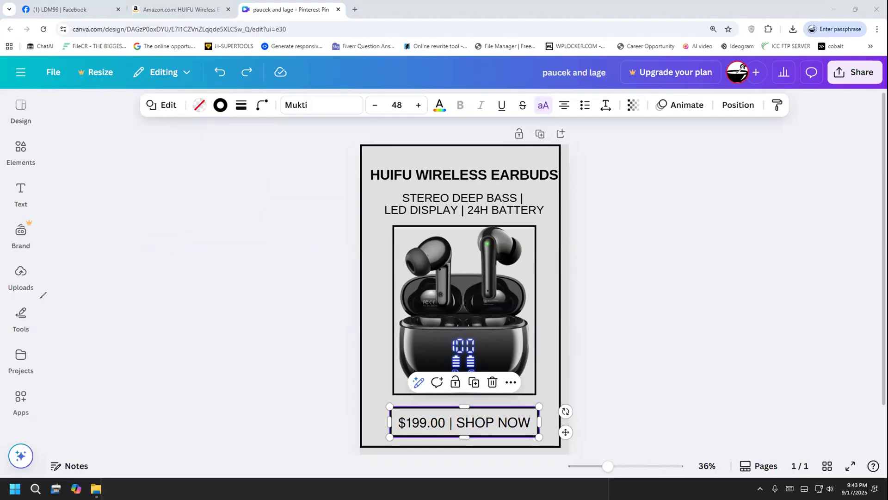
click(273, 194)
Fill the "$199.00 | SHOP NOW" button's box with black (#000000)
click(393, 407)
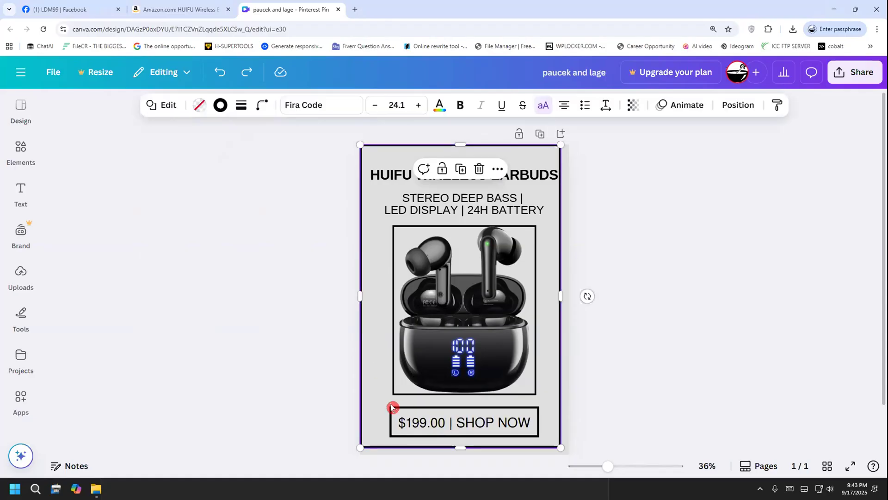
click(394, 410)
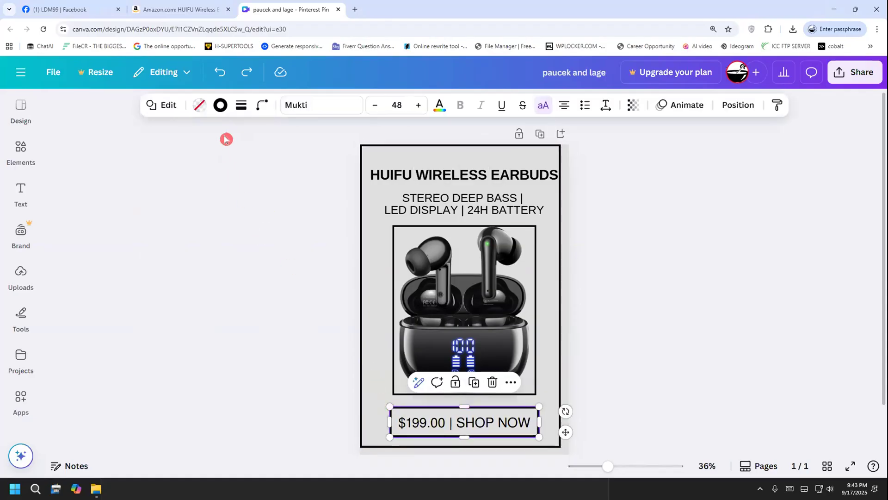
click(199, 104)
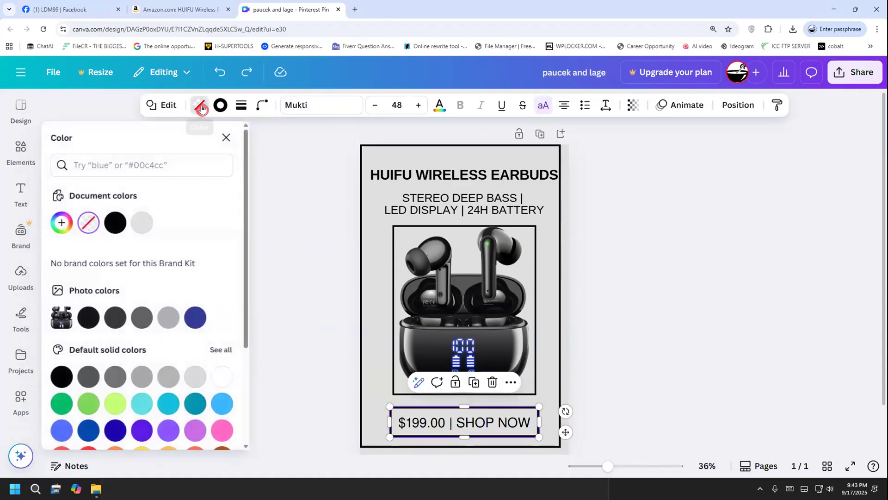
click(116, 227)
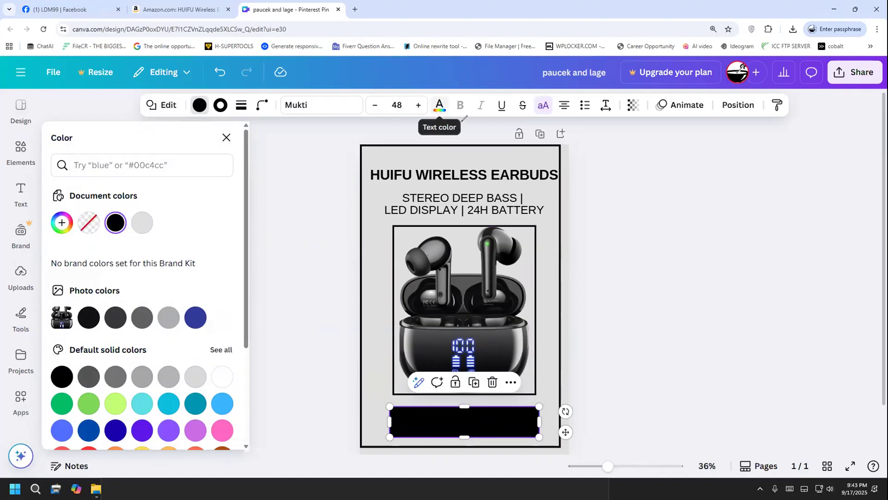
Change the price button's text color to white
drag(444, 95, 421, 122)
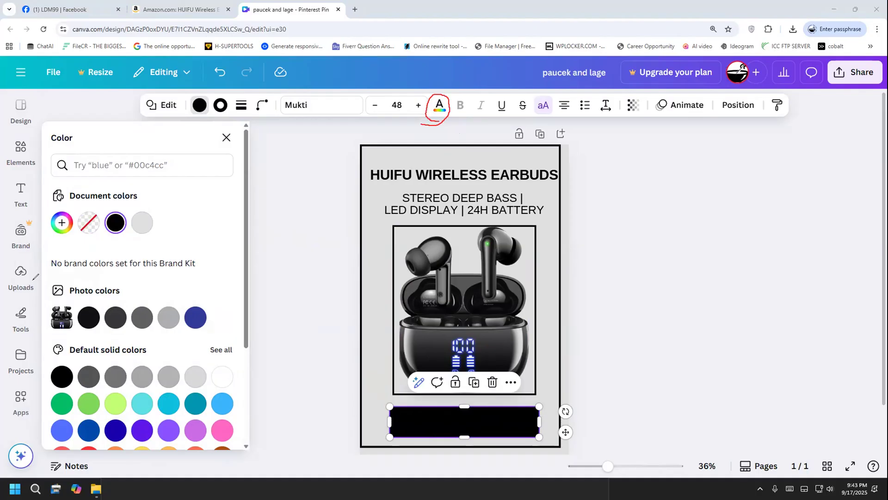
click(440, 106)
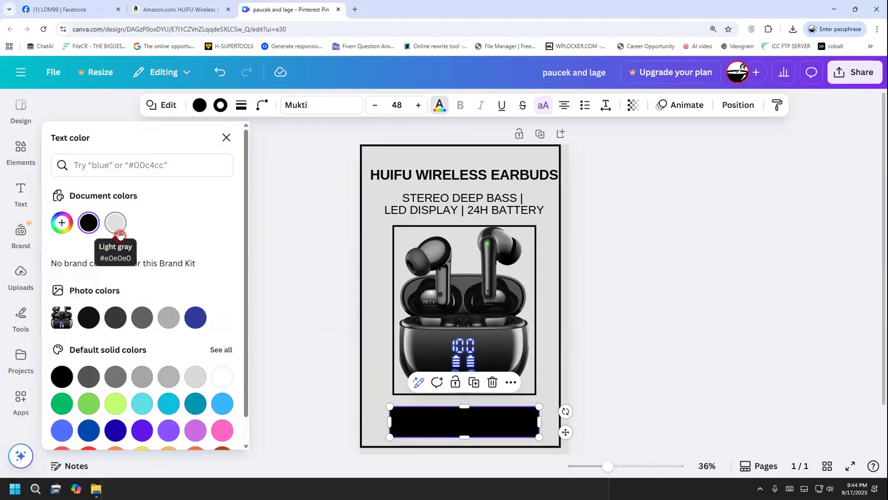
click(221, 375)
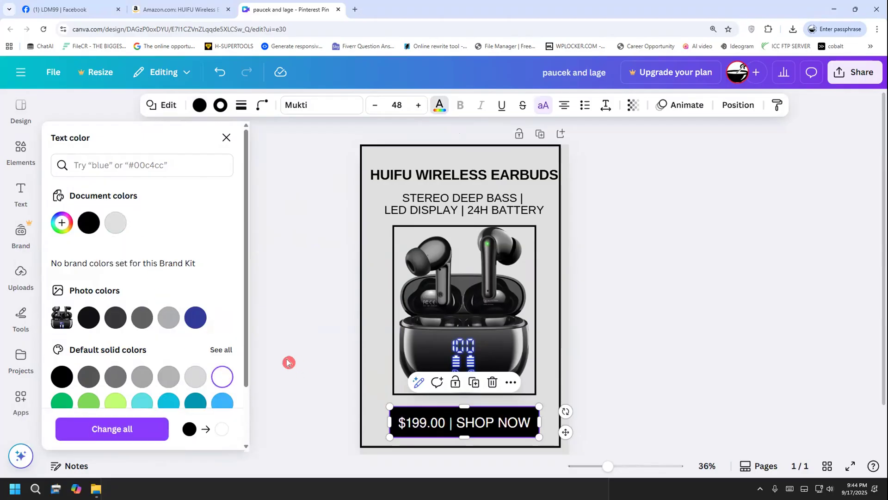
click(287, 361)
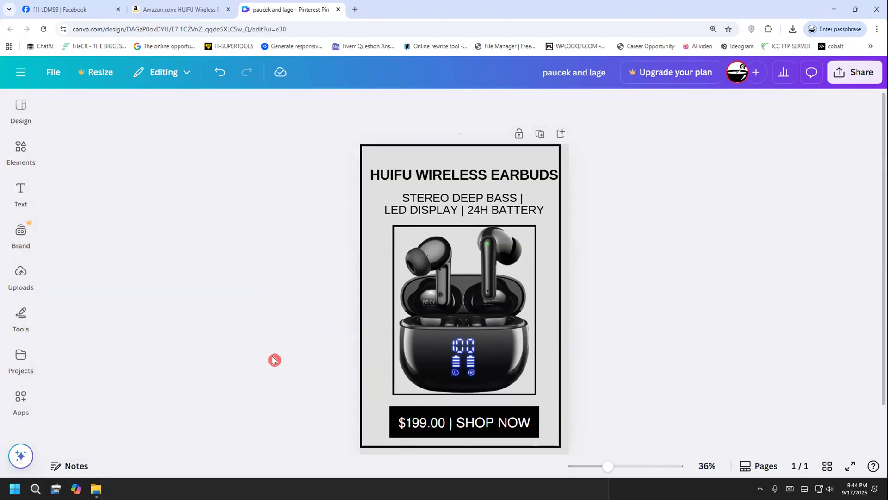
Set the price button's stroke color to white
click(392, 412)
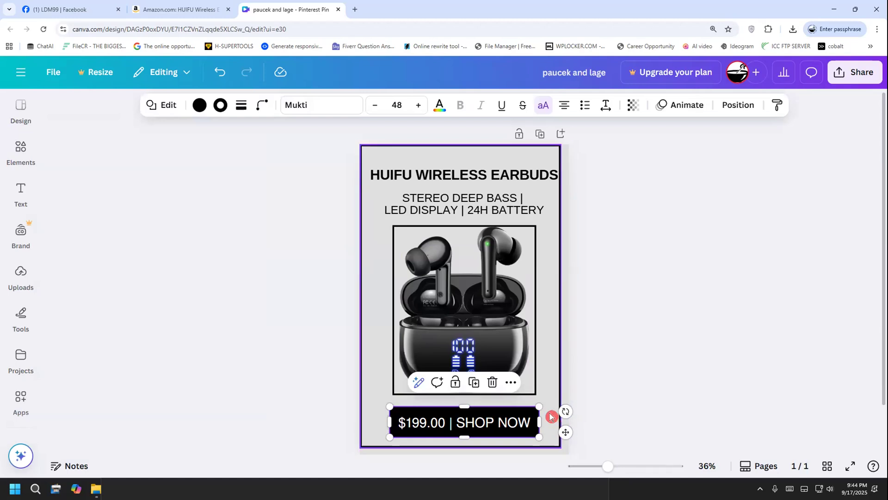
click(219, 106)
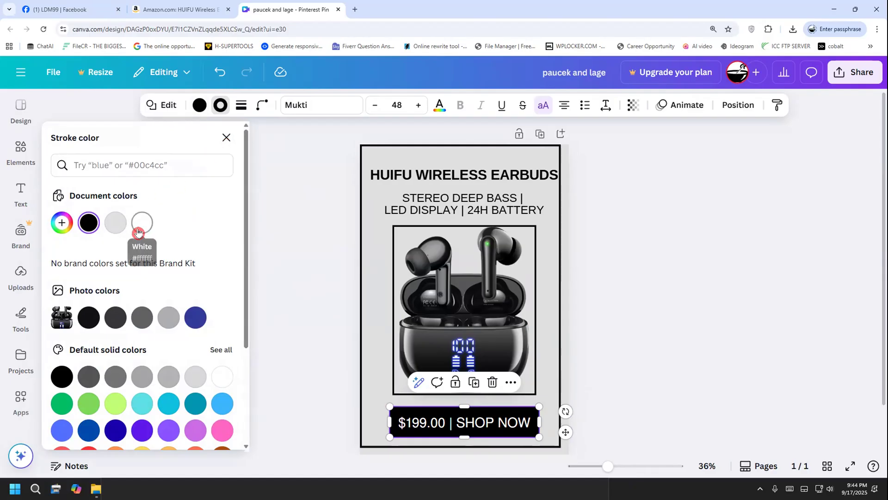
click(223, 375)
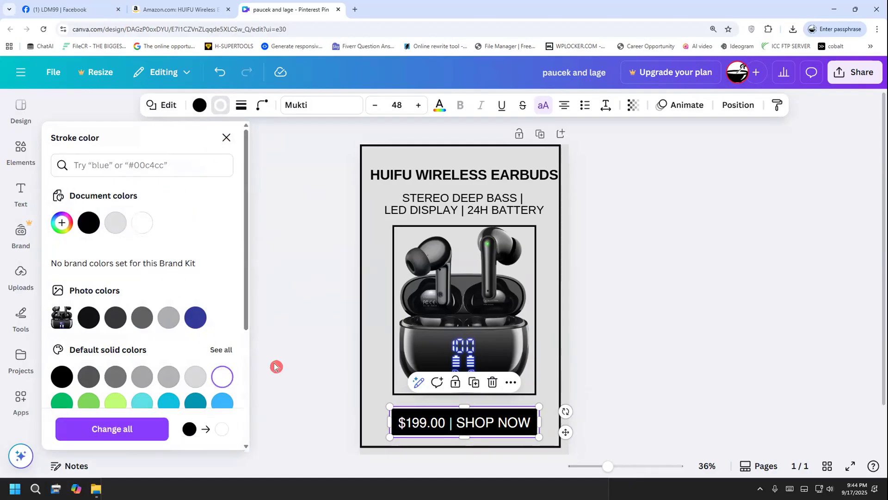
click(298, 346)
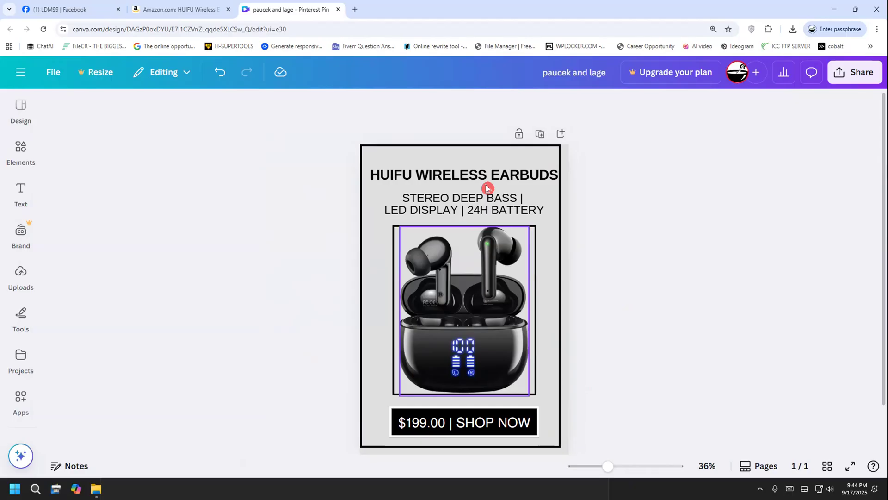
Nudge the title and the subtitle slightly left within the outer border
click(476, 177)
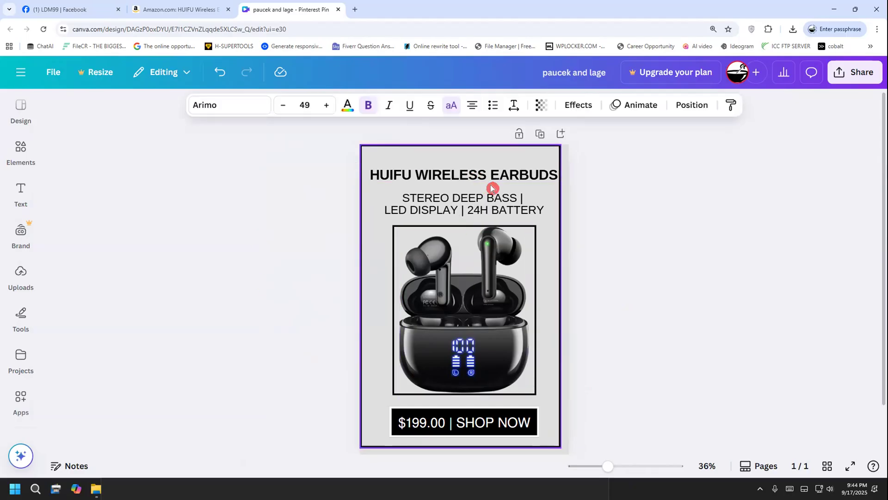
click(463, 198)
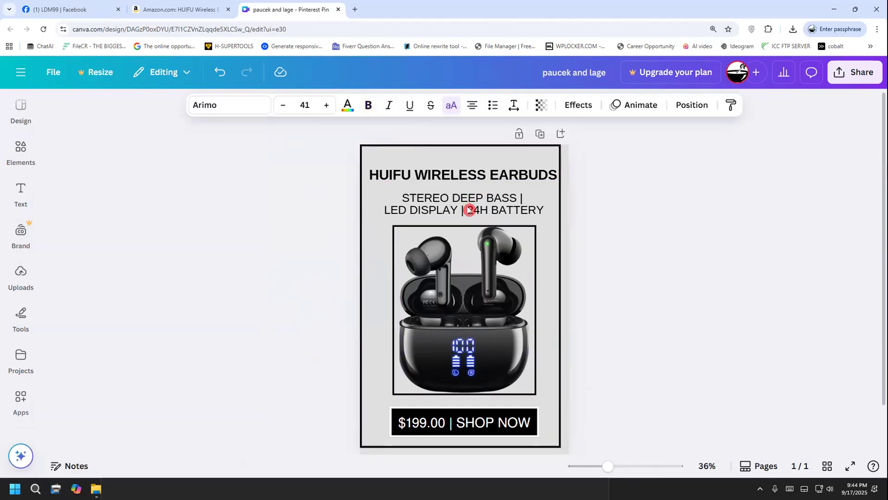
Delete the trailing "|" after "STEREO DEEP BASS" and nudge the subtitle slightly up toward the title
click(514, 197)
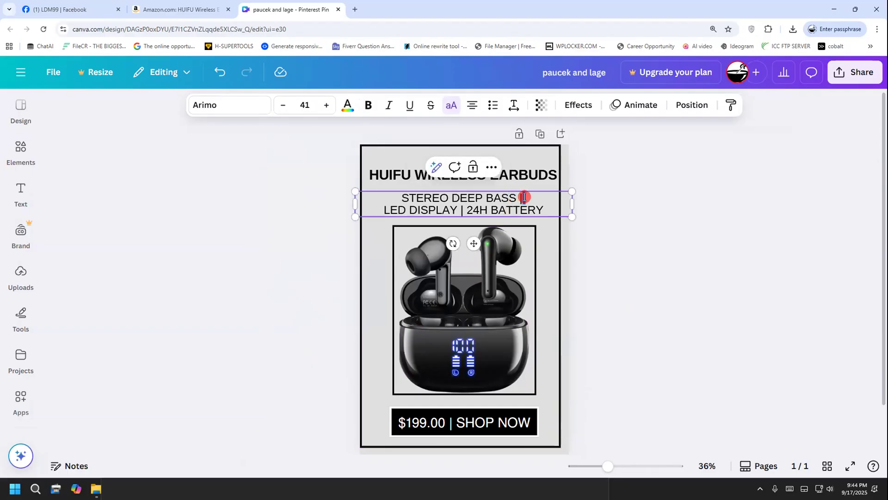
drag(524, 197, 518, 197)
key(BackSpace)
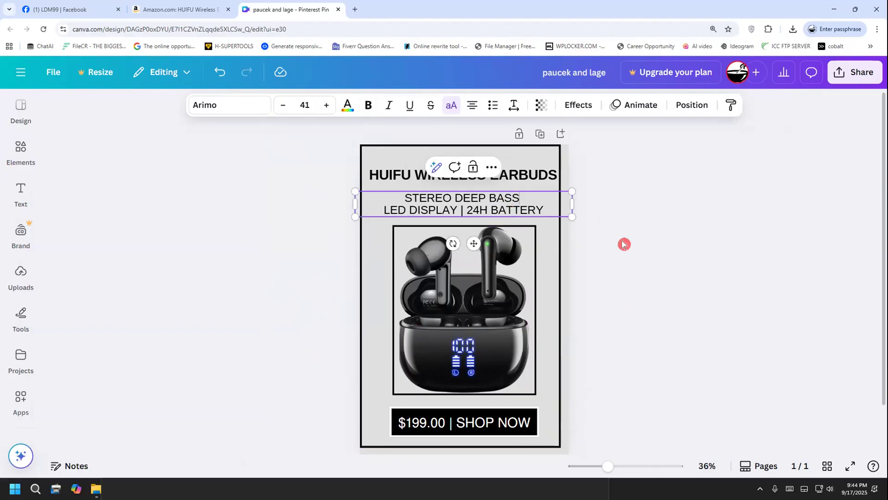
click(625, 244)
click(485, 209)
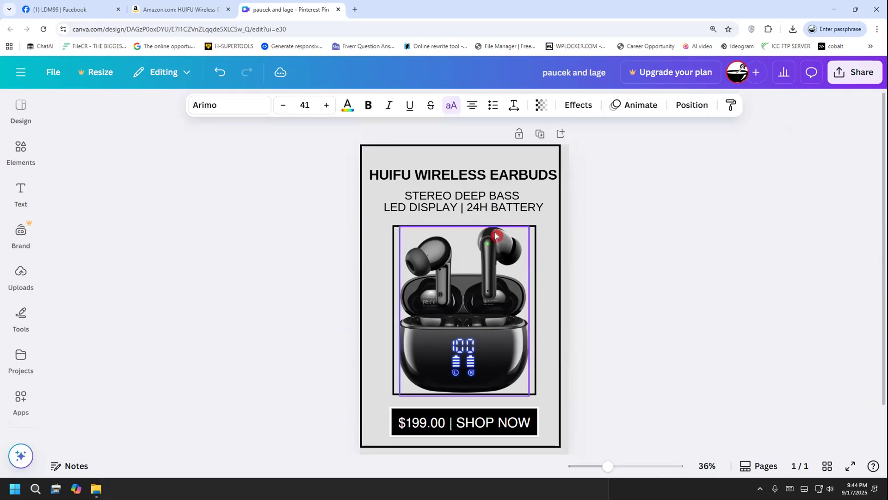
click(574, 252)
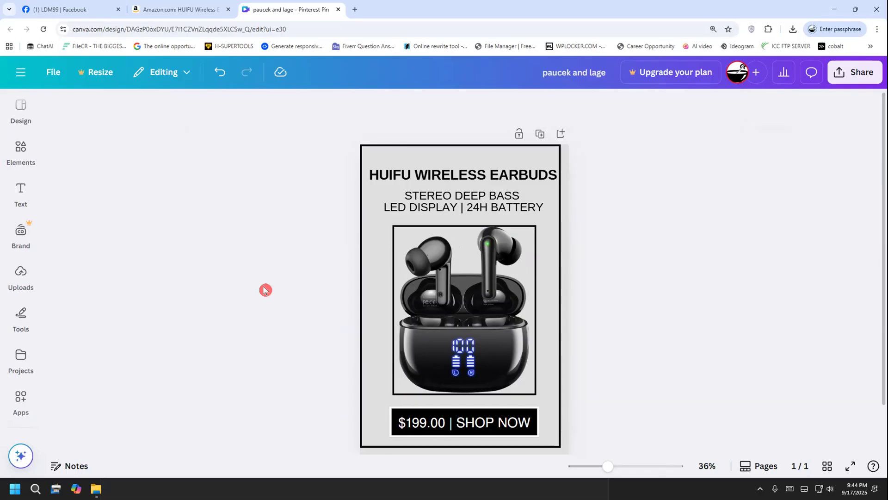
Search the design elements for "glow"
click(12, 157)
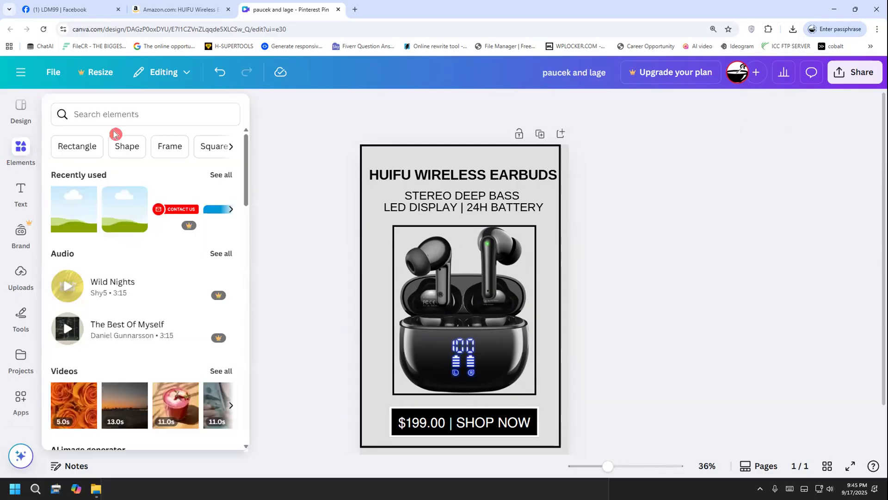
click(131, 118)
text(glow)
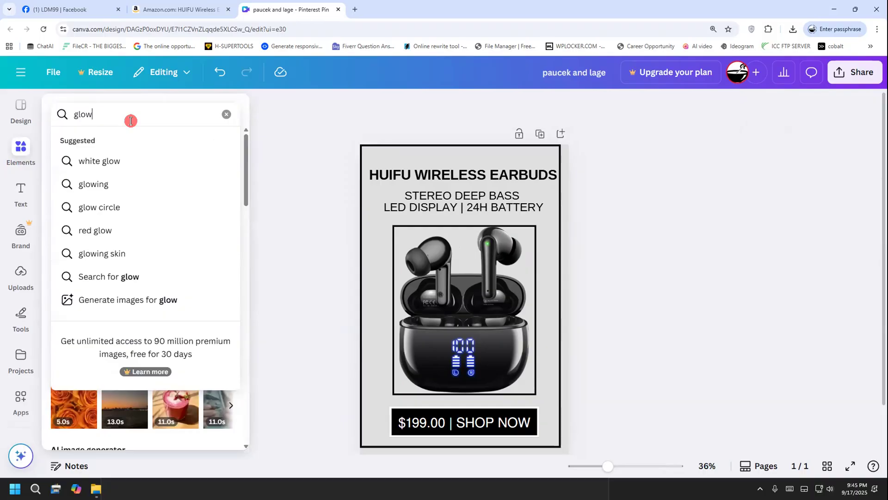
key(Return)
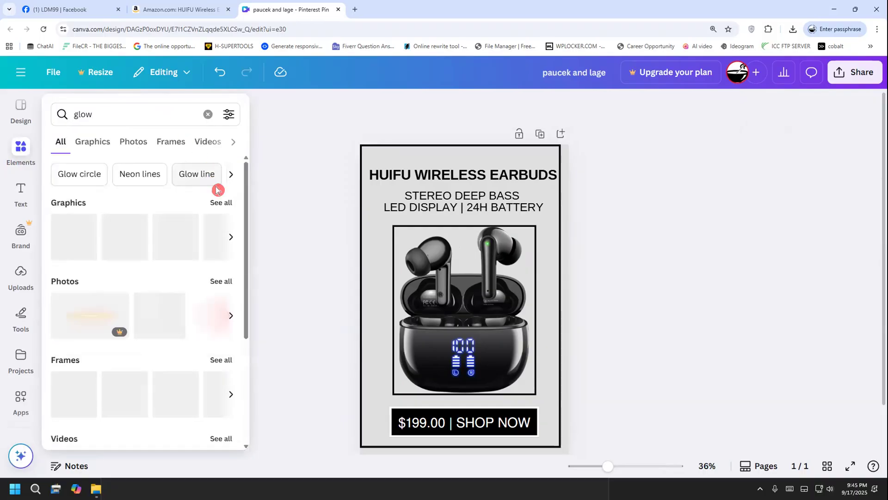
Show all graphics results for the "glow" search and look through them
click(220, 202)
mouse_move(247, 218)
mouse_down()
mouse_move(242, 284)
mouse_move(239, 204)
mouse_up()
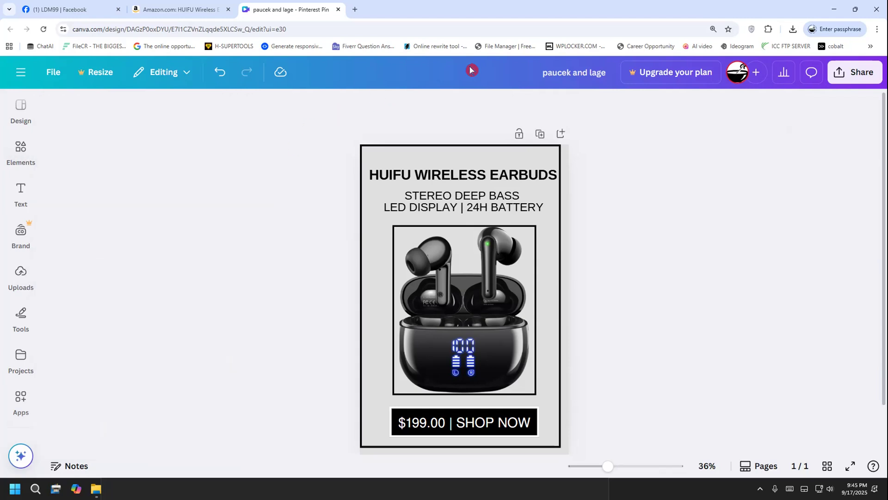
drag(91, 187, 109, 269)
drag(130, 217, 157, 233)
drag(186, 201, 190, 241)
mouse_move(175, 171)
mouse_down()
mouse_move(233, 196)
mouse_move(234, 233)
mouse_up()
drag(217, 150, 237, 233)
mouse_move(248, 185)
mouse_down()
mouse_move(252, 207)
mouse_move(276, 203)
mouse_up()
mouse_move(136, 285)
mouse_down()
mouse_move(272, 258)
mouse_move(279, 240)
mouse_up()
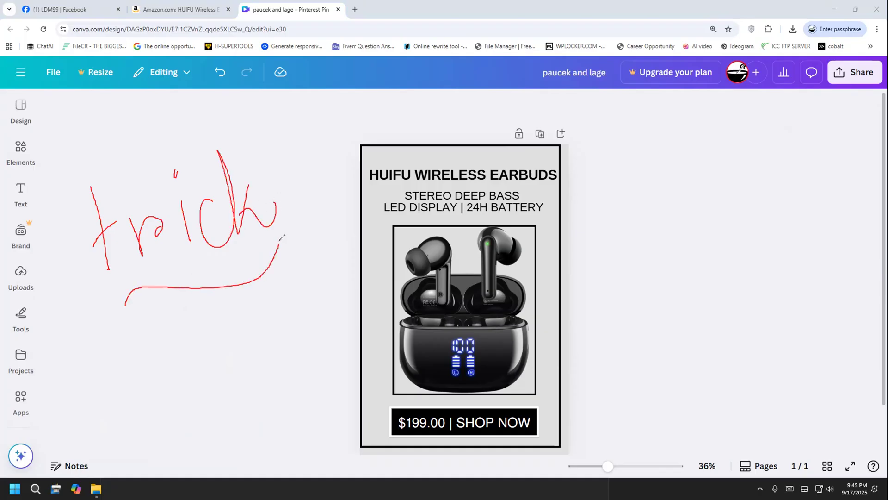
drag(178, 355, 187, 332)
drag(221, 301, 250, 337)
drag(146, 401, 309, 336)
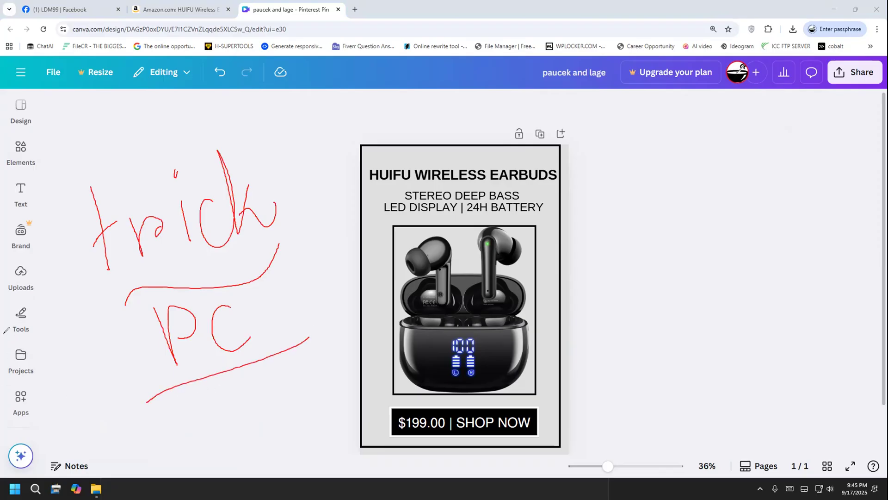
click(53, 296)
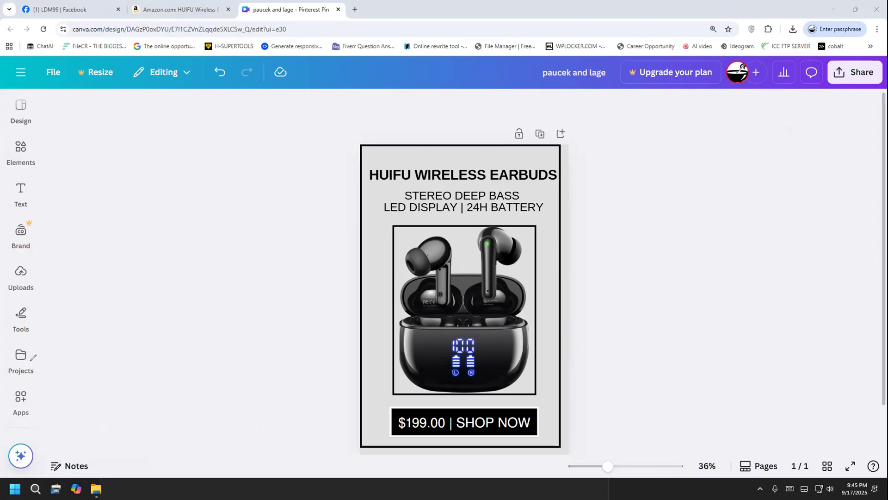
click(422, 356)
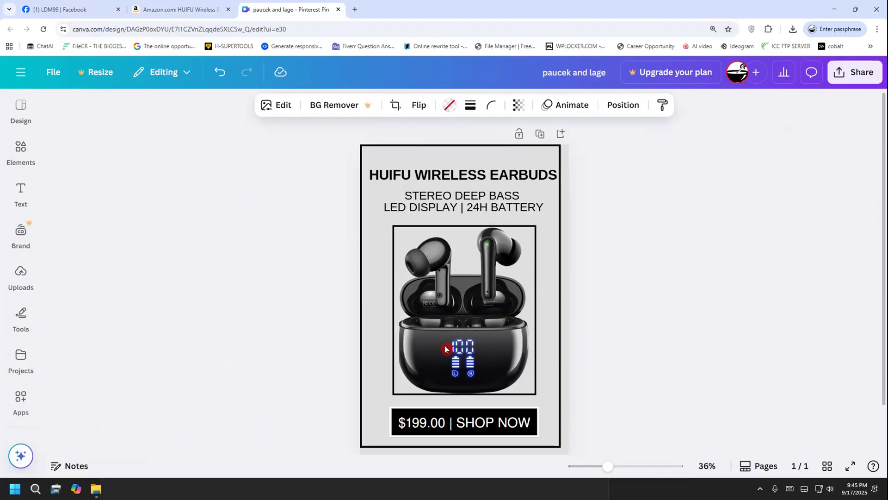
click(304, 369)
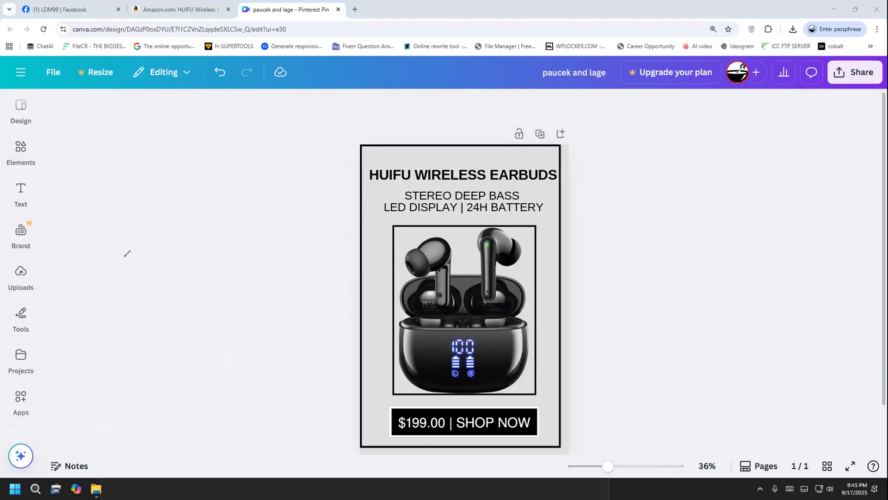
mouse_move(95, 253)
mouse_down()
mouse_move(109, 222)
mouse_move(100, 248)
mouse_move(125, 264)
mouse_up()
drag(103, 305, 169, 257)
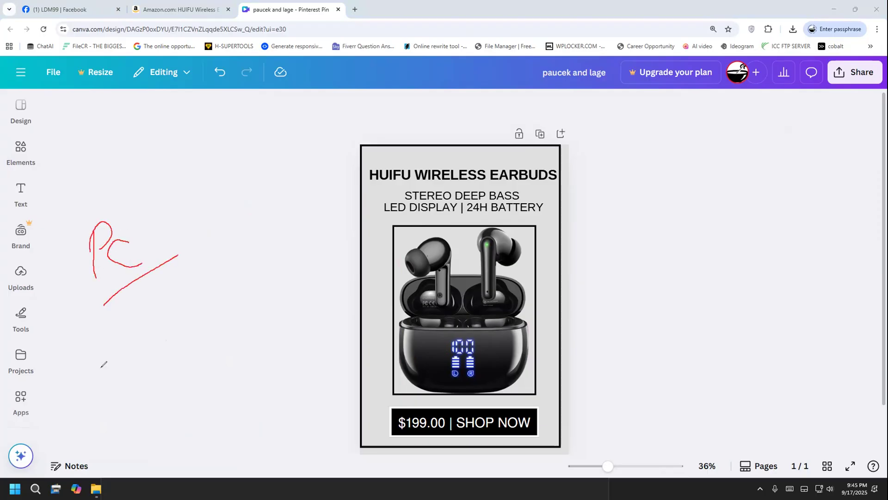
click(70, 303)
key(e)
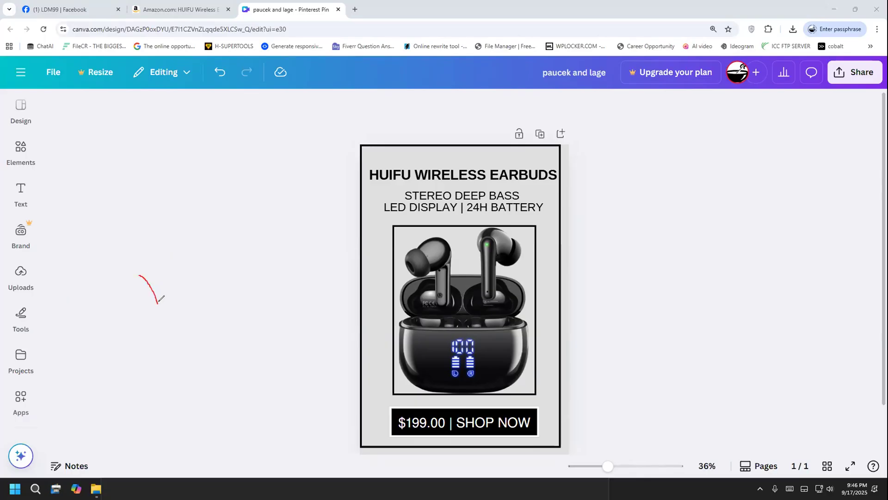
mouse_move(155, 267)
mouse_down()
mouse_move(176, 291)
mouse_move(180, 263)
mouse_move(211, 291)
mouse_up()
mouse_move(218, 244)
mouse_down()
mouse_move(218, 283)
mouse_move(241, 269)
mouse_move(255, 224)
mouse_move(252, 276)
mouse_move(215, 313)
mouse_move(325, 258)
mouse_move(337, 243)
mouse_up()
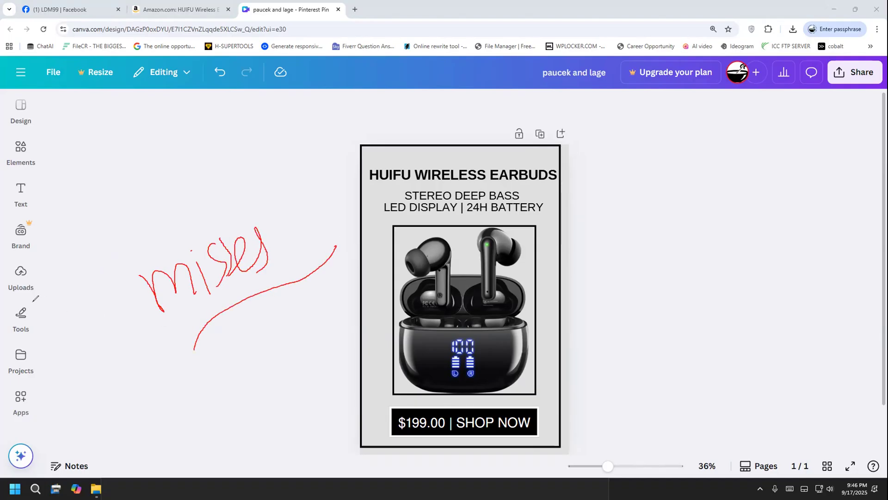
click(31, 345)
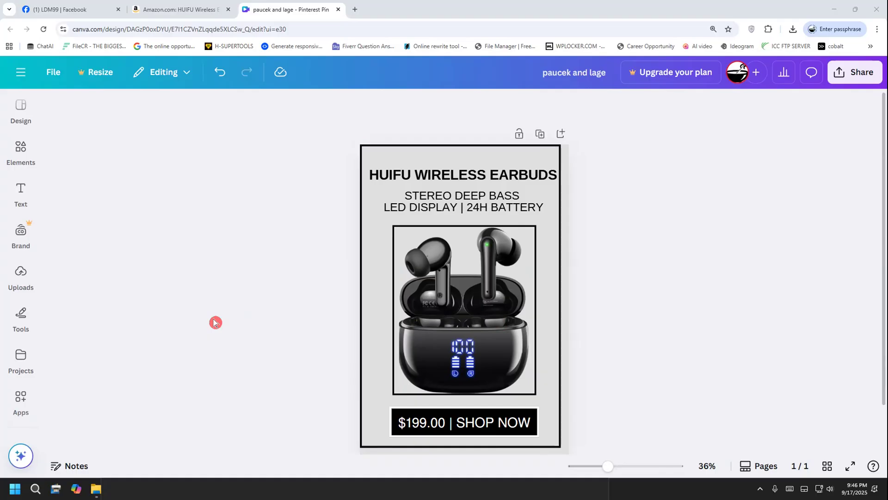
Check the wording and alignment of the pin's two-line subtitle and its title
click(417, 204)
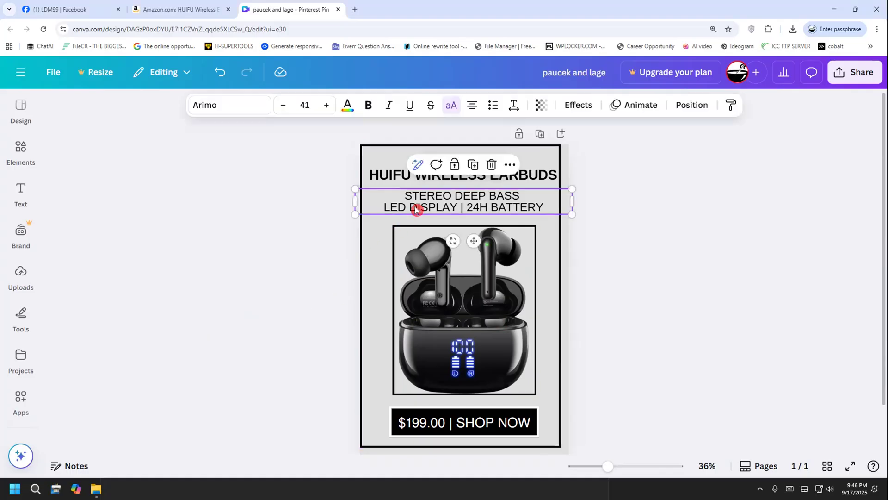
click(620, 223)
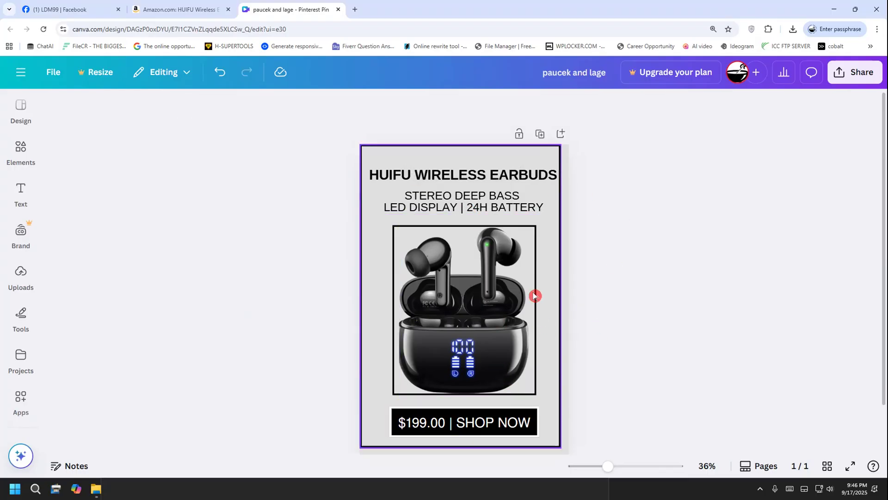
click(447, 206)
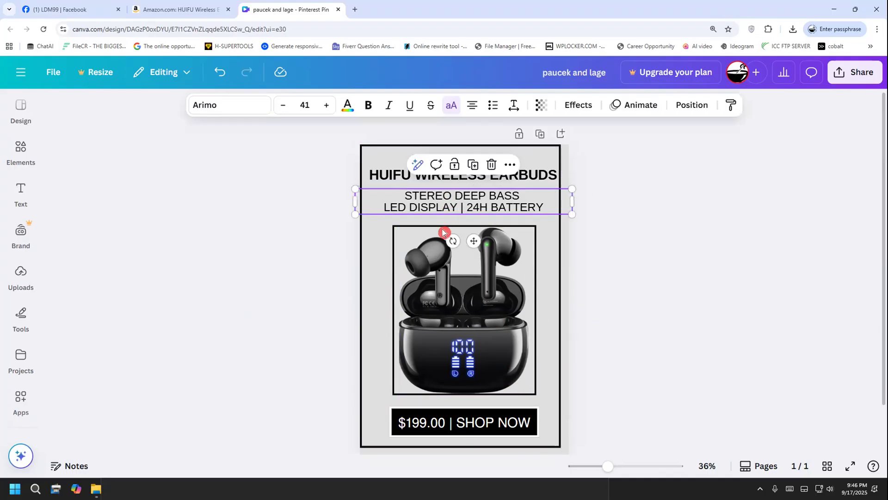
click(296, 310)
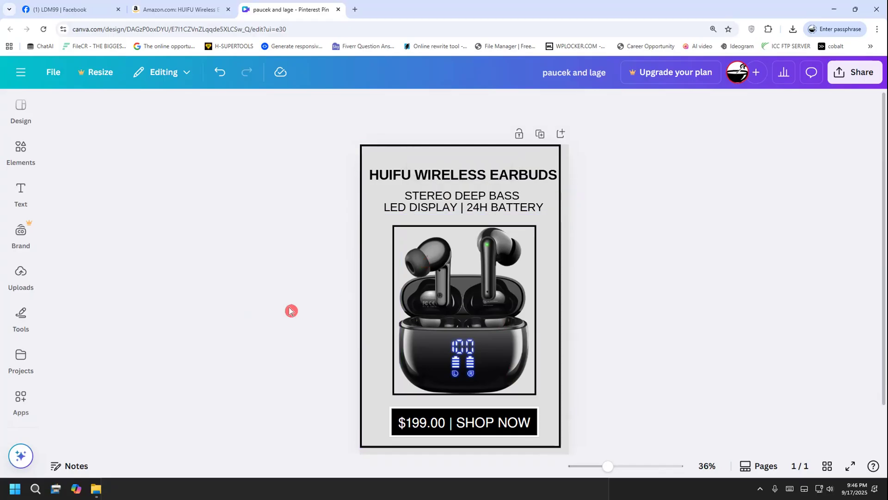
click(450, 203)
drag(421, 207, 497, 195)
click(413, 213)
drag(397, 207, 542, 208)
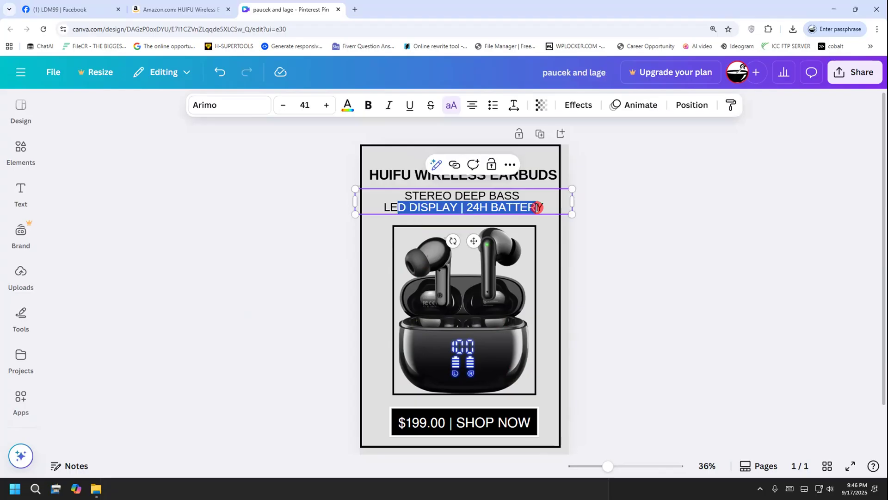
click(584, 246)
click(470, 177)
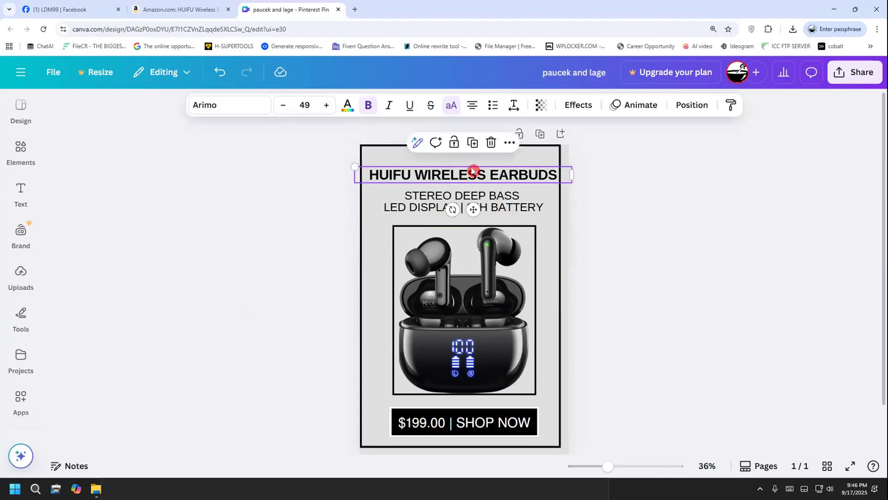
click(623, 444)
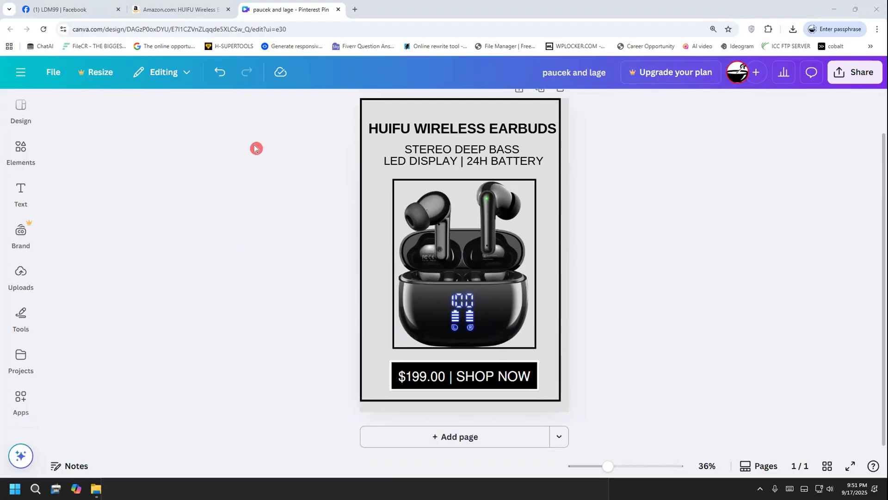
Return to the "glow" graphics results and look over the first rows for a suitable glow
click(19, 147)
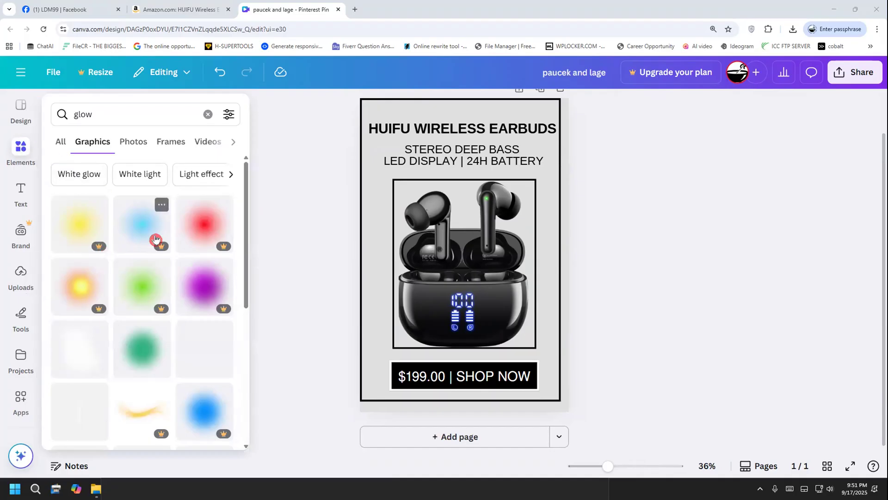
click(317, 187)
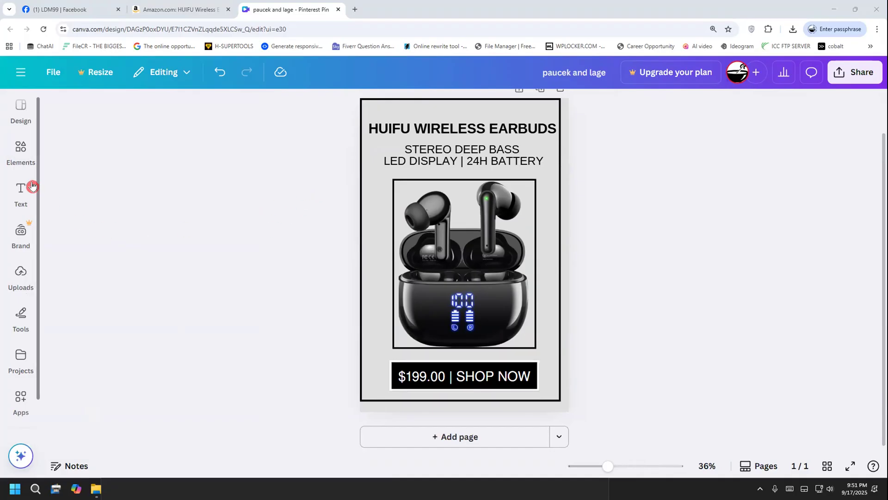
click(21, 192)
click(21, 153)
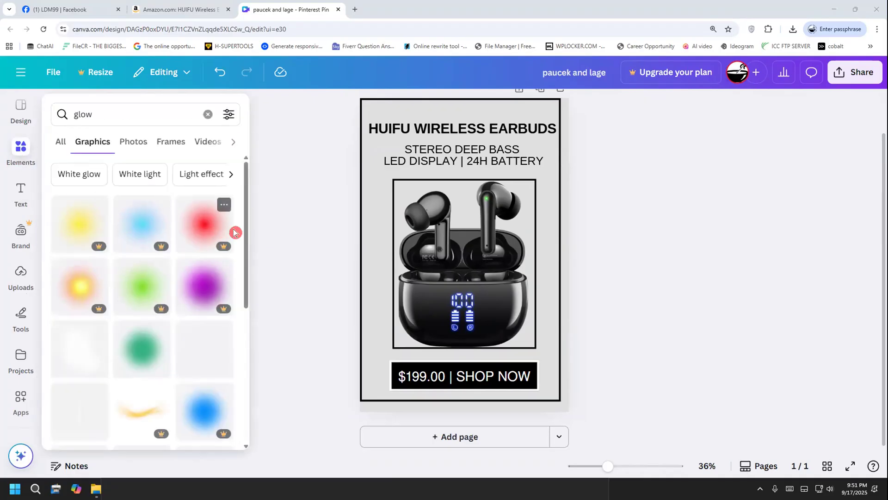
drag(246, 264, 250, 335)
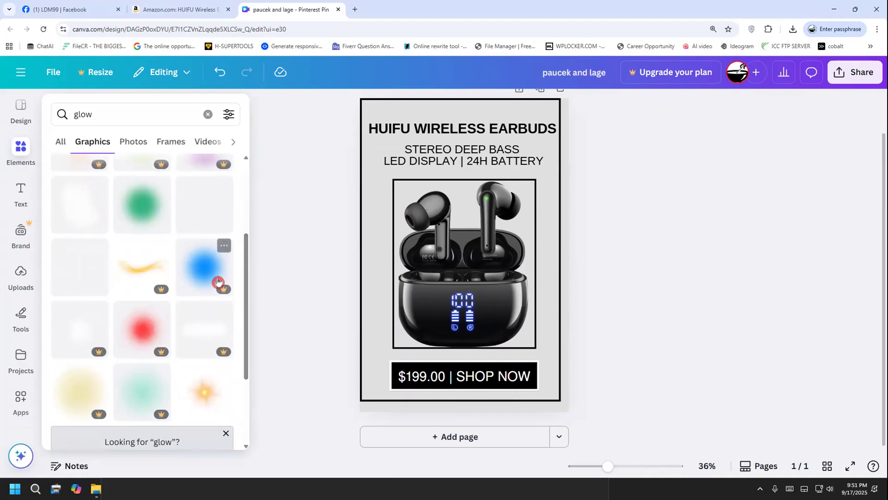
scroll(215, 283, down, 1)
scroll(175, 301, down, 2)
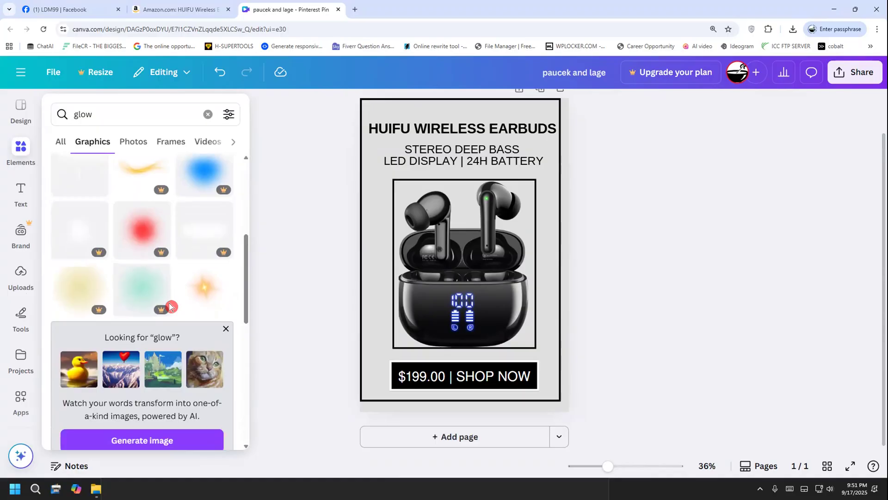
scroll(157, 277, up, 2)
scroll(148, 265, up, 4)
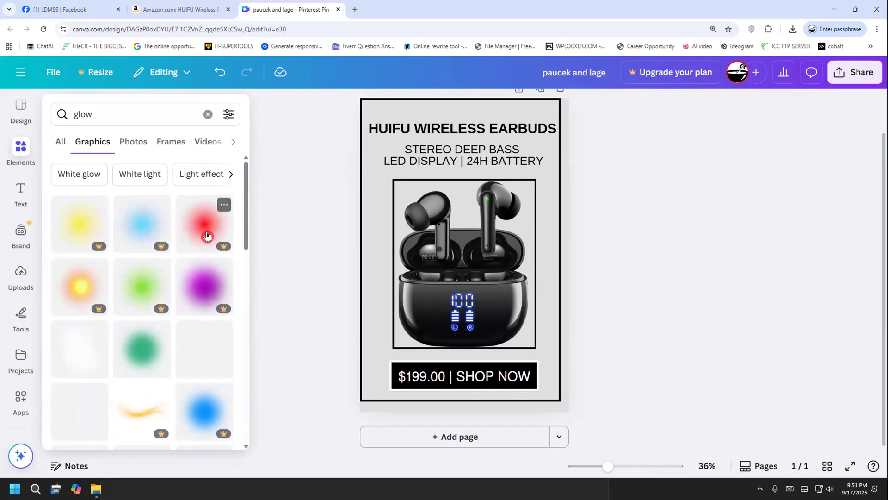
click(248, 261)
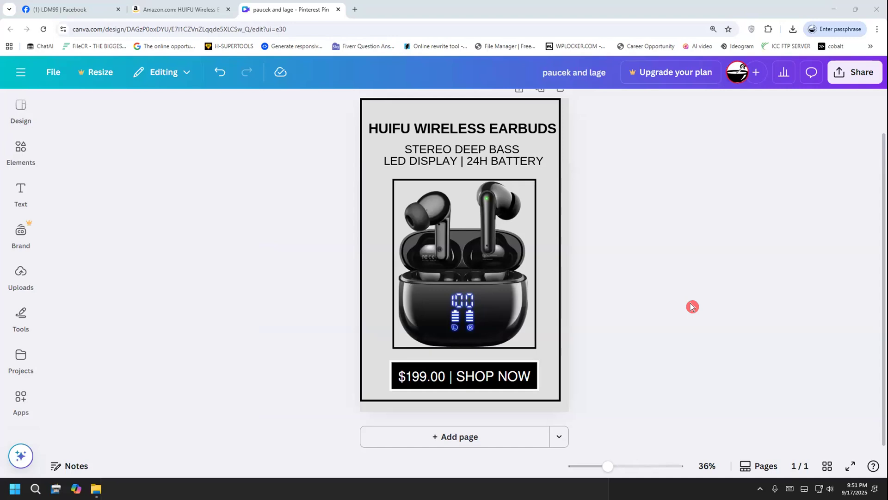
Reopen the "glow" graphics results and compare the first glows with those further down the list
click(28, 159)
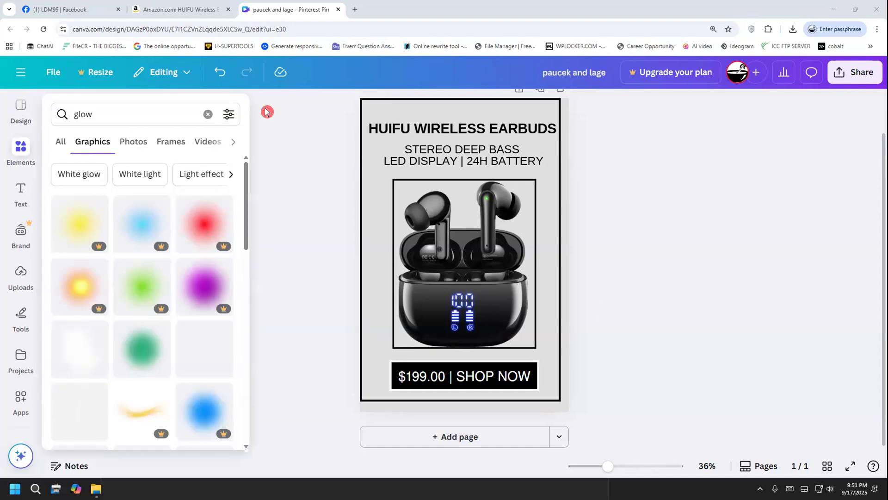
scroll(73, 249, down, 1)
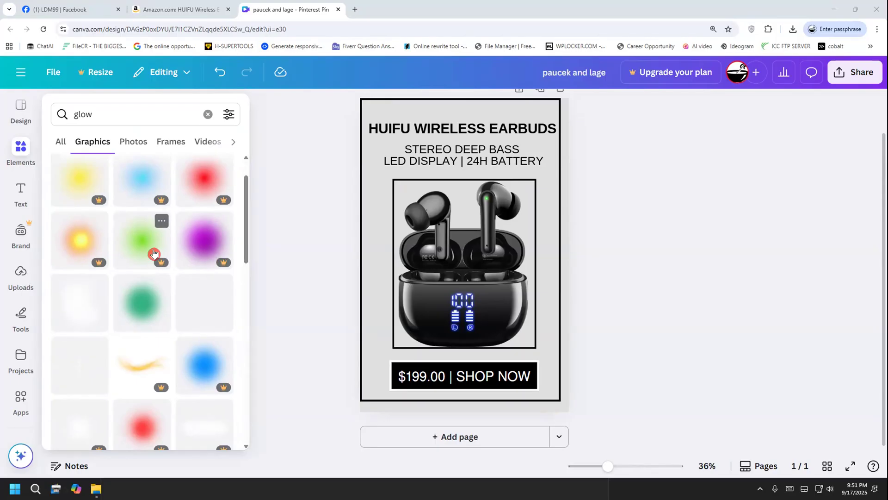
scroll(154, 254, down, 10)
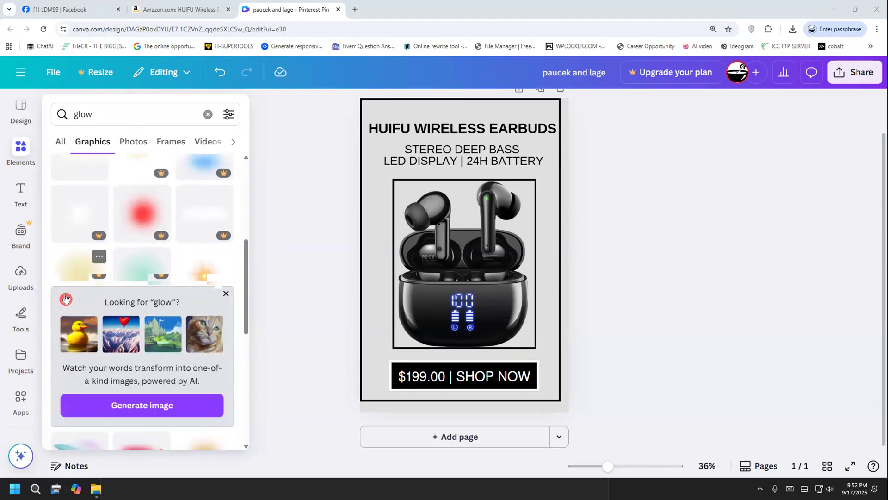
scroll(69, 308, up, 5)
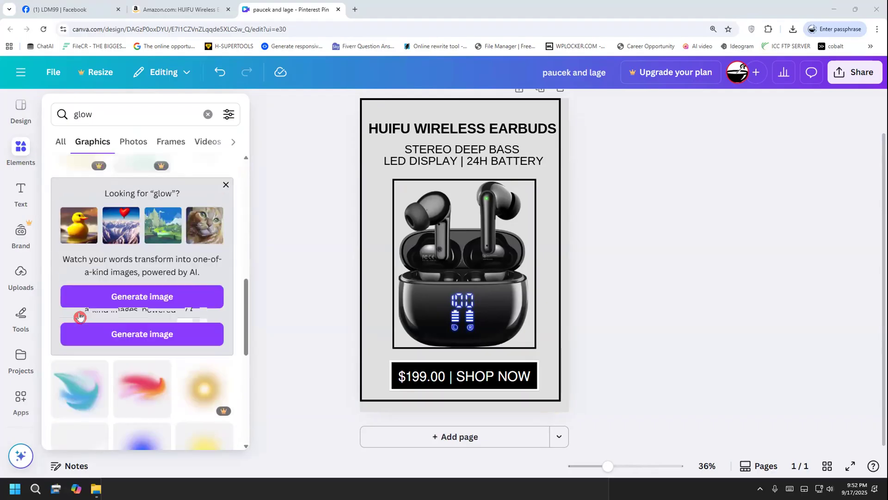
scroll(79, 317, up, 5)
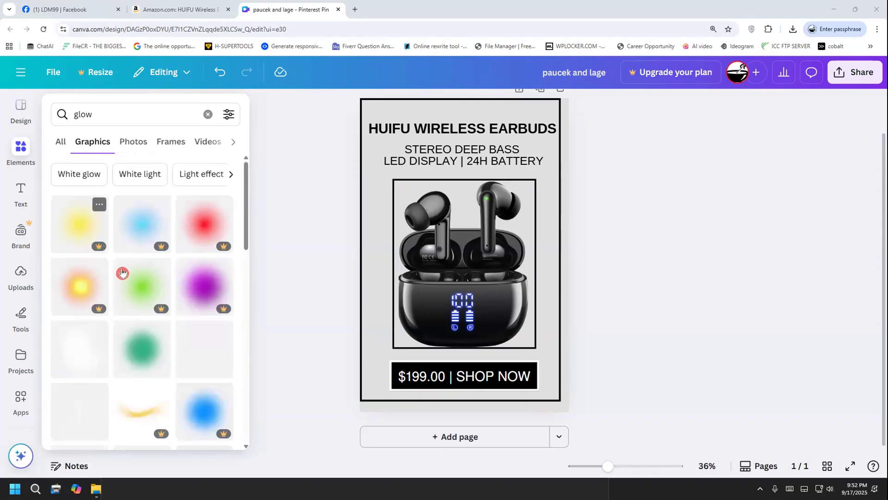
drag(247, 225, 245, 204)
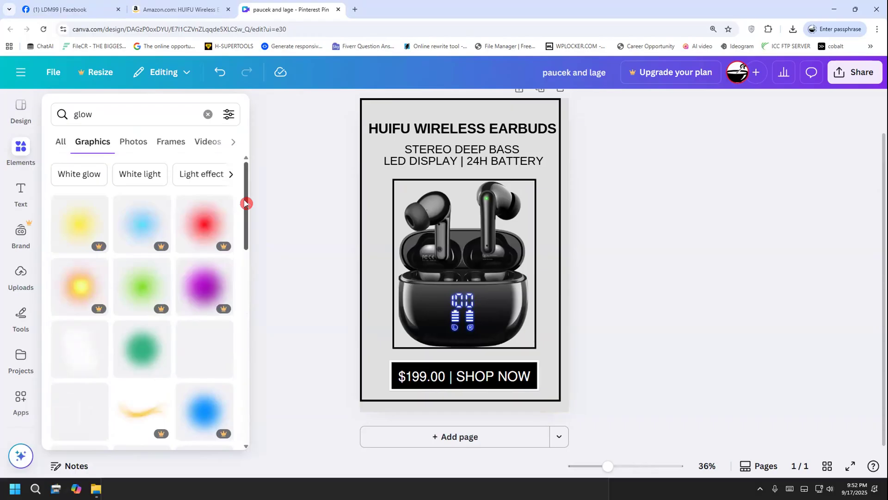
drag(245, 203, 244, 348)
scroll(245, 348, down, 2)
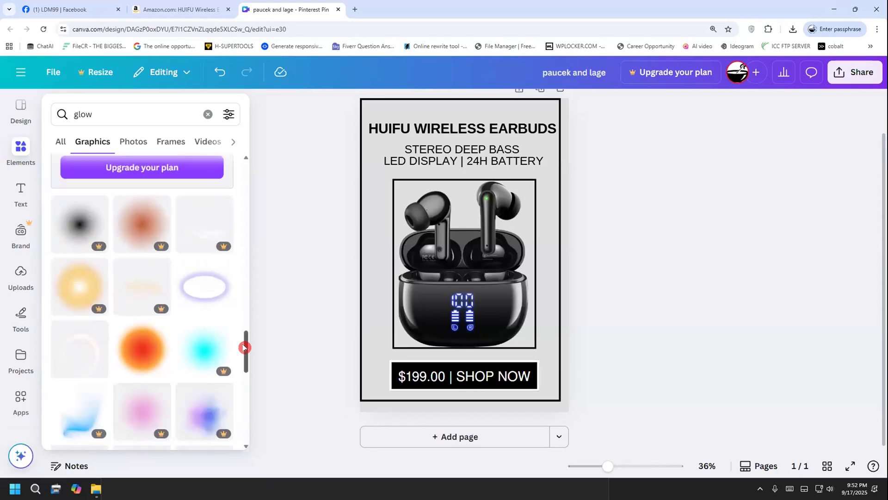
scroll(239, 347, up, 10)
scroll(226, 333, up, 5)
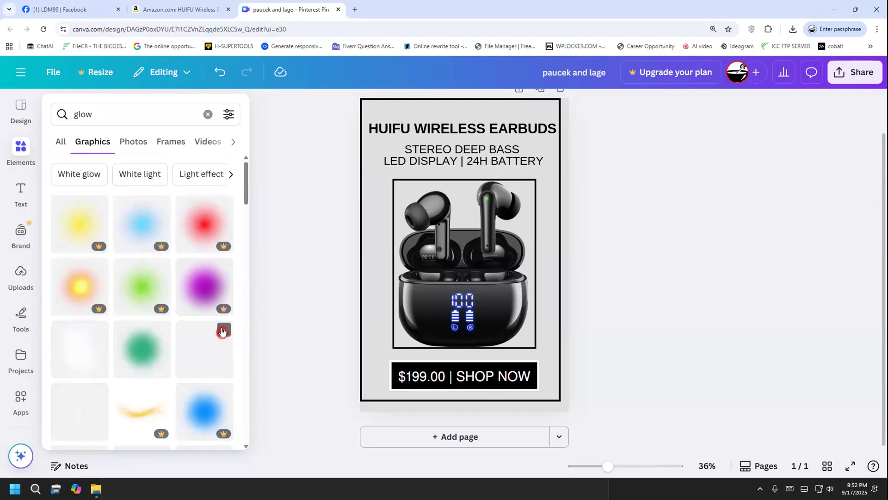
Examine the full list of "glow" graphics for a soft glow that suits the earbuds pin
scroll(222, 324, down, 8)
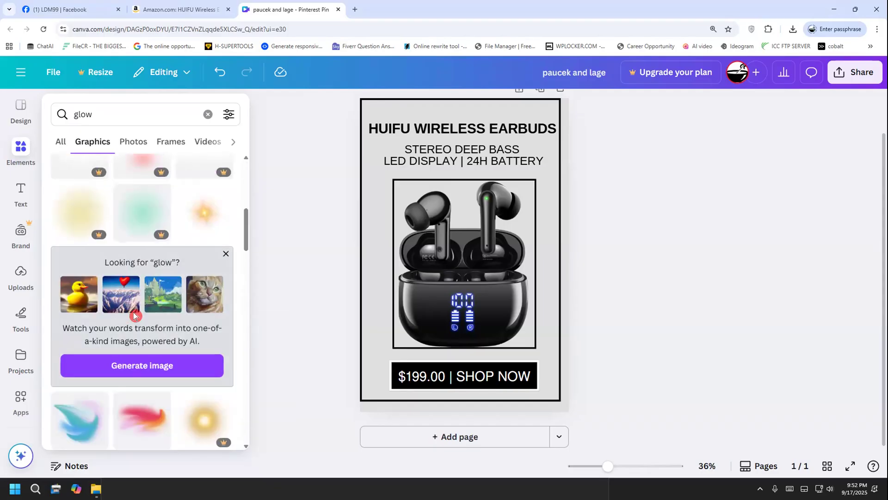
scroll(225, 294, down, 4)
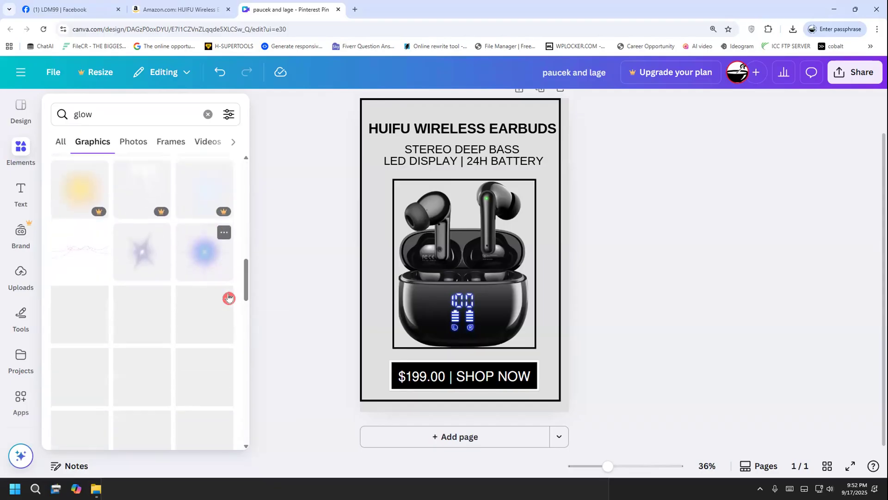
scroll(232, 299, down, 1)
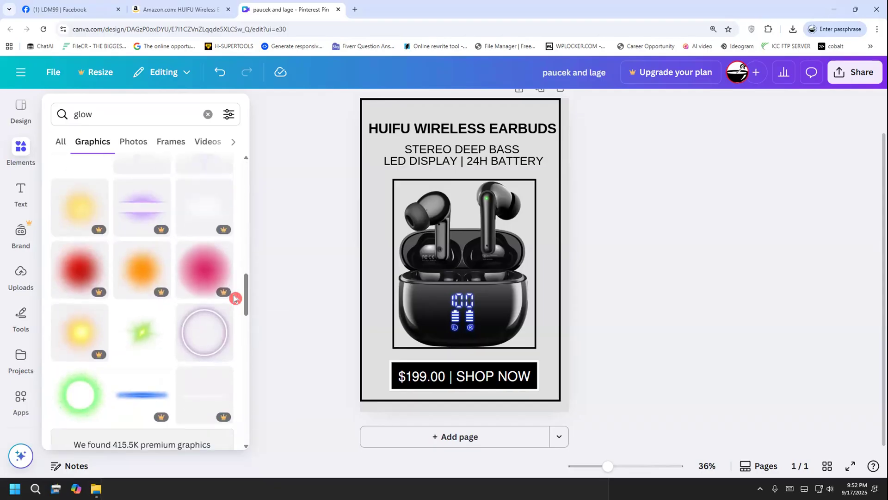
scroll(235, 298, down, 4)
scroll(236, 304, down, 3)
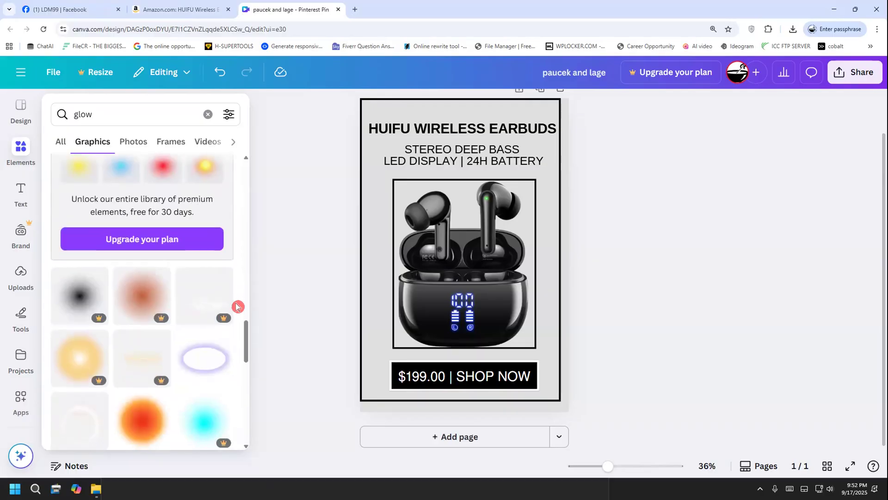
scroll(237, 305, down, 3)
scroll(237, 306, down, 10)
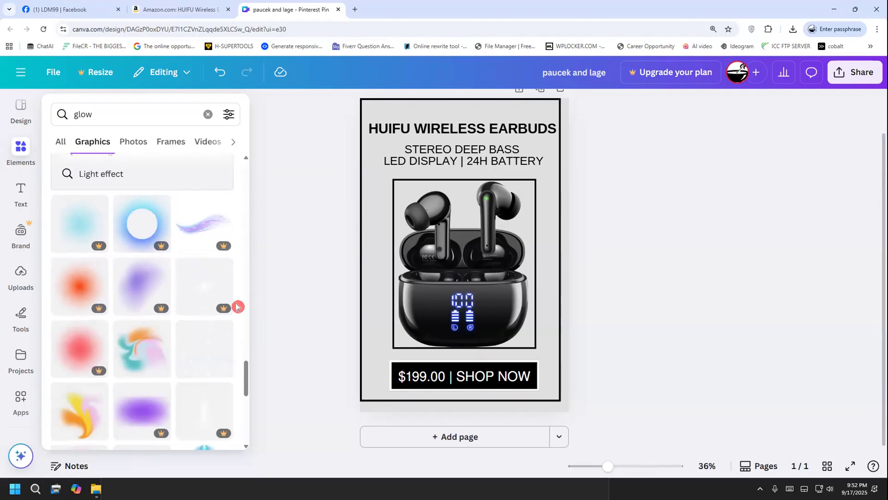
scroll(237, 307, down, 4)
scroll(236, 306, down, 2)
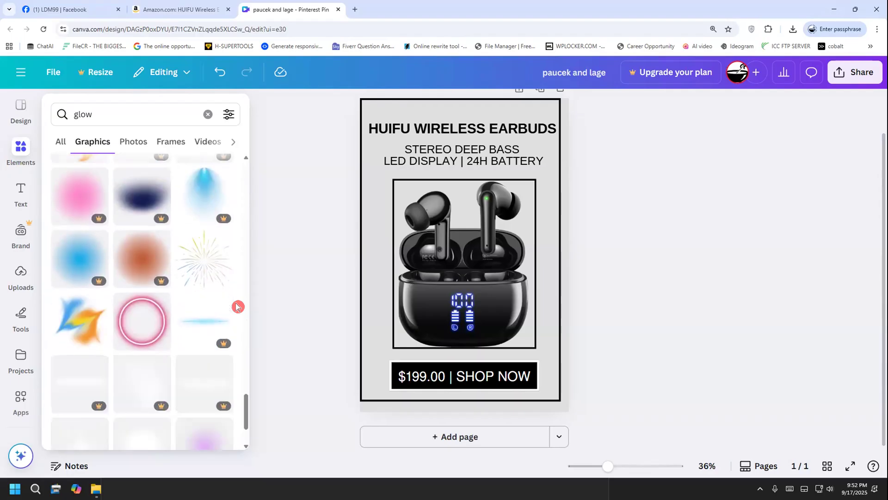
scroll(237, 306, down, 2)
scroll(226, 305, down, 8)
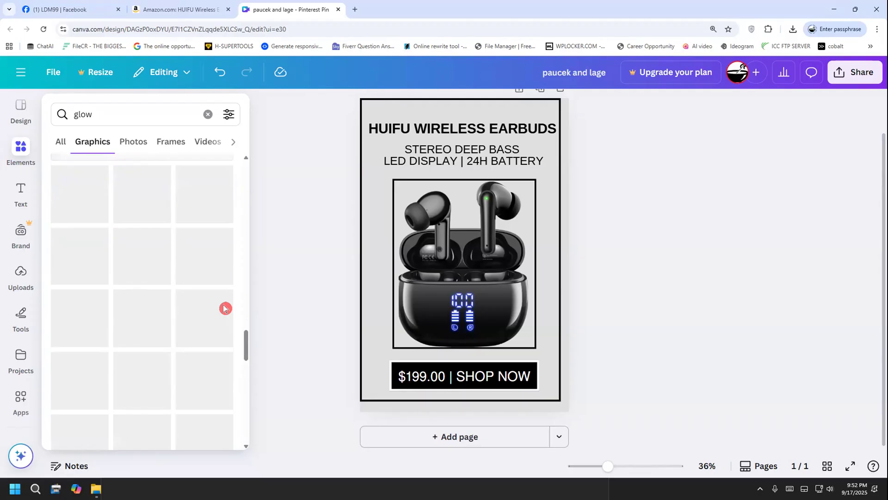
scroll(224, 300, up, 4)
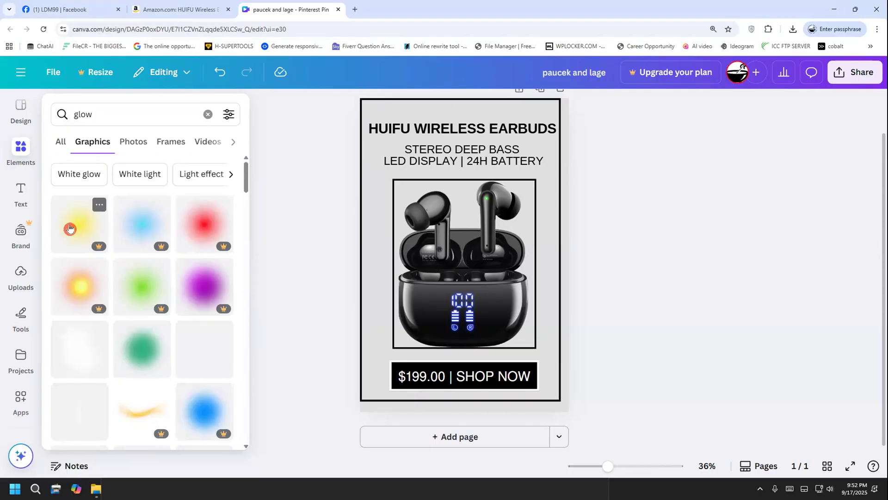
scroll(72, 247, down, 2)
scroll(73, 246, up, 2)
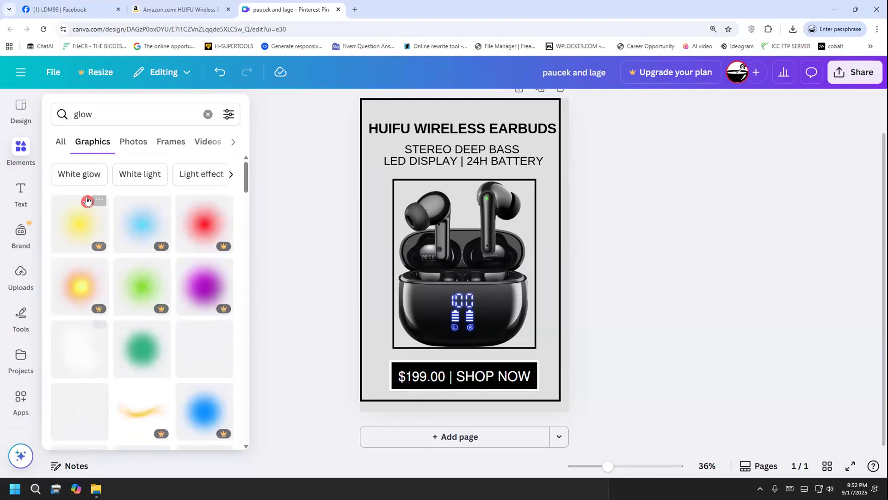
Search the design graphics for "white glow" and look through the results
click(76, 114)
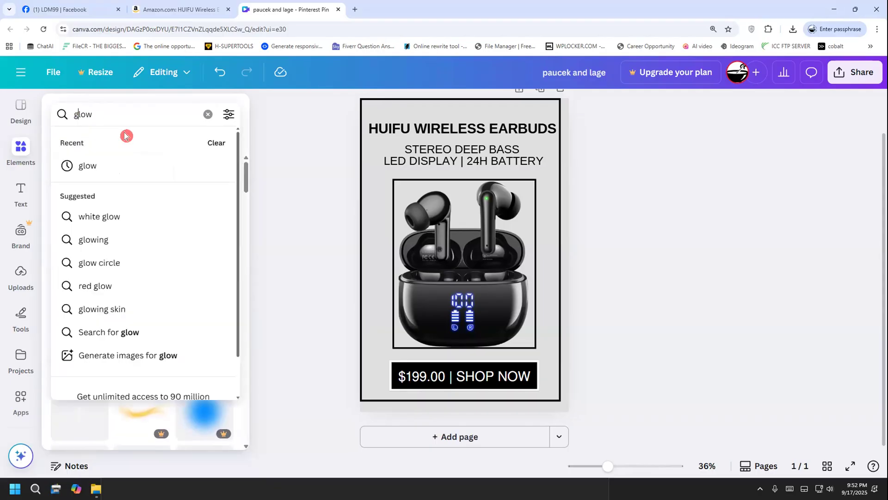
text(white)
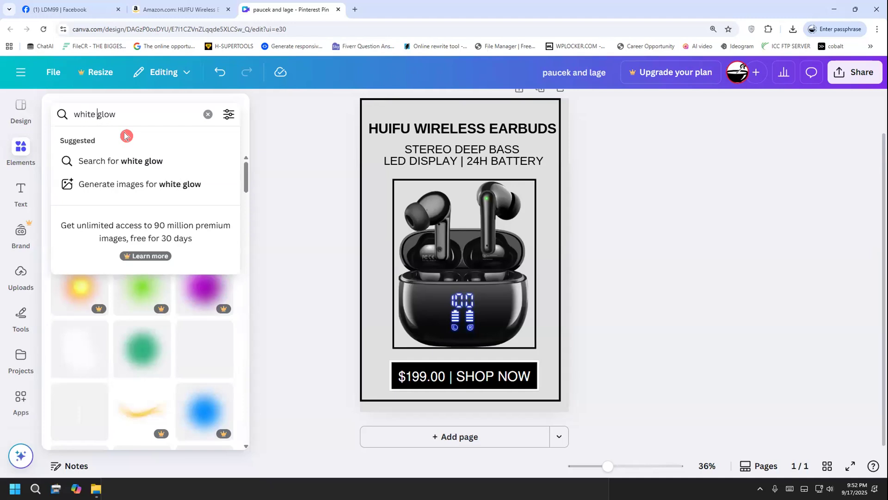
key(Return)
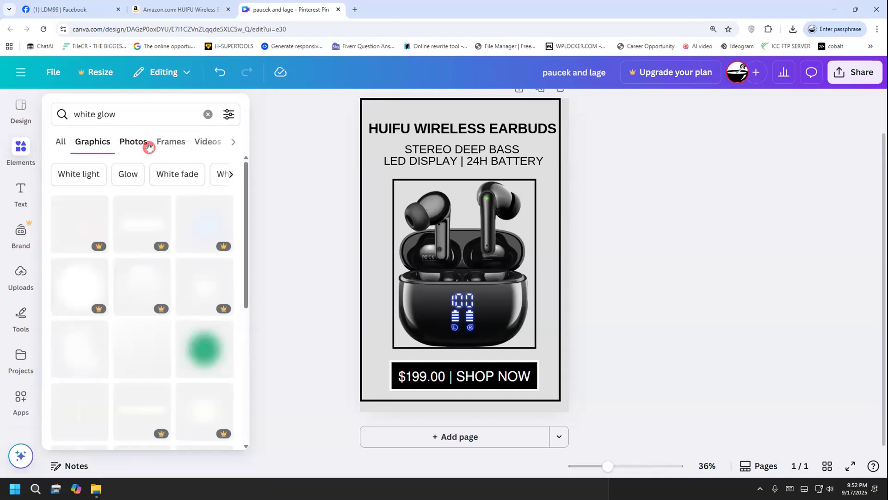
scroll(240, 215, down, 2)
scroll(240, 217, down, 4)
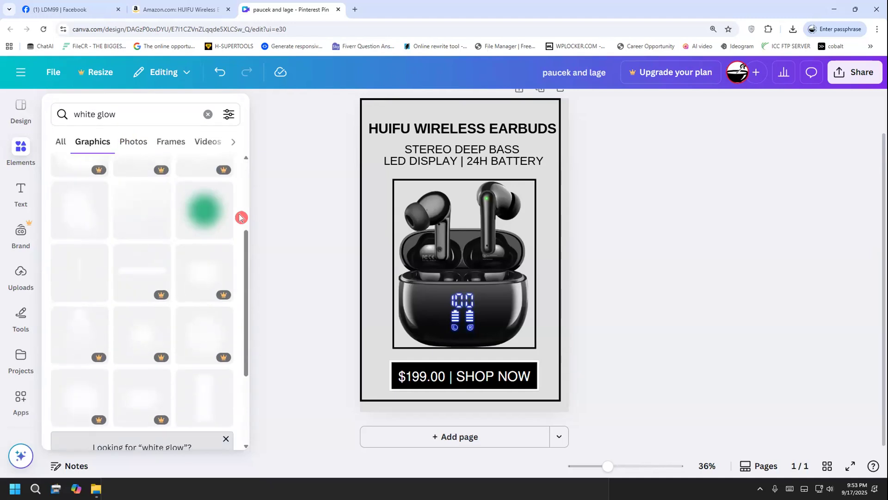
Examine the "white glow" graphics results down past the related searches for a glow that suits the earbuds pin
scroll(241, 217, down, 5)
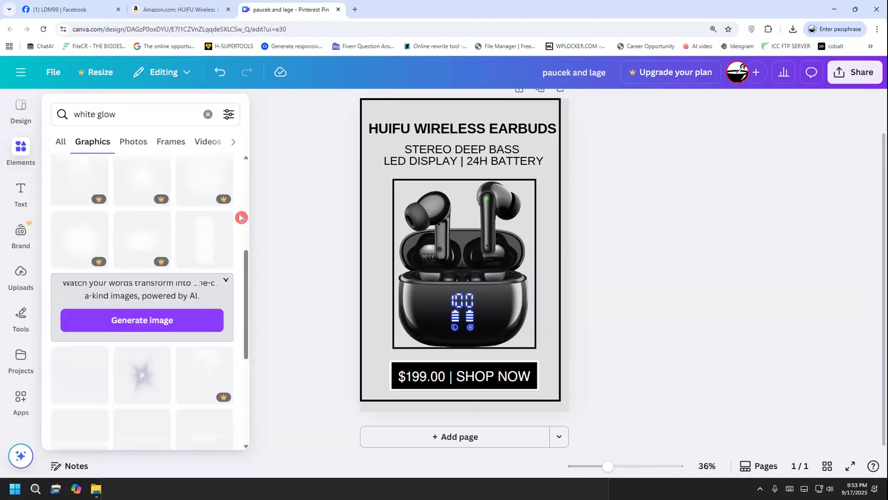
scroll(249, 253, down, 6)
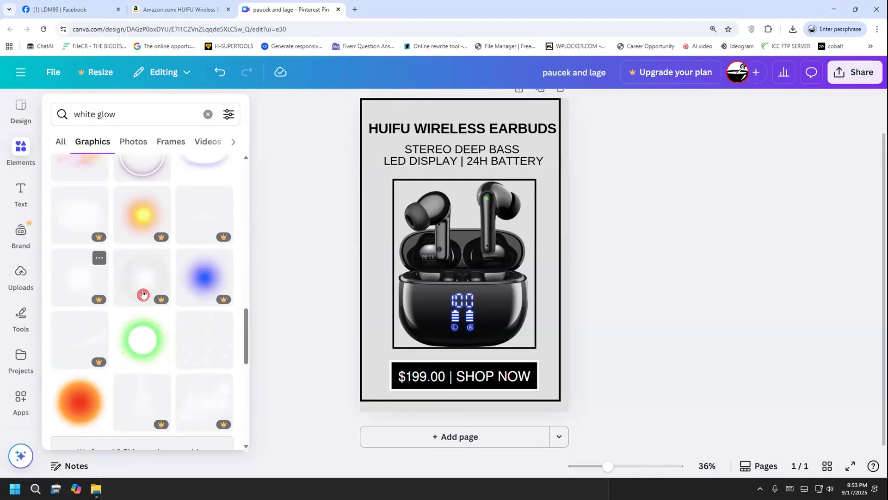
scroll(140, 294, down, 2)
scroll(129, 326, down, 3)
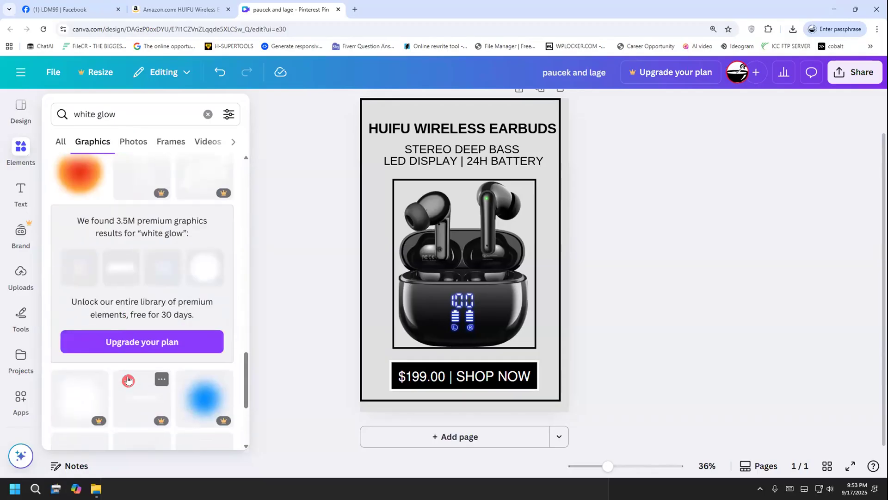
scroll(127, 379, down, 4)
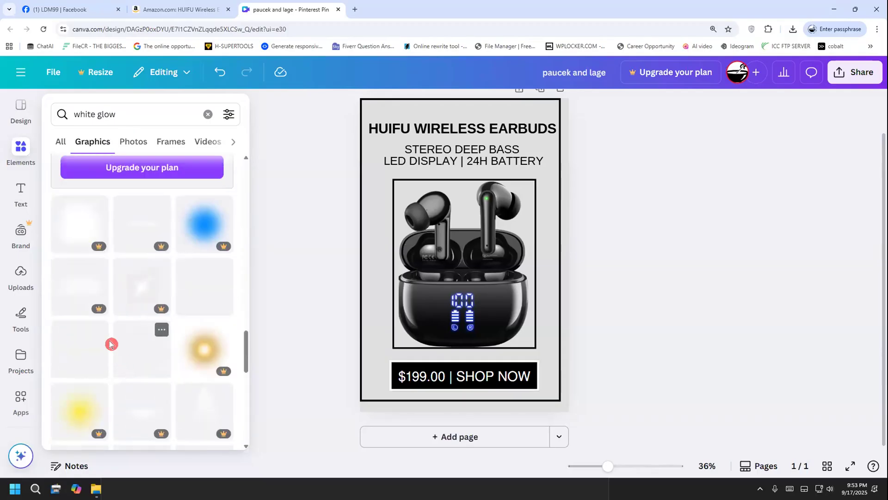
scroll(123, 315, down, 5)
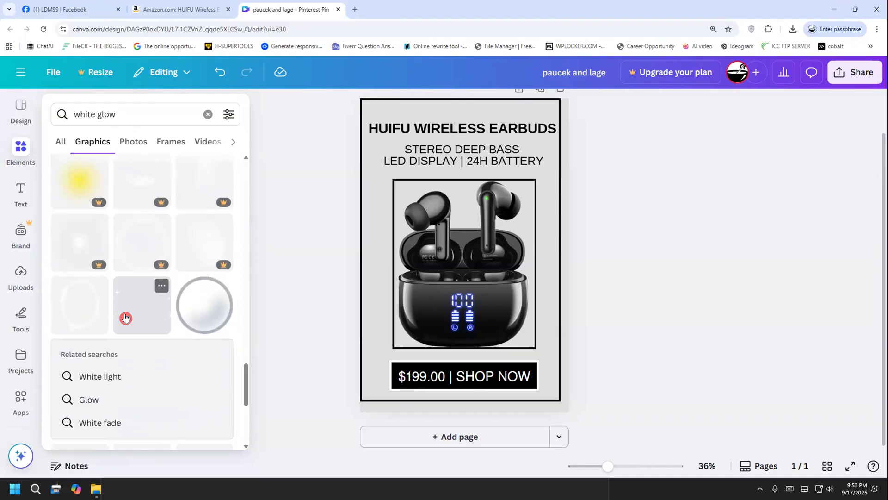
scroll(125, 317, down, 5)
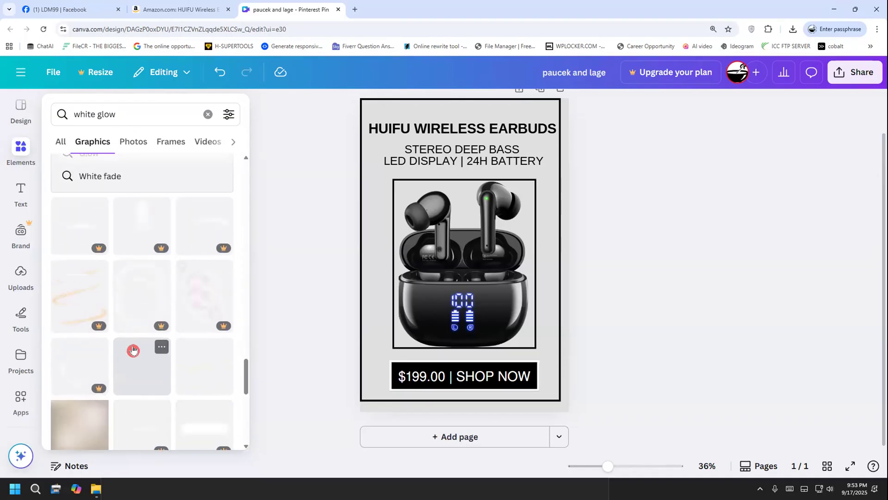
scroll(133, 350, up, 15)
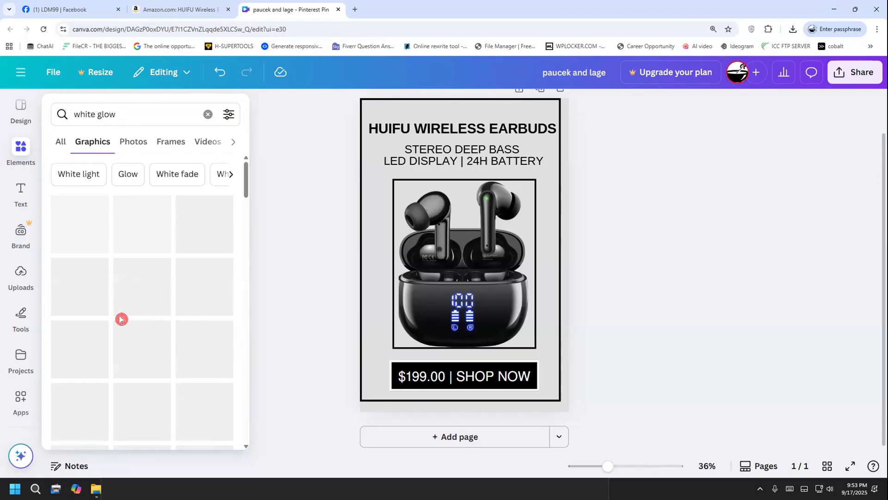
Switch the graphics results from "white glow" to the suggested search "Glow"
click(121, 173)
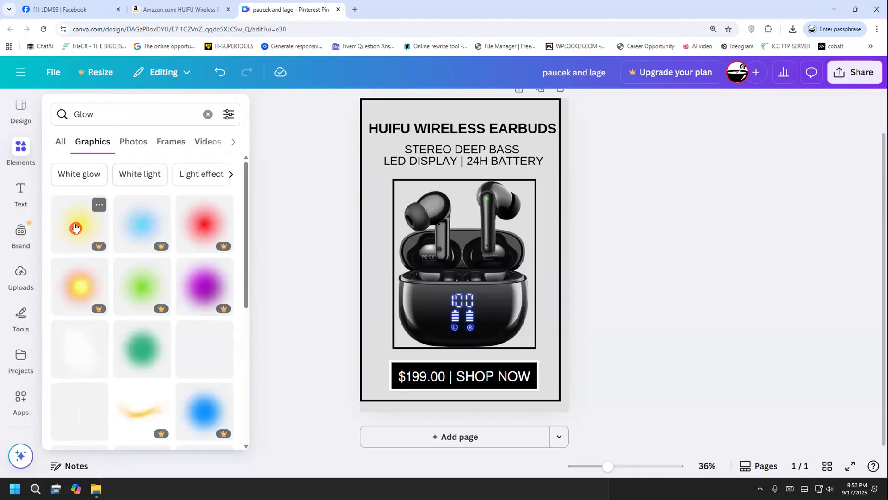
mouse_move(94, 250)
drag(258, 111, 260, 156)
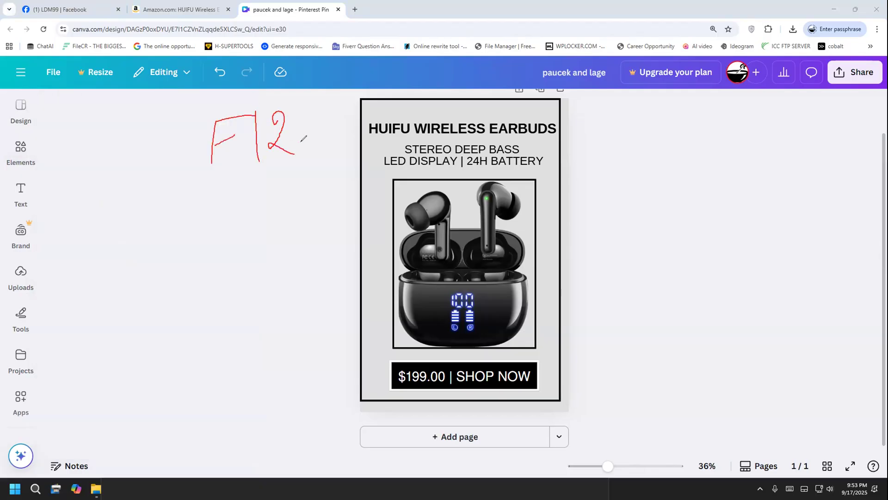
mouse_move(187, 123)
mouse_down()
mouse_move(260, 199)
mouse_move(304, 121)
mouse_up()
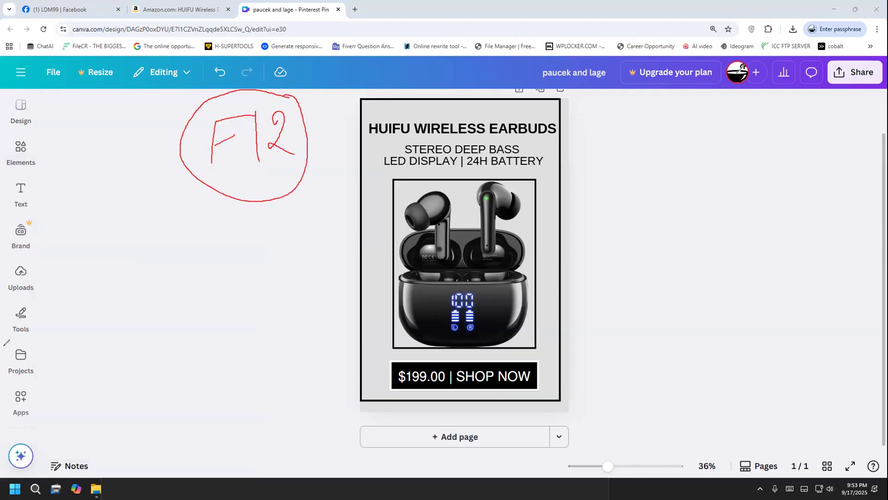
click(21, 151)
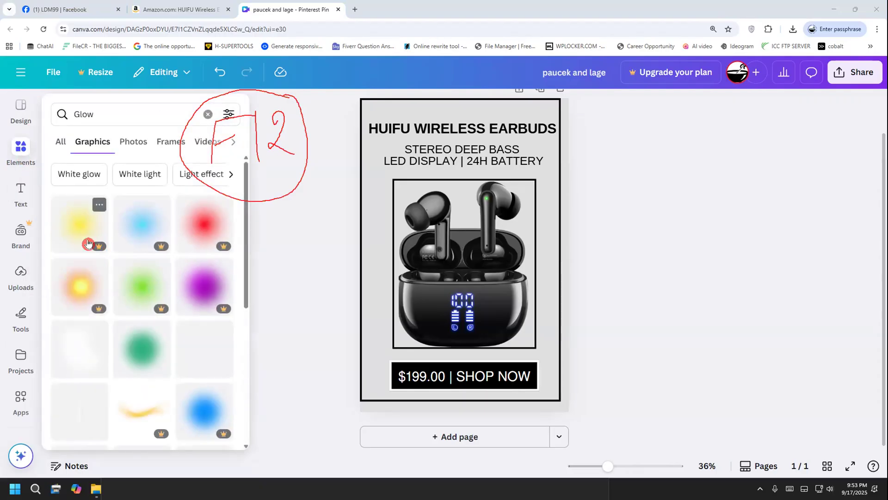
click(284, 240)
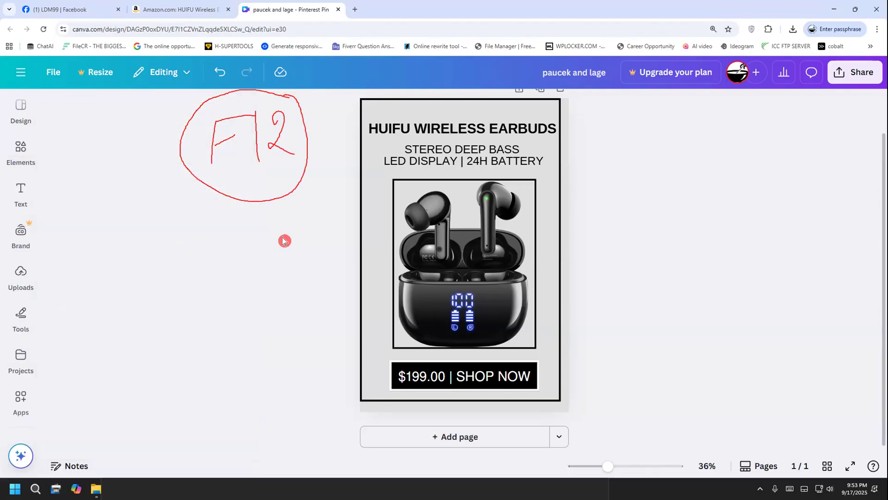
Open the browser's developer tools and dock them to the right of the design
key(F12)
key(F12)
key(F12)
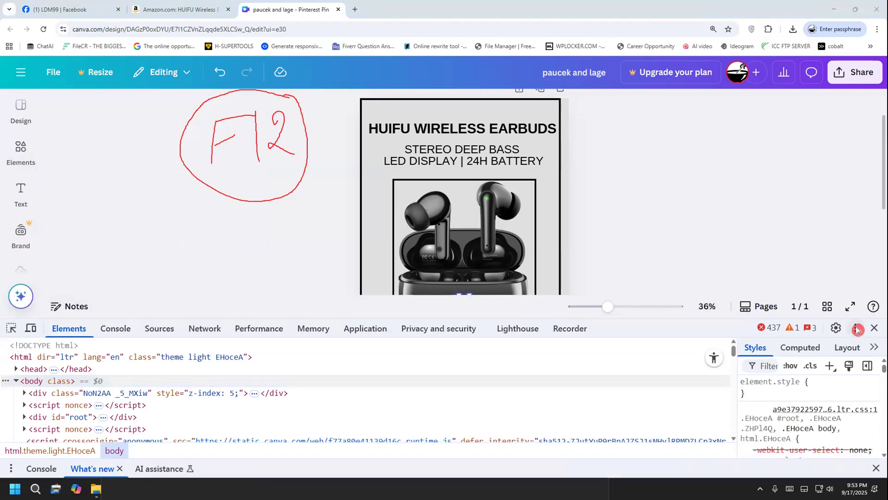
click(835, 327)
click(872, 334)
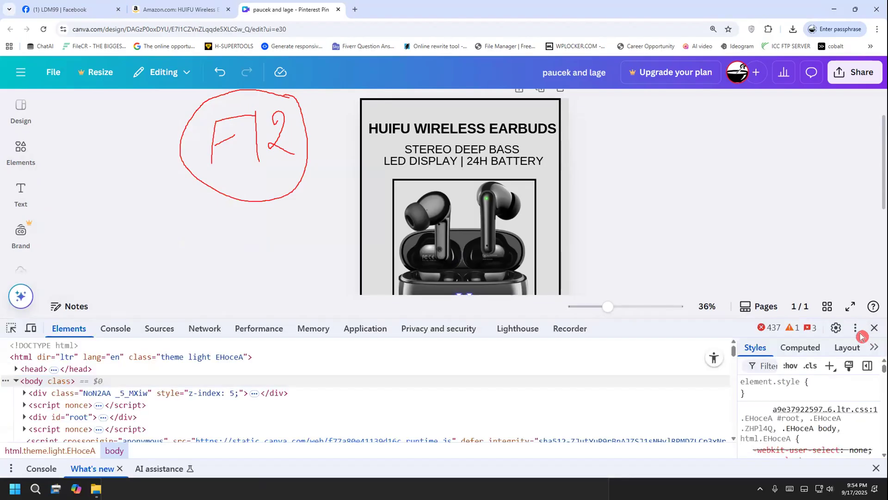
click(861, 329)
click(863, 333)
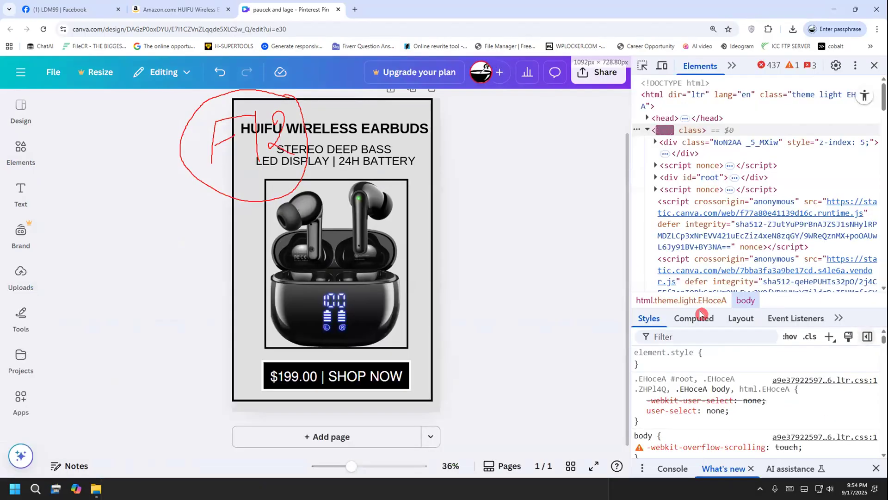
Try the premium yellow glow graphic over the earbuds image and remove it from the pin again
click(18, 224)
click(20, 149)
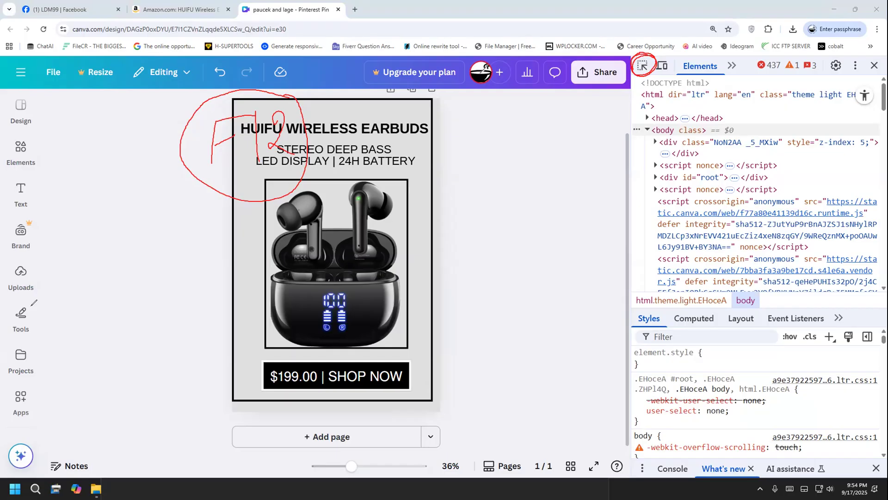
mouse_move(23, 161)
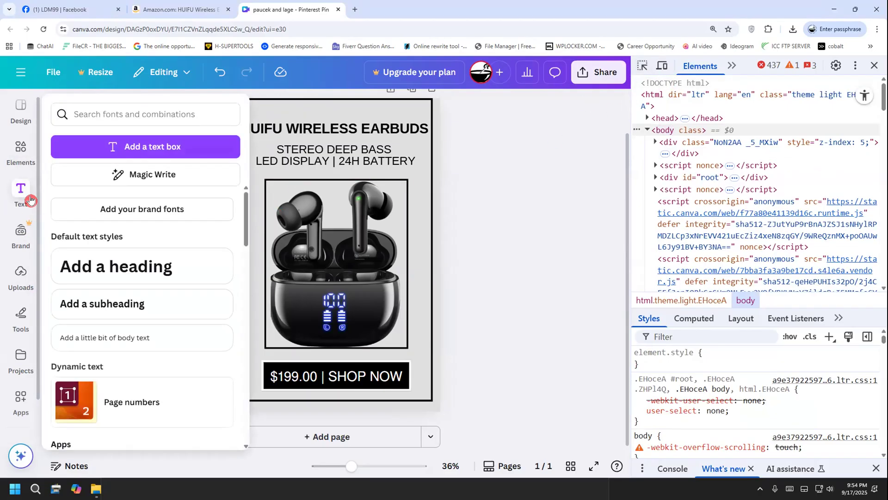
mouse_move(89, 206)
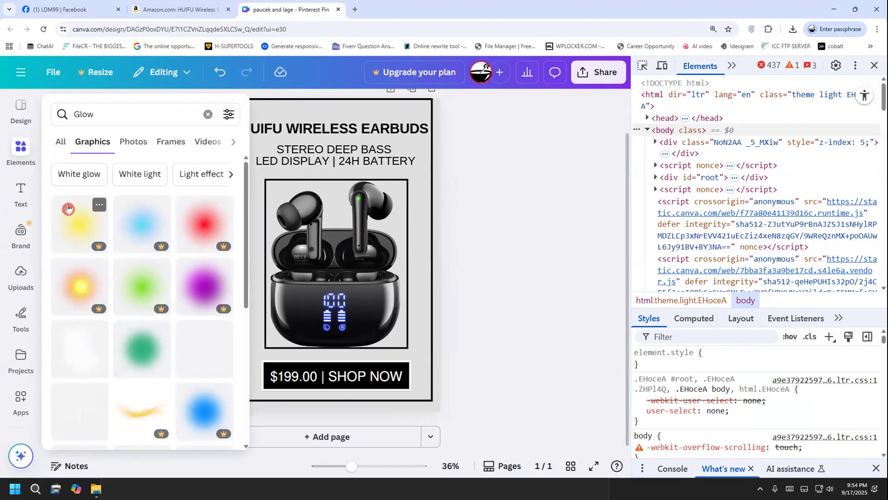
click(76, 224)
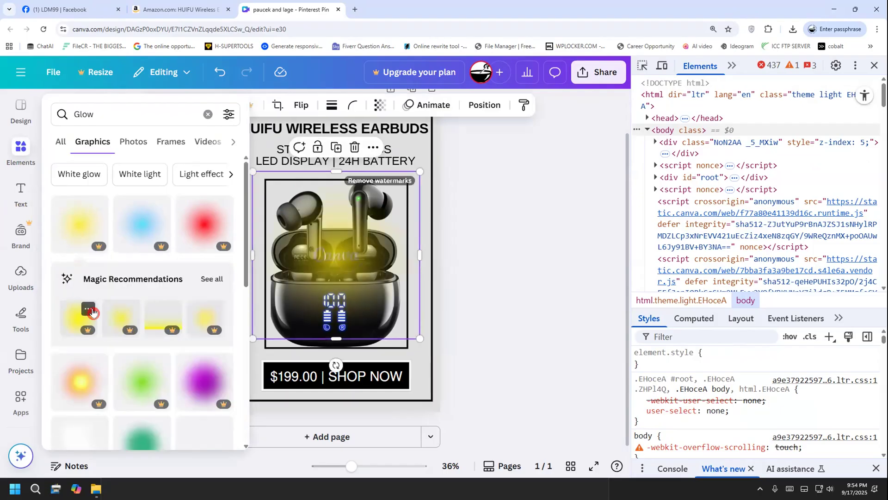
scroll(650, 224, down, 10)
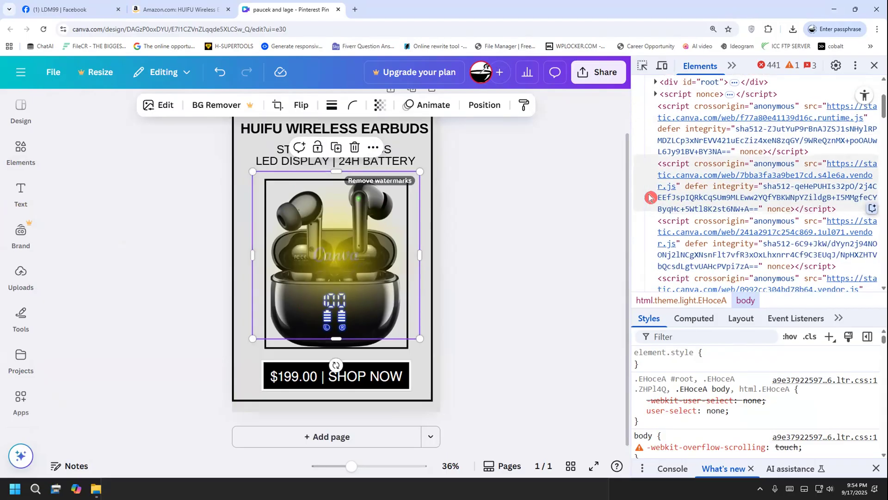
scroll(648, 199, down, 2)
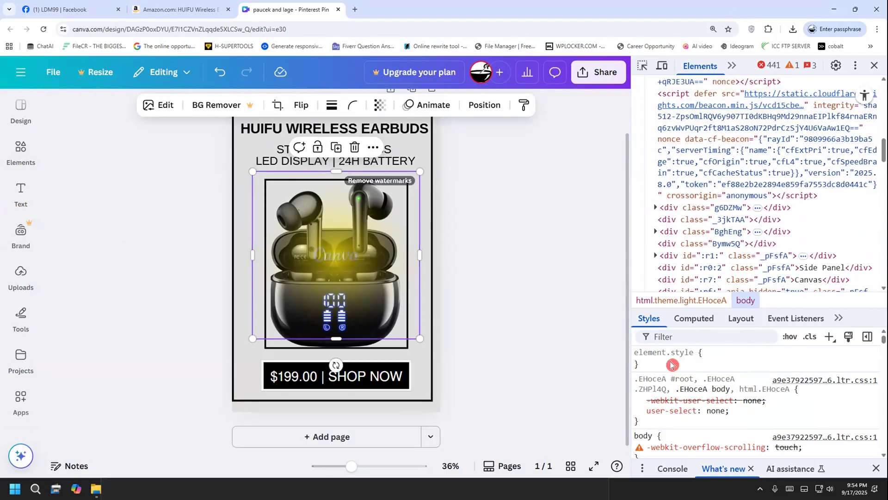
click(16, 200)
key(Escape)
click(21, 193)
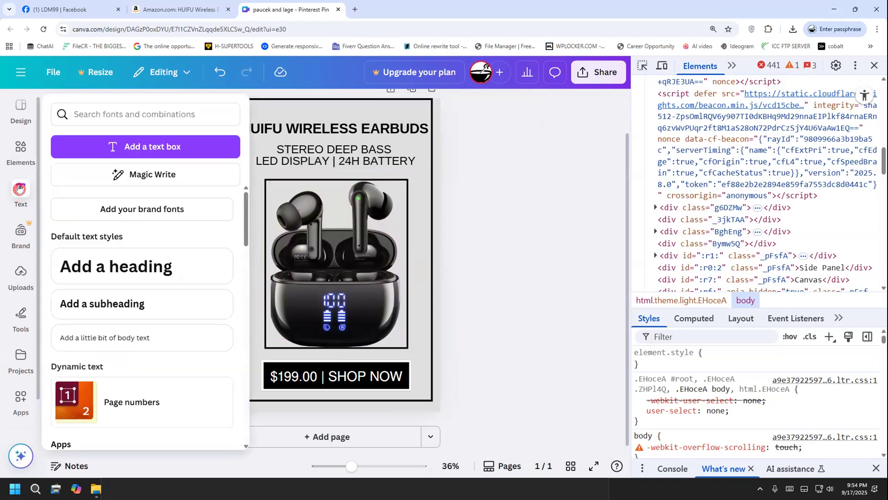
Keep the Elements panel with the "Glow" graphics open beside the pin design
click(19, 164)
click(19, 164)
click(642, 69)
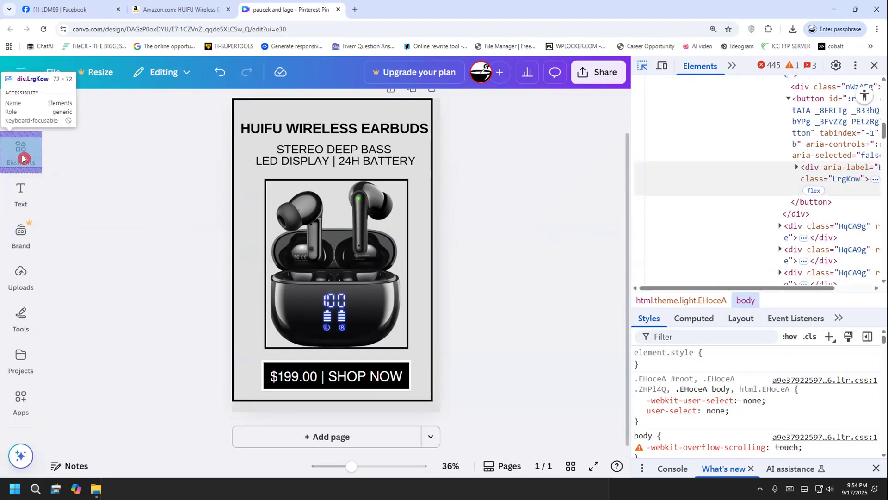
click(24, 159)
click(19, 158)
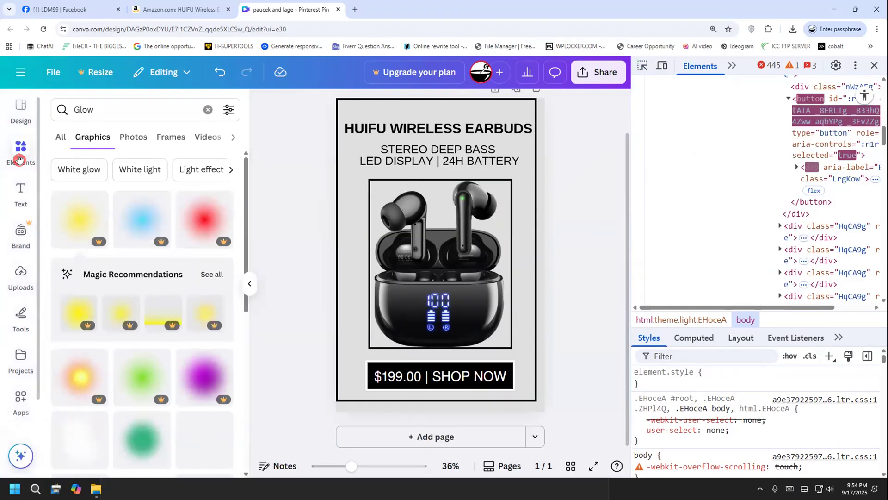
click(25, 160)
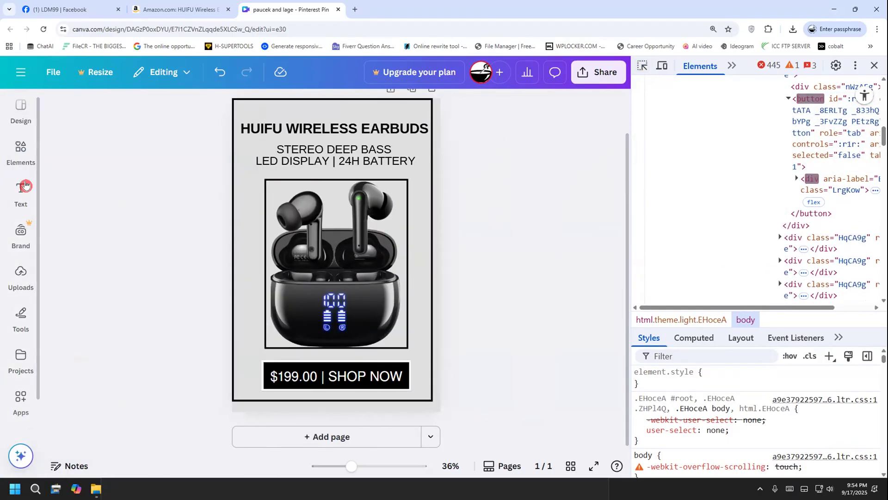
click(23, 159)
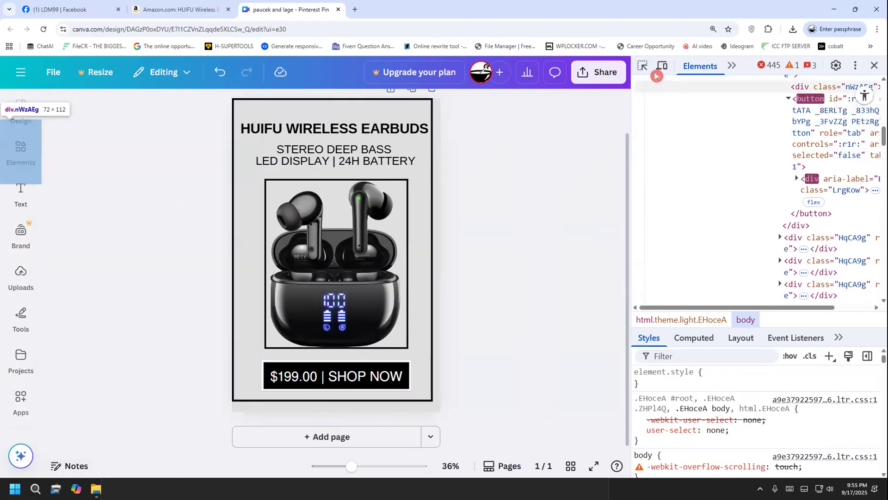
click(20, 160)
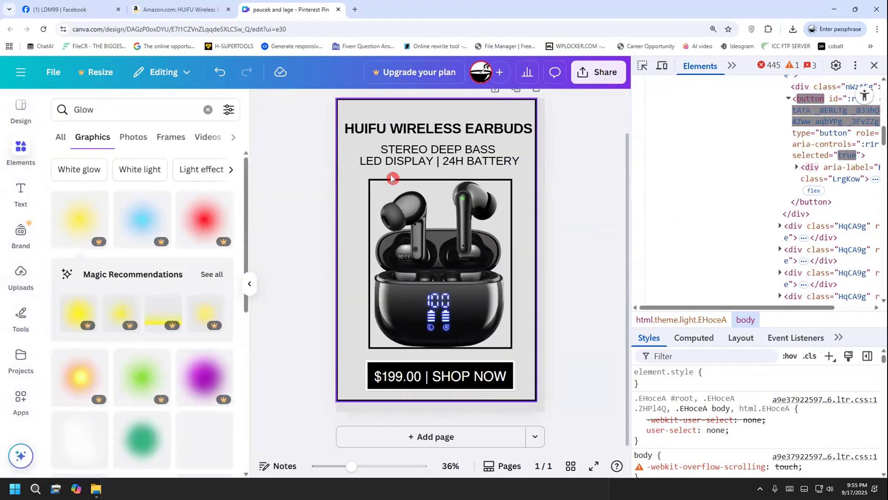
Inspect the yellow glow thumbnail in the page code and open its source image tl.png in a new tab
click(643, 67)
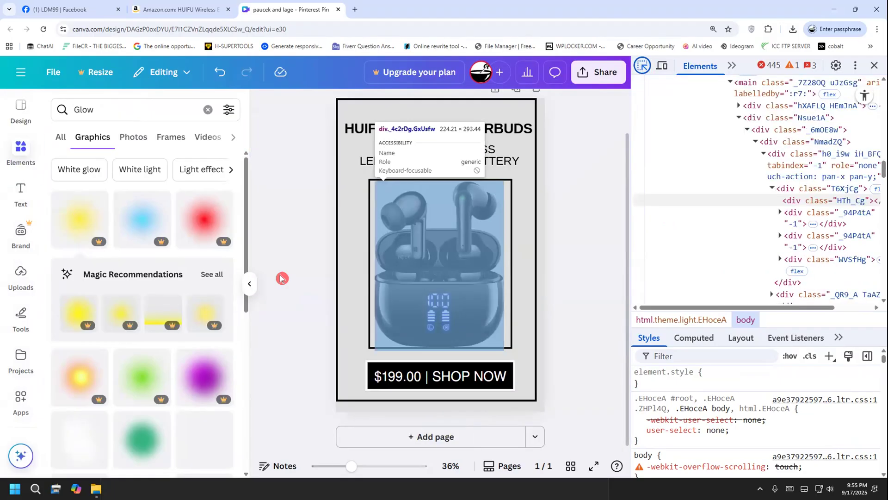
click(87, 233)
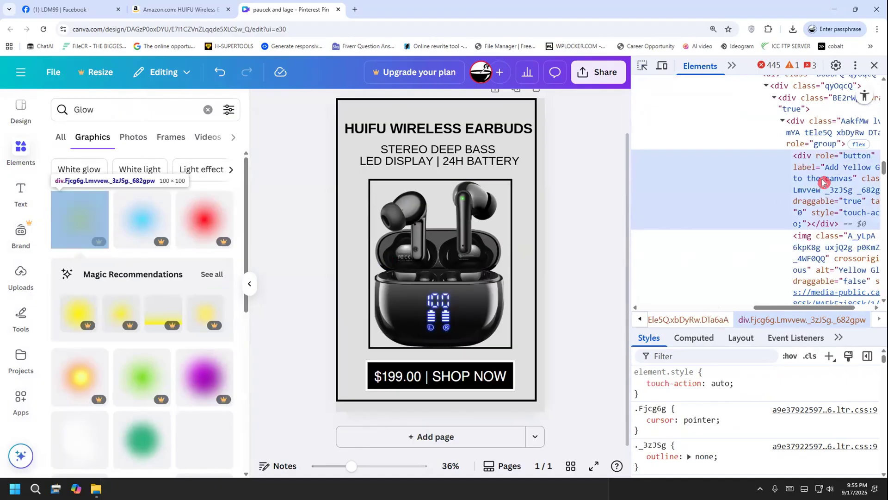
scroll(821, 185, right, 3)
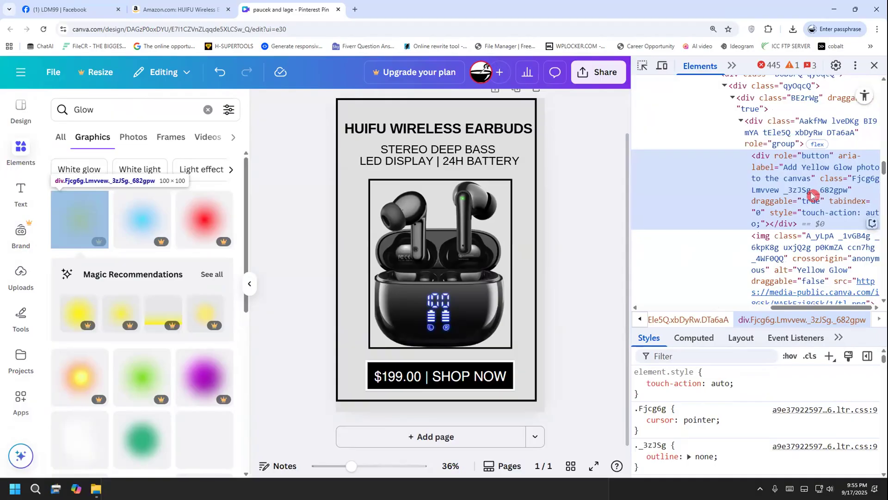
mouse_move(807, 296)
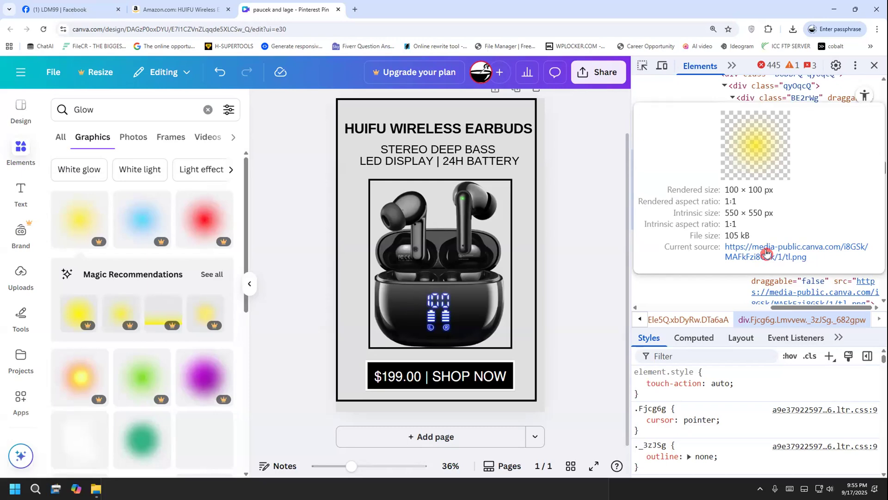
click(767, 252)
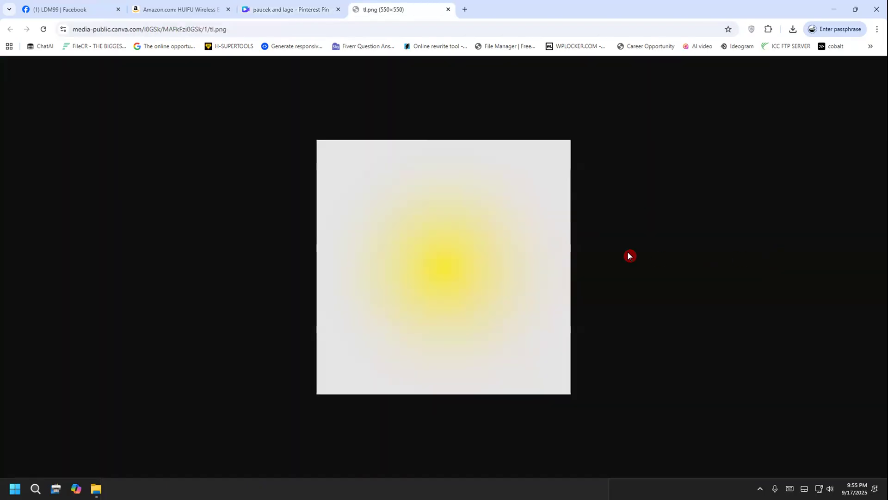
Save the yellow glow image to the Desktop as tl.webp
mouse_move(376, 220)
mouse_down()
mouse_move(606, 218)
mouse_move(424, 365)
mouse_move(360, 221)
mouse_up()
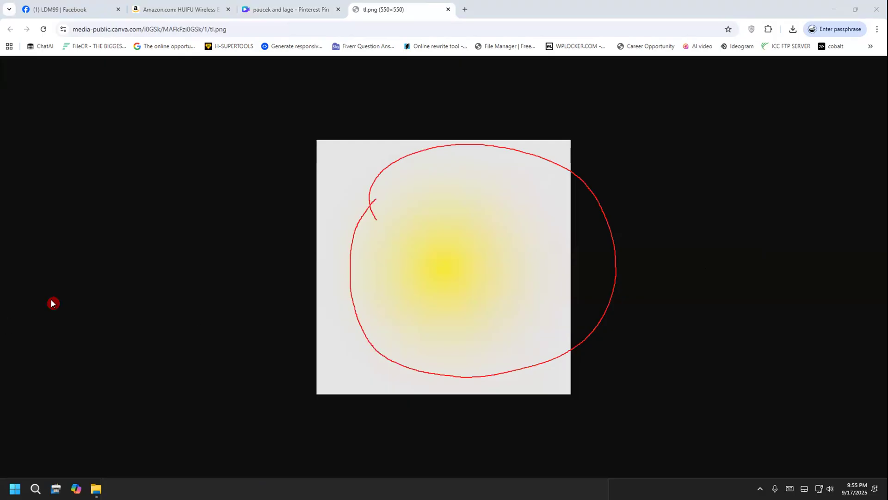
right_click(448, 240)
click(503, 269)
key(Return)
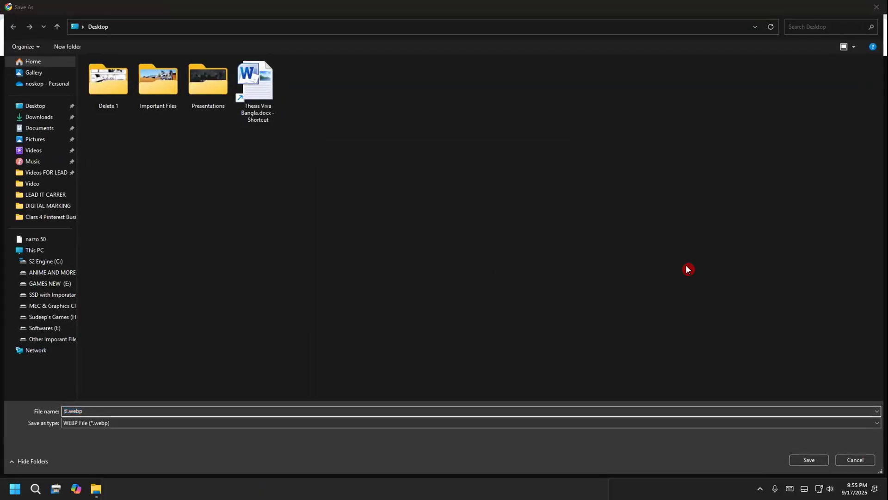
click(805, 460)
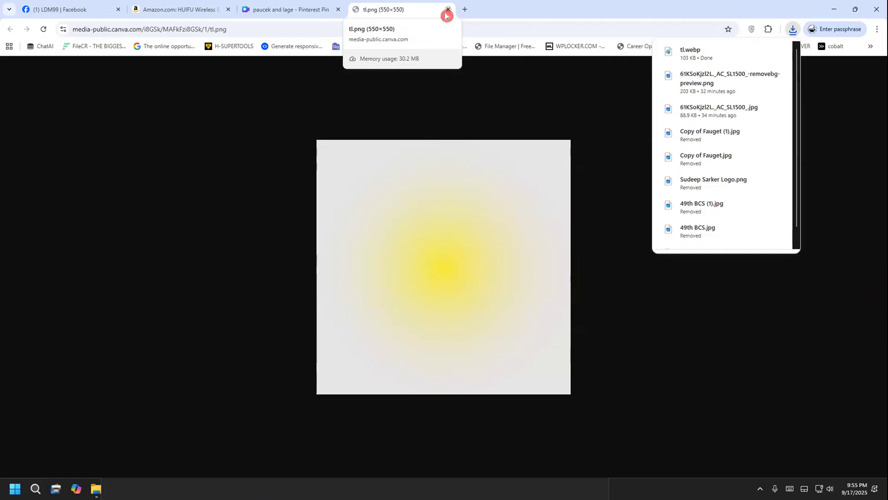
drag(336, 29, 8, 26)
text(gomovies.sx)
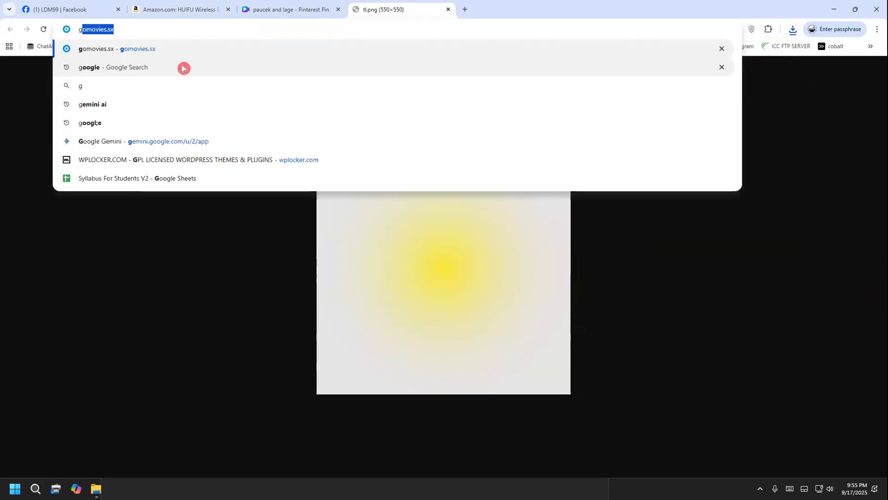
click(139, 71)
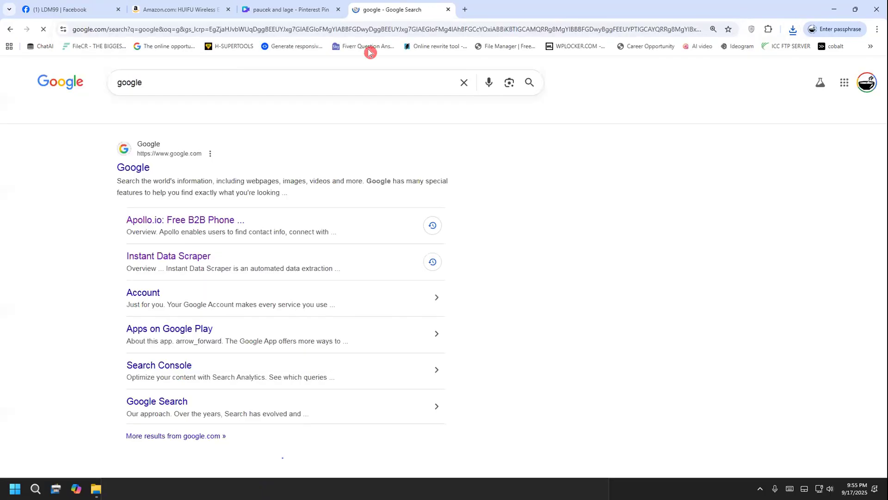
click(347, 76)
click(250, 129)
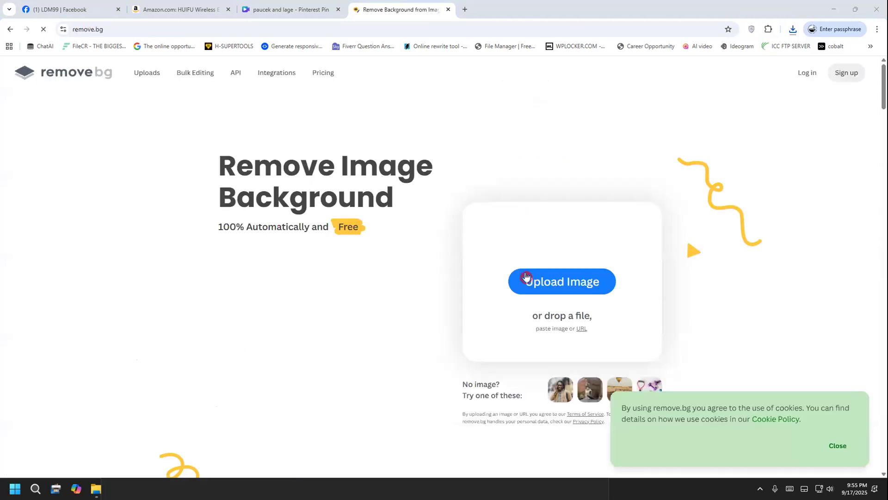
click(526, 277)
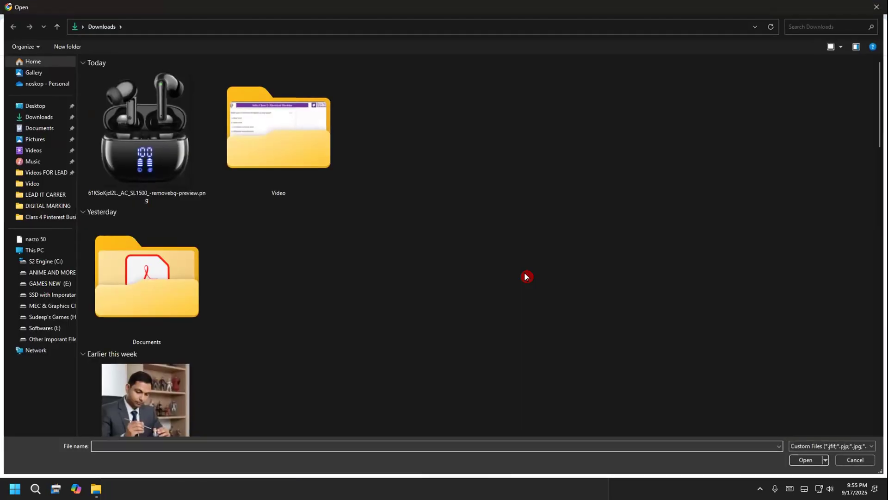
click(38, 120)
click(37, 107)
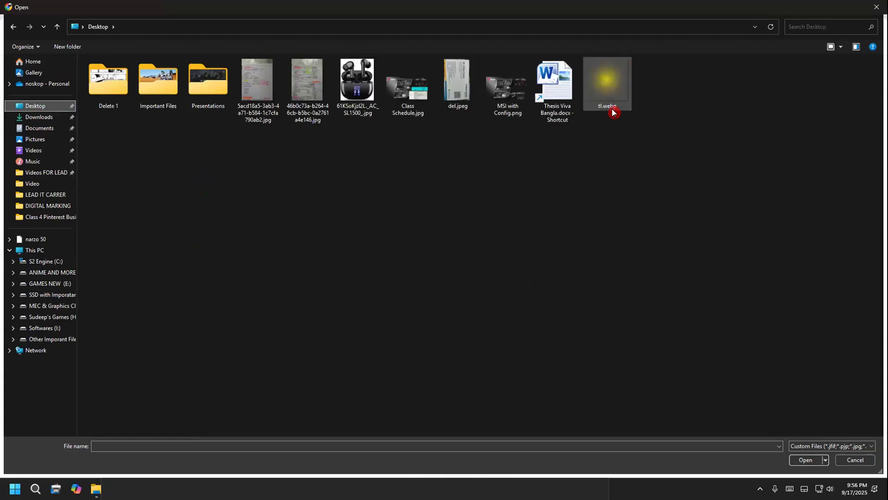
click(875, 7)
Return to the pin design, clear the "Glow" element search and place a square image frame over the earbuds
key(ctrl+shift+Tab)
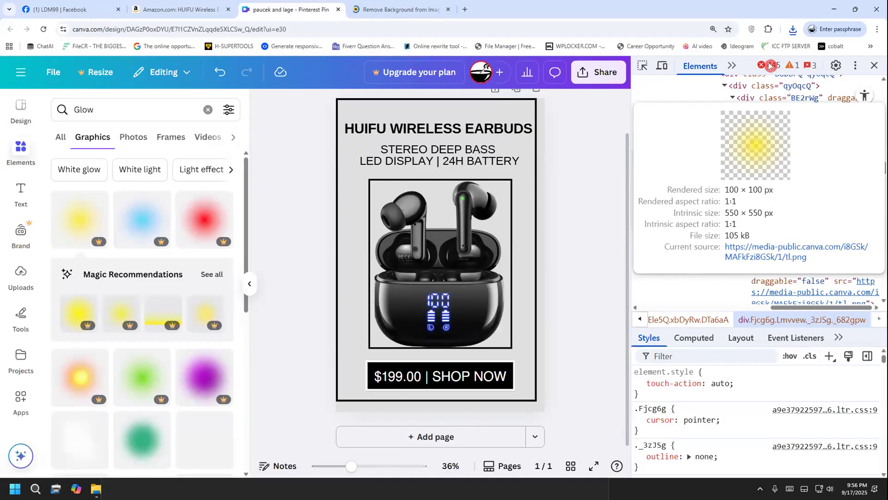
key(F12)
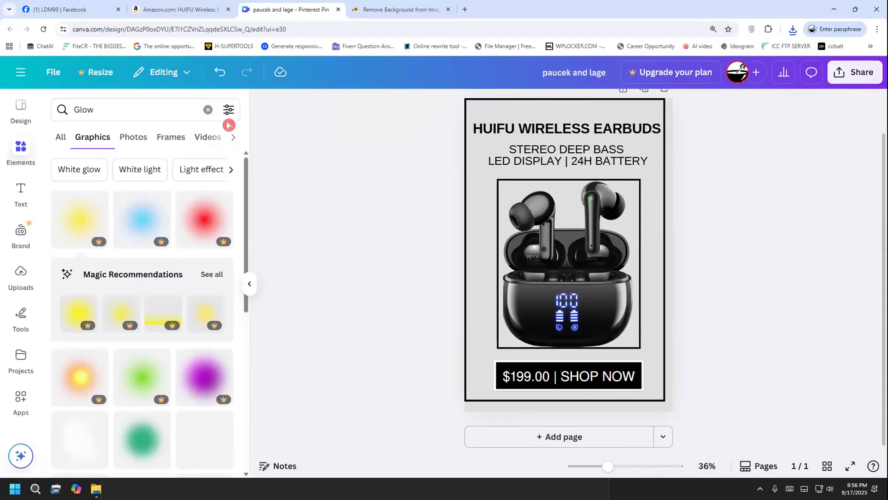
click(208, 109)
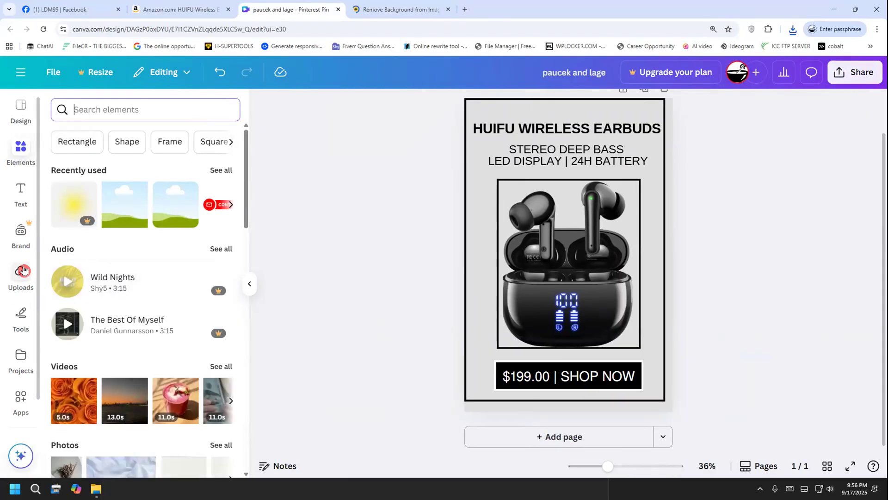
click(128, 215)
drag(547, 242, 551, 246)
Upload the glow image tl.webp from the Desktop to the design's uploads
click(20, 275)
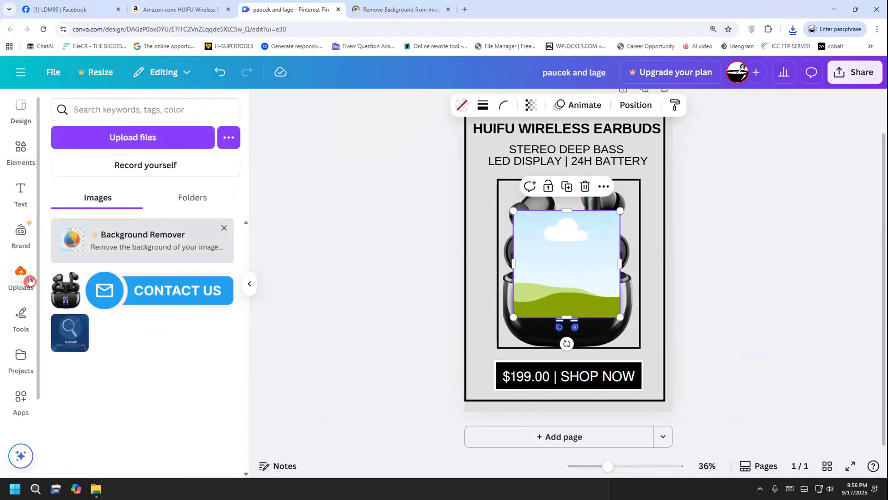
click(113, 144)
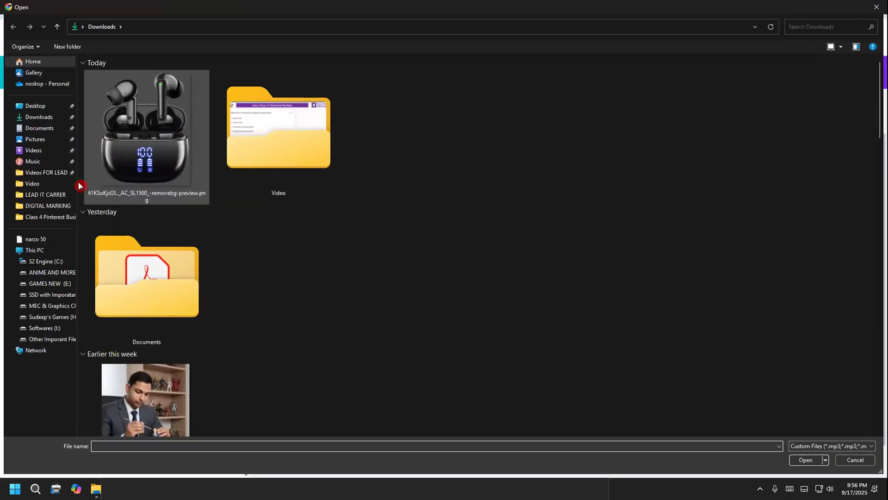
click(36, 121)
click(35, 106)
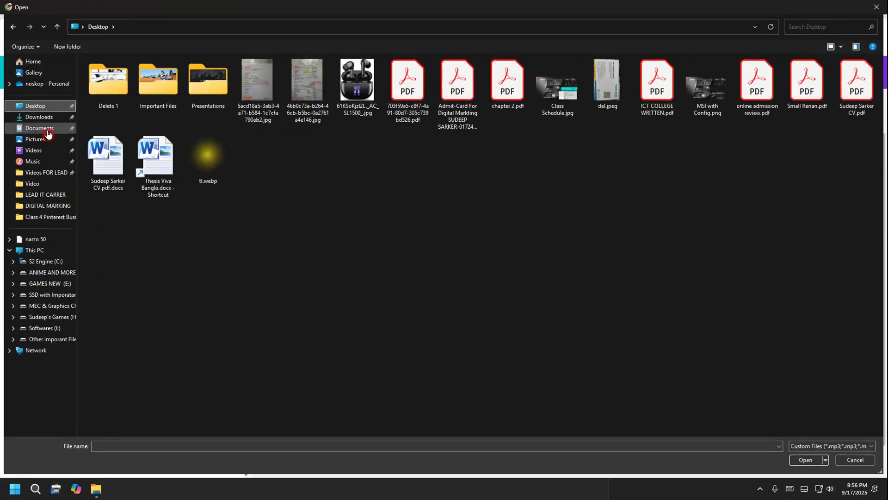
click(203, 158)
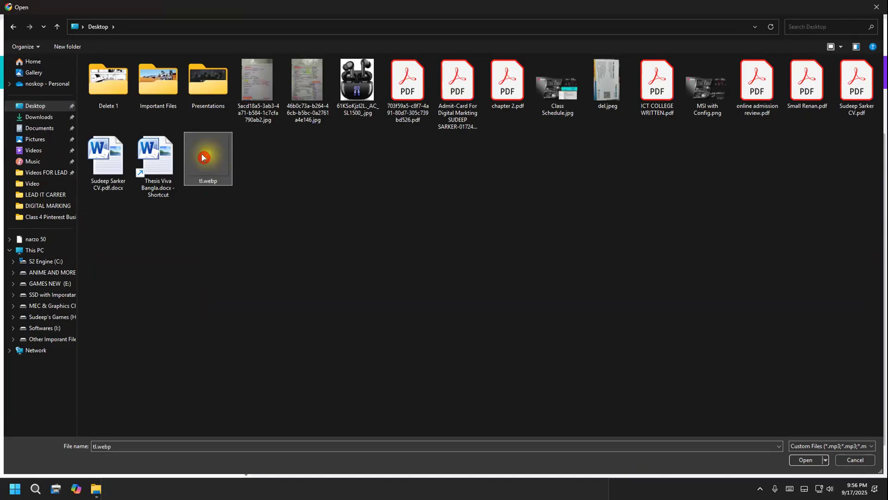
double_click(203, 158)
Fill the square frame with the uploaded yellow glow, then enlarge and centre it over the earbuds image
drag(102, 337, 571, 292)
drag(619, 319, 710, 383)
drag(622, 338, 584, 305)
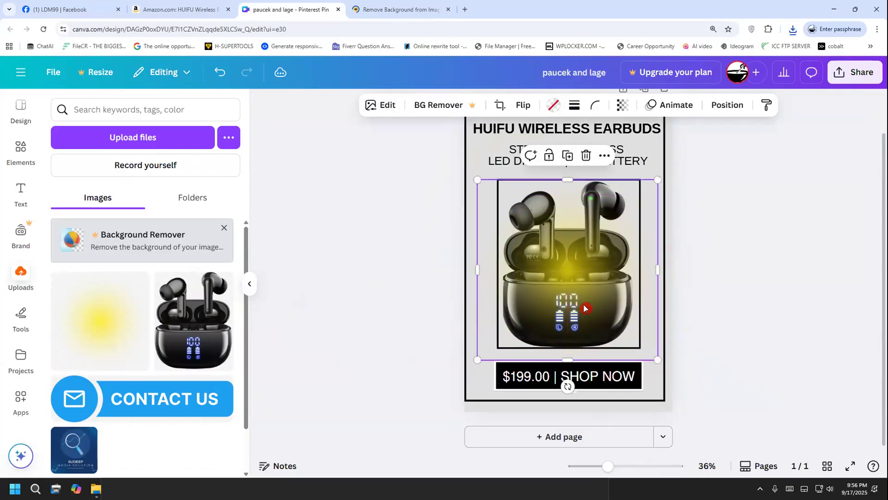
Send the yellow glow to the back so that it lies behind the earbuds image
click(397, 291)
click(579, 254)
right_click(581, 256)
mouse_move(624, 237)
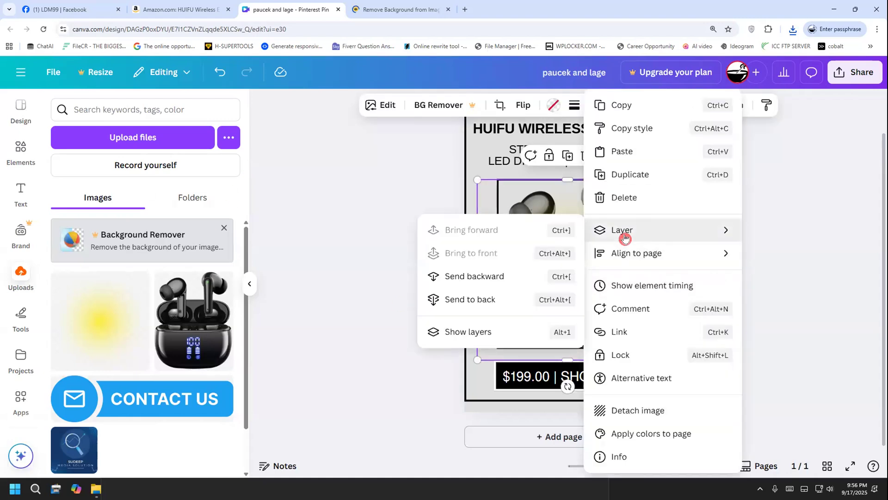
click(528, 300)
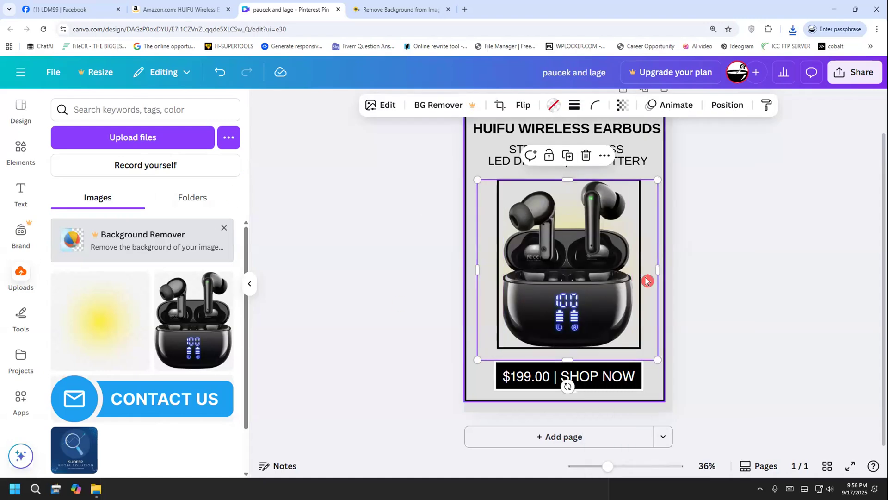
Enlarge the yellow glow beyond the inner image border and recentre it behind the earbuds
drag(647, 282, 646, 298)
drag(655, 191, 703, 142)
drag(679, 179, 658, 202)
click(742, 149)
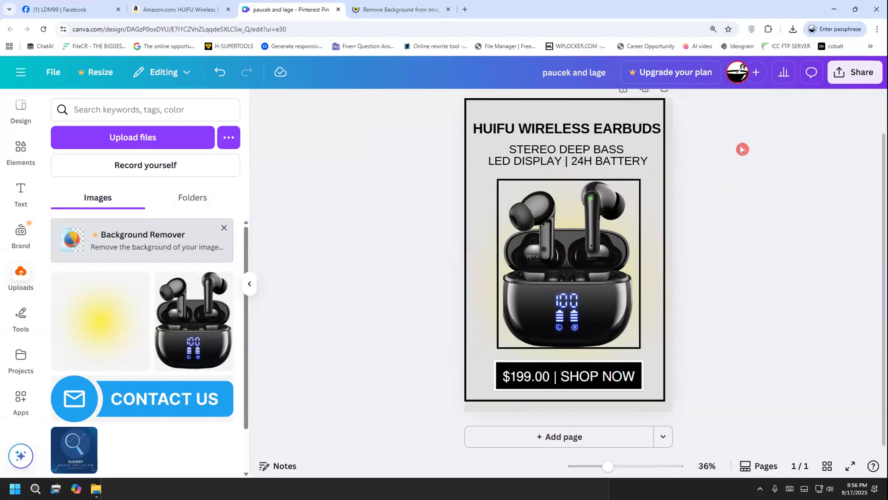
click(250, 287)
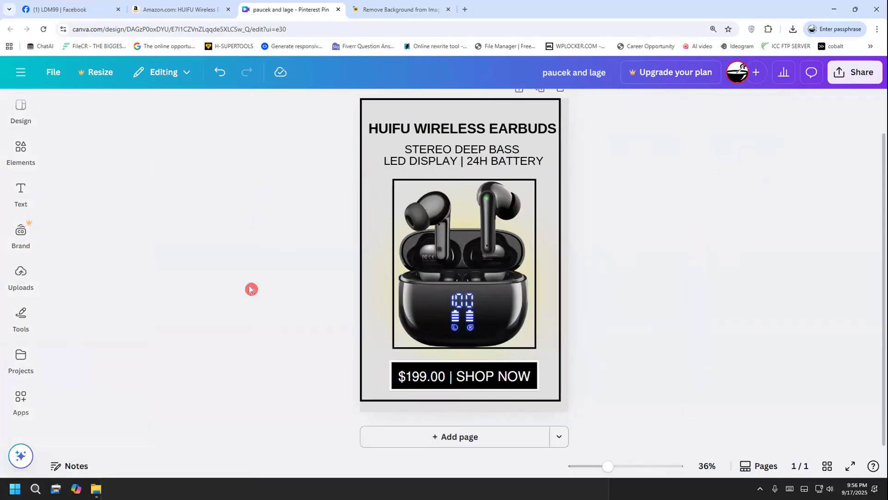
scroll(644, 274, up, 2)
scroll(644, 273, down, 2)
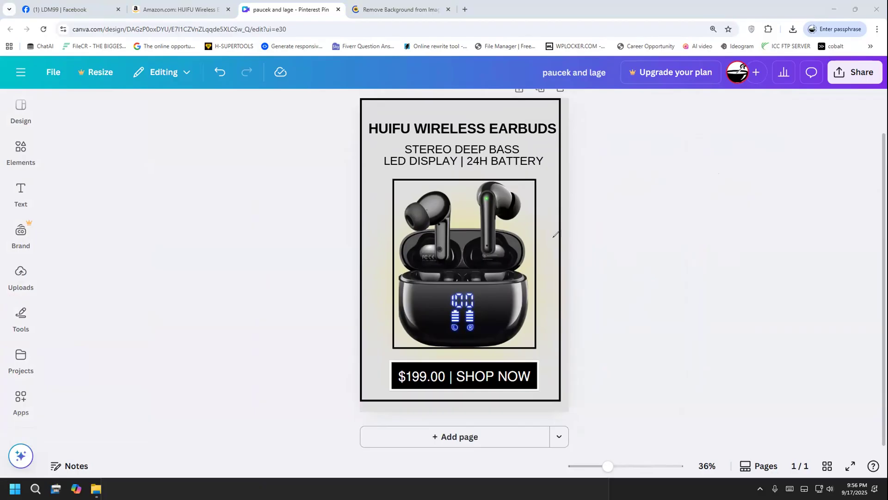
mouse_move(570, 248)
mouse_down()
mouse_move(604, 232)
mouse_move(589, 228)
mouse_move(599, 230)
mouse_move(587, 253)
mouse_up()
mouse_move(627, 227)
mouse_down()
mouse_move(641, 234)
mouse_move(677, 211)
mouse_move(695, 226)
mouse_move(686, 238)
mouse_up()
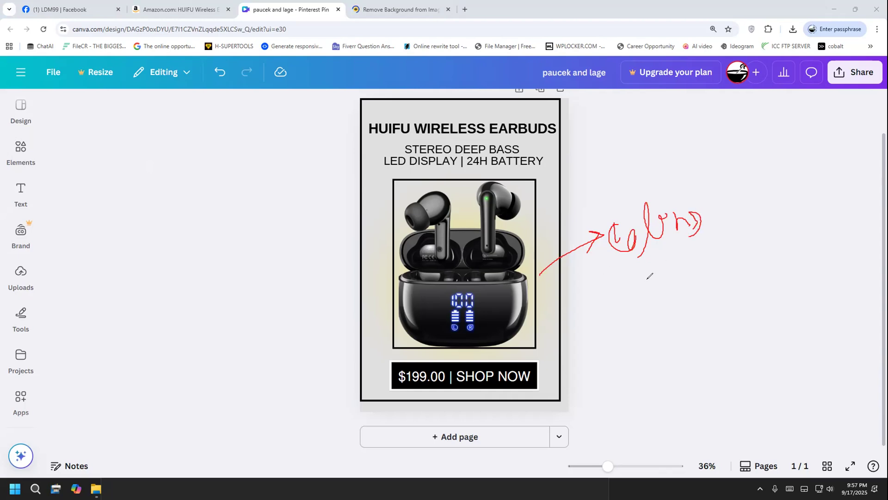
mouse_move(649, 299)
mouse_down()
mouse_move(681, 275)
mouse_move(720, 270)
mouse_move(718, 244)
mouse_move(744, 252)
mouse_move(765, 241)
mouse_up()
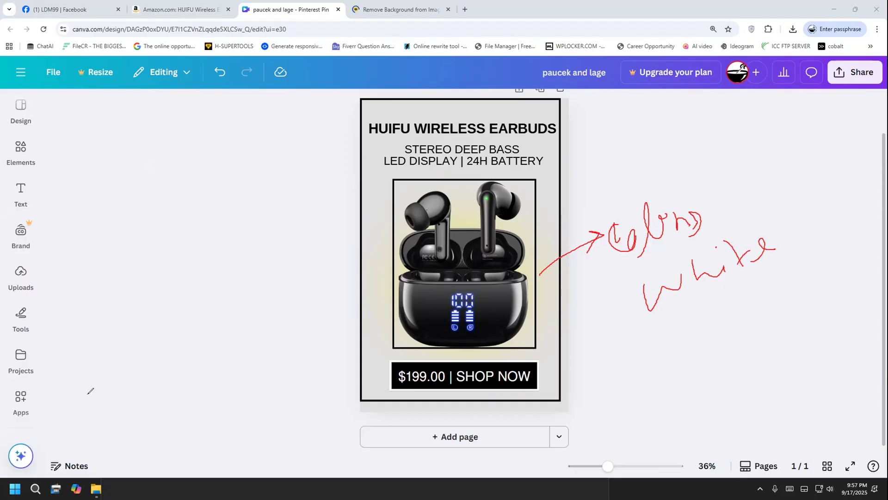
click(33, 384)
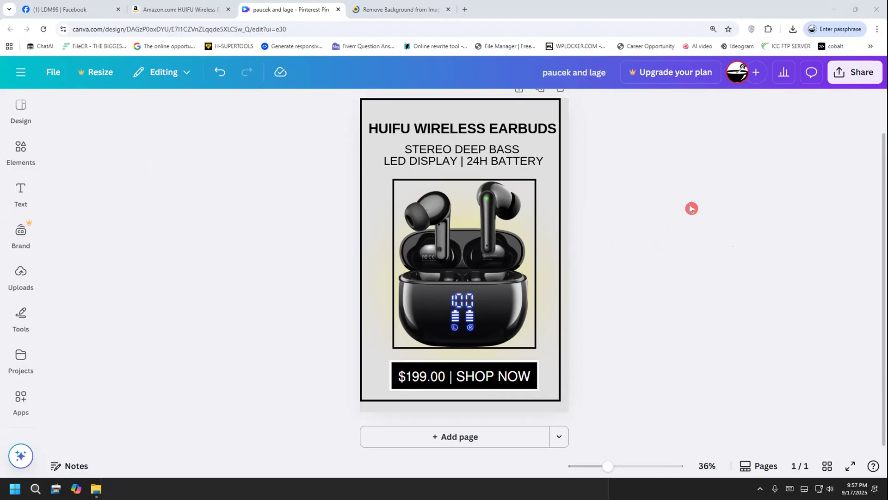
click(542, 254)
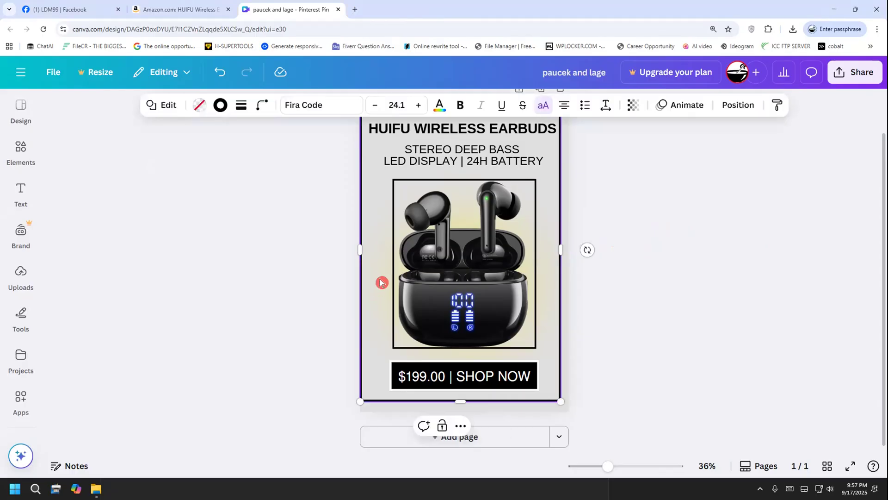
click(21, 155)
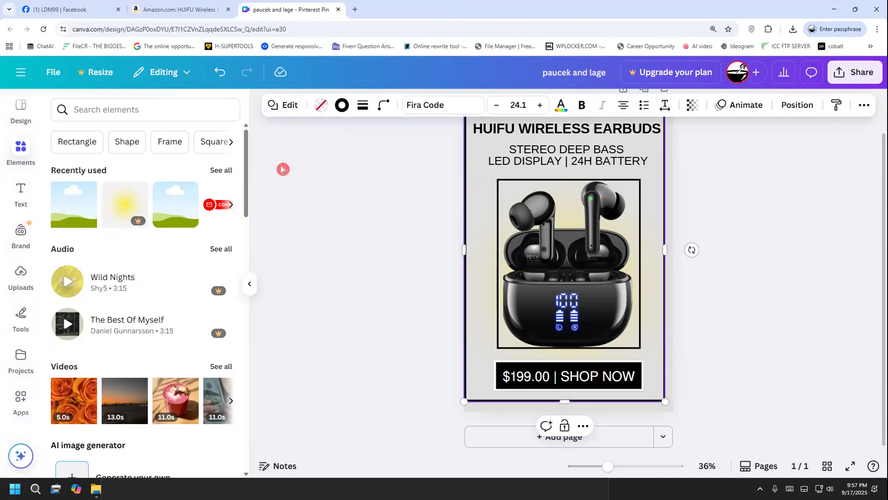
click(306, 220)
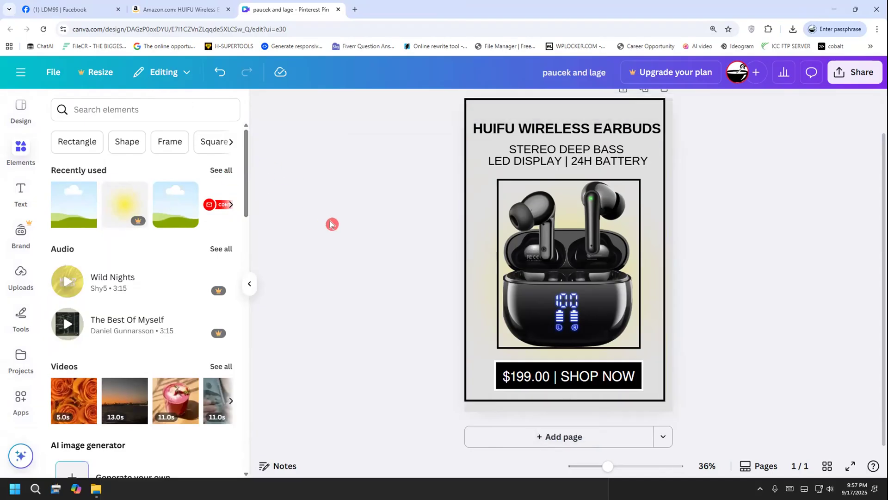
click(20, 162)
click(20, 163)
click(24, 154)
click(23, 155)
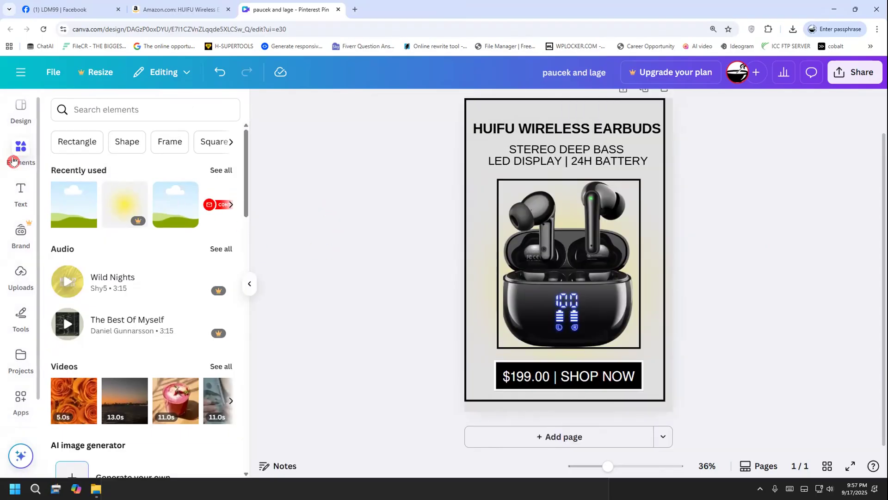
click(249, 286)
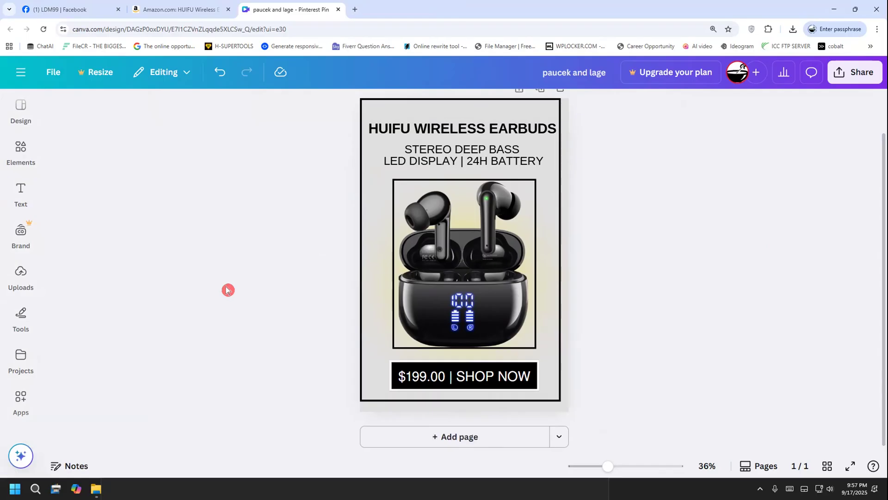
click(552, 272)
click(645, 283)
scroll(638, 281, up, 1)
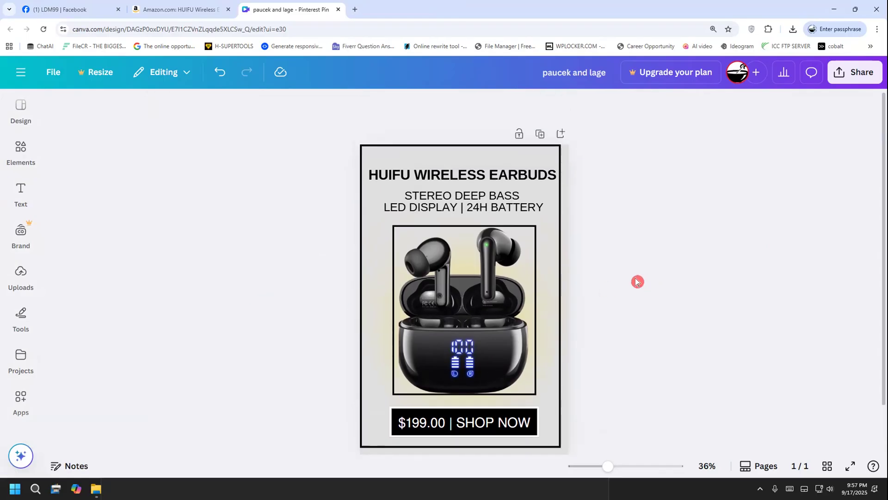
scroll(637, 281, down, 1)
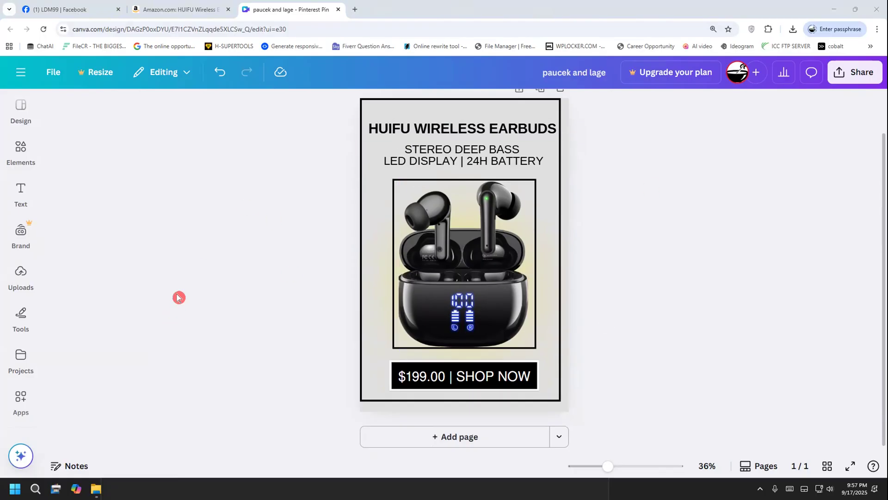
scroll(178, 297, up, 2)
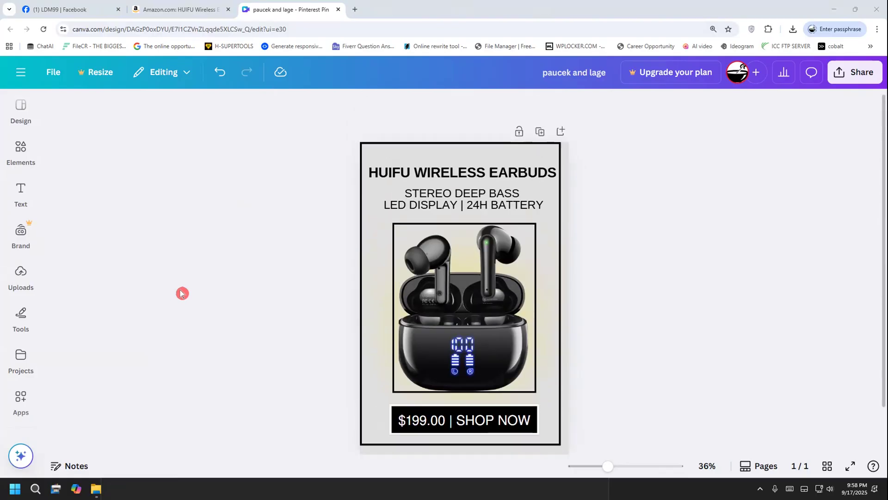
scroll(182, 293, down, 2)
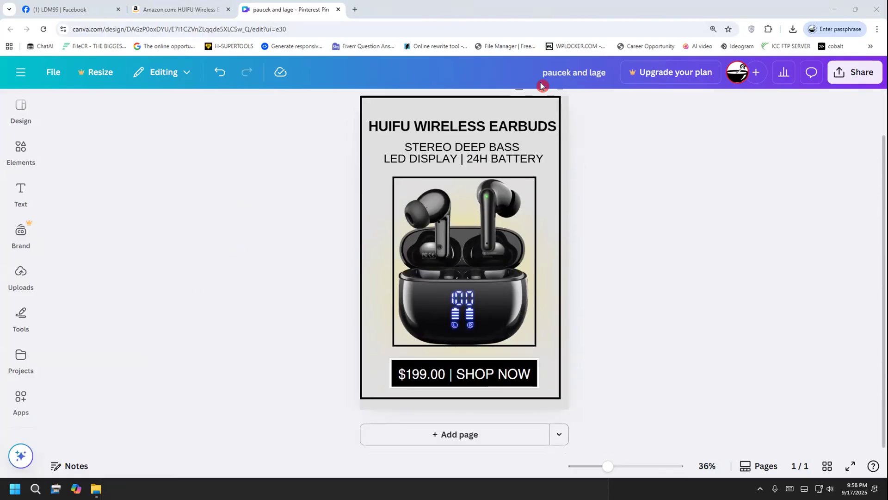
drag(325, 251, 374, 189)
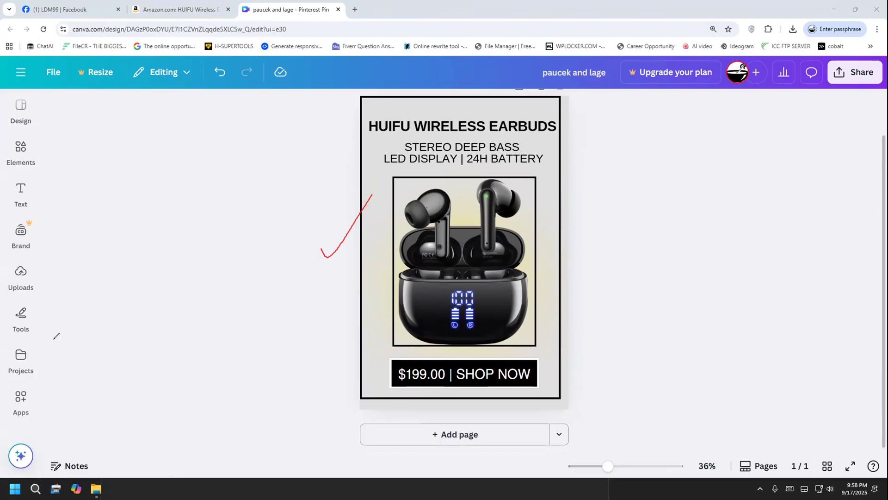
click(31, 300)
click(30, 302)
mouse_move(122, 248)
mouse_down()
mouse_move(119, 327)
mouse_move(126, 295)
mouse_up()
mouse_move(133, 289)
mouse_down()
mouse_move(169, 288)
mouse_move(191, 311)
mouse_up()
mouse_move(201, 293)
mouse_down()
mouse_move(198, 273)
mouse_move(205, 286)
mouse_move(226, 271)
mouse_move(260, 305)
mouse_up()
drag(154, 373, 312, 314)
drag(177, 175, 176, 217)
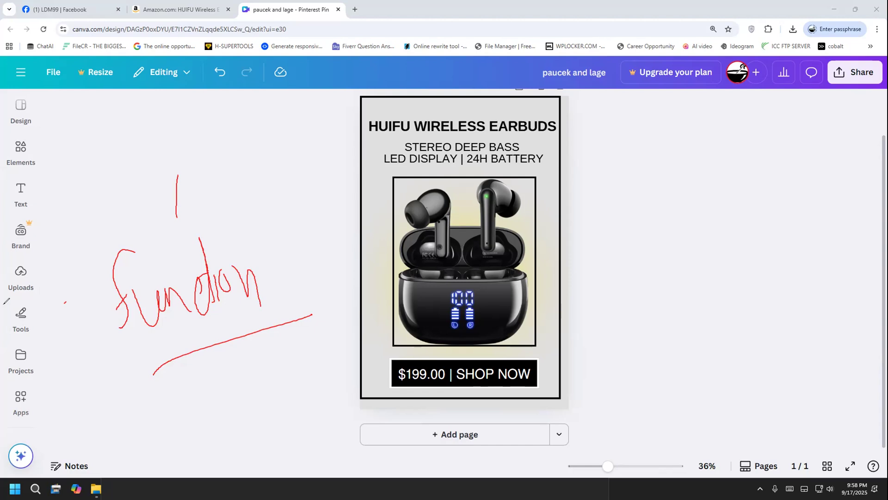
Open the browser's page inspector on the empty area beside the pin and close it again
right_click(162, 223)
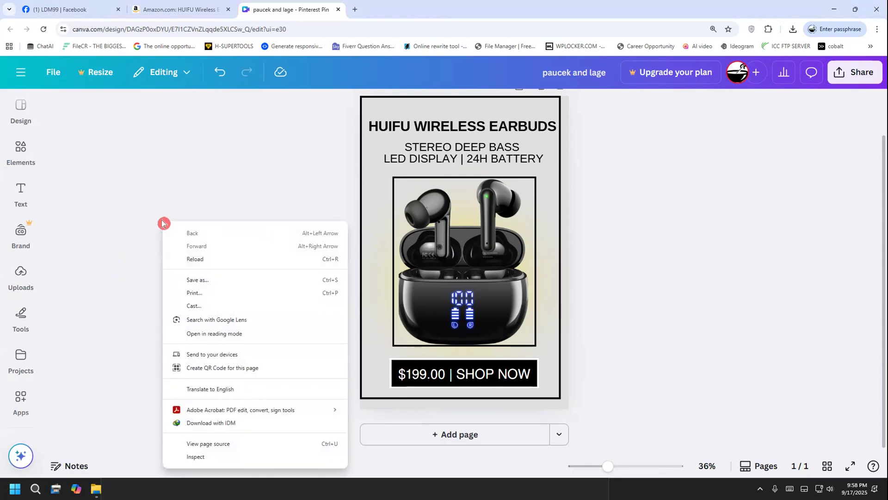
click(202, 458)
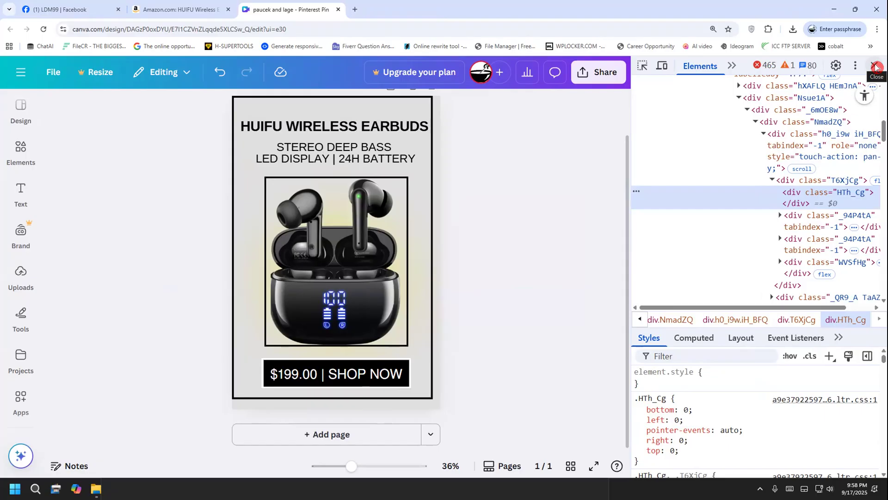
click(875, 67)
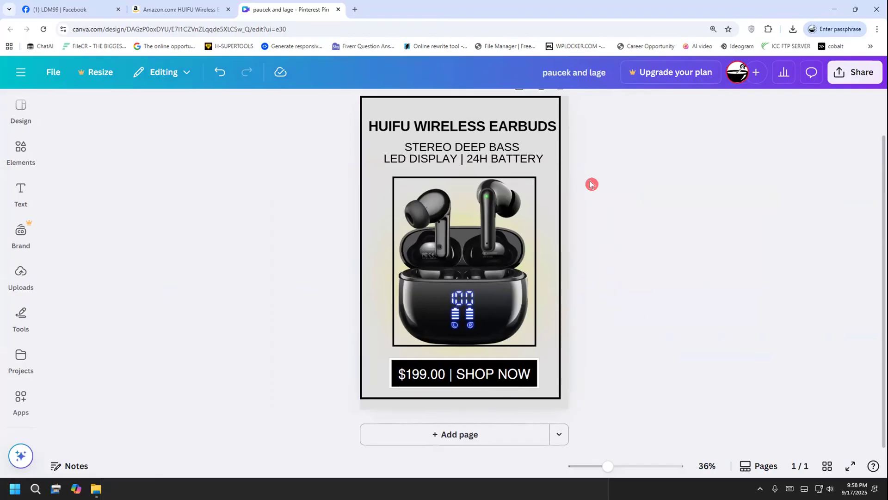
Nudge the pin's outer black border slightly to the right so that it is centred on the page
click(557, 112)
key(Right)
key(Right)
key(Right)
key(Right)
key(Right)
key(Right)
key(Right)
key(Right)
key(Right)
key(Right)
key(Right)
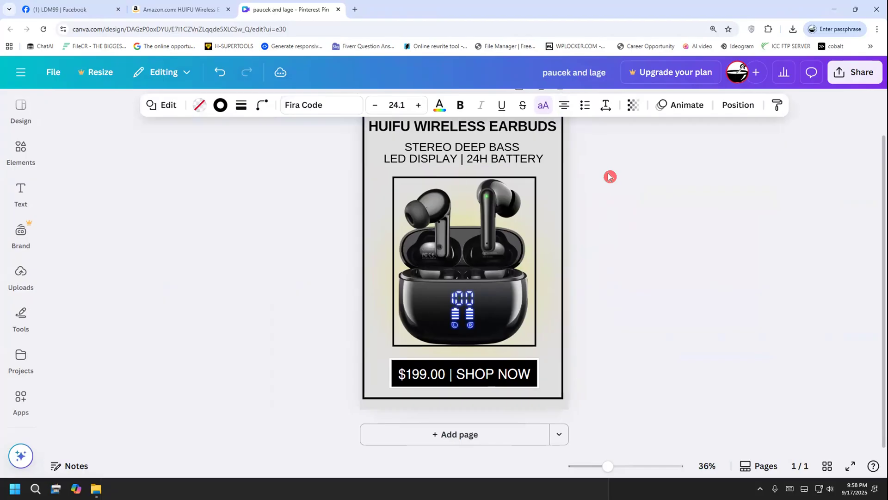
click(609, 177)
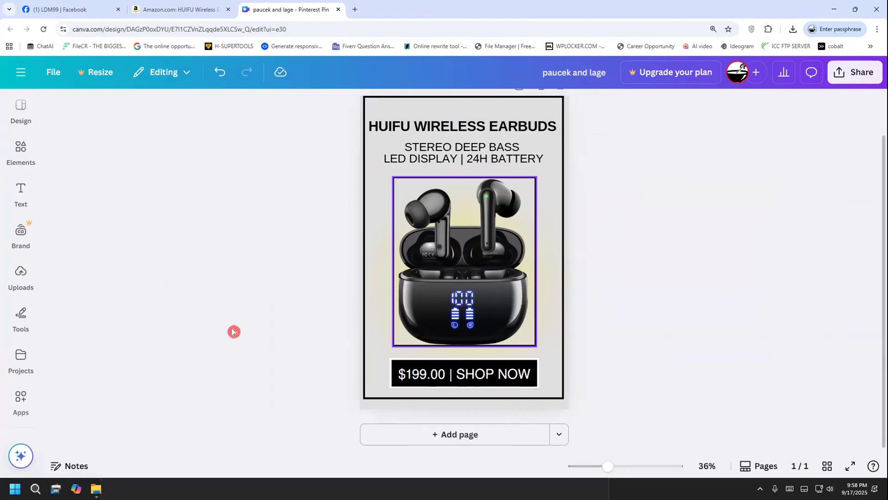
Nudge the two-line subtitle and the HUIFU WIRELESS EARBUDS title slightly right to centre them within the outer border
scroll(209, 336, up, 2)
scroll(209, 336, down, 1)
scroll(209, 335, down, 1)
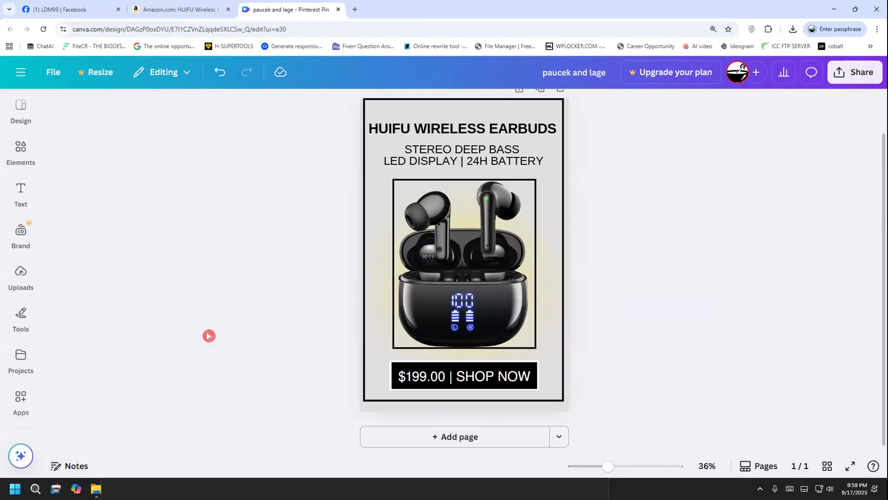
click(435, 163)
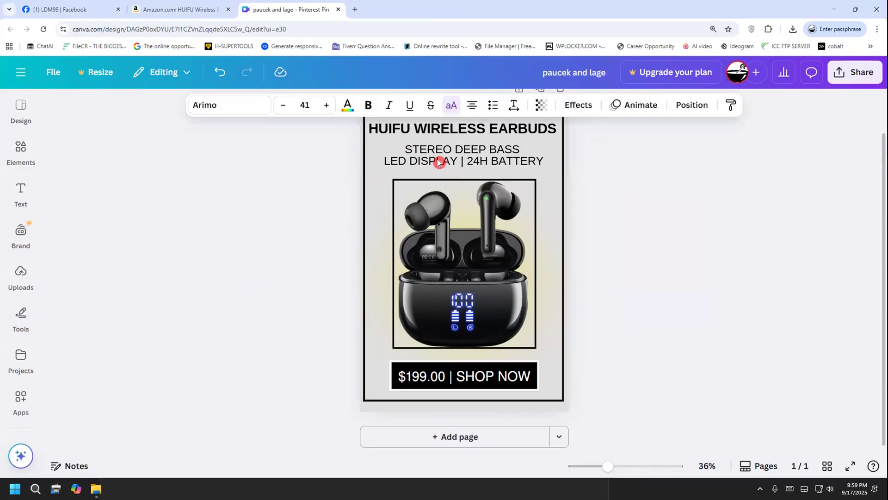
click(445, 134)
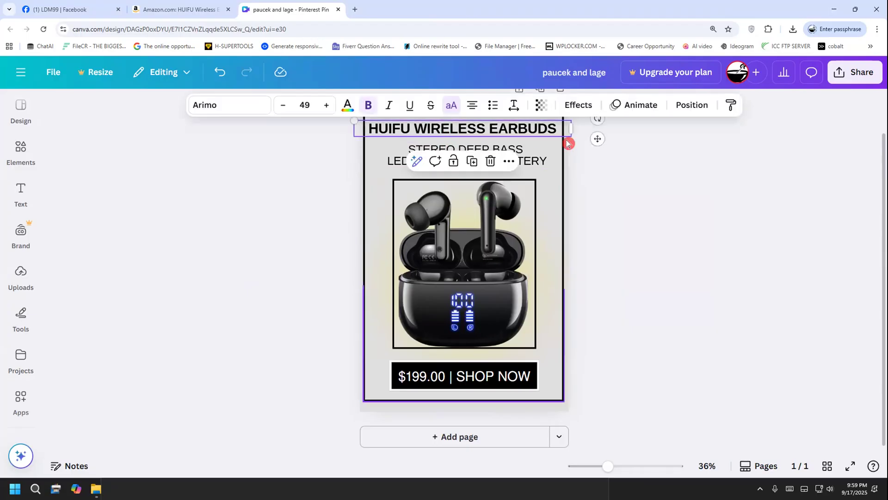
click(639, 201)
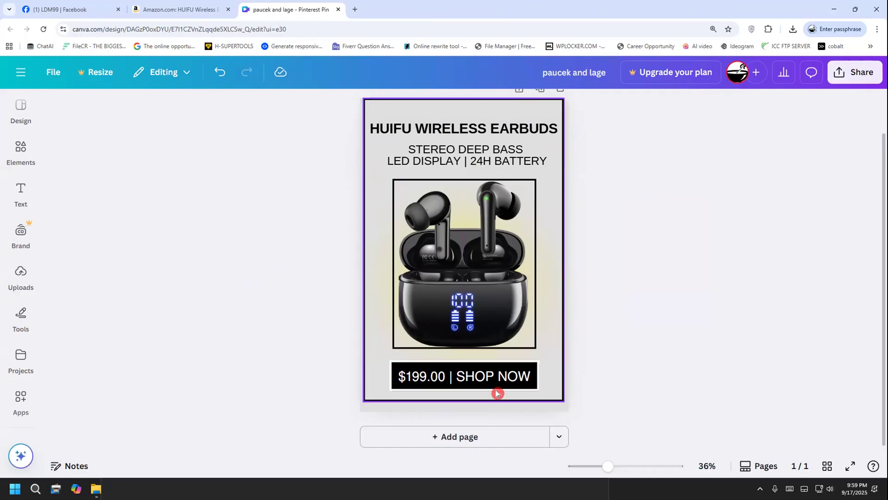
click(518, 128)
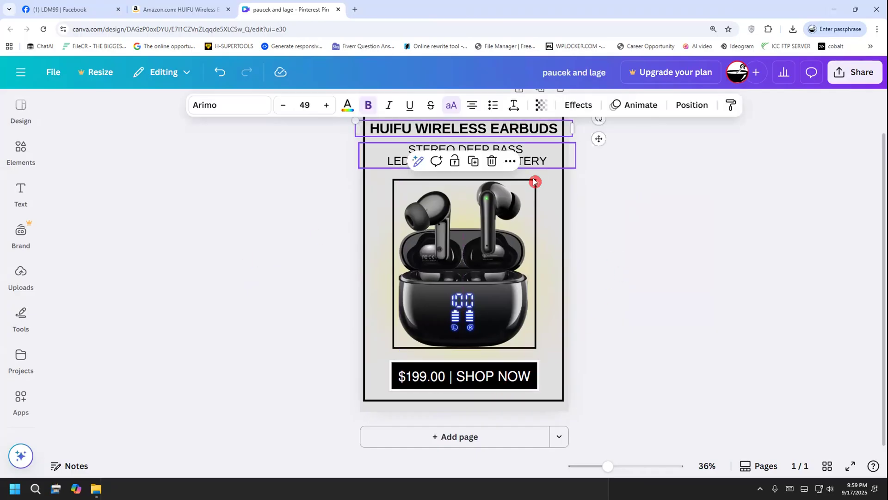
click(595, 229)
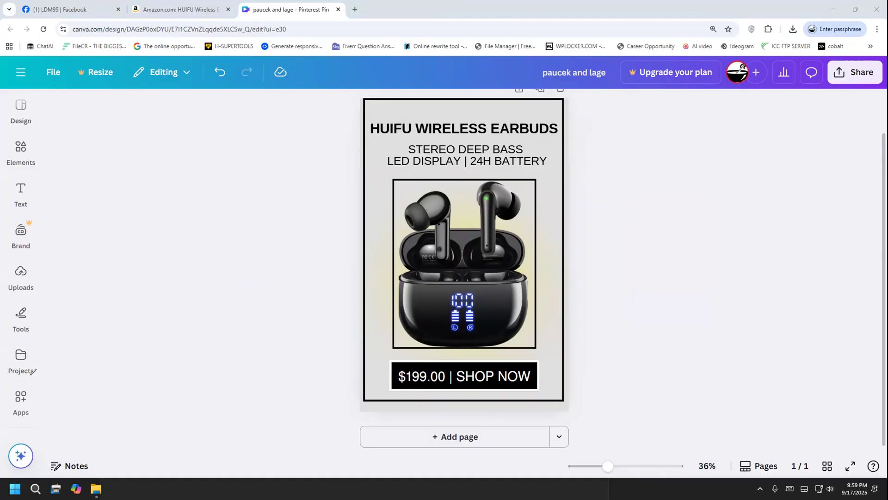
Duplicate the pin page and, on the copy, move the price banner up to the left and the earbuds image to the right
scroll(204, 298, up, 2)
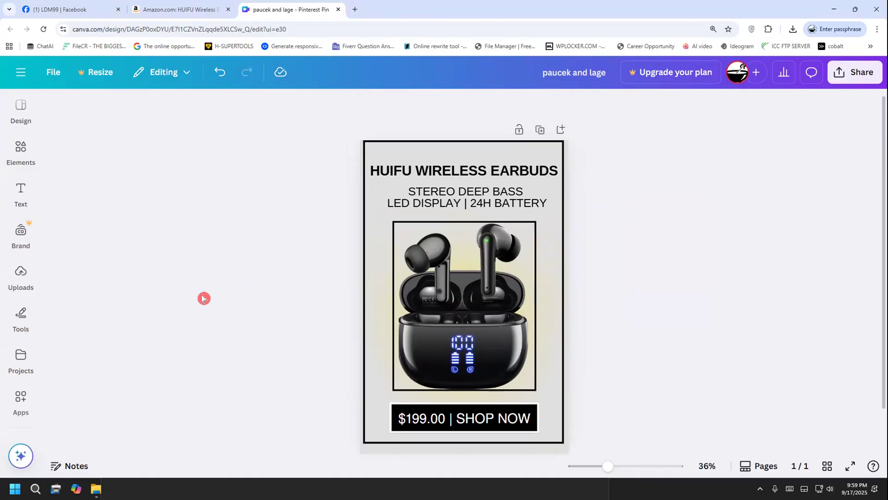
click(540, 135)
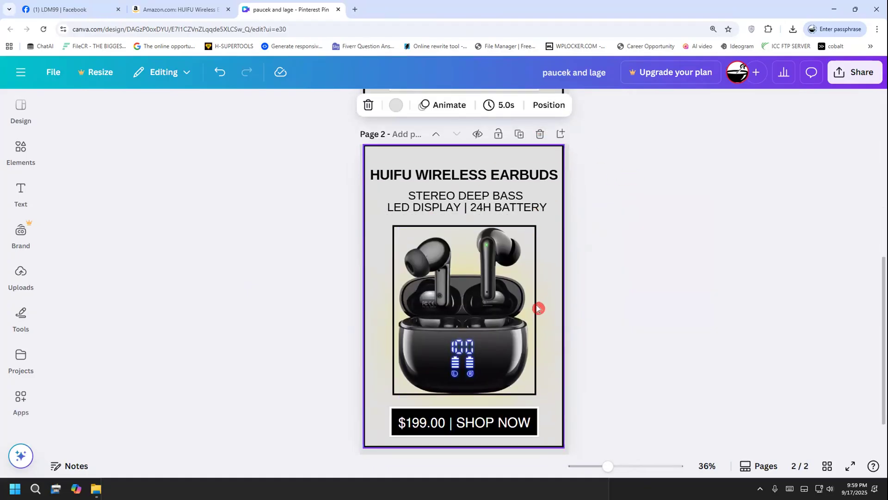
click(552, 332)
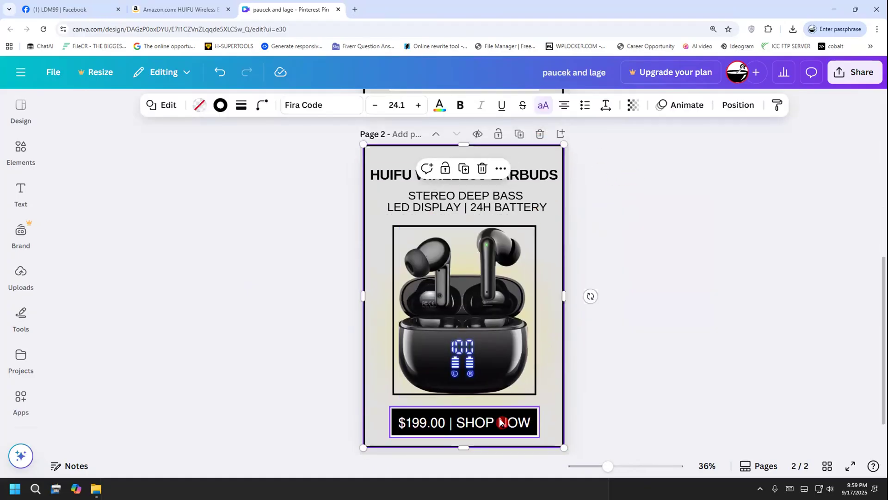
click(402, 419)
drag(404, 423, 311, 214)
click(426, 322)
drag(426, 322, 515, 280)
Move page 2's inner frame right and outer border left out of the way, and shift the yellow glow to the page's lower part
click(446, 321)
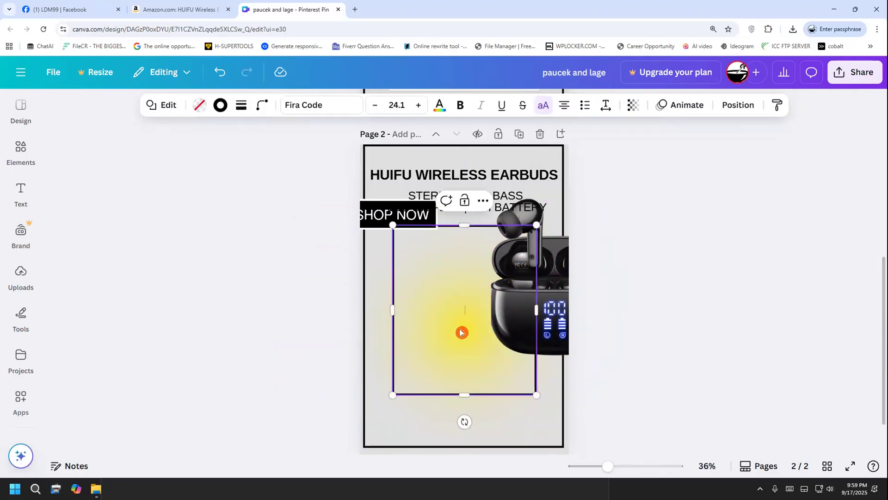
click(503, 402)
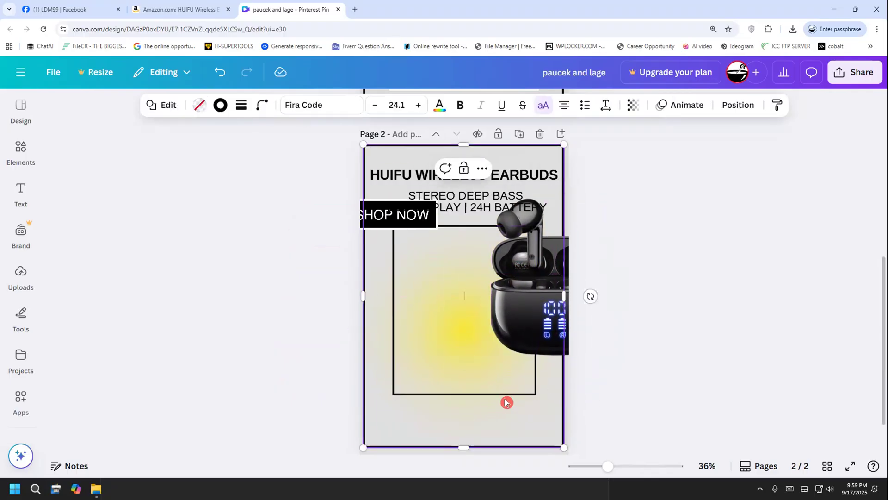
click(463, 204)
drag(478, 283, 549, 309)
click(429, 323)
drag(438, 321, 430, 315)
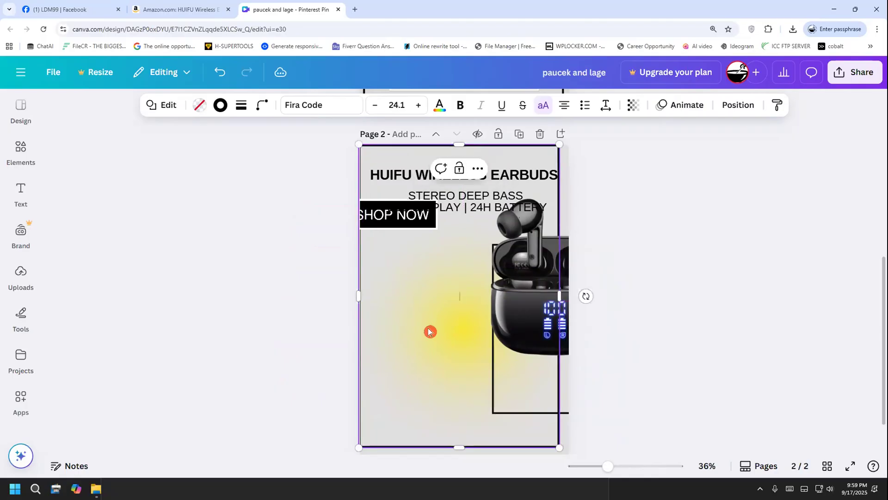
drag(541, 307, 359, 311)
drag(452, 313, 454, 373)
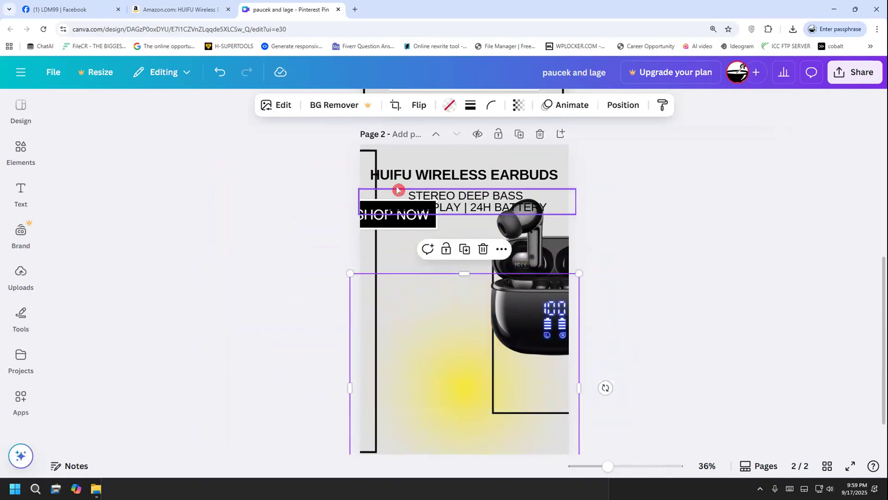
drag(368, 159, 368, 155)
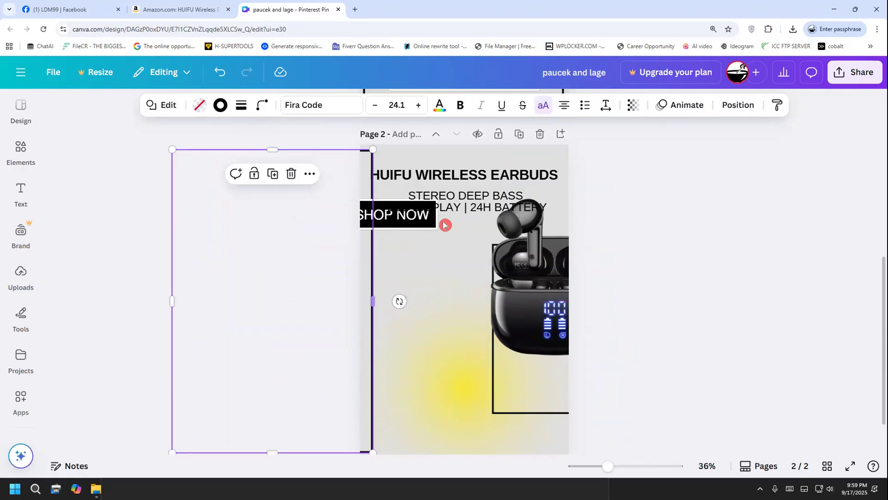
Place the inner frame with the earbuds over the glow in page 2's lower part, and the price banner between subtitle and frame
click(512, 395)
drag(494, 409, 420, 409)
drag(508, 333, 429, 403)
drag(387, 218, 497, 246)
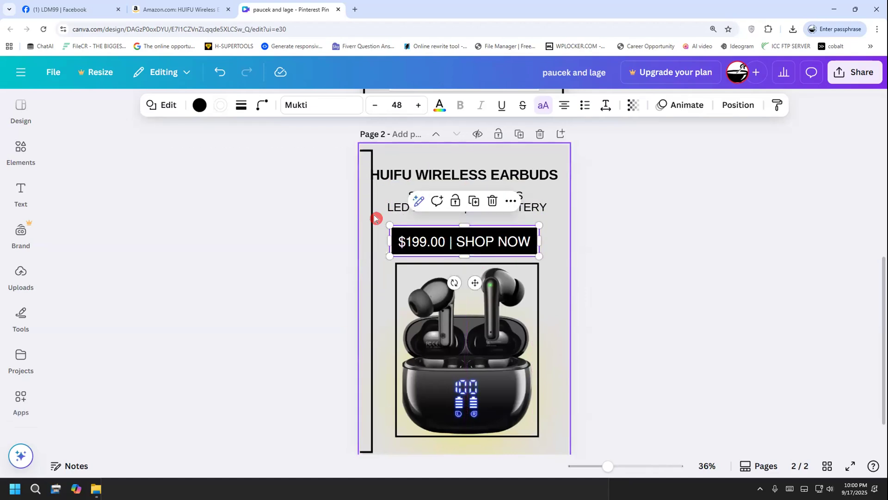
Move the outer border back around page 2's content, centred on the page
click(370, 215)
drag(367, 231, 558, 219)
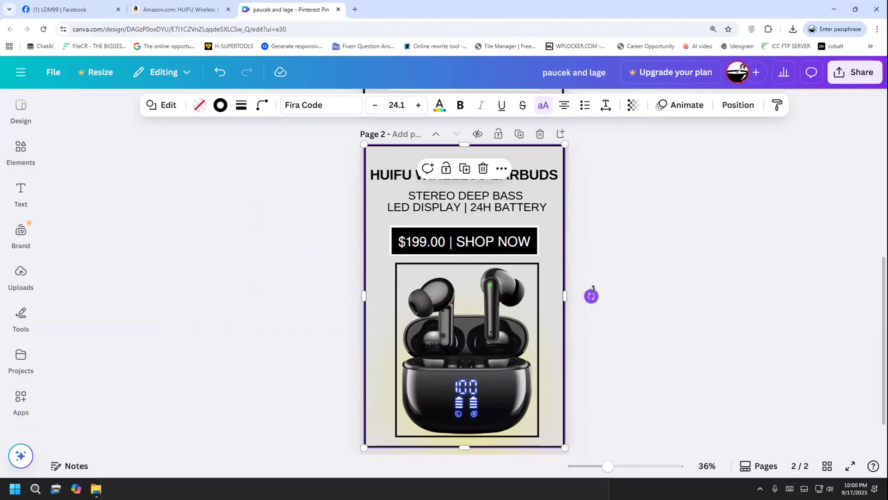
click(605, 234)
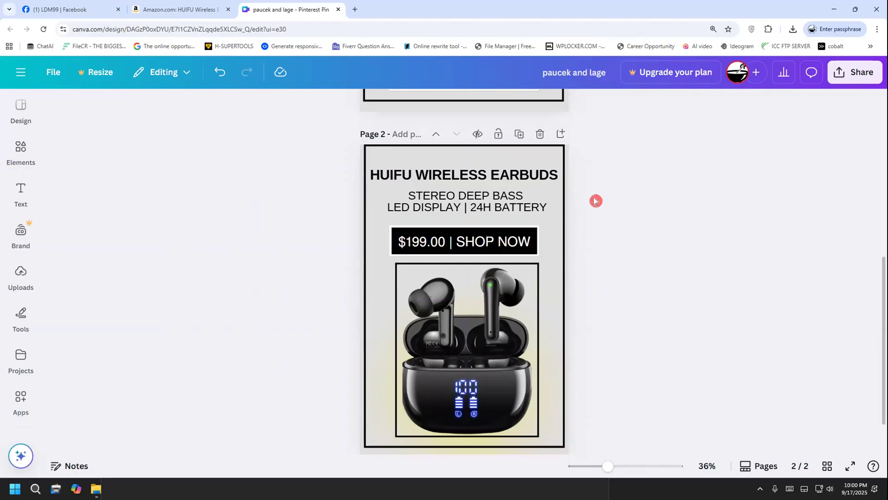
Align page 2's price banner horizontally with the inner frame, just above it, and position the earbuds image inside the frame
mouse_move(497, 240)
mouse_down()
mouse_move(488, 156)
mouse_move(500, 234)
mouse_up()
click(483, 365)
drag(483, 366, 482, 368)
click(653, 349)
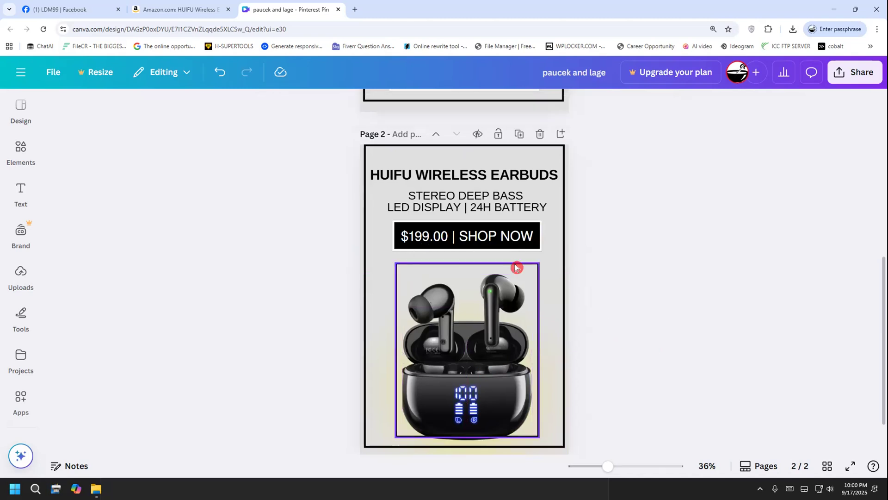
click(516, 264)
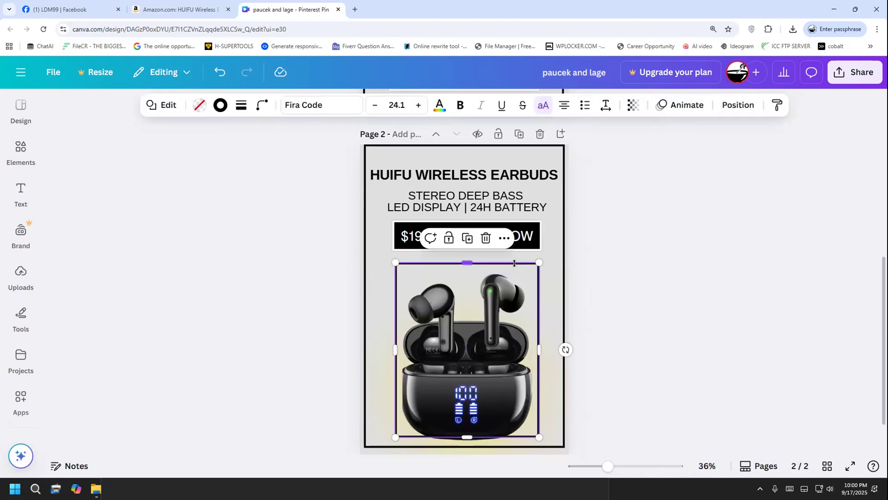
click(592, 266)
drag(506, 236, 506, 245)
drag(483, 354, 481, 347)
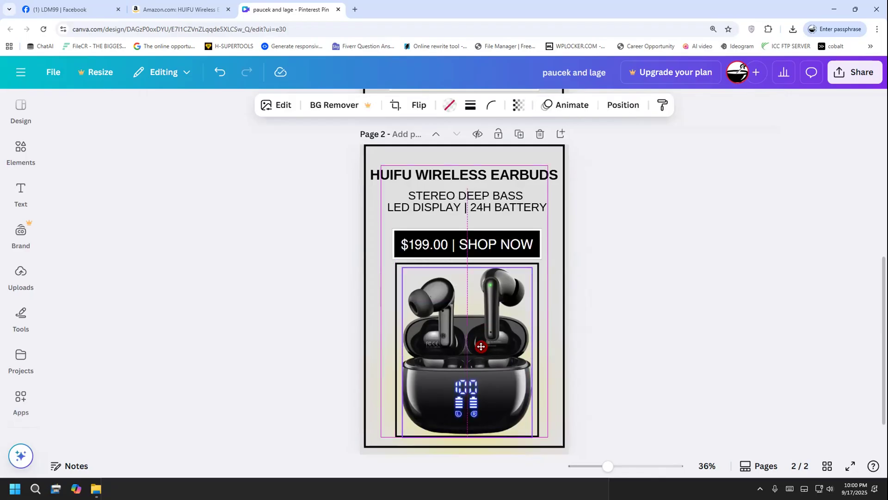
Shift page 2's outer border slightly left and raise the price banner midway between the subtitle and the inner frame
click(549, 405)
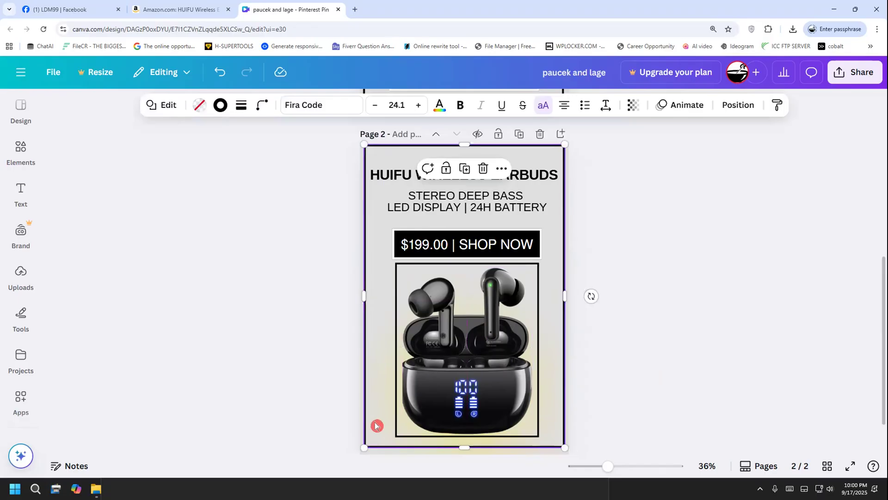
mouse_move(381, 393)
mouse_down()
mouse_move(375, 411)
mouse_move(379, 401)
mouse_up()
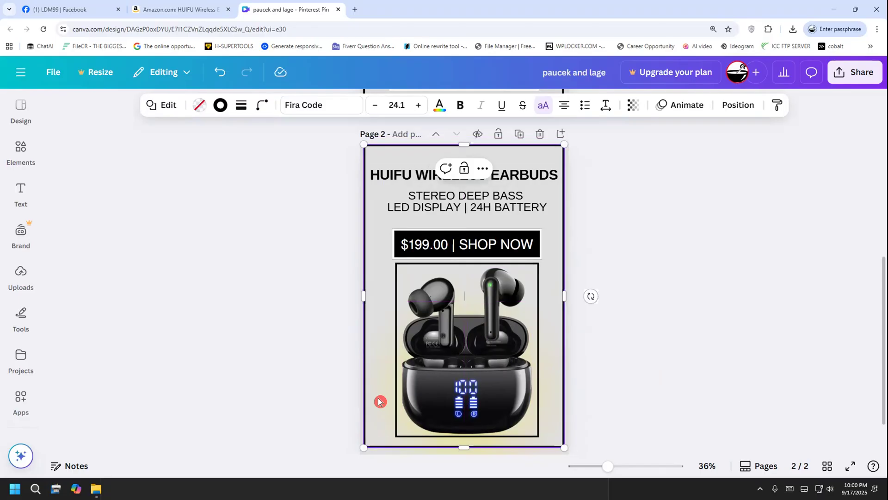
click(596, 350)
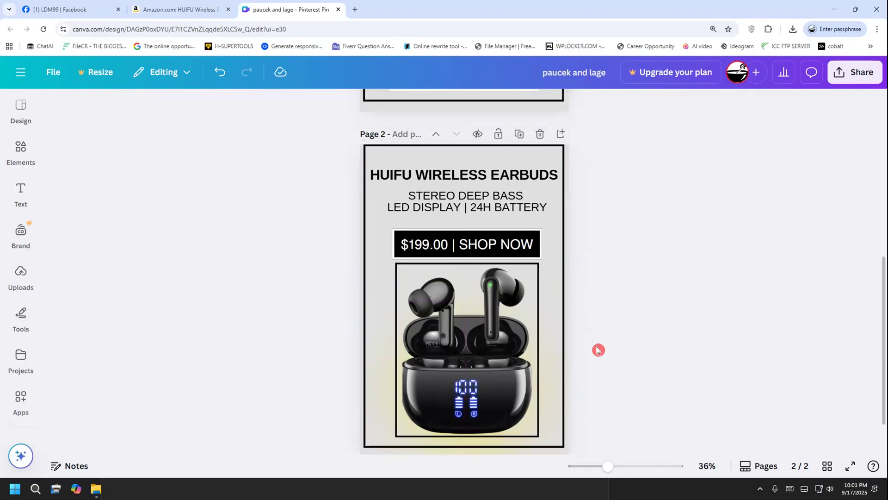
drag(493, 243, 492, 237)
click(569, 238)
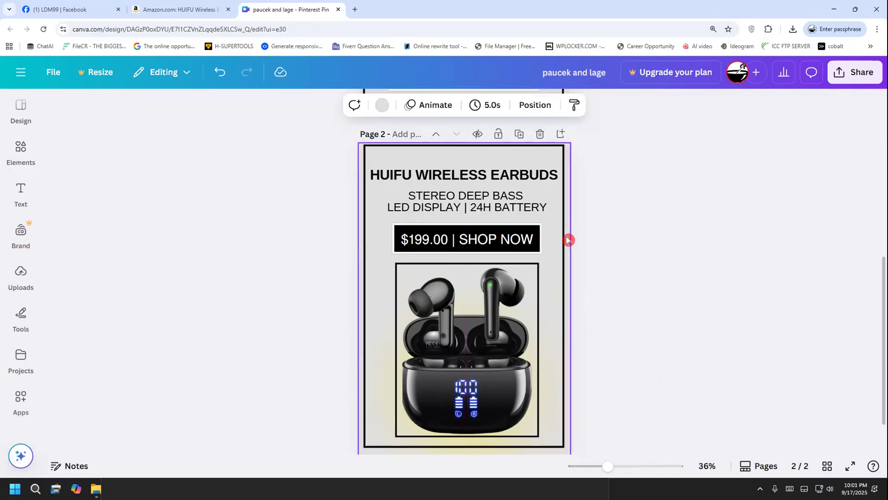
Adjust the spacing of page 2's title and subtitle and lower the earbuds image slightly within the inner frame
drag(486, 196, 513, 176)
click(512, 181)
click(592, 282)
click(479, 361)
drag(477, 366, 476, 366)
click(622, 347)
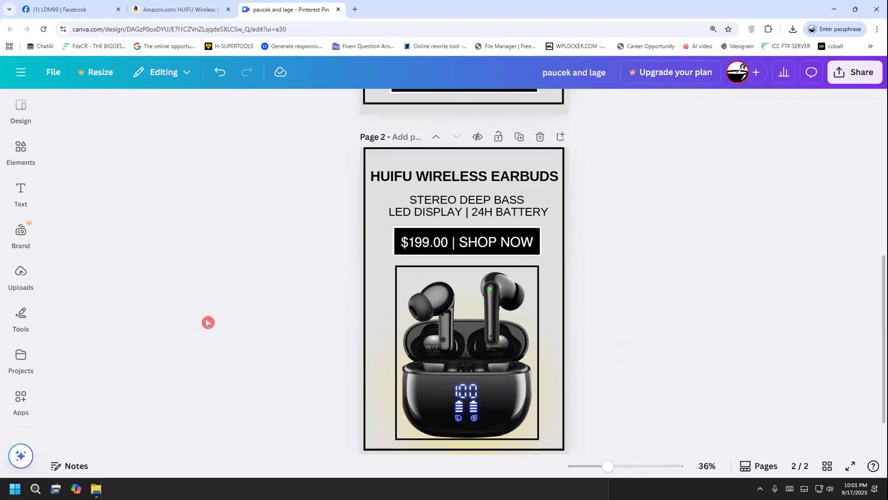
Compare the layouts of the two earbuds pins on pages 1 and 2
scroll(210, 321, up, 6)
scroll(211, 320, down, 6)
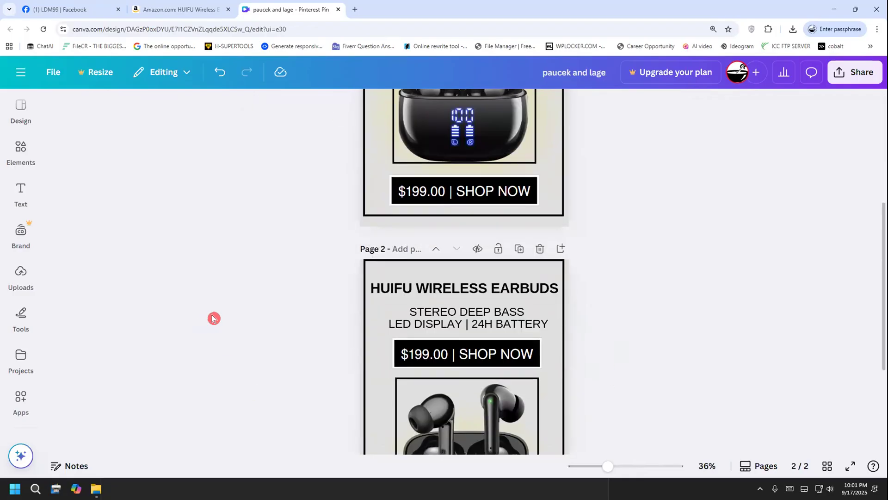
scroll(213, 319, up, 6)
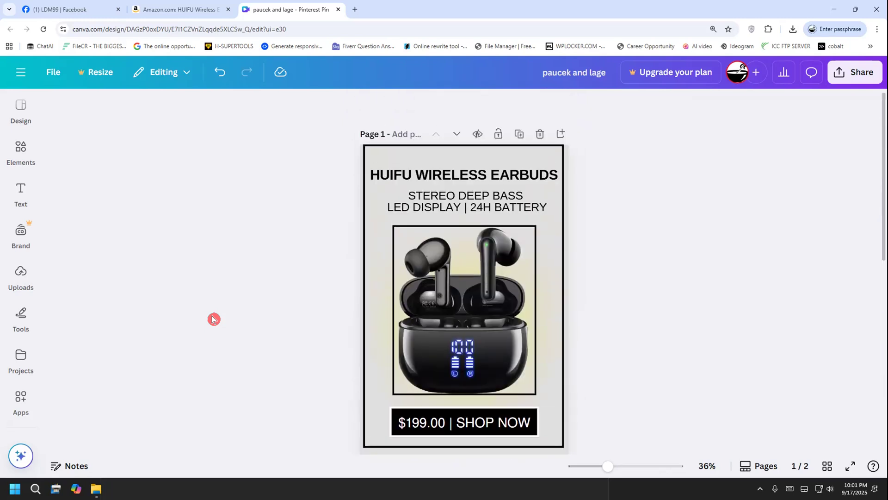
scroll(213, 319, down, 6)
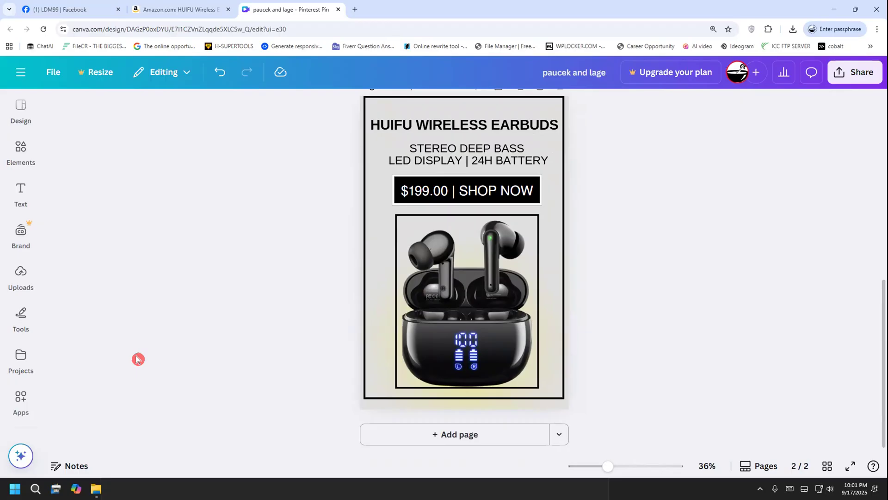
scroll(206, 275, up, 3)
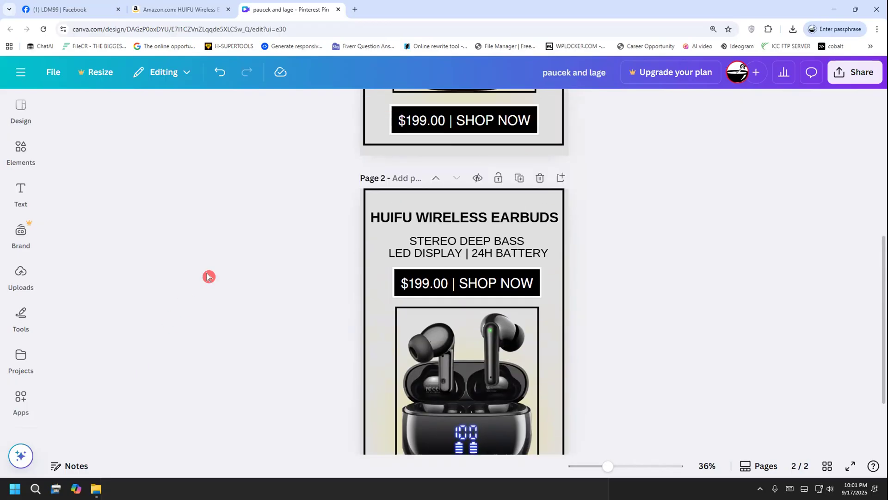
scroll(206, 276, up, 5)
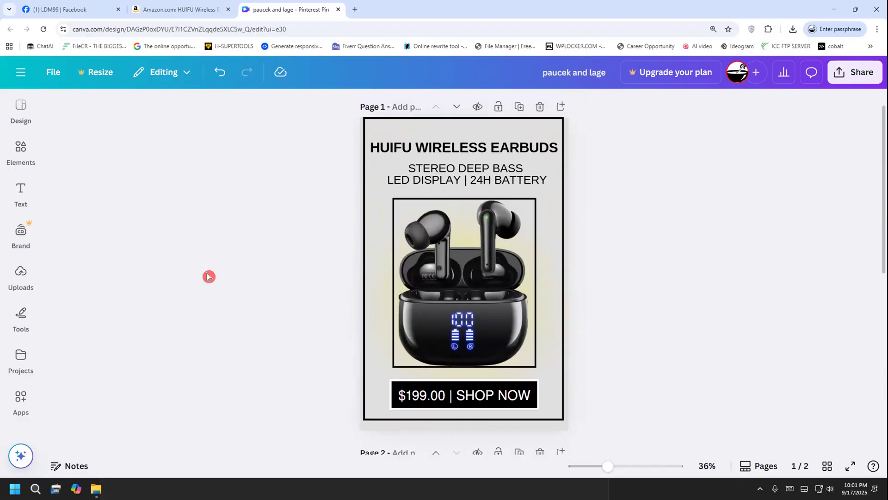
scroll(207, 276, down, 5)
scroll(209, 277, down, 3)
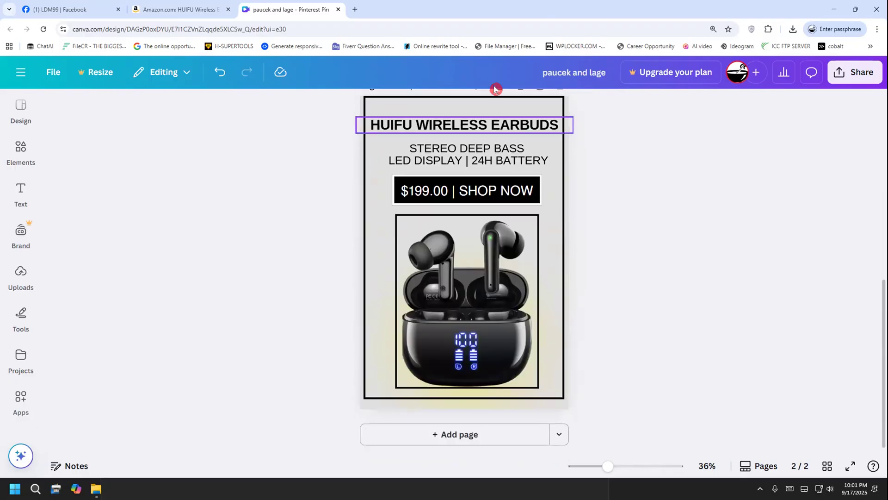
drag(382, 190, 388, 301)
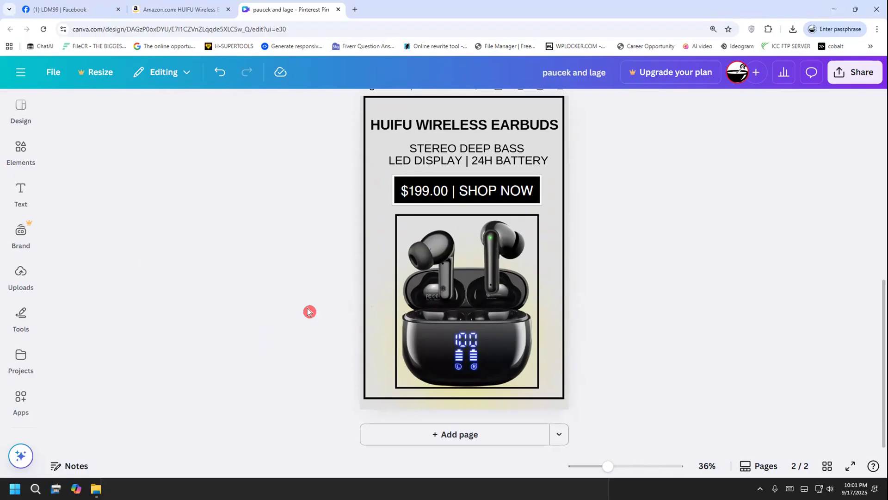
scroll(310, 311, up, 4)
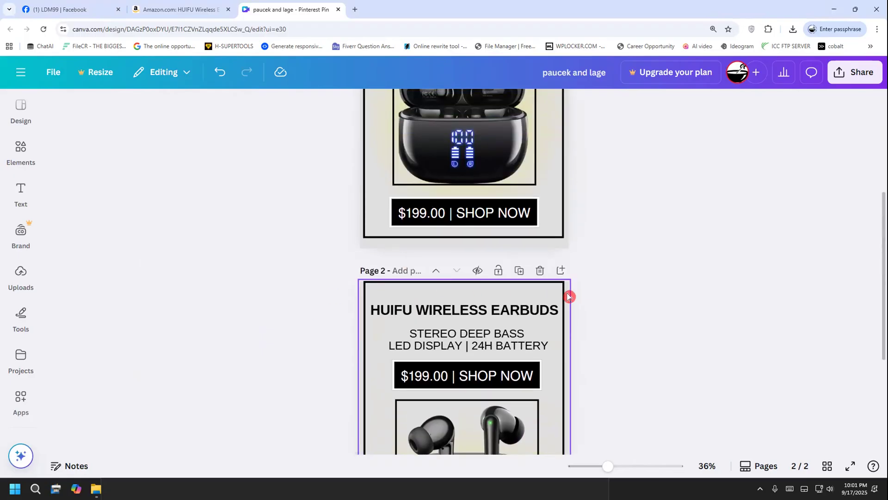
Duplicate page 2 of the earbuds pin to start a third version on page 3
click(519, 271)
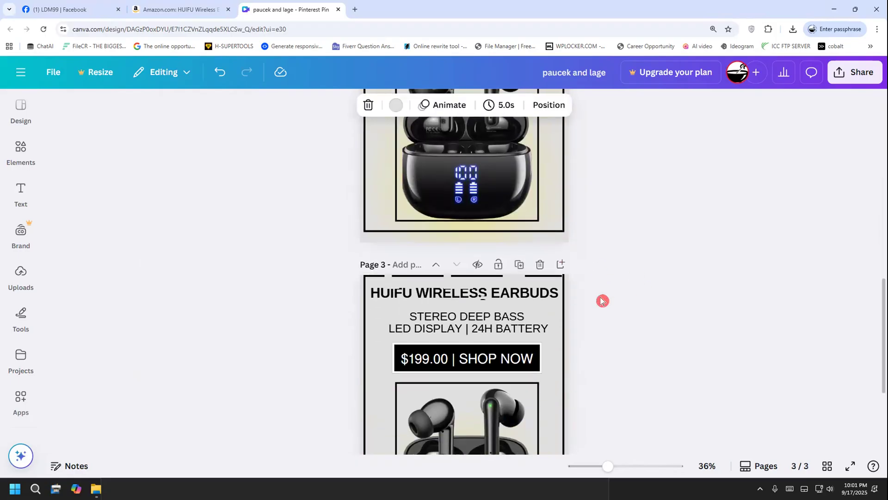
click(557, 250)
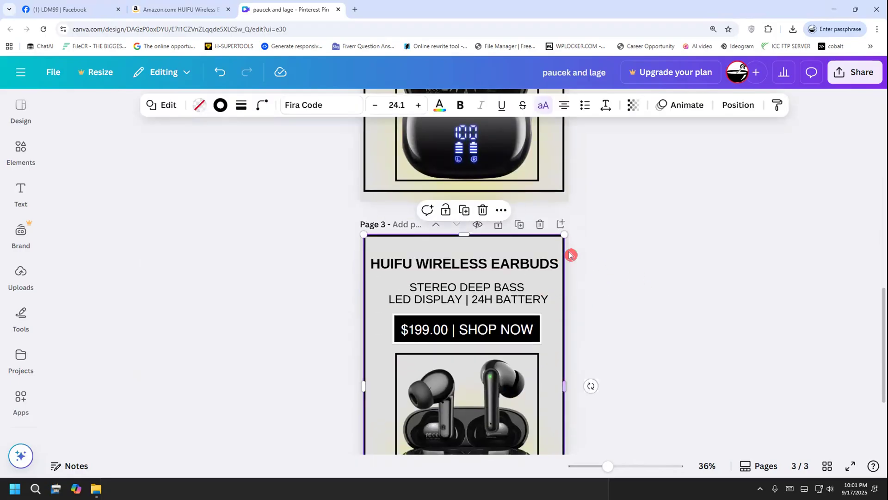
click(570, 254)
Move page 3's earbuds image to the left and both rectangular frames to the right, clear of the yellow glow
scroll(568, 296, down, 3)
drag(420, 317, 343, 309)
click(483, 319)
drag(490, 324, 615, 322)
click(485, 341)
Delete the yellow glow graphic from page 3's background
click(462, 365)
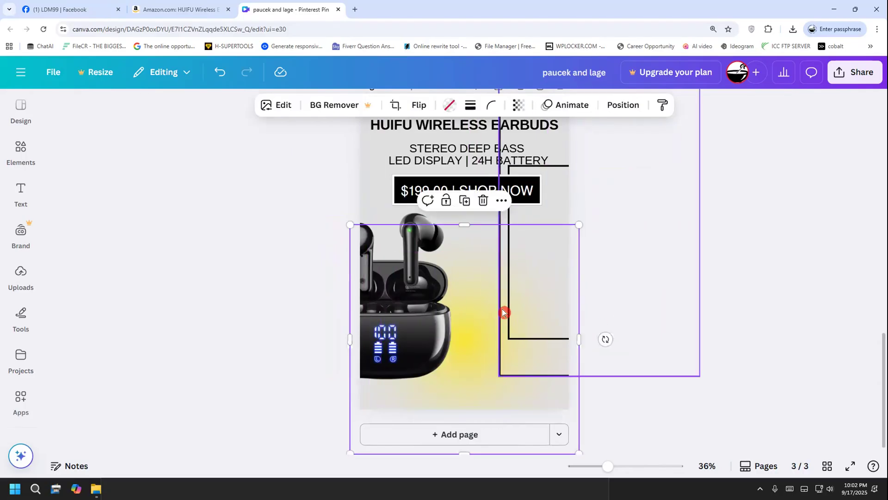
key(Delete)
key(Delete)
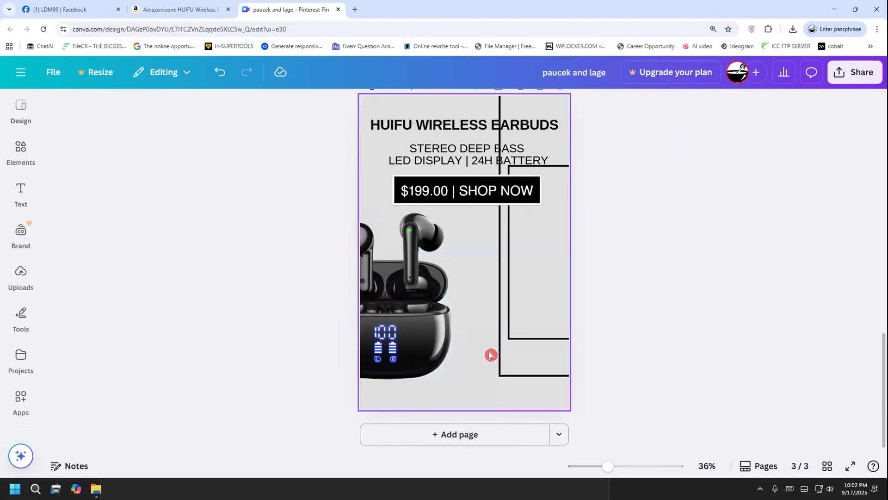
click(499, 361)
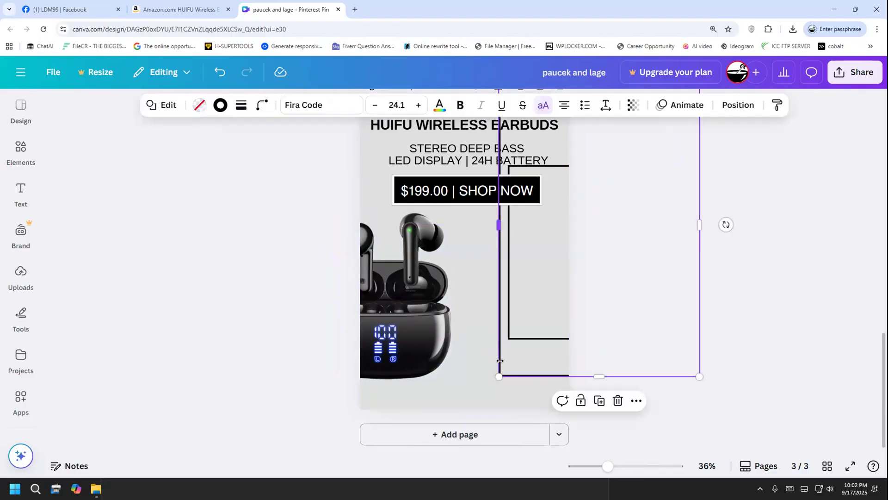
Set page 3's background to the default solid Purple (#8c52ff)
click(474, 351)
scroll(470, 355, up, 5)
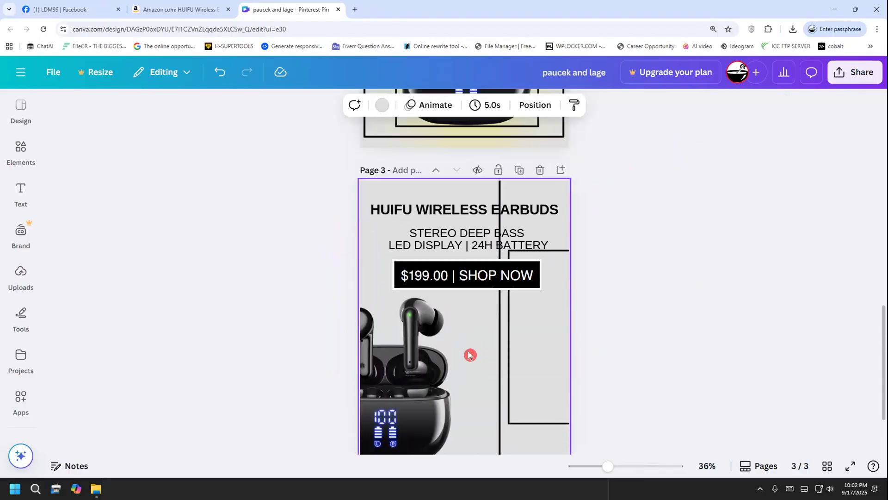
click(382, 105)
scroll(192, 330, down, 1)
scroll(192, 329, down, 2)
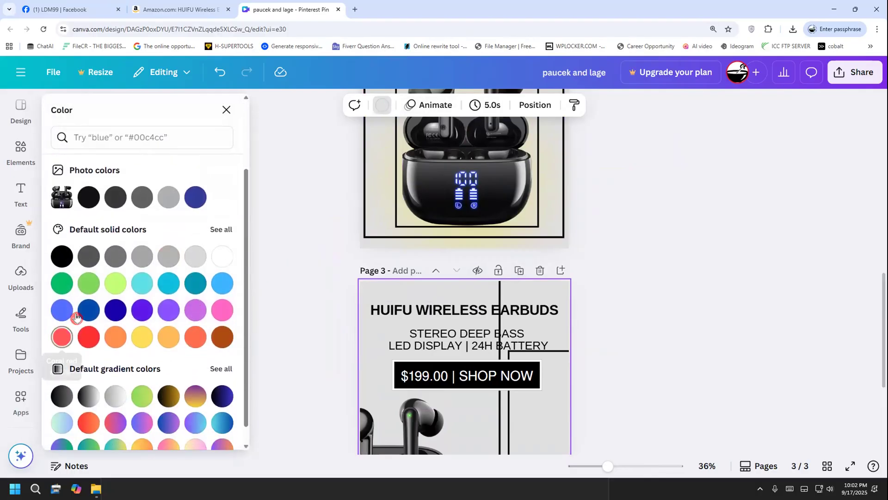
scroll(198, 334, down, 1)
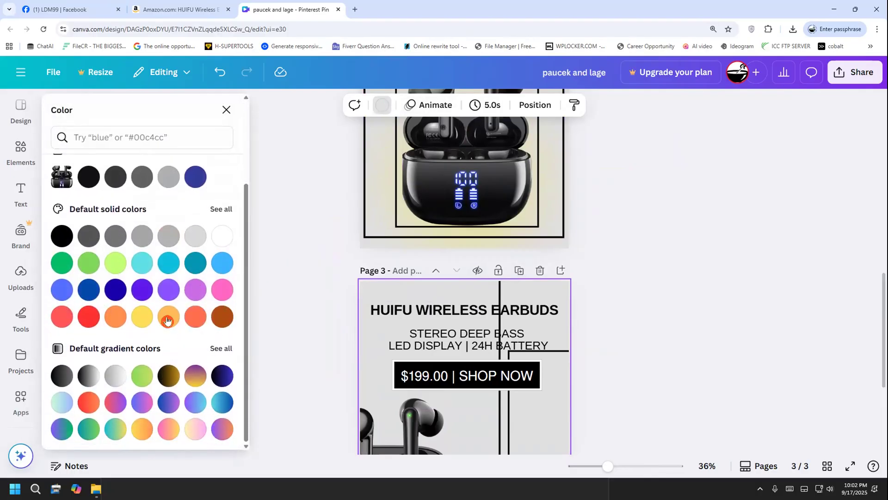
scroll(171, 314, up, 3)
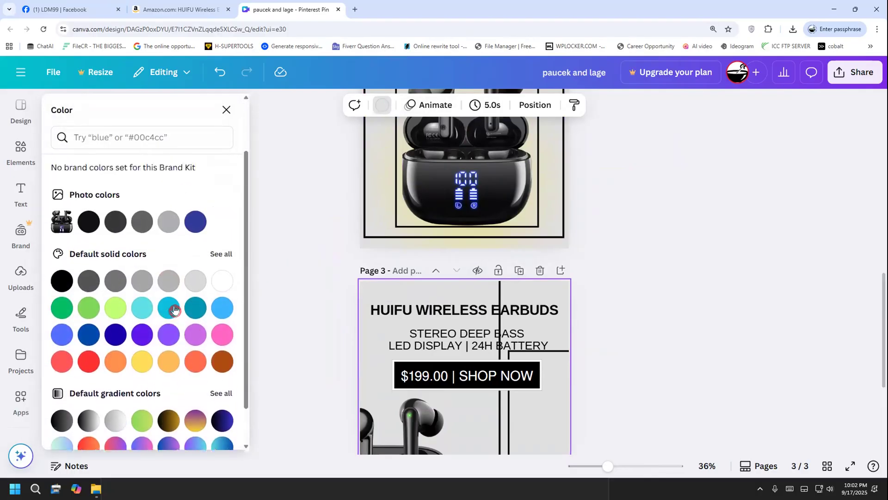
click(165, 340)
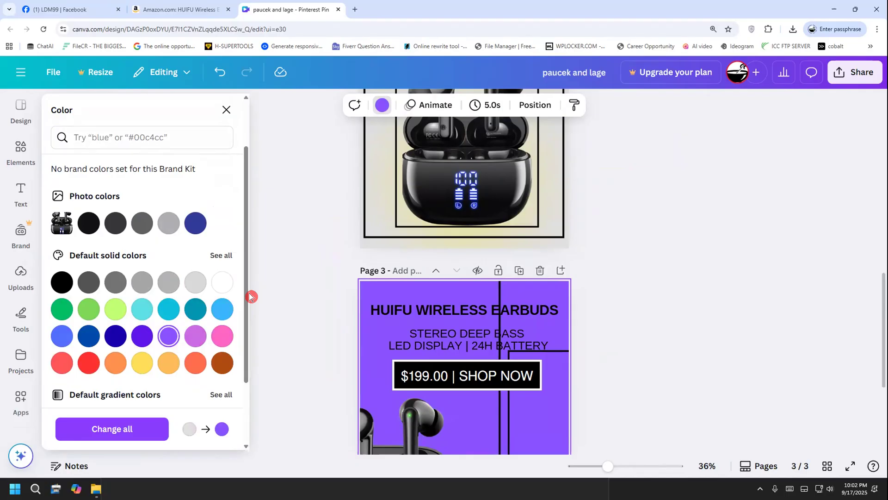
Compare violet and purple on page 3's background, and set it to the light orchid purple default solid colour
scroll(250, 296, down, 2)
click(146, 293)
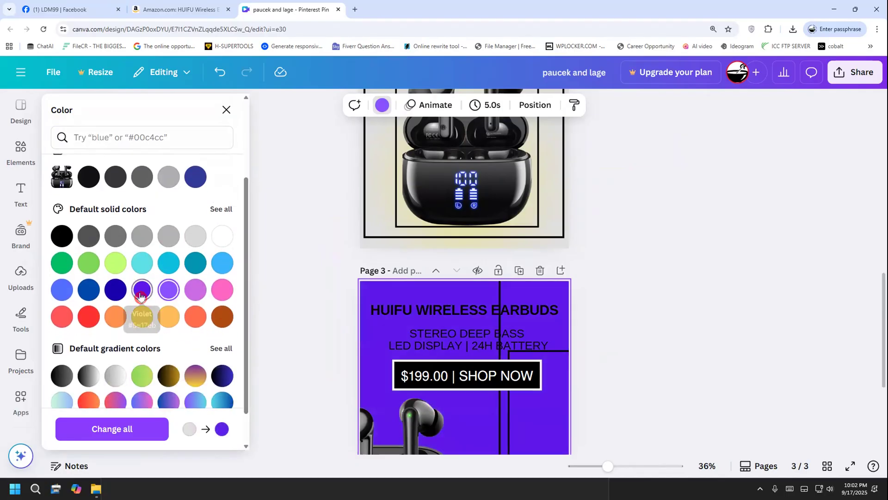
click(167, 290)
scroll(183, 360, down, 2)
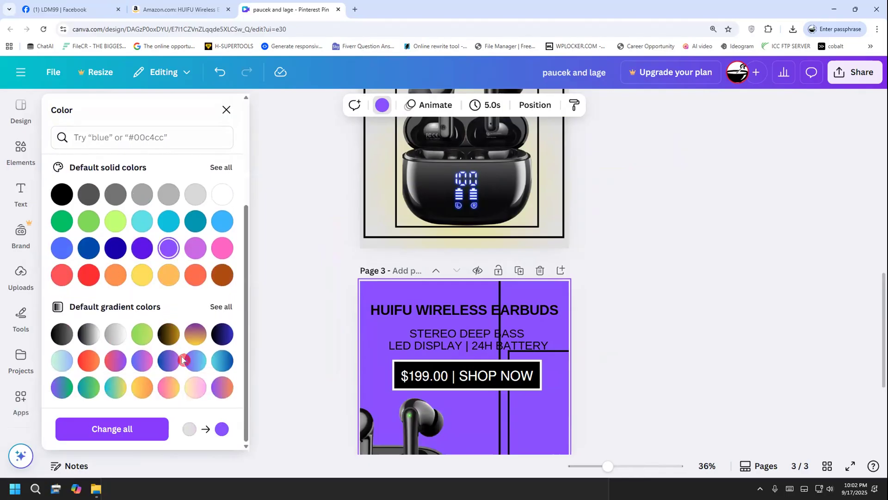
click(195, 256)
click(272, 254)
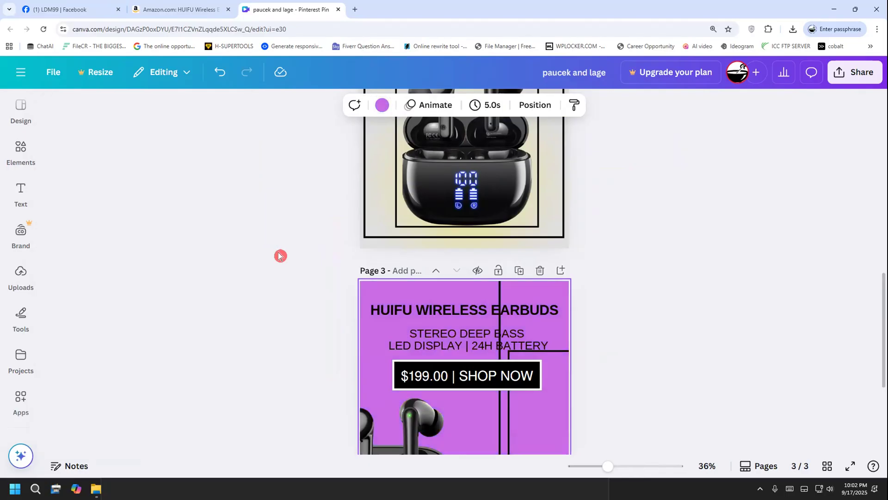
Change the text colour of page 3's "HUIFU WIRELESS EARBUDS" title to white
scroll(298, 278, down, 2)
click(378, 222)
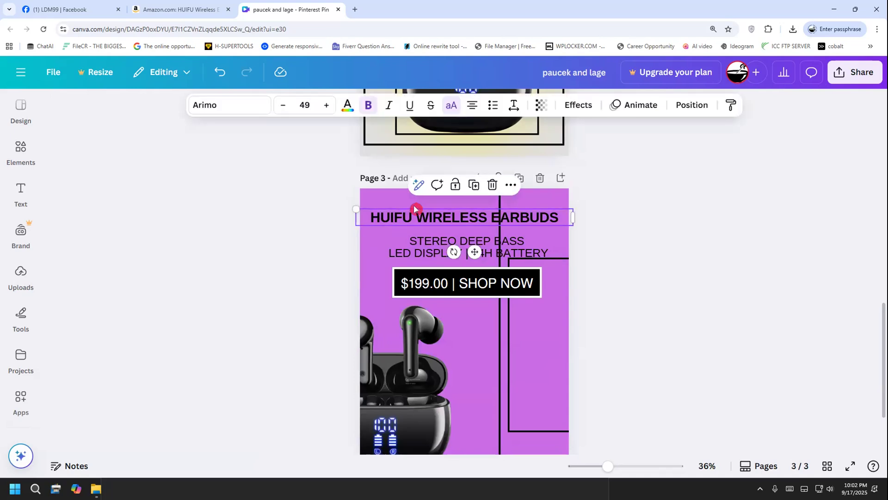
click(347, 107)
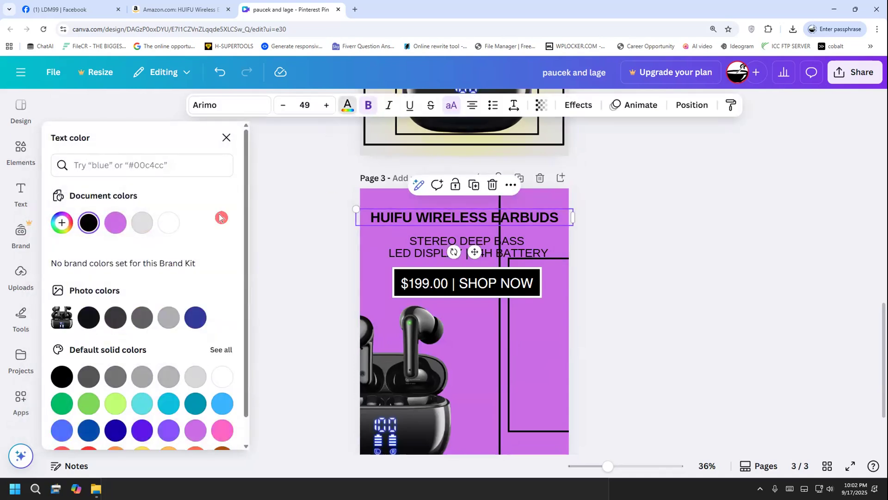
click(164, 226)
click(278, 246)
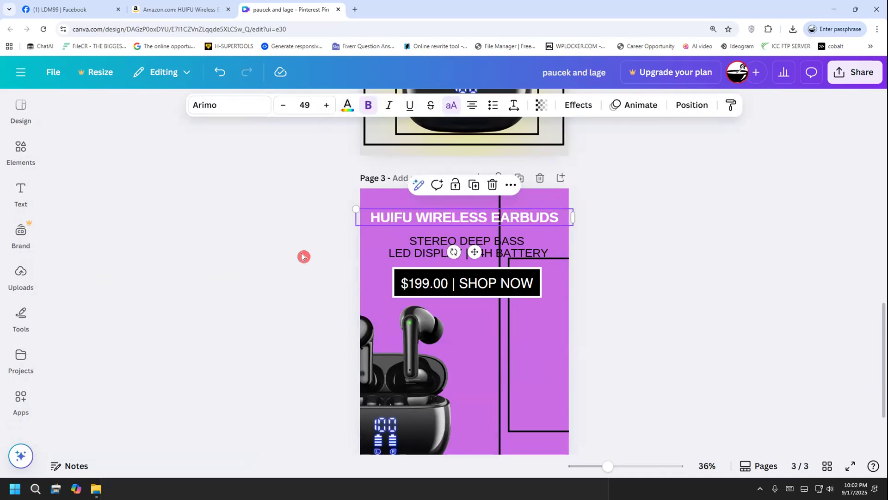
Change the text colour of page 3's "STEREO DEEP BASS LED DISPLAY | 24H BATTERY" subtitle to white
click(399, 253)
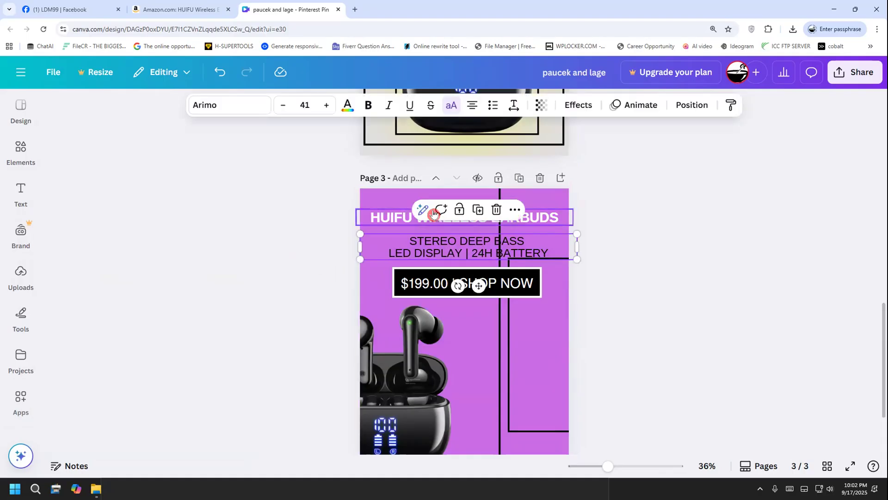
click(347, 105)
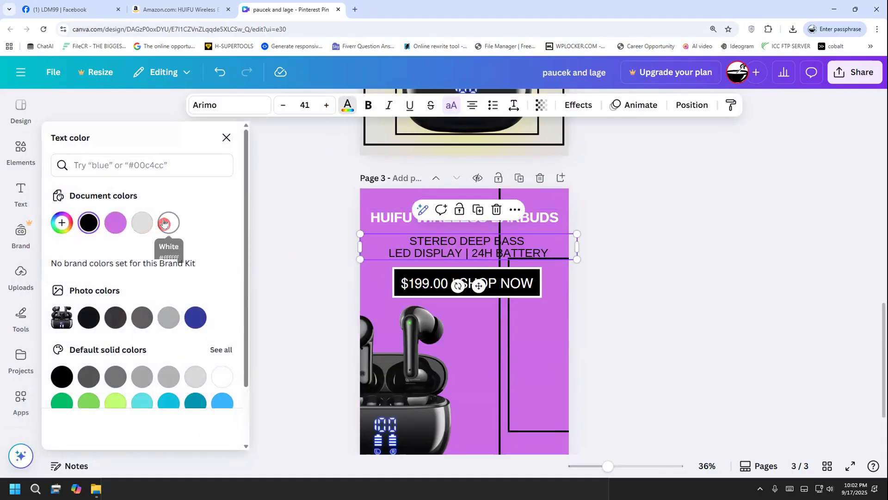
click(169, 223)
key(Escape)
Try brown, pink, a pink-to-yellow gradient and a purple-to-gold gradient as the fill of page 3's price banner
click(397, 280)
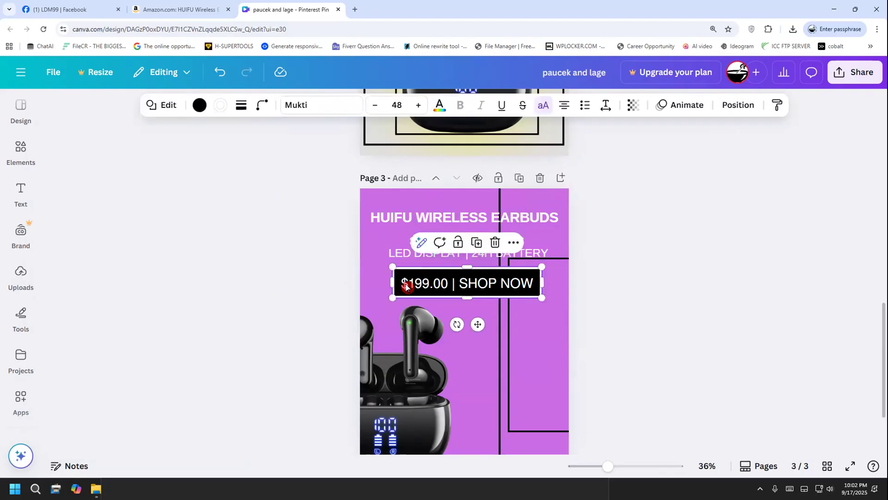
drag(456, 280, 536, 283)
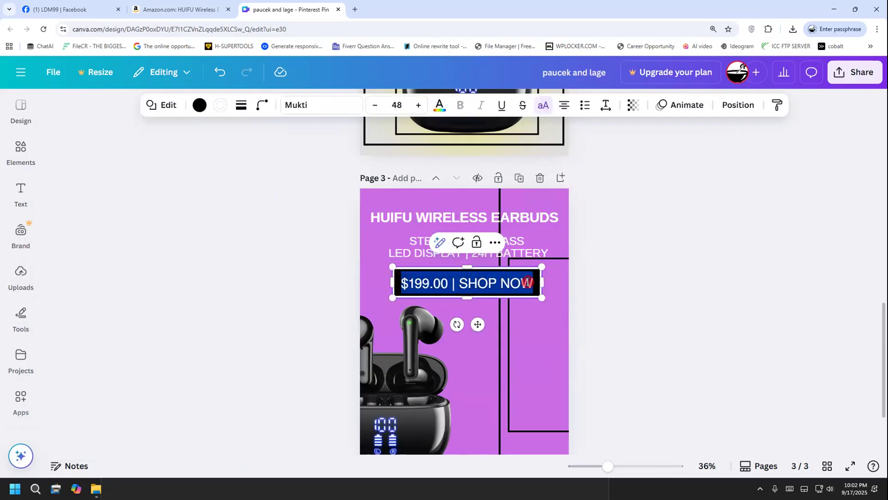
click(199, 106)
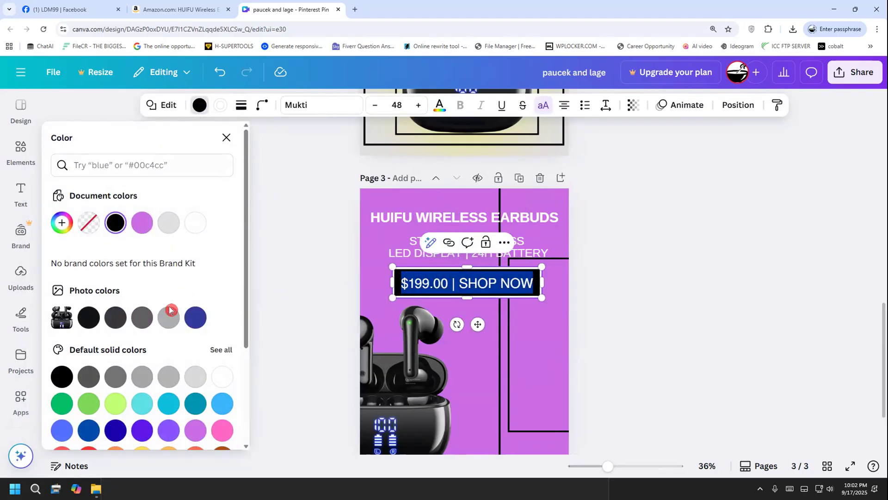
scroll(171, 309, down, 2)
click(221, 367)
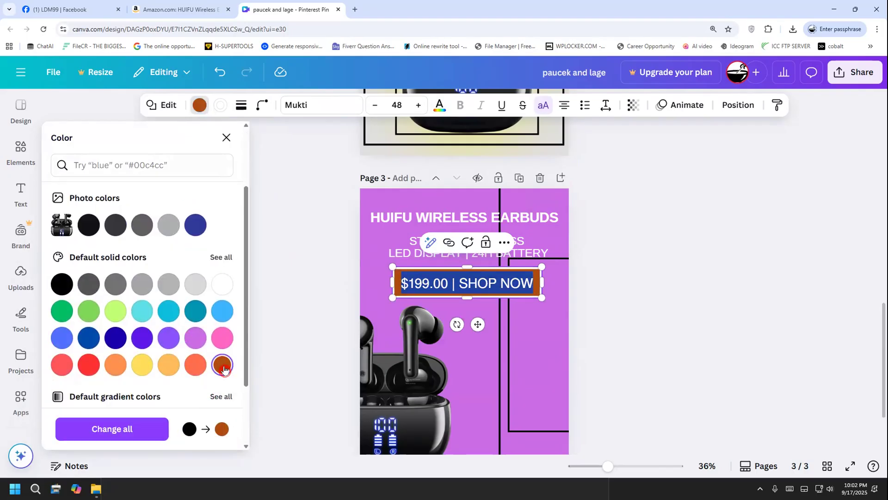
scroll(193, 384, down, 3)
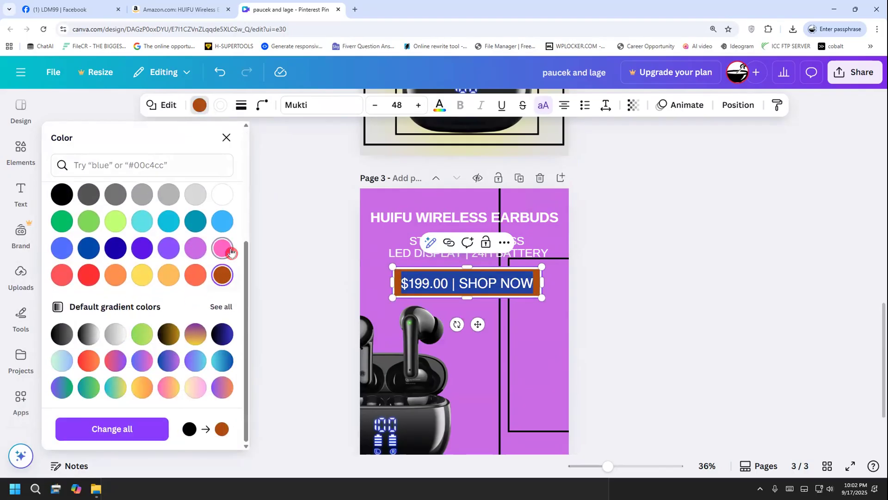
click(224, 248)
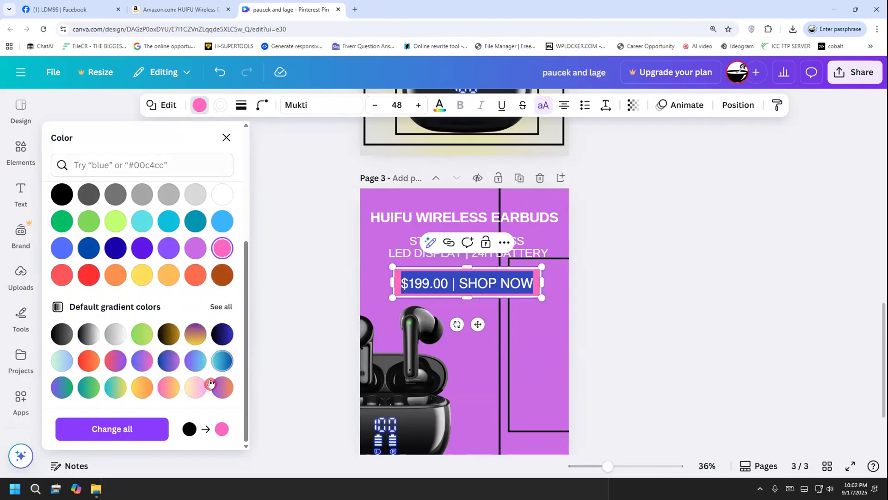
click(169, 387)
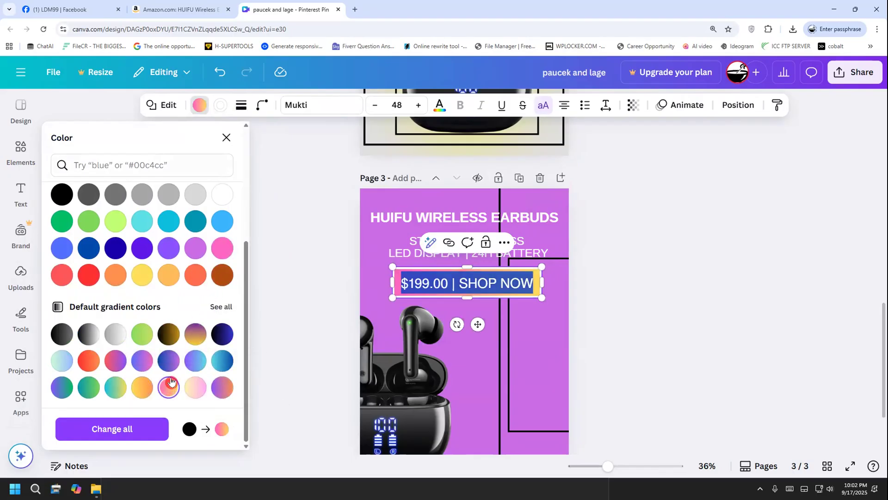
click(190, 340)
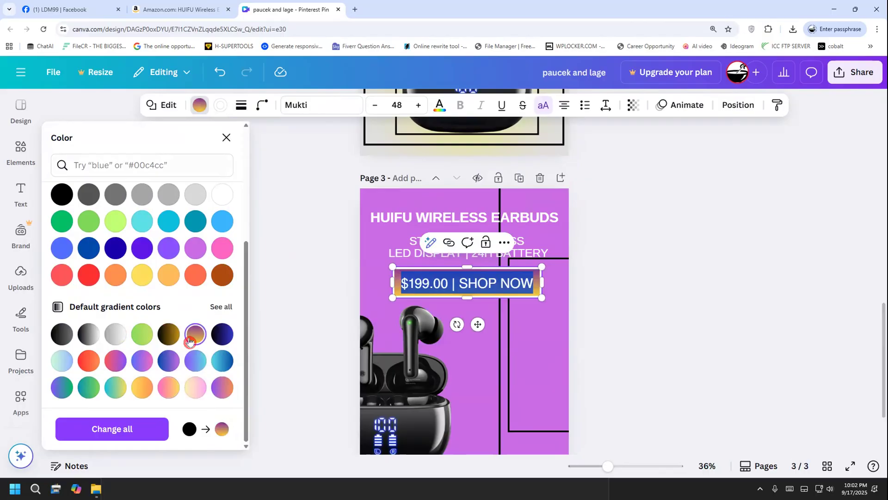
click(289, 314)
Fill page 3's price banner with the dark blue default solid colour
click(401, 279)
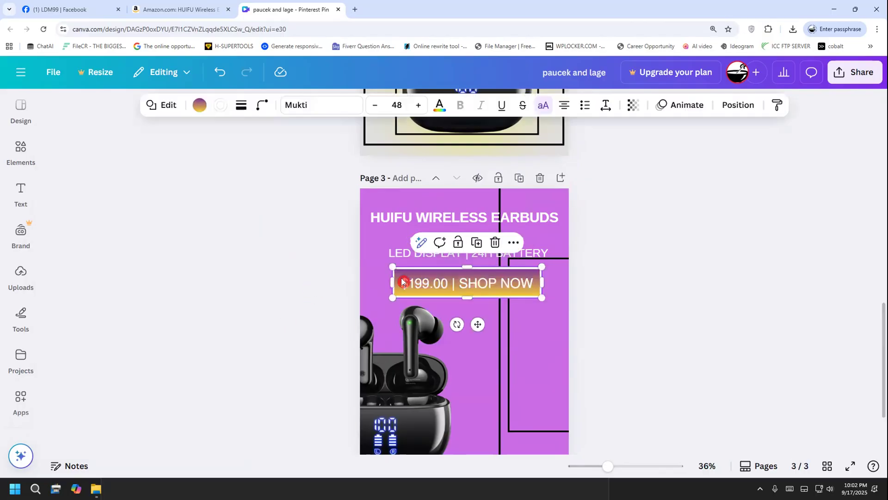
click(197, 106)
scroll(115, 370, down, 1)
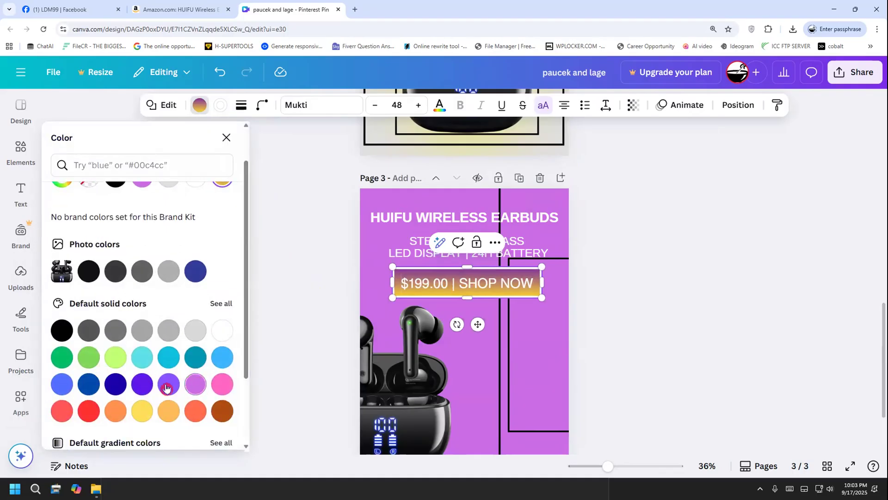
click(116, 385)
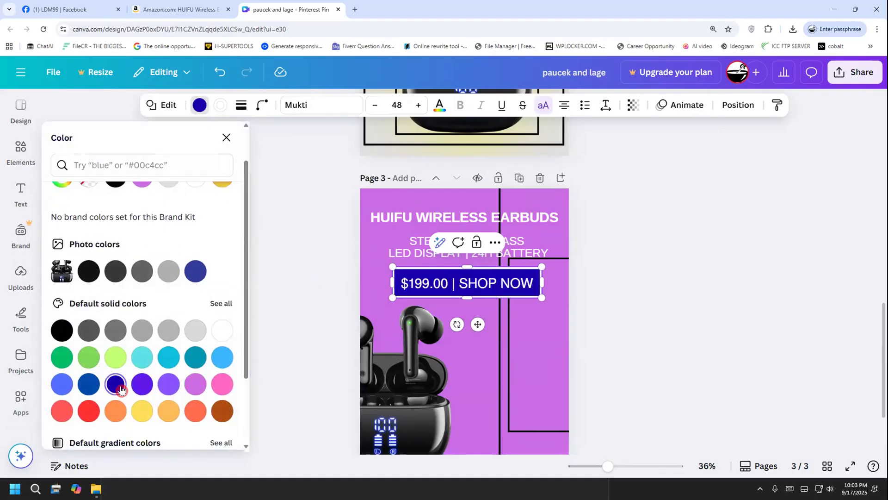
click(281, 327)
Move the outer border back over page 3's content and delete the smaller inner frame
scroll(322, 297, down, 2)
drag(500, 339, 359, 368)
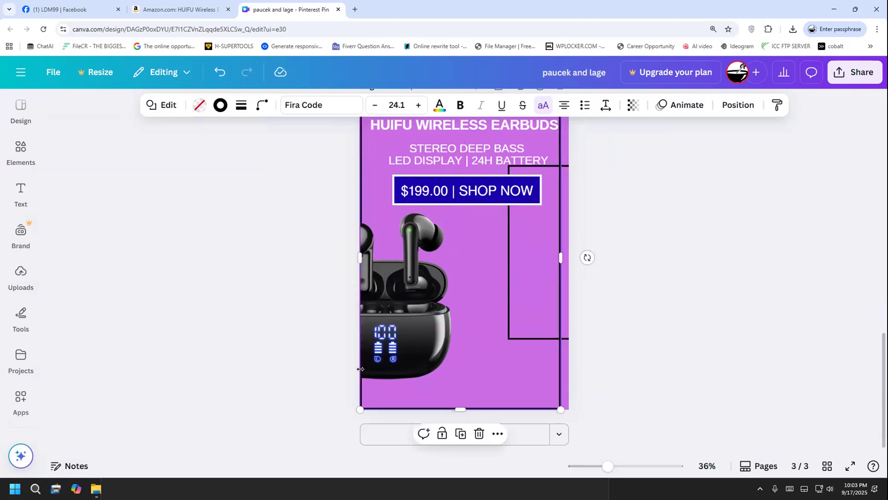
click(510, 339)
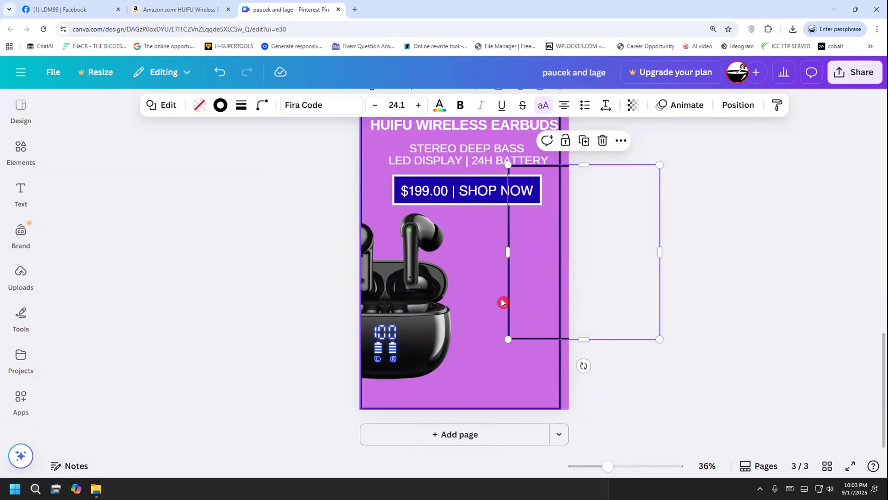
Move page 3's earbuds image back to the centre beneath the price banner
drag(422, 330, 503, 334)
click(348, 312)
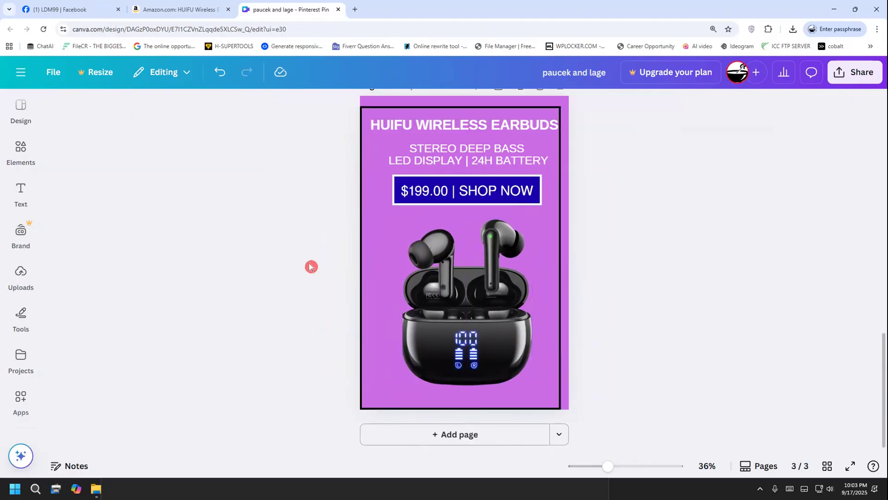
Try a light orchid fill on page 3's price banner and change it to purple
click(421, 194)
click(199, 105)
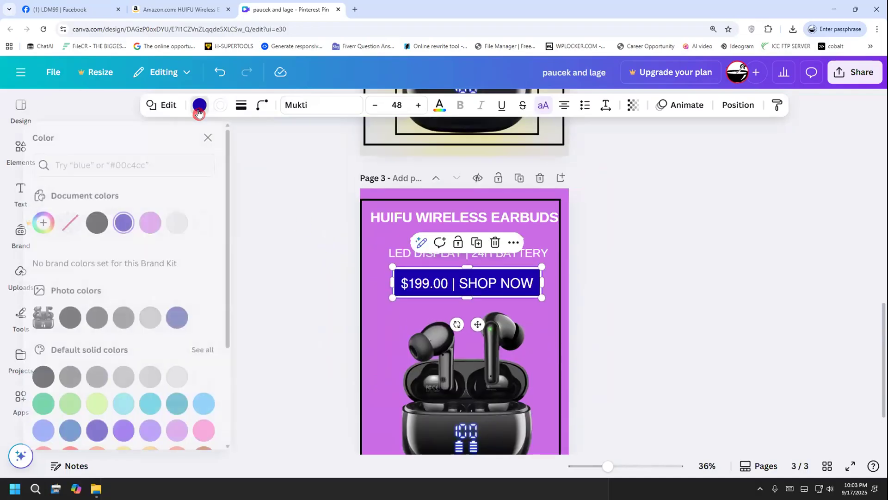
scroll(199, 312, down, 3)
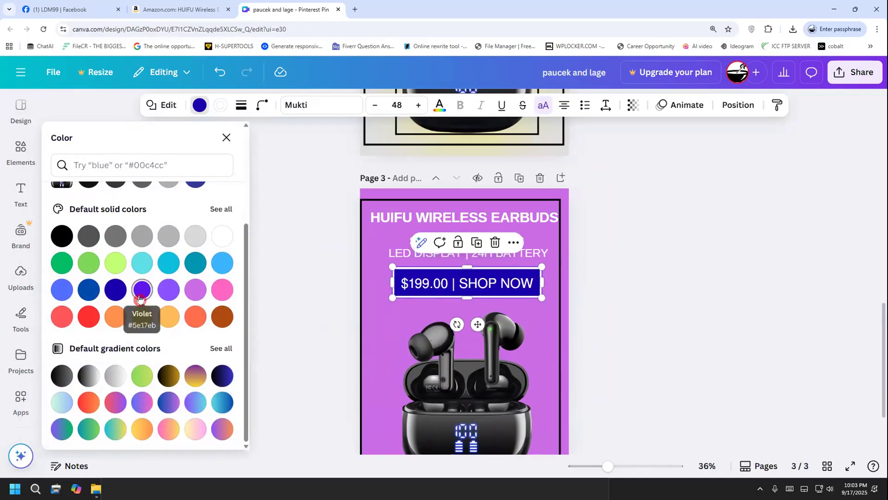
click(194, 290)
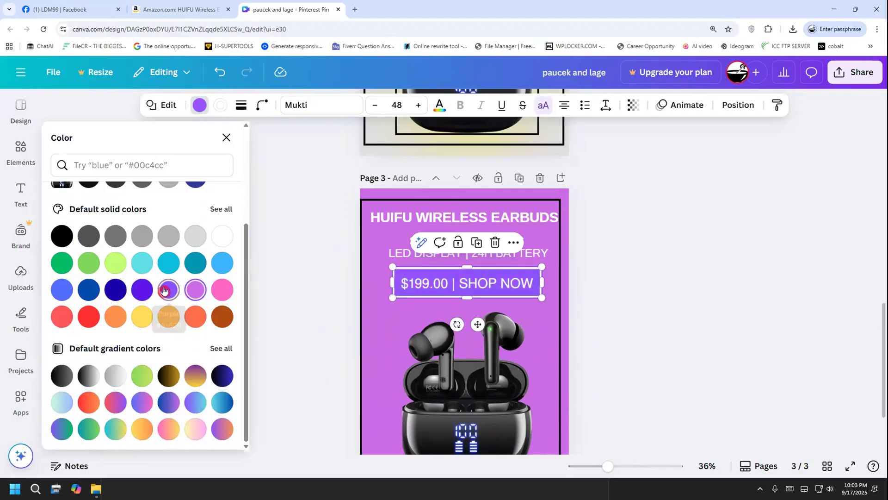
Try a brown fill on page 3's price banner and change it to light blue
click(225, 318)
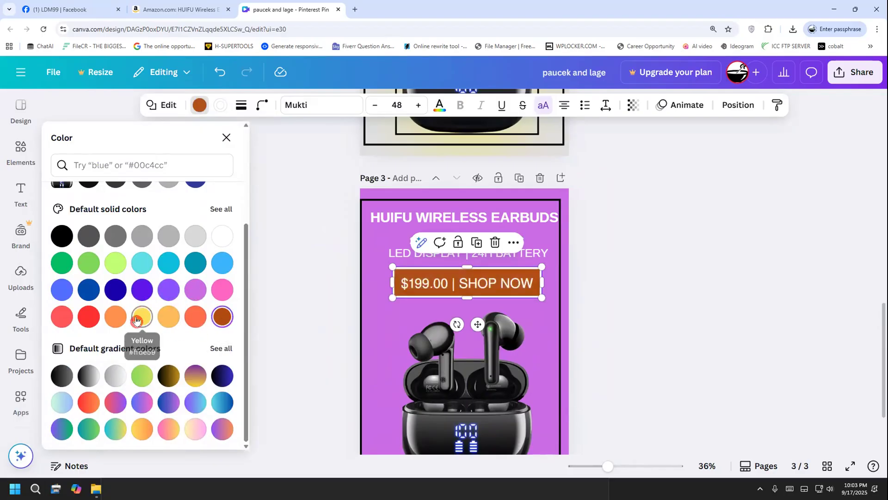
click(61, 290)
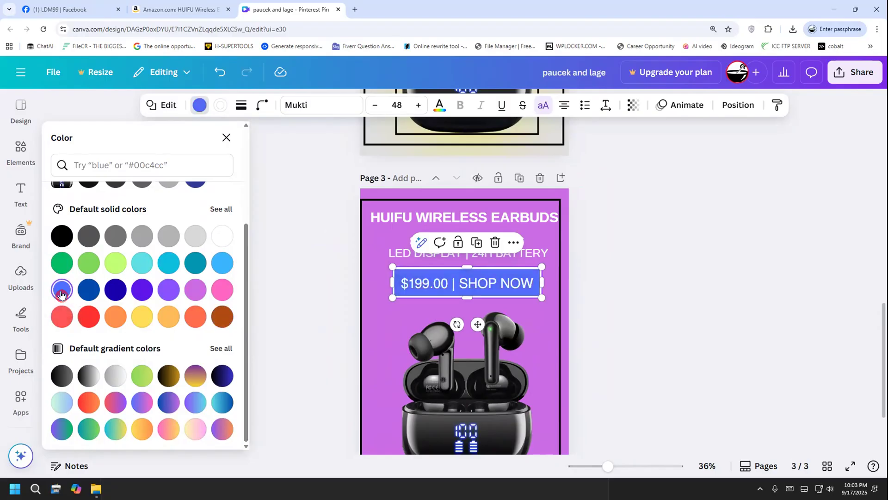
click(312, 270)
Move the black outer border so it is centred on page 3
click(386, 193)
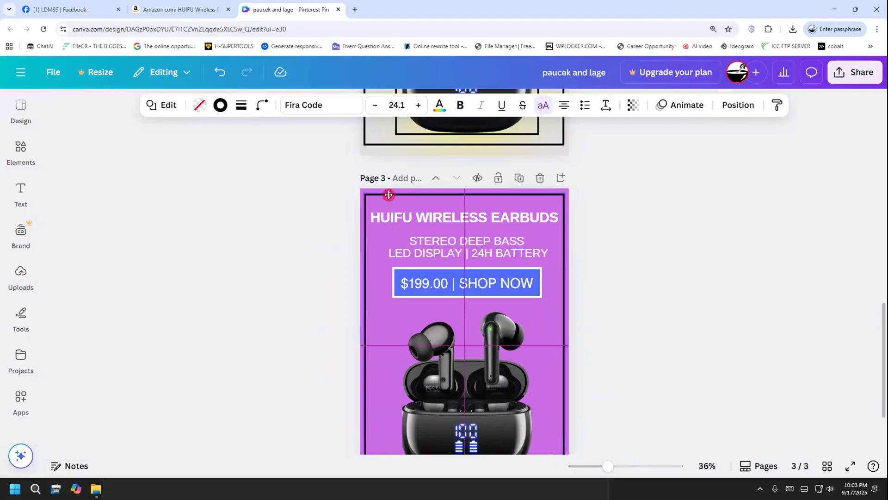
drag(388, 191, 390, 190)
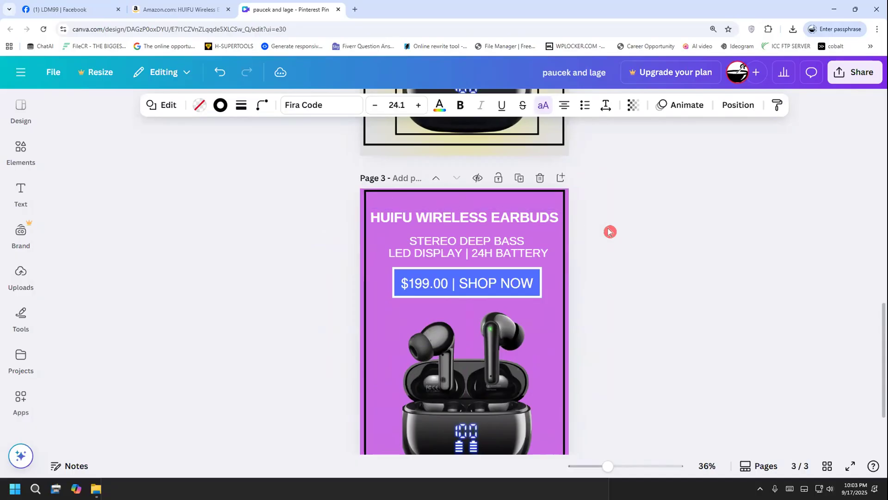
scroll(609, 232, down, 2)
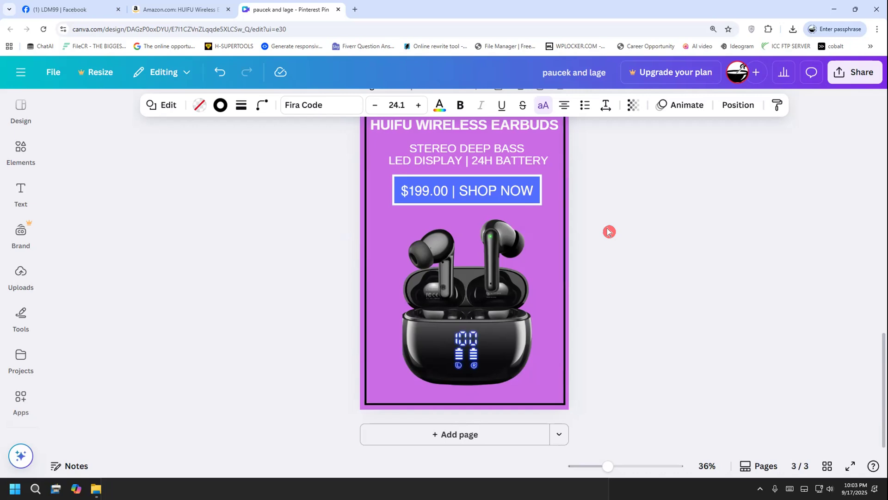
scroll(607, 231, up, 2)
Try grey fills on page 3's price banner and settle on the black default solid colour
click(517, 273)
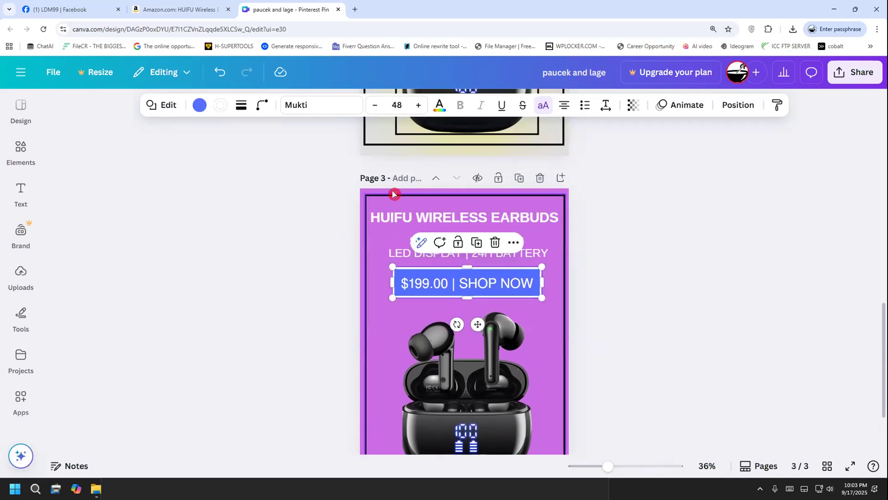
click(201, 104)
scroll(199, 324, down, 2)
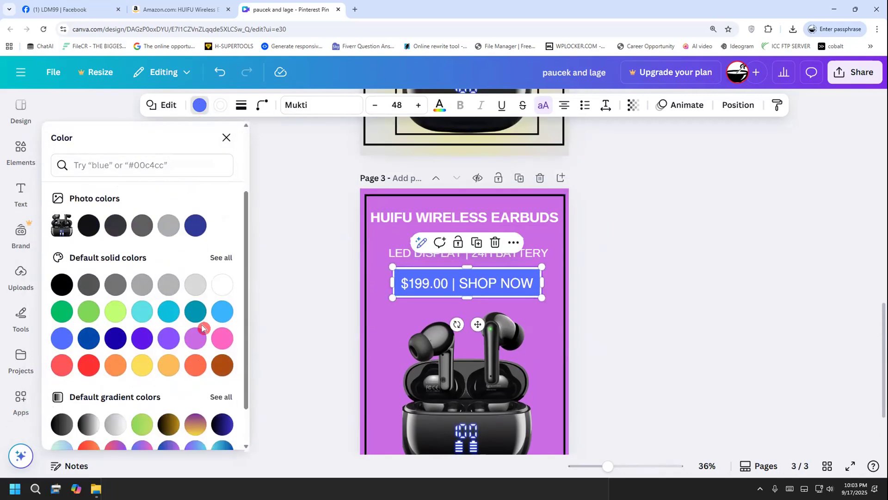
click(89, 284)
click(111, 285)
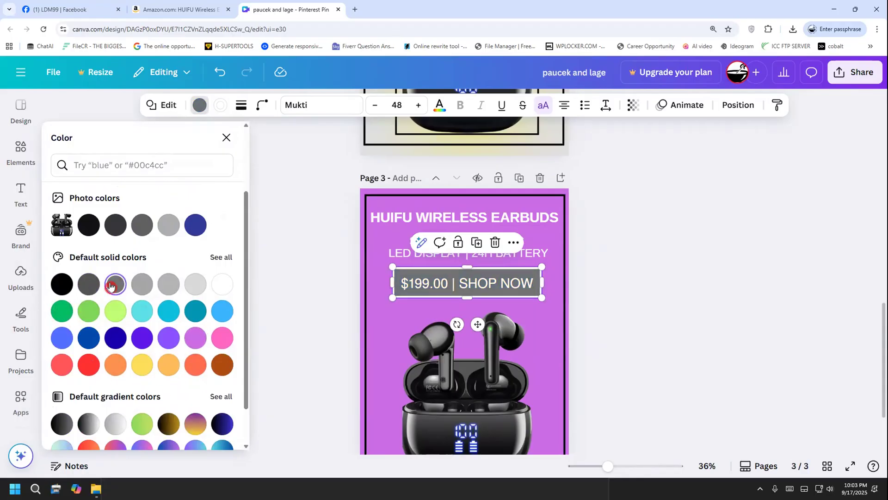
click(62, 288)
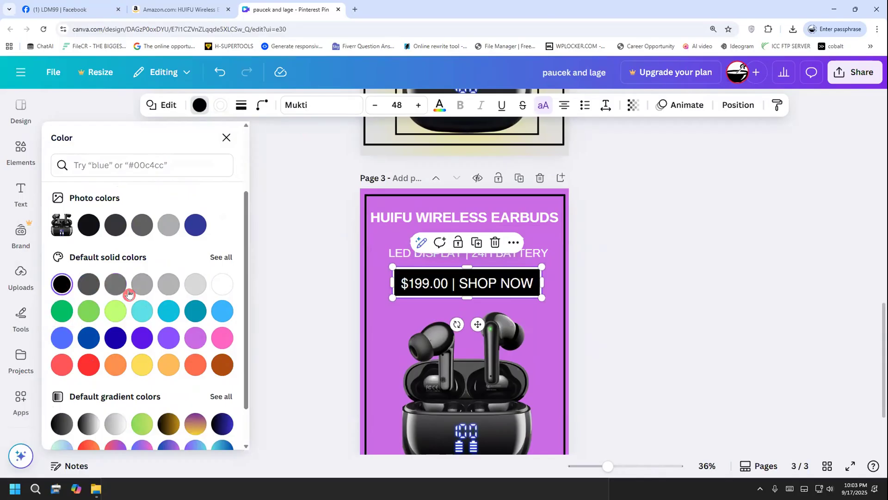
click(268, 293)
scroll(268, 285, down, 2)
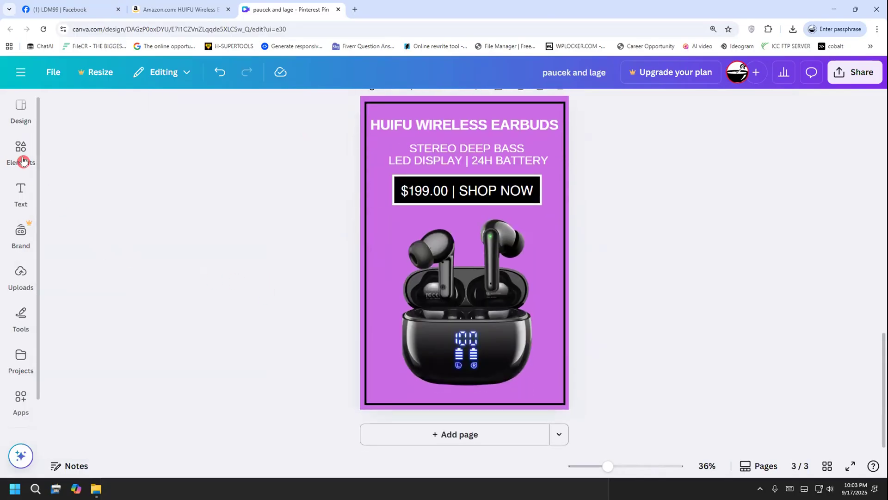
Search the elements for "circle frame" and browse the graphics results
click(22, 160)
click(145, 117)
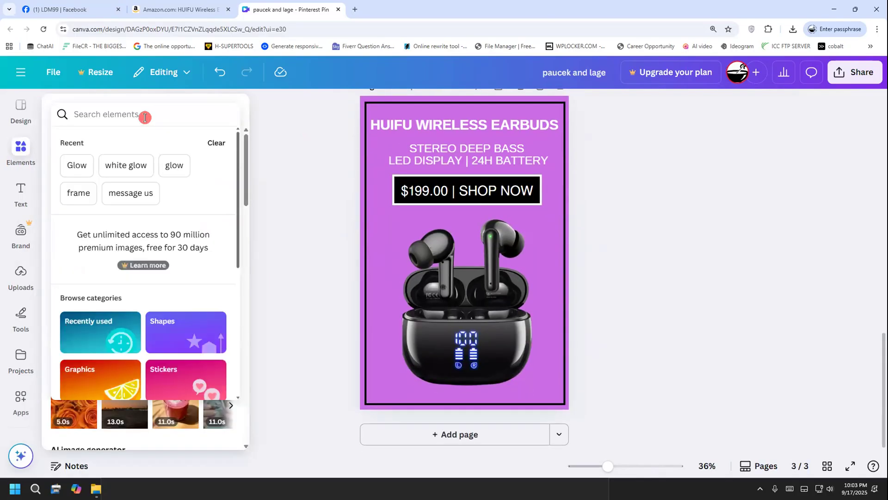
text(circle)
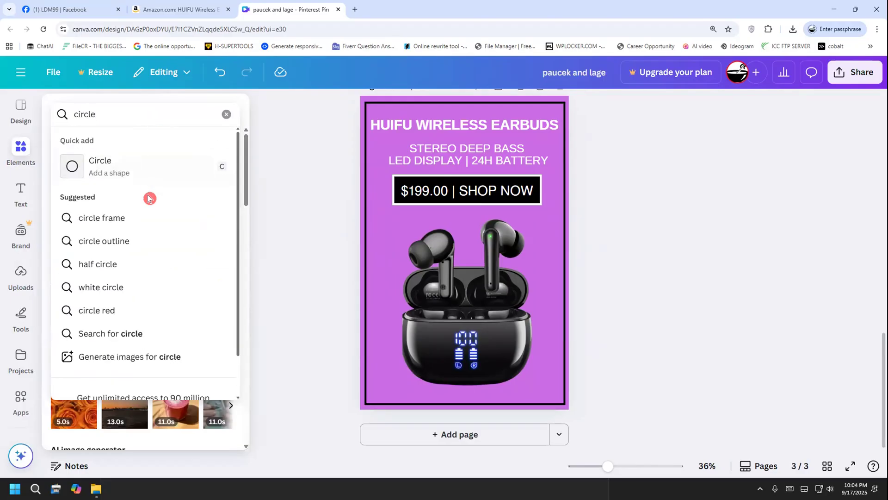
click(148, 216)
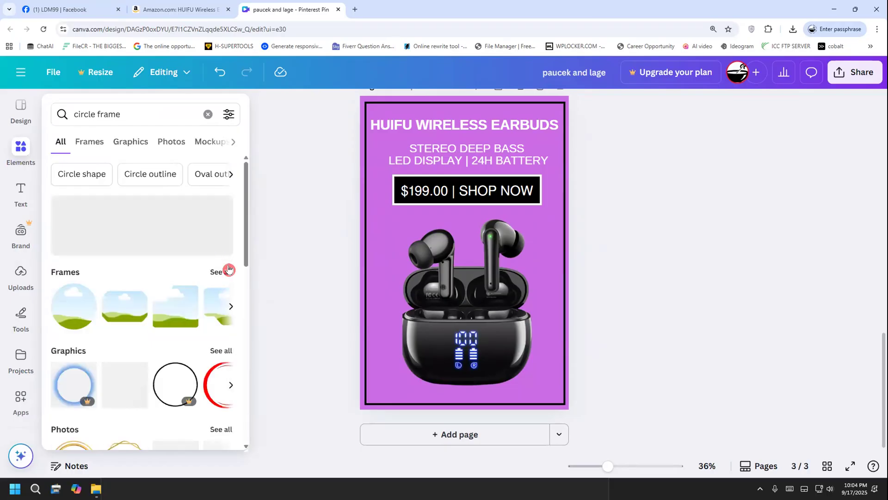
click(221, 350)
scroll(203, 299, down, 2)
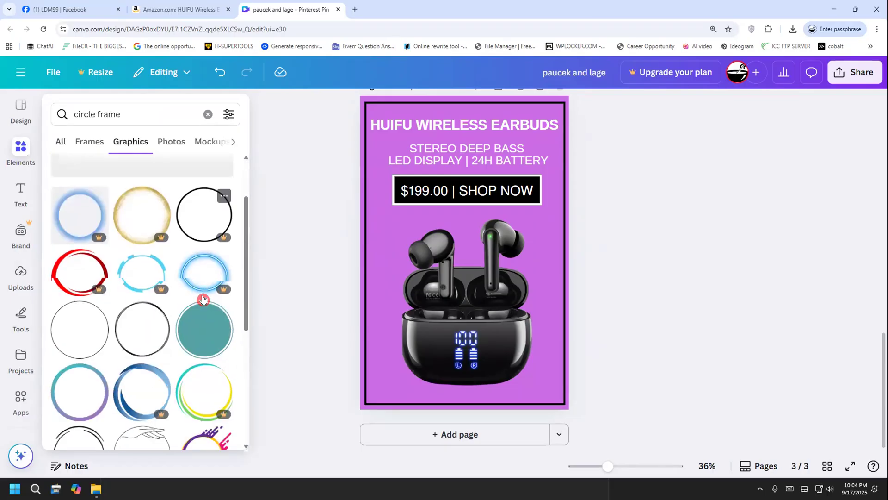
scroll(203, 298, down, 5)
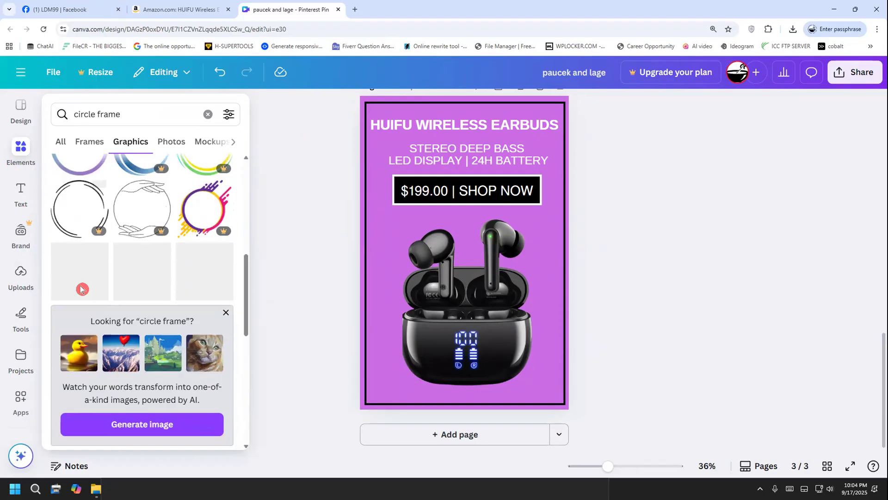
scroll(81, 289, down, 7)
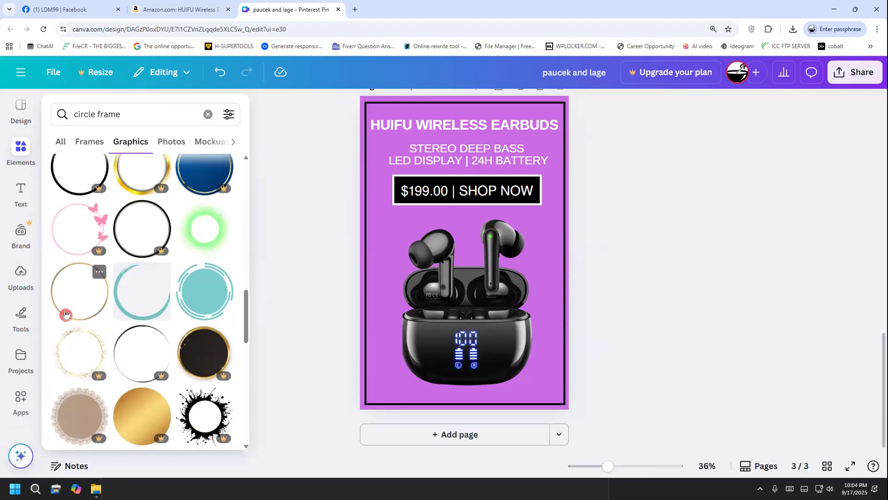
scroll(69, 313, down, 8)
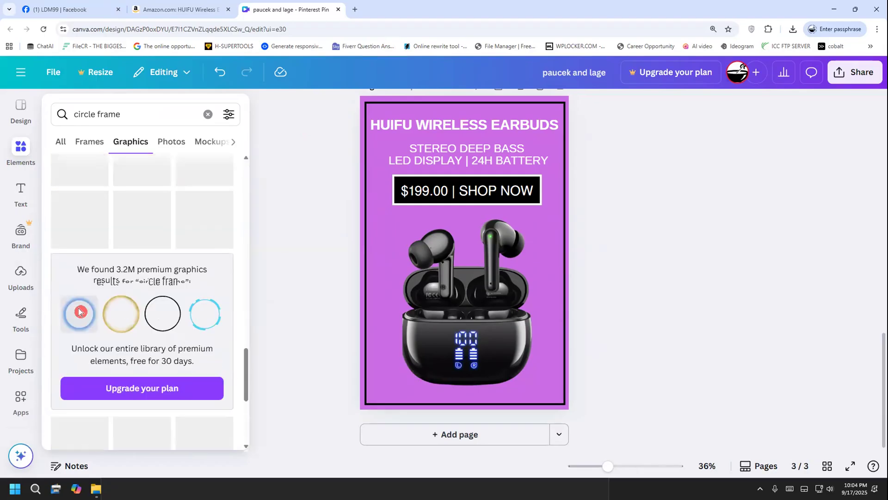
Search the graphics for "glow" and add the white glowing ring to page 3, shifted towards the page's left edge
click(208, 113)
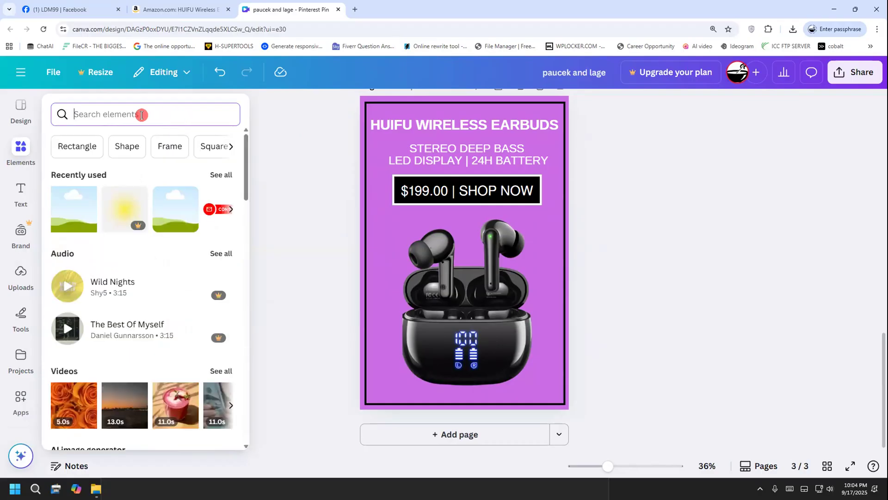
text(gl)
key(Return)
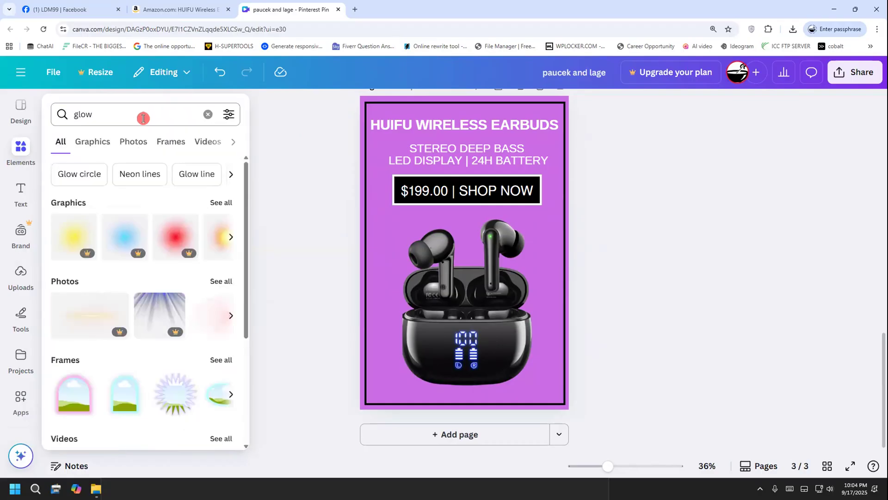
scroll(125, 299, down, 3)
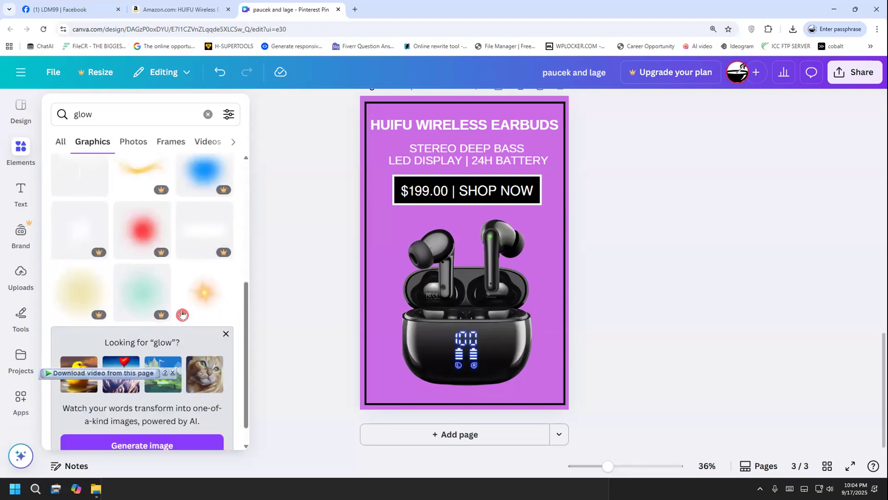
scroll(186, 313, down, 5)
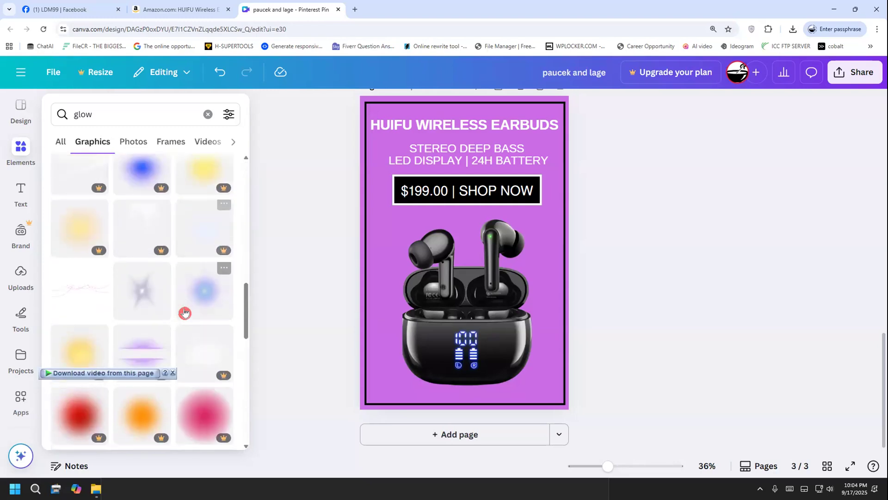
scroll(185, 312, up, 2)
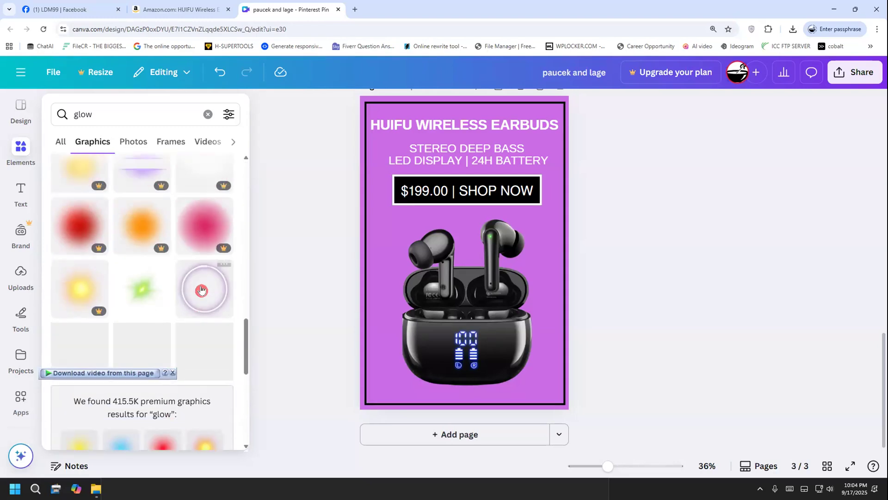
click(204, 286)
drag(410, 292, 339, 325)
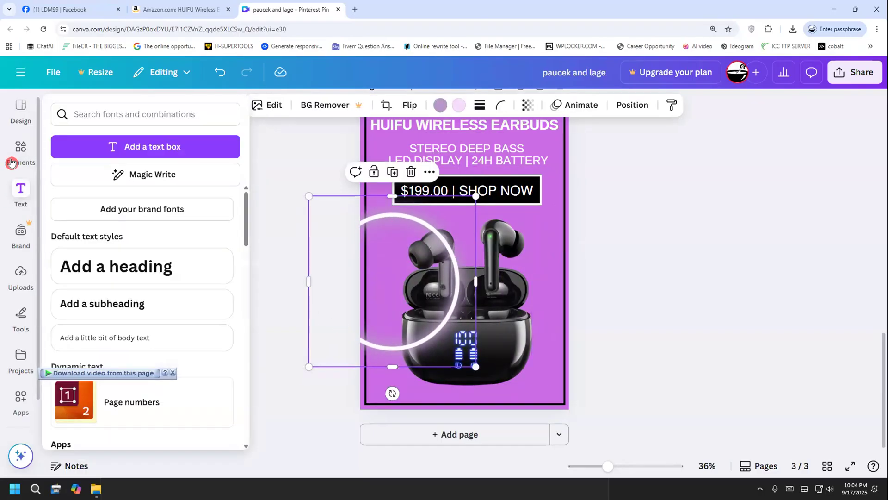
Add the recently used square frame to page 3 and place the glowing ring inside it
mouse_move(21, 200)
click(21, 148)
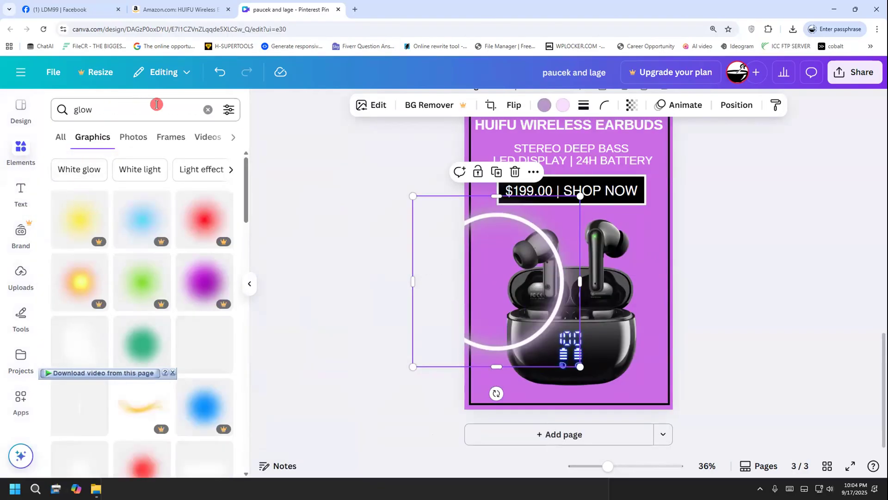
click(207, 110)
click(126, 200)
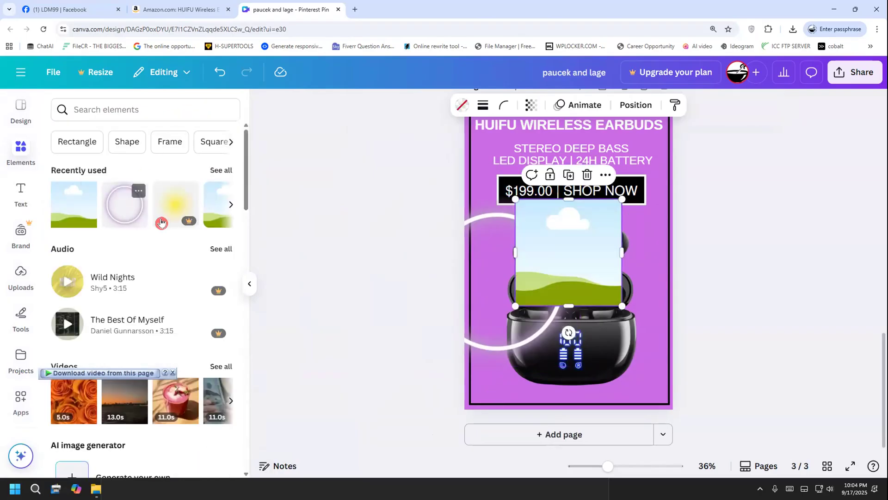
drag(496, 339, 520, 282)
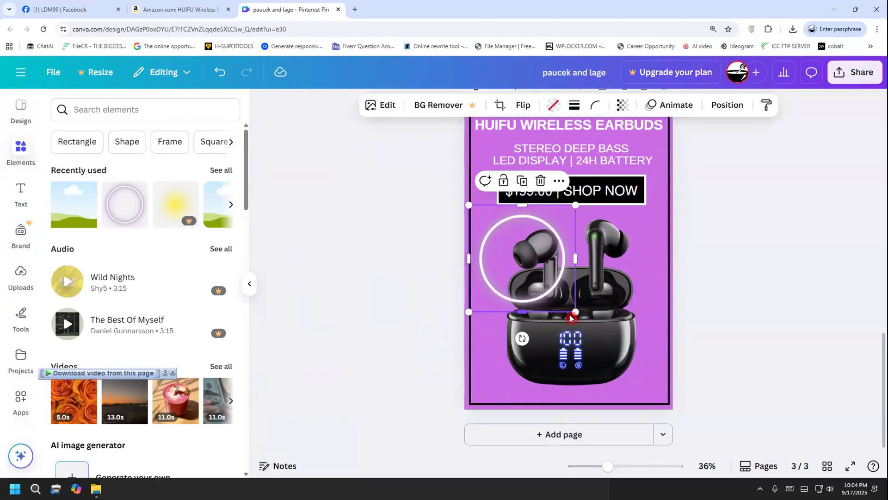
Enlarge the framed glowing ring until it encircles the earbuds and centre it beneath the price banner
drag(575, 312, 673, 409)
drag(633, 353, 628, 339)
drag(664, 387, 680, 410)
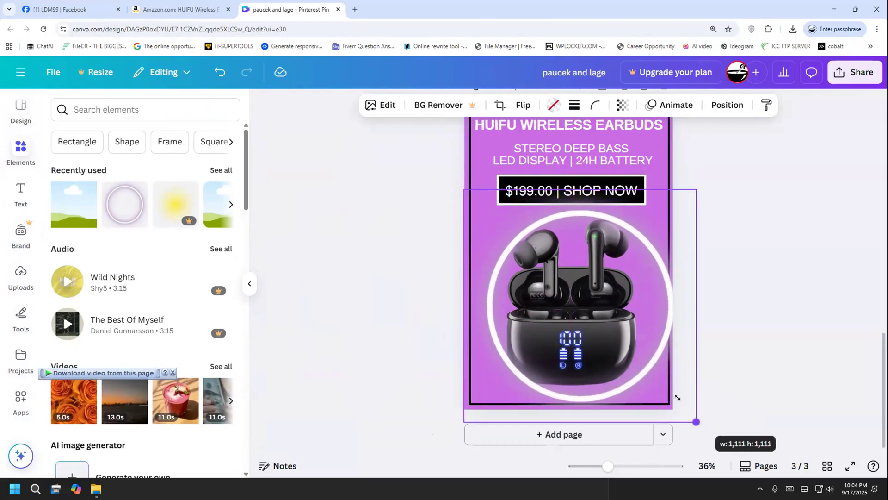
drag(652, 383, 638, 372)
click(399, 371)
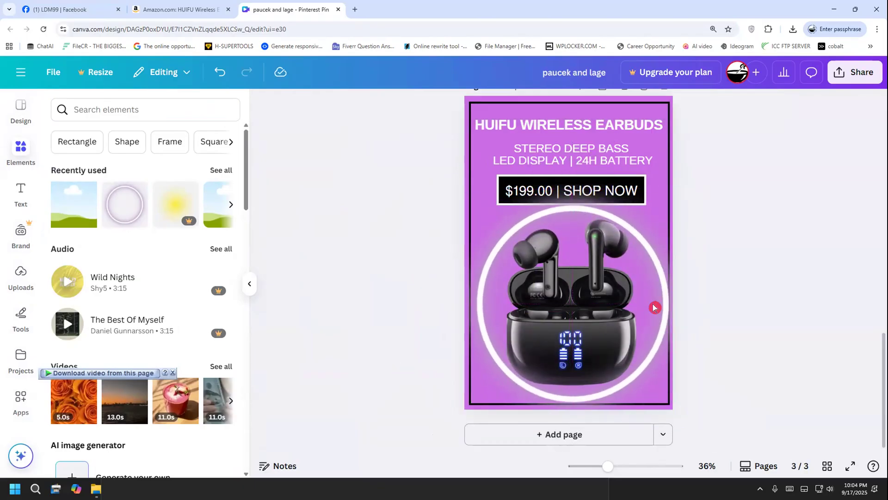
Align the glowing ring with the page centre and send it to the back, behind the earbuds
click(590, 308)
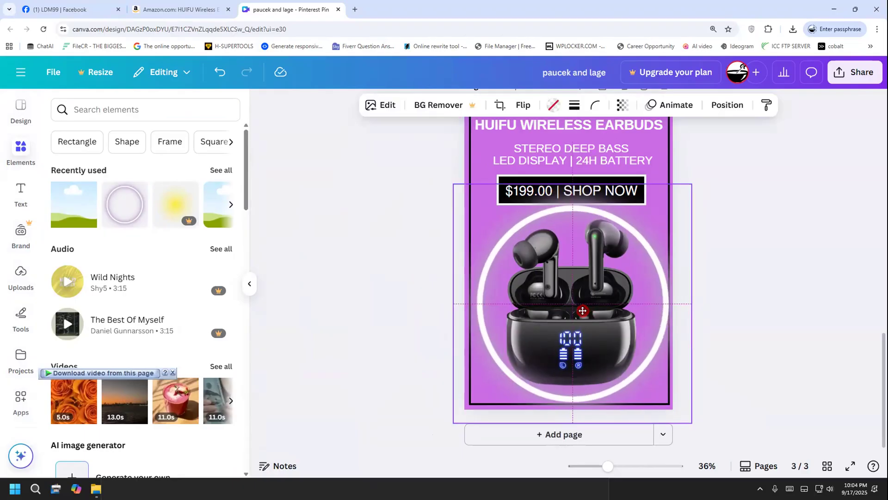
right_click(619, 292)
mouse_move(672, 231)
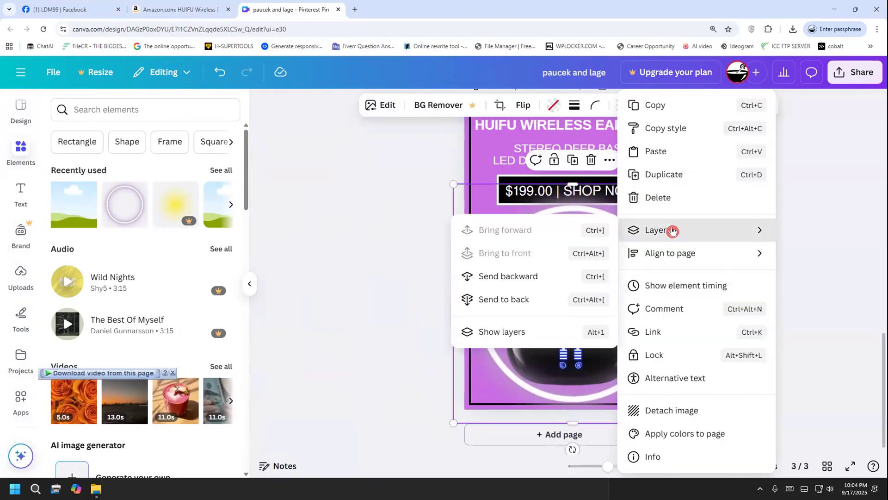
click(525, 300)
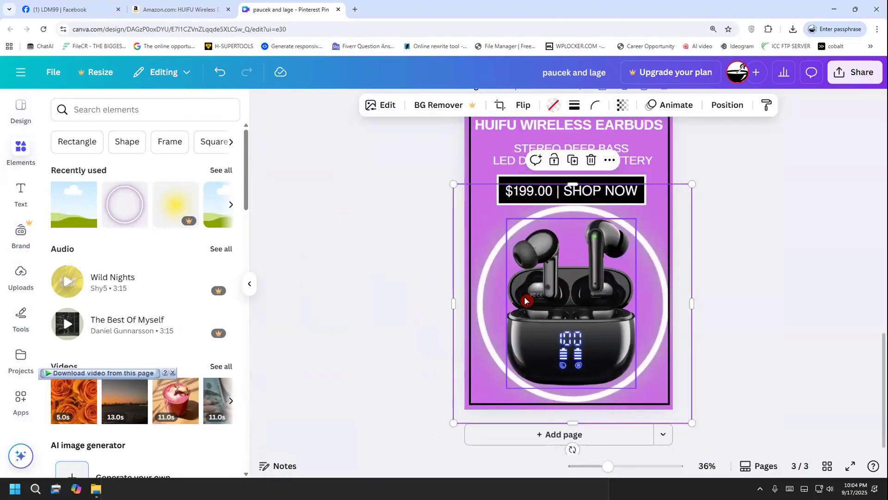
click(384, 337)
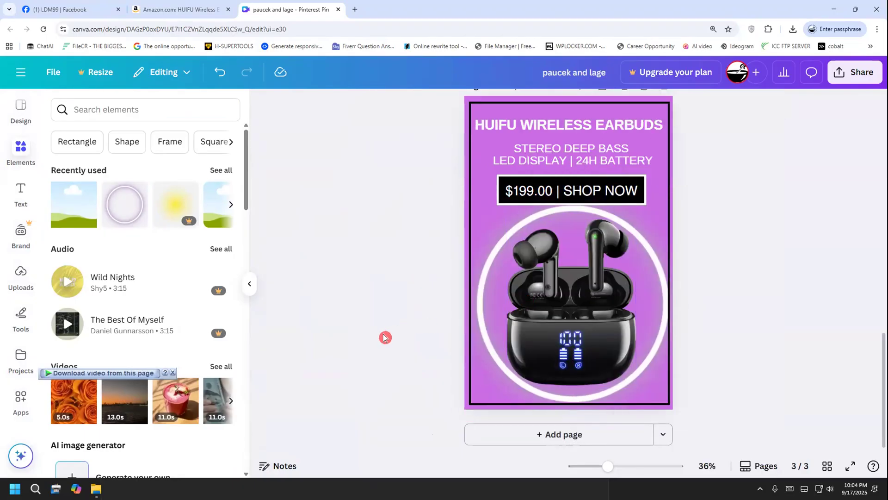
Move the earbuds image slightly lower inside the glowing ring
click(600, 343)
drag(600, 344, 601, 350)
click(661, 278)
drag(655, 266, 658, 270)
click(629, 256)
drag(595, 260, 598, 260)
click(739, 178)
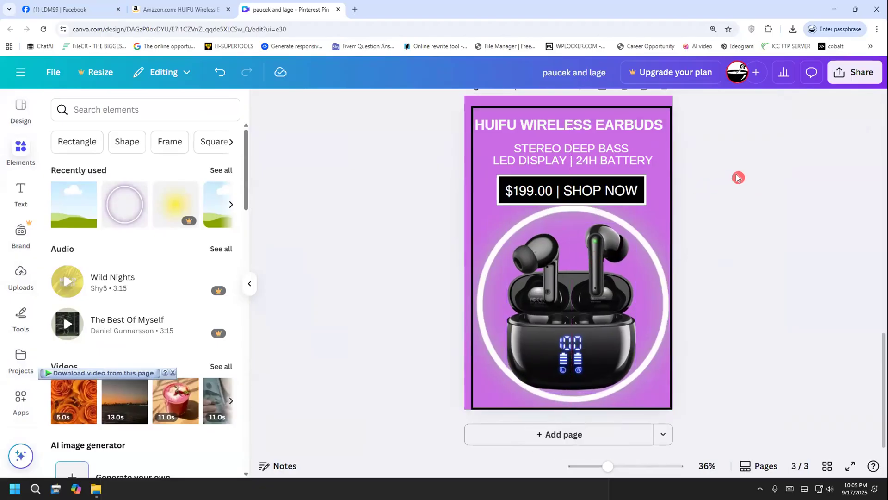
Shift the black border on page 3 slightly left so its side margins are even
click(584, 110)
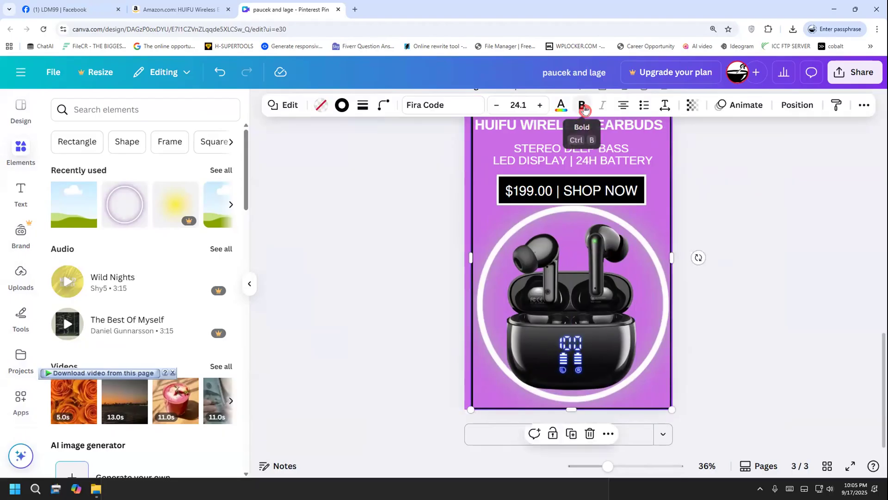
click(459, 159)
click(470, 163)
click(471, 179)
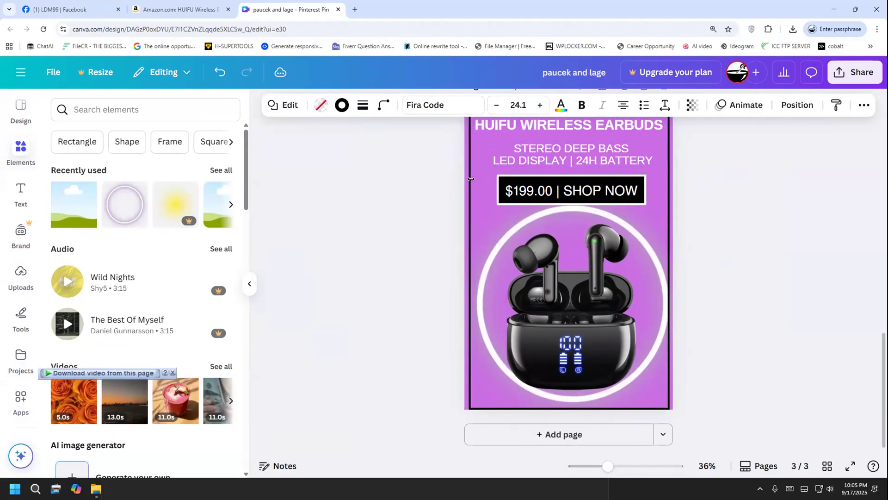
drag(470, 178, 428, 322)
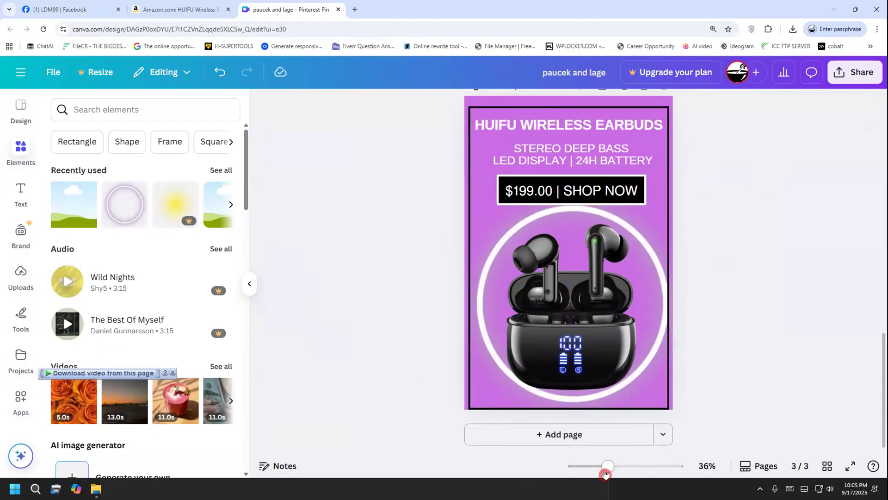
click(668, 237)
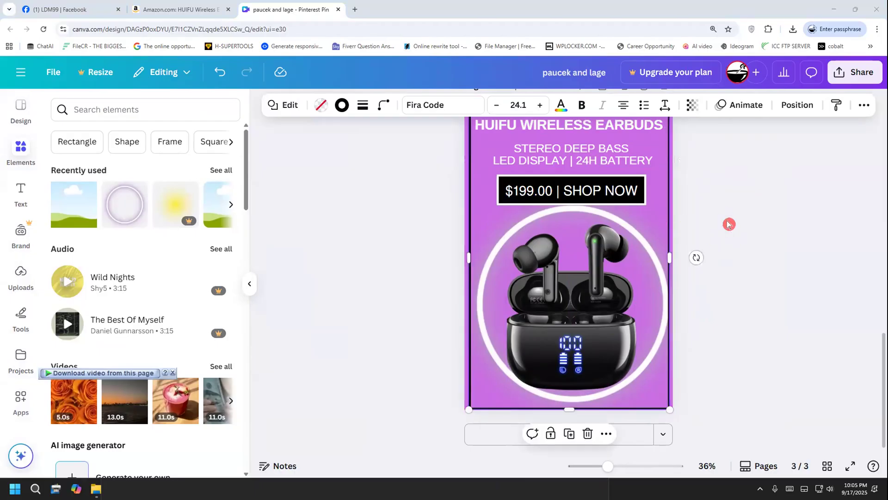
click(457, 238)
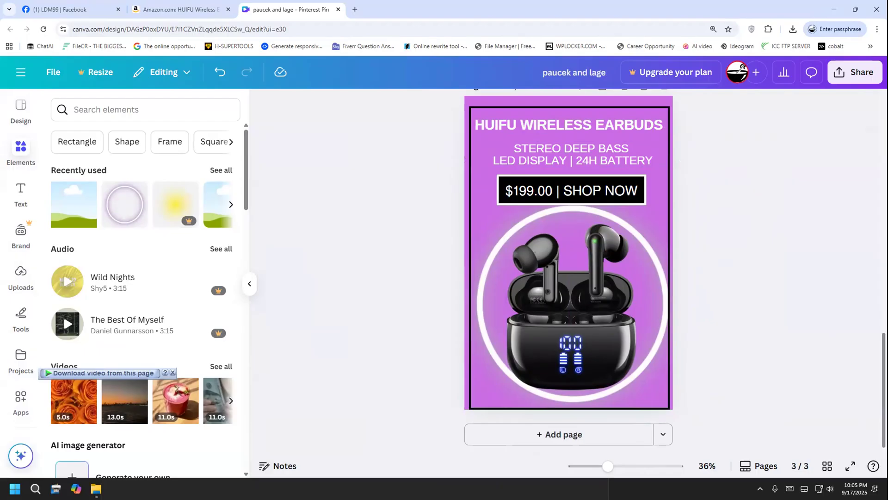
Nudge page 3's black border upward and slightly left to even out its margins with the page edges
mouse_move(609, 474)
mouse_down()
mouse_move(595, 467)
mouse_move(605, 468)
mouse_up()
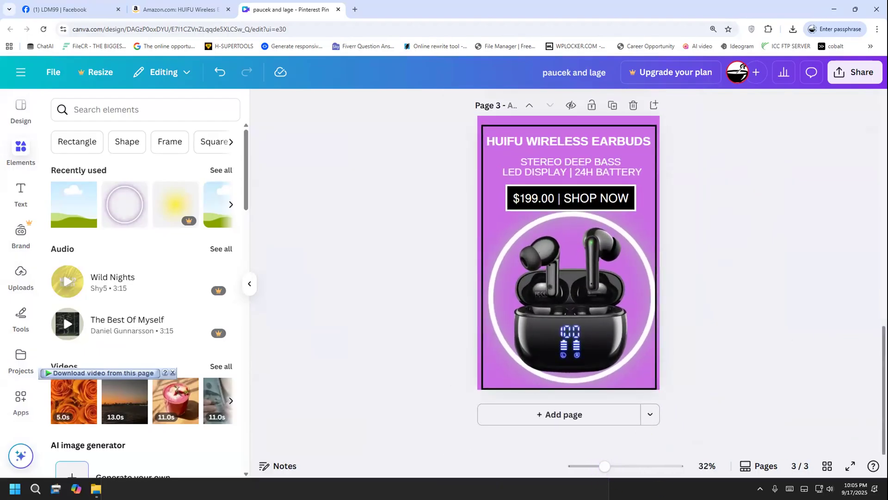
scroll(509, 394, up, 1)
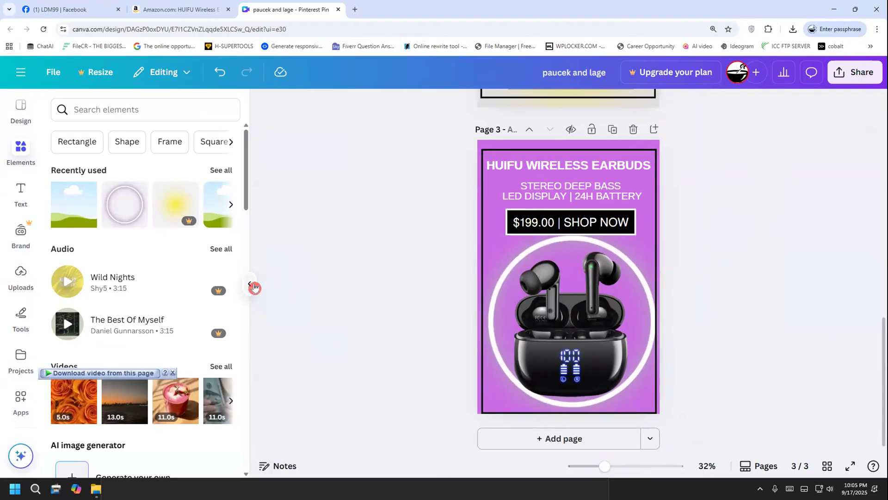
click(250, 284)
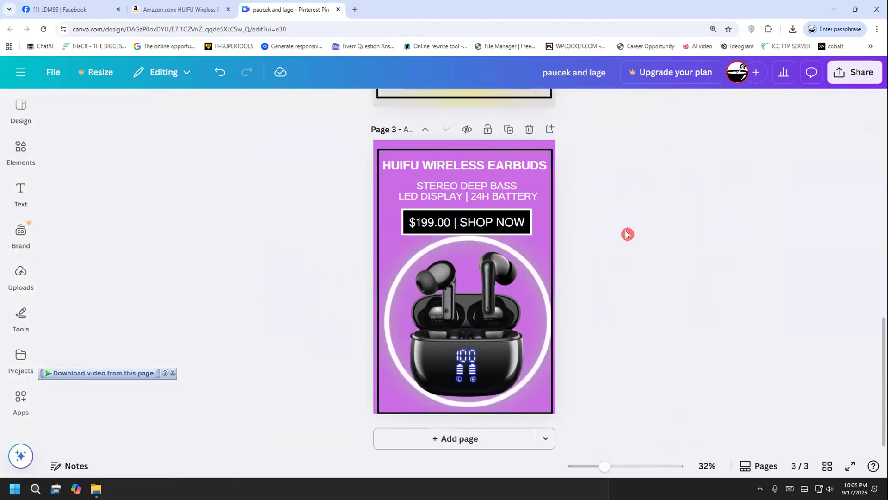
click(528, 150)
key(Up)
key(Up)
key(Up)
key(Up)
key(Up)
key(Up)
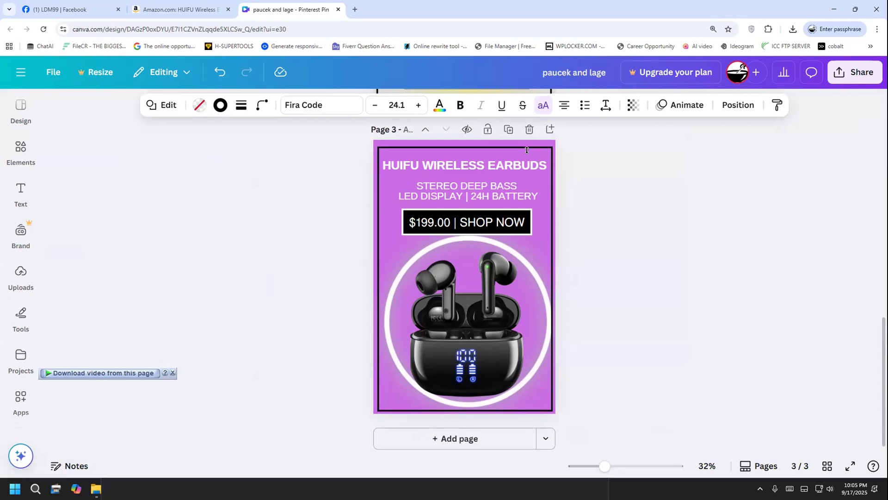
key(Left)
key(Left)
key(Left)
key(Up)
key(Up)
key(Up)
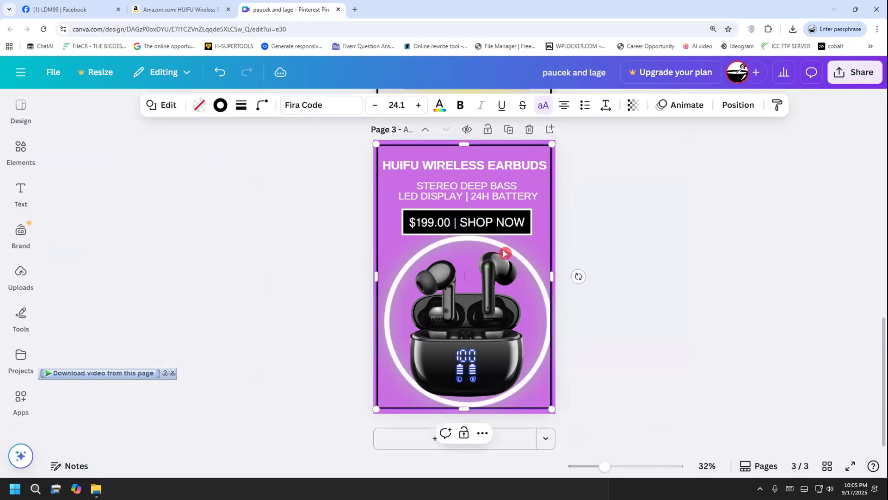
drag(487, 373, 454, 357)
click(412, 385)
click(440, 345)
key(ctrl+z)
key(ctrl+z)
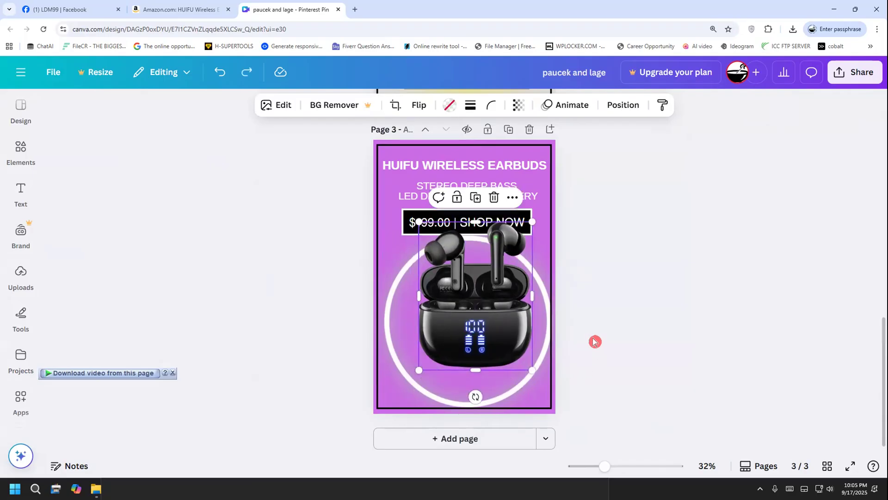
click(599, 304)
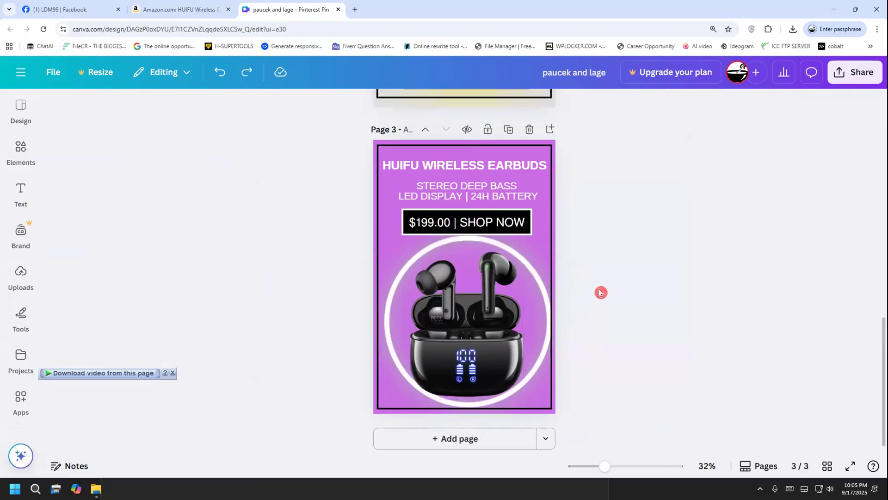
Send the earbuds image on page 3 to the back of the layer order
click(526, 279)
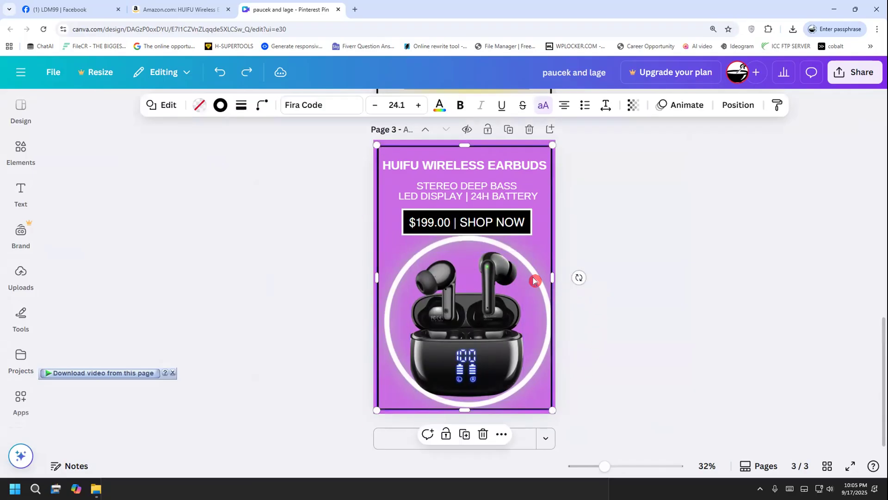
click(484, 314)
right_click(484, 314)
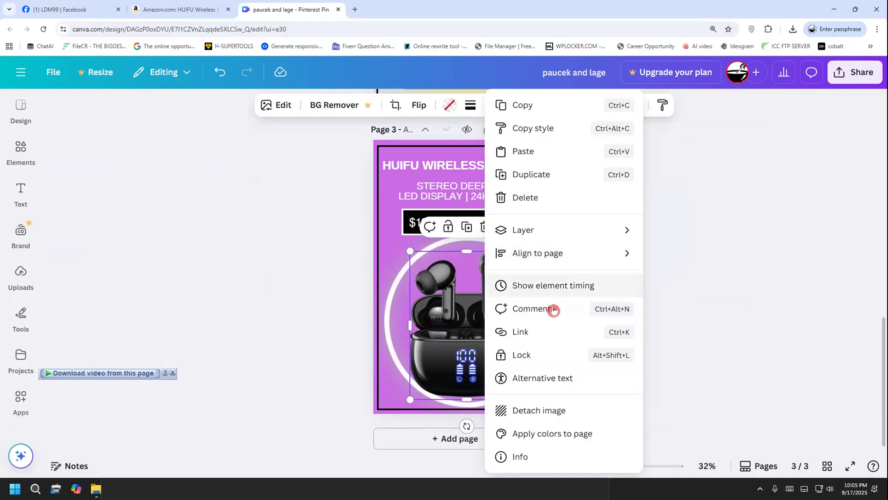
mouse_move(531, 234)
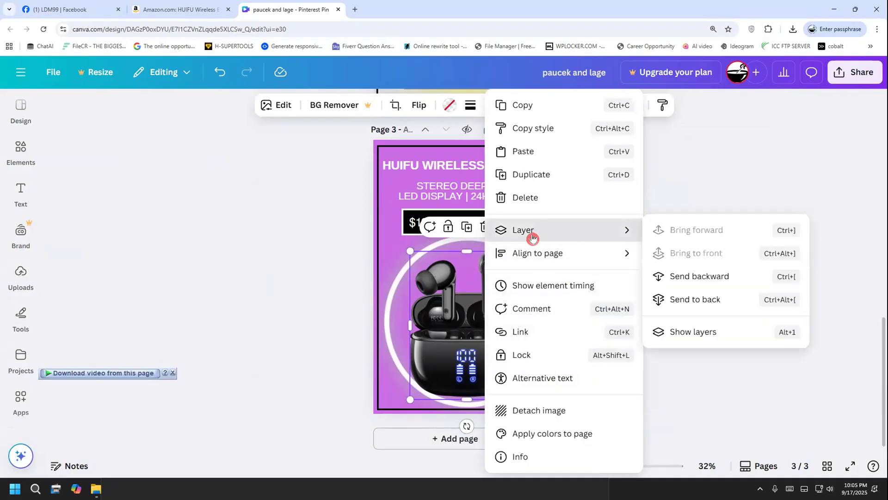
click(684, 302)
click(614, 312)
click(539, 286)
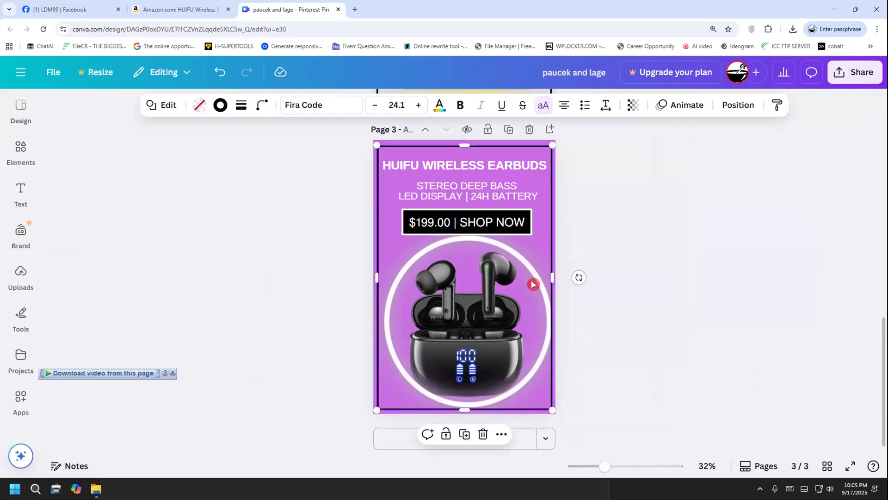
Move the black border aside, then shrink the glowing ring slightly and recentre it around the earbuds
drag(383, 238, 553, 238)
click(409, 273)
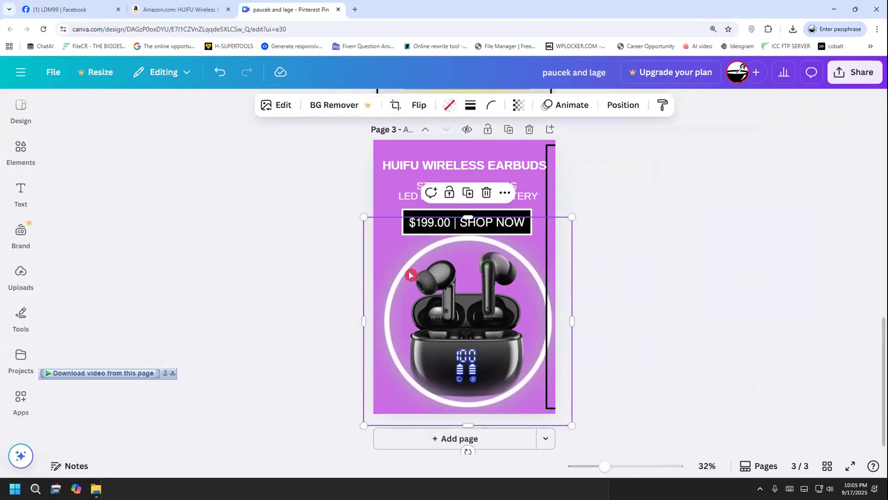
right_click(409, 273)
click(382, 276)
drag(362, 216, 372, 225)
drag(479, 325, 470, 320)
click(646, 324)
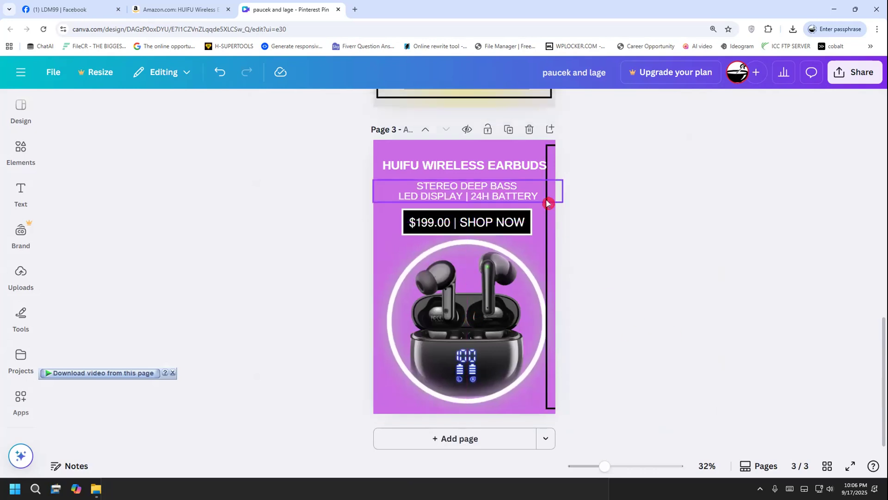
Move the black border back to the centre of page 3 and fine-tune its position around the design
drag(544, 222, 377, 219)
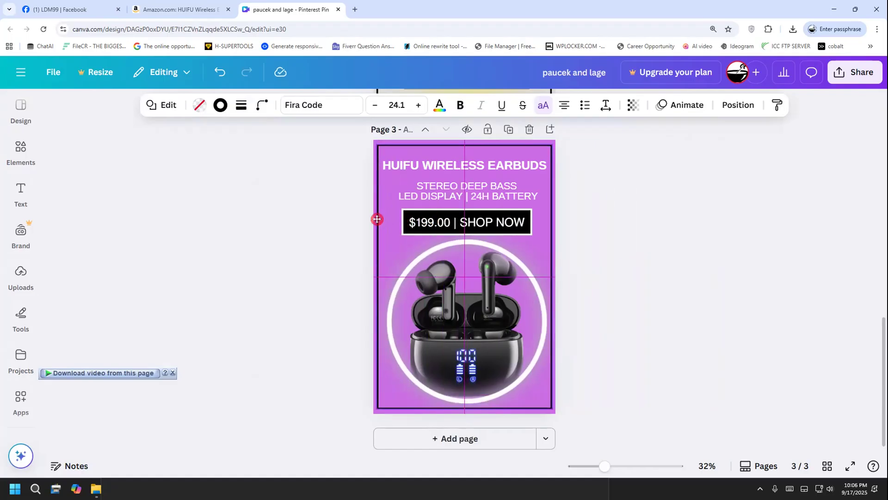
drag(377, 219, 377, 219)
click(587, 209)
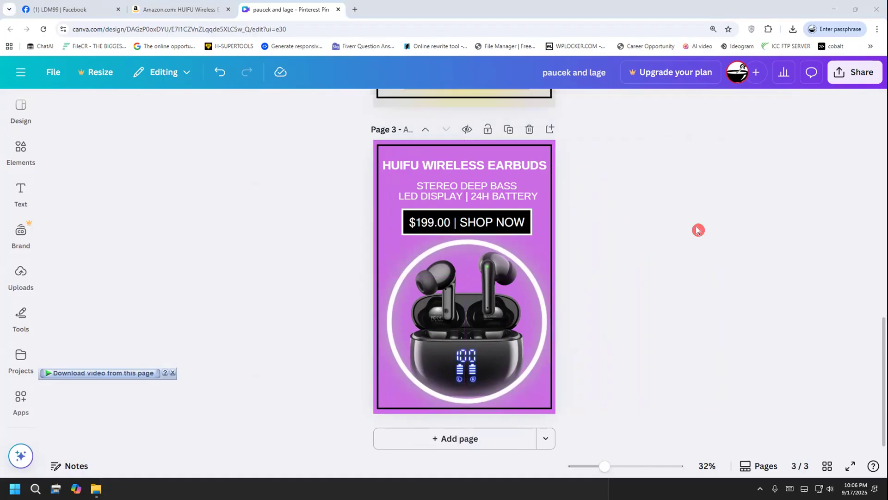
click(554, 378)
click(591, 193)
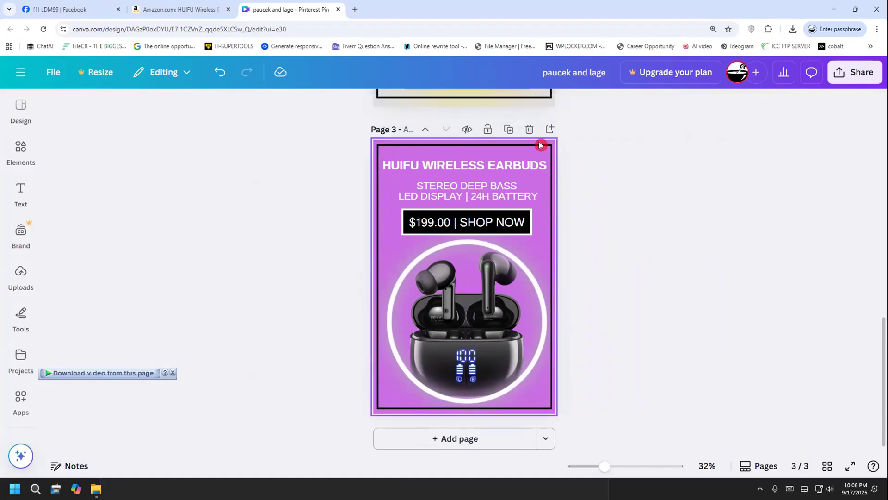
click(538, 147)
click(537, 147)
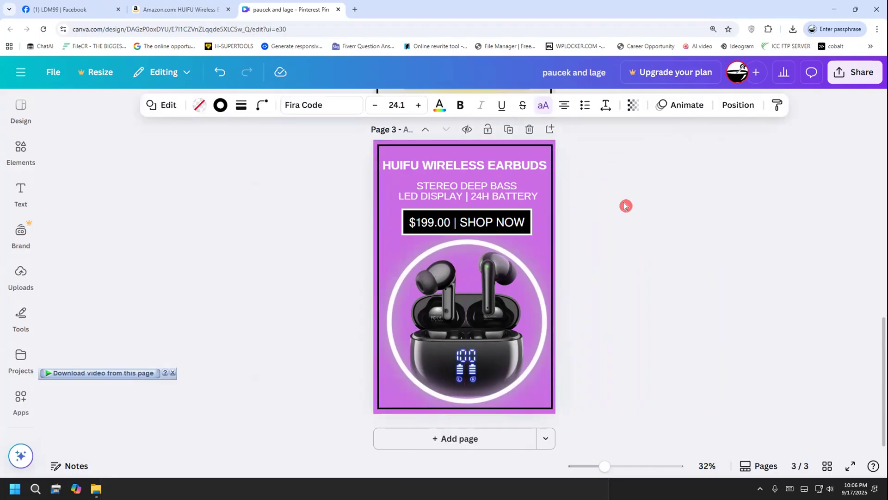
Compare the purple third pin with the earlier earbuds pin versions on the other pages
scroll(284, 306, up, 8)
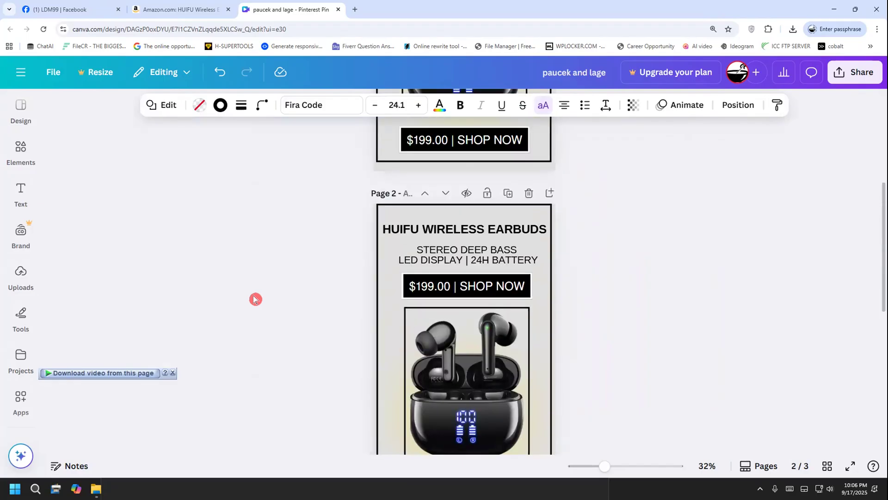
scroll(262, 295, down, 8)
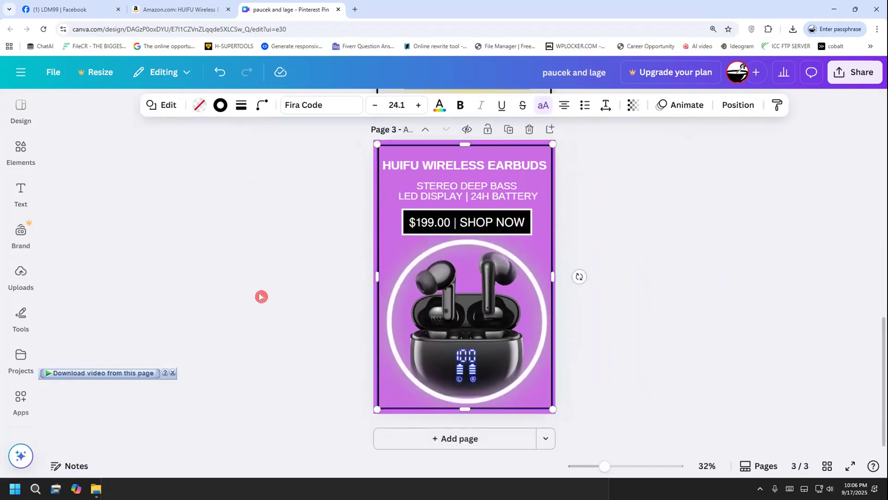
scroll(260, 296, up, 8)
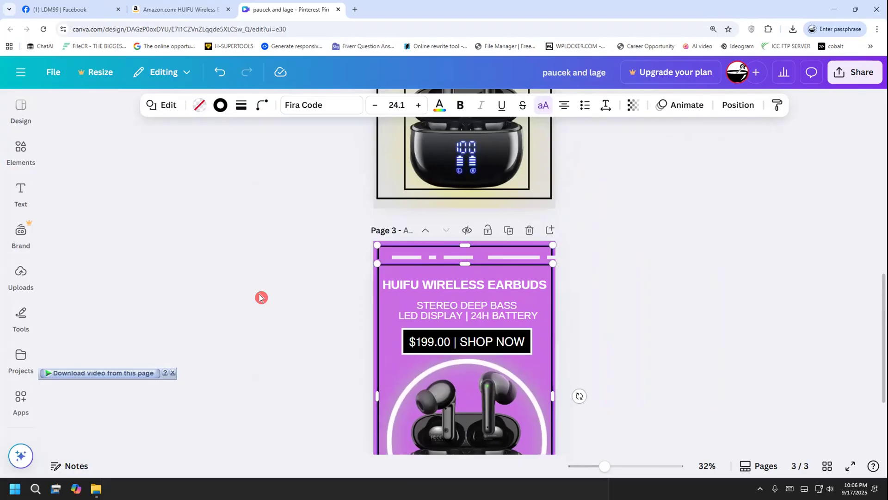
scroll(261, 296, down, 8)
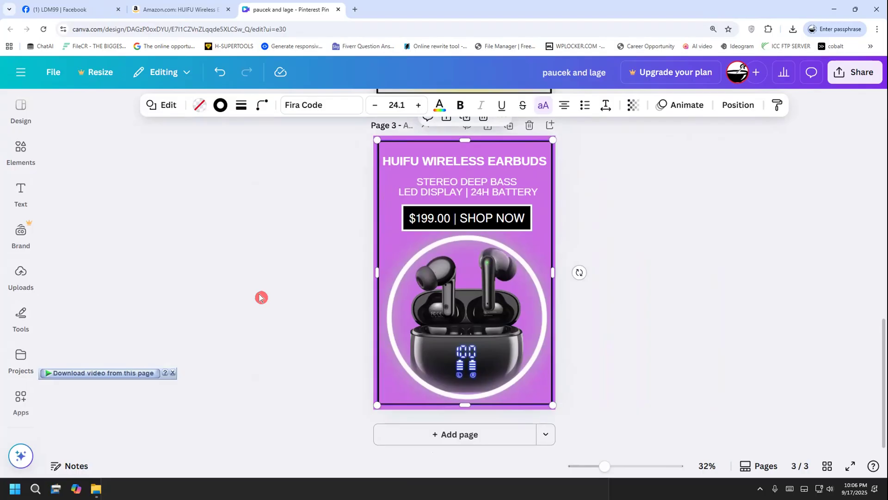
scroll(260, 297, up, 8)
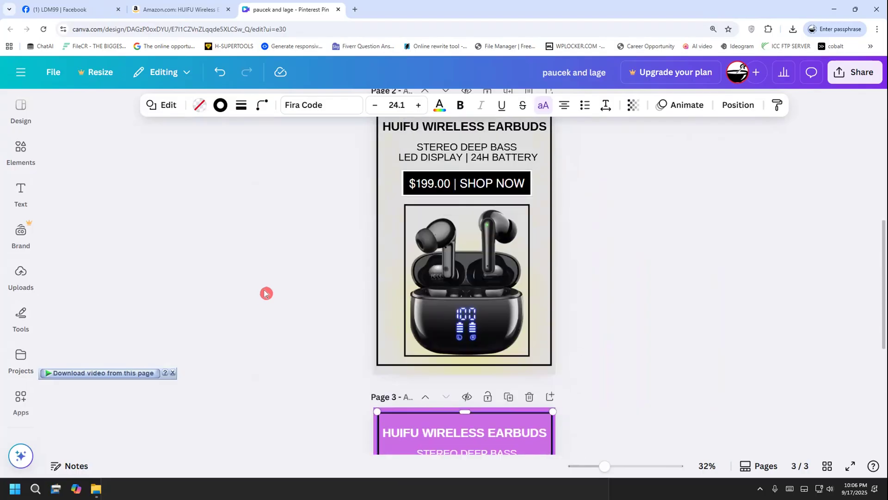
scroll(266, 293, down, 8)
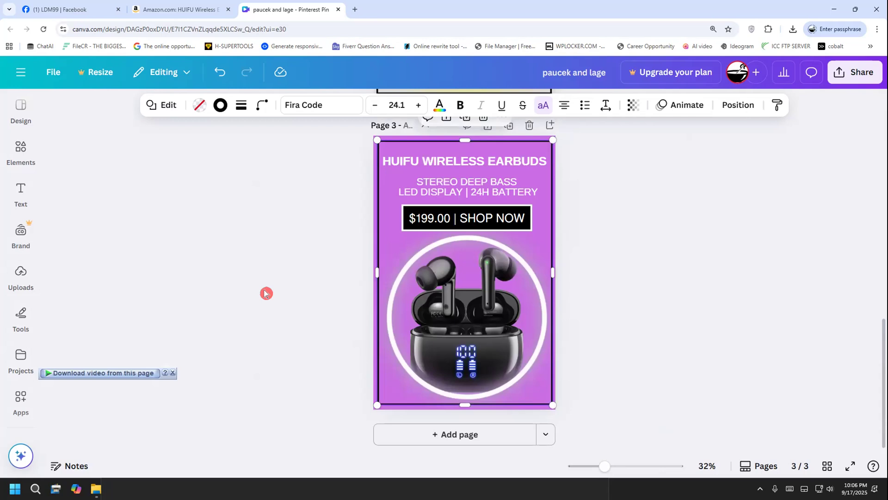
scroll(266, 293, up, 4)
scroll(275, 283, up, 1)
scroll(252, 319, down, 5)
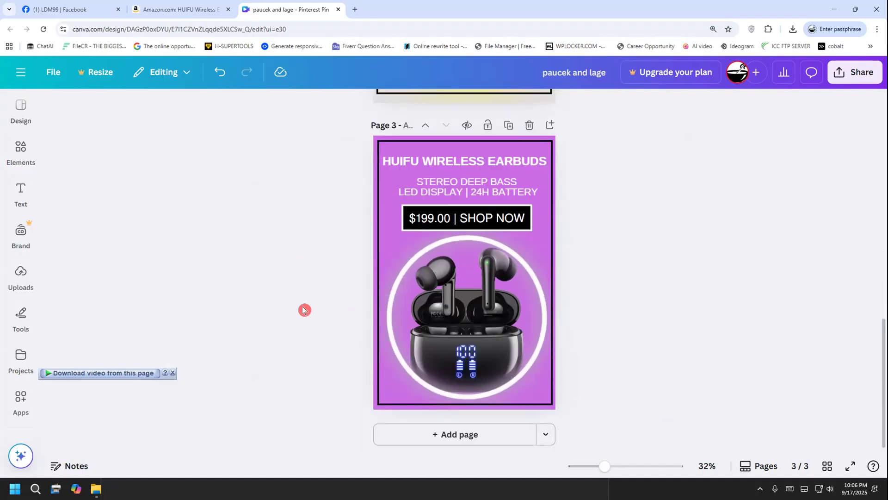
scroll(303, 309, up, 5)
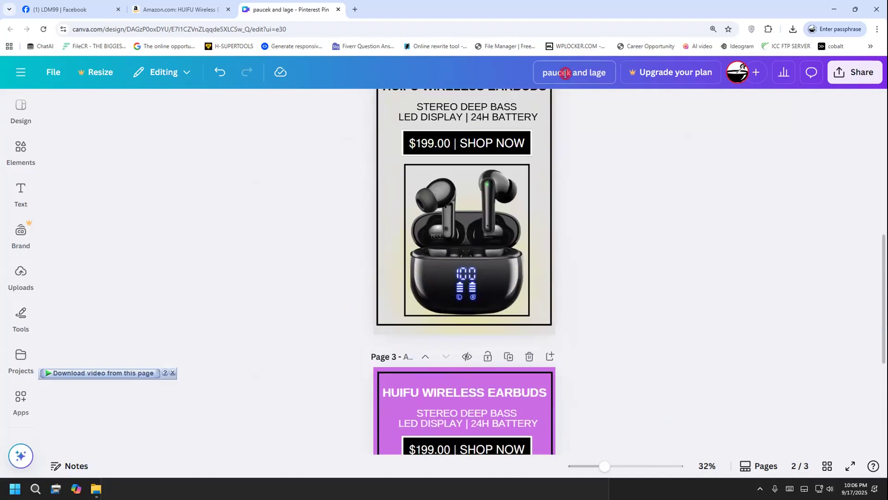
mouse_move(192, 208)
mouse_down()
mouse_move(148, 222)
mouse_move(163, 275)
mouse_move(152, 322)
mouse_up()
mouse_move(221, 215)
mouse_down()
mouse_move(205, 252)
mouse_move(221, 287)
mouse_move(233, 221)
mouse_up()
mouse_move(151, 342)
mouse_down()
mouse_move(222, 328)
mouse_move(289, 175)
mouse_move(147, 140)
mouse_move(70, 258)
mouse_move(160, 327)
mouse_move(230, 324)
mouse_up()
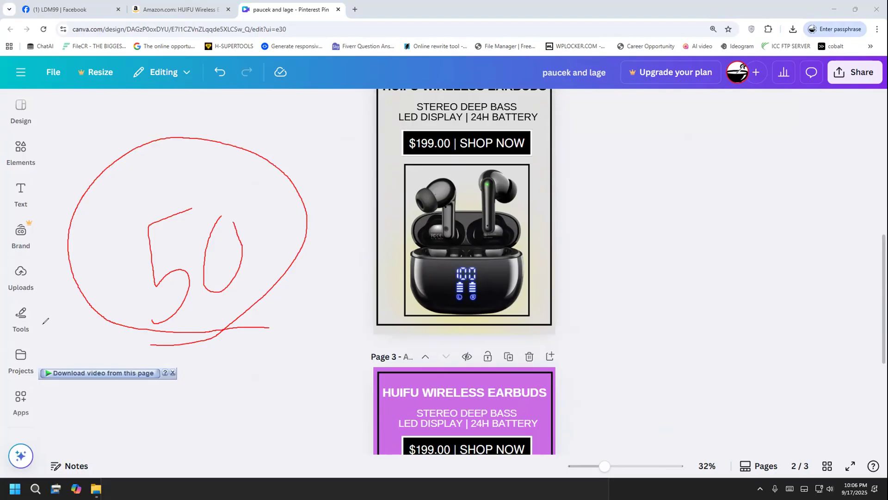
key(Delete)
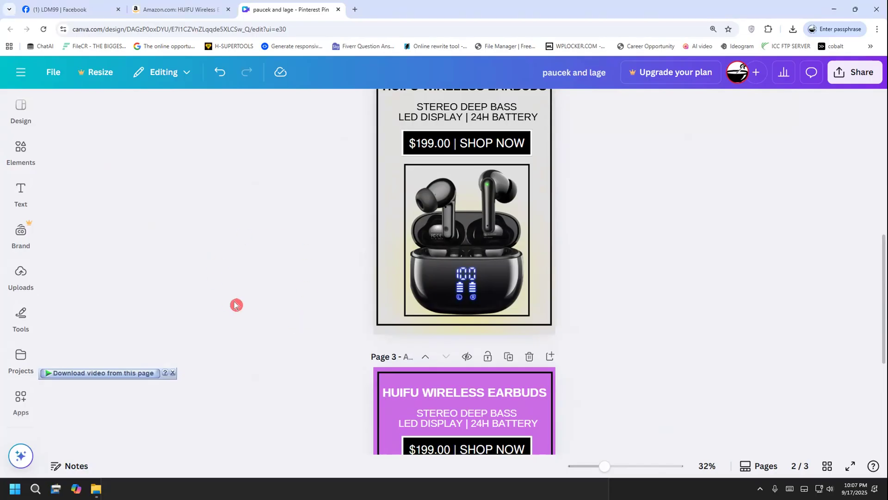
scroll(371, 303, up, 1)
scroll(371, 303, down, 4)
scroll(372, 303, down, 1)
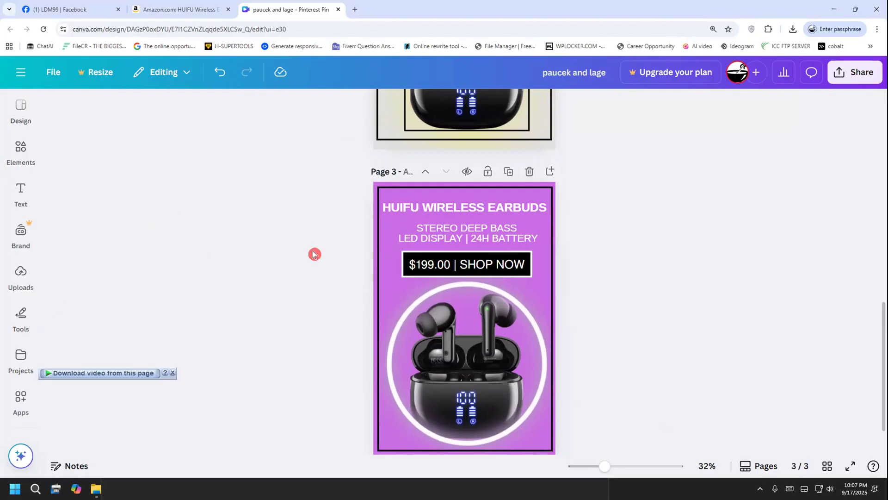
ctrl+scroll(313, 253, down, 5)
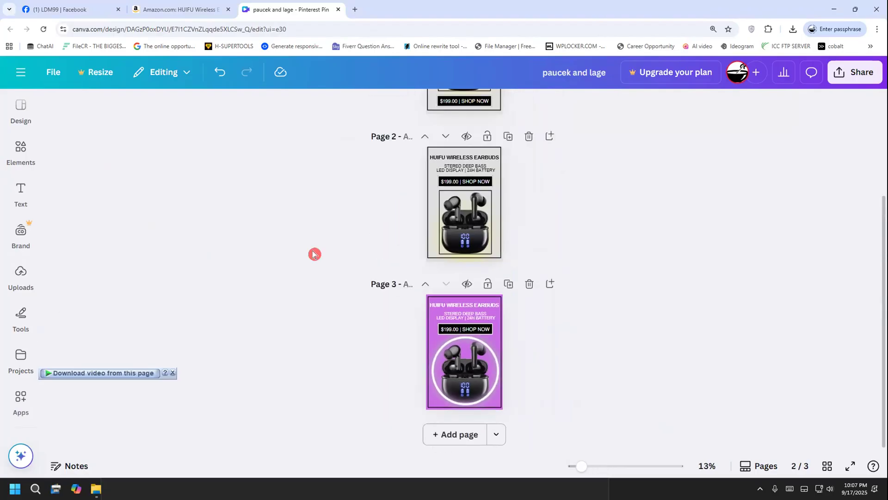
scroll(315, 254, down, 1)
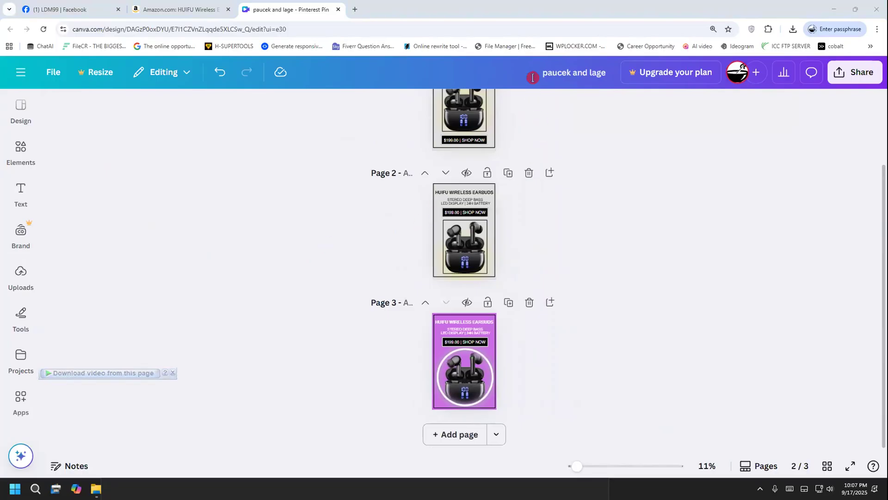
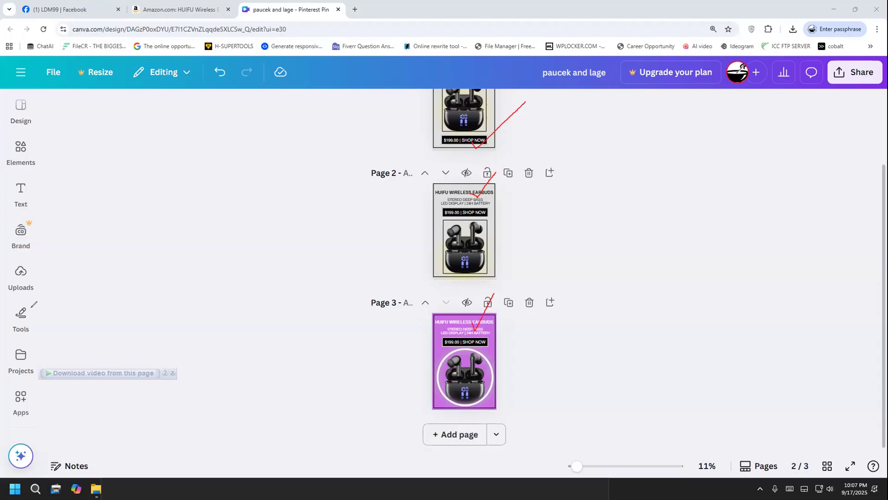
Switch to the Amazon earbuds listing and copy "40H Long Playtime" from the product title
click(31, 308)
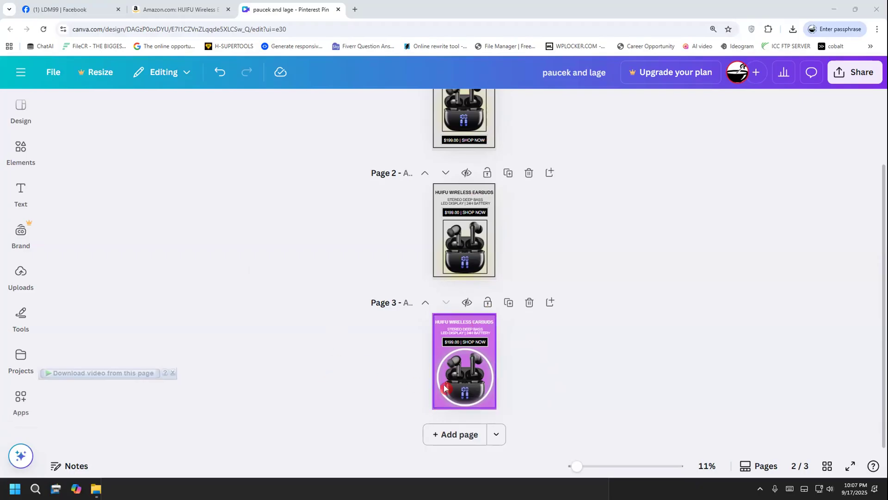
scroll(449, 384, up, 5)
click(451, 177)
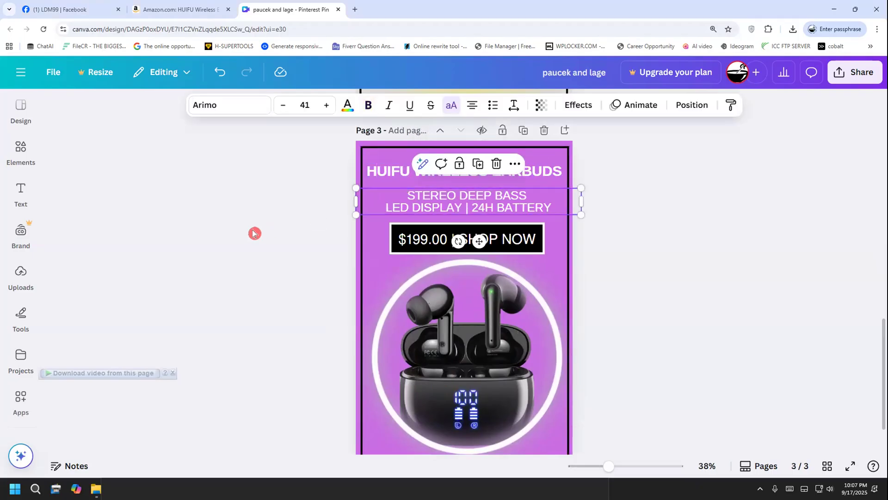
scroll(254, 234, up, 2)
click(178, 9)
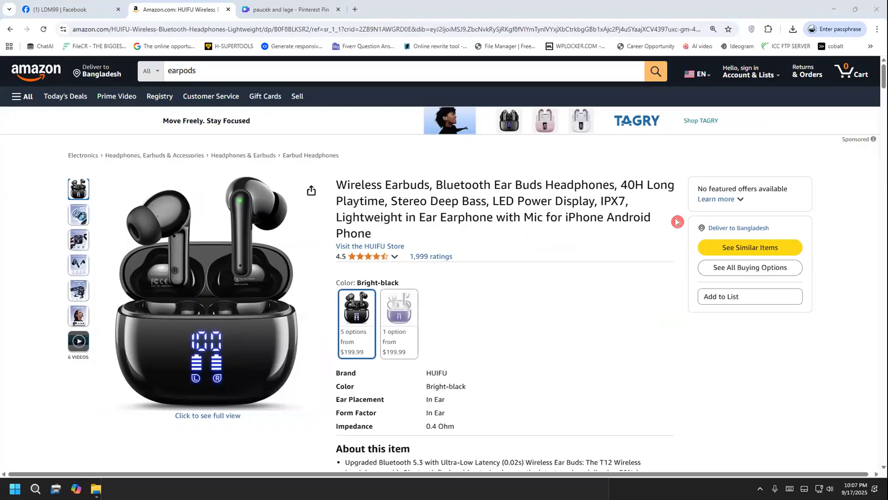
drag(620, 184, 382, 202)
right_click(382, 202)
click(398, 208)
Paste the copied phrase on a new line of the Steps note in Notepad and cut it out as plain text
click(287, 10)
scroll(411, 263, up, 5)
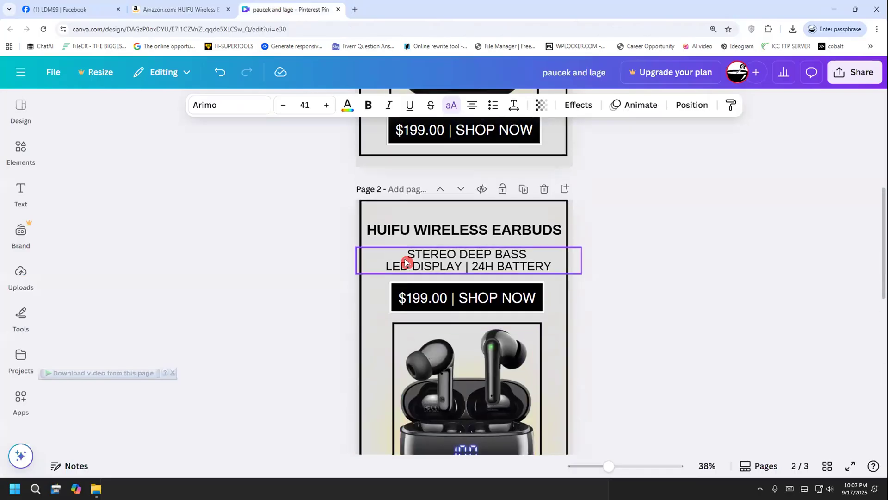
double_click(462, 301)
click(486, 307)
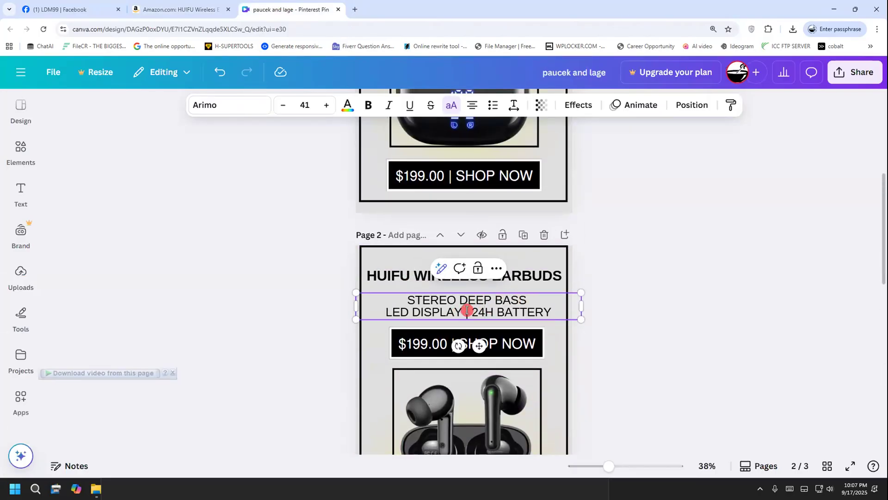
drag(462, 311, 387, 323)
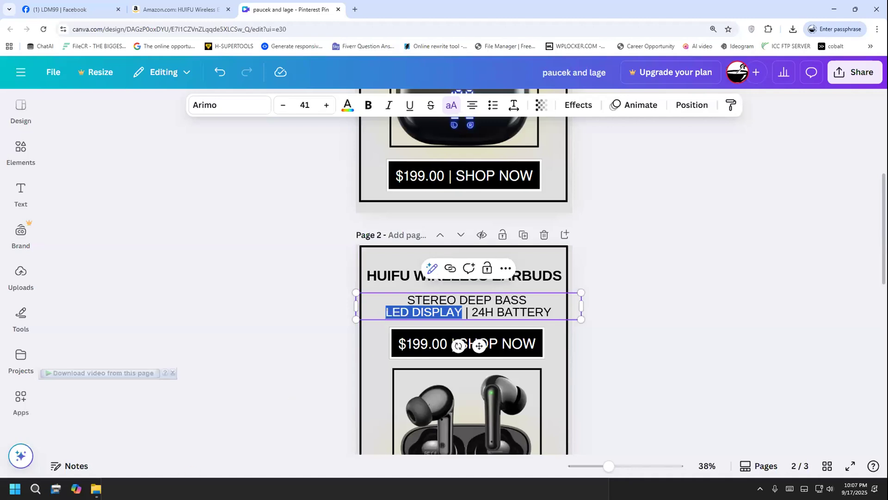
click(192, 483)
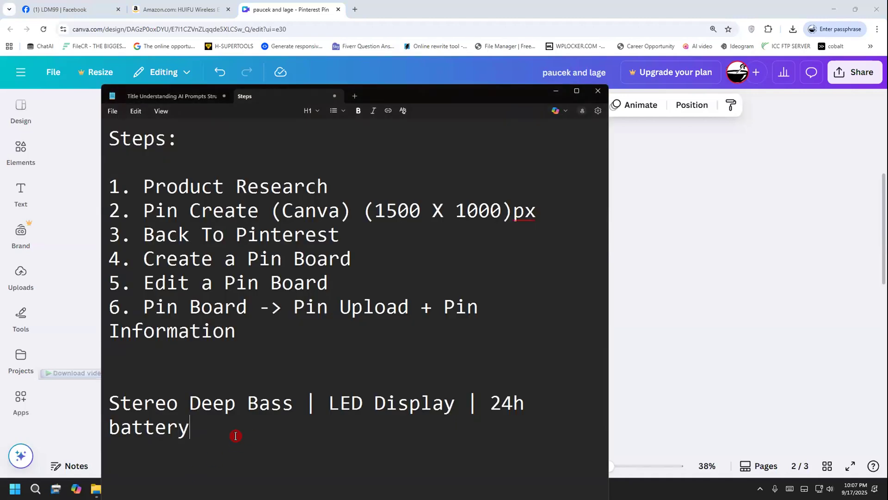
key(Return)
key(ctrl+v)
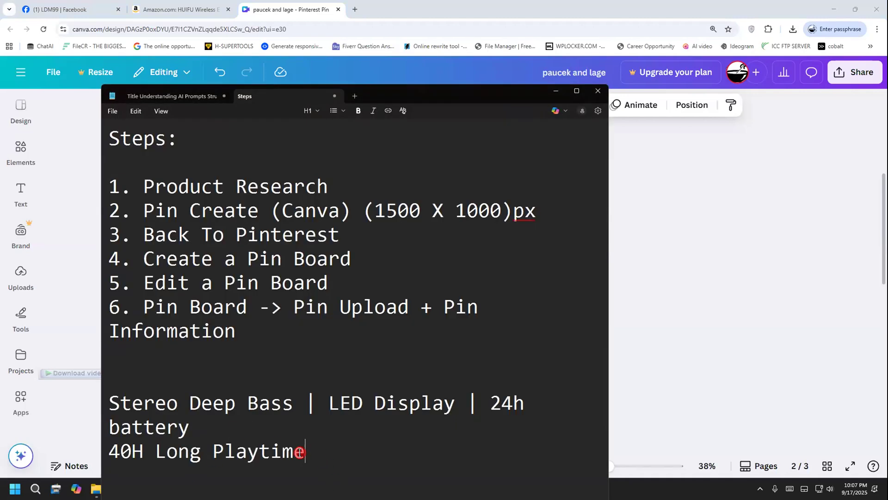
drag(305, 452, 109, 452)
key(ctrl+x)
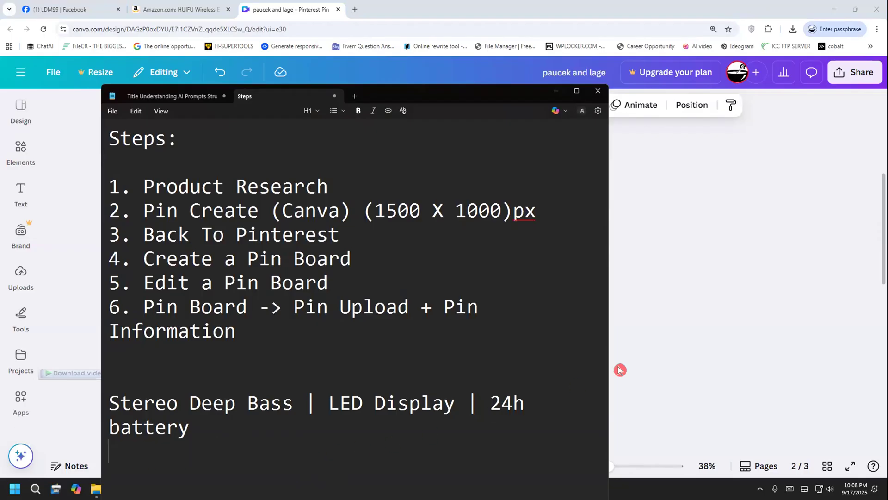
Return to Canva and replace "STEREO DEEP BASS" on page 2 with "40H LONG PLAYTIME"
click(699, 243)
click(465, 301)
click(465, 303)
click(459, 307)
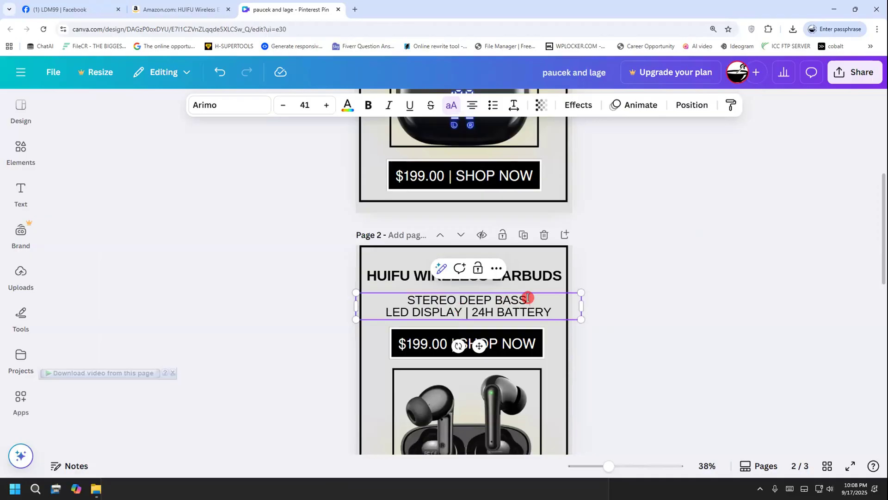
drag(528, 298, 394, 300)
key(ctrl+v)
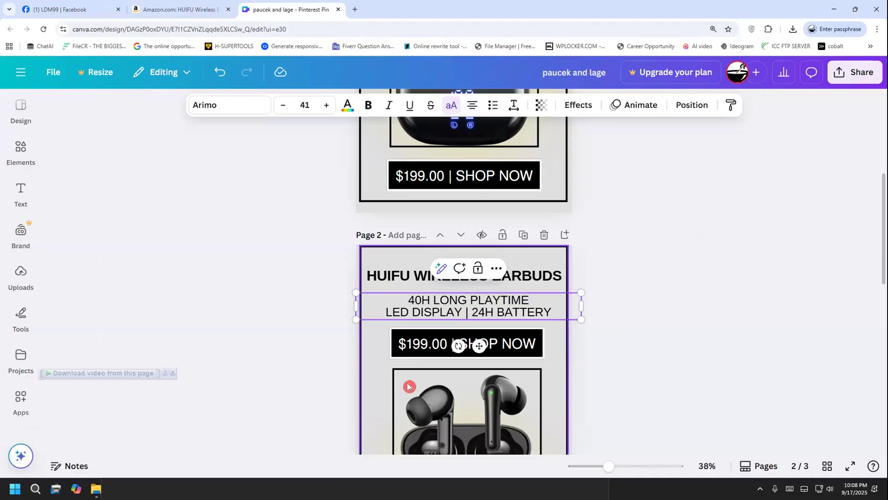
click(289, 327)
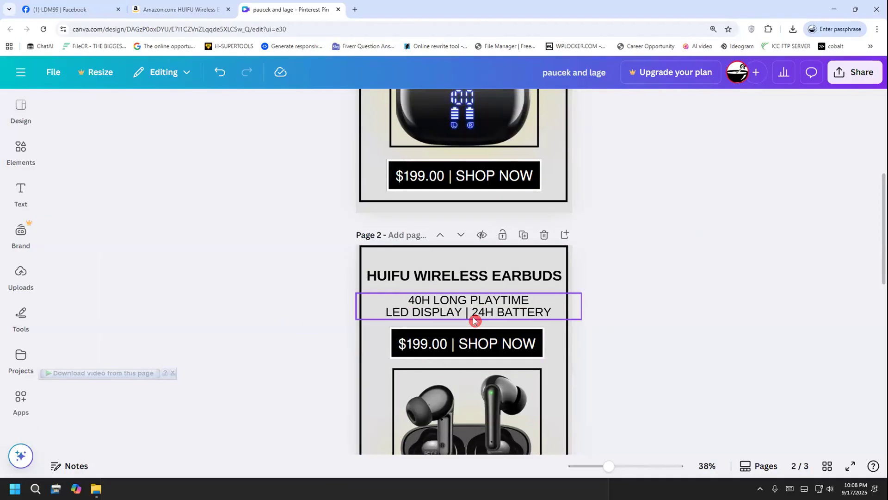
Return to the Amazon earbuds listing and copy the word "Lightweight" from the product title
click(197, 7)
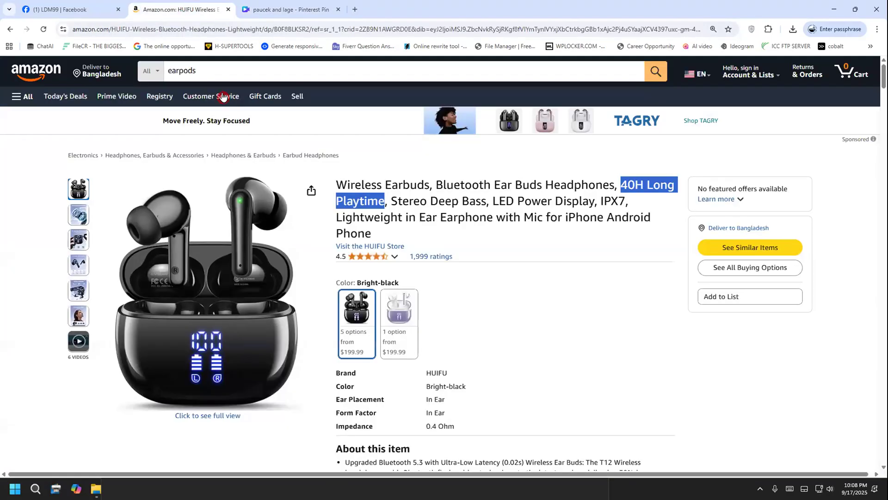
click(498, 214)
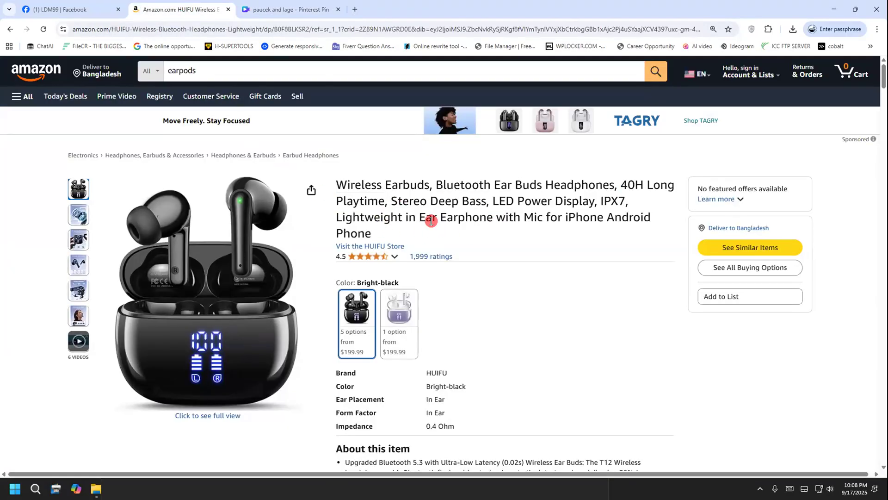
drag(399, 214, 336, 214)
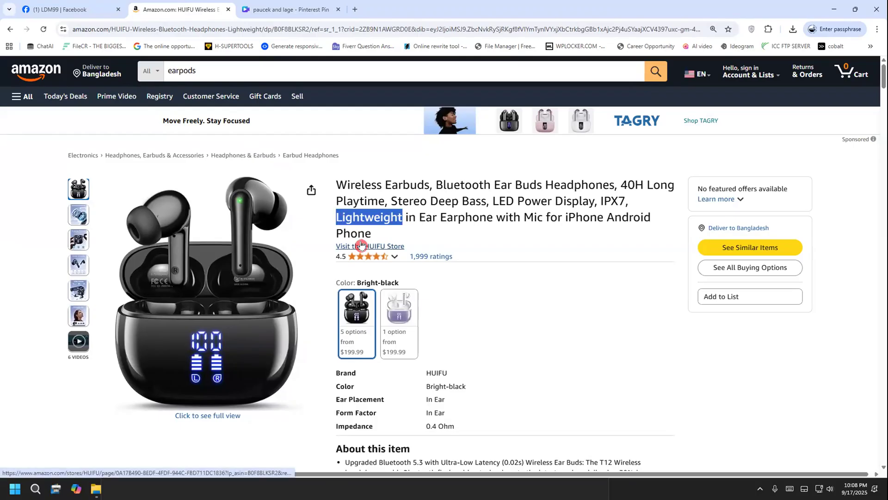
Paste "Lightweight" at the end of the Steps note in Notepad and cut it out as plain text
click(284, 8)
key(alt+Tab)
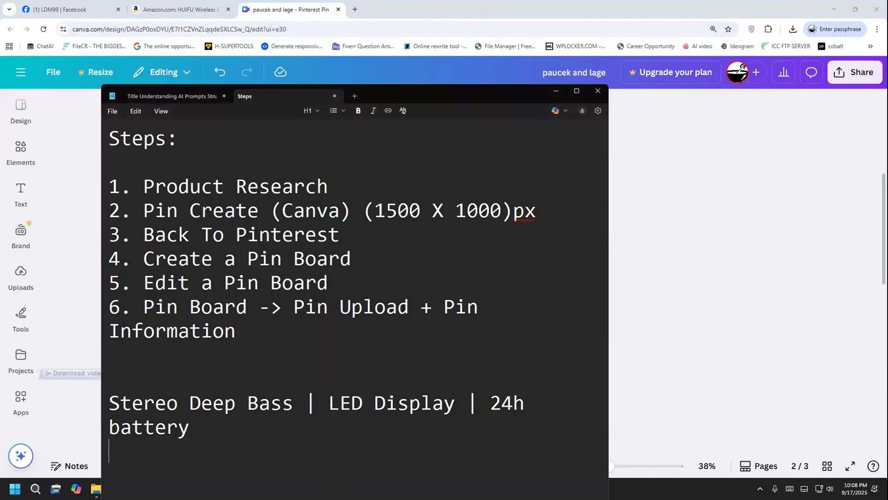
key(ctrl+v)
drag(274, 451, 96, 446)
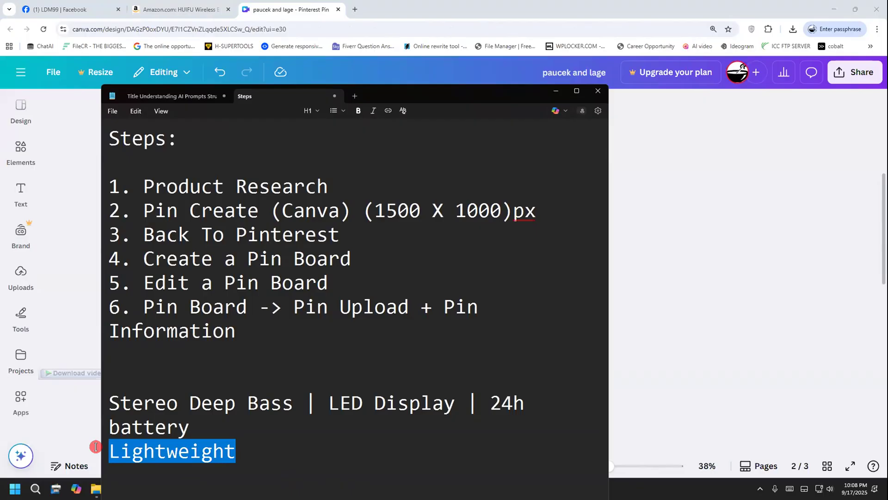
key(ctrl+x)
Back in Canva, replace "LED DISPLAY" in the page 2 subtitle with "LIGHTWEIGHT"
click(671, 229)
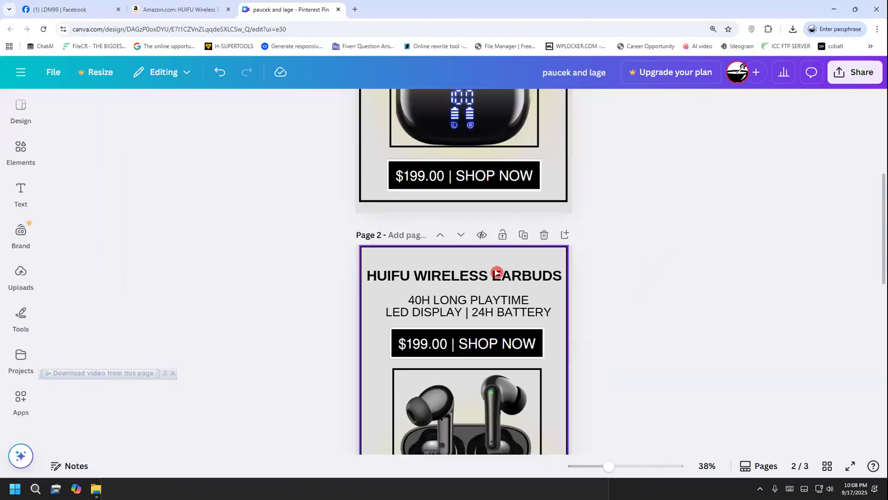
click(410, 311)
click(411, 311)
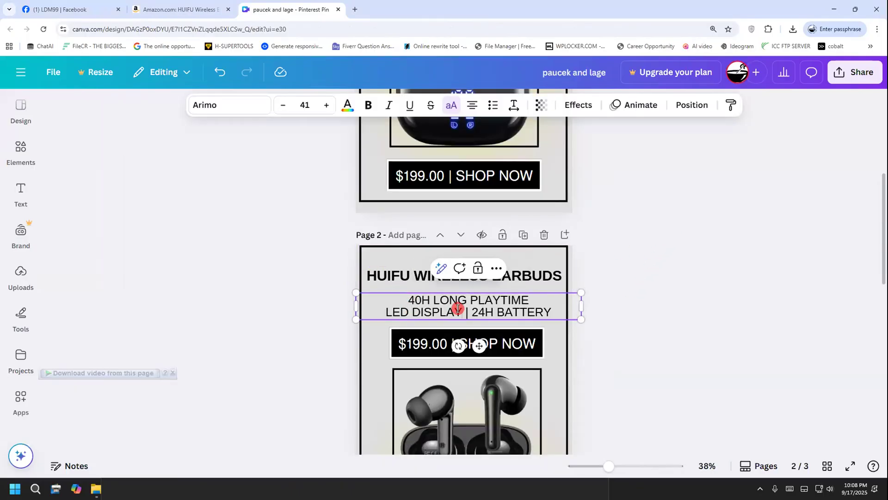
drag(458, 309, 381, 310)
key(ctrl+v)
click(291, 367)
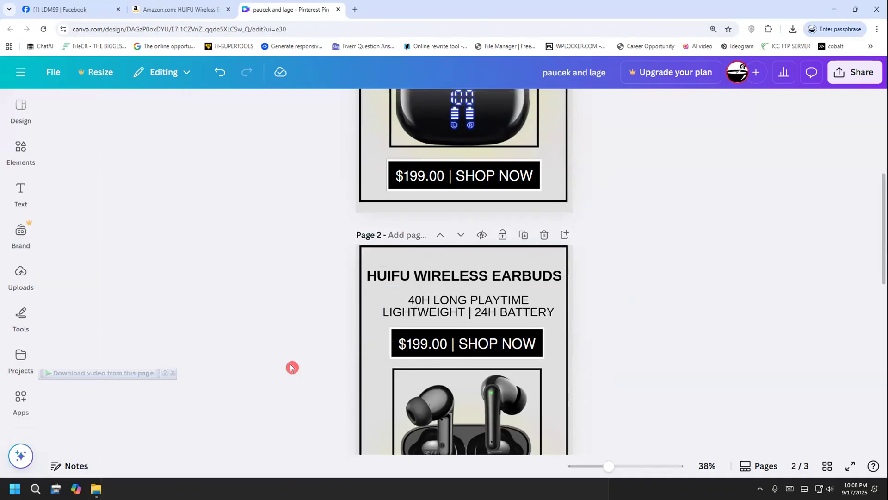
Review the three earbuds pin versions from page 1 to page 3, comparing their text and layout
scroll(259, 347, down, 2)
scroll(265, 341, down, 8)
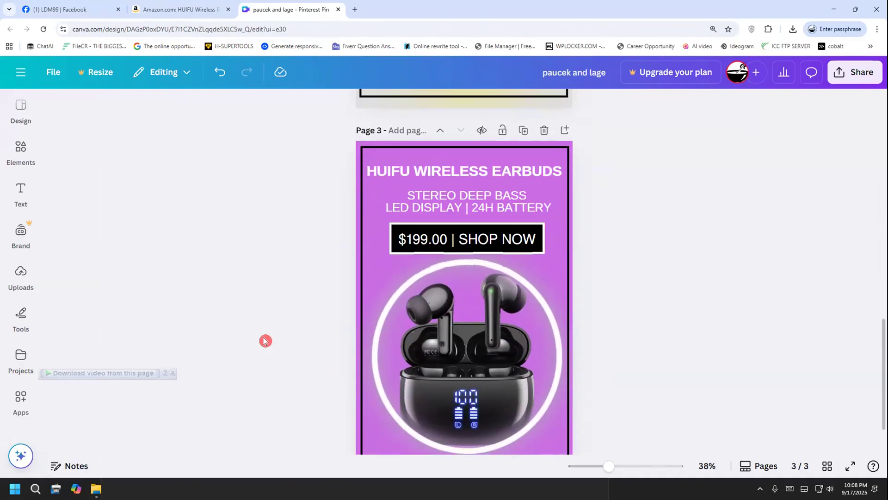
scroll(265, 341, down, 1)
mouse_move(609, 469)
mouse_down()
mouse_move(573, 470)
mouse_move(602, 474)
mouse_up()
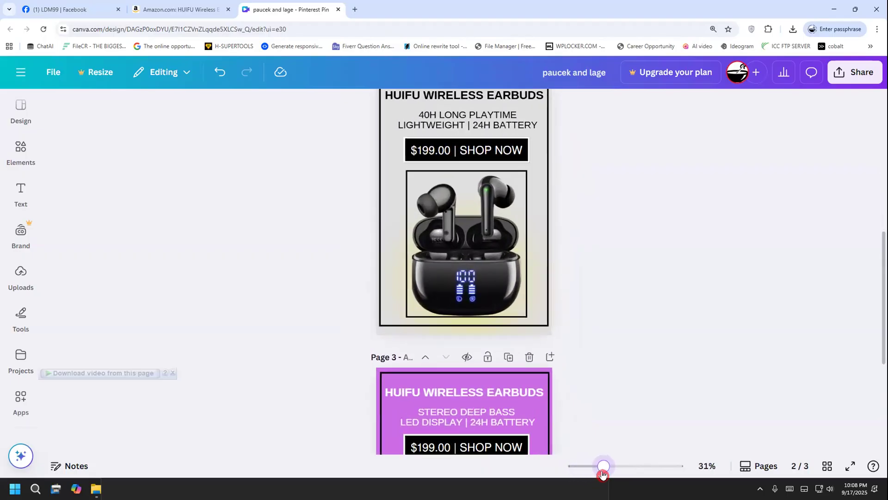
scroll(593, 327, down, 5)
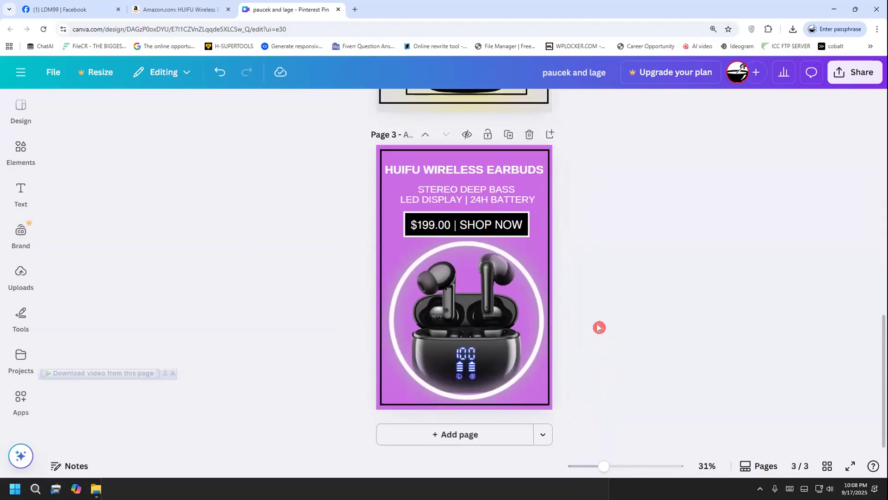
scroll(599, 327, up, 10)
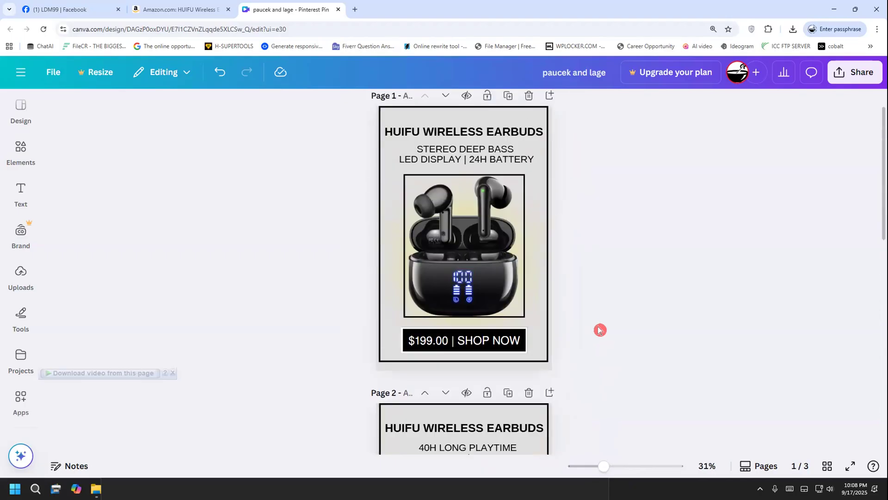
scroll(599, 329, up, 1)
scroll(600, 329, down, 1)
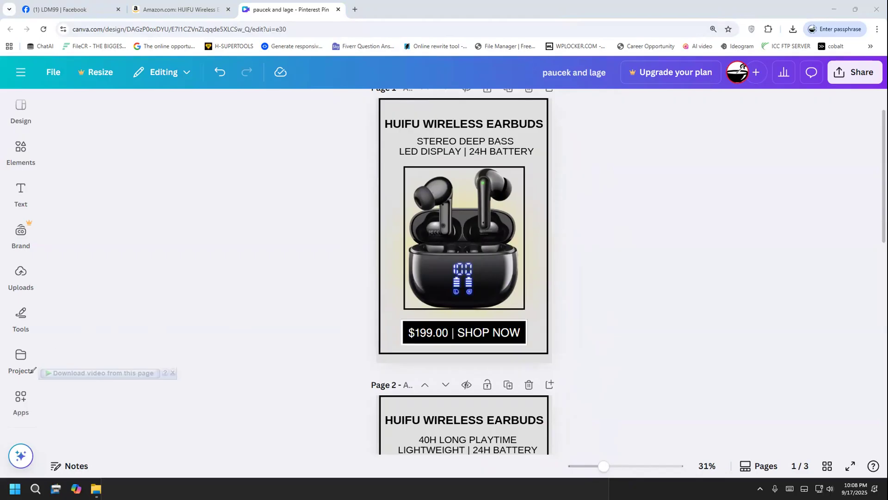
scroll(327, 345, down, 10)
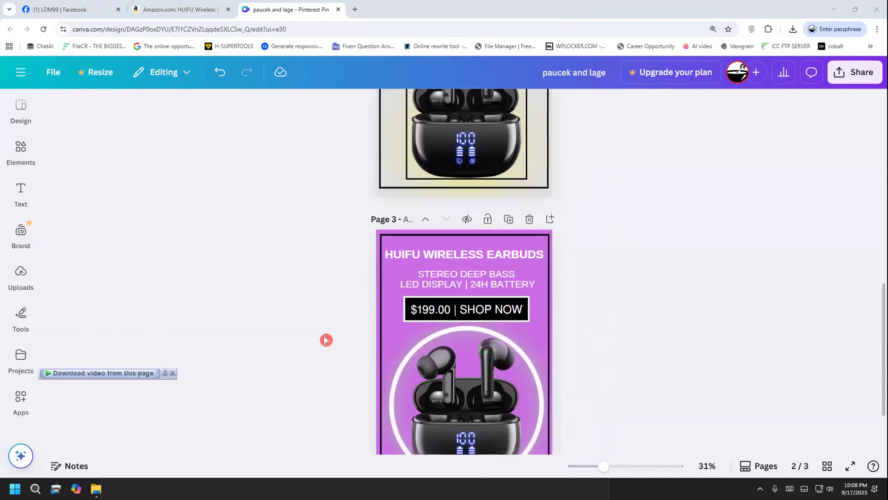
scroll(326, 340, down, 2)
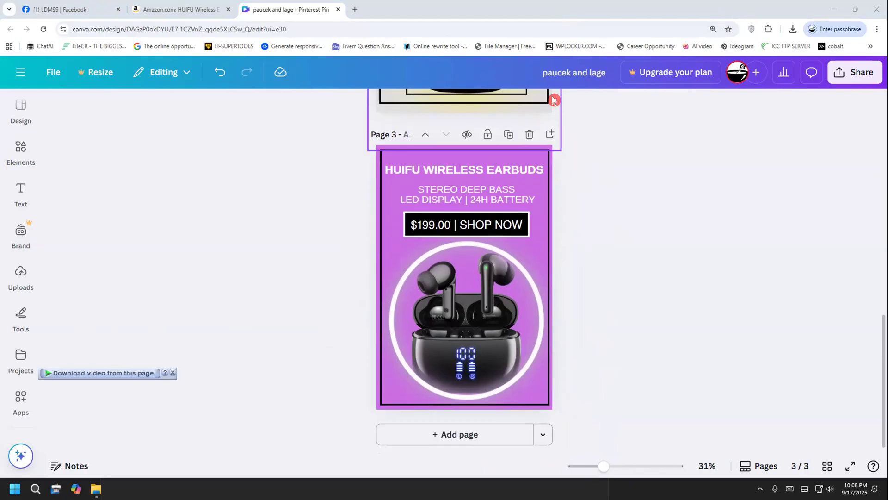
drag(291, 191, 270, 244)
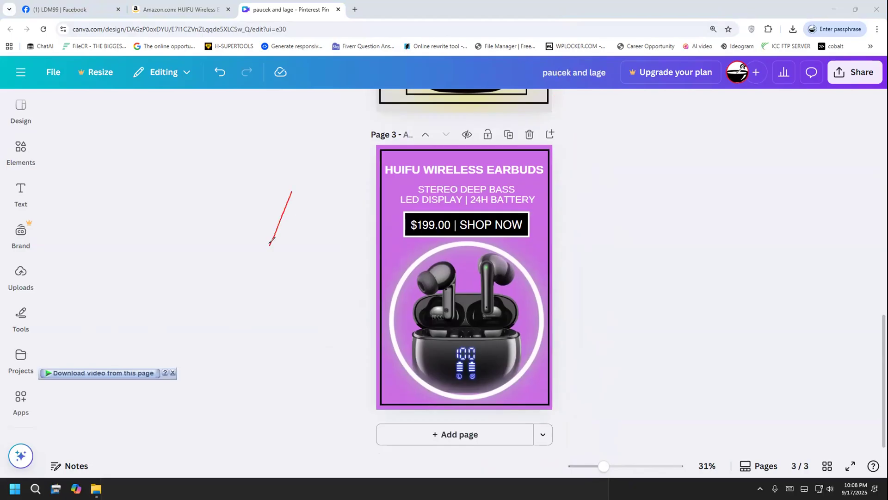
drag(284, 194, 263, 252)
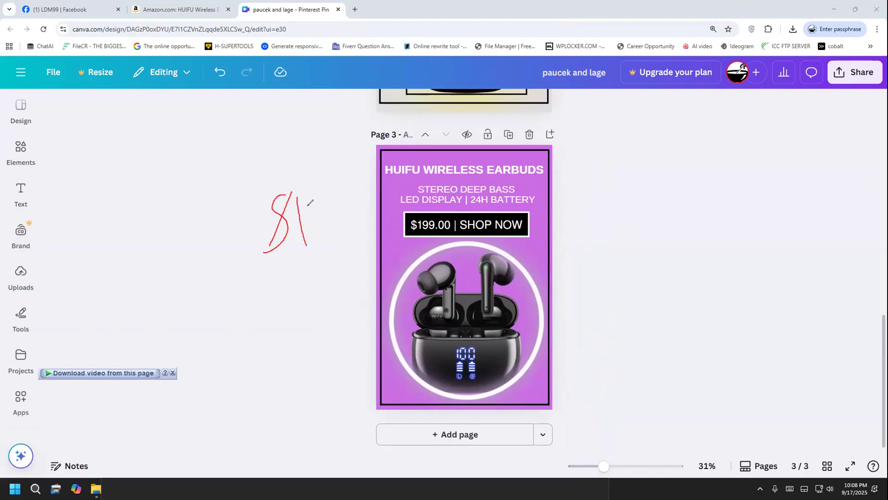
drag(328, 204, 347, 202)
mouse_move(356, 159)
mouse_down()
mouse_move(355, 172)
mouse_move(378, 190)
mouse_up()
mouse_move(291, 272)
mouse_down()
mouse_move(375, 218)
mouse_move(340, 259)
mouse_up()
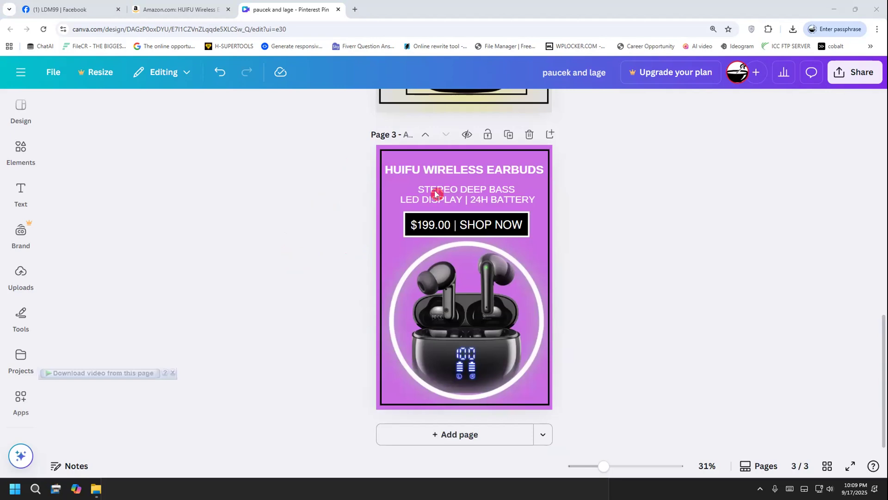
click(440, 170)
click(344, 106)
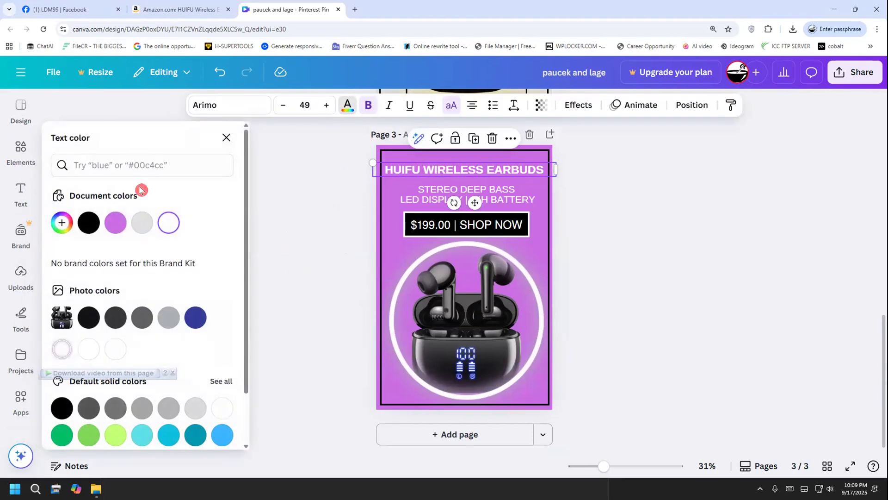
click(226, 138)
click(278, 206)
click(427, 171)
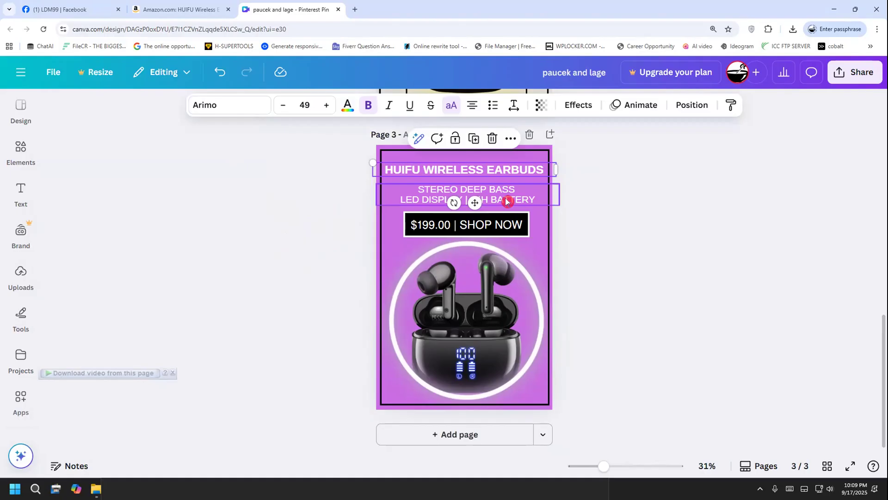
click(591, 244)
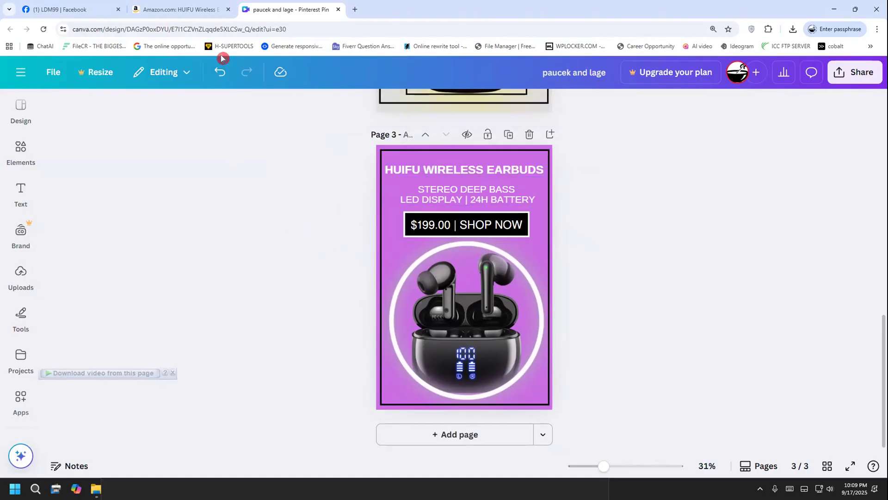
click(185, 11)
click(457, 181)
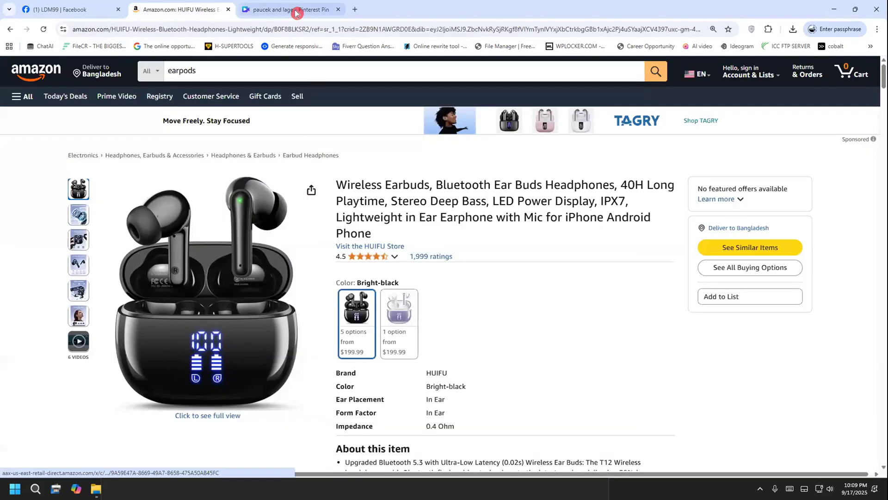
click(295, 11)
key(ctrl+2)
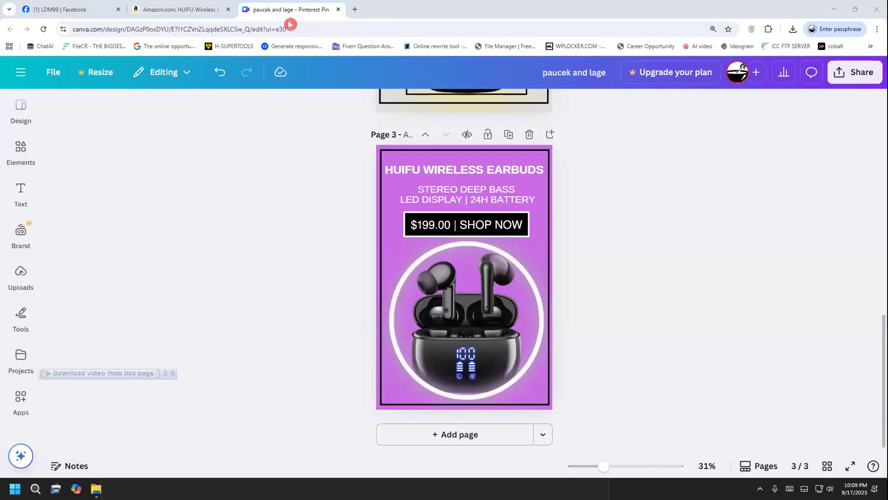
mouse_move(528, 195)
mouse_down()
mouse_move(591, 175)
mouse_move(590, 191)
mouse_move(643, 166)
mouse_move(652, 175)
mouse_move(690, 178)
mouse_up()
drag(697, 133, 701, 187)
drag(724, 147, 726, 171)
mouse_move(634, 234)
mouse_down()
mouse_move(660, 201)
mouse_move(725, 162)
mouse_up()
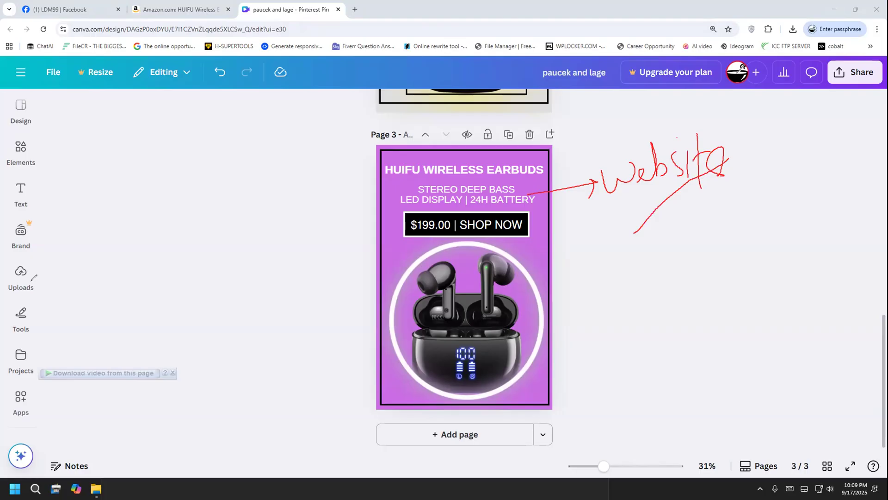
click(84, 306)
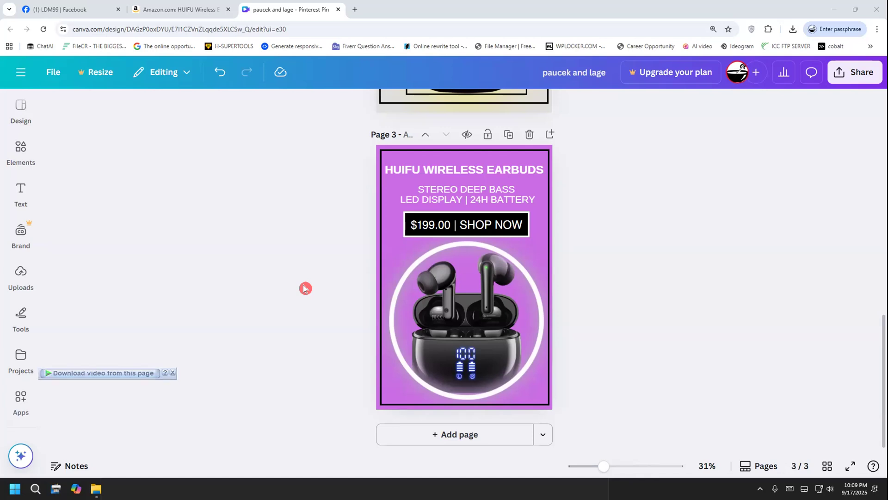
scroll(305, 288, up, 3)
scroll(305, 288, up, 12)
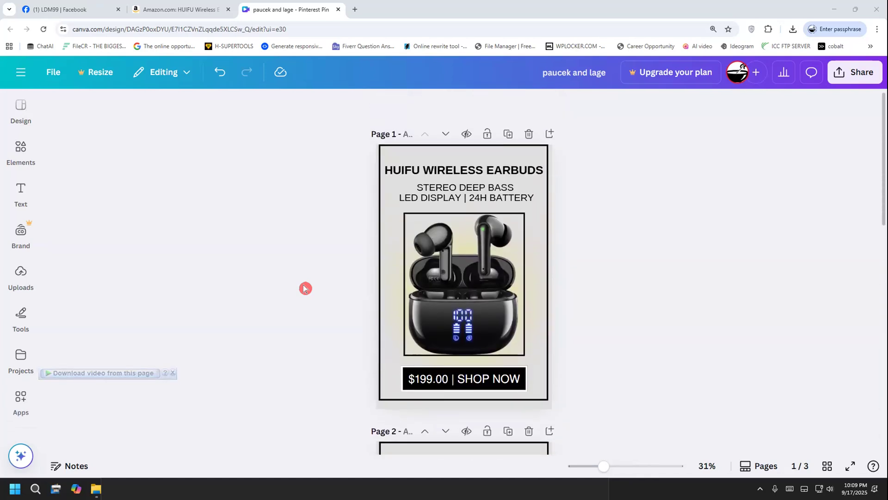
scroll(305, 288, down, 12)
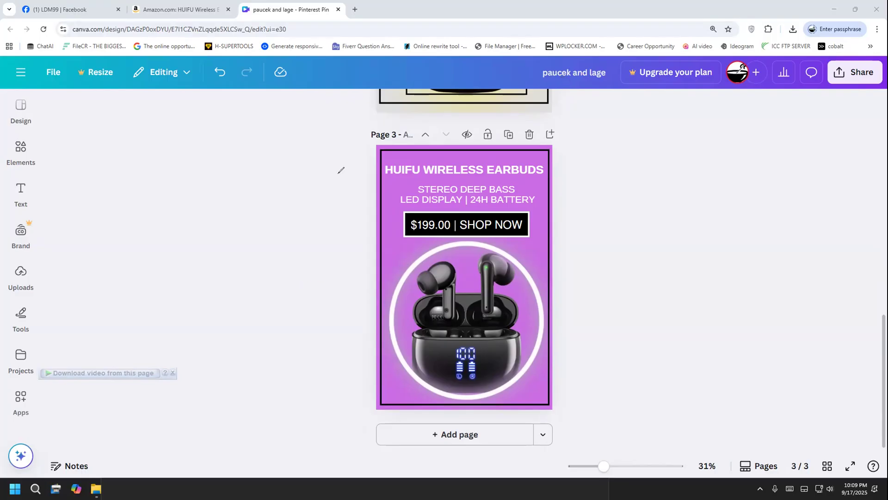
drag(388, 177, 341, 230)
mouse_move(342, 205)
mouse_down()
mouse_move(341, 226)
mouse_move(372, 224)
mouse_up()
mouse_move(254, 288)
mouse_down()
mouse_move(250, 264)
mouse_move(303, 255)
mouse_move(272, 272)
mouse_move(287, 293)
mouse_up()
mouse_move(289, 250)
mouse_down()
mouse_move(331, 242)
mouse_move(340, 232)
mouse_move(341, 254)
mouse_move(352, 250)
mouse_up()
drag(240, 378, 367, 290)
drag(383, 297, 304, 346)
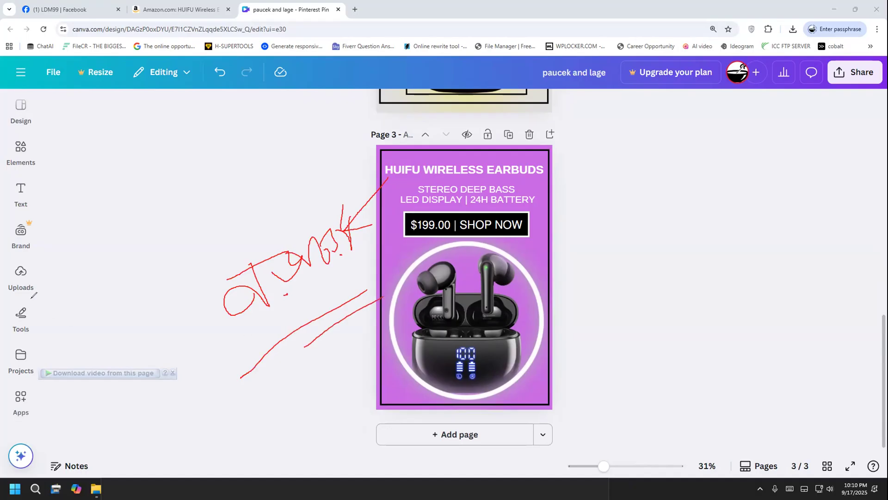
key(e)
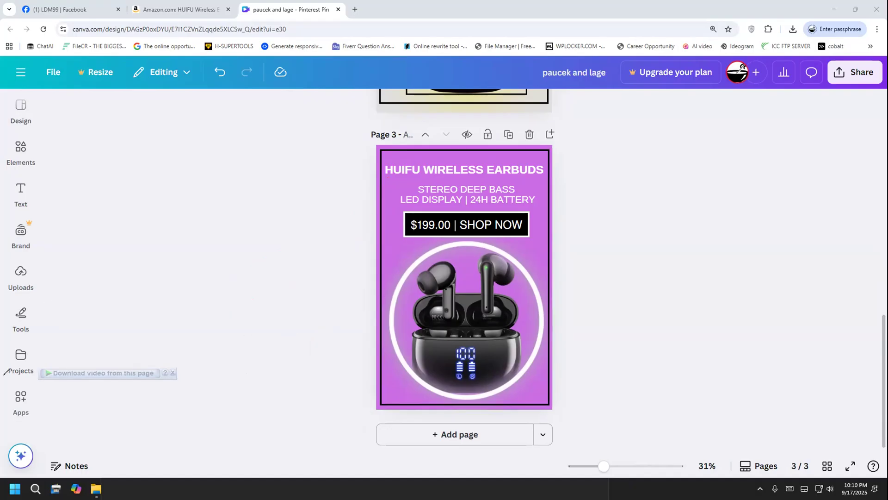
Duplicate page 3, the purple earbuds pin
click(509, 136)
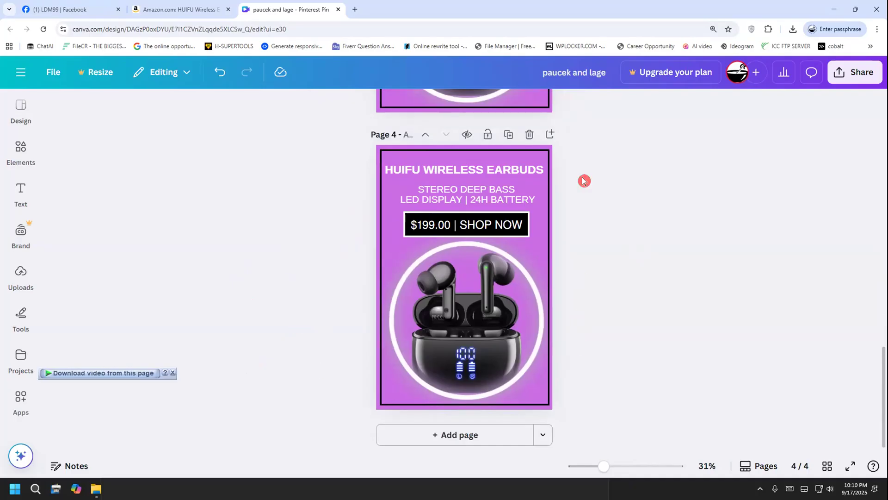
mouse_move(373, 245)
mouse_down()
mouse_move(317, 295)
mouse_move(334, 302)
mouse_up()
mouse_move(243, 309)
mouse_down()
mouse_move(243, 302)
mouse_move(266, 337)
mouse_move(254, 327)
mouse_up()
drag(266, 320, 344, 316)
click(290, 311)
mouse_move(345, 295)
mouse_down()
mouse_move(350, 316)
mouse_move(355, 296)
mouse_move(374, 293)
mouse_up()
drag(294, 372, 362, 322)
drag(316, 363, 374, 332)
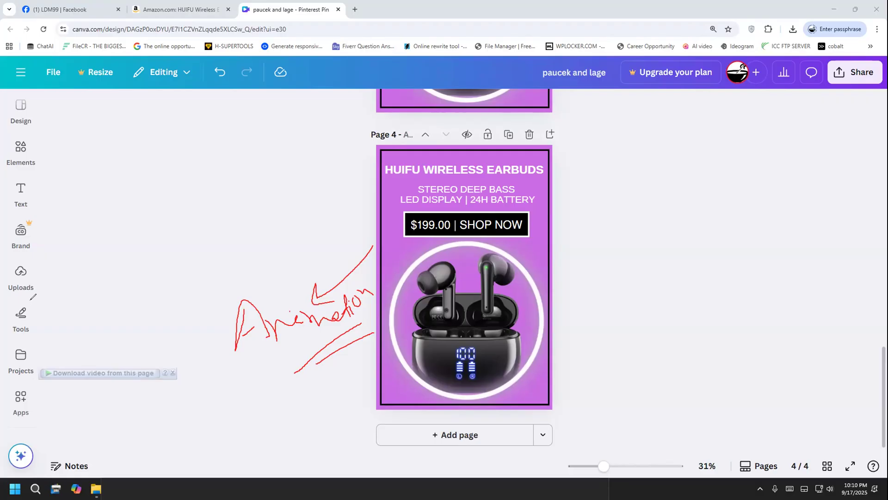
key(e)
key(Escape)
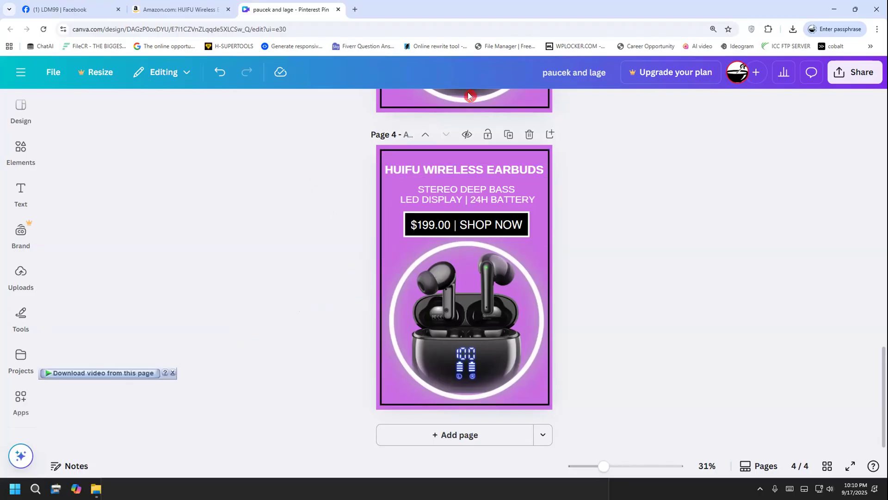
key(ctrl+alt+d)
drag(193, 243, 193, 266)
drag(223, 225, 246, 244)
drag(201, 324, 291, 251)
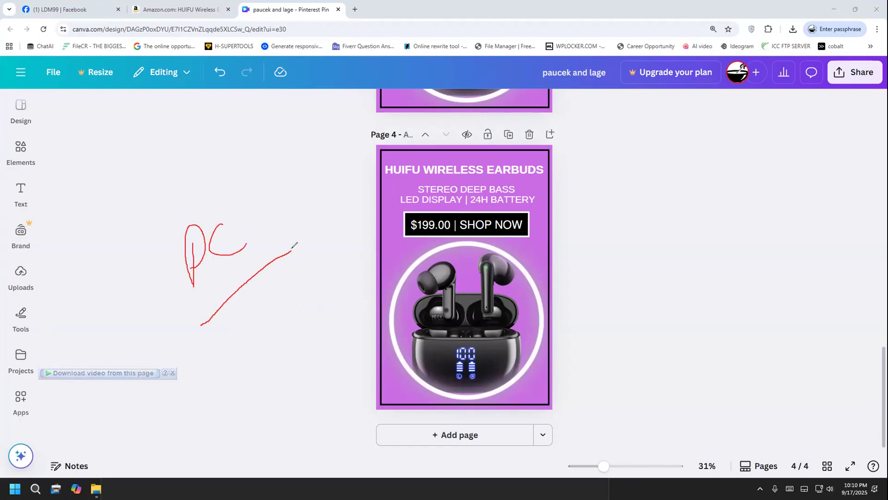
mouse_move(232, 324)
mouse_down()
mouse_move(243, 354)
mouse_move(260, 351)
mouse_move(281, 323)
mouse_move(301, 328)
mouse_move(294, 294)
mouse_move(303, 306)
mouse_move(322, 313)
mouse_up()
click(33, 298)
click(33, 300)
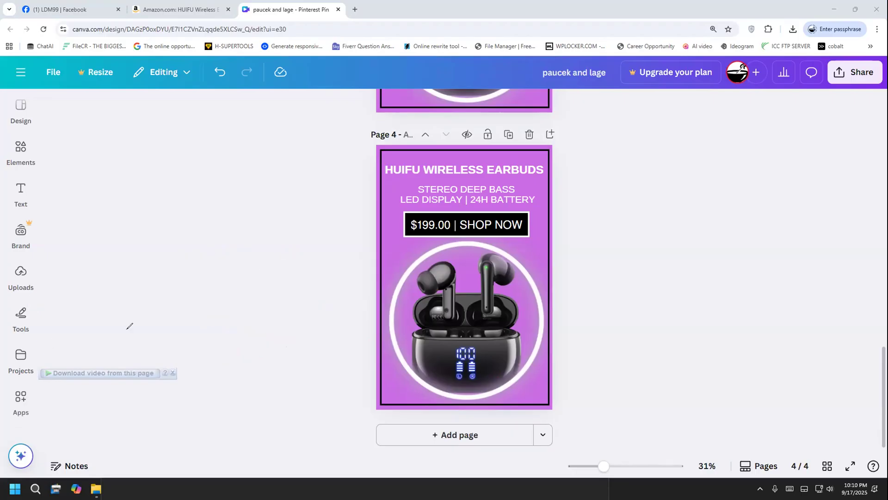
mouse_move(406, 181)
mouse_down()
mouse_move(429, 167)
mouse_move(477, 193)
mouse_up()
click(33, 299)
click(421, 172)
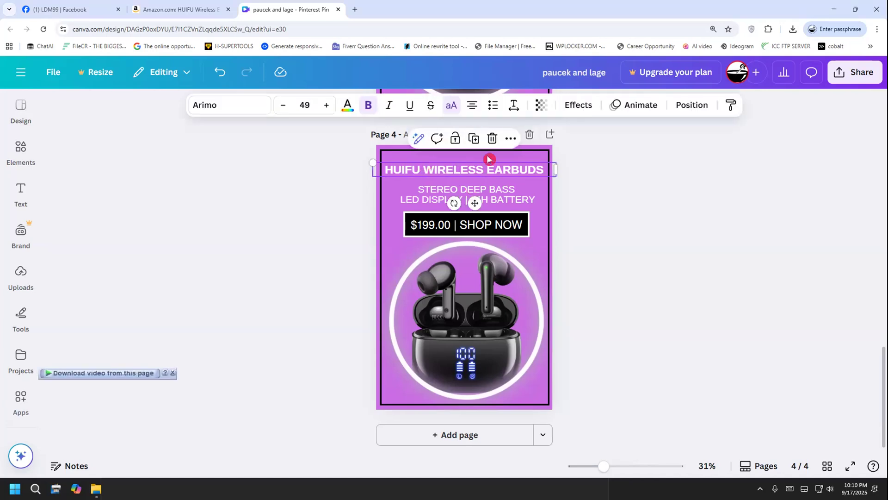
mouse_move(631, 86)
mouse_down()
mouse_move(612, 84)
mouse_move(598, 106)
mouse_move(613, 124)
mouse_move(655, 122)
mouse_move(665, 100)
mouse_move(628, 88)
mouse_up()
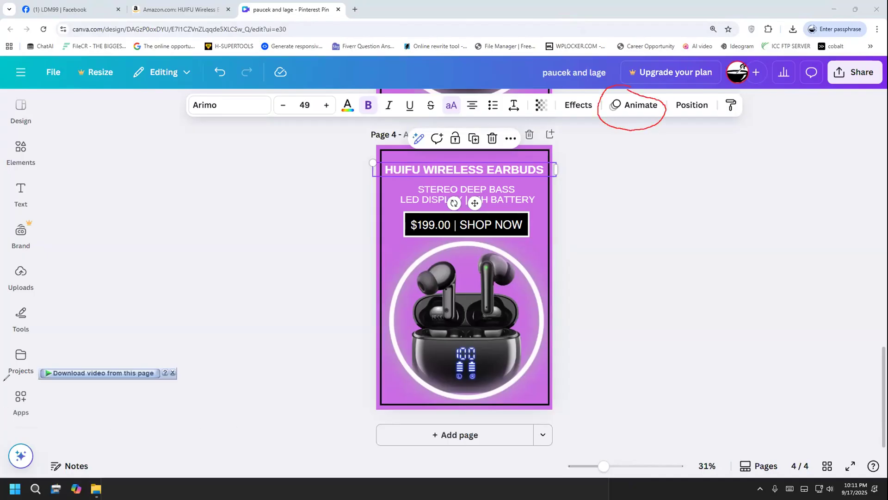
click(55, 300)
Select all elements on page 4 and apply the Fade animation to them
drag(279, 133, 655, 426)
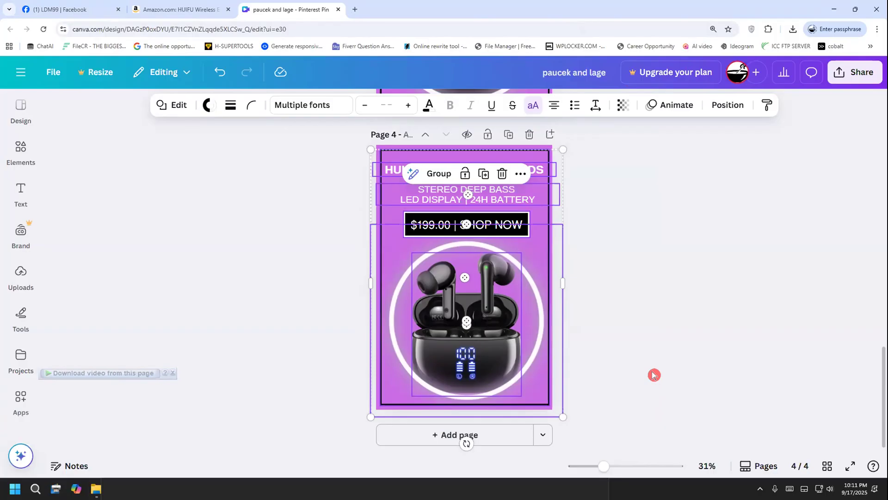
click(656, 111)
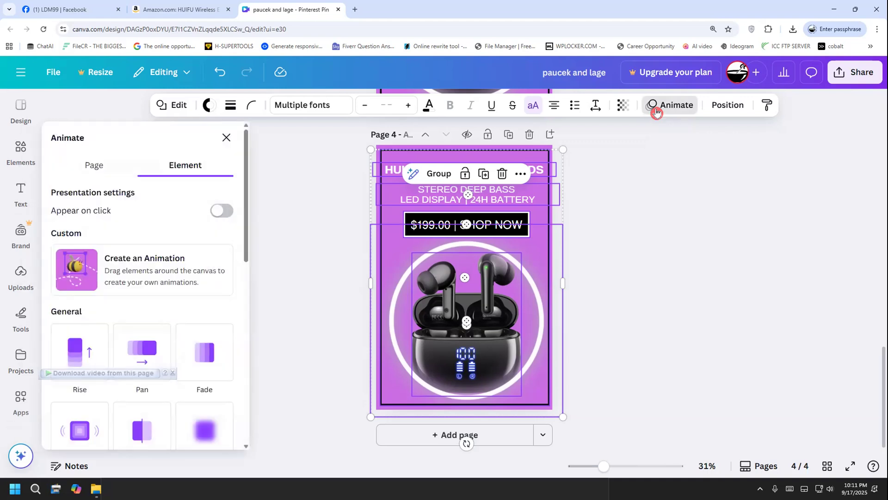
scroll(224, 275, down, 3)
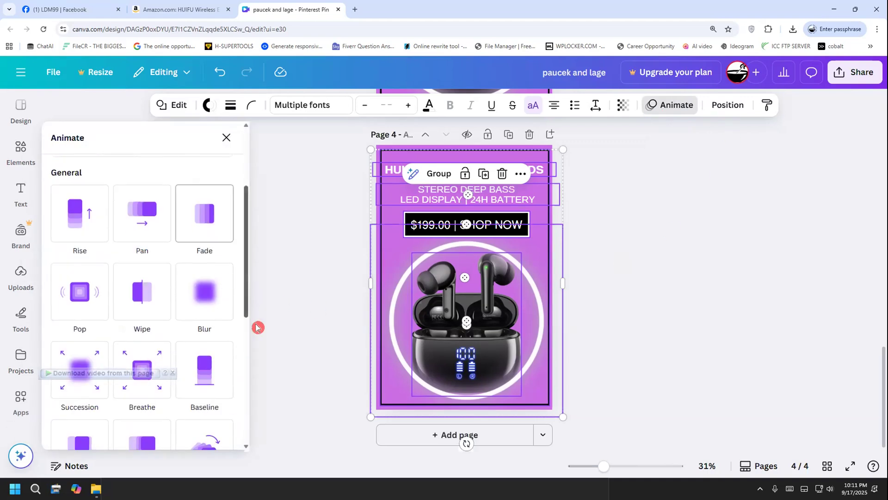
click(133, 309)
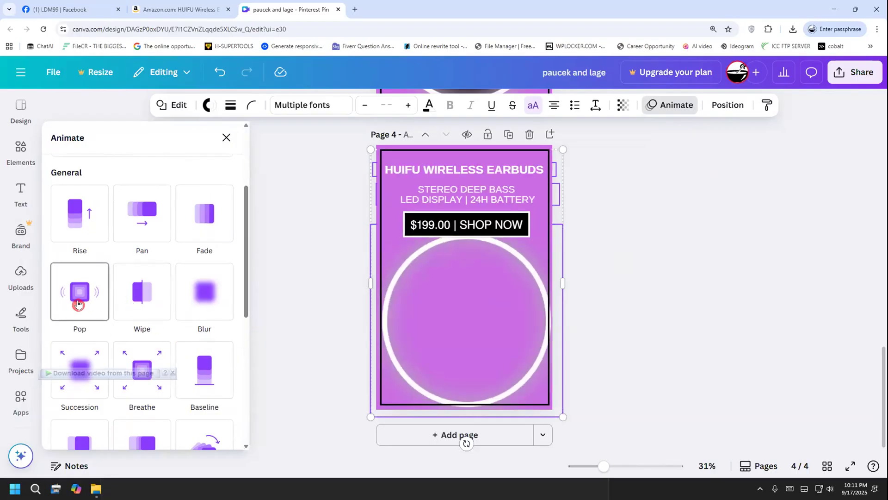
click(216, 221)
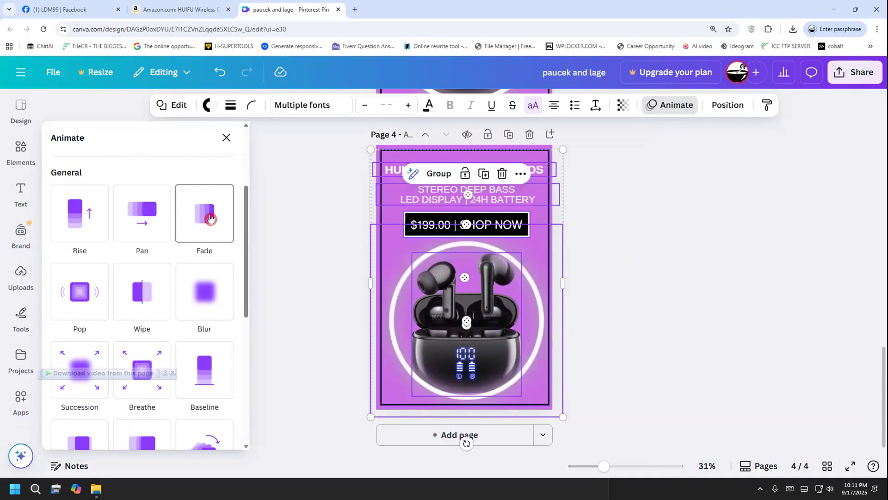
click(210, 217)
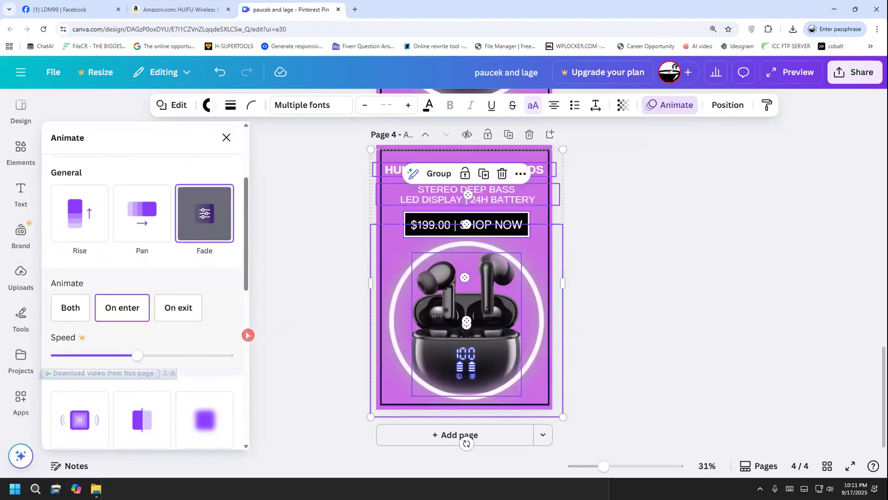
Replace the animation on all page 4 elements with Tumble and clear the selection
scroll(221, 317, down, 3)
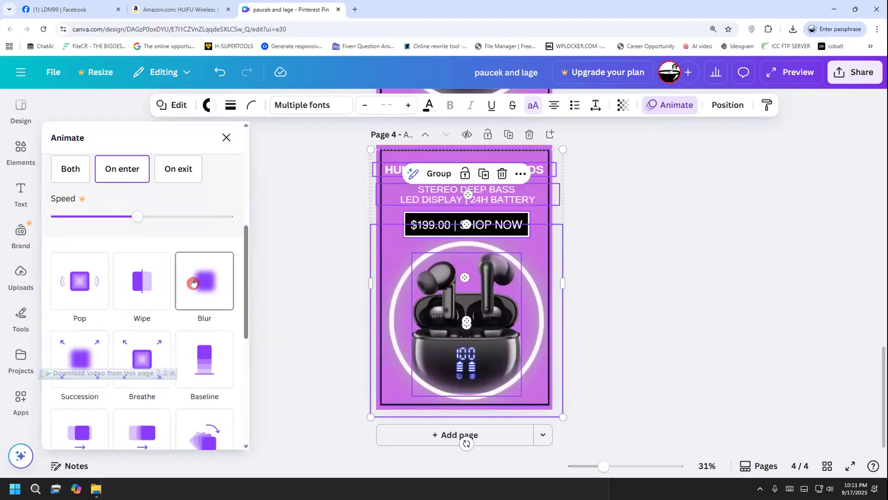
scroll(203, 333, down, 1)
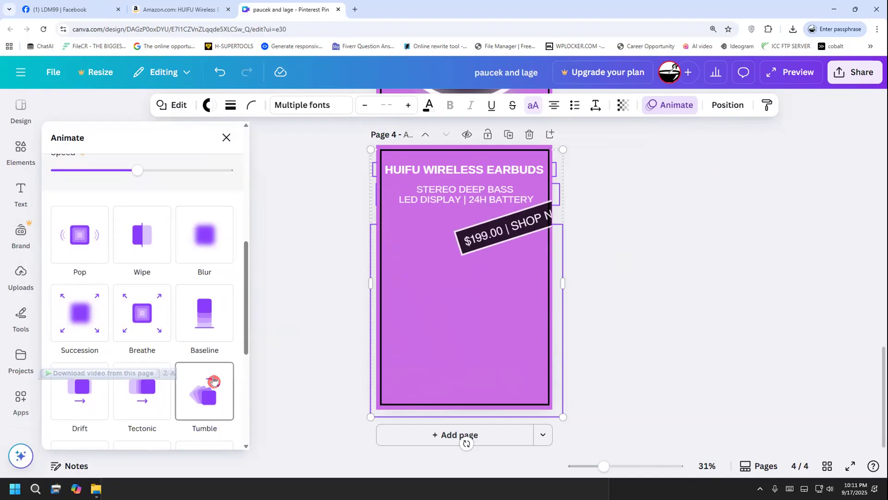
click(213, 380)
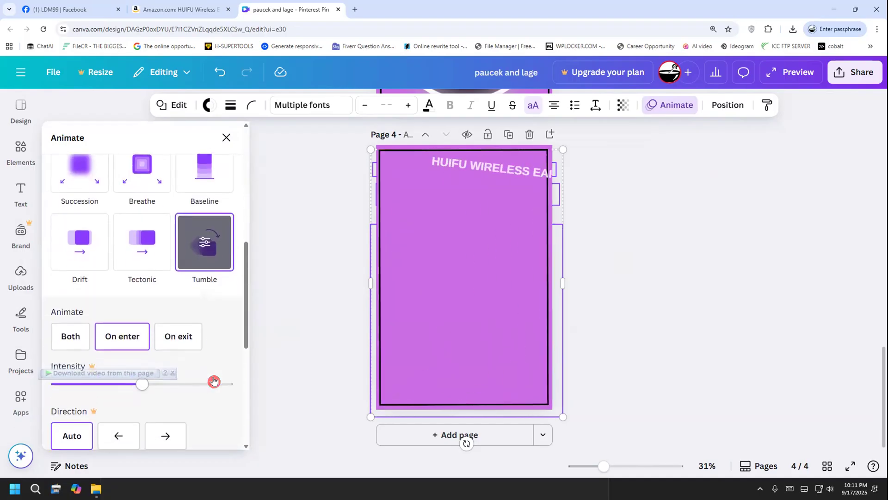
click(281, 311)
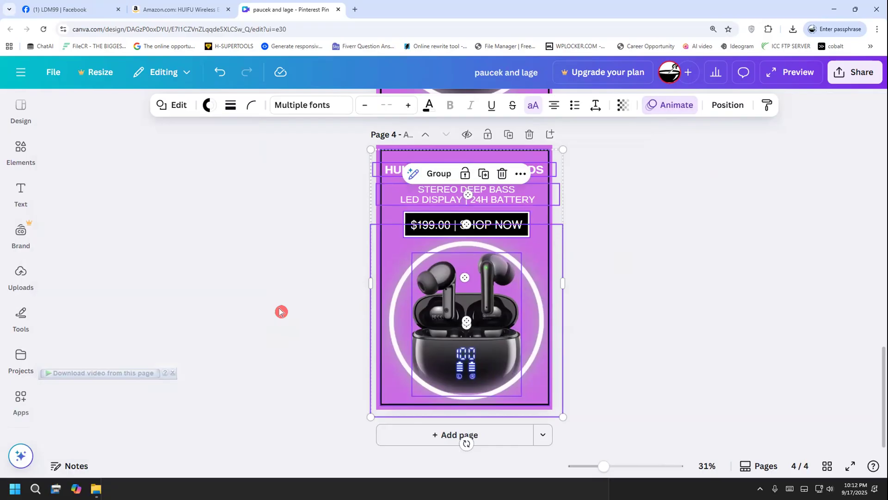
click(280, 311)
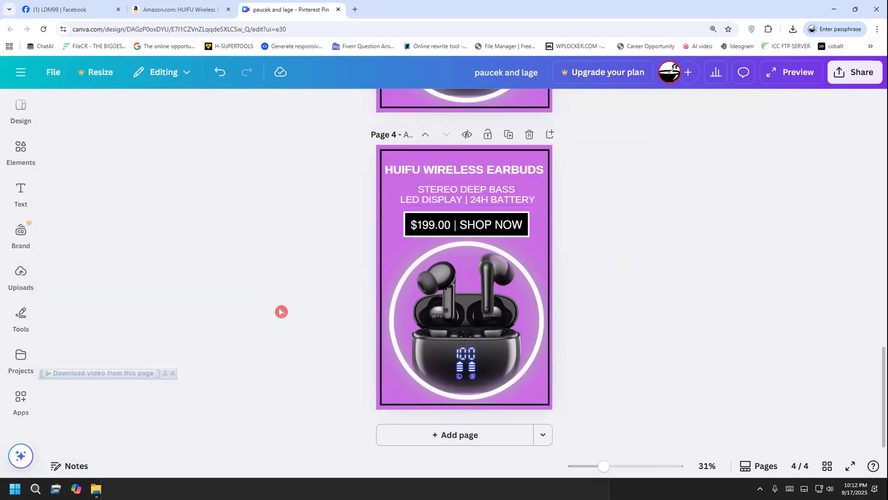
Select all page 4 elements again and review their Tumble settings and the other animation and add-on effect options
drag(311, 153, 609, 428)
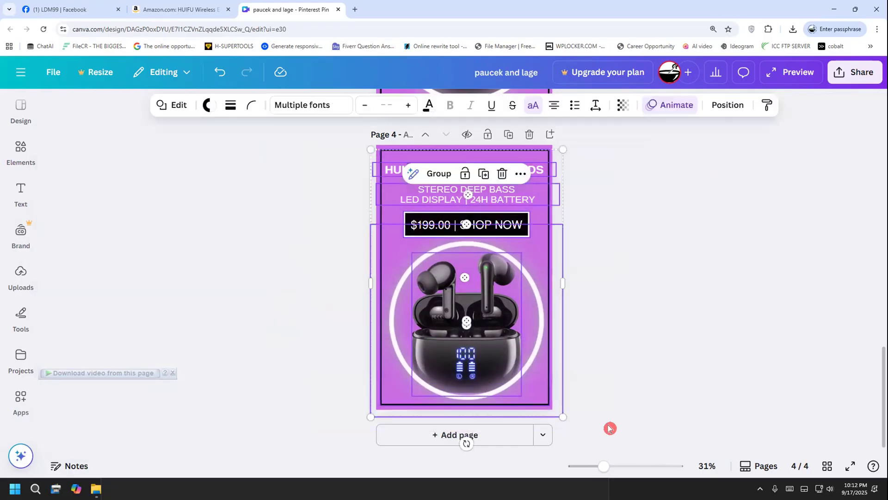
click(667, 105)
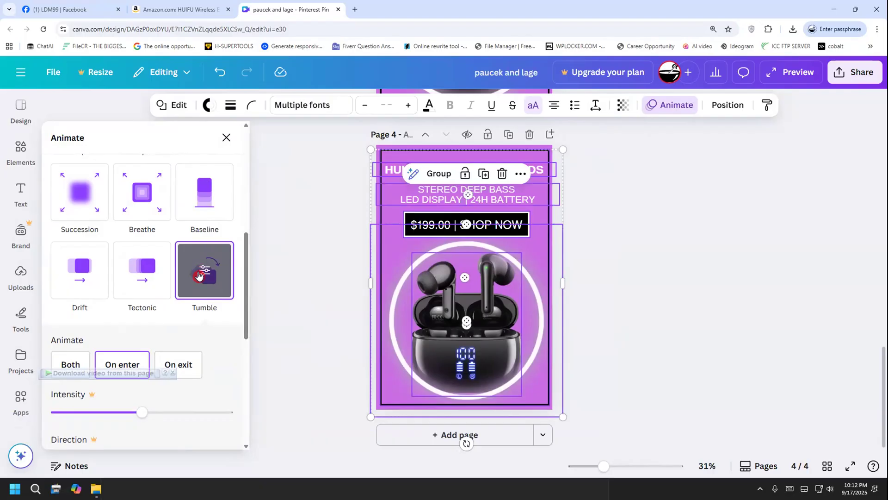
scroll(201, 271, down, 6)
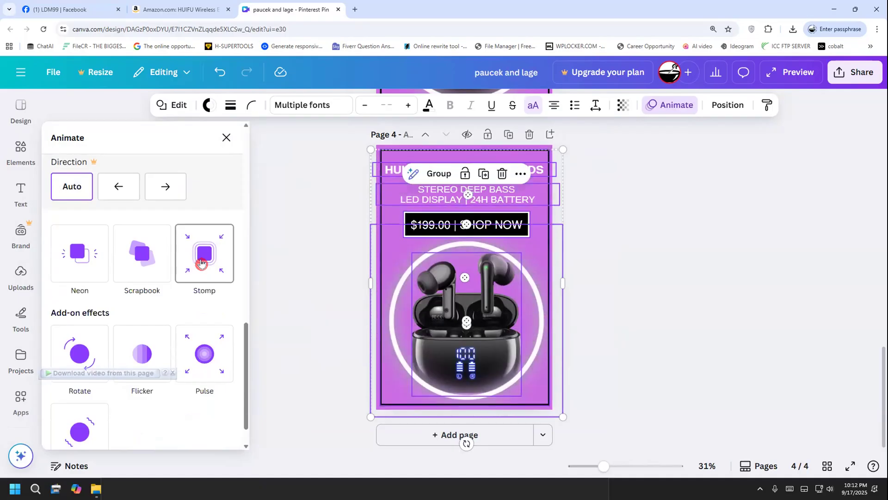
scroll(201, 262, up, 4)
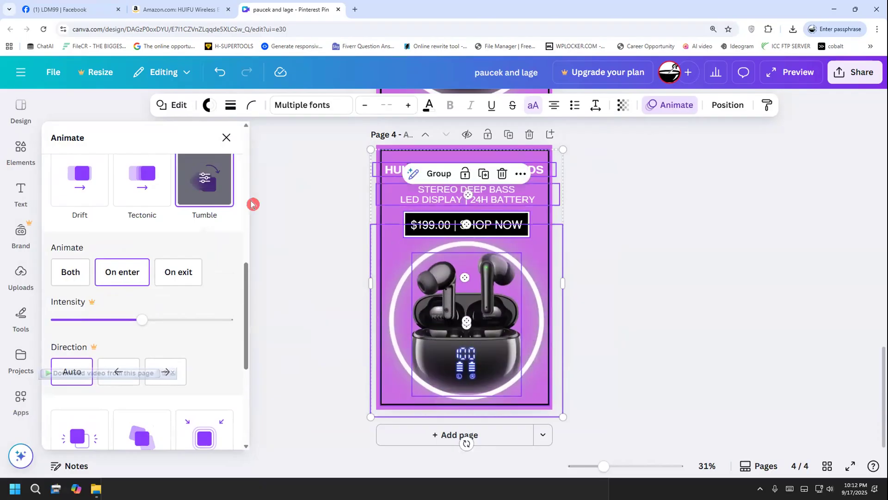
click(296, 221)
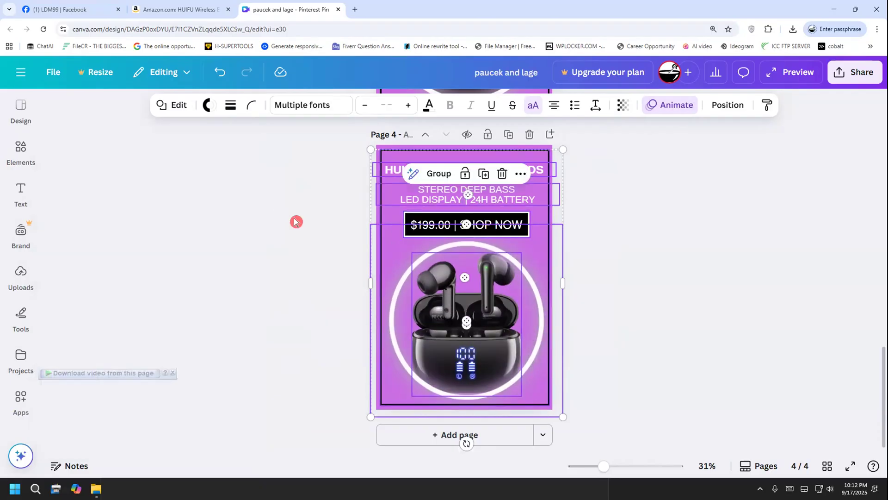
click(673, 245)
scroll(615, 337, up, 10)
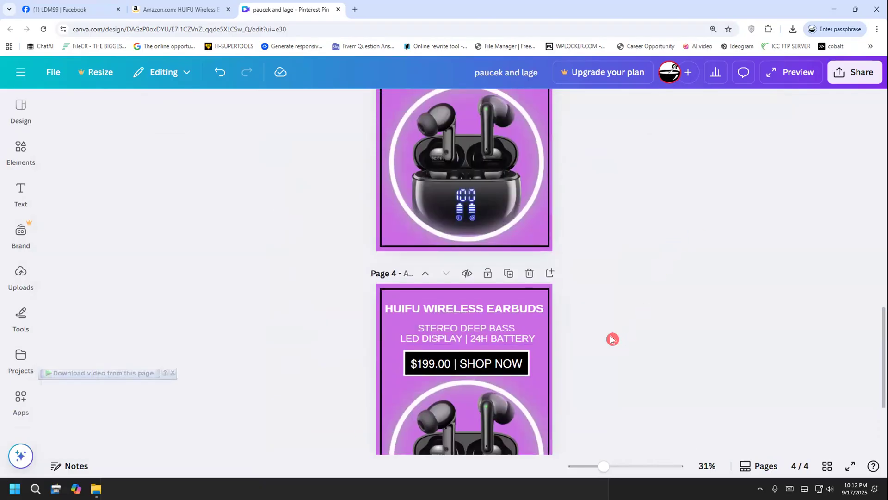
scroll(608, 319, up, 5)
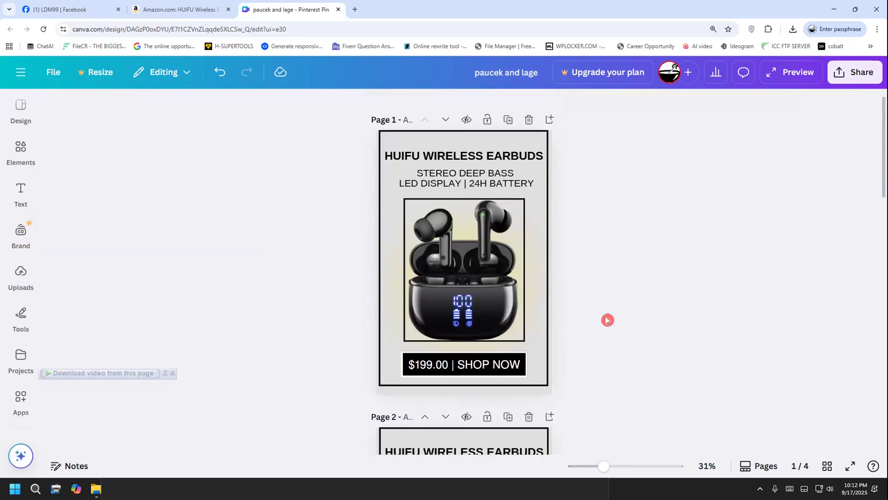
scroll(601, 278, down, 3)
mouse_move(393, 158)
mouse_down()
mouse_move(329, 205)
mouse_move(347, 202)
mouse_up()
mouse_move(276, 253)
mouse_down()
mouse_move(296, 229)
mouse_move(295, 275)
mouse_move(317, 261)
mouse_up()
drag(372, 359, 337, 310)
drag(320, 250, 320, 250)
mouse_move(341, 218)
mouse_down()
mouse_move(354, 266)
mouse_move(313, 303)
mouse_up()
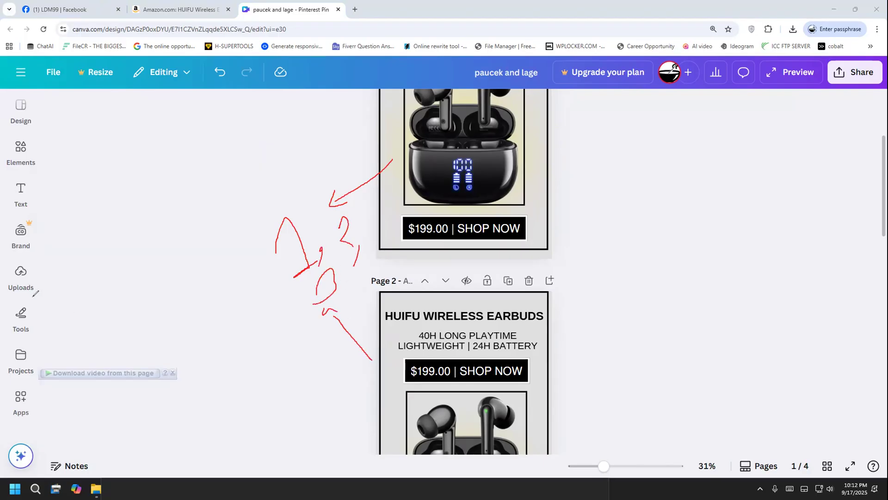
click(33, 361)
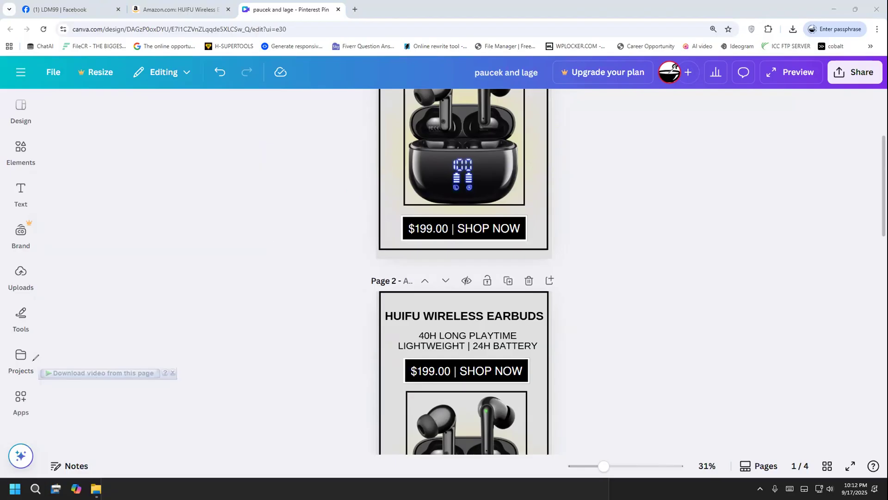
scroll(297, 361, down, 12)
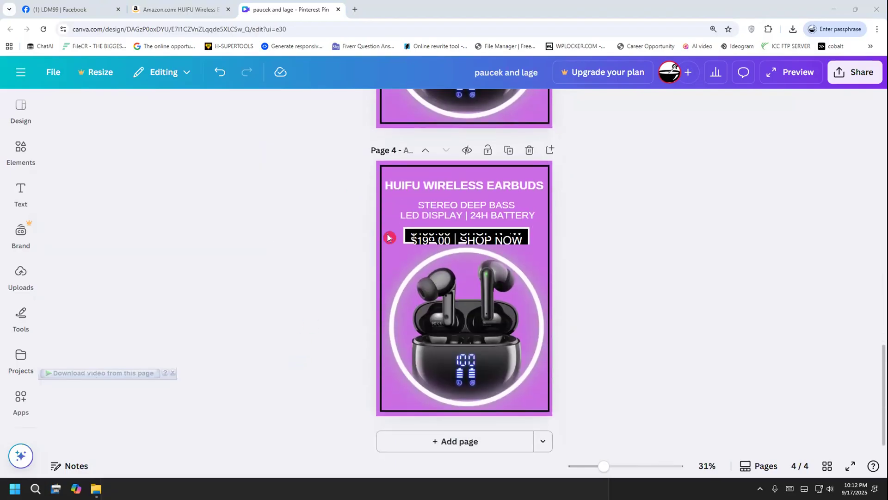
mouse_move(338, 284)
mouse_down()
mouse_move(309, 236)
mouse_move(315, 248)
mouse_up()
mouse_move(297, 323)
mouse_down()
mouse_move(326, 295)
mouse_move(316, 209)
mouse_move(236, 246)
mouse_move(265, 305)
mouse_move(297, 300)
mouse_up()
drag(539, 239, 592, 225)
mouse_move(586, 223)
mouse_down()
mouse_move(594, 227)
mouse_move(582, 251)
mouse_up()
mouse_move(631, 206)
mouse_down()
mouse_move(642, 219)
mouse_move(650, 246)
mouse_up()
mouse_move(678, 210)
mouse_down()
mouse_move(677, 243)
mouse_move(669, 203)
mouse_move(660, 224)
mouse_move(677, 217)
mouse_move(655, 250)
mouse_up()
mouse_move(547, 110)
mouse_down()
mouse_move(617, 105)
mouse_move(606, 134)
mouse_up()
mouse_move(651, 108)
mouse_down()
mouse_move(666, 101)
mouse_move(661, 140)
mouse_up()
mouse_move(685, 99)
mouse_down()
mouse_move(684, 135)
mouse_move(686, 121)
mouse_up()
mouse_move(722, 98)
mouse_down()
mouse_move(734, 152)
mouse_move(716, 138)
mouse_up()
mouse_move(635, 174)
mouse_down()
mouse_move(812, 117)
mouse_move(700, 77)
mouse_move(651, 127)
mouse_move(670, 157)
mouse_up()
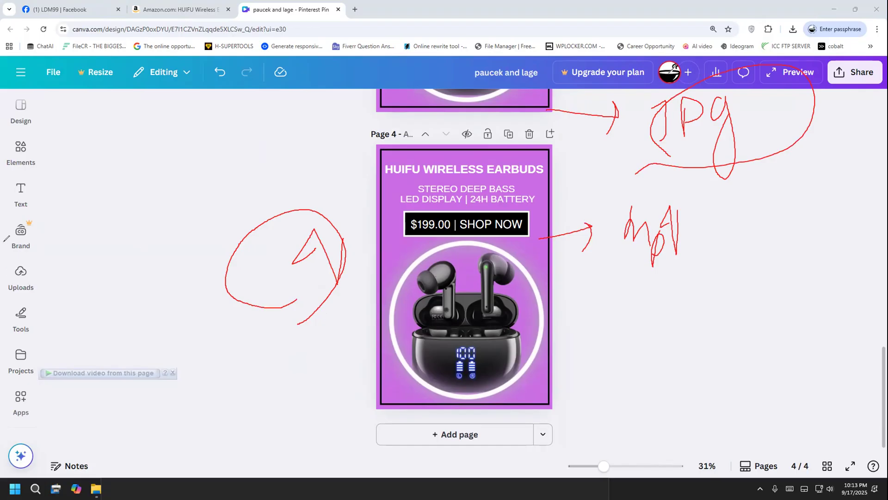
Open the design's download settings and set the file type to JPG
key(Escape)
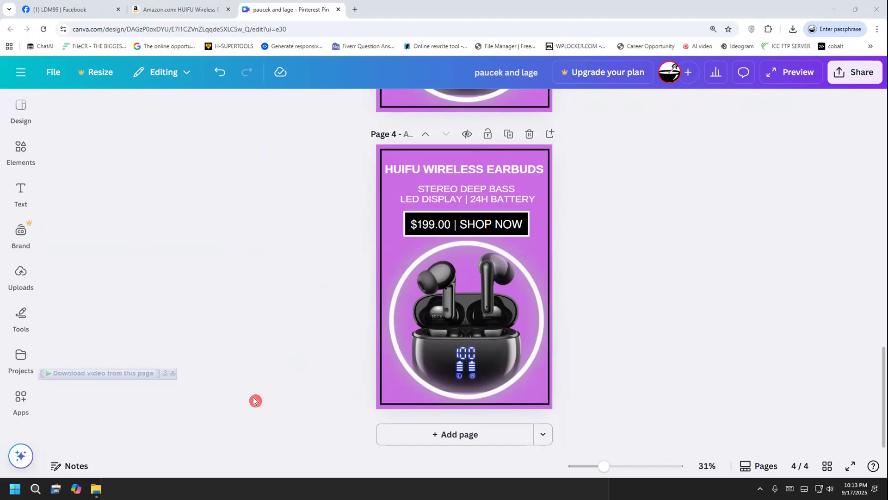
click(846, 72)
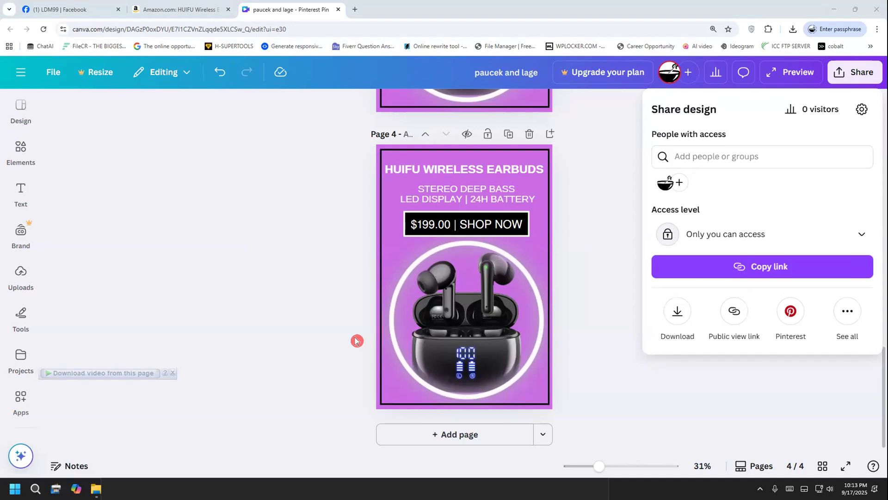
click(678, 312)
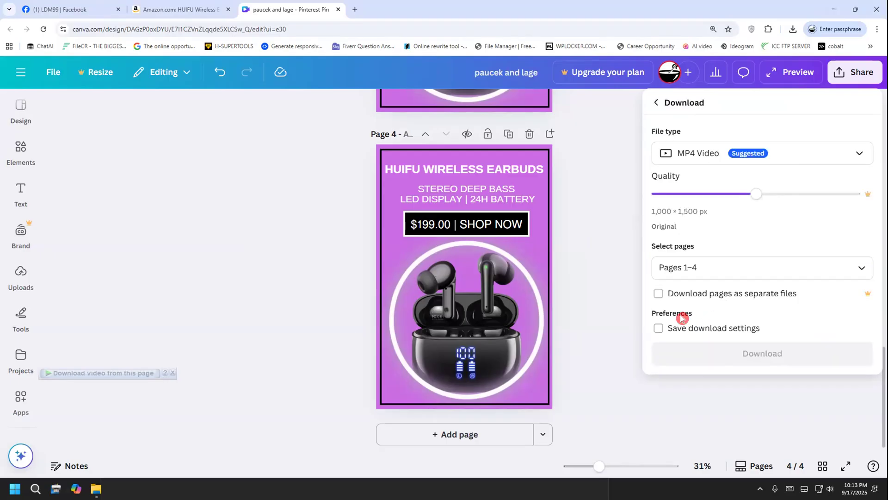
click(717, 157)
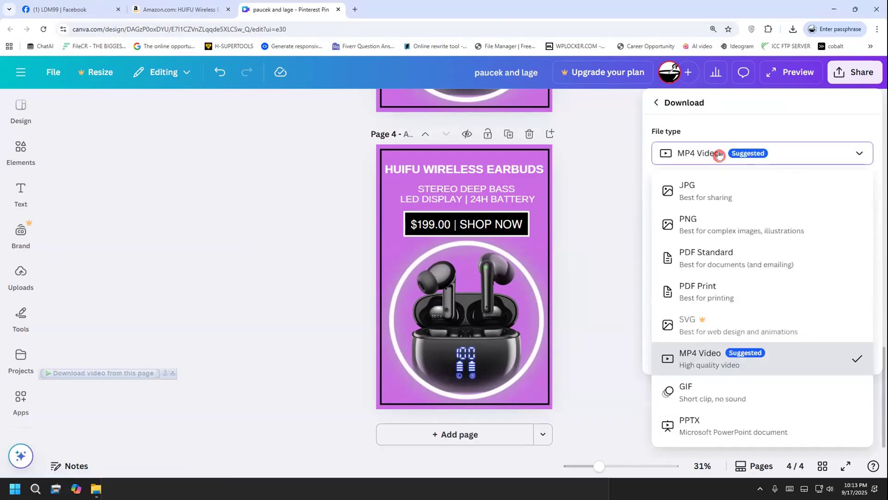
click(724, 186)
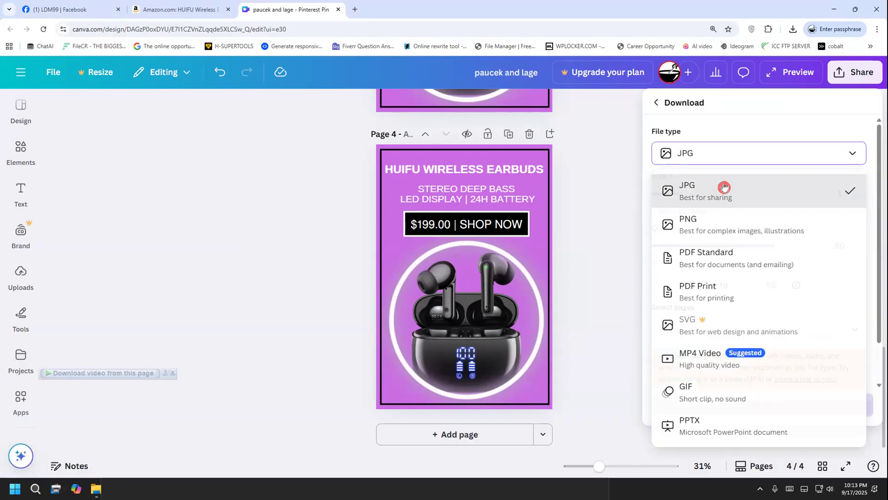
Limit the JPG export to page 1 only and download it
click(805, 321)
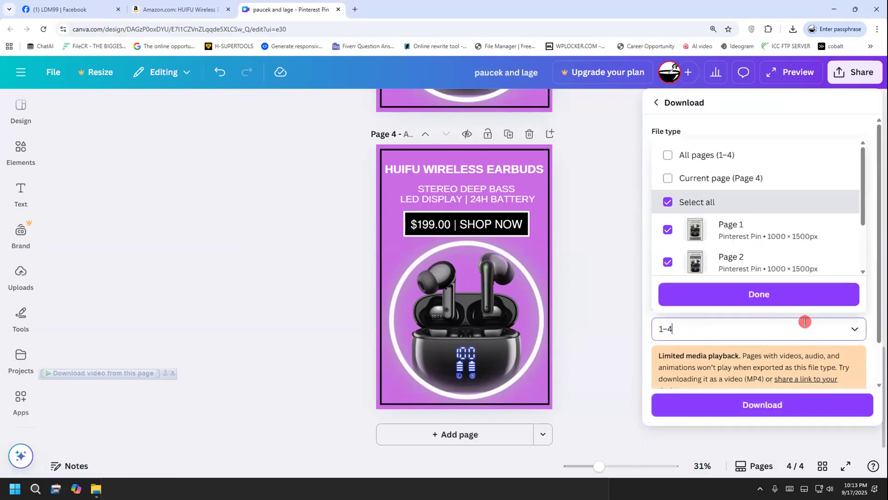
click(667, 202)
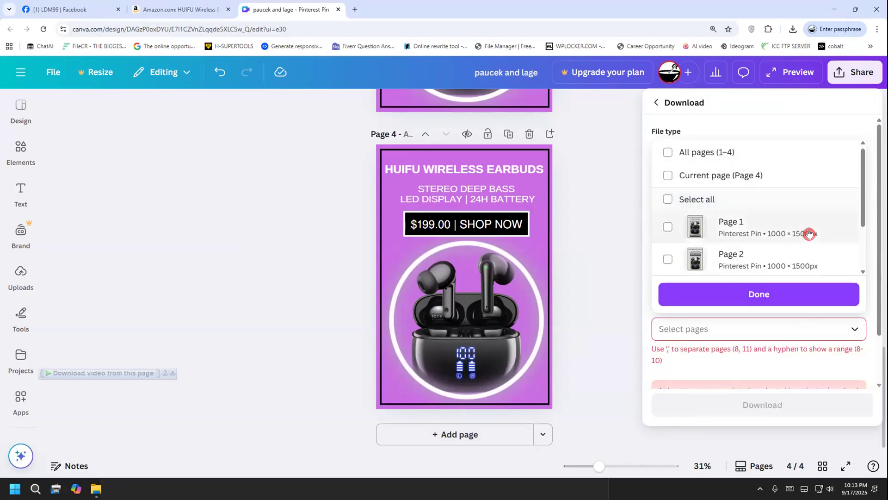
click(751, 227)
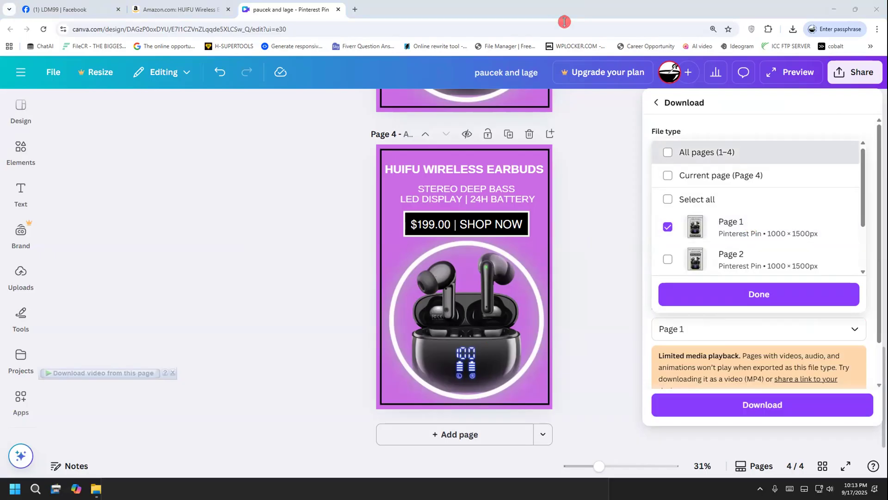
mouse_move(700, 226)
mouse_down()
mouse_move(608, 221)
mouse_move(589, 236)
mouse_move(609, 243)
mouse_up()
mouse_move(542, 255)
mouse_down()
mouse_move(549, 280)
mouse_move(580, 257)
mouse_move(604, 251)
mouse_up()
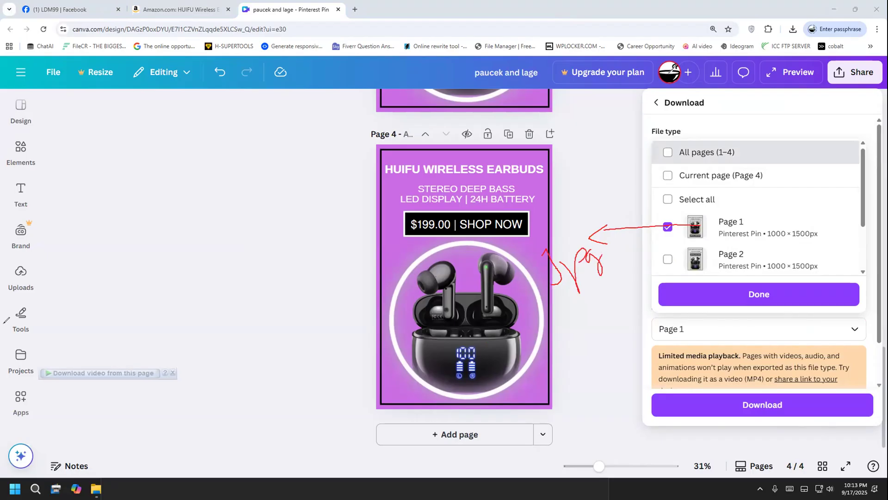
key(Escape)
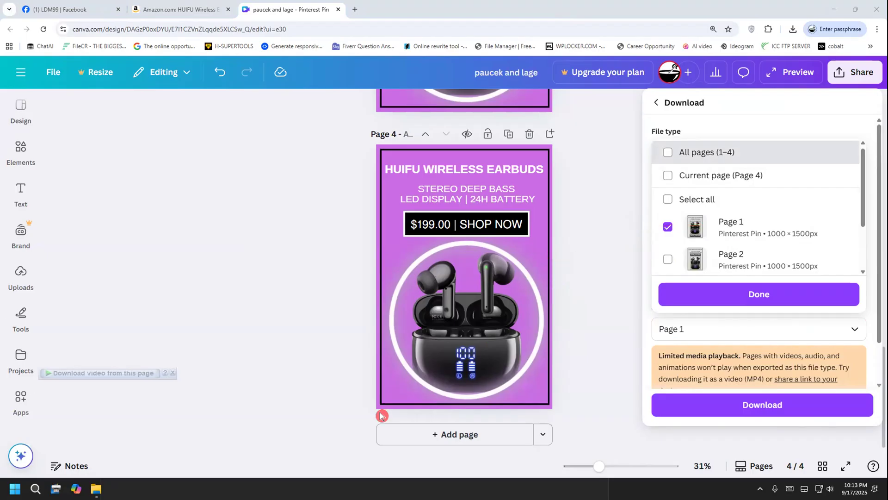
click(759, 294)
click(770, 402)
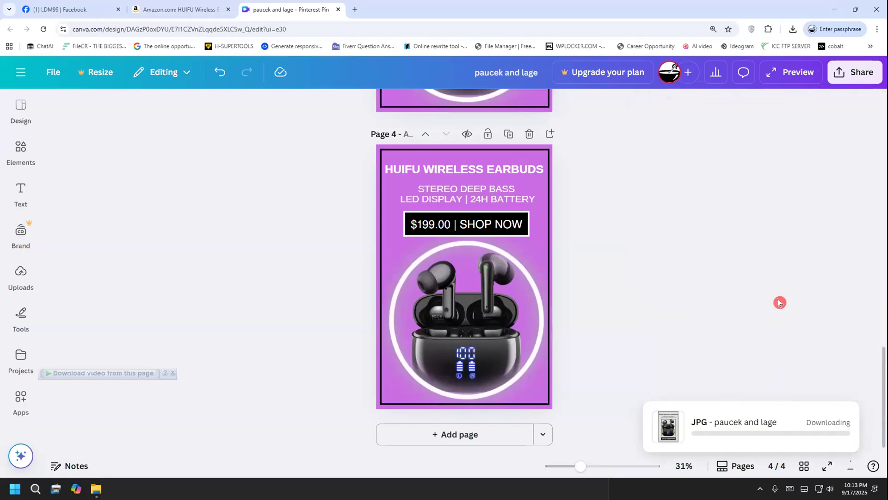
Download page 2 alone as a separate JPG file
click(842, 80)
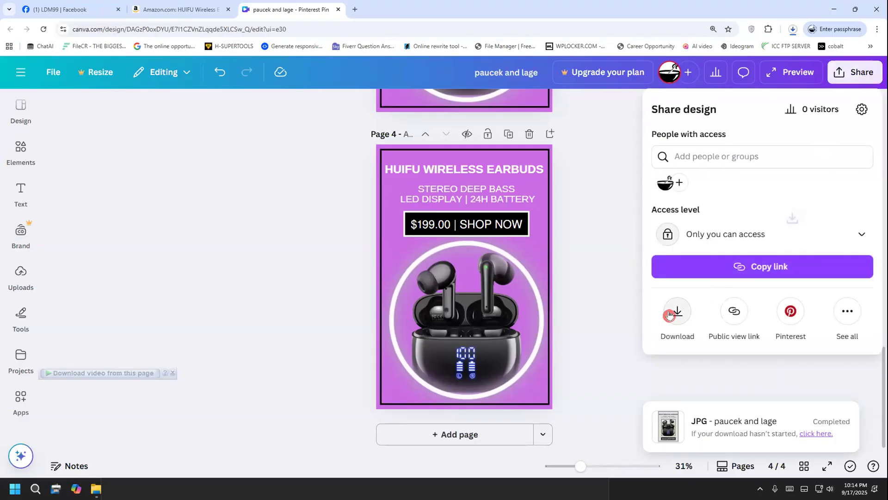
click(678, 311)
click(793, 28)
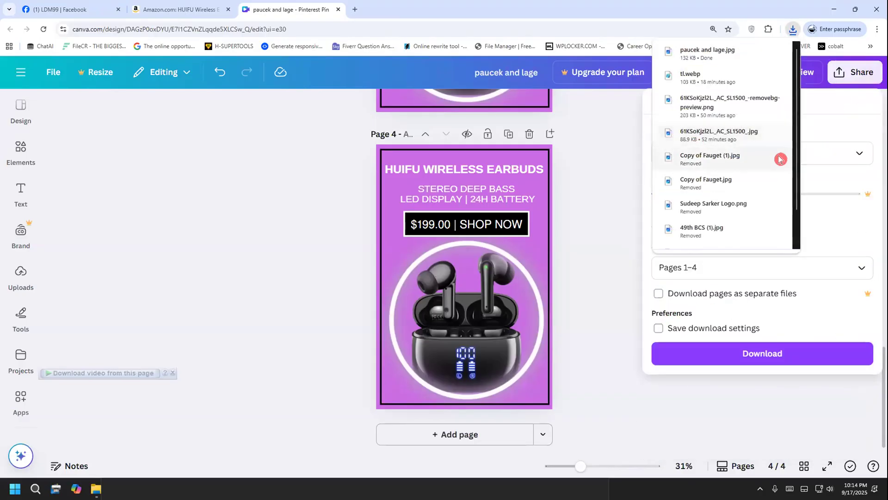
click(827, 151)
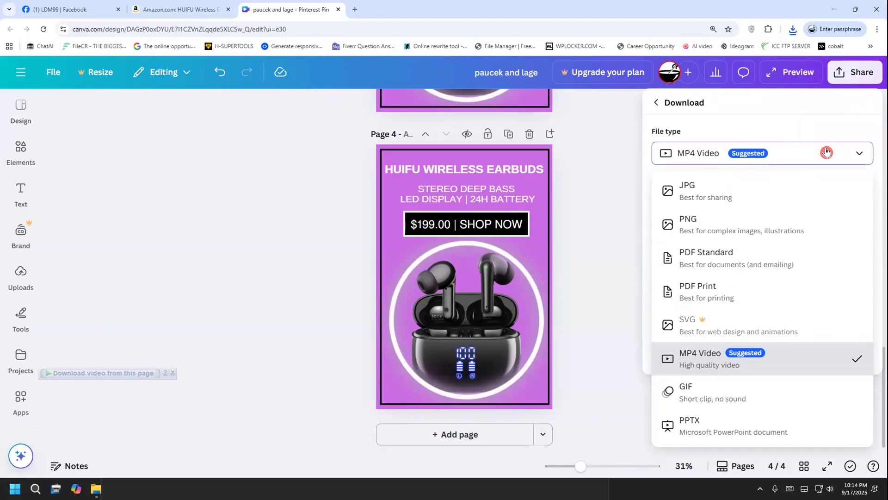
click(749, 179)
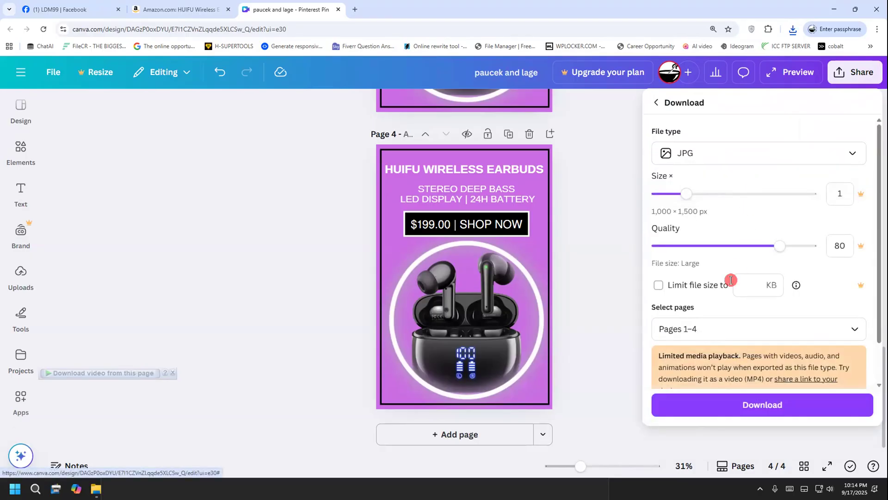
click(708, 323)
click(667, 198)
click(667, 198)
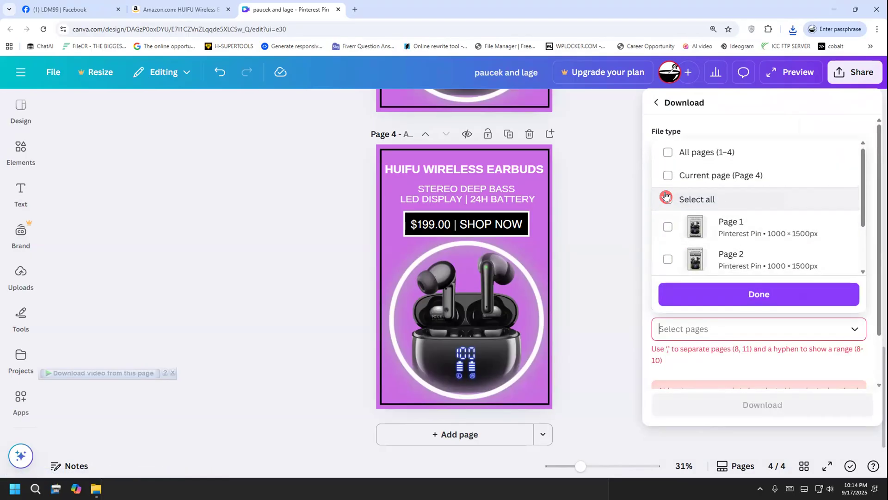
click(667, 267)
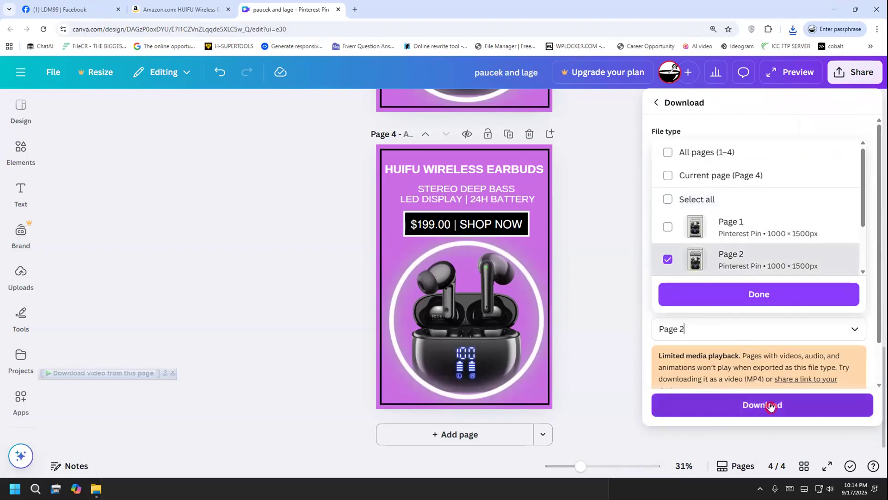
click(770, 405)
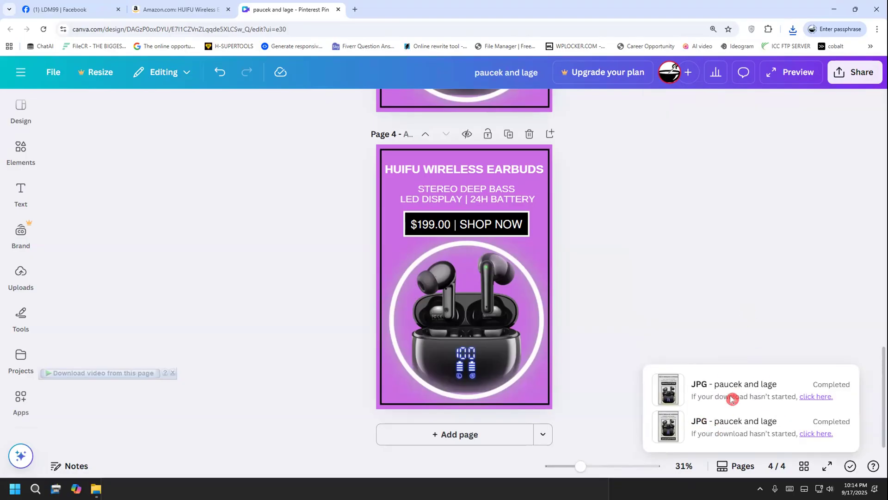
Download only page 3, the static purple earbuds pin, as a JPG file
click(845, 73)
click(677, 311)
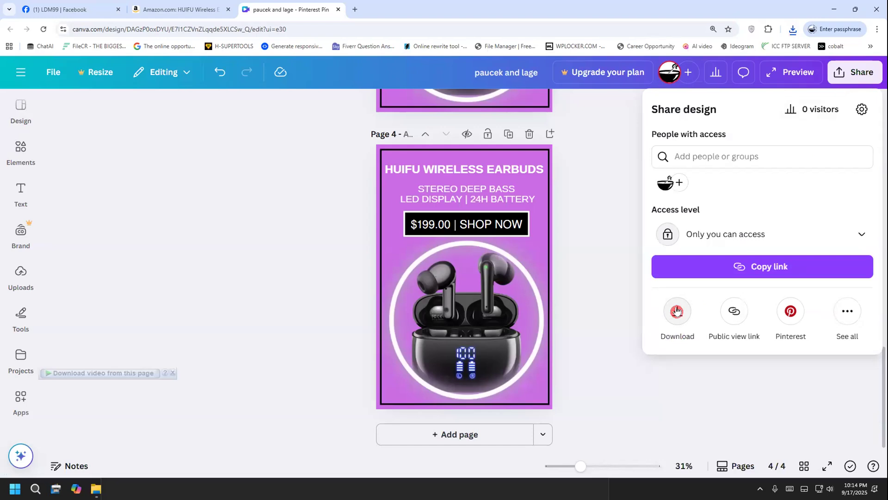
click(726, 152)
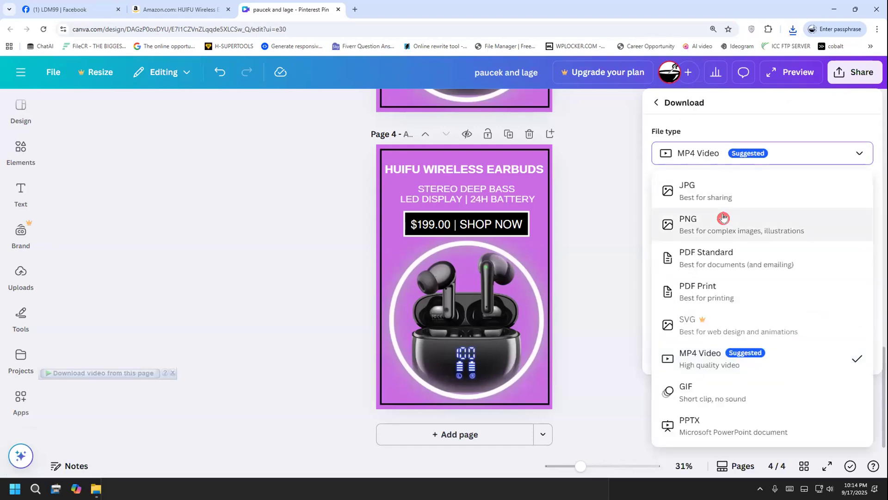
click(718, 199)
click(681, 324)
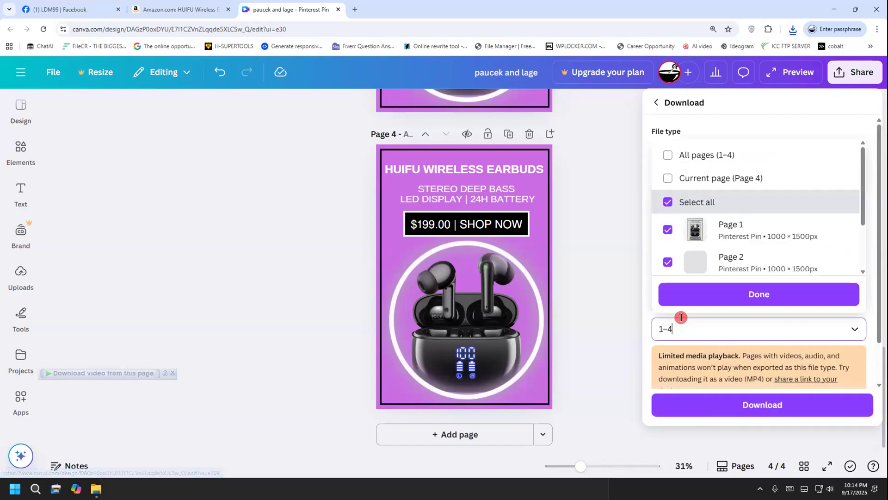
click(667, 199)
scroll(693, 236, down, 1)
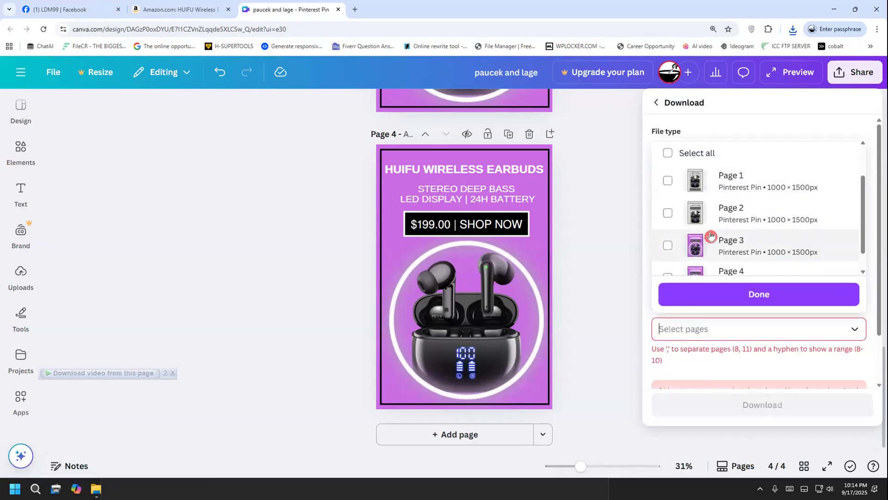
click(668, 246)
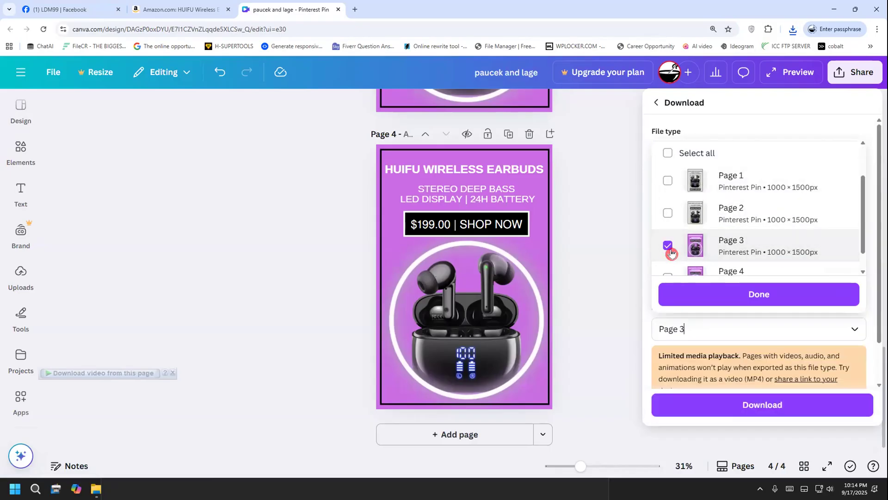
scroll(671, 252, down, 1)
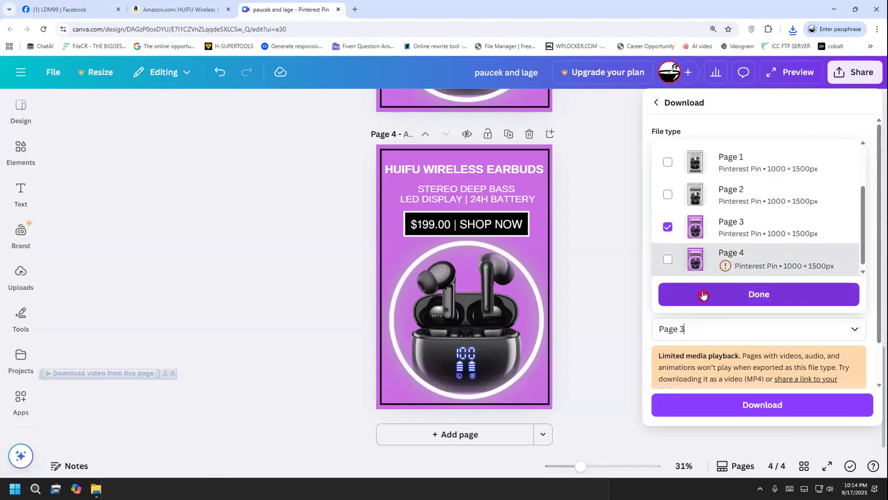
click(703, 295)
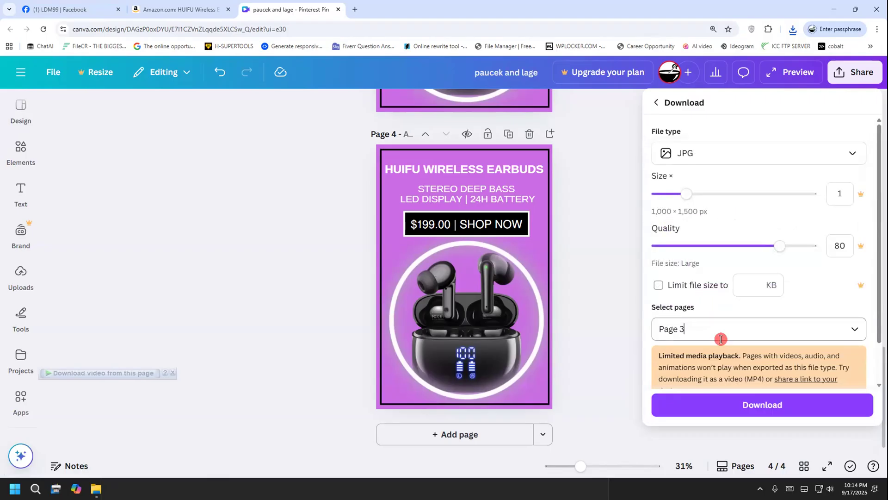
click(731, 416)
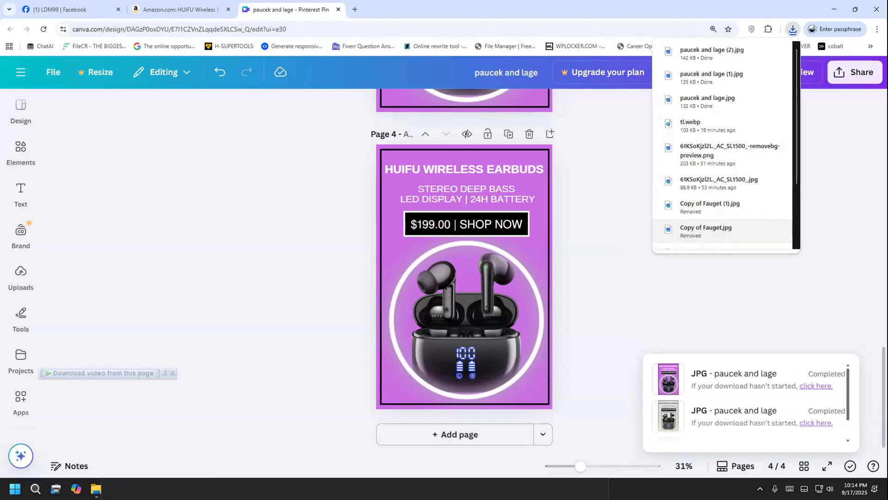
Download only page 4, the animated purple earbuds pin, as an MP4 video
click(871, 76)
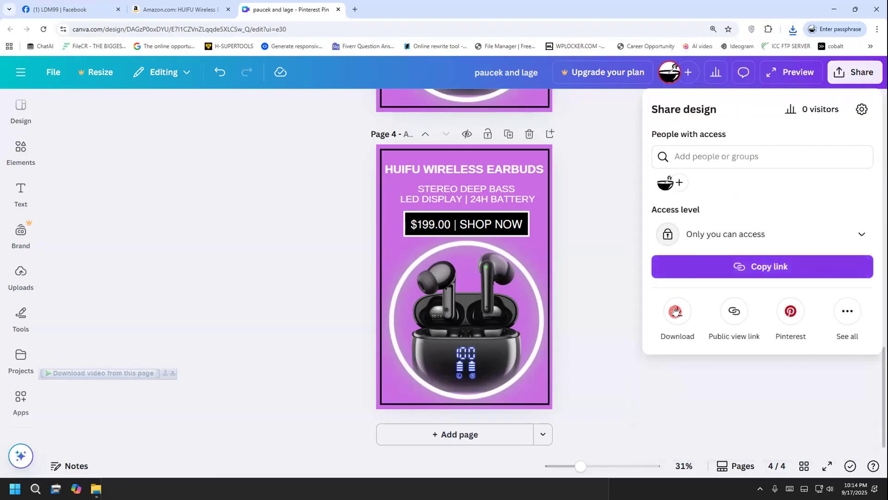
click(676, 314)
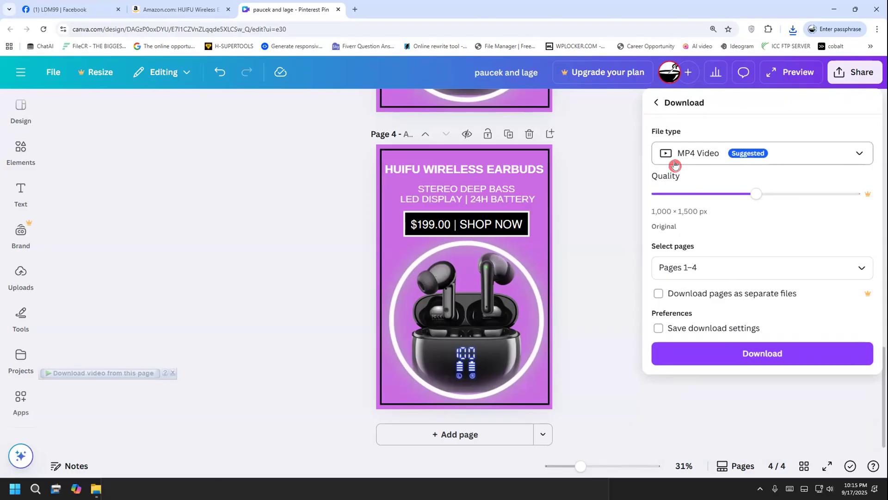
click(685, 271)
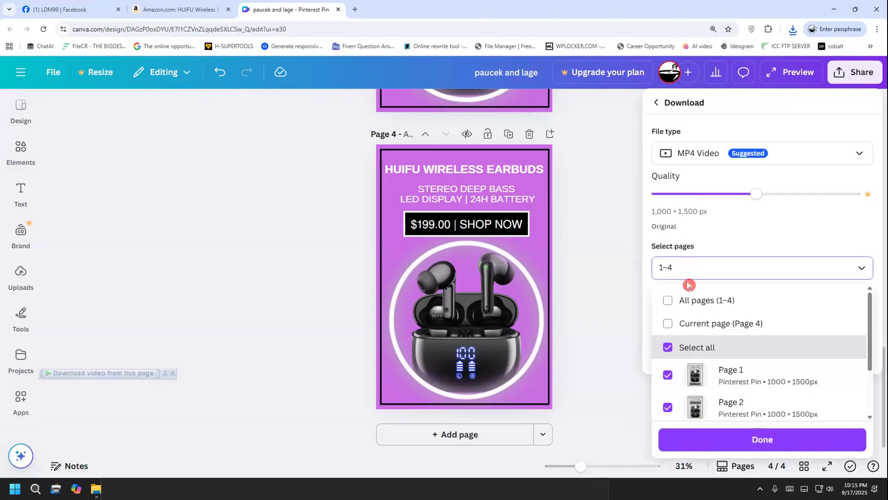
click(667, 347)
scroll(669, 345, down, 1)
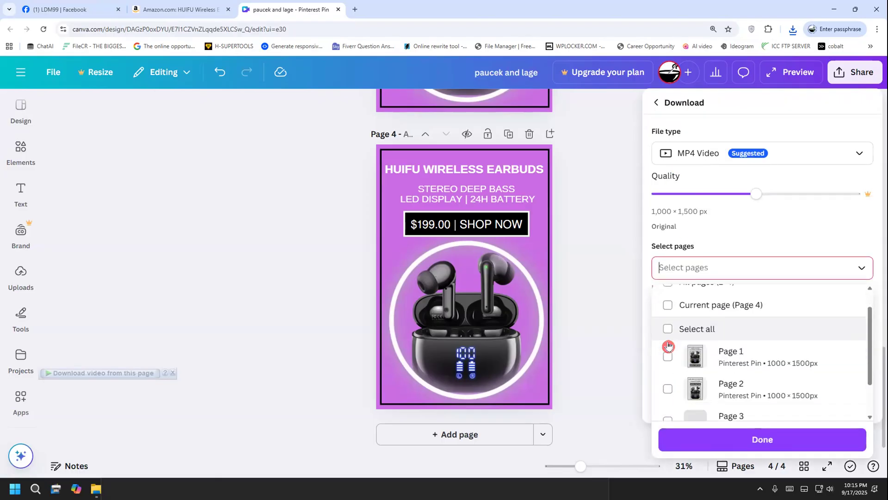
scroll(667, 351, down, 2)
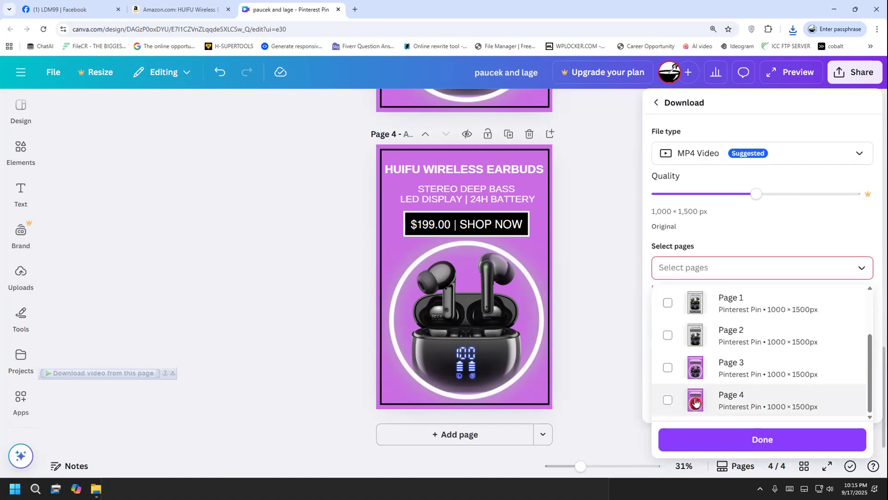
click(754, 400)
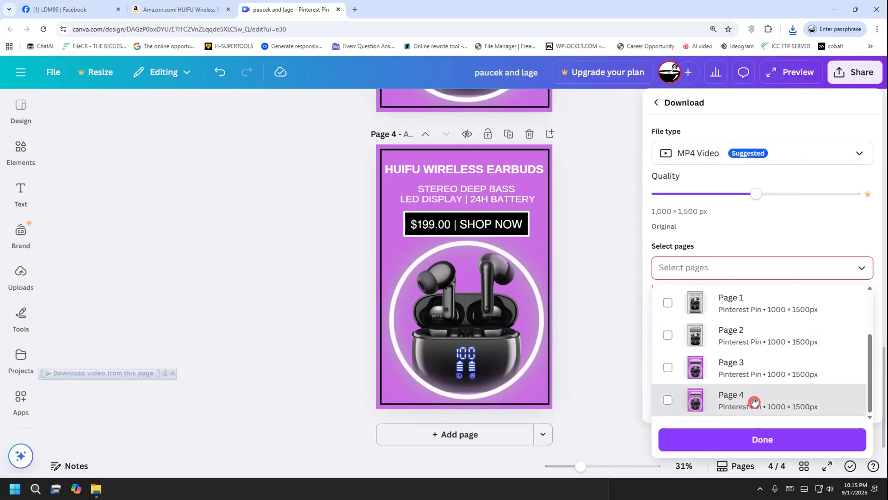
click(766, 443)
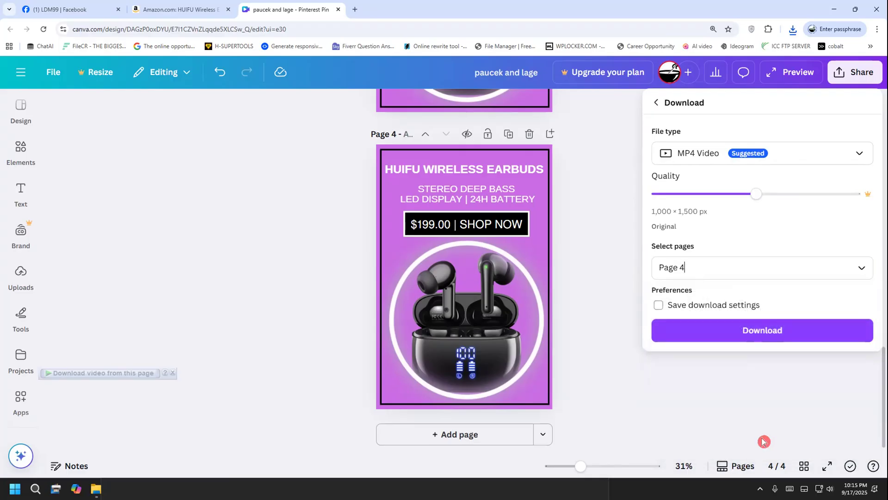
click(730, 332)
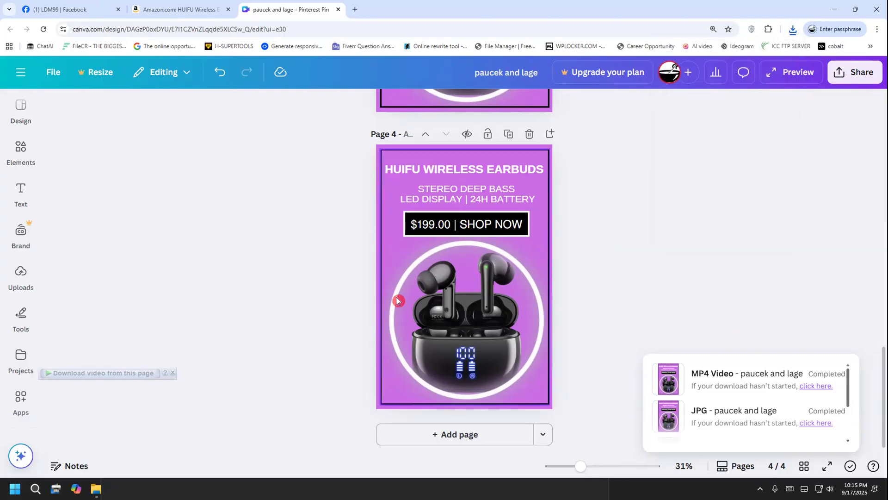
scroll(558, 268, up, 10)
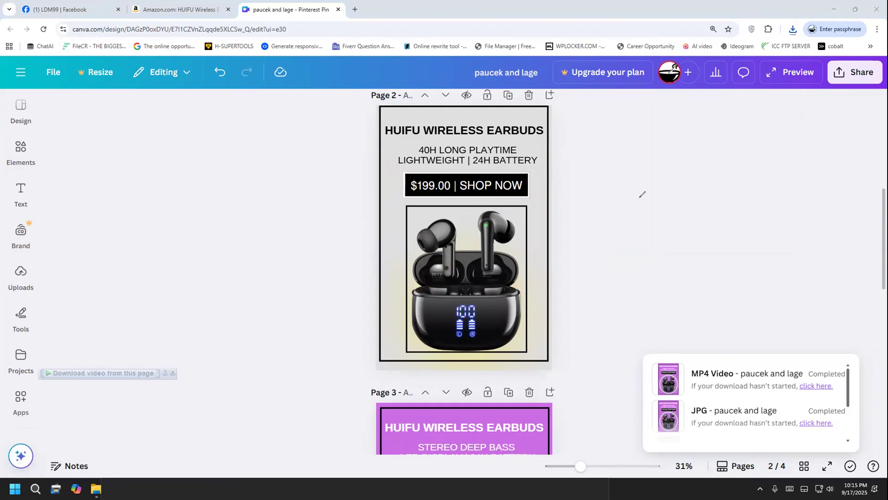
mouse_move(575, 205)
mouse_down()
mouse_move(572, 193)
mouse_move(558, 242)
mouse_move(595, 207)
mouse_move(600, 219)
mouse_up()
mouse_move(606, 216)
mouse_down()
mouse_move(626, 197)
mouse_move(629, 220)
mouse_up()
drag(582, 276, 579, 292)
mouse_move(593, 258)
mouse_down()
mouse_move(608, 288)
mouse_move(593, 326)
mouse_up()
mouse_move(622, 294)
mouse_down()
mouse_move(650, 266)
mouse_move(652, 293)
mouse_up()
mouse_move(684, 255)
mouse_down()
mouse_move(720, 216)
mouse_move(730, 274)
mouse_up()
mouse_move(709, 252)
mouse_down()
mouse_move(728, 245)
mouse_move(739, 264)
mouse_up()
drag(728, 204, 736, 202)
mouse_move(750, 212)
mouse_down()
mouse_move(766, 261)
mouse_move(751, 203)
mouse_move(778, 201)
mouse_move(755, 227)
mouse_up()
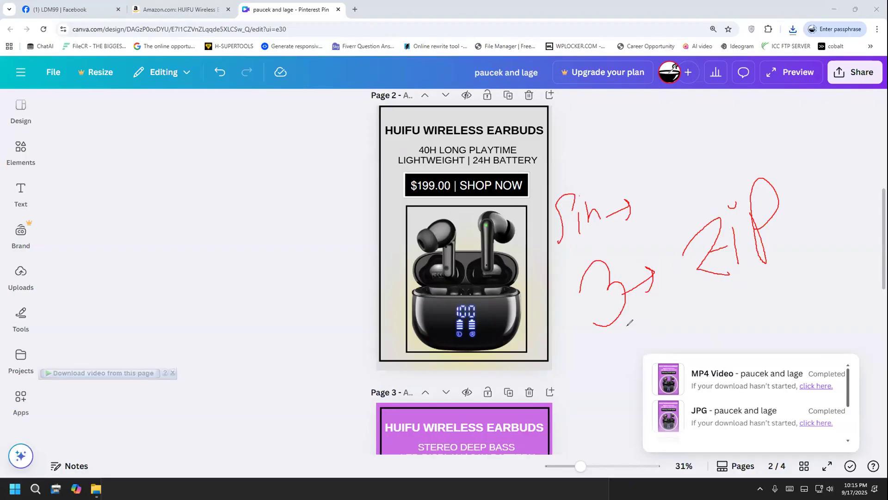
mouse_move(616, 329)
mouse_down()
mouse_move(800, 192)
mouse_move(761, 146)
mouse_move(622, 197)
mouse_move(548, 275)
mouse_move(575, 327)
mouse_move(699, 346)
mouse_up()
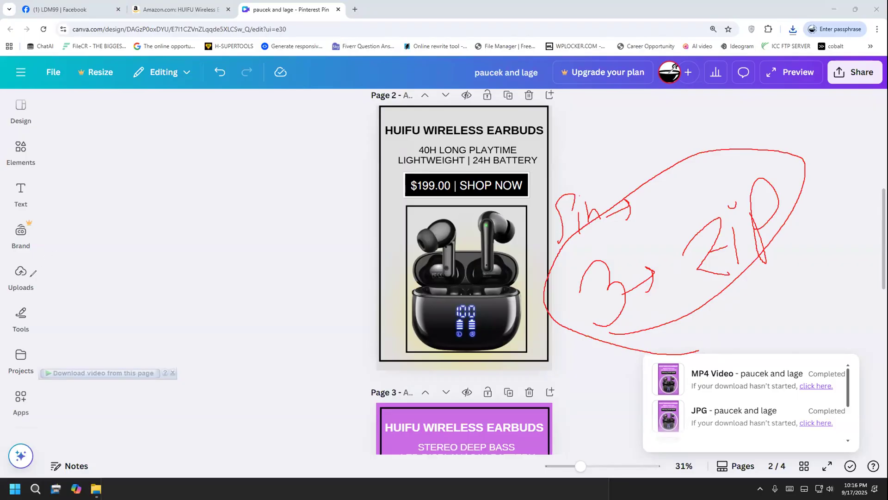
click(44, 301)
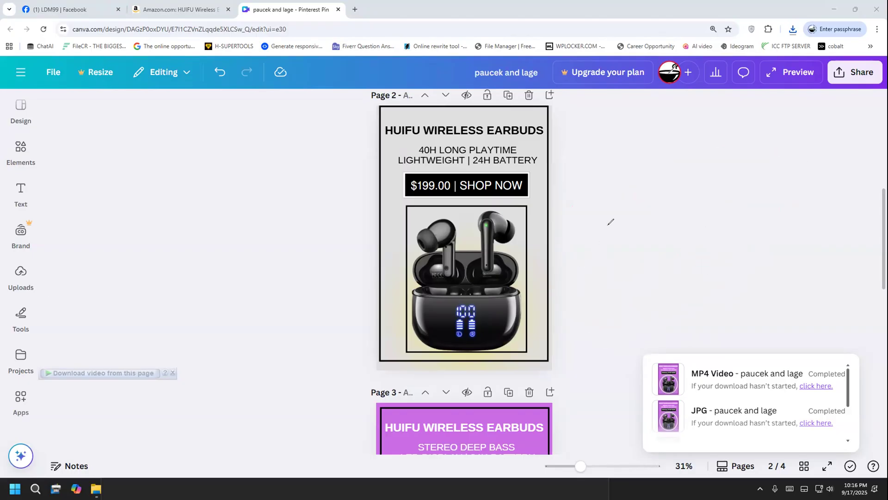
mouse_move(608, 227)
mouse_down()
mouse_move(631, 264)
mouse_move(661, 247)
mouse_move(671, 267)
mouse_up()
mouse_move(659, 222)
mouse_down()
mouse_move(683, 260)
mouse_move(706, 250)
mouse_up()
drag(603, 346, 750, 255)
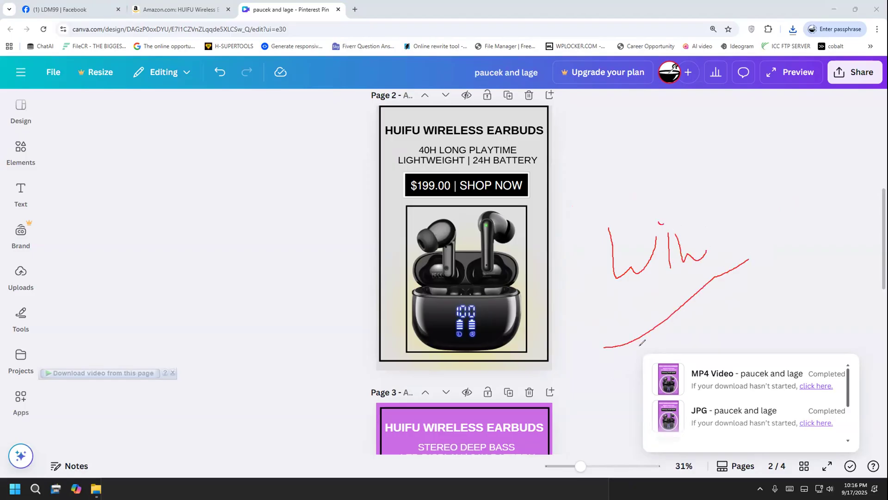
click(37, 298)
click(37, 298)
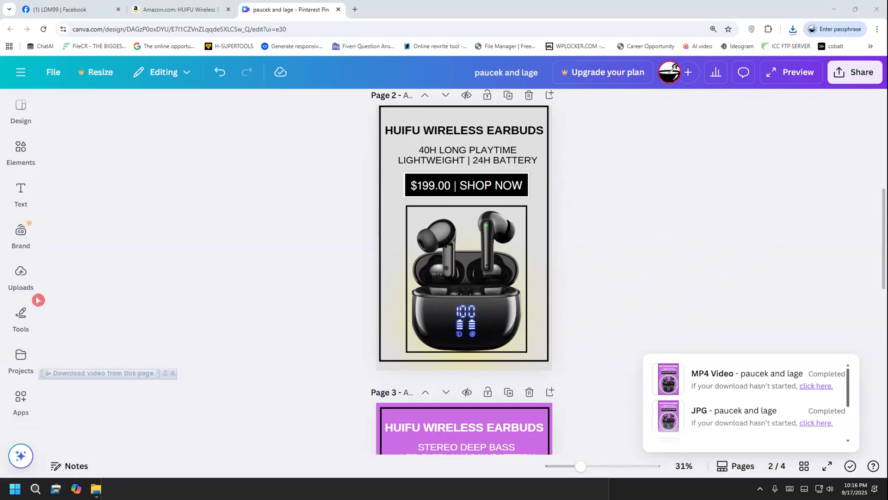
Dismiss the video download overlay and the list of completed downloads
click(173, 373)
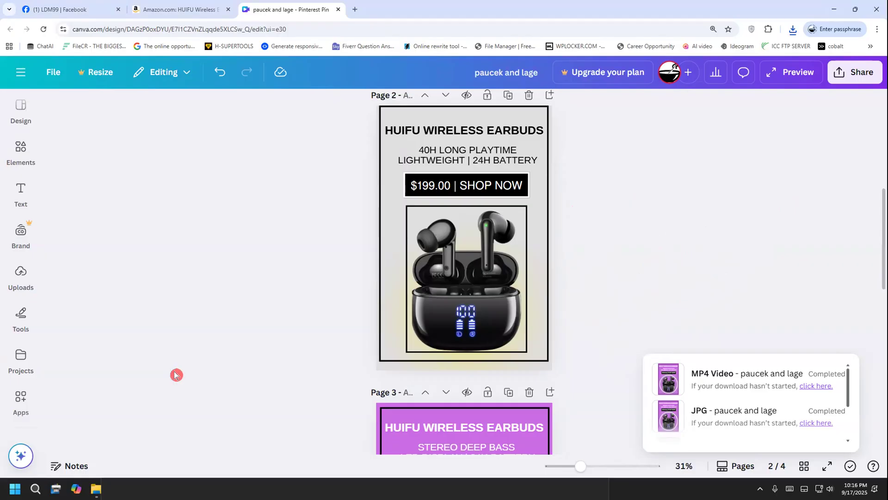
click(628, 222)
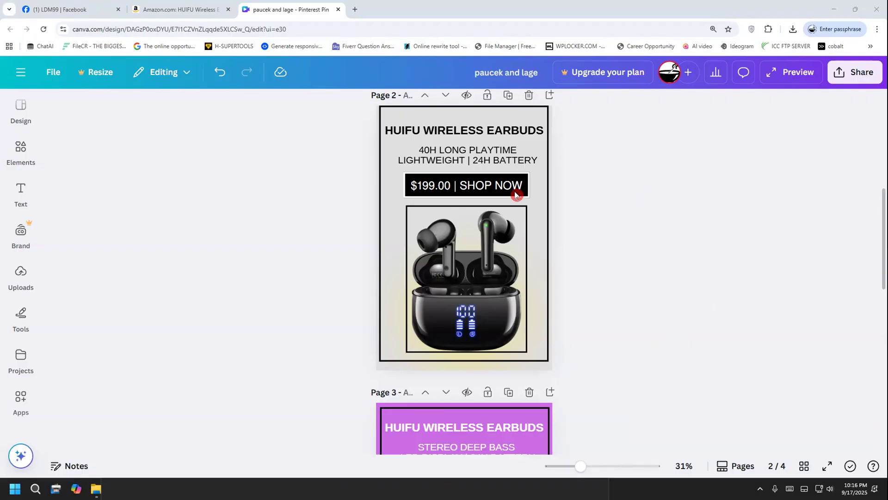
Switch to the Steps notes in Notepad and delete the text "Stereo Deep Bass | LED Display | 24h battery"
key(alt+Tab)
drag(294, 452, 109, 403)
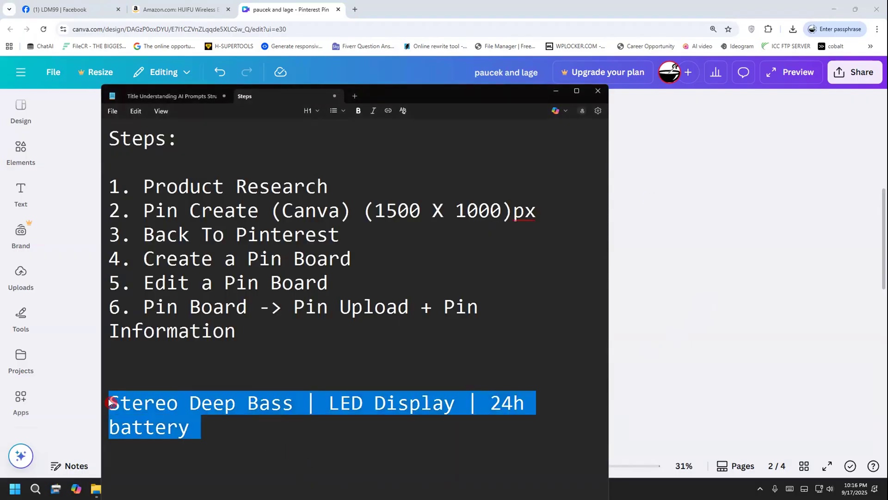
key(BackSpace)
drag(144, 233, 363, 233)
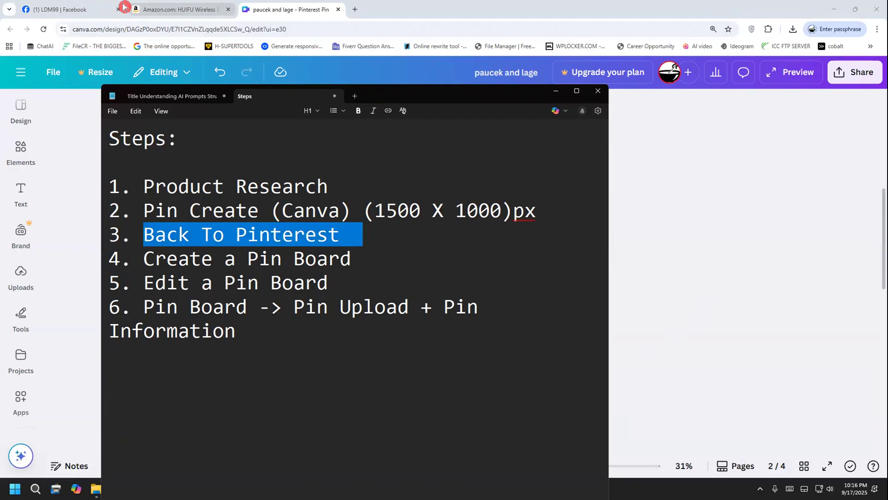
Load pinterest.com in the browser tab showing Facebook and open the Created section of the account's profile
click(87, 5)
click(111, 29)
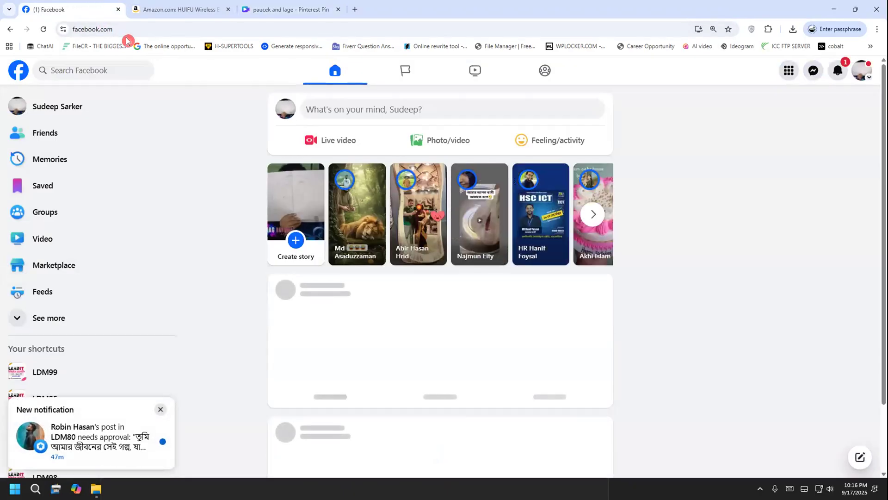
text(pinterest.com)
key(Return)
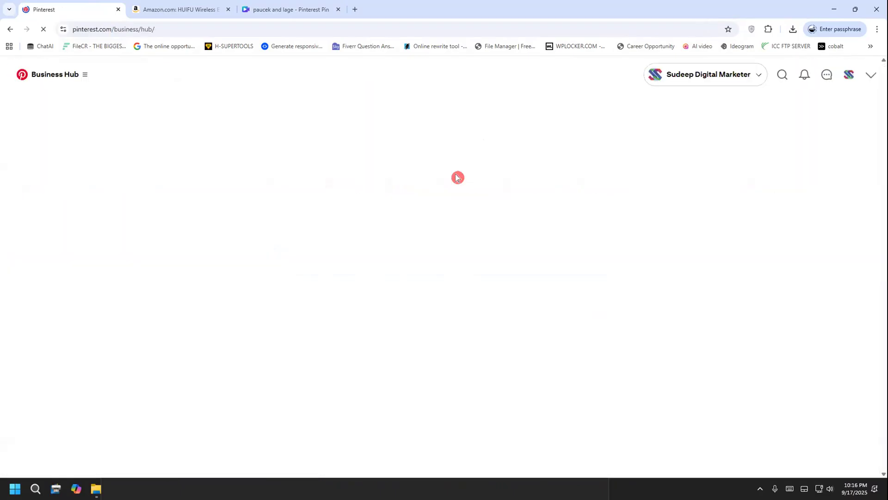
click(843, 77)
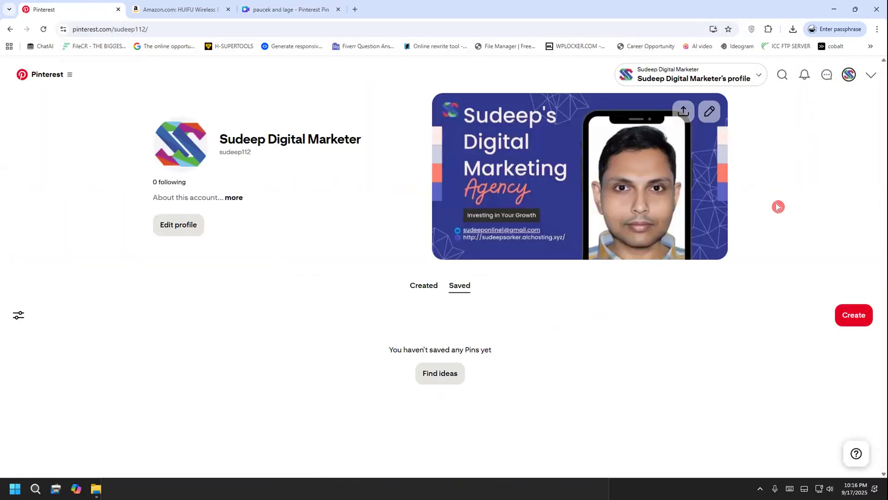
click(421, 286)
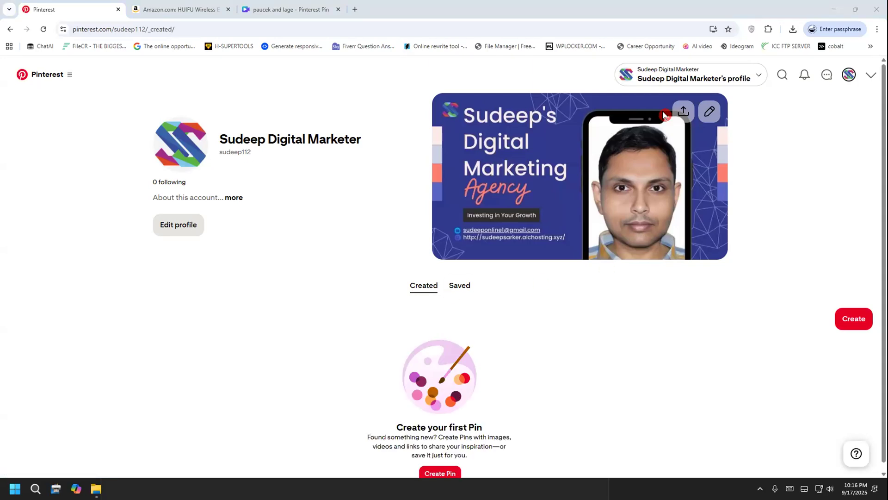
Review the "Create a Pin Board" step in the Notepad notes, moving the notes window aside
key(alt+Tab)
drag(155, 256, 356, 251)
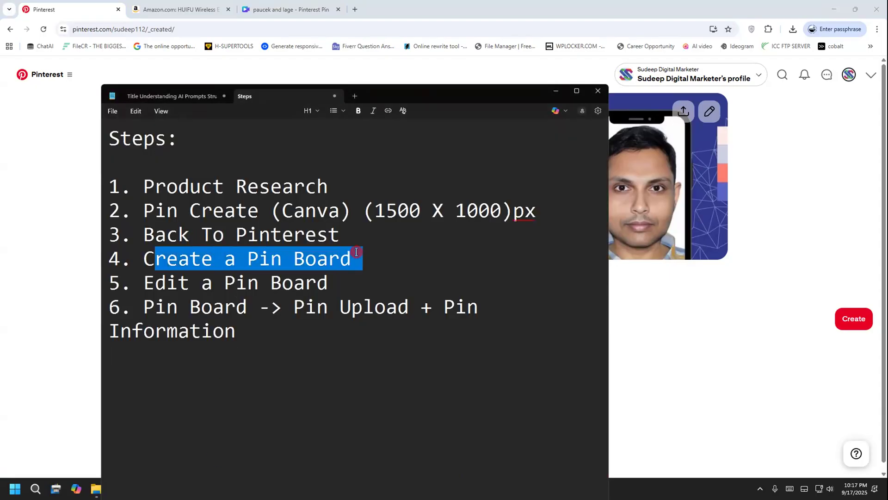
click(356, 251)
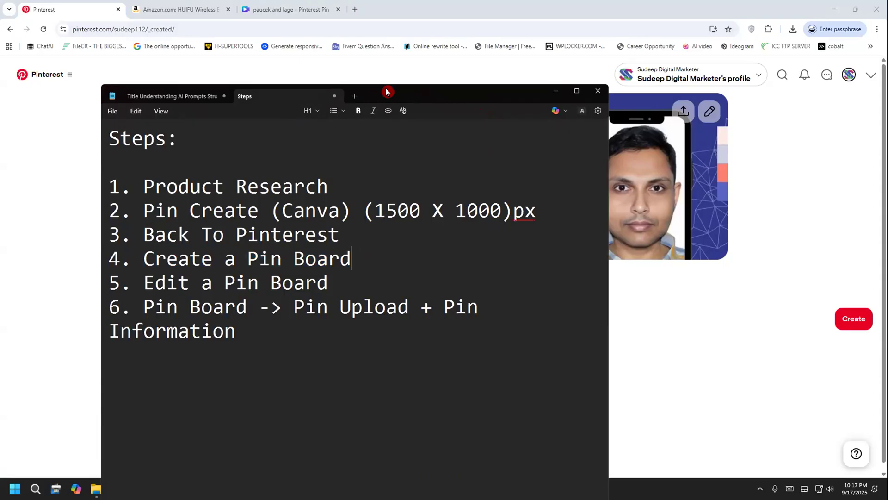
drag(387, 92, 365, 92)
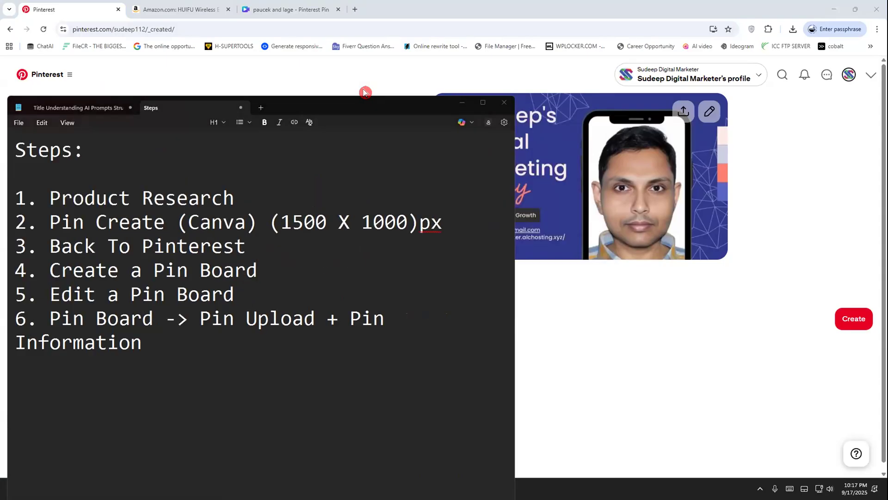
mouse_move(157, 269)
mouse_down()
mouse_move(221, 288)
mouse_move(288, 276)
mouse_move(287, 249)
mouse_move(139, 255)
mouse_move(131, 272)
mouse_up()
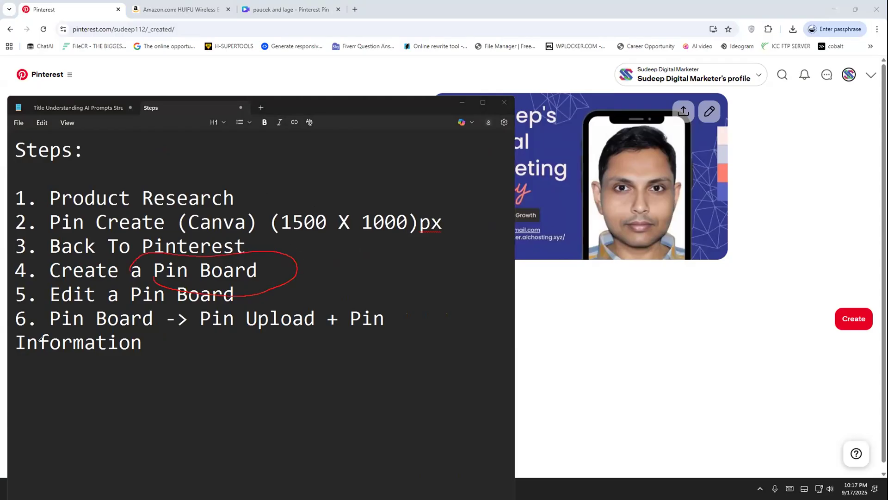
key(Escape)
click(409, 379)
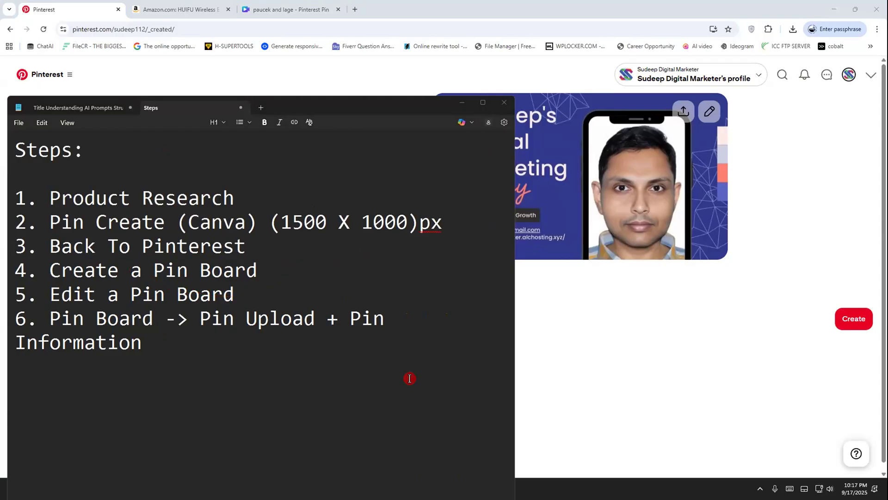
Return to the Pinterest profile in the browser and show its Saved section
click(628, 383)
scroll(492, 323, down, 1)
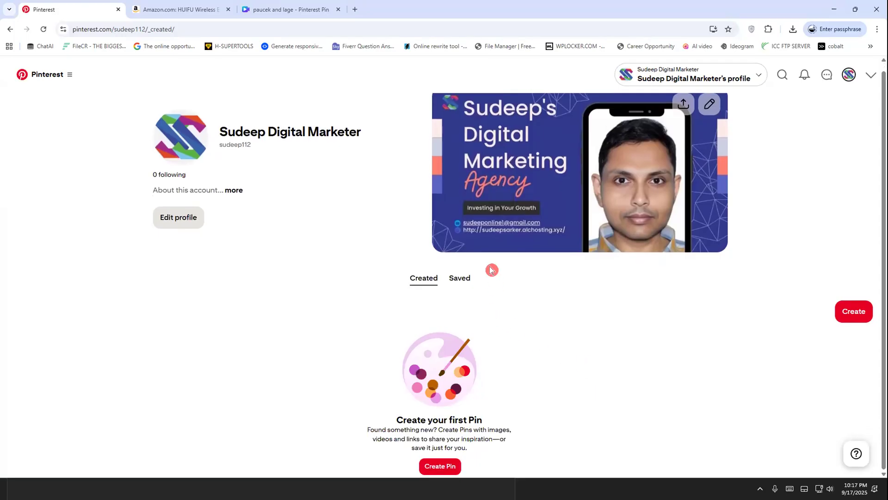
click(454, 277)
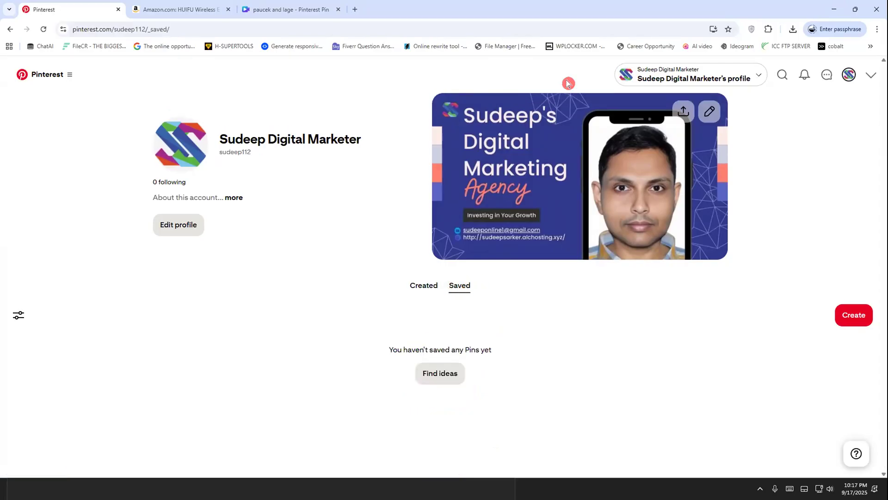
mouse_move(828, 294)
mouse_down()
mouse_move(857, 284)
mouse_move(886, 301)
mouse_move(885, 330)
mouse_move(832, 339)
mouse_move(826, 313)
mouse_move(846, 284)
mouse_move(885, 299)
mouse_move(885, 329)
mouse_move(844, 338)
mouse_move(836, 298)
mouse_move(883, 294)
mouse_up()
mouse_move(876, 342)
mouse_down()
mouse_move(831, 319)
mouse_move(877, 296)
mouse_move(833, 333)
mouse_move(852, 335)
mouse_move(879, 294)
mouse_move(825, 330)
mouse_up()
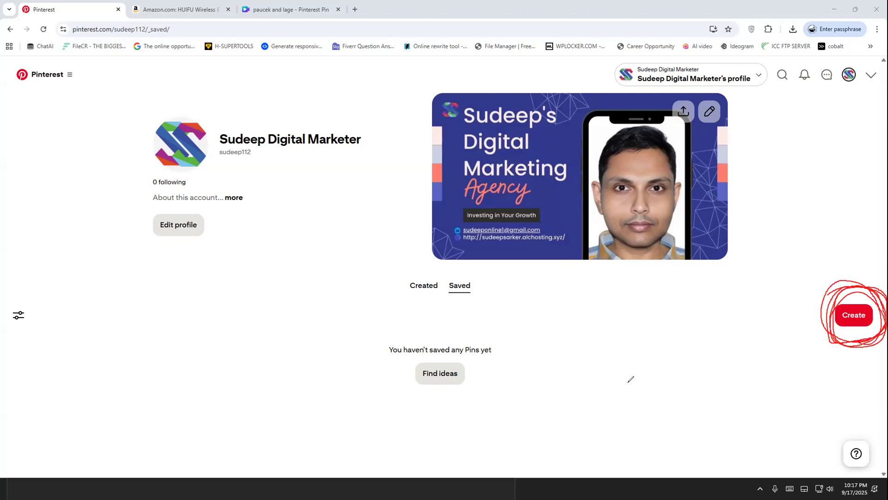
click(42, 300)
mouse_move(428, 278)
mouse_down()
mouse_move(489, 292)
mouse_move(434, 272)
mouse_up()
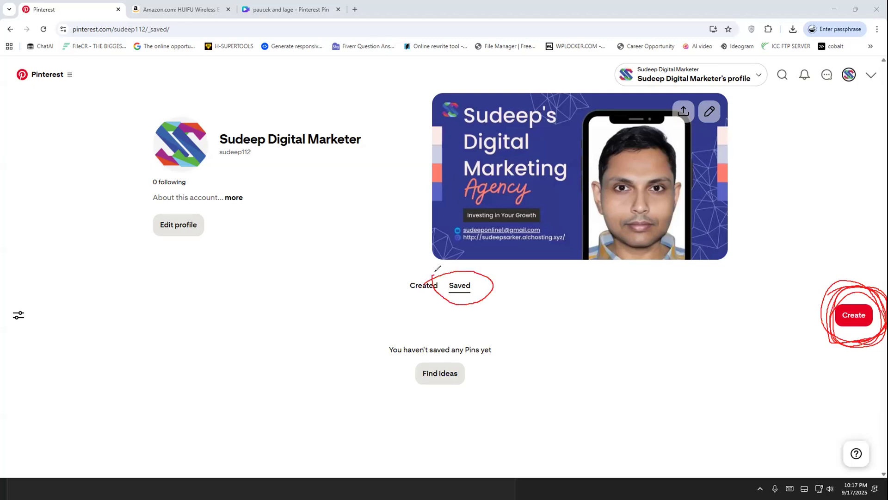
drag(498, 290, 833, 314)
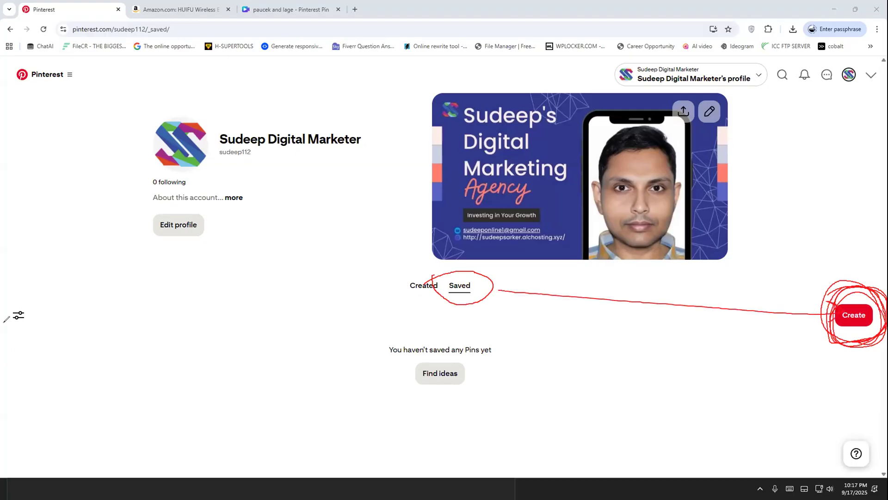
click(851, 313)
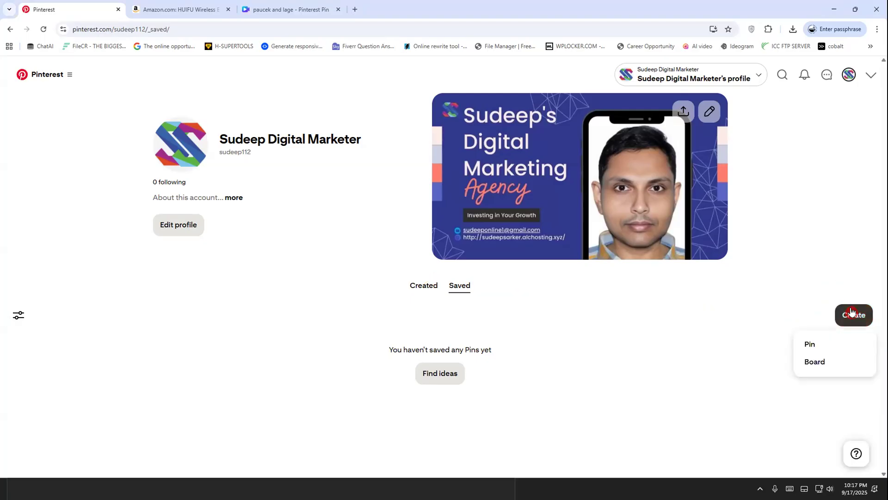
click(825, 364)
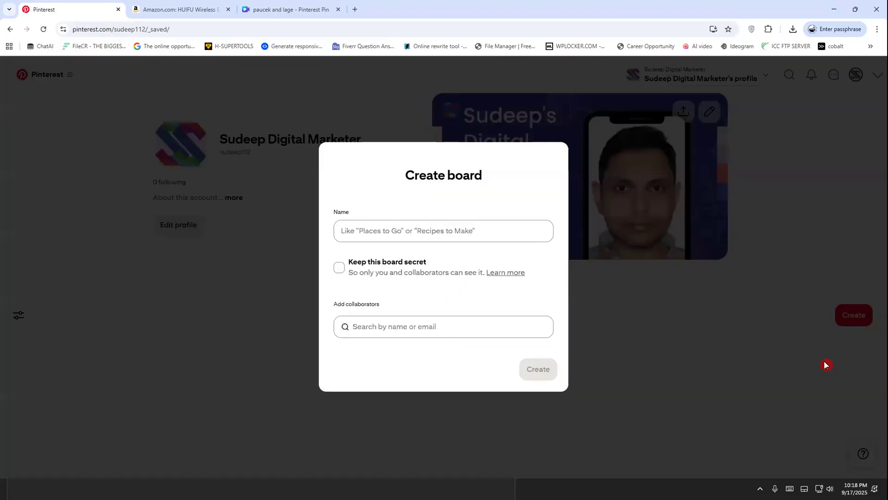
click(390, 220)
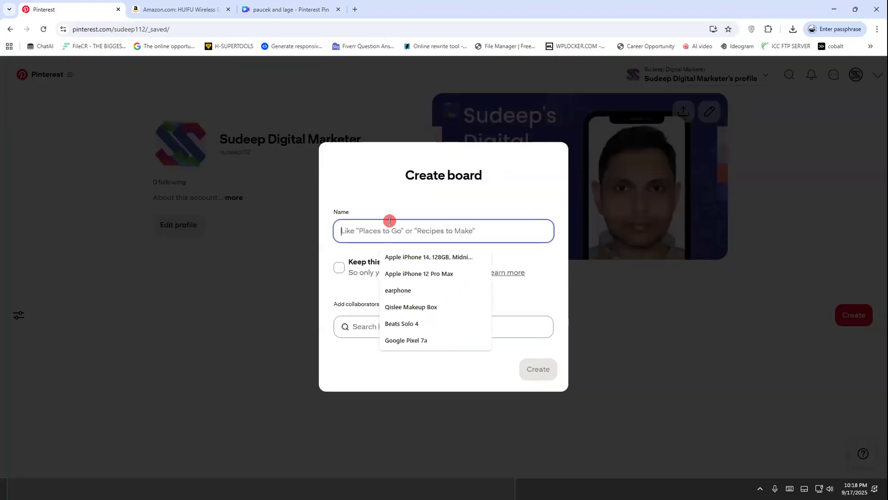
click(190, 8)
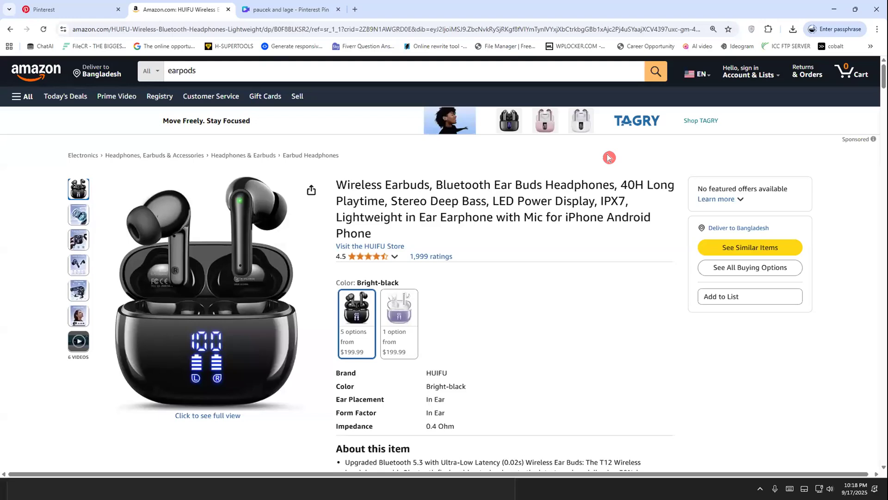
click(63, 9)
click(207, 208)
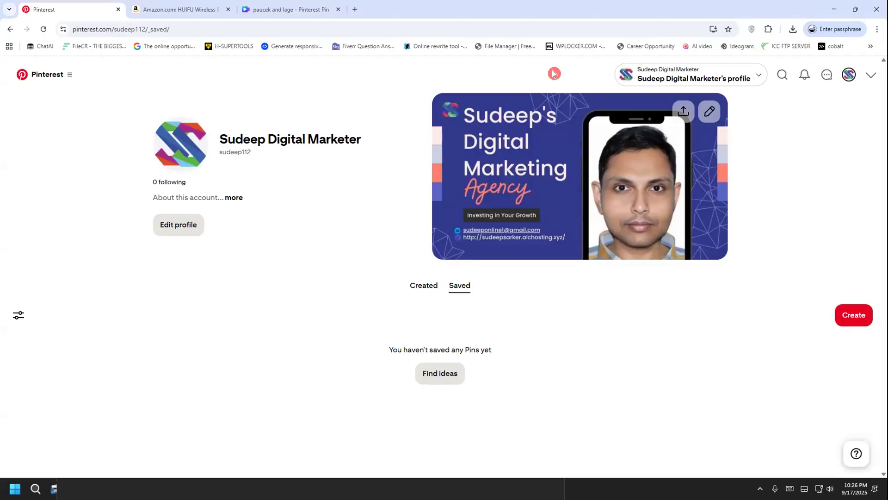
Open the form for creating a new board from the profile's Saved section
click(853, 315)
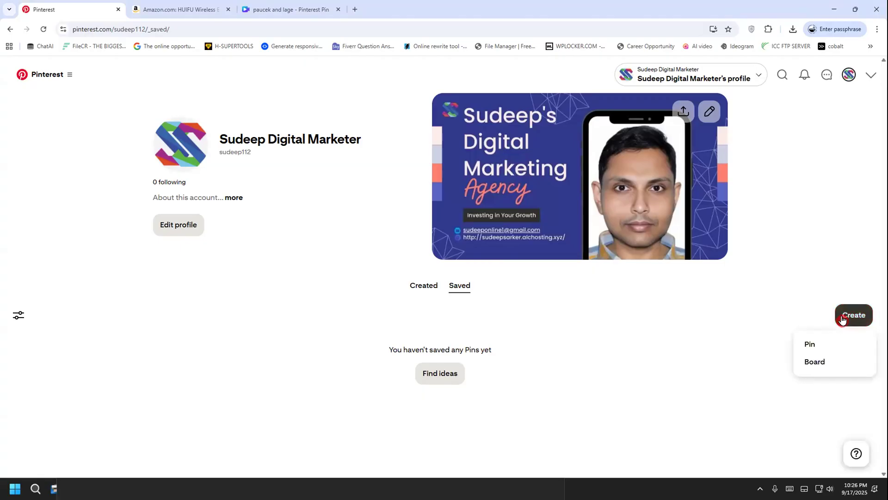
click(846, 314)
click(846, 314)
click(824, 362)
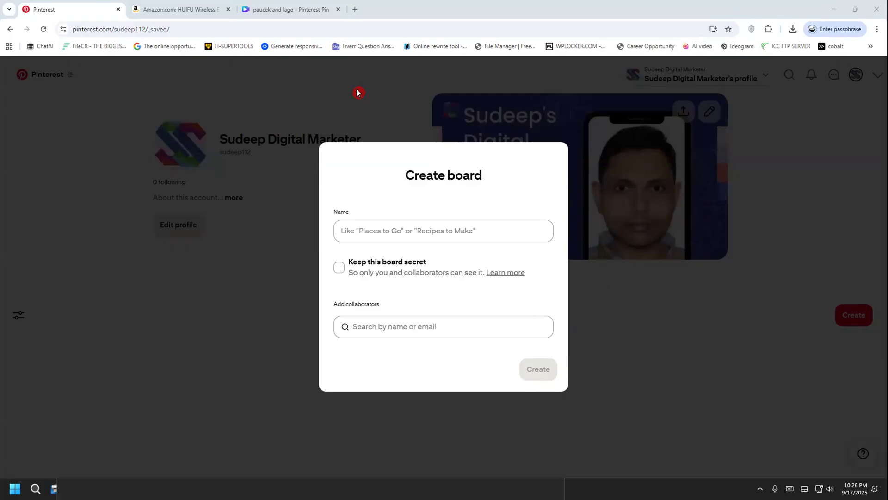
Check the Amazon earbuds product page and the "Create a Pin Board" step in the Notepad notes
key(ctrl+Tab)
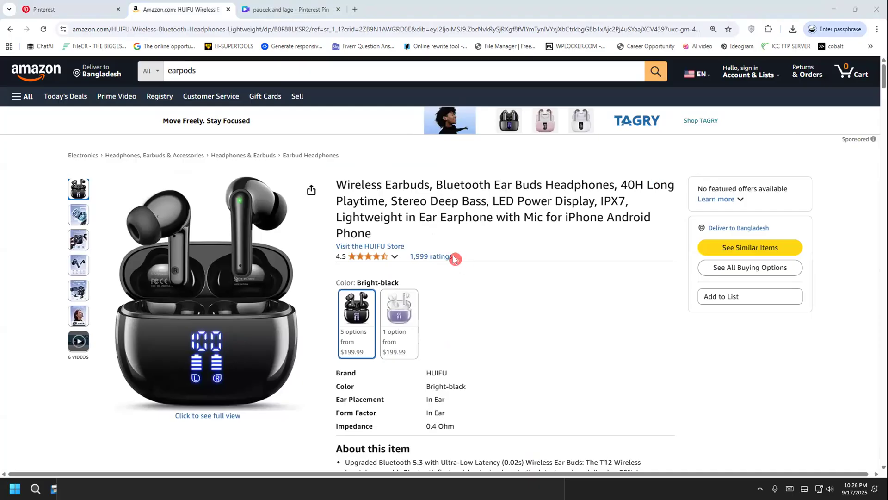
key(alt+Tab)
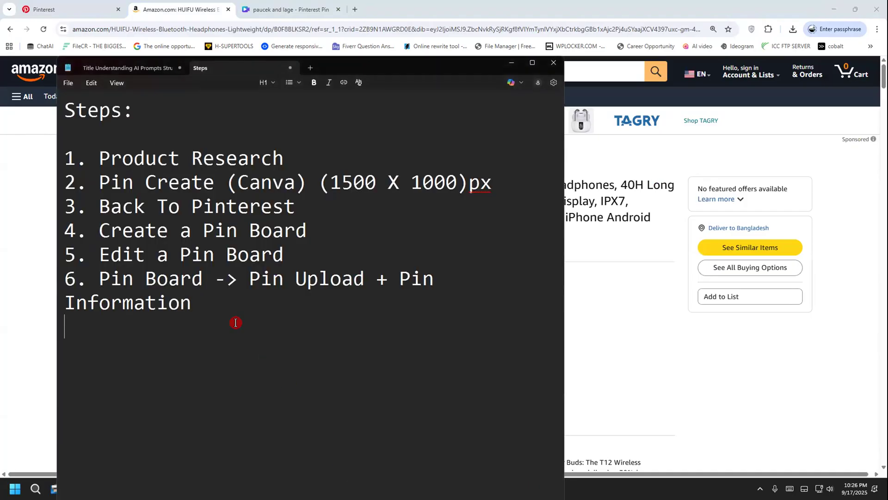
drag(226, 230, 326, 235)
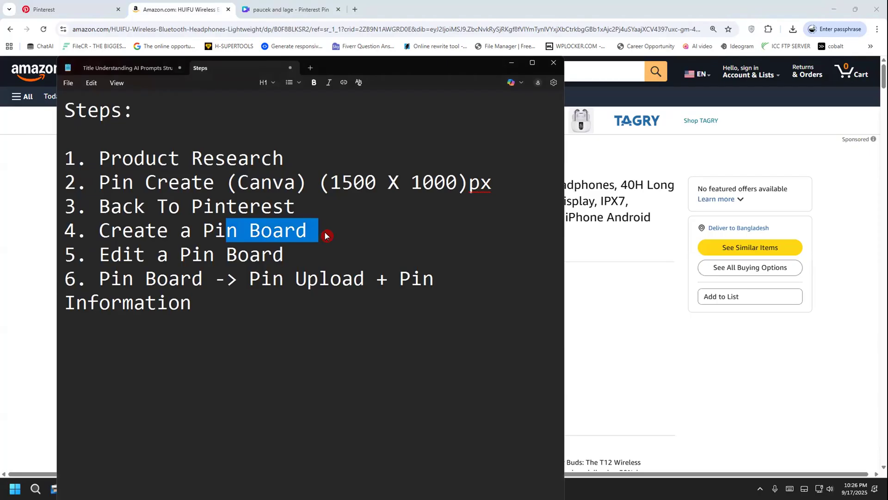
click(306, 230)
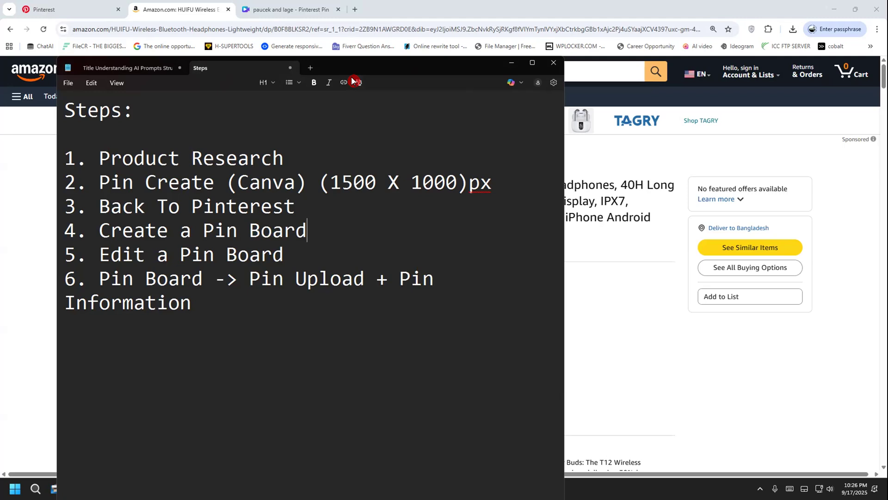
Open ChatGPT in a new browser tab
mouse_move(174, 374)
mouse_down()
mouse_move(118, 411)
mouse_move(179, 430)
mouse_up()
mouse_move(187, 348)
mouse_down()
mouse_move(200, 418)
mouse_move(247, 416)
mouse_move(305, 383)
mouse_move(335, 393)
mouse_move(349, 417)
mouse_move(414, 407)
mouse_move(406, 373)
mouse_move(450, 431)
mouse_move(266, 324)
mouse_move(319, 473)
mouse_up()
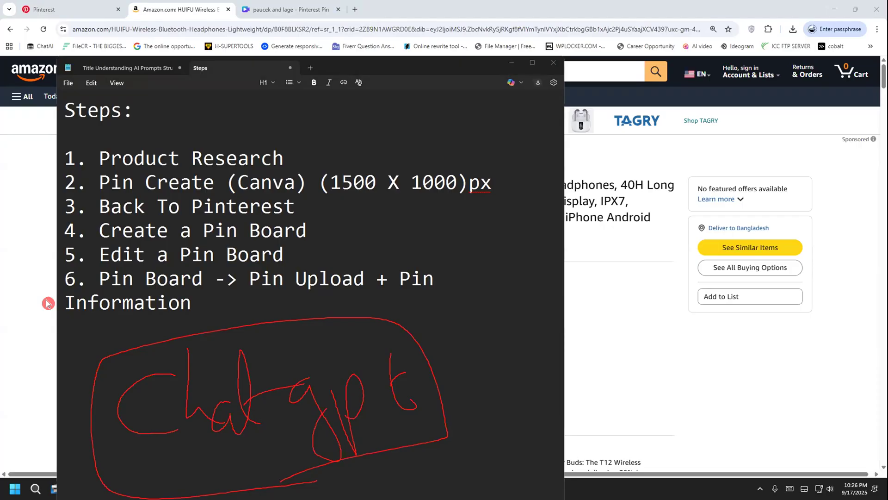
click(355, 9)
text(c)
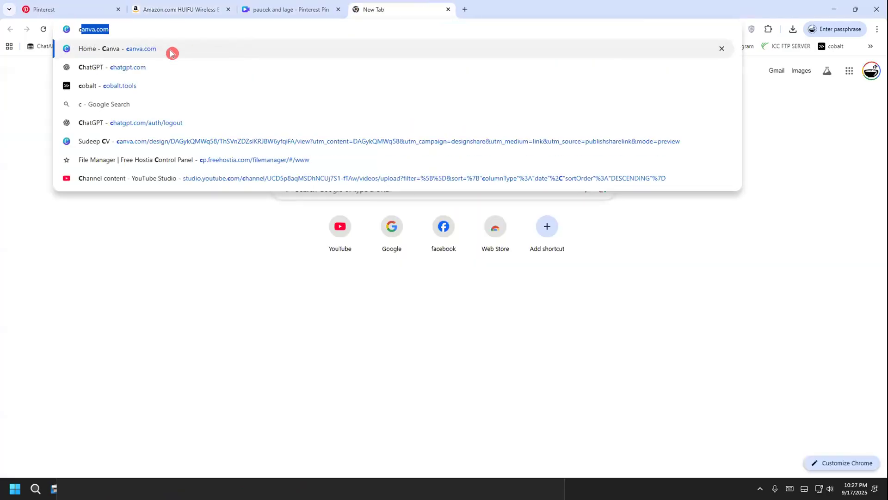
click(143, 69)
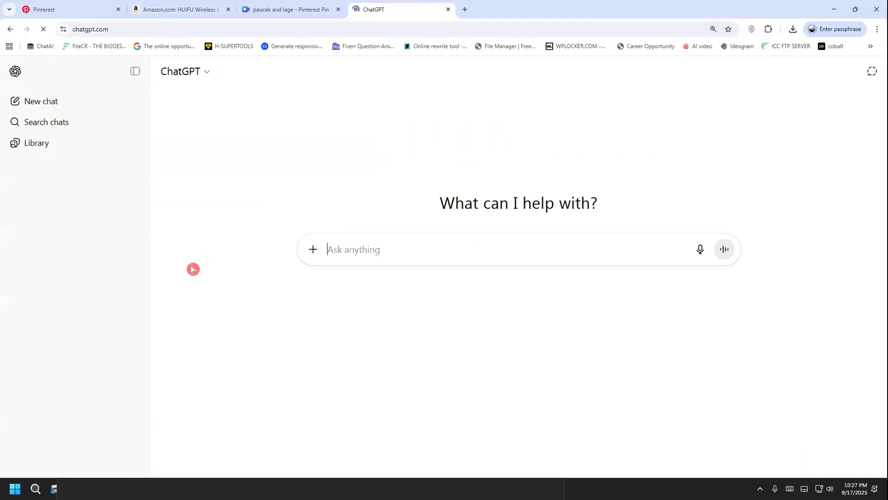
Copy the full wireless earbuds product title from the Amazon product page
click(253, 6)
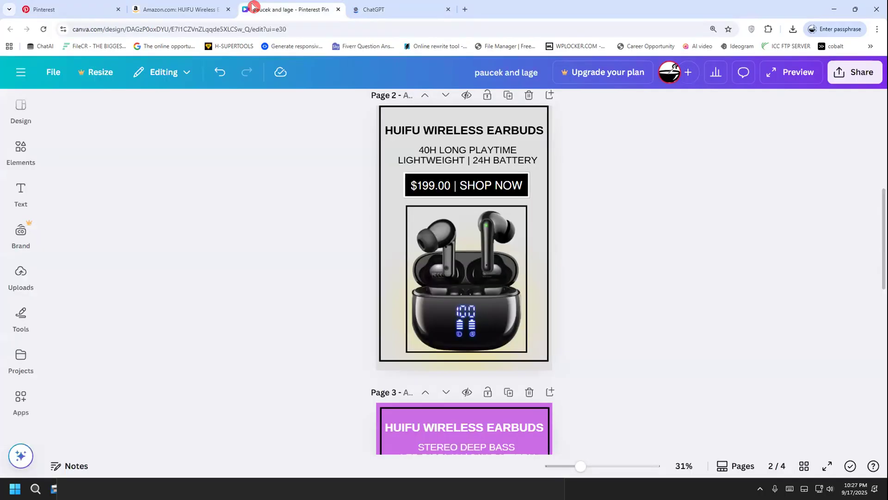
click(186, 11)
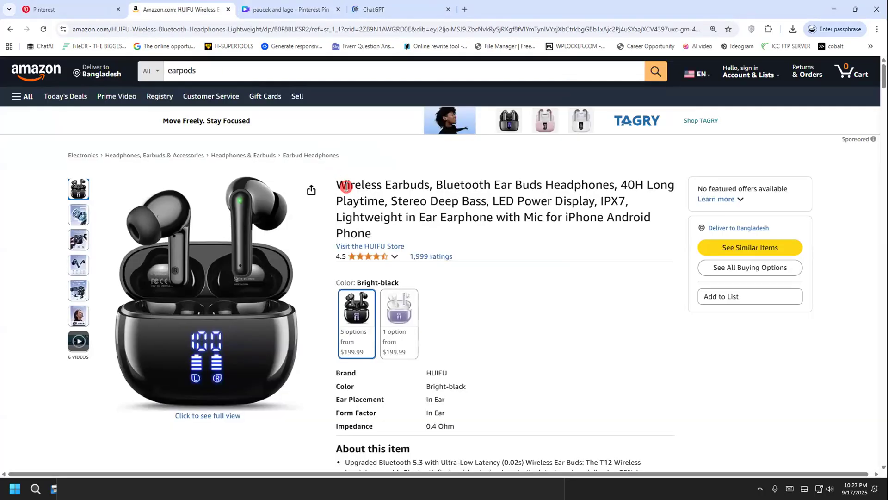
drag(334, 177, 402, 234)
right_click(368, 195)
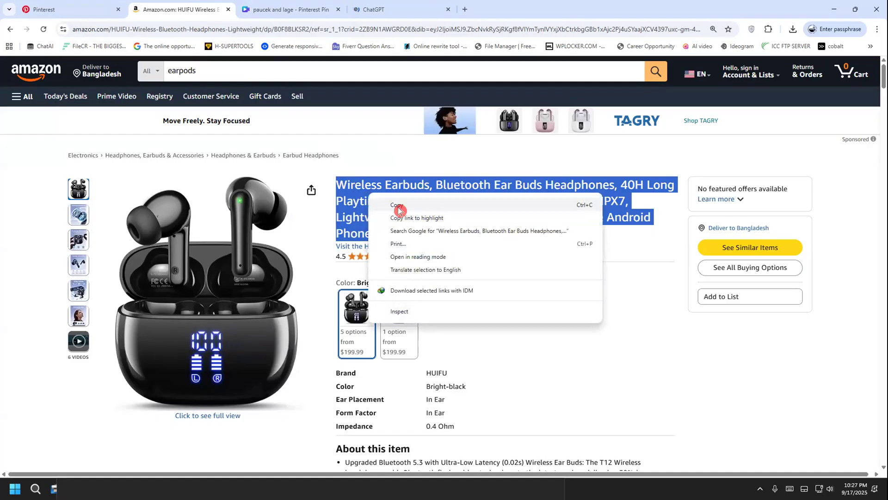
click(400, 210)
Start a ChatGPT prompt with "Product name:" followed by the copied Amazon title, leaving blank lines below it
click(368, 9)
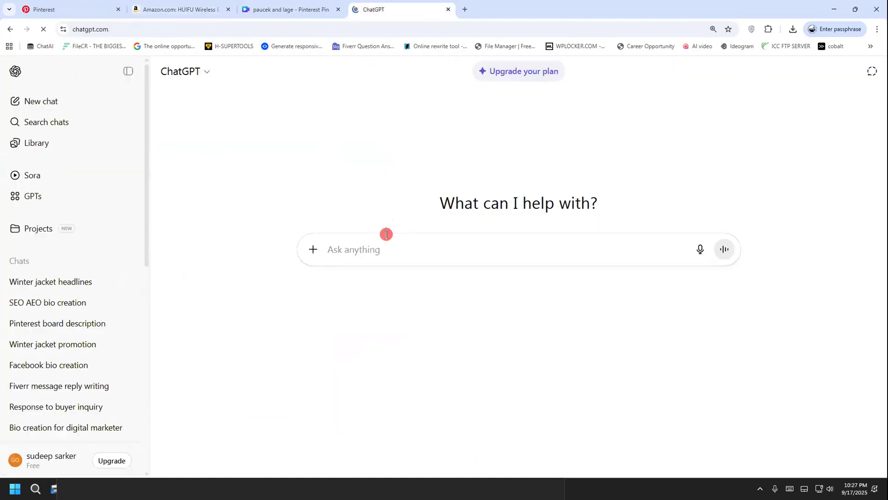
text(Product name:)
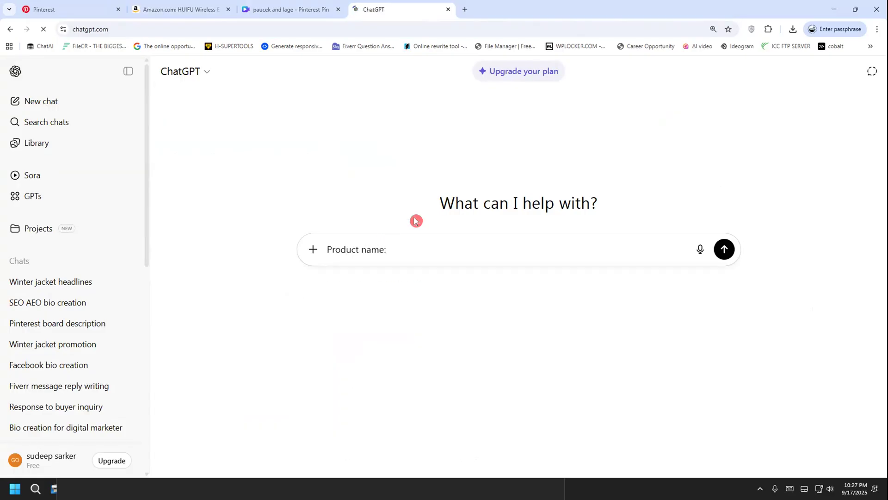
key(shift+Return)
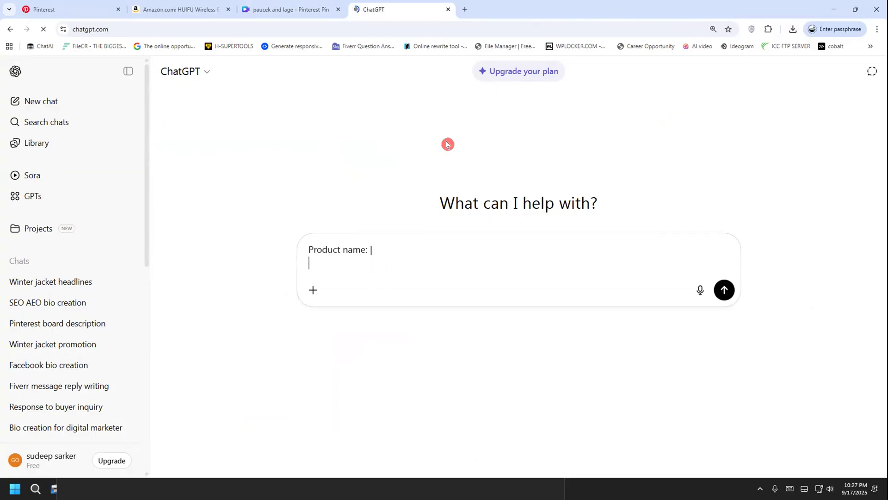
key(BackSpace)
key(ctrl+v)
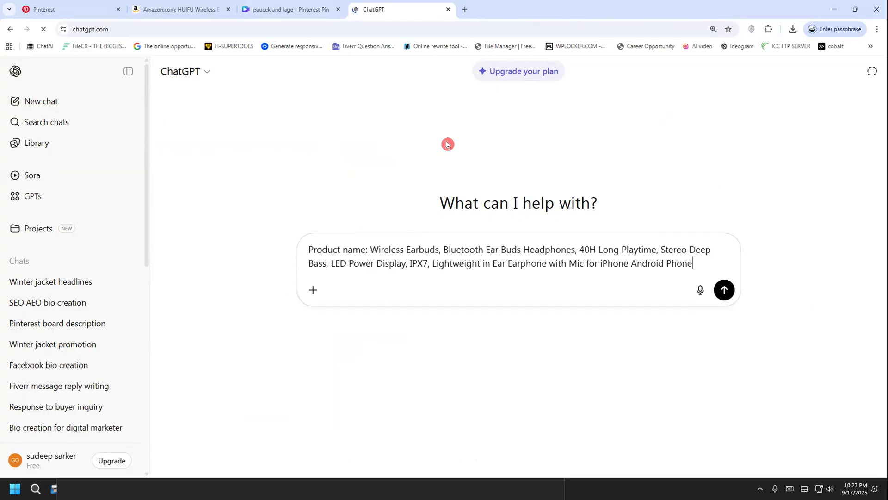
key(shift+Return)
key(shift+Return)
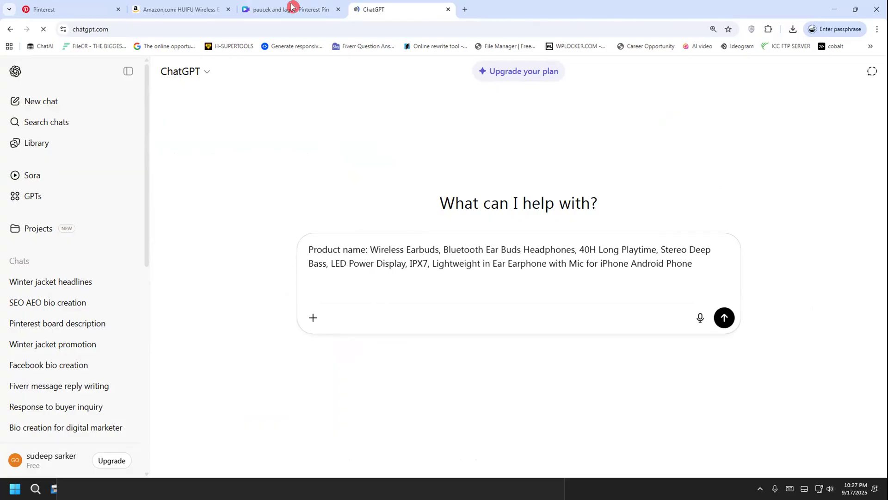
Copy the whole "About this item" section, including all its bullet points, from the Amazon earbuds page
click(210, 10)
scroll(344, 274, down, 2)
drag(333, 234, 618, 247)
scroll(433, 363, down, 2)
scroll(431, 372, down, 2)
right_click(494, 173)
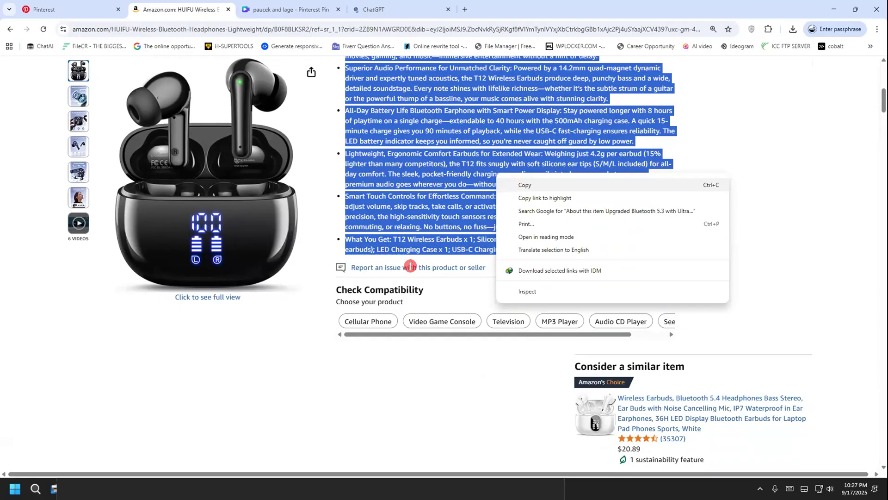
Add a "Description :" label to the ChatGPT prompt and paste the copied product details below it
click(389, 9)
text(Description :)
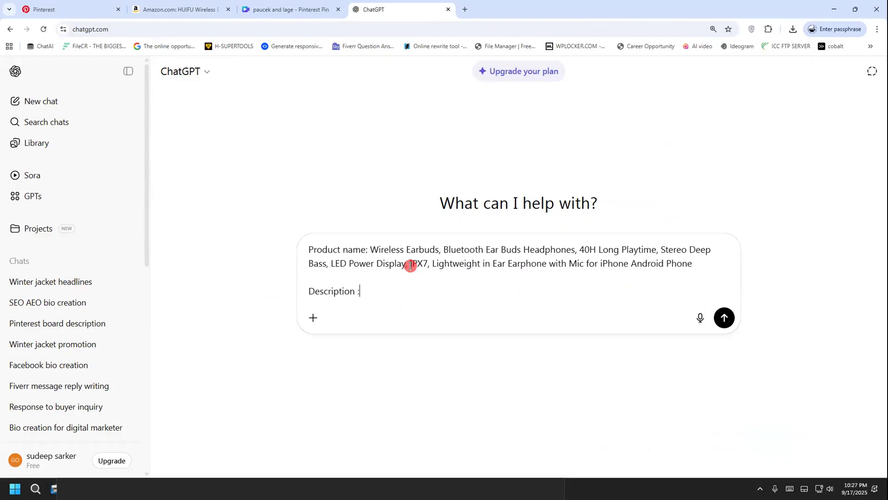
key(shift+Return)
key(shift+Return)
key(ctrl+v)
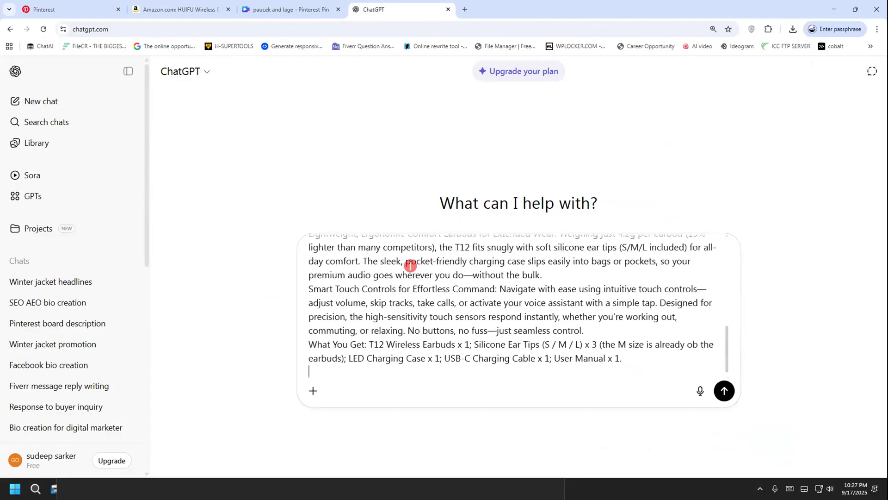
Glance further down the Amazon product page, and close the Canva pin design's browser tab
click(284, 8)
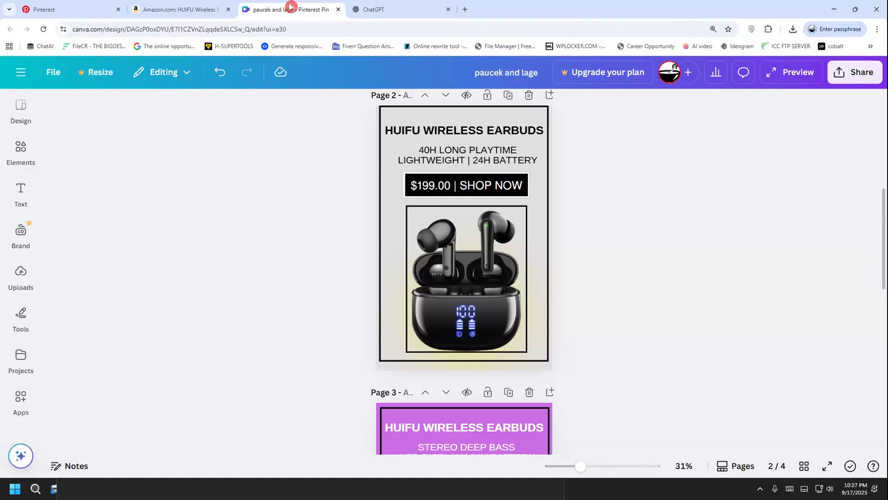
click(189, 7)
scroll(256, 302, down, 9)
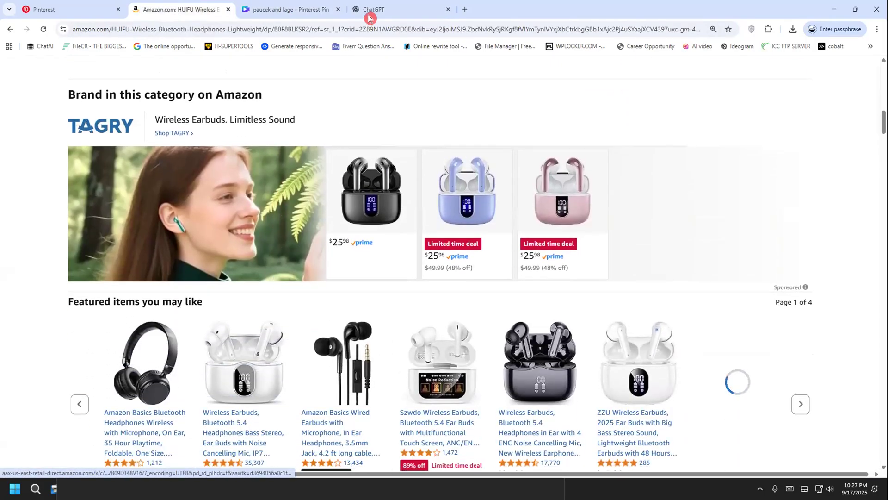
click(319, 6)
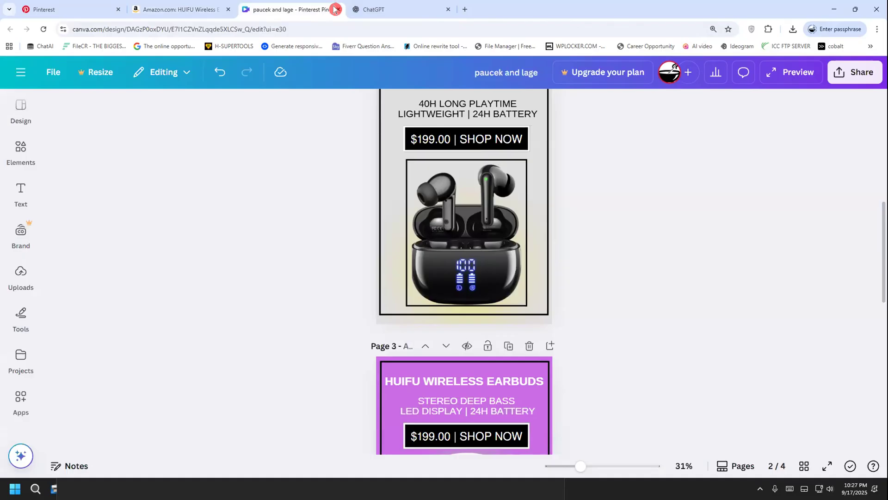
click(338, 9)
Copy the Amazon product information from "What's in the box" through the "Date First Available" row
click(230, 6)
scroll(70, 289, down, 15)
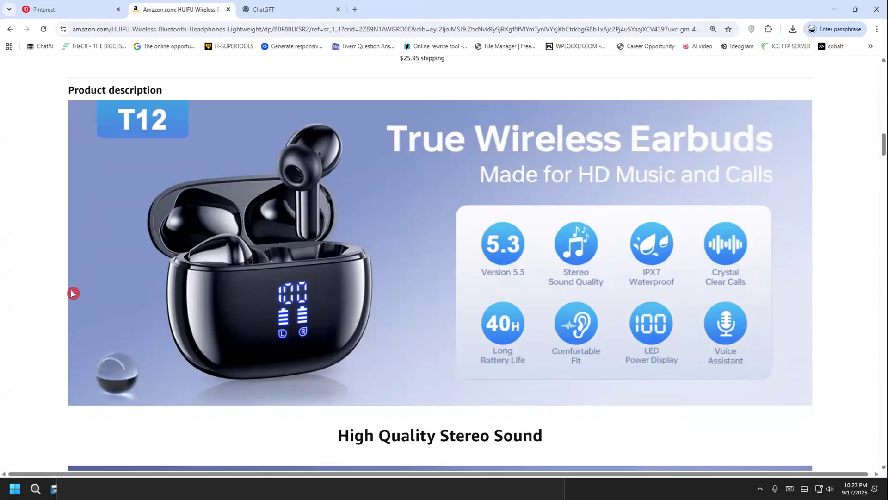
scroll(71, 294, down, 20)
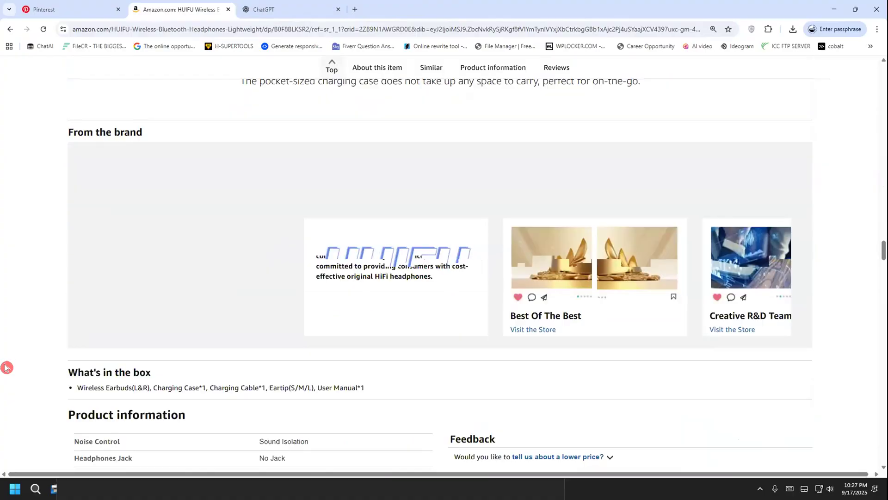
scroll(8, 364, up, 1)
scroll(7, 364, down, 5)
drag(46, 182, 323, 355)
scroll(144, 348, down, 5)
scroll(161, 403, down, 5)
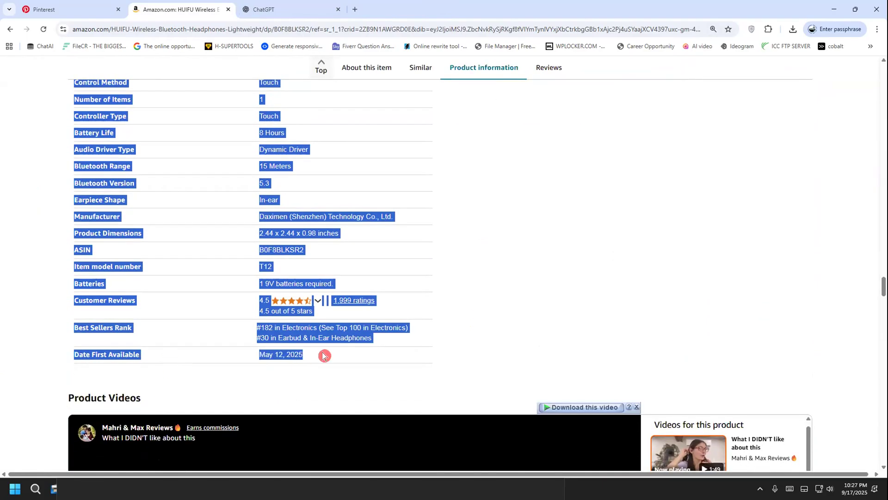
right_click(290, 202)
click(321, 208)
Paste the copied product information at the end of the ChatGPT prompt and leave blank lines after it
key(ctrl+Tab)
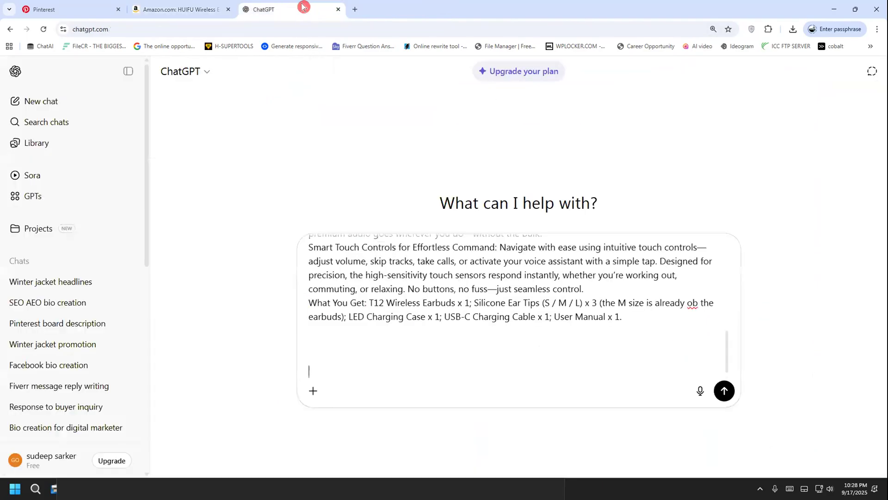
key(ctrl+v)
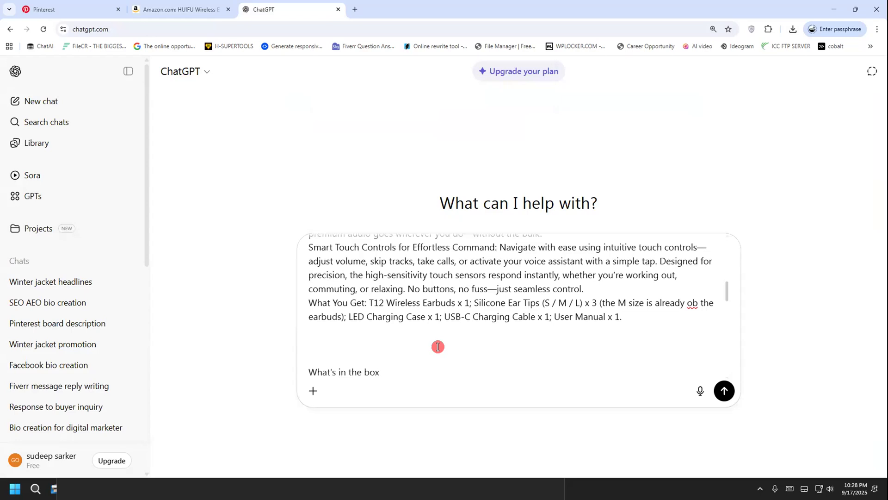
key(Return)
key(Return)
key(Return)
key(Return)
key(Return)
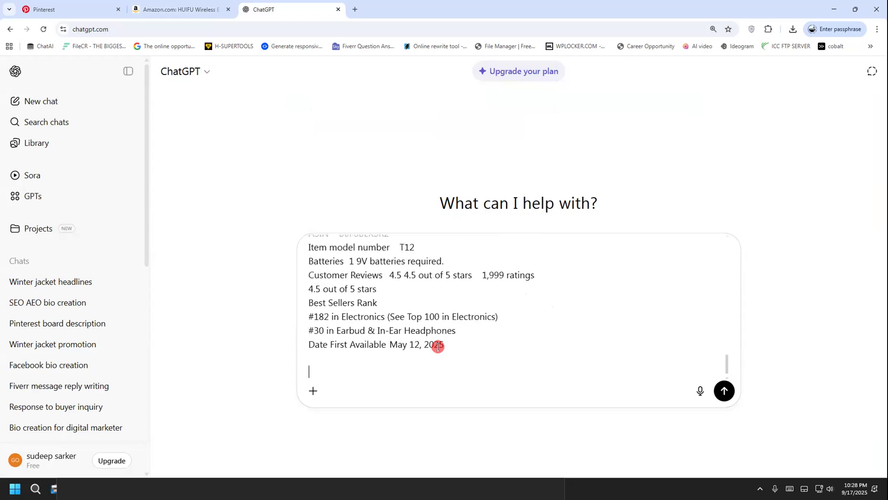
text(make me)
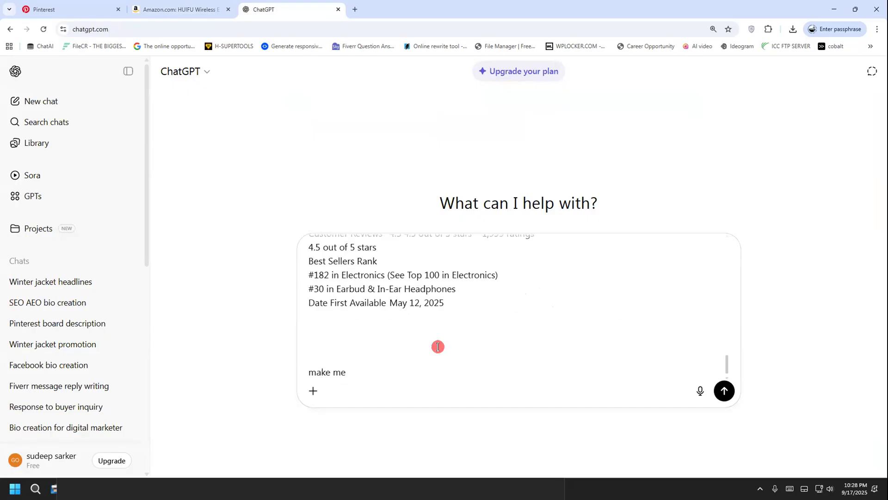
key(BackSpace)
key(BackSpace)
key(BackSpace)
key(BackSpace)
key(BackSpace)
key(BackSpace)
key(BackSpace)
key(BackSpace)
Add the request "amr jonno ekta pinterst board er seo and aeo optimized name r description likhe dao." to the prompt
text(amr jonno ekta pin)
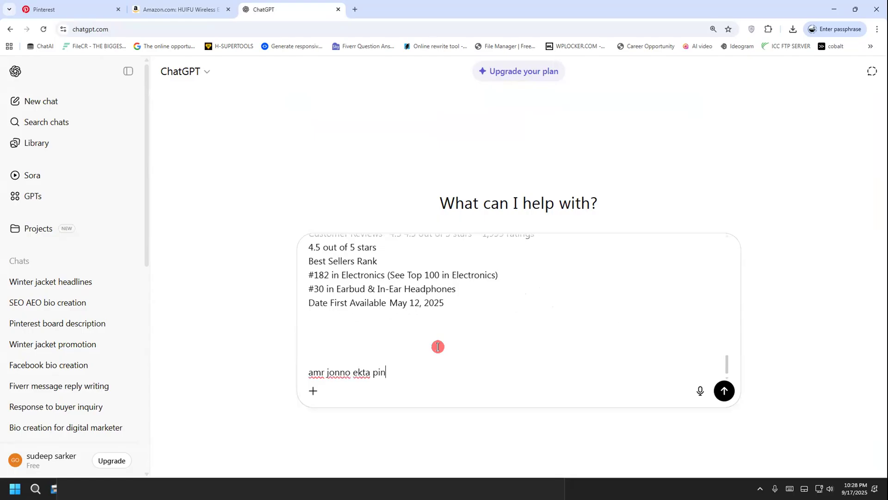
text(terst board er )
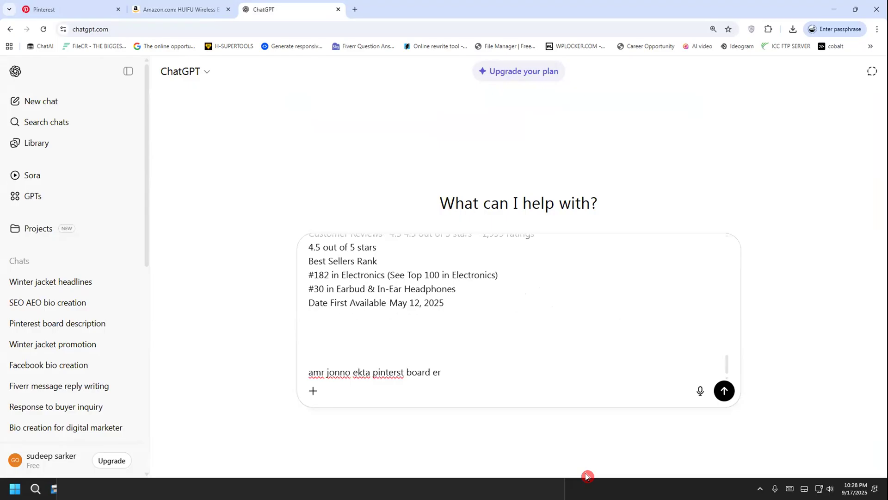
text(seo and aeo optimize)
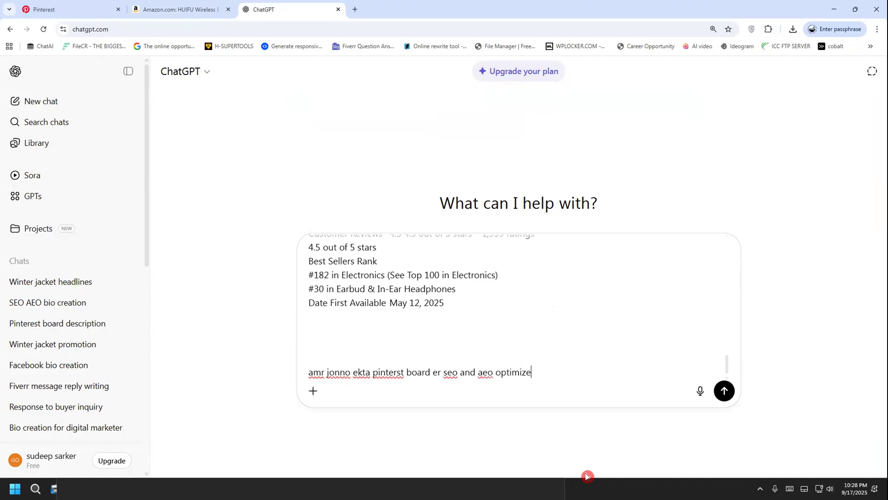
text(d name r description likhe dao.)
key(shift+Return)
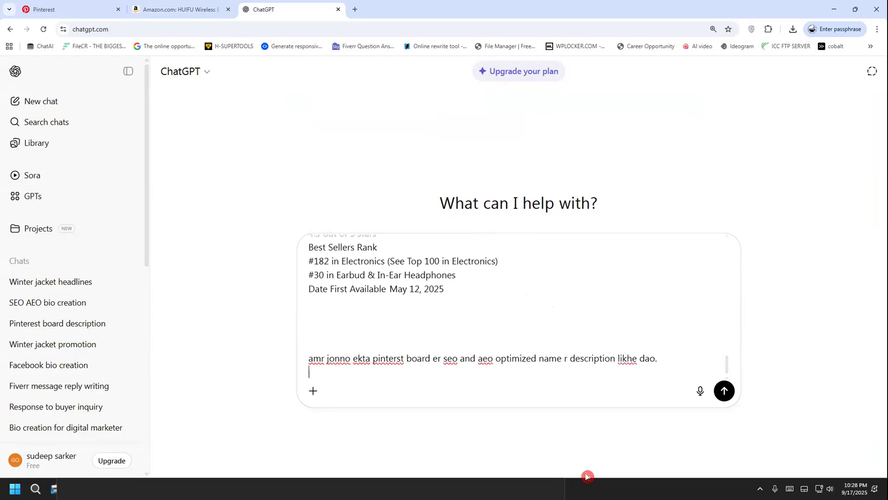
Add the line "description jeno 400 chacters er modhe thake r hastag o thake" to the end of the prompt
text(description jeno 400 chacter)
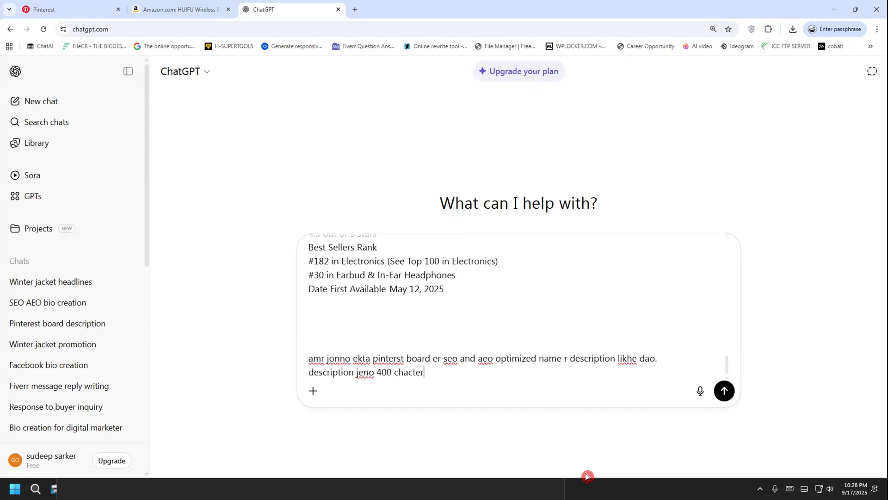
text(s er modhe thake r hastag o thake)
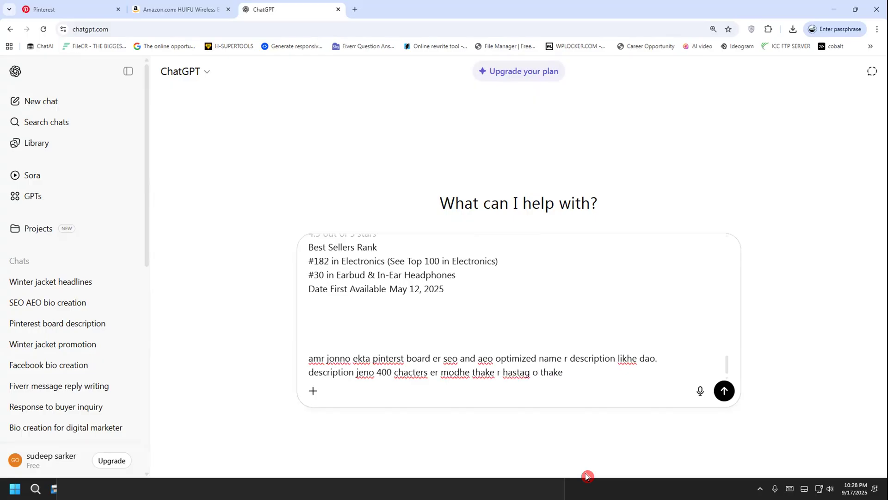
Submit the prompt to ChatGPT and review the generated Pinterest board name and description
drag(584, 374, 276, 358)
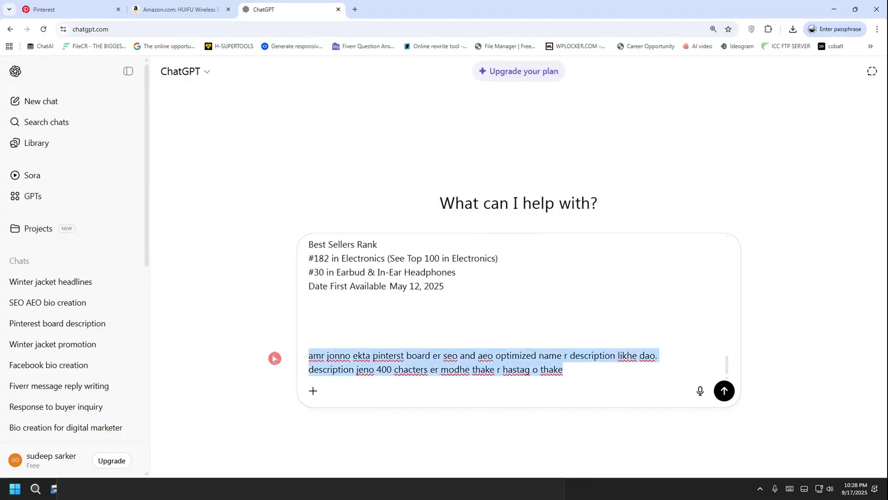
click(564, 381)
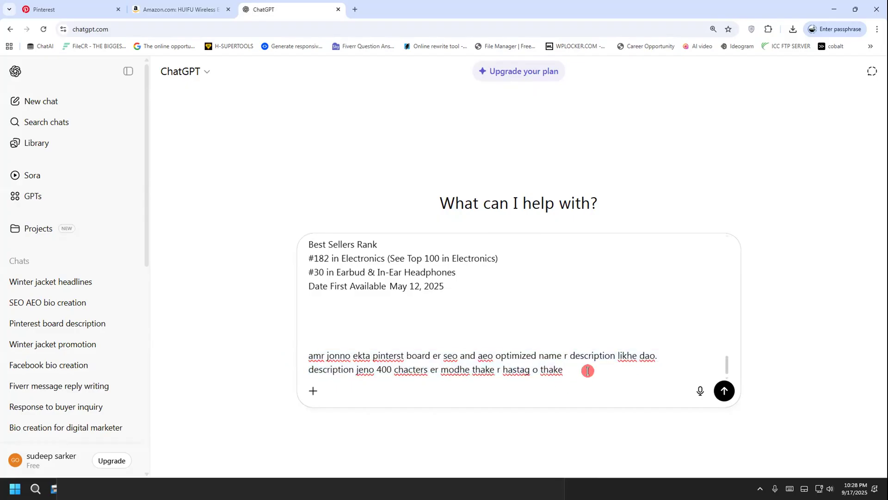
key(Return)
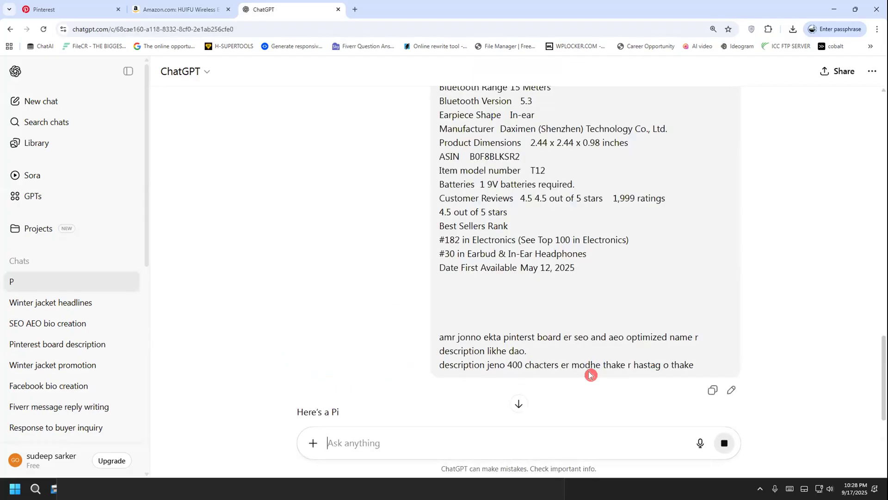
scroll(446, 320, down, 3)
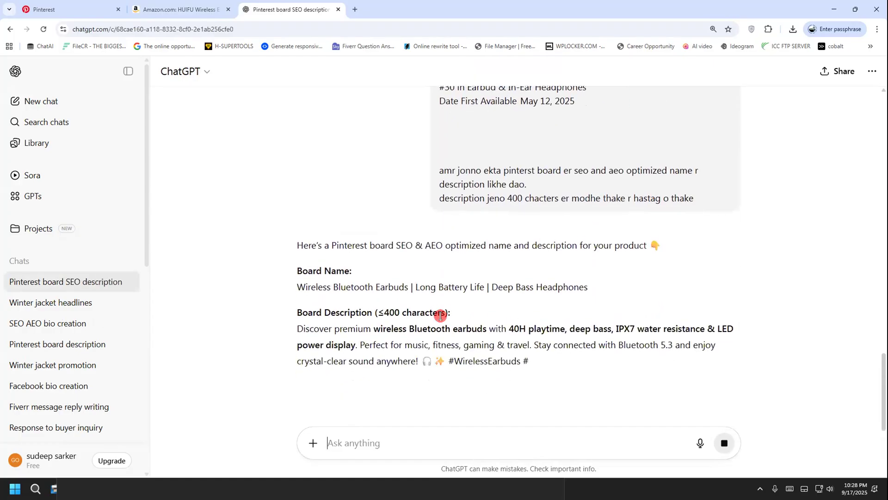
scroll(440, 315, down, 2)
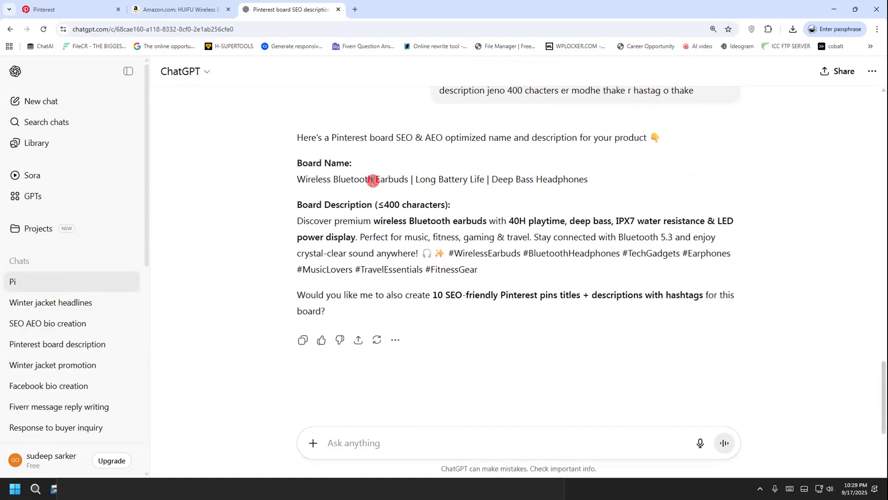
Copy ChatGPT's board name "Wireless Bluetooth Earbuds | Long Battery Life | Deep Bass Headphones" into the name of the new Pinterest board
drag(289, 182, 600, 180)
right_click(584, 178)
click(605, 192)
click(102, 9)
click(396, 222)
key(ctrl+v)
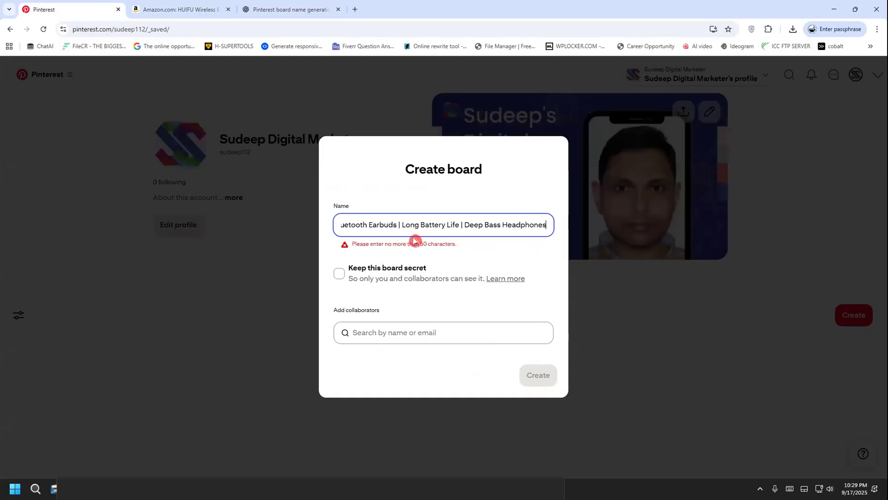
drag(380, 245, 457, 245)
Return to ChatGPT and edit the sent prompt, adding "(50 chacters)" after "optimized name" in the request line
click(287, 9)
scroll(584, 274, up, 4)
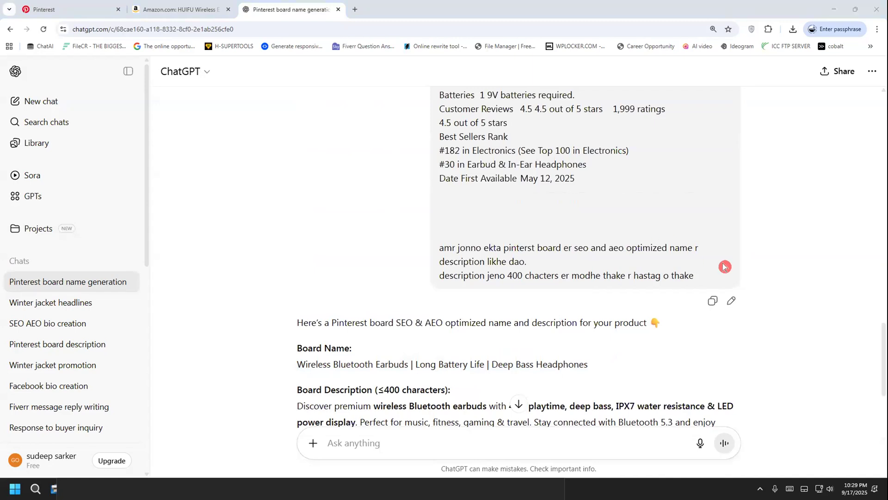
click(731, 300)
click(438, 196)
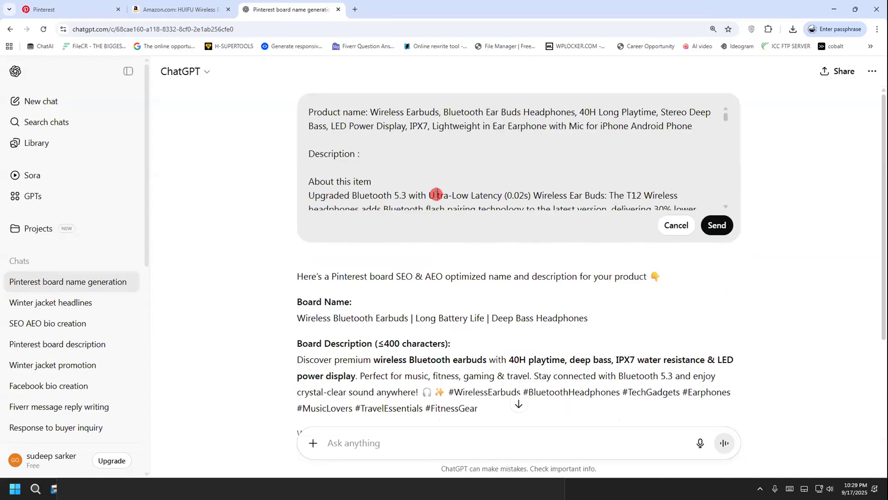
scroll(510, 195, down, 15)
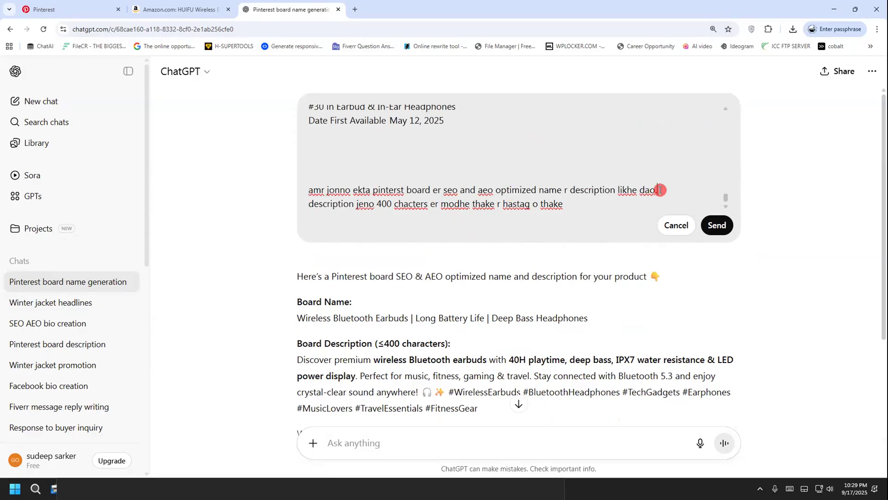
click(559, 190)
key(Right)
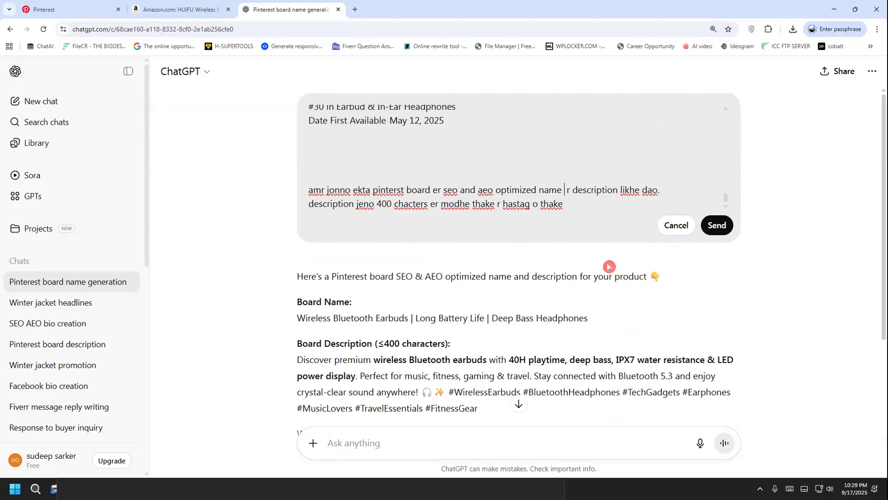
text(())
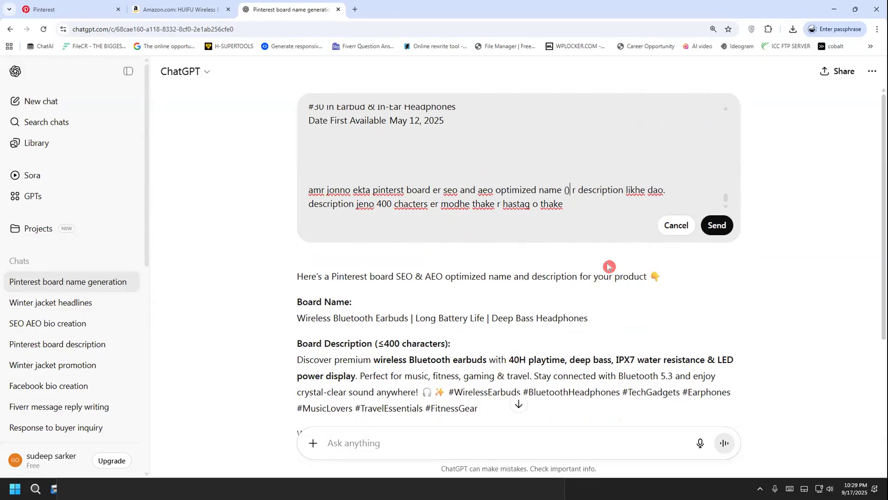
text(50 cha)
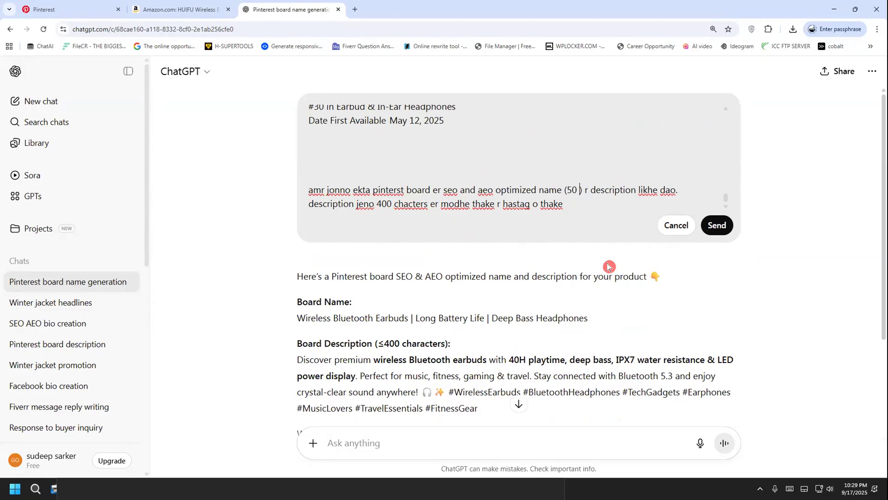
text(cters)
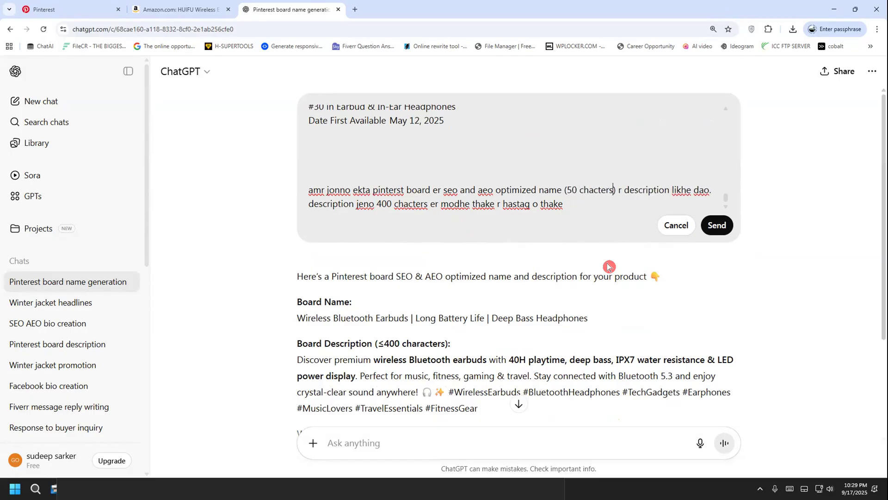
Change the word in the parentheses to "charcters" and resubmit the edited prompt for a new board name and description
right_click(599, 189)
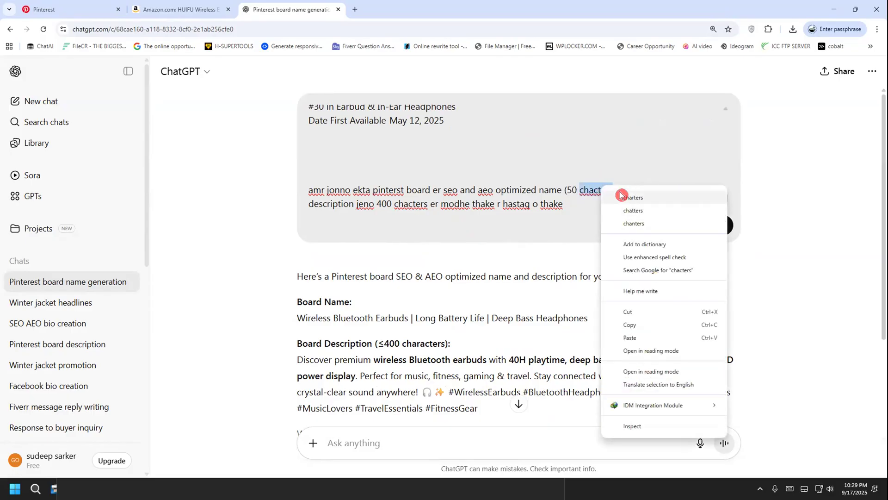
click(648, 198)
key(BackSpace)
key(BackSpace)
key(BackSpace)
key(BackSpace)
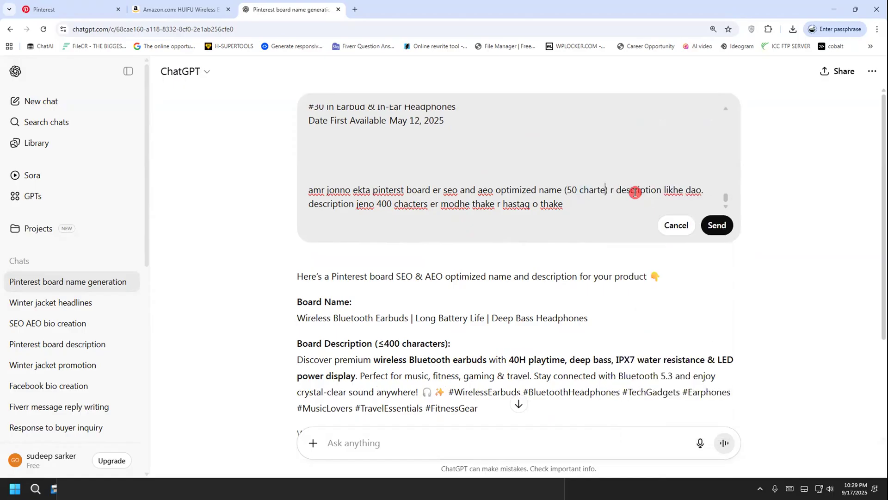
text(cters)
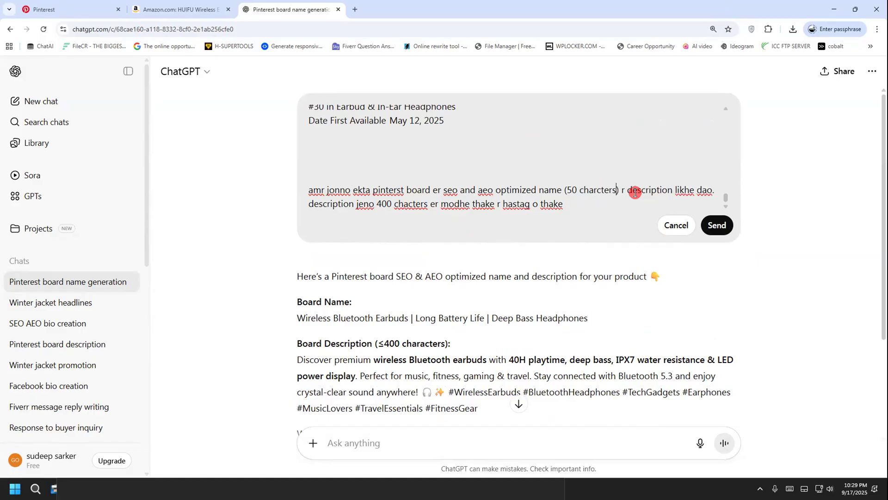
click(716, 225)
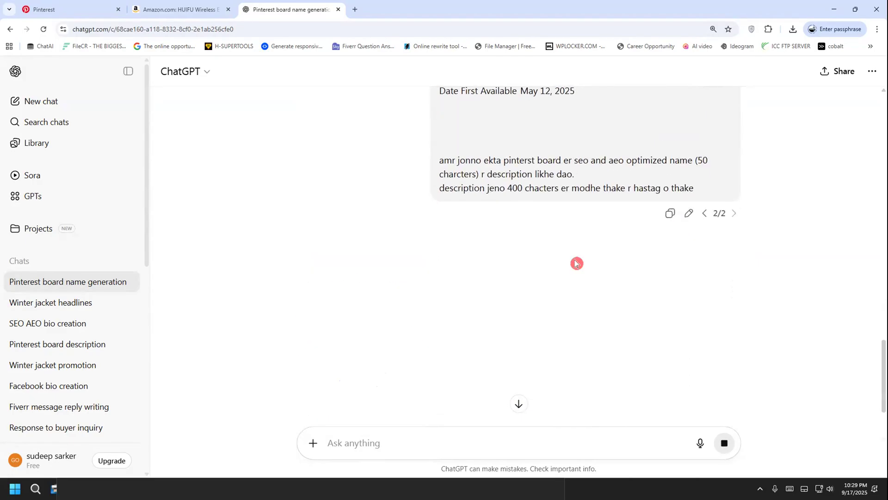
scroll(332, 314, up, 3)
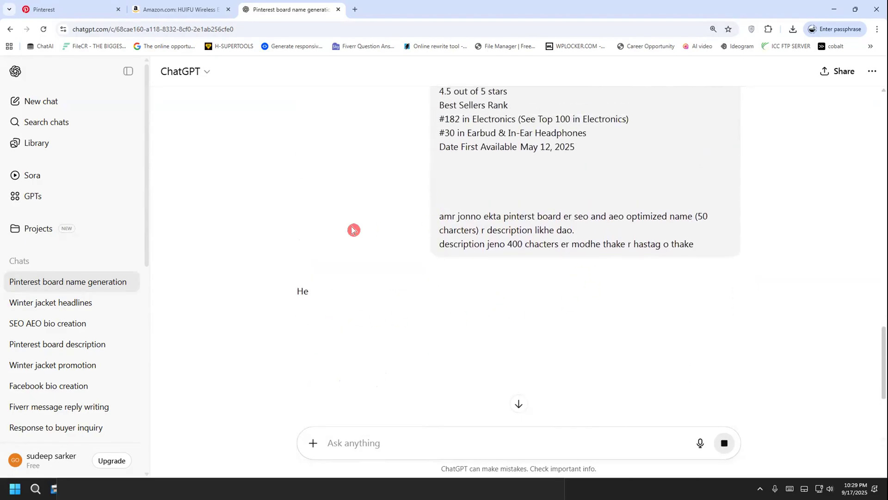
scroll(293, 339, down, 3)
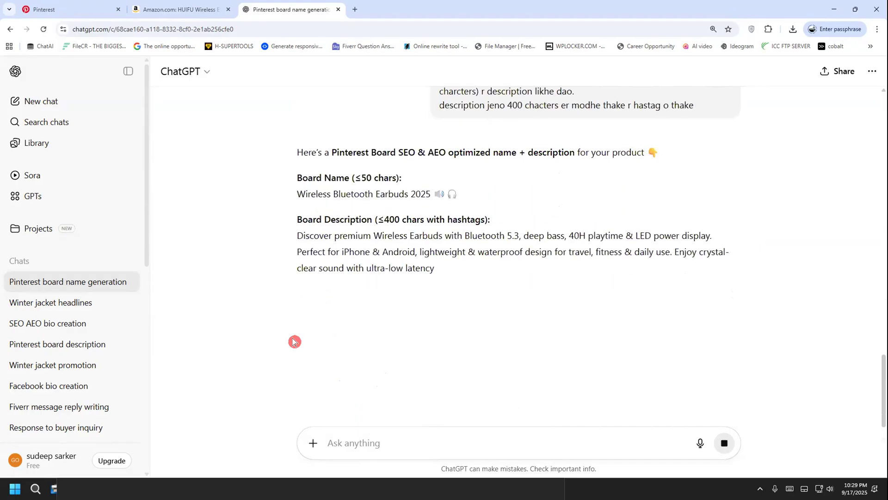
Replace the Pinterest board's name with ChatGPT's "Wireless Bluetooth Earbuds 2025" including its emojis, and create the board
drag(296, 194, 475, 192)
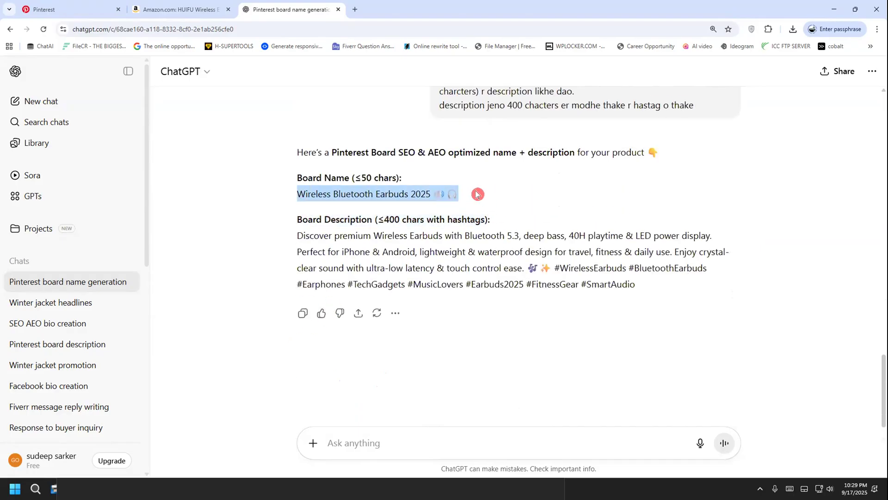
right_click(414, 193)
click(445, 203)
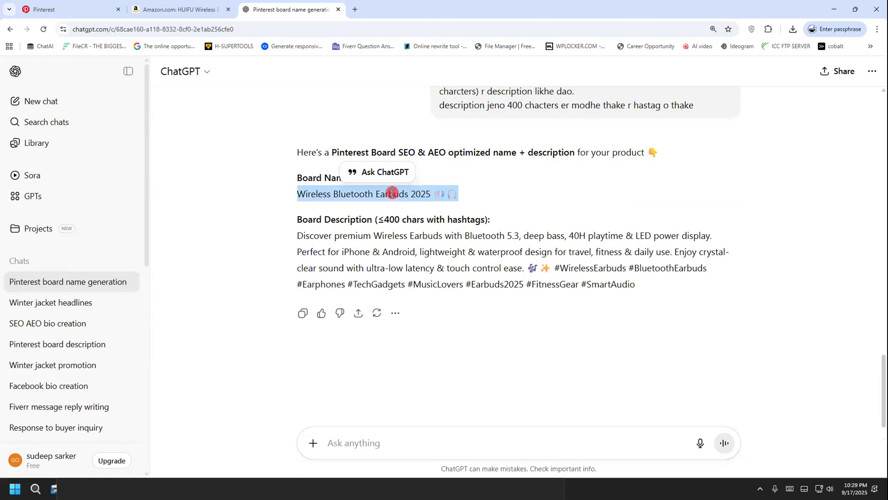
click(198, 9)
click(99, 6)
click(490, 226)
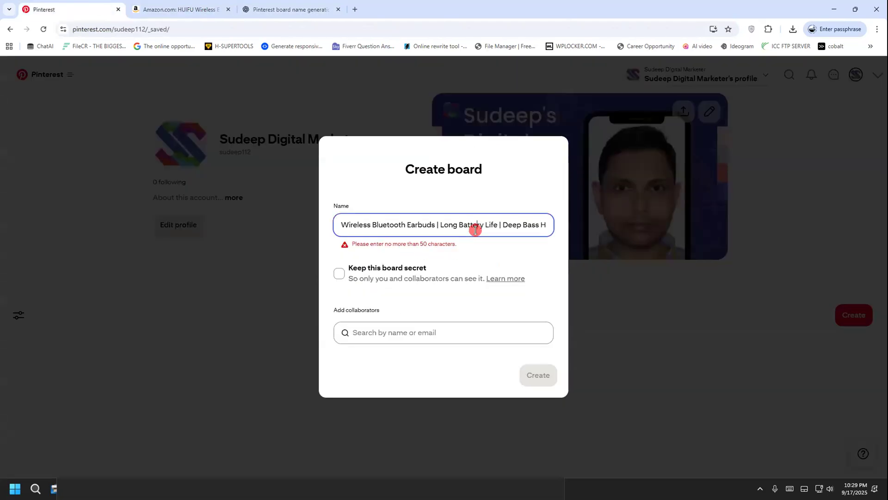
key(ctrl+a)
key(ctrl+v)
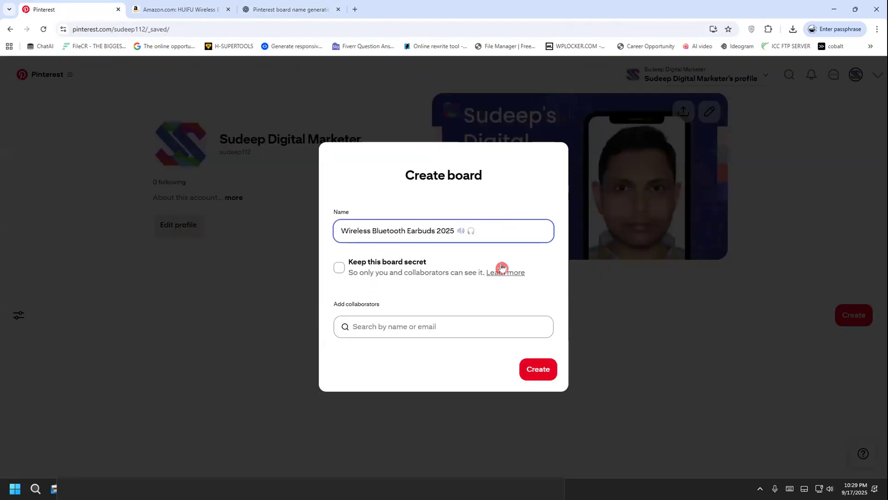
click(528, 363)
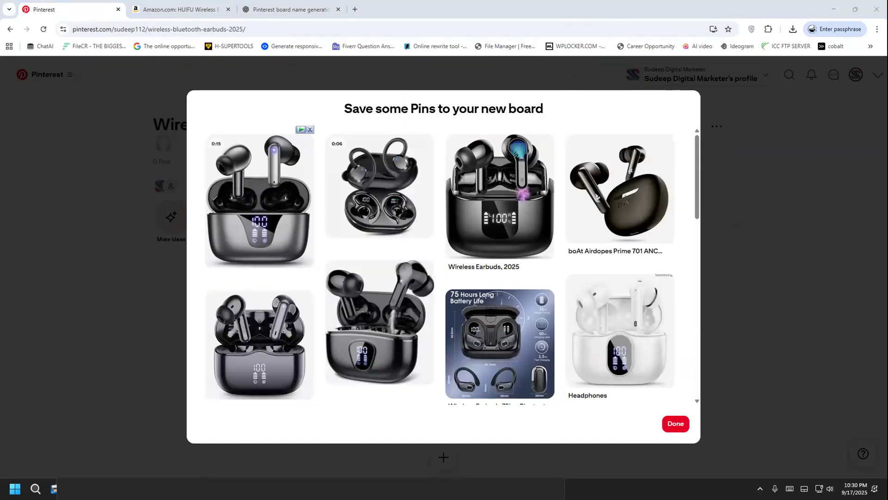
drag(242, 234, 148, 271)
drag(536, 241, 556, 235)
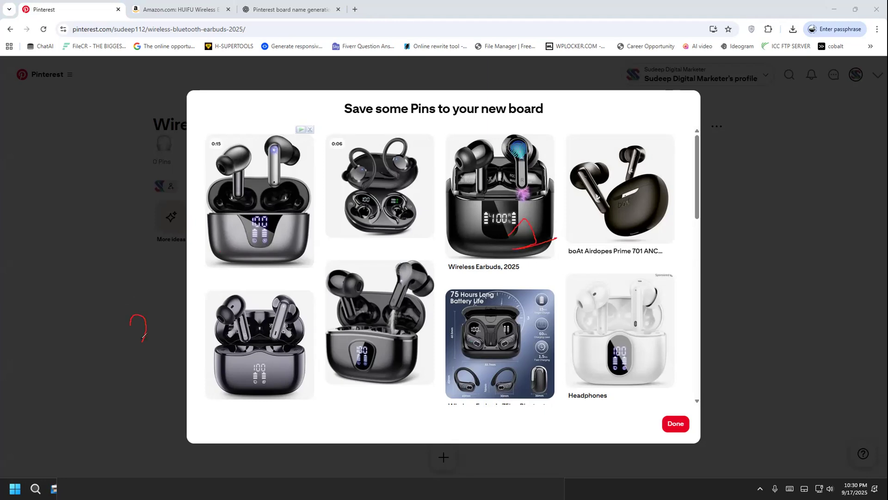
mouse_move(146, 327)
mouse_down()
mouse_move(187, 308)
mouse_move(211, 272)
mouse_up()
drag(187, 339, 181, 346)
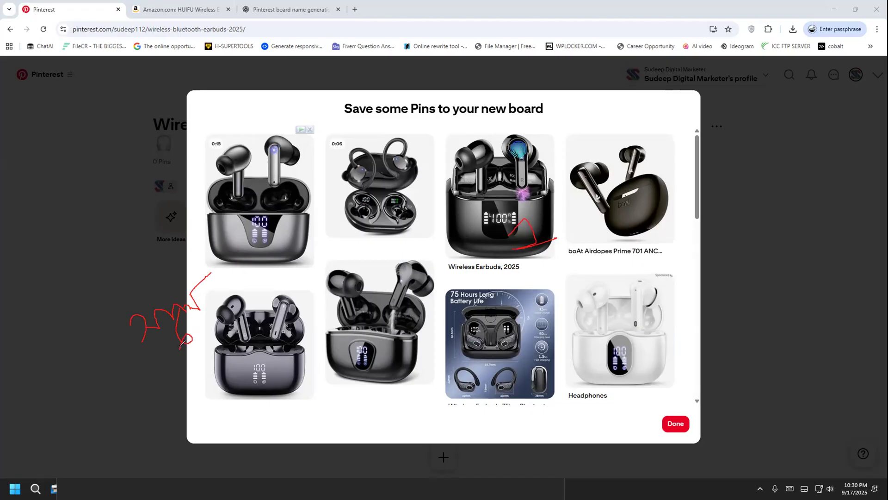
click(49, 306)
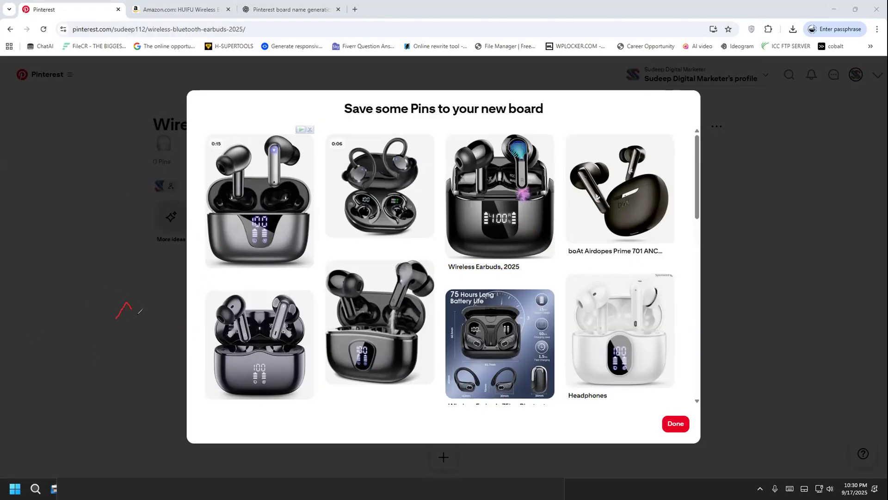
drag(123, 343, 165, 308)
mouse_move(123, 368)
mouse_down()
mouse_move(160, 267)
mouse_move(133, 353)
mouse_up()
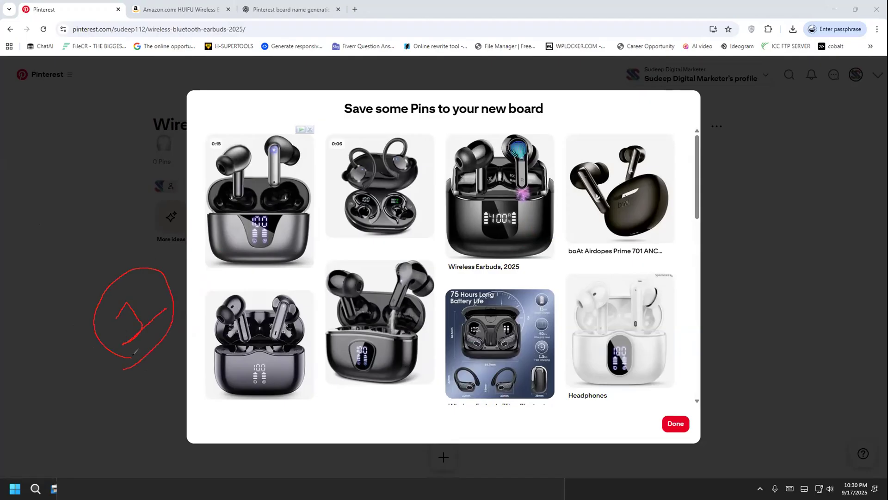
mouse_move(171, 310)
mouse_down()
mouse_move(230, 220)
mouse_move(356, 211)
mouse_up()
key(e)
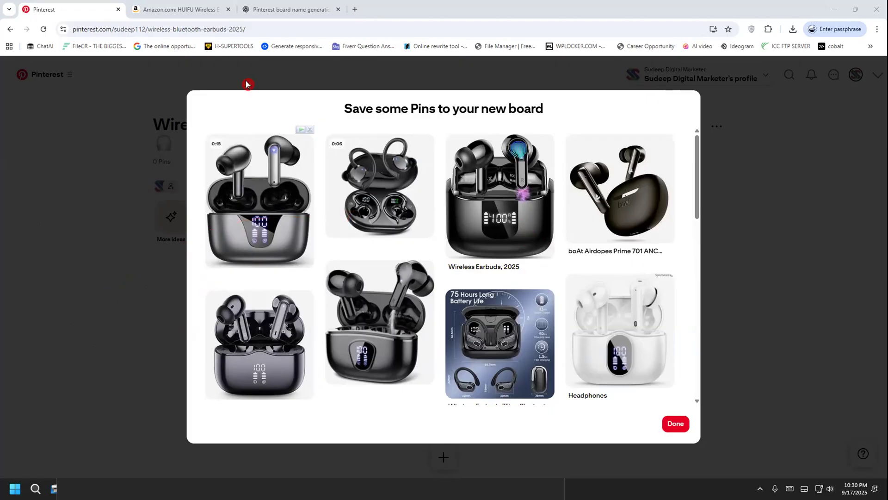
Finish the board setup without saving any of the suggested Pins to the new board
scroll(650, 153, down, 9)
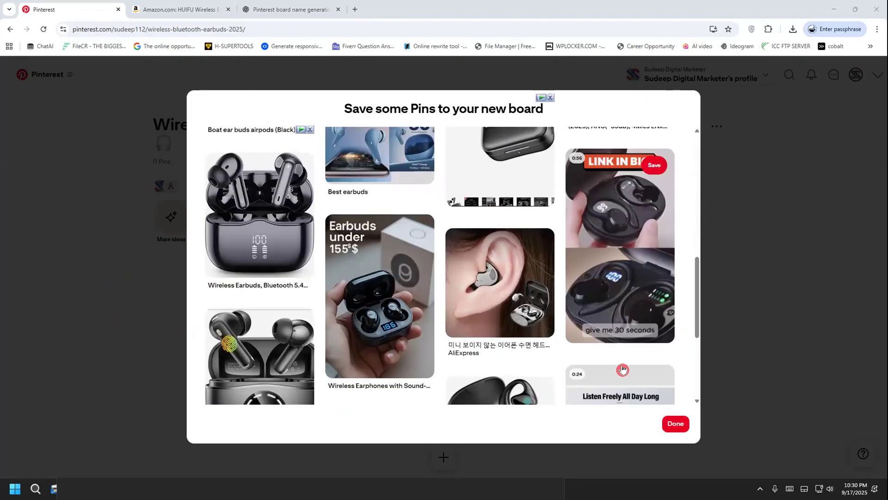
click(676, 424)
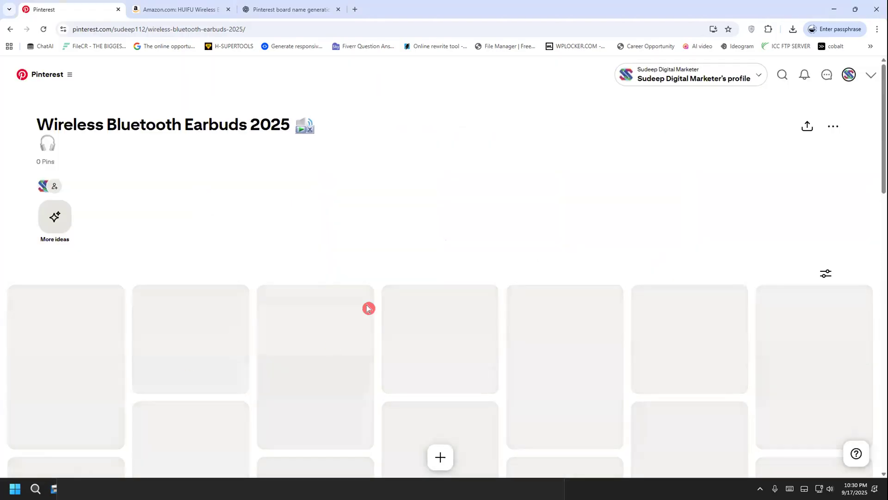
drag(376, 304, 516, 325)
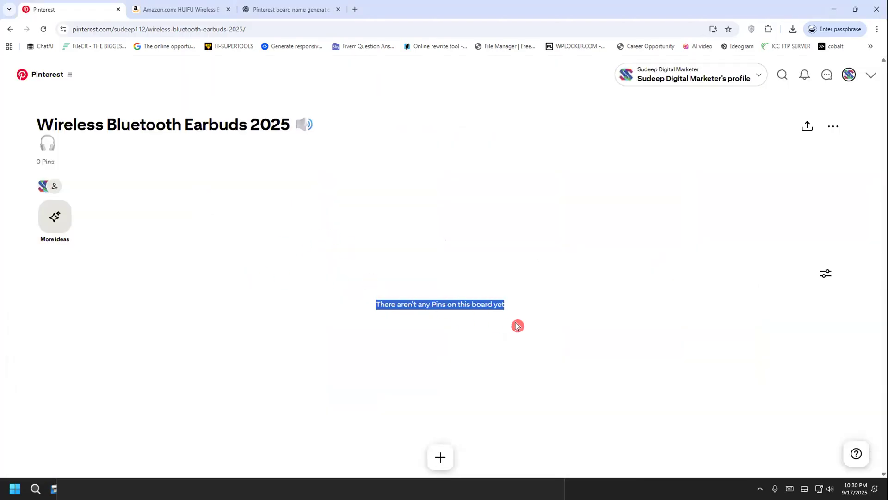
click(516, 326)
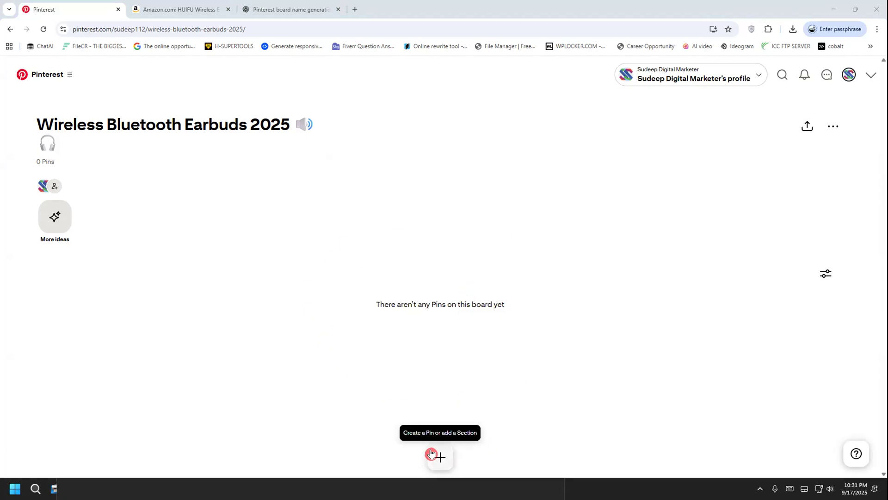
drag(80, 121, 216, 131)
click(215, 131)
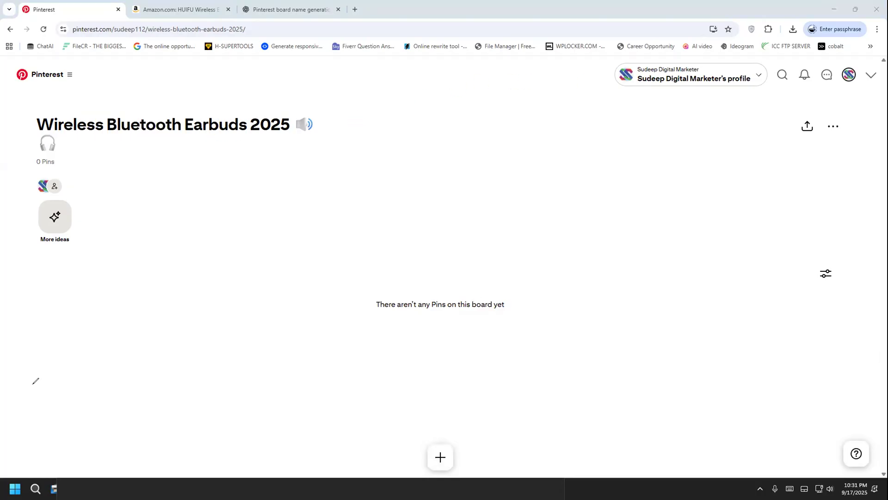
Switch to the Steps note in Notepad and check the entries about creating and editing a pin board
key(alt+Tab)
drag(99, 249, 318, 259)
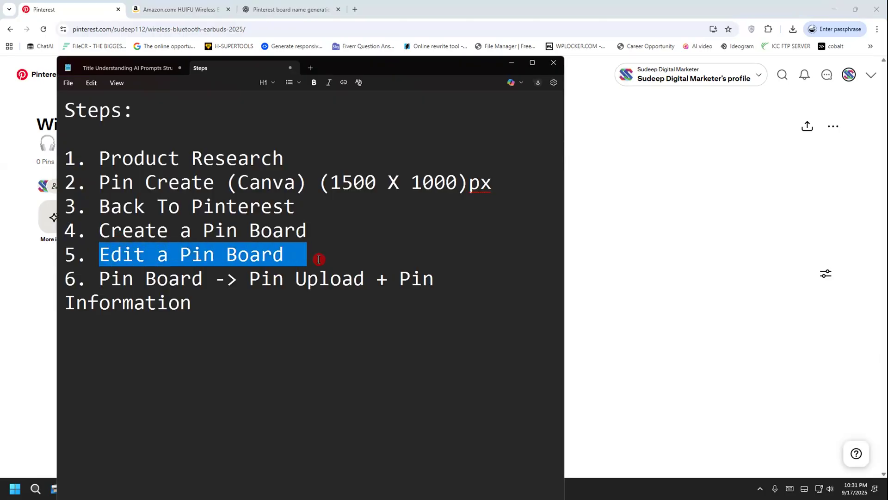
drag(133, 228, 346, 225)
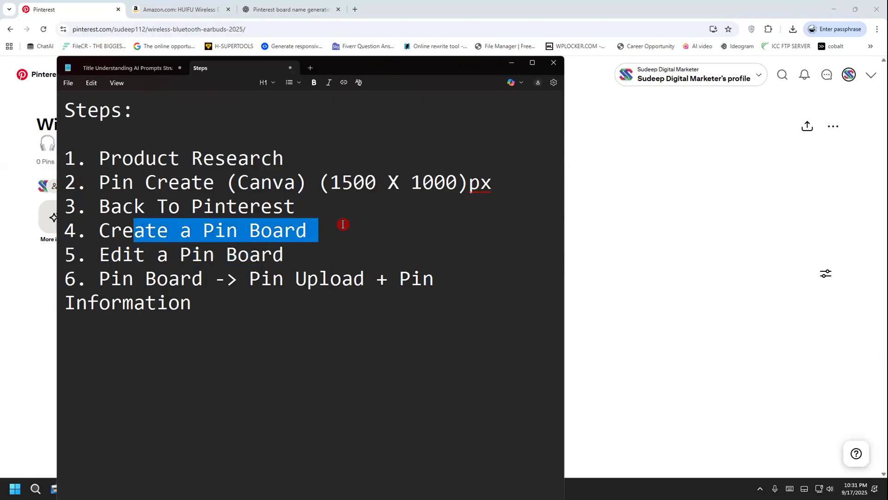
drag(93, 258, 329, 244)
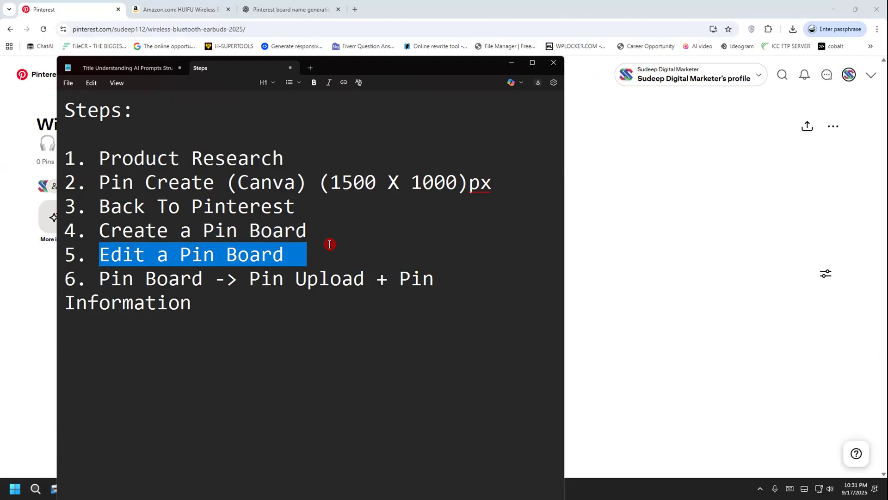
click(407, 253)
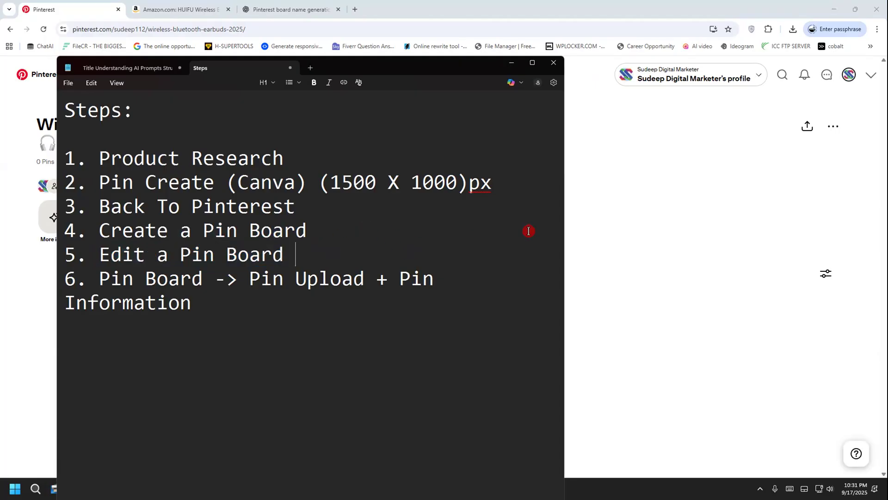
Return to Pinterest and open the Wireless Bluetooth Earbuds 2025 board for editing
click(634, 142)
mouse_move(805, 153)
mouse_down()
mouse_move(843, 93)
mouse_move(855, 131)
mouse_move(820, 141)
mouse_move(797, 117)
mouse_move(824, 92)
mouse_move(855, 114)
mouse_move(848, 134)
mouse_move(821, 145)
mouse_move(784, 132)
mouse_move(816, 92)
mouse_move(859, 123)
mouse_move(830, 156)
mouse_move(794, 115)
mouse_move(846, 90)
mouse_move(857, 126)
mouse_move(805, 137)
mouse_move(824, 88)
mouse_move(840, 145)
mouse_move(796, 113)
mouse_move(846, 132)
mouse_move(803, 143)
mouse_move(829, 114)
mouse_move(817, 154)
mouse_move(820, 91)
mouse_move(826, 159)
mouse_move(802, 90)
mouse_up()
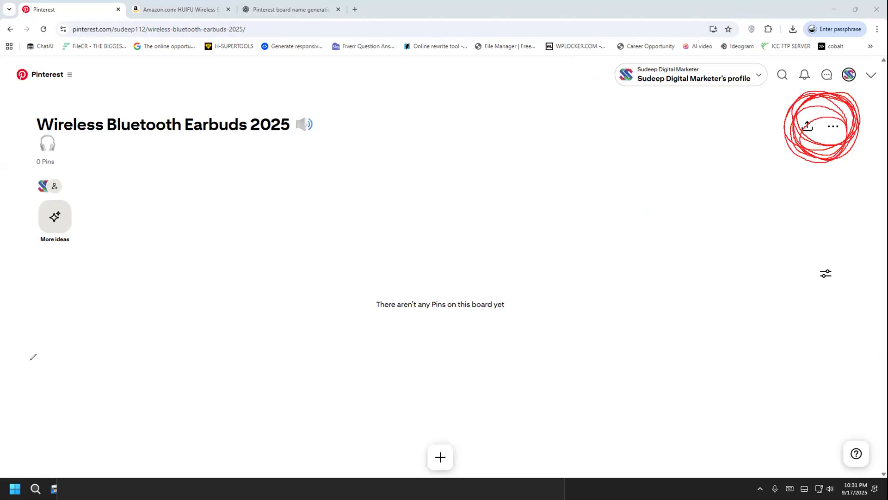
click(833, 127)
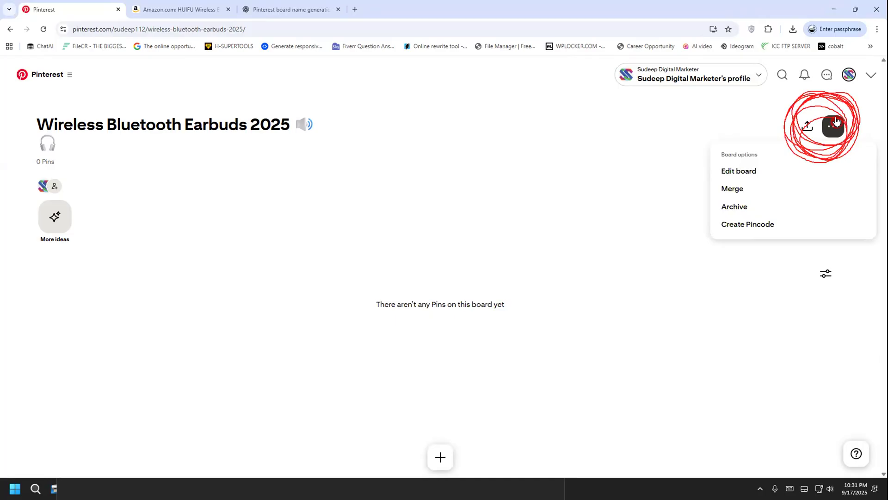
click(752, 174)
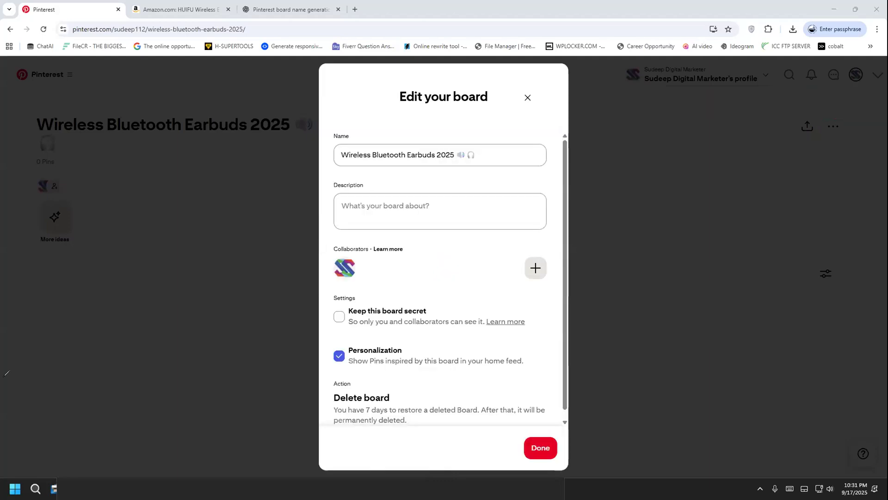
Copy ChatGPT's board description with its hashtags and paste it as the Pinterest board's description
key(alt+Tab)
click(261, 7)
drag(296, 233, 619, 278)
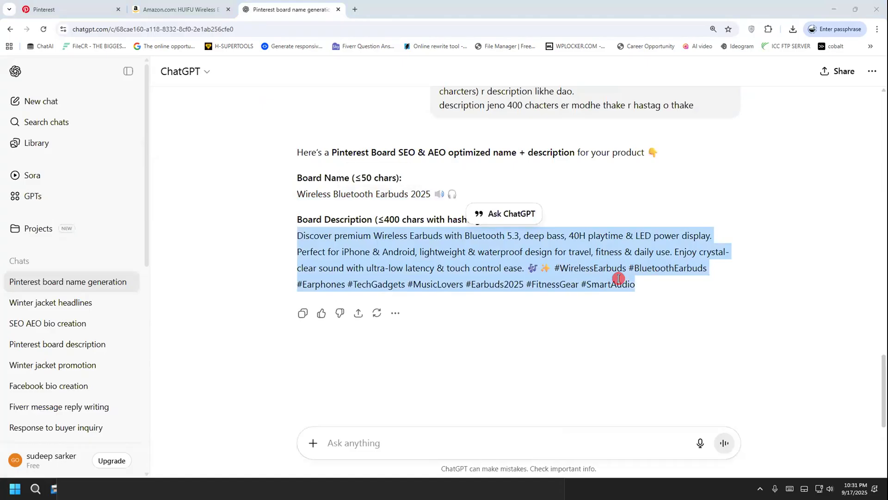
right_click(578, 264)
click(592, 269)
click(106, 13)
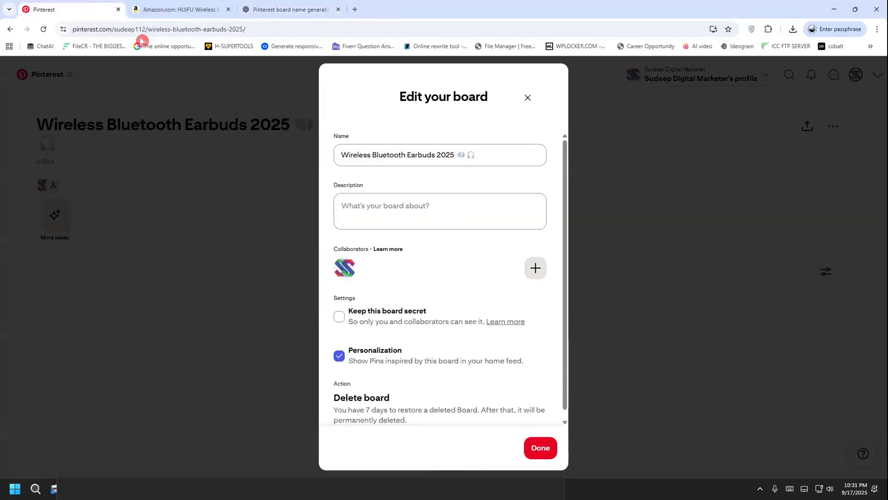
click(394, 206)
key(ctrl+v)
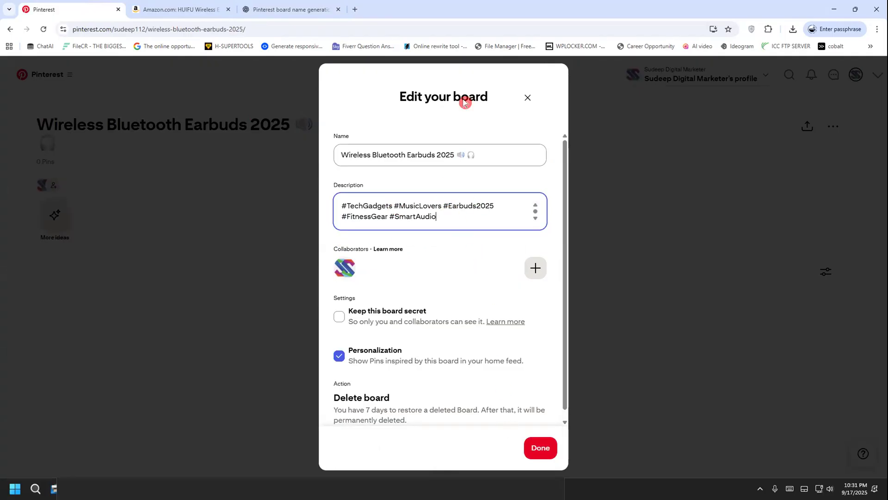
Save the board edits, leaving the option to keep the board secret unticked
key(ctrl+2)
mouse_move(348, 300)
mouse_down()
mouse_move(372, 299)
mouse_move(384, 328)
mouse_move(340, 319)
mouse_move(361, 301)
mouse_move(346, 308)
mouse_up()
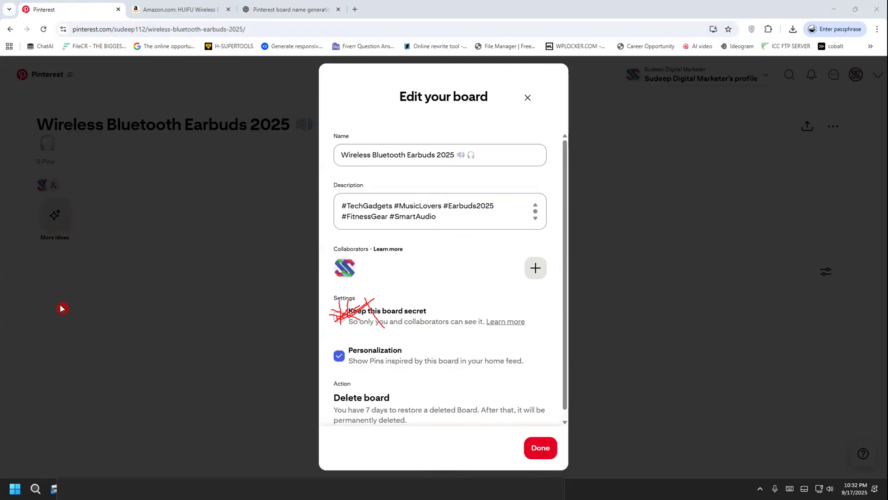
key(Escape)
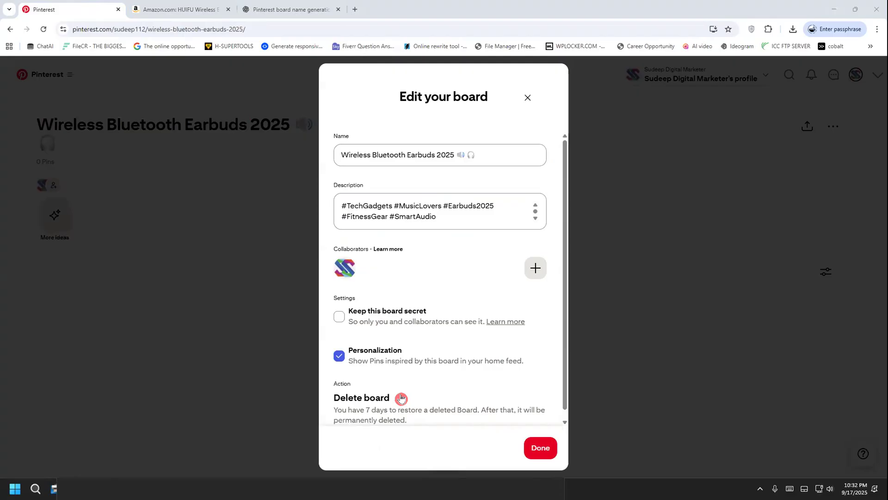
click(547, 446)
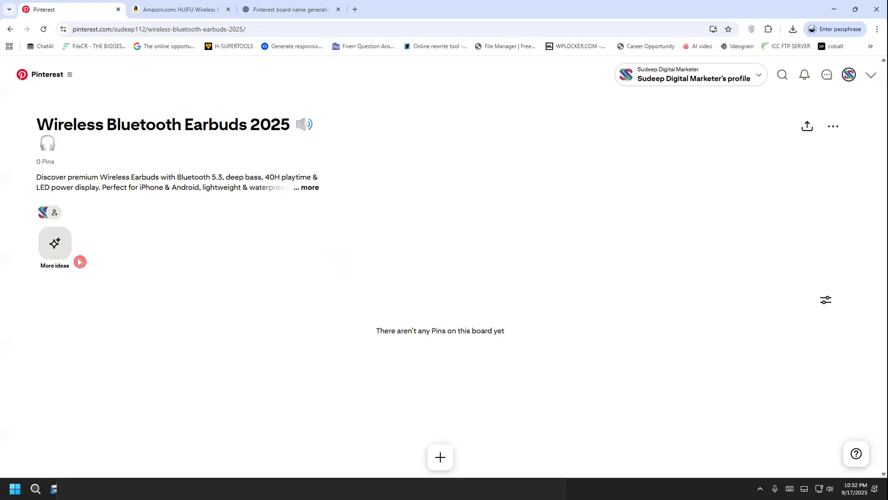
Expand the board's description on its page and read the full text with hashtags
click(298, 187)
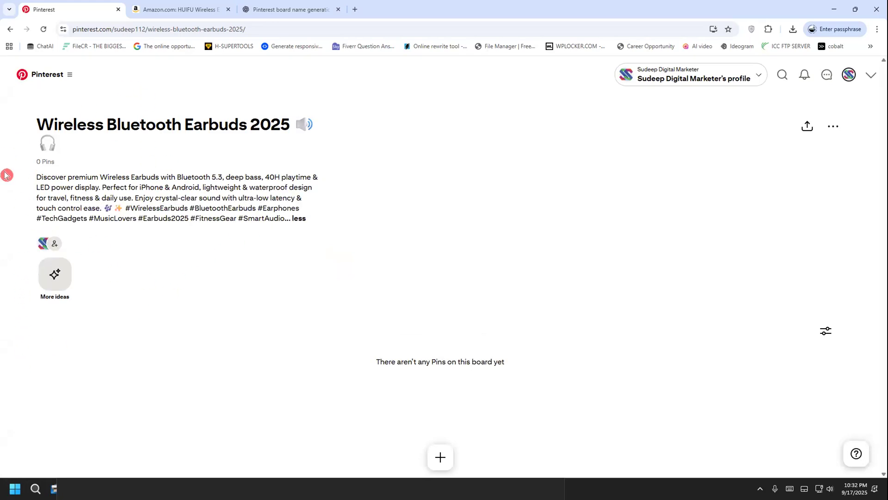
drag(34, 185, 273, 208)
click(270, 260)
Switch to the Steps note in Notepad and check the entries about editing the board and uploading Pins with information
key(alt+Tab)
drag(112, 254, 294, 253)
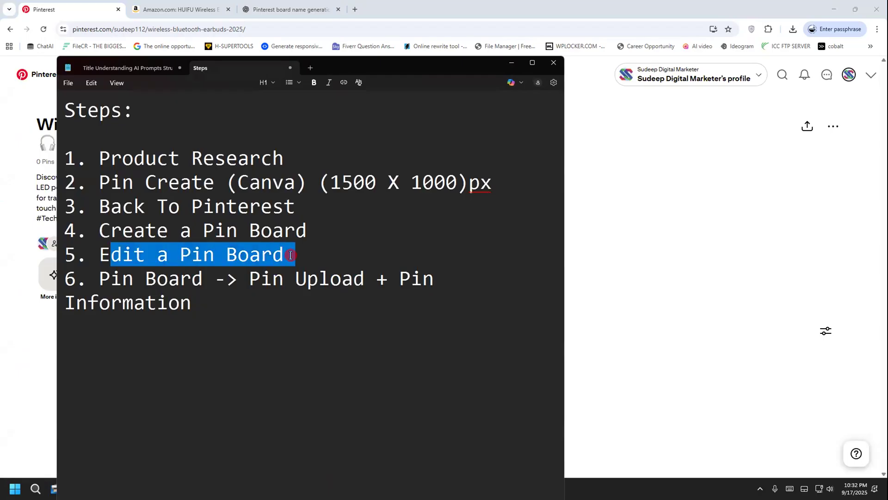
click(291, 255)
drag(101, 277, 200, 273)
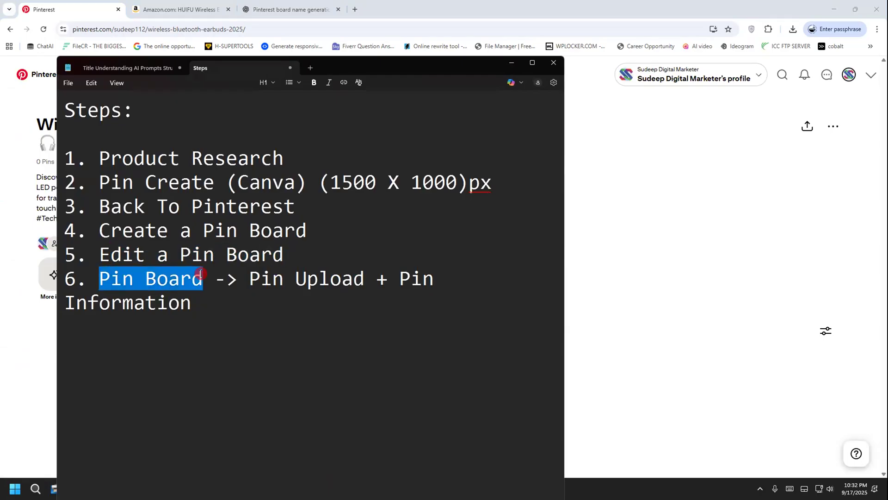
click(736, 259)
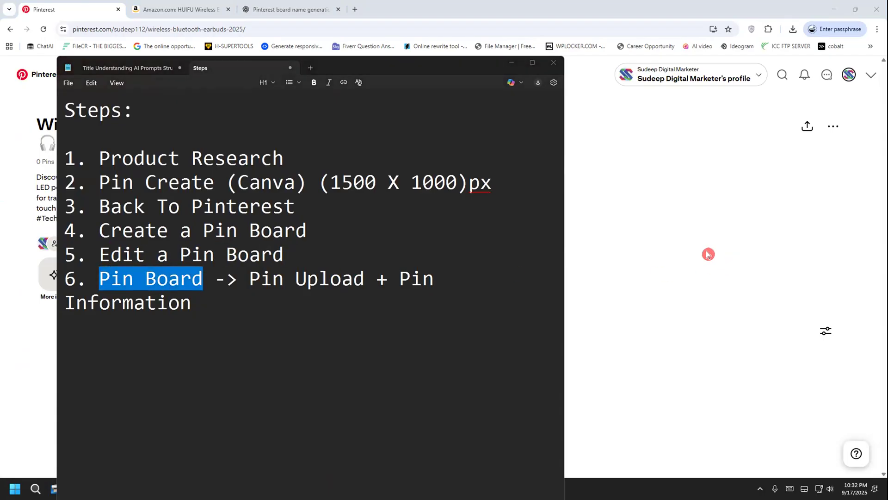
drag(252, 279, 450, 284)
Return to Pinterest, create a new Pin on the earbuds board and upload "paucek and lage.jpg" from Downloads
click(722, 299)
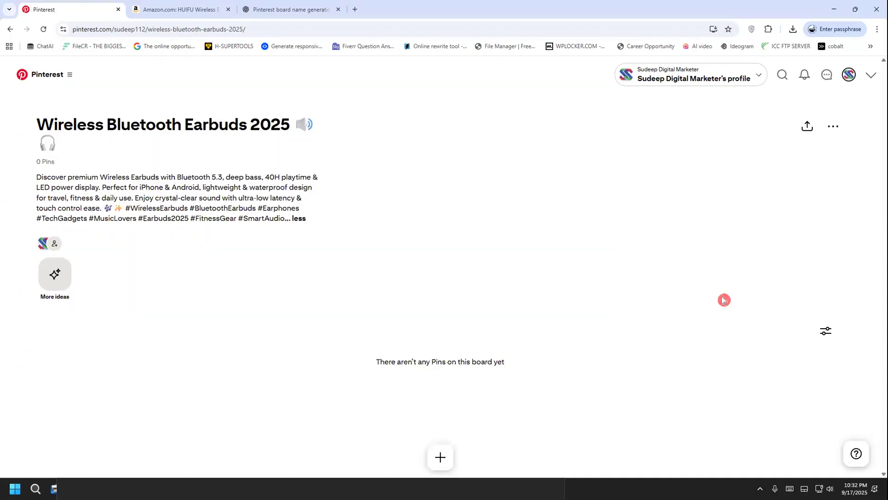
click(448, 453)
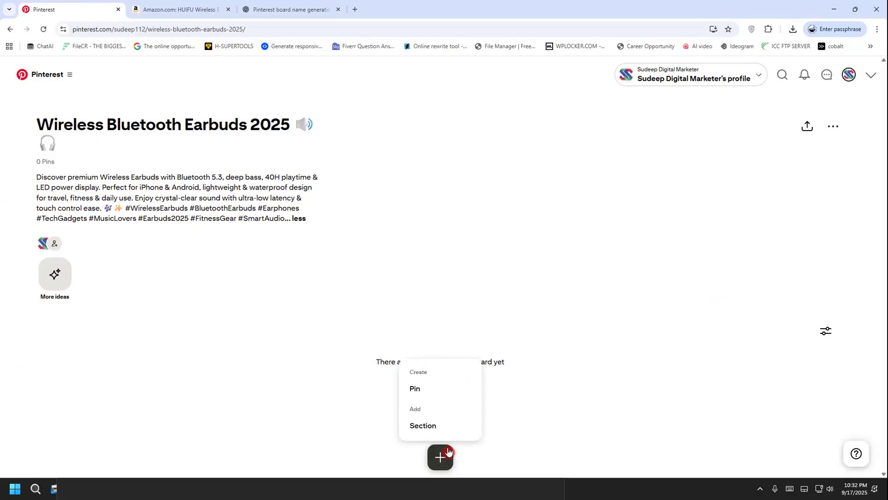
click(420, 392)
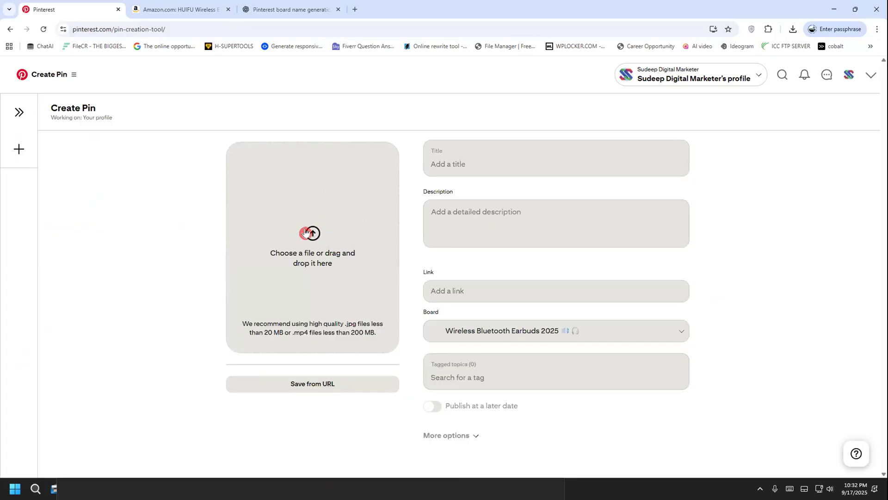
click(323, 232)
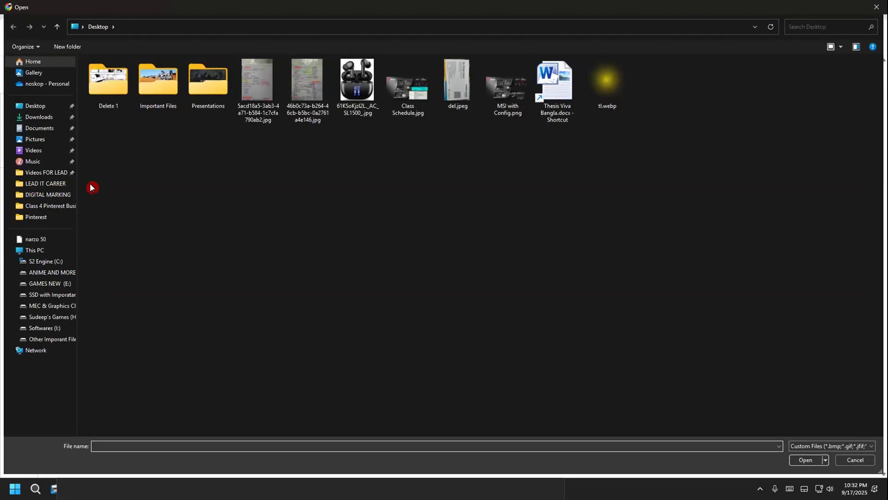
click(38, 117)
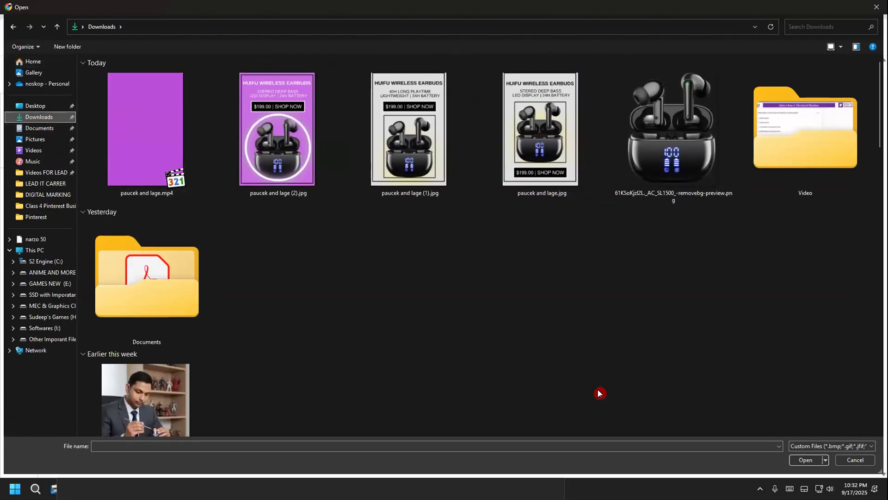
double_click(510, 135)
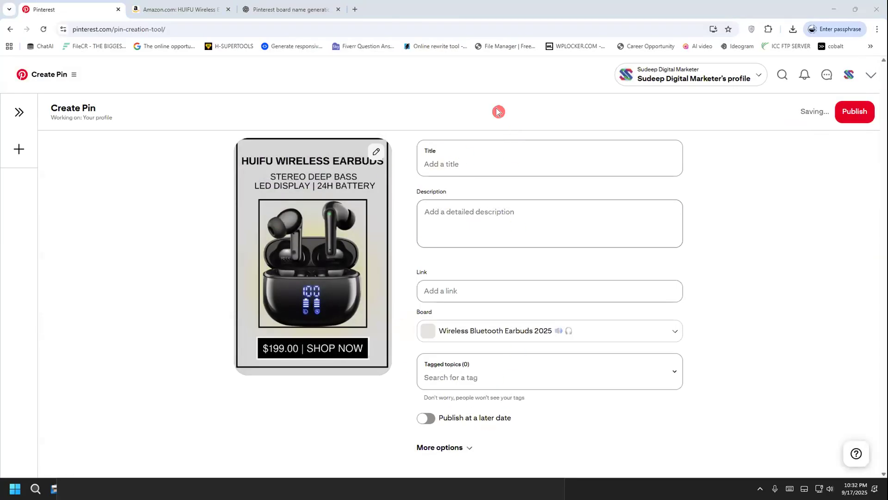
drag(514, 165, 542, 147)
drag(501, 221, 534, 216)
drag(502, 294, 516, 277)
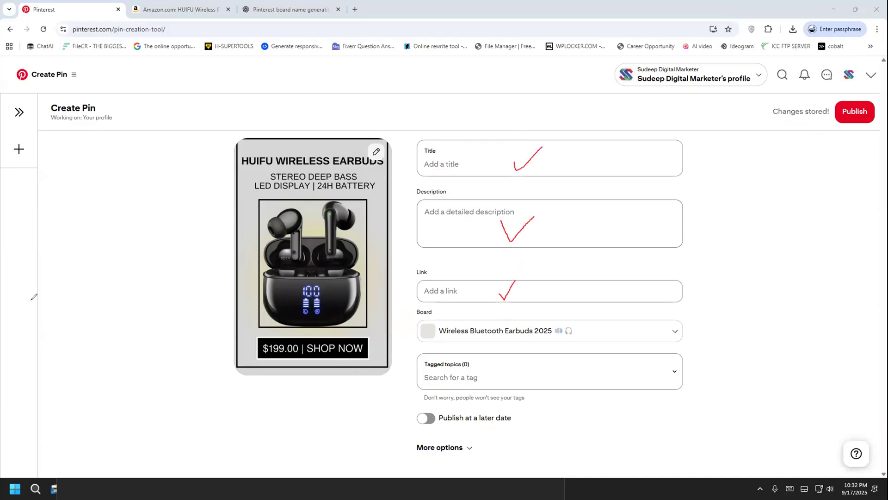
click(42, 329)
In the ChatGPT chat, copy the product details from the first prompt into a new message, followed by blank lines
click(271, 7)
scroll(449, 345, up, 10)
scroll(449, 345, up, 10)
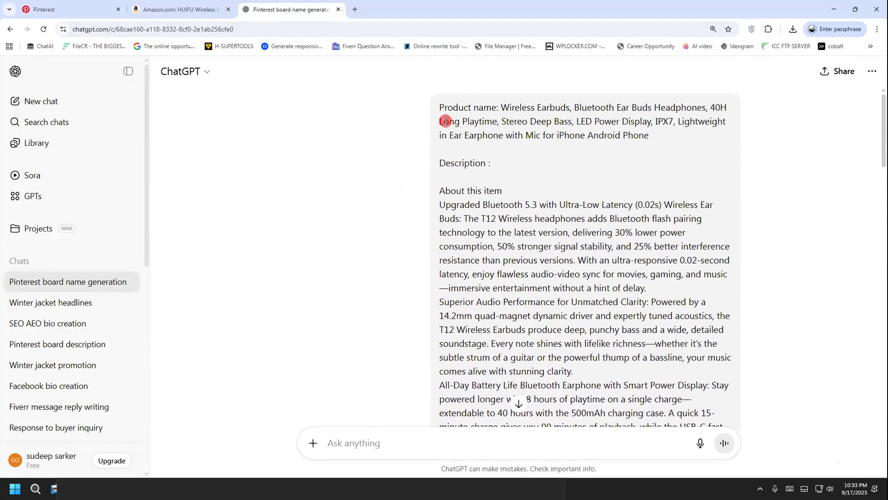
drag(445, 121, 503, 134)
right_click(503, 134)
click(509, 145)
scroll(436, 369, down, 4)
click(408, 433)
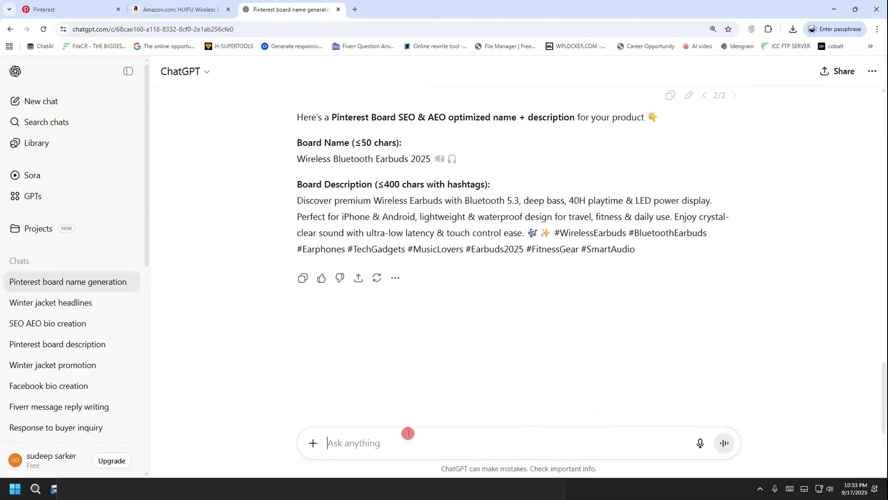
key(ctrl+v)
key(shift+Return)
key(shift+Return)
key(shift+Return)
key(shift+Return)
key(shift+Return)
Begin the request below the product details with "amr jonno 4 ta unique non spammy Pinterest", correcting the spelling of Pinterest
text(amr jonno )
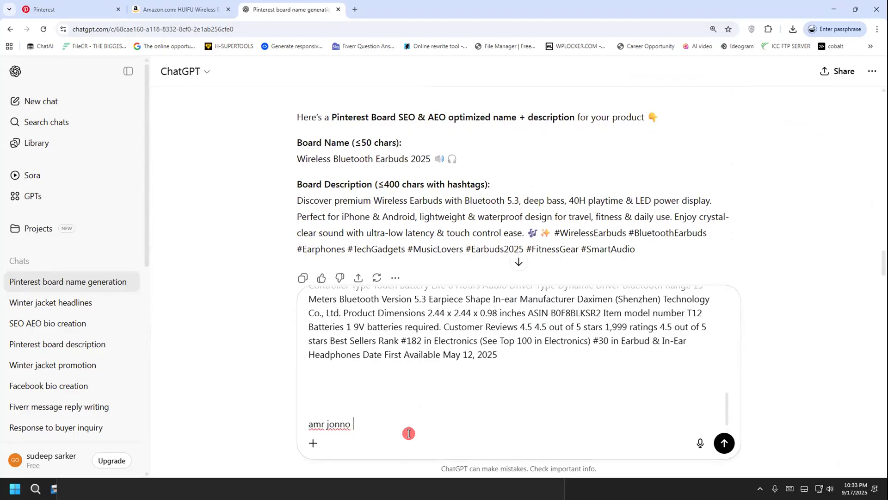
text(4 ta unique non spammy)
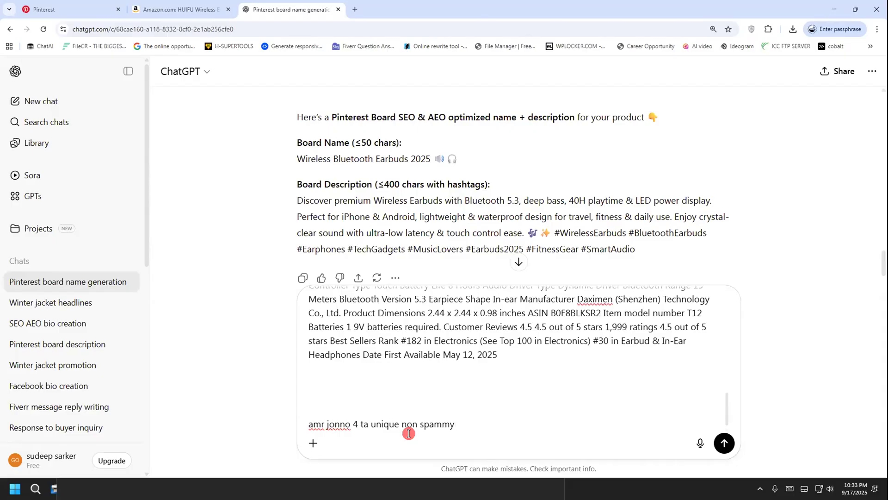
text(interest)
right_click(467, 423)
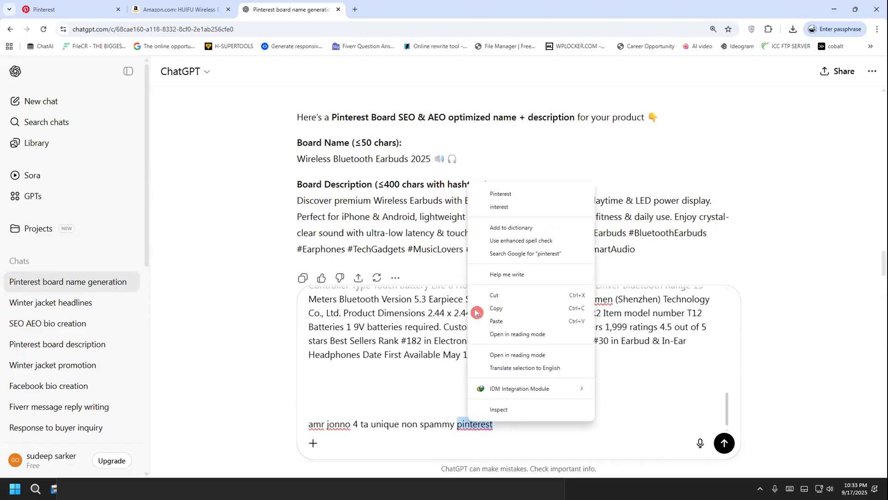
click(495, 199)
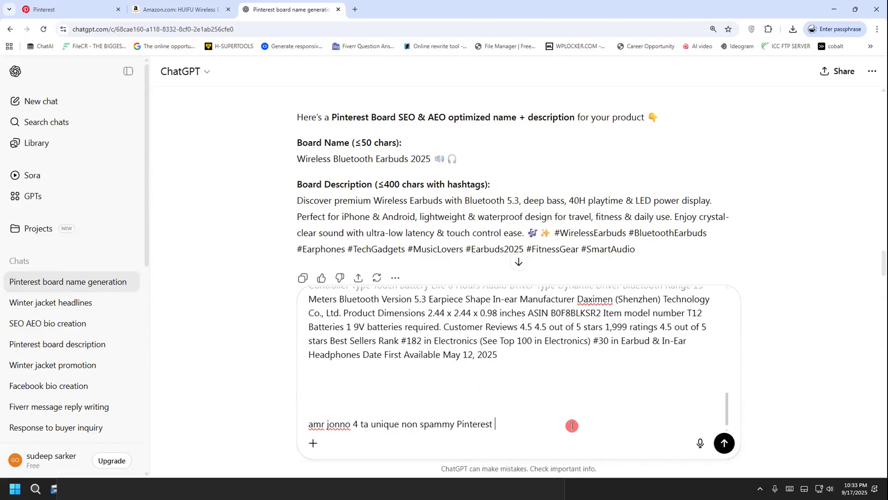
Continue the request with "pin title r pinterest", checking the Pinterest page and replacing the wording that starts with "name"
text(name r)
click(91, 7)
click(264, 9)
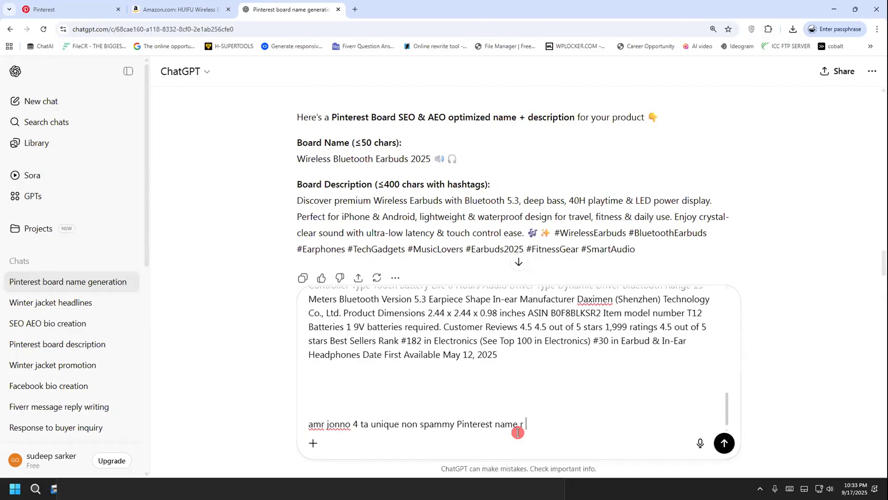
key(Right)
key(BackSpace)
key(BackSpace)
key(BackSpace)
text(title)
key(ctrl+Left)
text(pin title r pinterest )
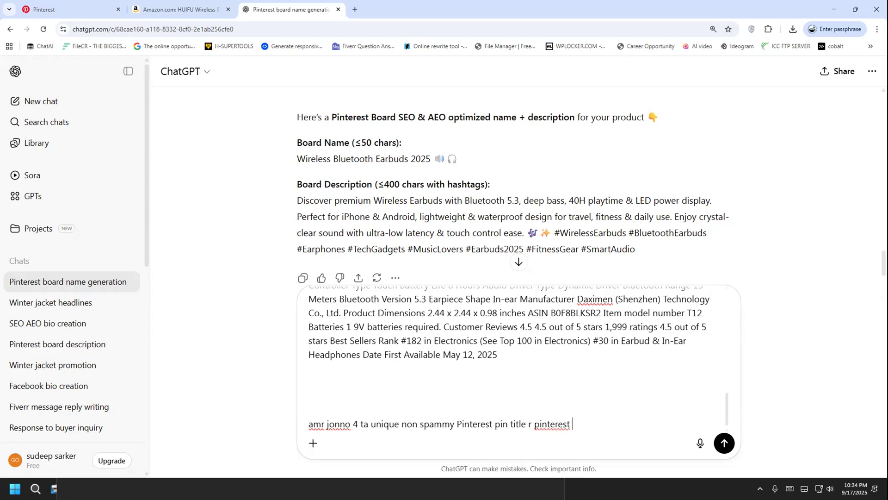
text(pin desig)
Complete the request's first sentence with "pin description with hastag likhe dao."
key(BackSpace)
key(BackSpace)
key(BackSpace)
key(BackSpace)
text(description with hastag likhe dao.)
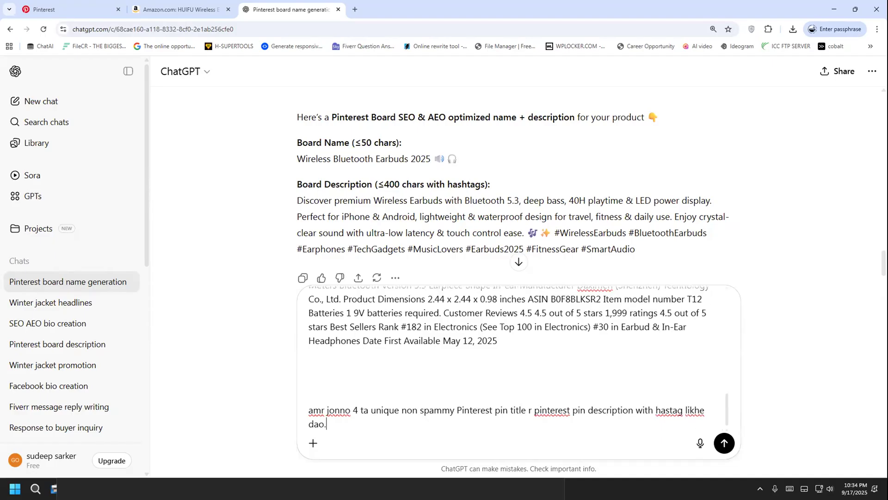
Start a second line in the request with "eigulo jeno SEO & AEO optimizaed hoe"
key(shift+Return)
text(eigulo jeno SEO &)
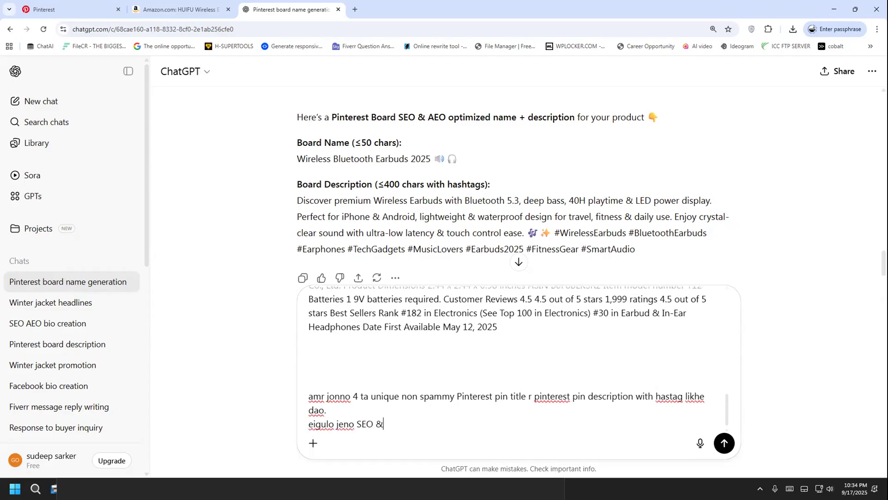
text( AEO optimizaed hoe )
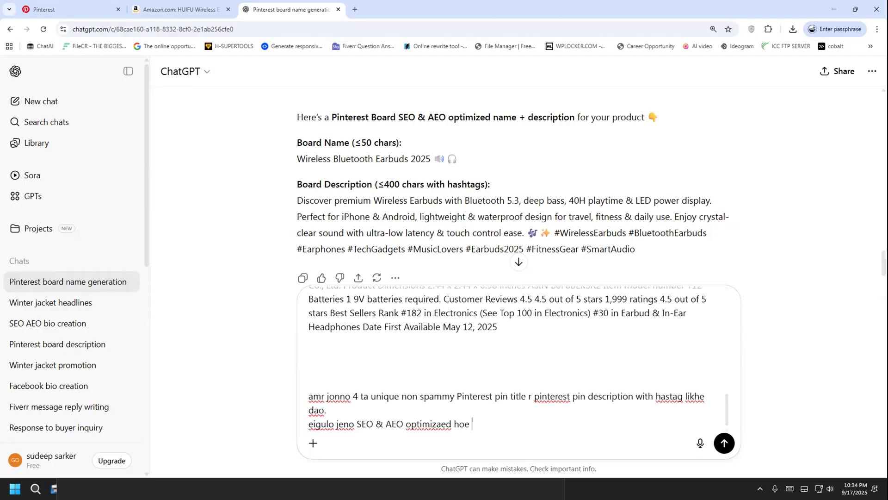
text(ar non-spammy hoe r sho)
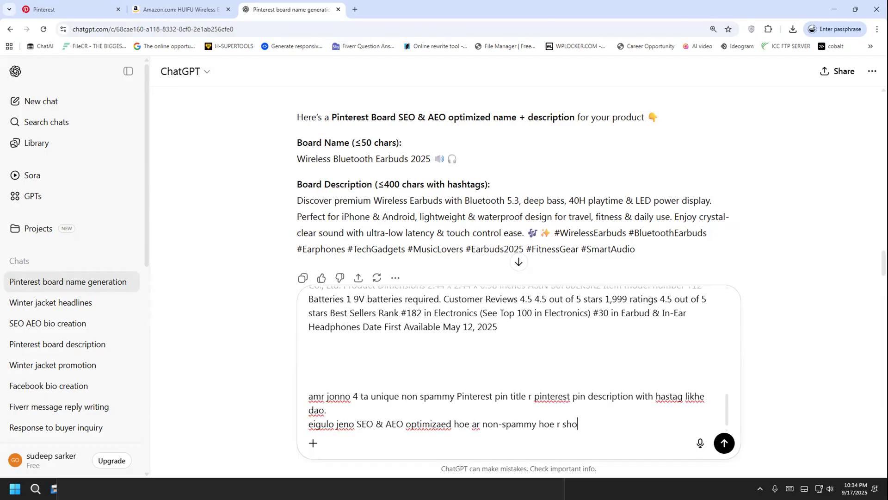
text(bgulo unique hoe eirokom )
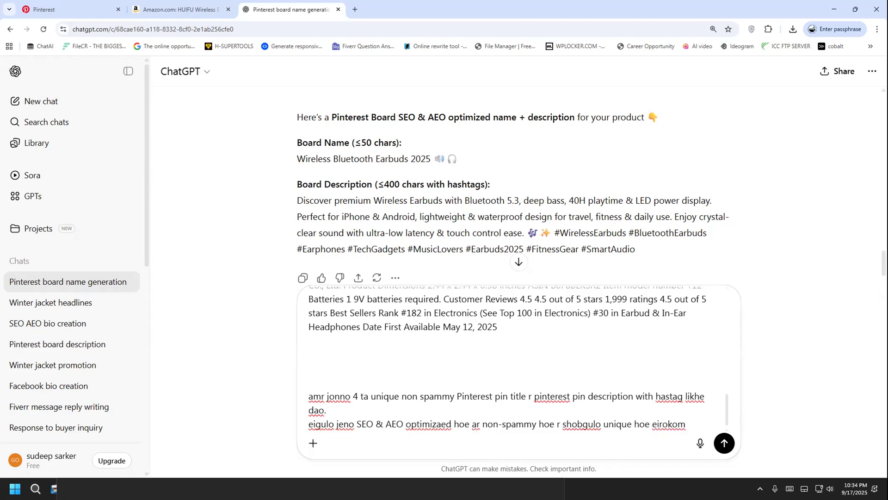
text(4 ti likhe diba)
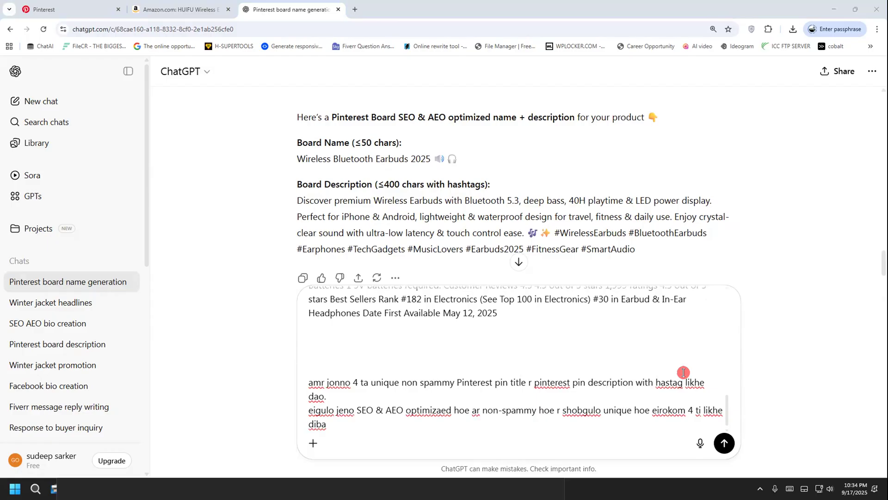
Review the wording of the unsent request for four unique Pin titles and descriptions below the product details
drag(309, 382, 353, 424)
click(357, 426)
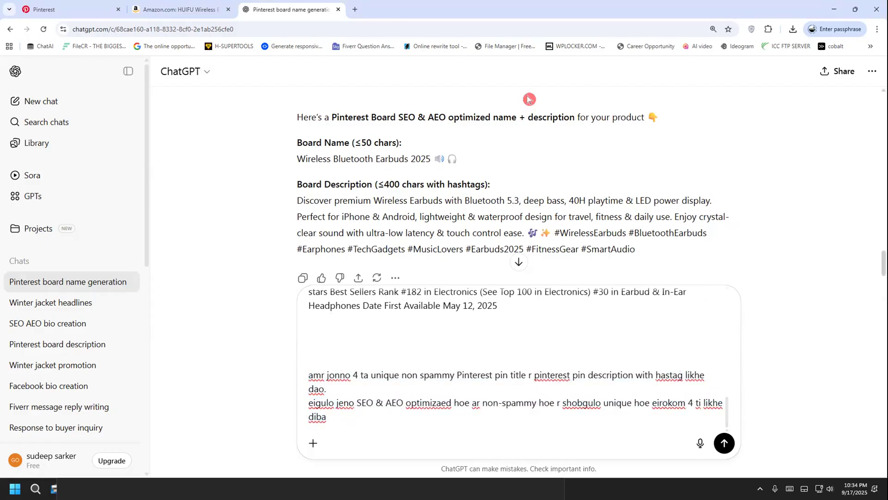
drag(286, 382, 322, 354)
mouse_move(306, 427)
mouse_down()
mouse_move(318, 431)
mouse_move(339, 411)
mouse_up()
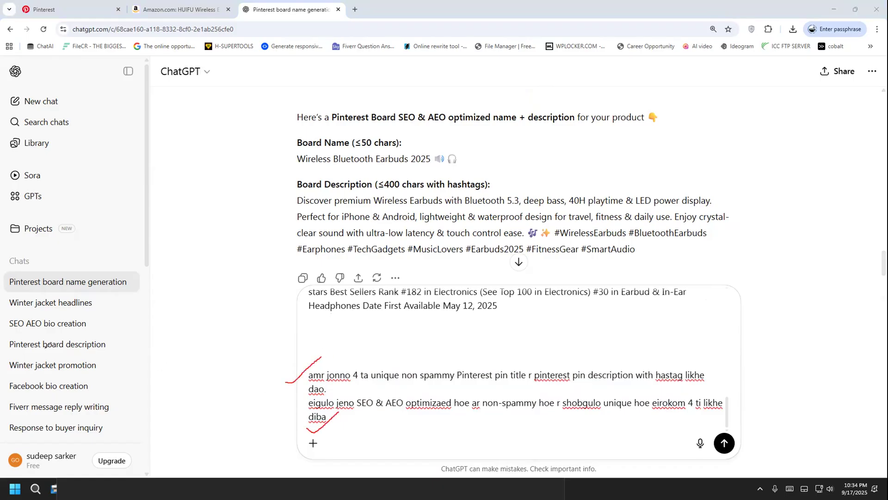
key(Escape)
drag(328, 415, 307, 372)
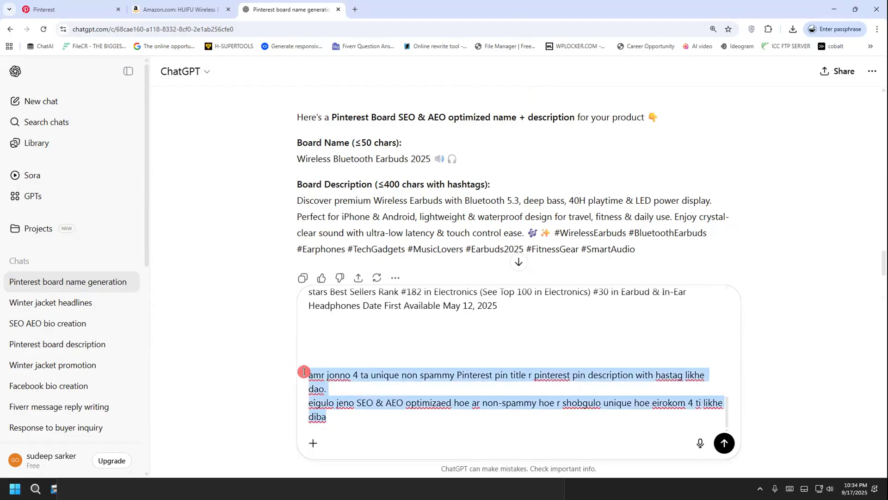
click(346, 421)
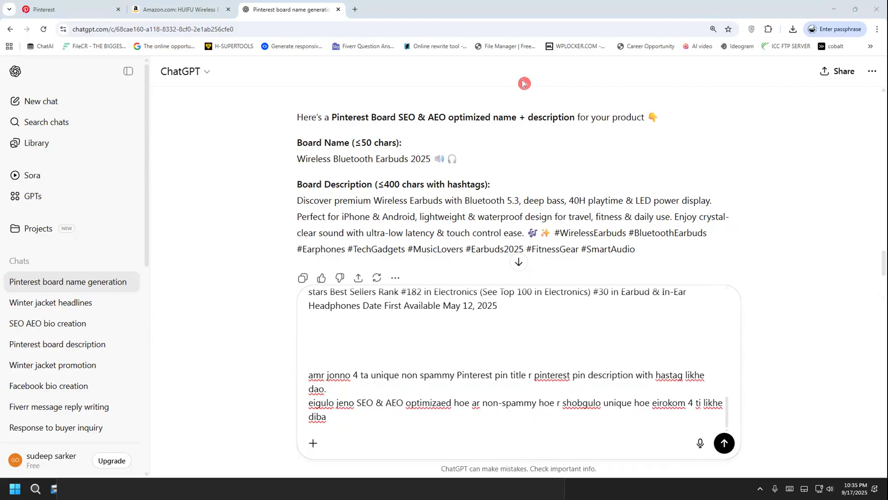
mouse_move(352, 352)
mouse_down()
mouse_move(269, 394)
mouse_move(271, 429)
mouse_move(405, 441)
mouse_move(714, 439)
mouse_move(740, 409)
mouse_move(709, 352)
mouse_move(550, 336)
mouse_move(276, 360)
mouse_up()
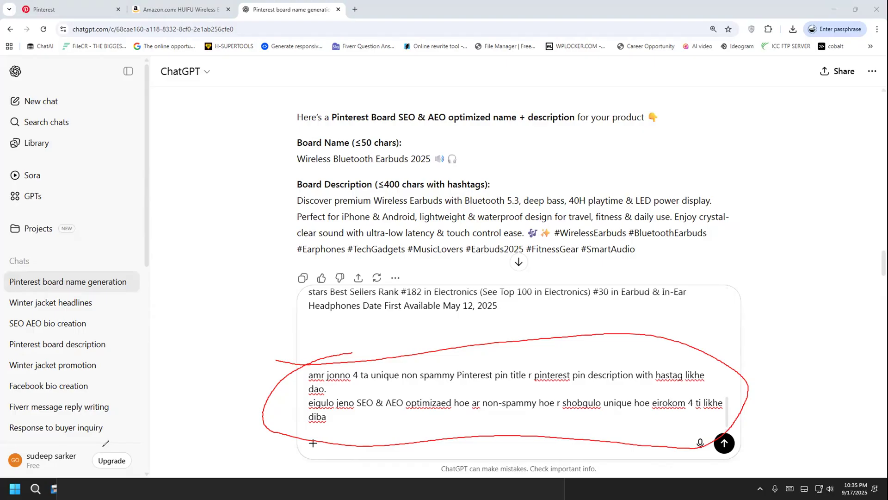
Submit the prompt requesting four unique, non-spammy, SEO and AEO optimized Pinterest pin titles and descriptions with hashtags, and review the reply
click(4, 277)
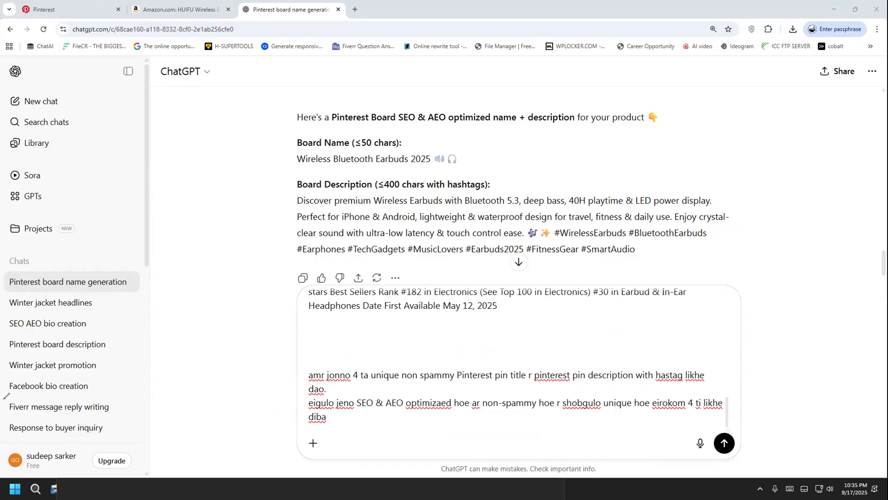
click(723, 443)
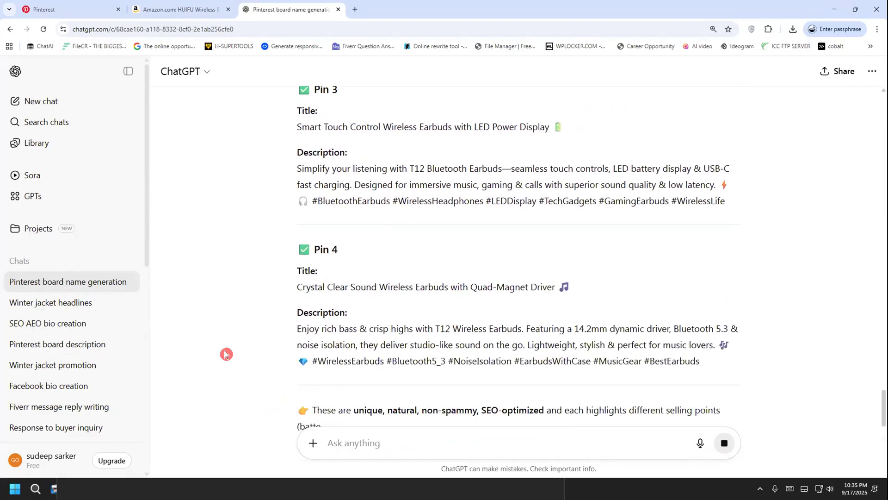
scroll(227, 353, up, 10)
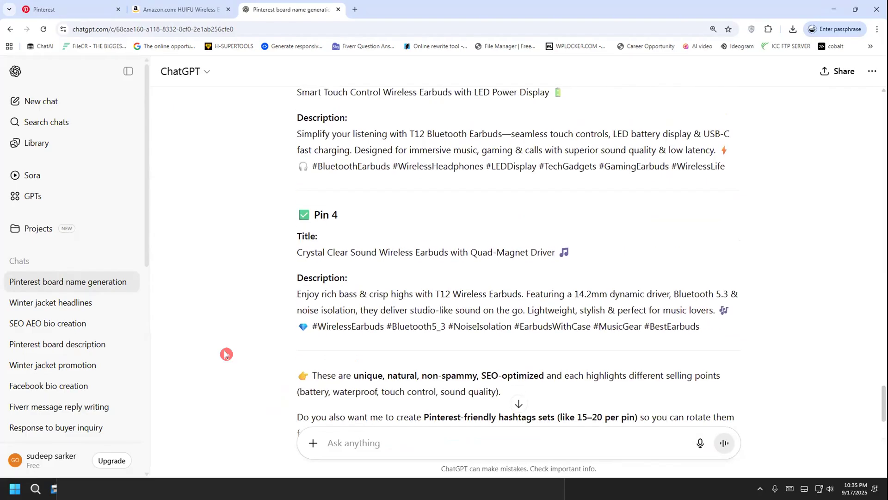
scroll(226, 353, up, 6)
scroll(226, 353, down, 3)
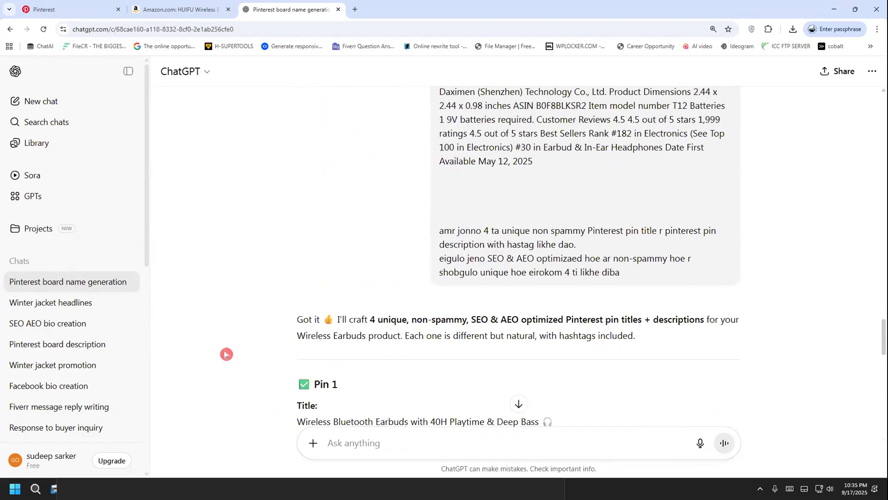
Copy the Pin 1 title from ChatGPT into the title of the pin being created on Pinterest
drag(570, 319, 551, 317)
right_click(310, 320)
click(389, 323)
right_click(451, 315)
click(481, 327)
click(87, 15)
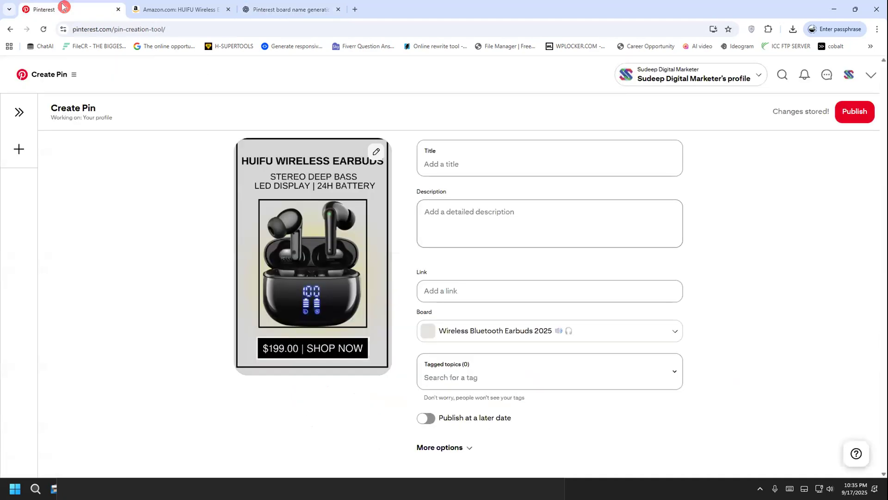
click(437, 156)
key(ctrl+v)
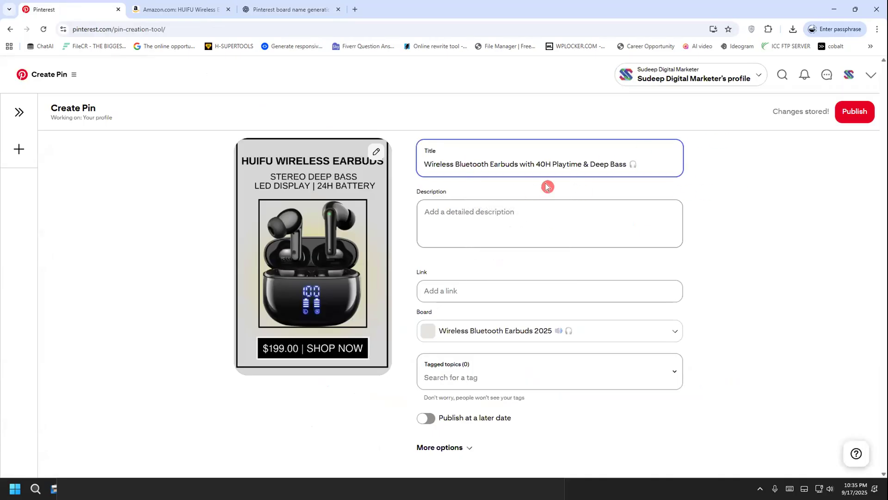
Copy the Pin 1 description with its hashtags from ChatGPT into the Pinterest pin's description
click(279, 11)
scroll(280, 359, down, 2)
drag(284, 265, 354, 323)
right_click(367, 278)
click(384, 280)
click(106, 10)
click(445, 220)
key(ctrl+v)
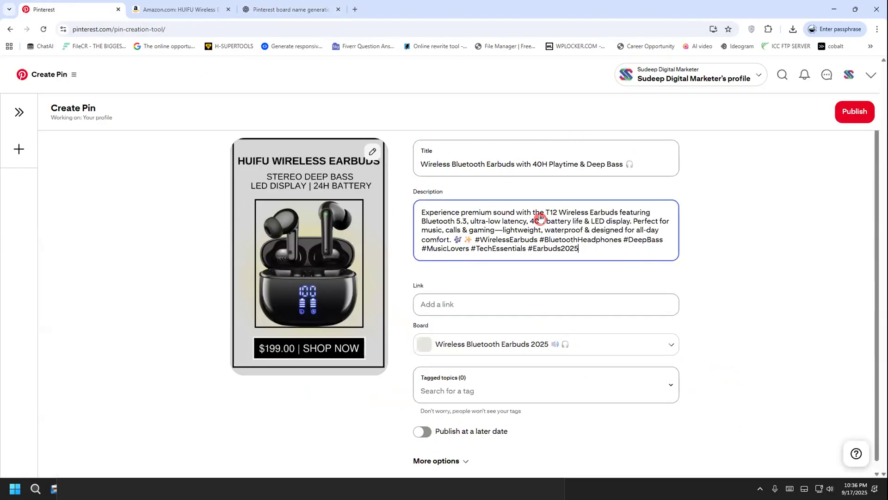
Copy the full URL of the HUIFU wireless earbuds product page on Amazon
click(153, 9)
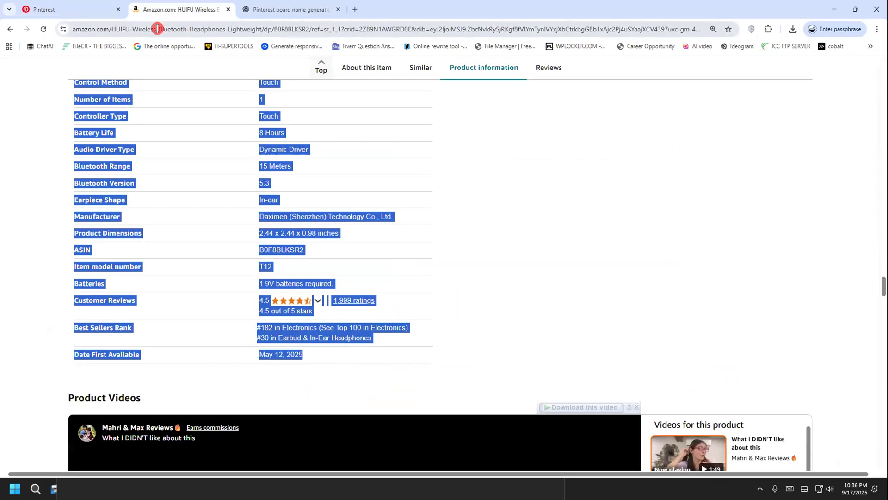
click(157, 29)
double_click(158, 29)
click(158, 29)
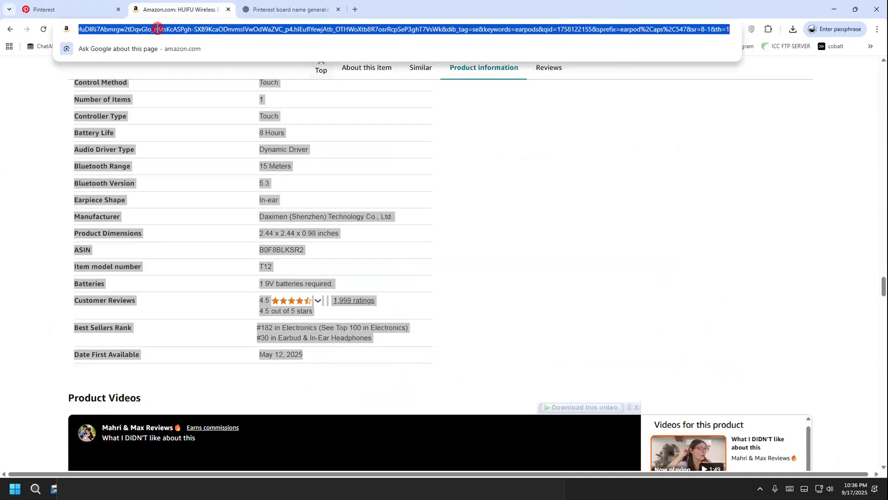
right_click(157, 28)
click(215, 118)
click(563, 195)
scroll(575, 284, up, 10)
scroll(588, 282, up, 20)
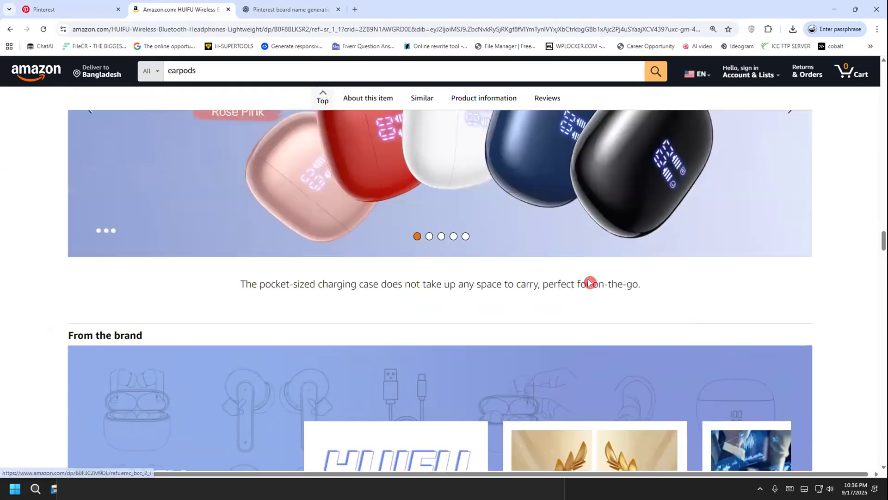
scroll(574, 260, up, 20)
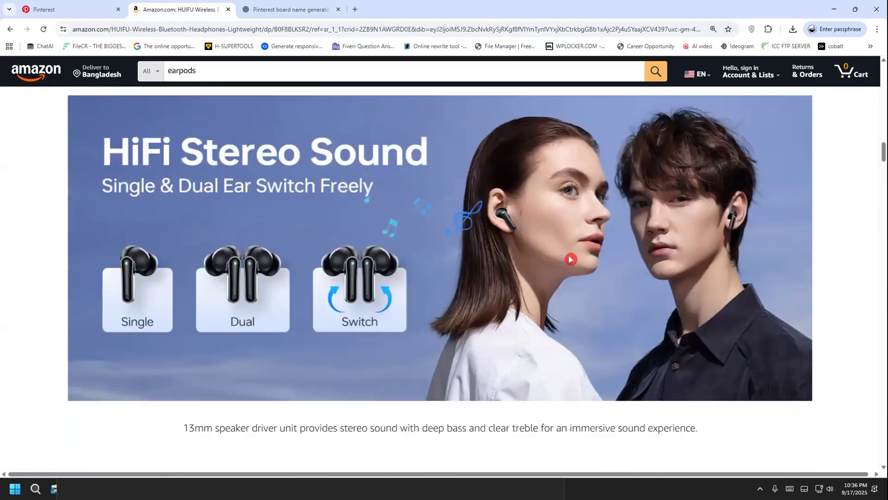
scroll(545, 248, up, 15)
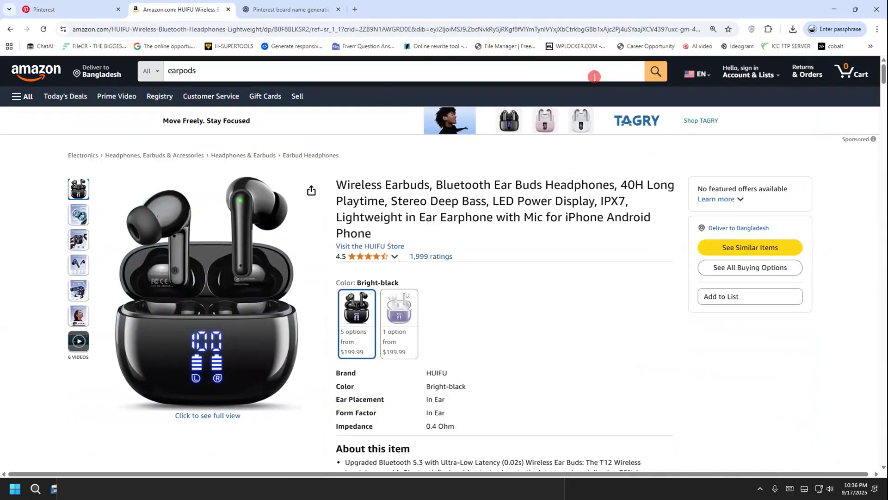
drag(238, 31, 241, 25)
Paste the copied Amazon product URL as the link of the Pinterest pin
click(44, 9)
click(459, 303)
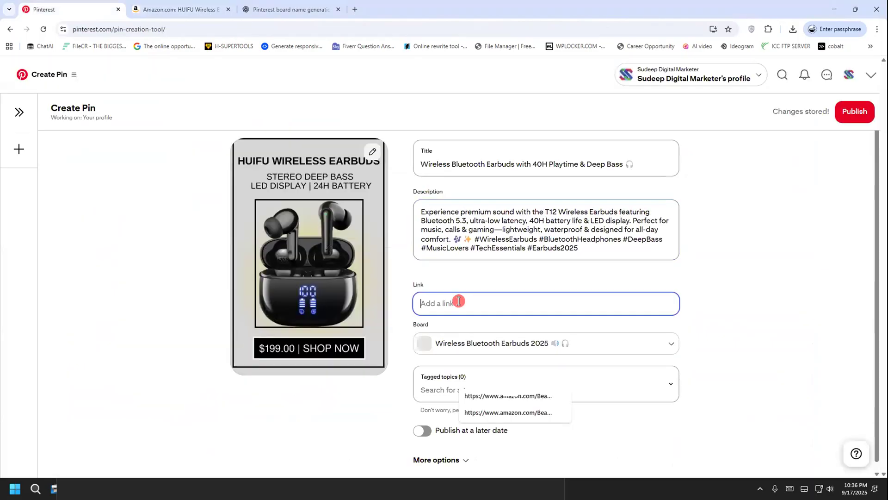
right_click(461, 304)
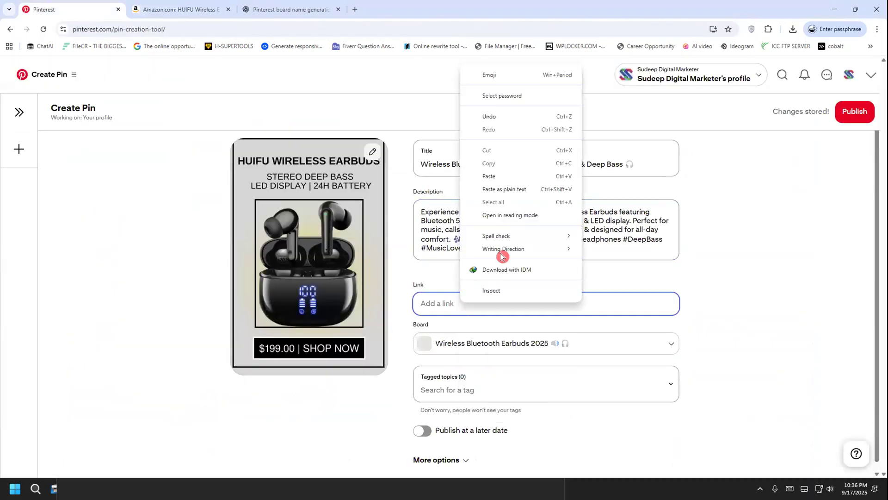
click(501, 175)
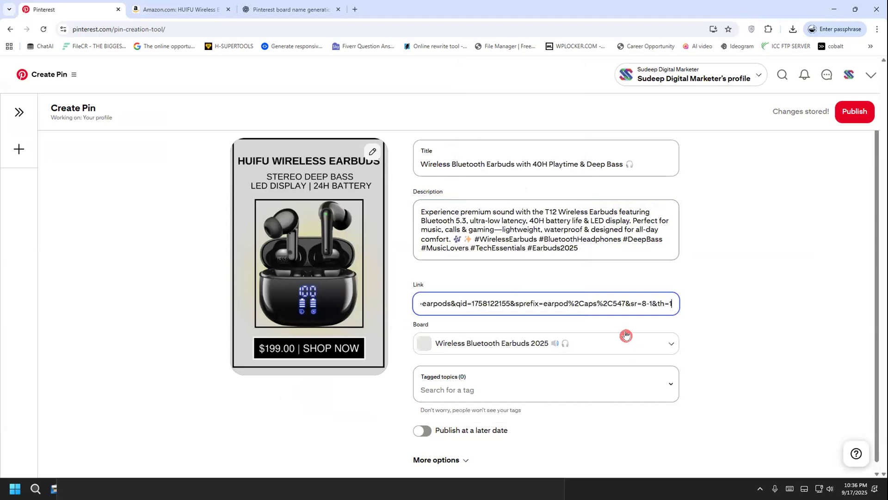
click(574, 96)
mouse_move(530, 320)
mouse_down()
mouse_move(411, 347)
mouse_move(546, 375)
mouse_move(495, 305)
mouse_up()
mouse_move(470, 319)
mouse_down()
mouse_move(476, 326)
mouse_move(564, 302)
mouse_up()
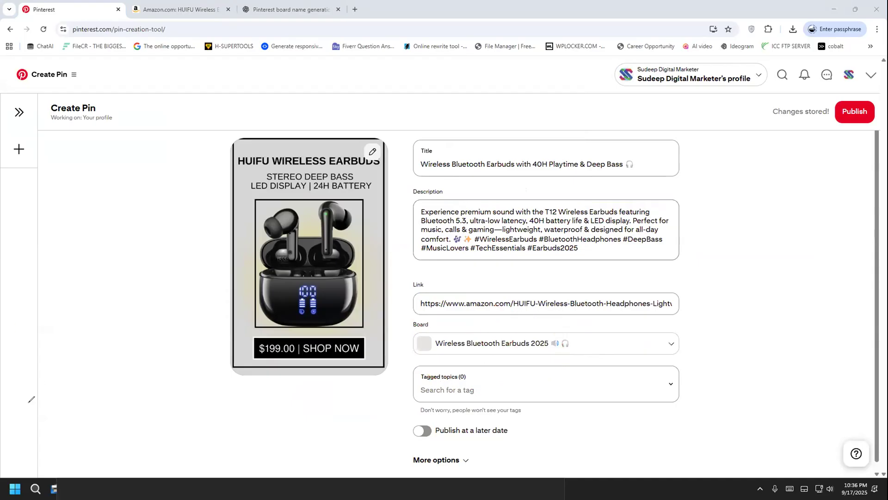
Search the pin's tagged topics for "buds" and "wireless"
click(556, 382)
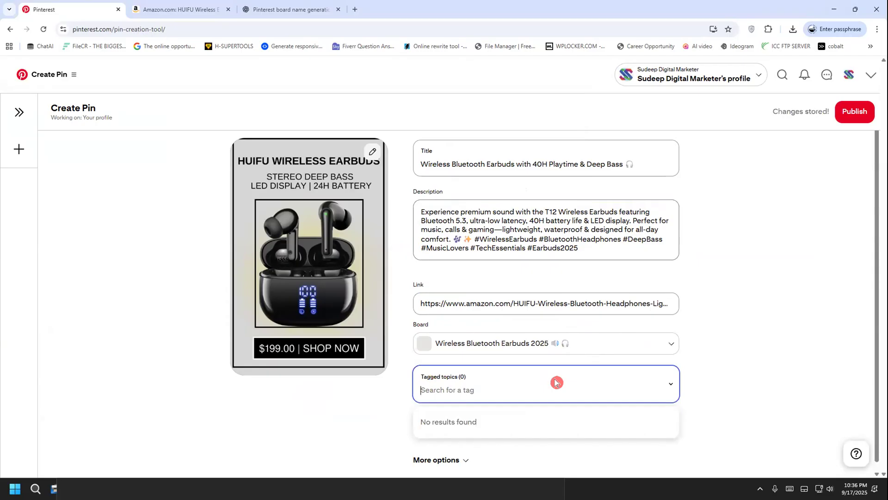
text(wire)
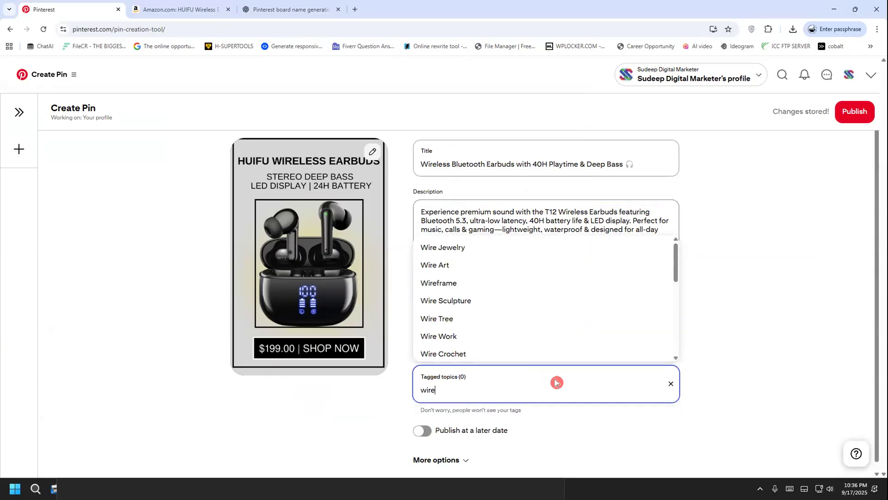
text(less )
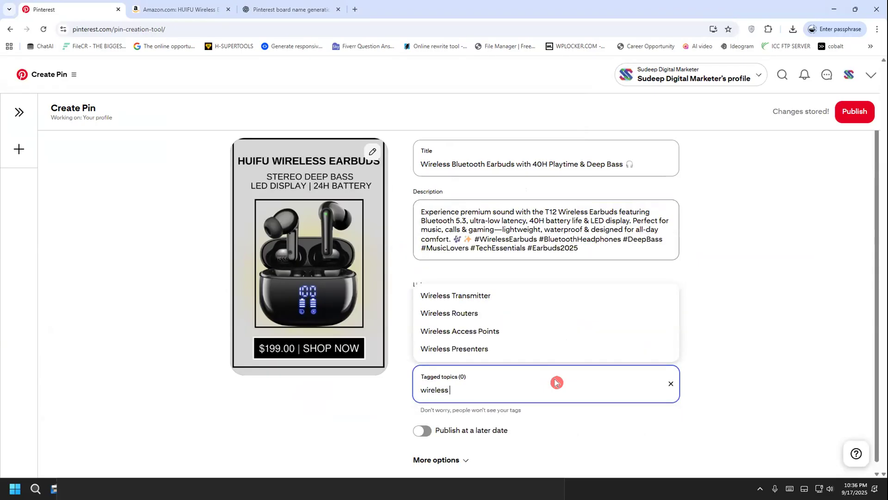
text(bud)
key(BackSpace)
key(BackSpace)
key(BackSpace)
key(BackSpace)
key(BackSpace)
key(BackSpace)
key(BackSpace)
text(buds)
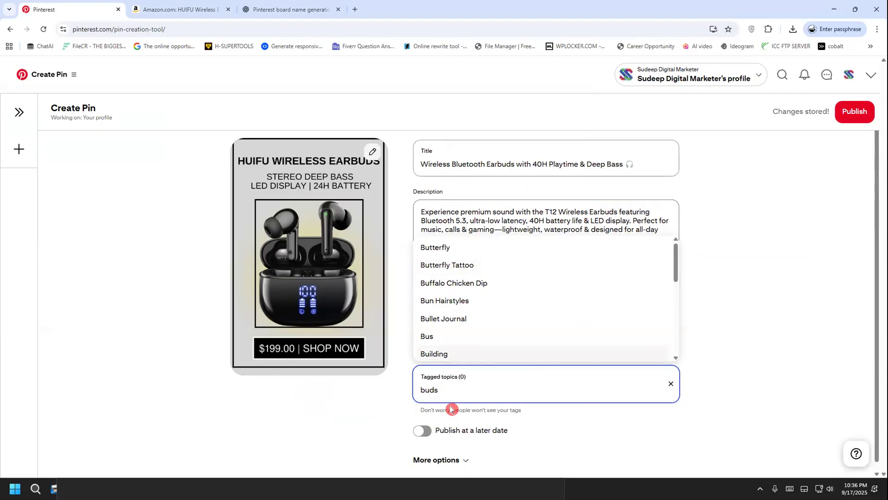
key(BackSpace)
key(BackSpace)
key(BackSpace)
key(BackSpace)
text(w)
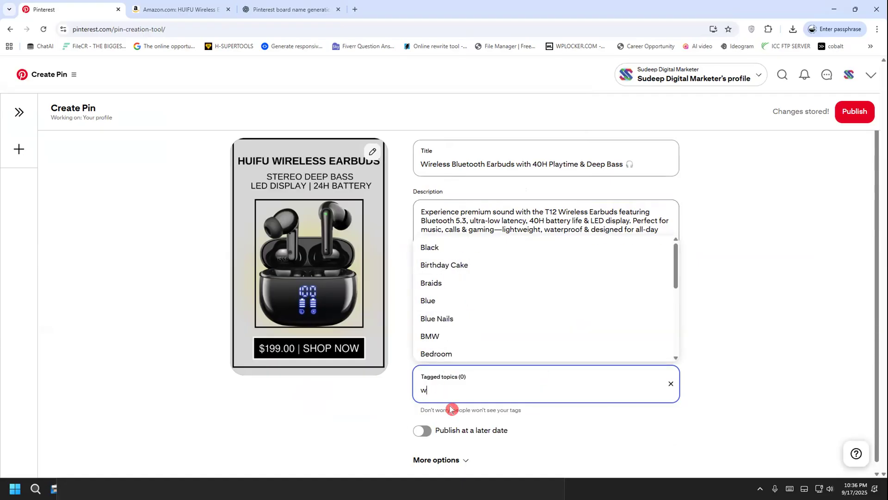
text(ireless)
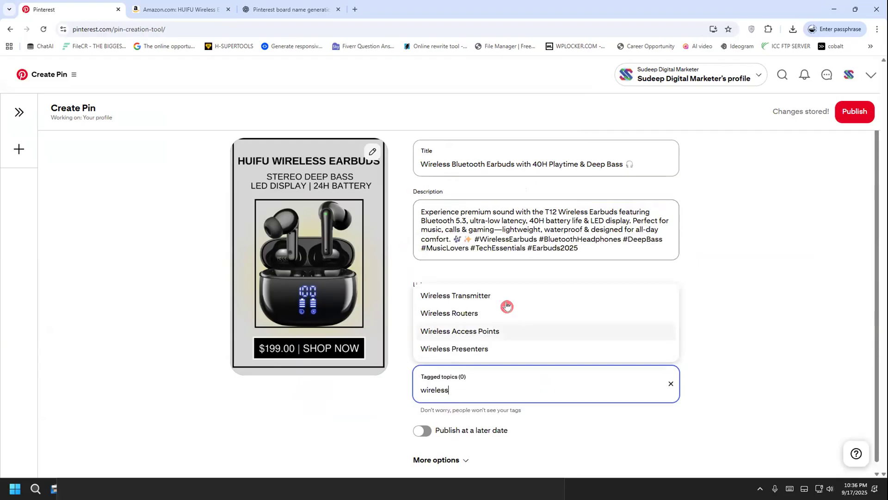
Inspect the full product URL on the Amazon earbuds page
click(208, 9)
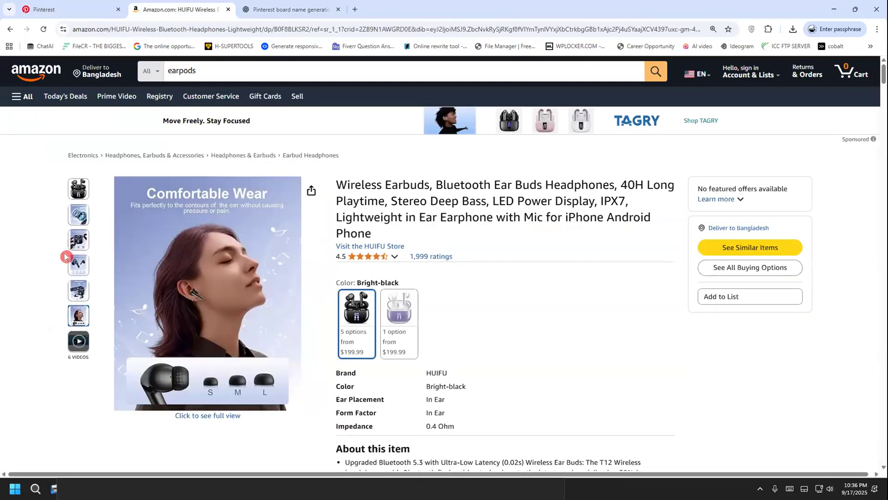
click(97, 31)
click(97, 30)
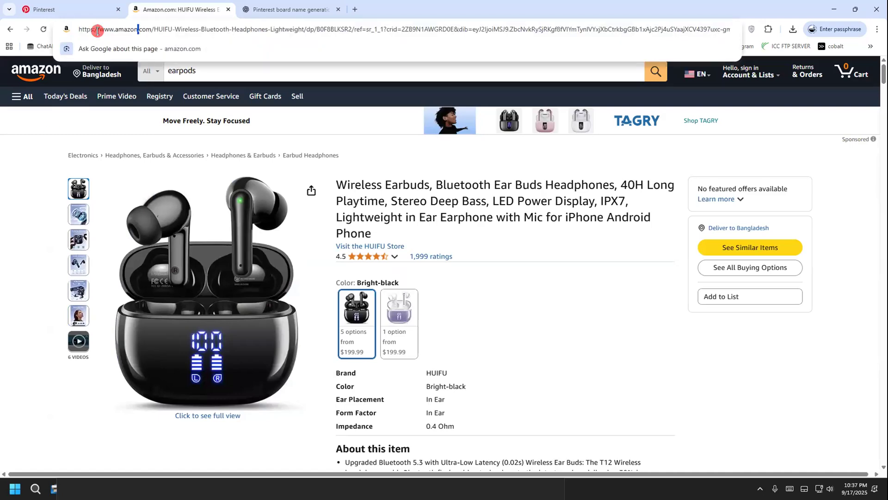
click(37, 262)
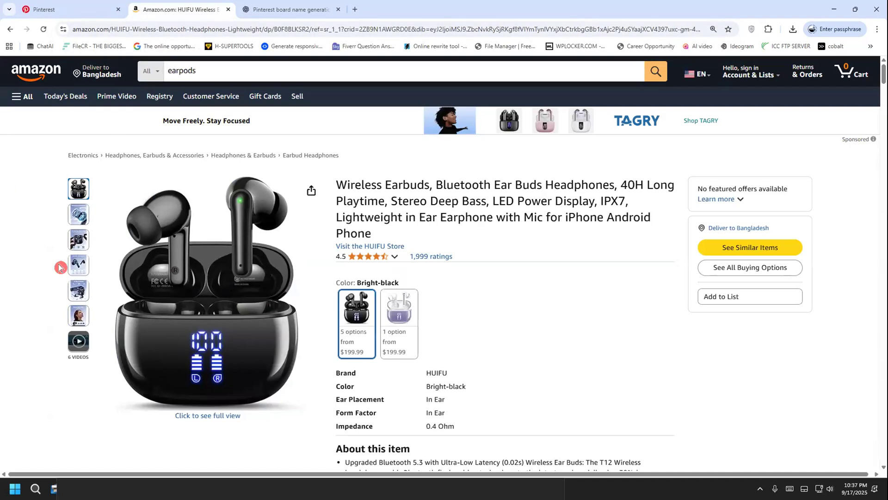
click(220, 28)
click(215, 30)
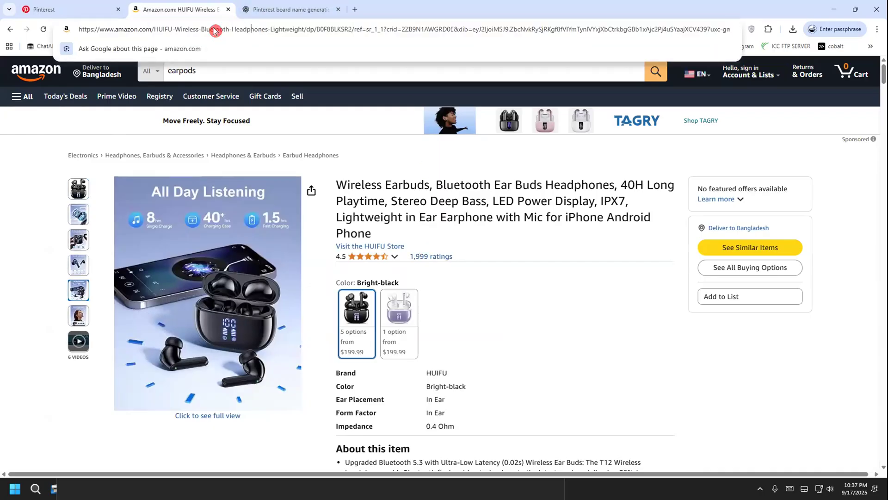
key(ctrl+a)
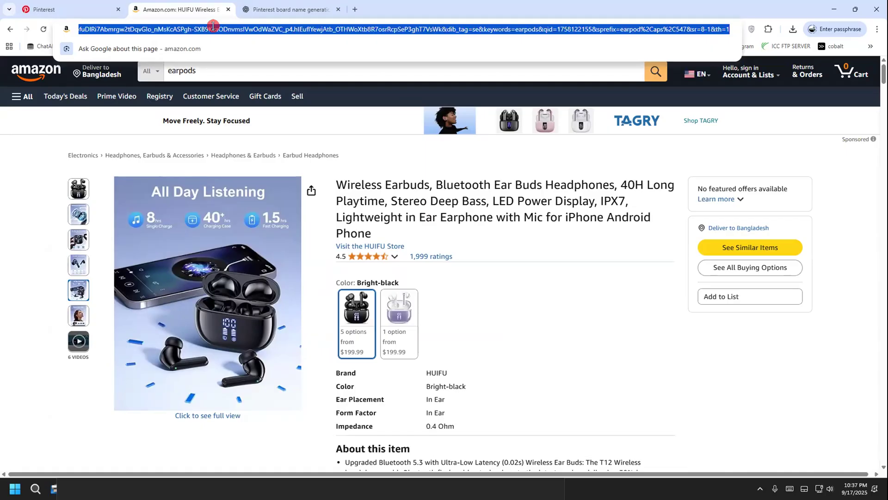
Tag the Pinterest pin with the topics Wireless Transmitter and On Ear Earphones
click(61, 6)
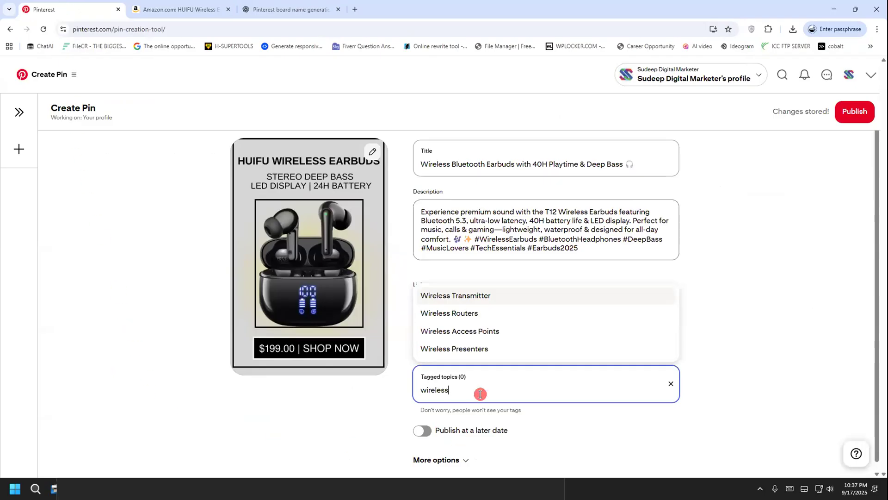
click(514, 295)
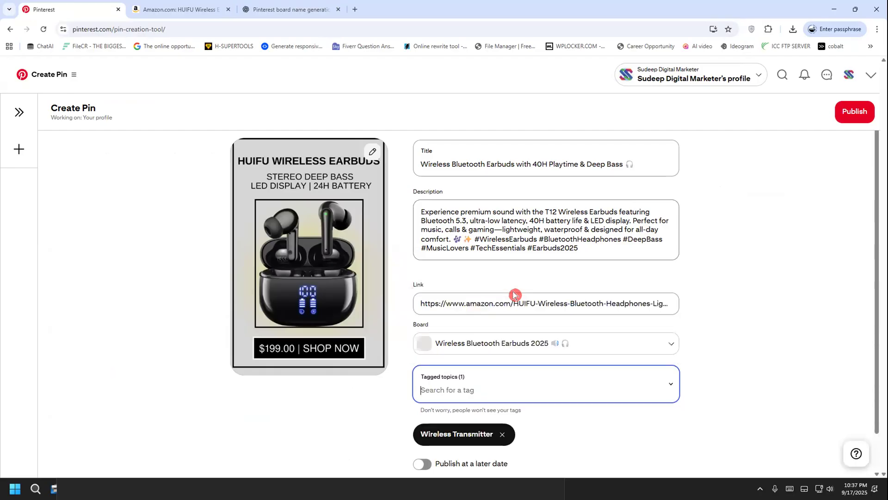
click(522, 390)
text(w)
key(BackSpace)
text(hea)
key(BackSpace)
key(BackSpace)
key(BackSpace)
text(earphone)
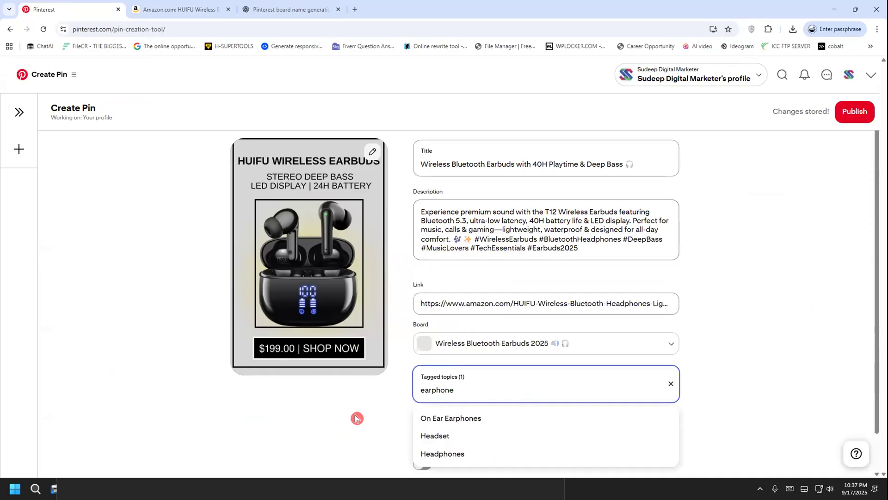
click(451, 417)
Reuse the pin's title "Wireless Bluetooth Earbuds with 40H Playtime & Deep Bass 🎧" as its alt text under the additional options
scroll(576, 352, down, 1)
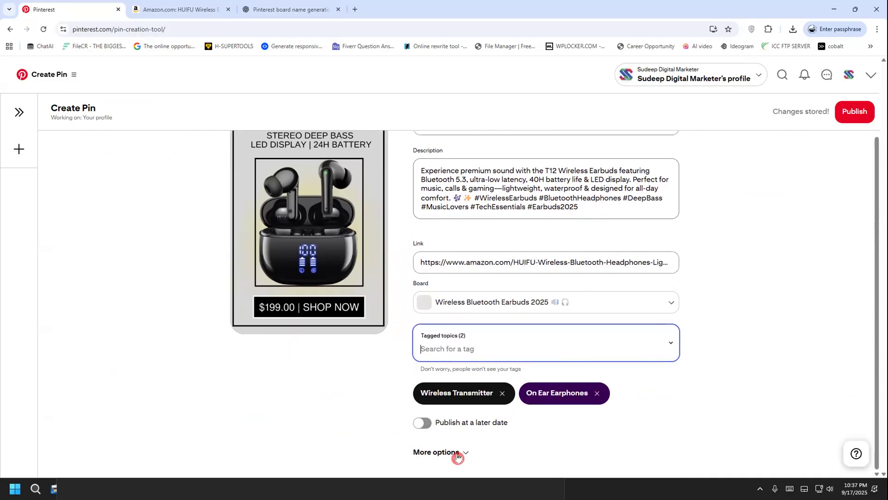
click(434, 452)
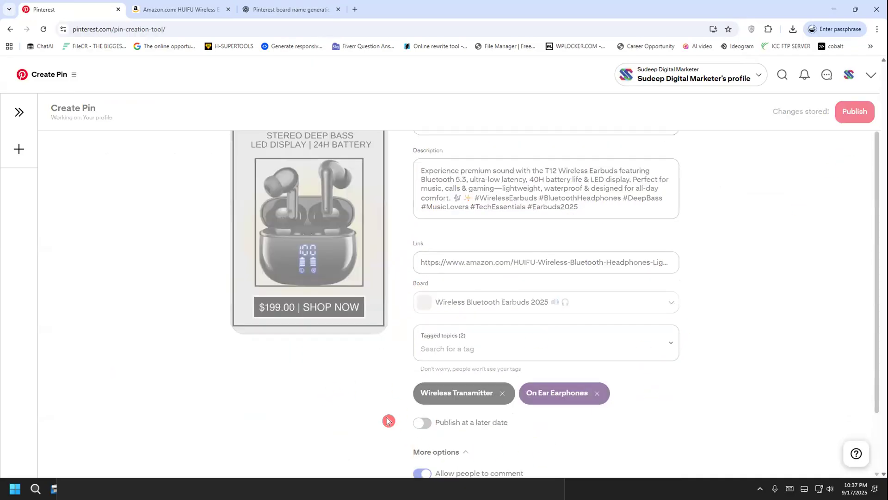
scroll(387, 420, down, 3)
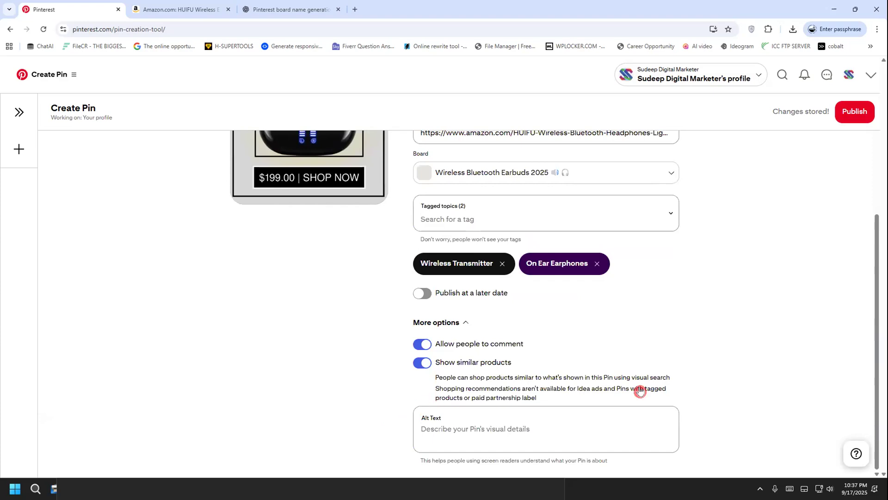
click(492, 437)
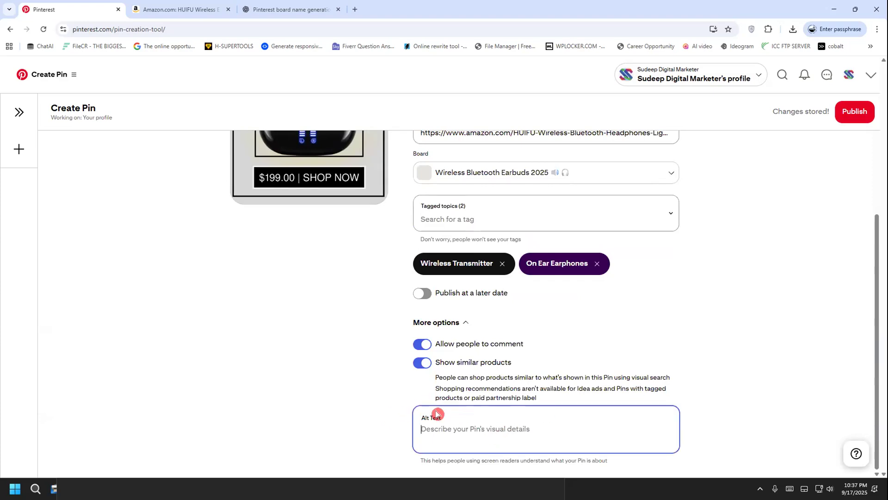
scroll(440, 407, up, 3)
click(626, 165)
drag(626, 164, 410, 169)
key(ctrl+c)
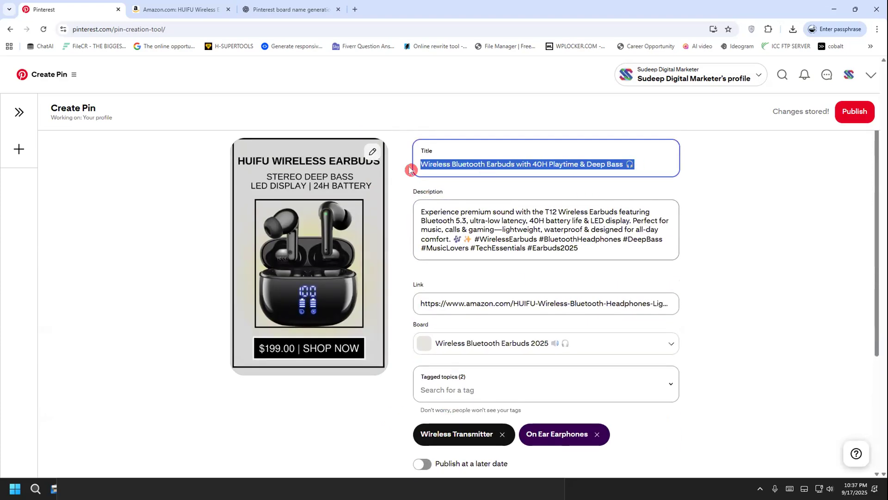
scroll(282, 370, down, 1)
scroll(282, 370, down, 3)
click(459, 429)
key(ctrl+v)
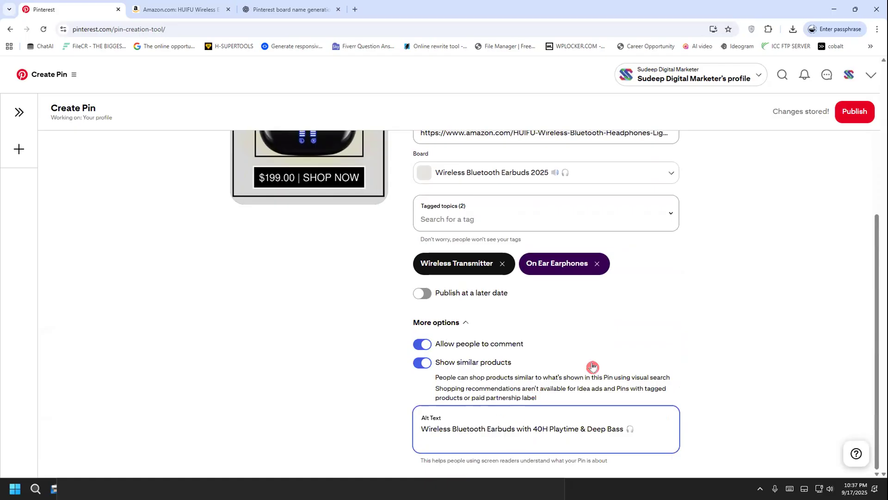
Publish the pin and upload "paucek and lage (1).jpg" as the image of a new pin
scroll(601, 362, up, 10)
click(856, 112)
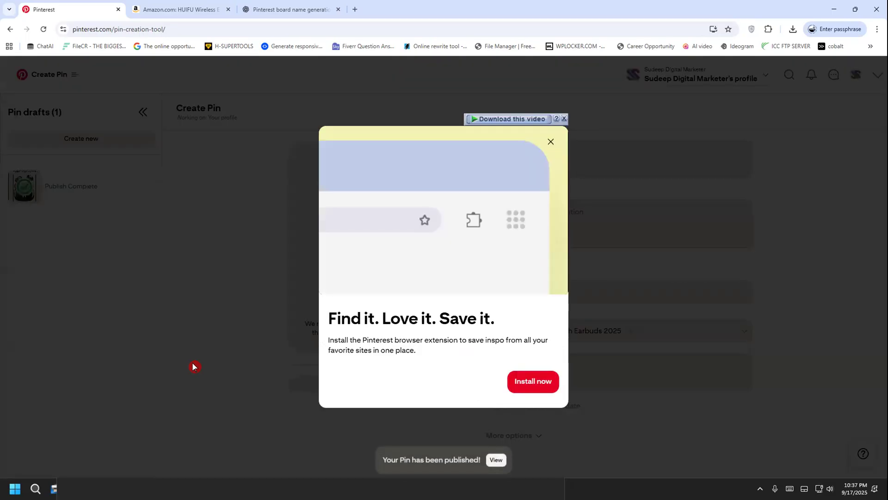
click(549, 141)
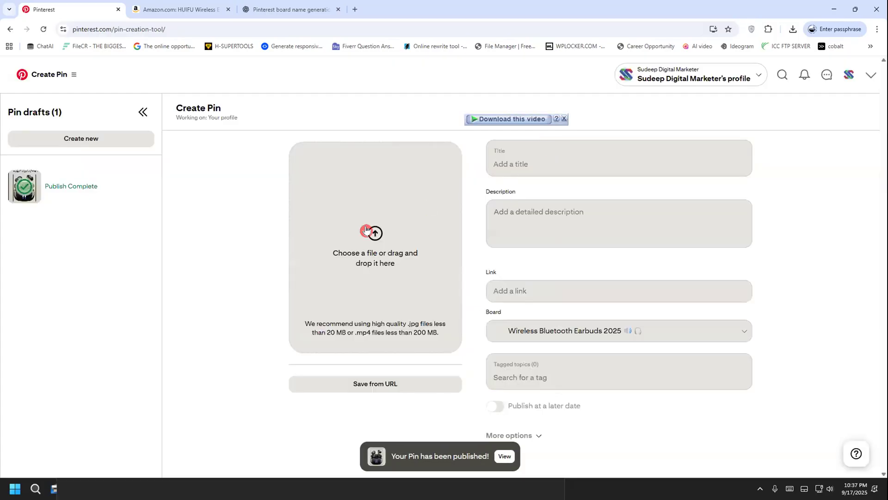
click(410, 262)
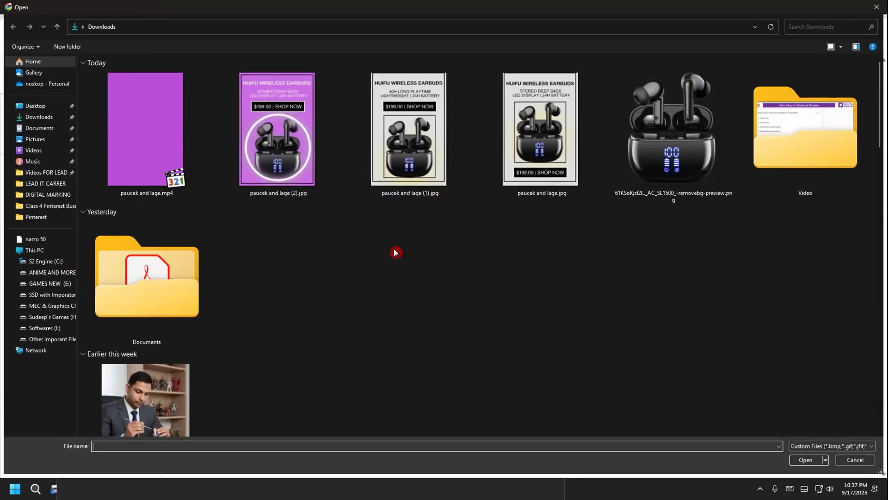
double_click(410, 152)
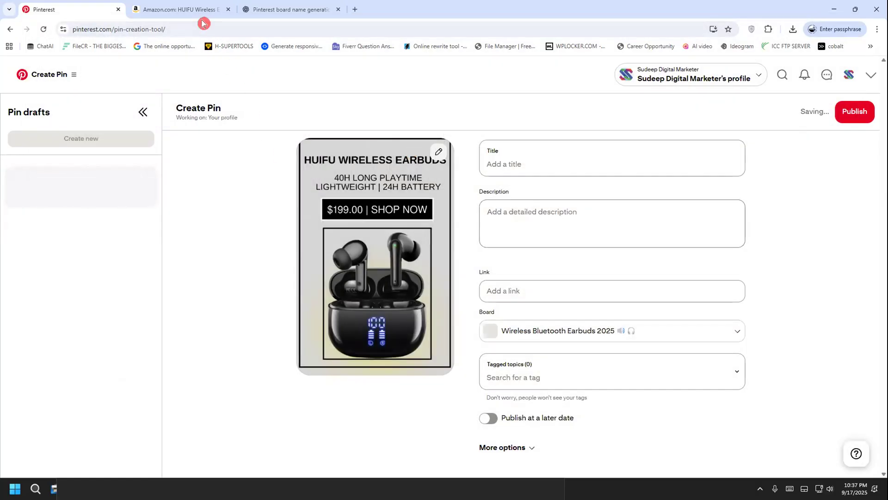
Title the new pin with "Huifu" followed by ChatGPT's Pin 2 title, "Lightweight Waterproof Wireless Earbuds for iPhone & Android 🌊"
click(247, 11)
scroll(296, 264, down, 4)
drag(298, 213, 579, 214)
right_click(503, 217)
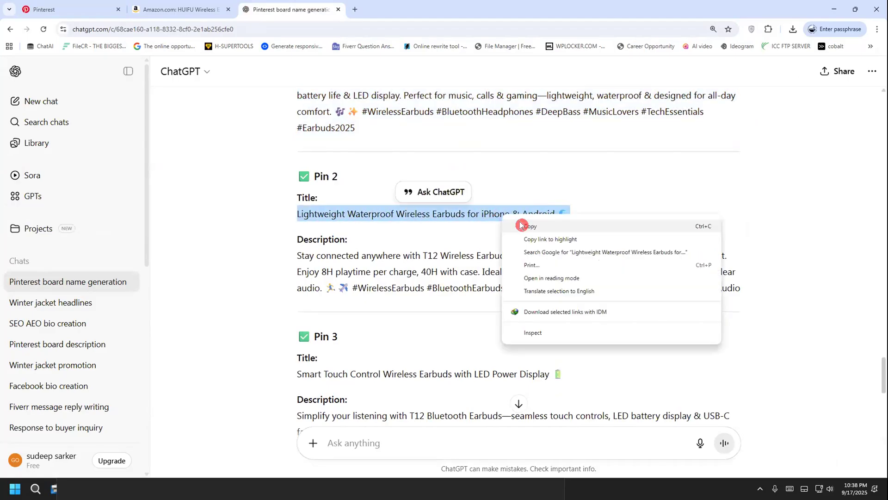
click(522, 226)
click(77, 7)
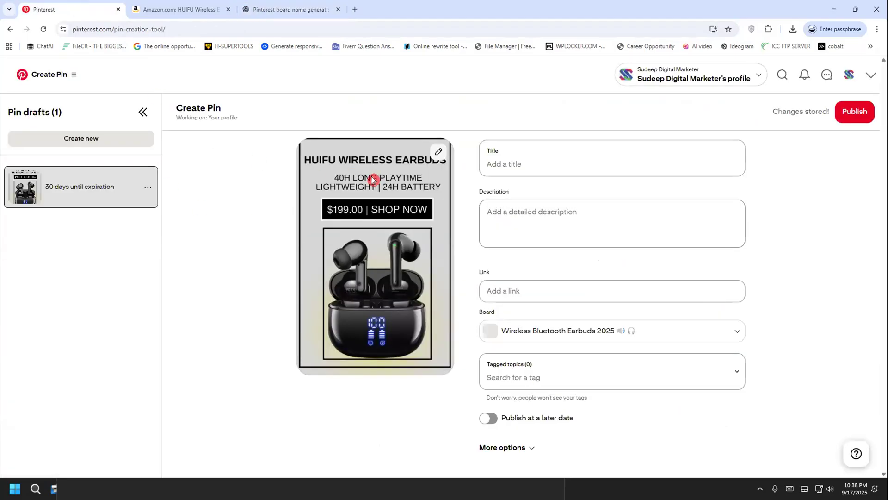
click(521, 156)
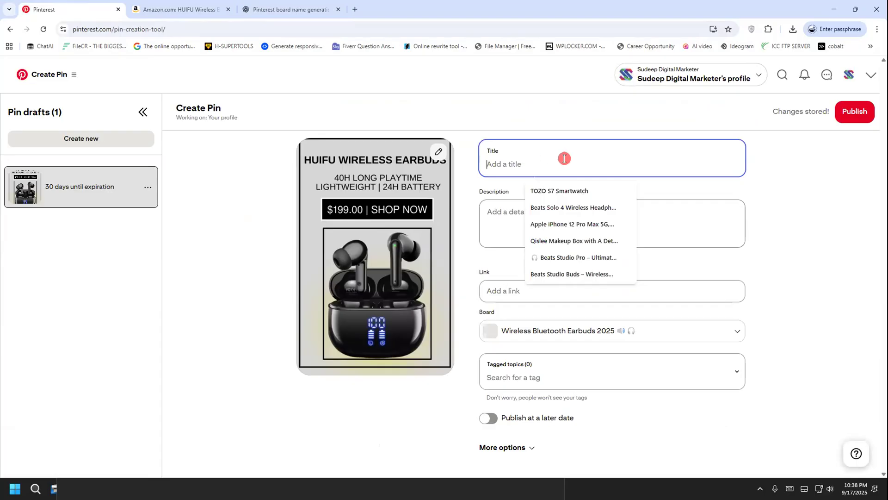
text(Huifu)
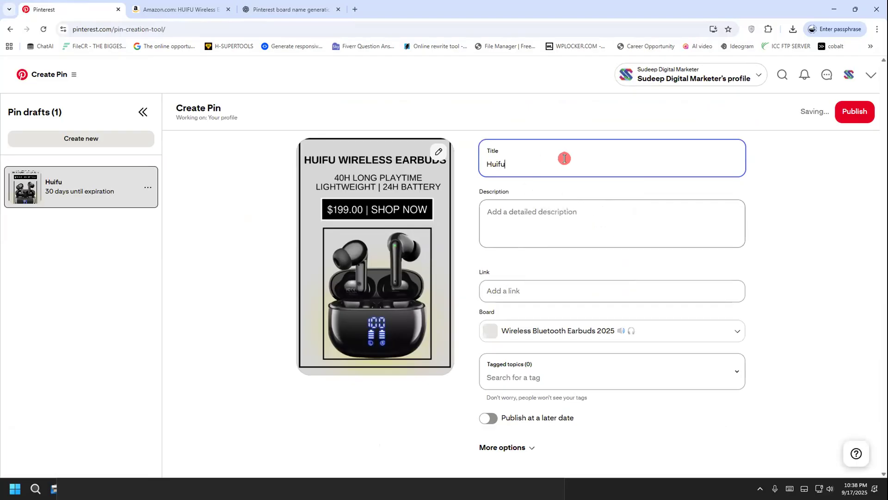
key(ctrl+v)
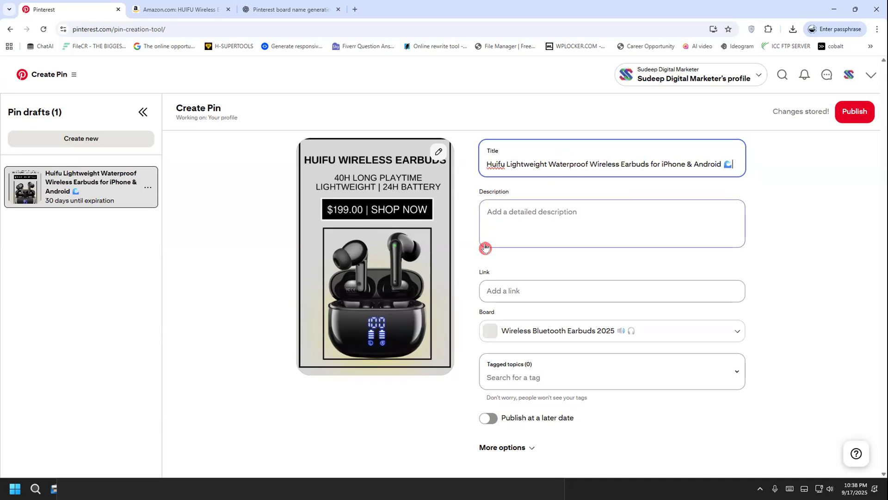
Copy the Pin 2 description with its hashtags from ChatGPT into the new Pinterest pin's description
click(533, 217)
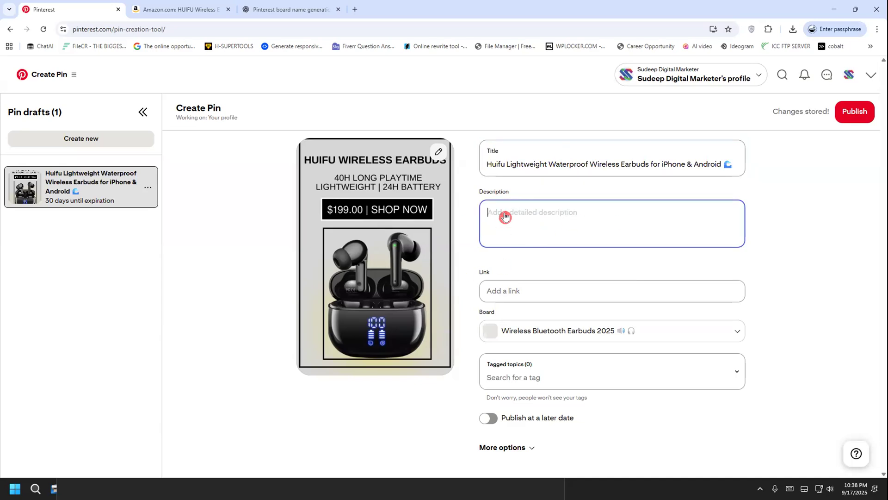
click(284, 8)
scroll(206, 276, down, 1)
drag(296, 209, 709, 253)
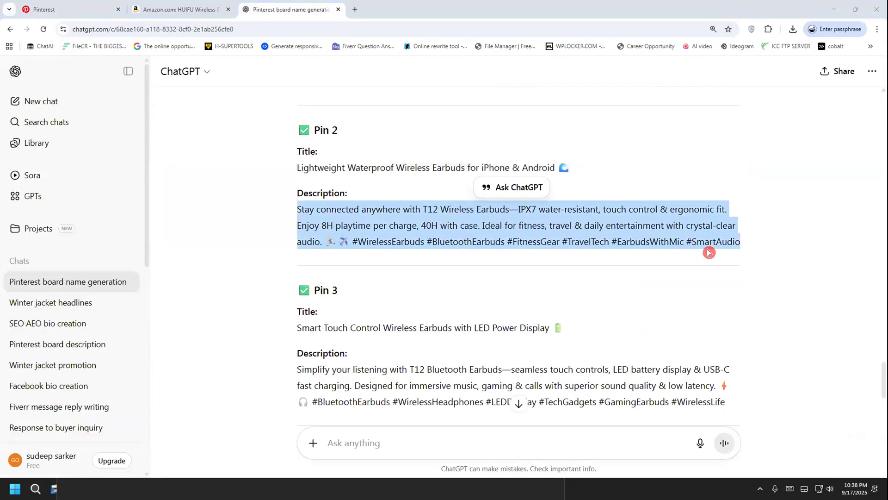
click(99, 10)
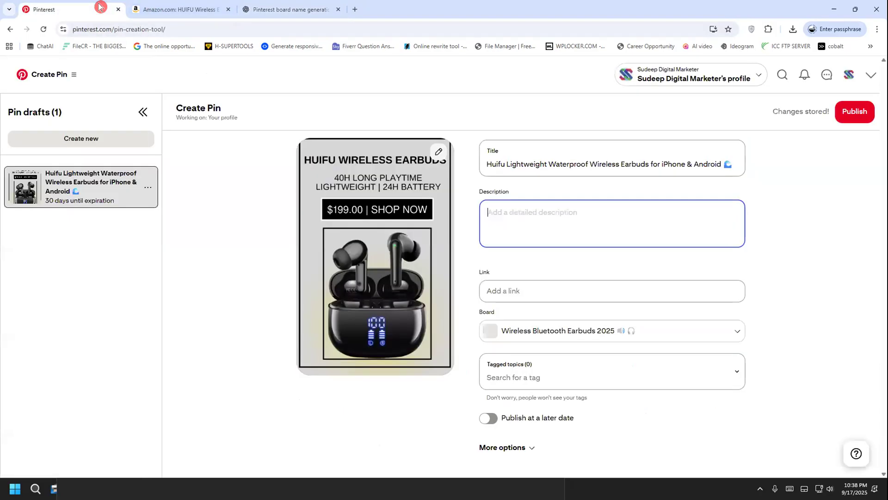
click(535, 227)
key(ctrl+v)
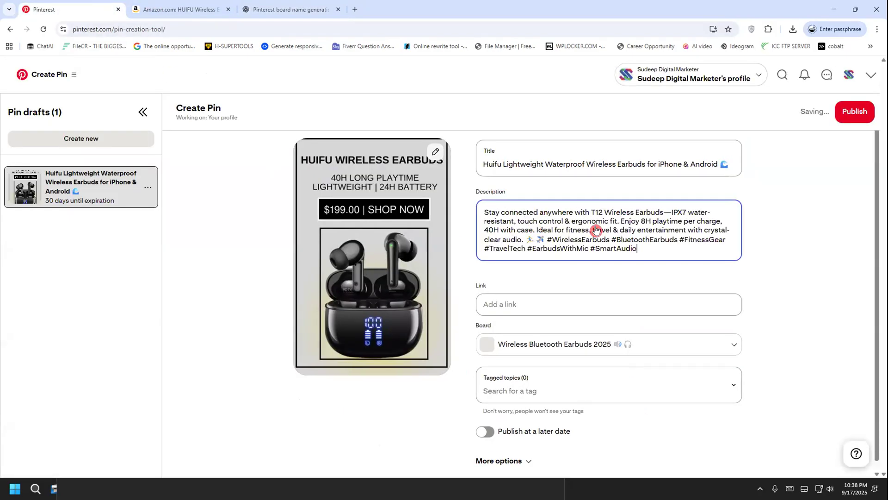
Copy the HUIFU earbuds product URL from the Amazon page and paste it as the Pinterest pin's link
click(213, 6)
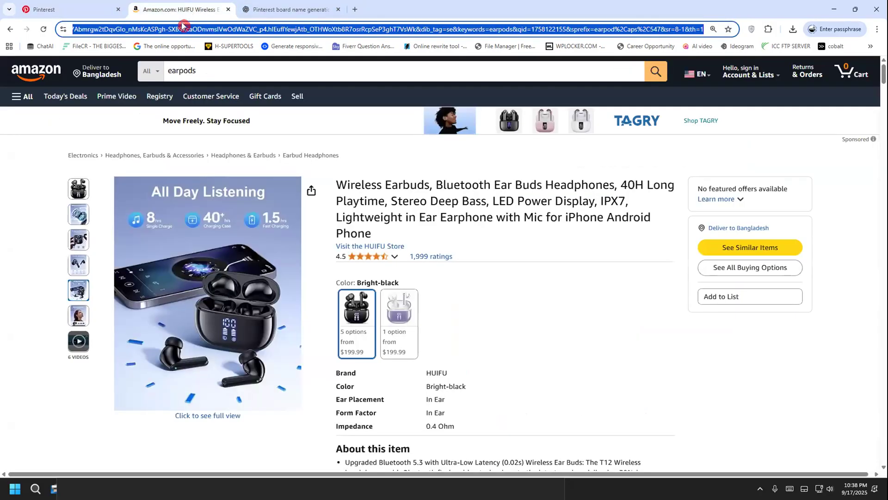
right_click(179, 31)
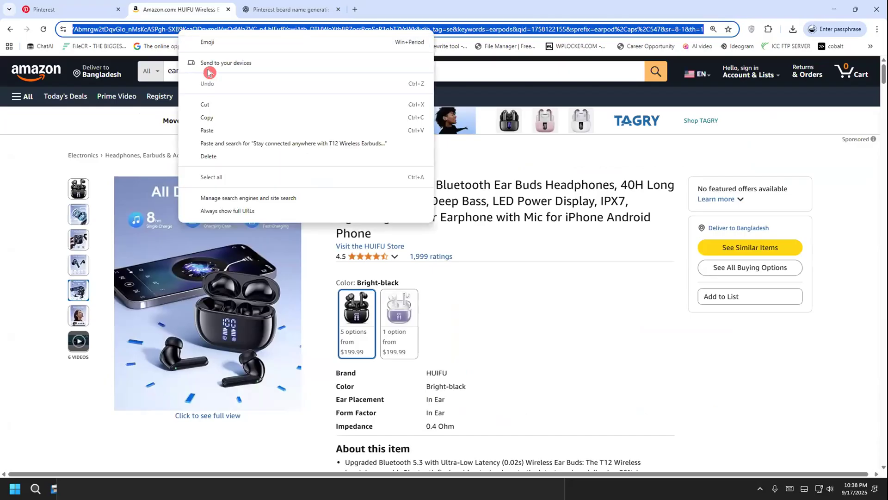
click(231, 117)
click(69, 10)
click(505, 302)
key(ctrl+v)
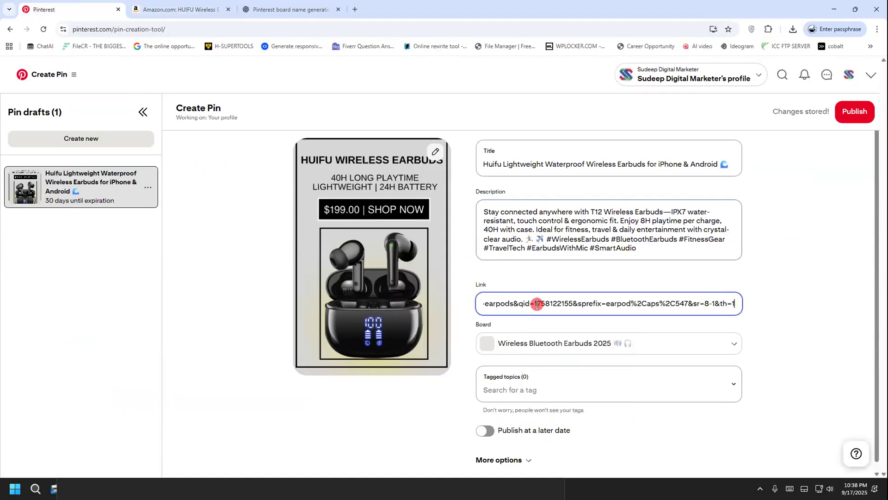
Search the tagged topics for "earphone" and tag the new pin with On Ear Earphones
click(542, 389)
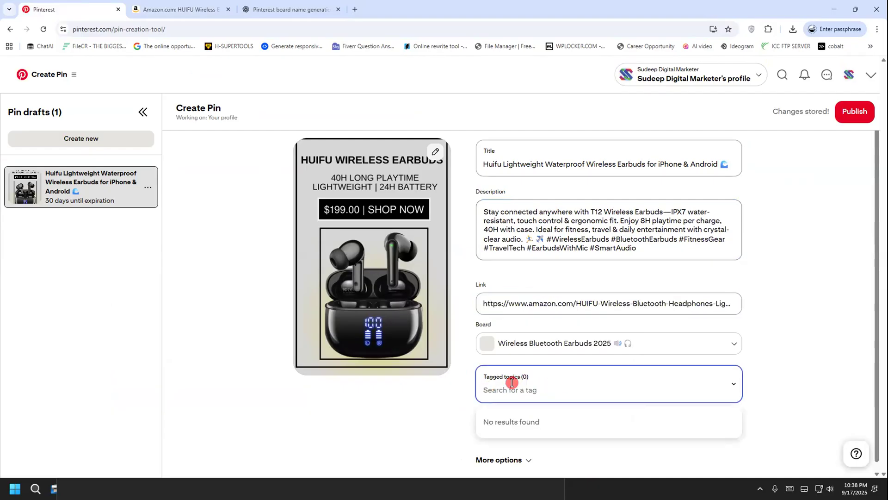
text(hea)
key(BackSpace)
key(BackSpace)
key(BackSpace)
text(ear)
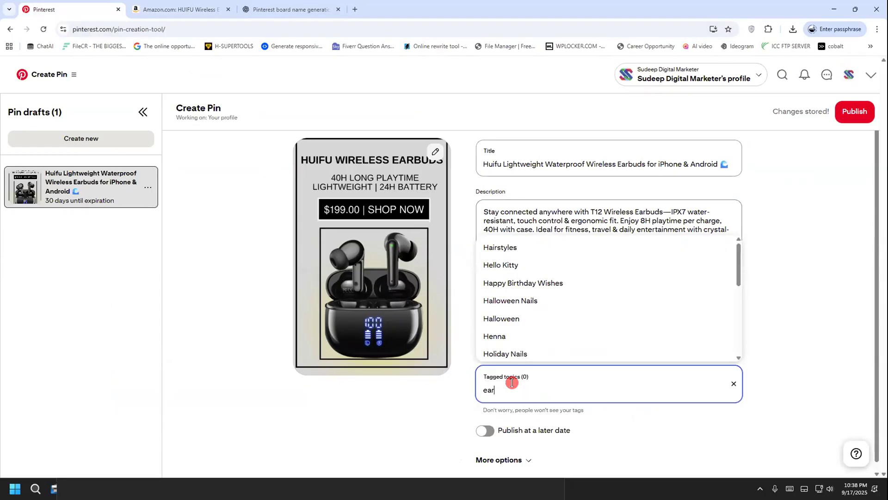
text(ph)
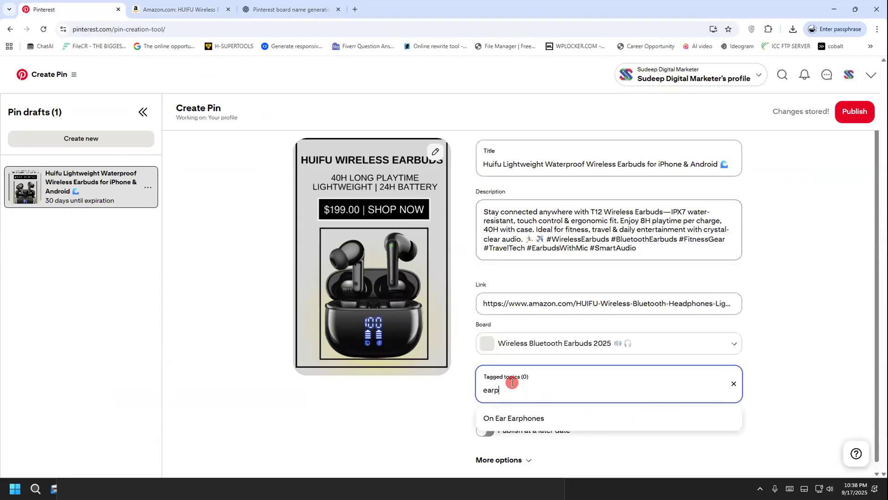
key(BackSpace)
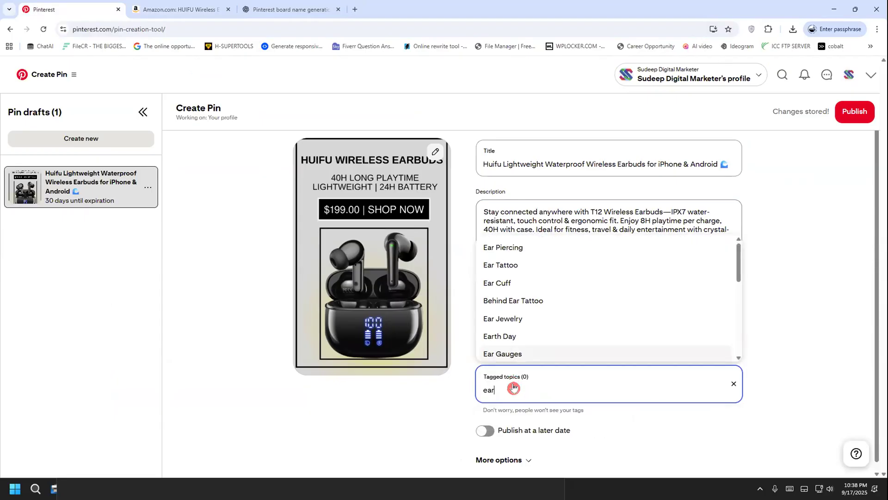
text(phone)
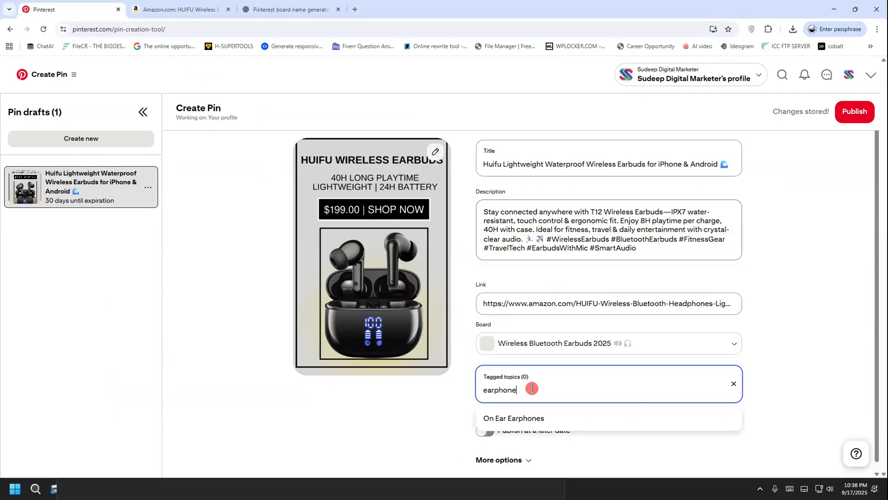
click(535, 418)
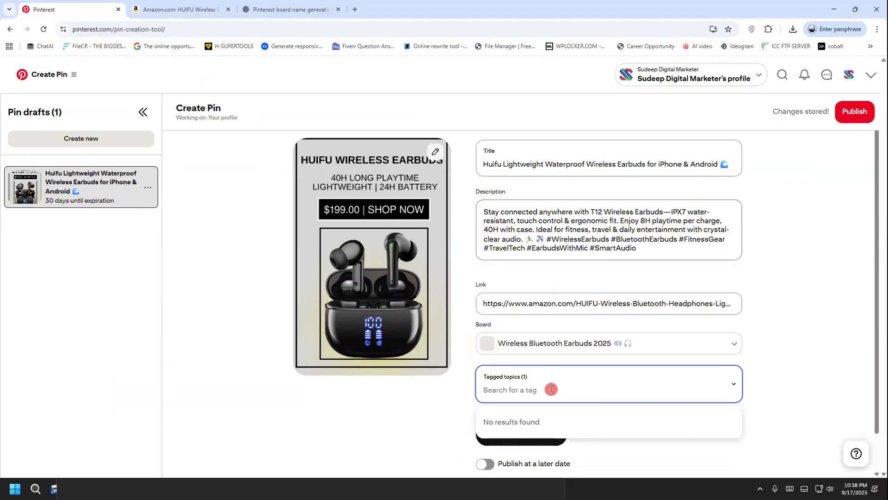
click(438, 381)
Set the pin to publish at a later date, on 09/17/2025 at 11:00 PM
scroll(438, 381, down, 1)
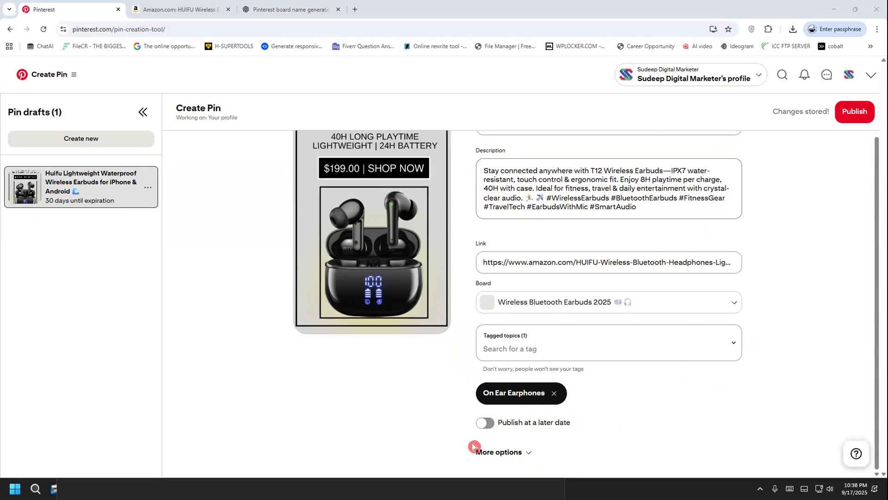
click(486, 423)
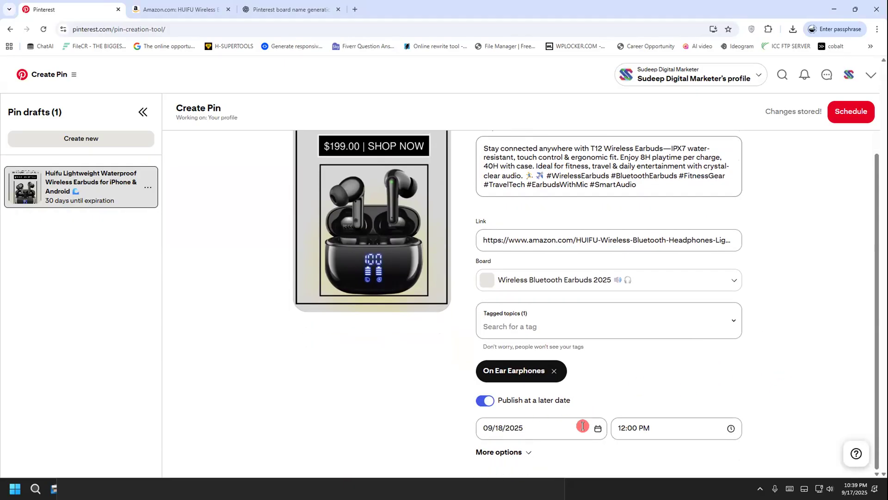
click(598, 431)
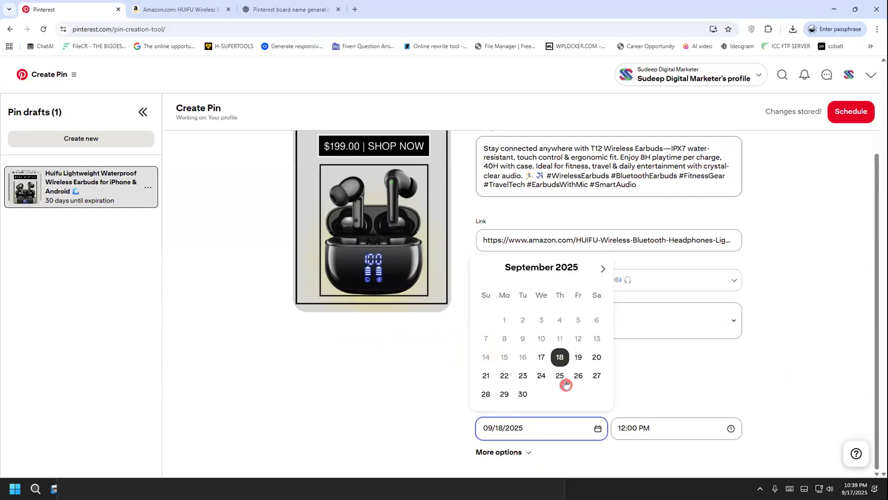
click(541, 358)
click(662, 419)
click(812, 395)
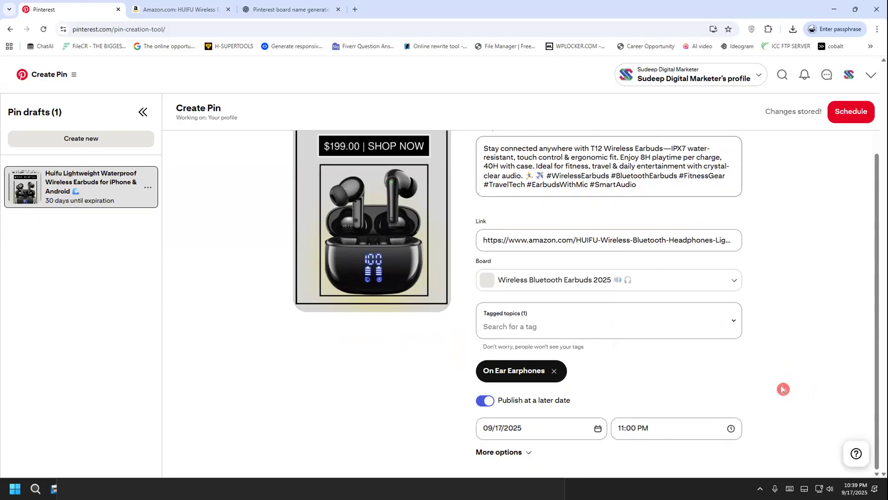
mouse_move(682, 368)
mouse_down()
mouse_move(551, 383)
mouse_move(445, 462)
mouse_move(647, 465)
mouse_move(784, 381)
mouse_up()
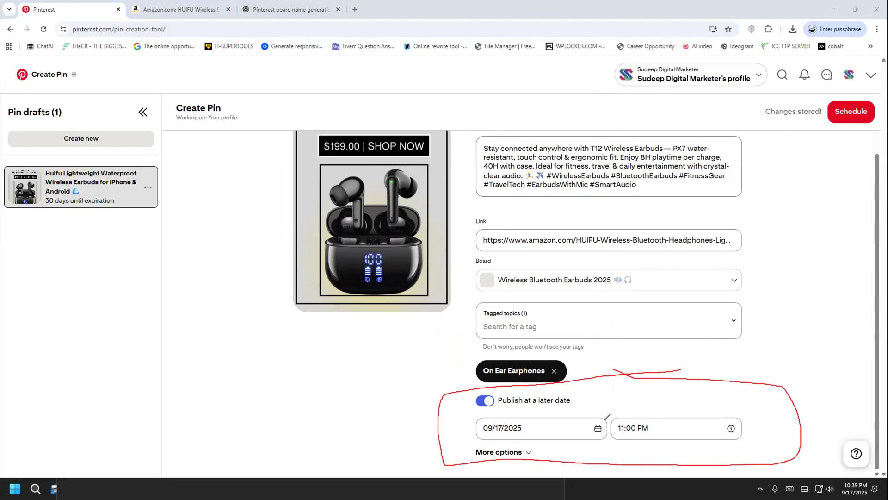
drag(446, 417, 384, 384)
click(38, 301)
click(540, 424)
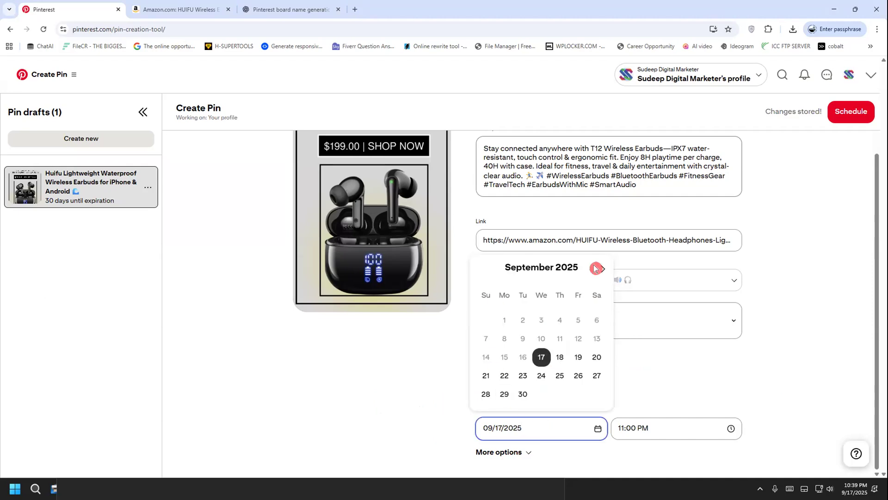
click(673, 365)
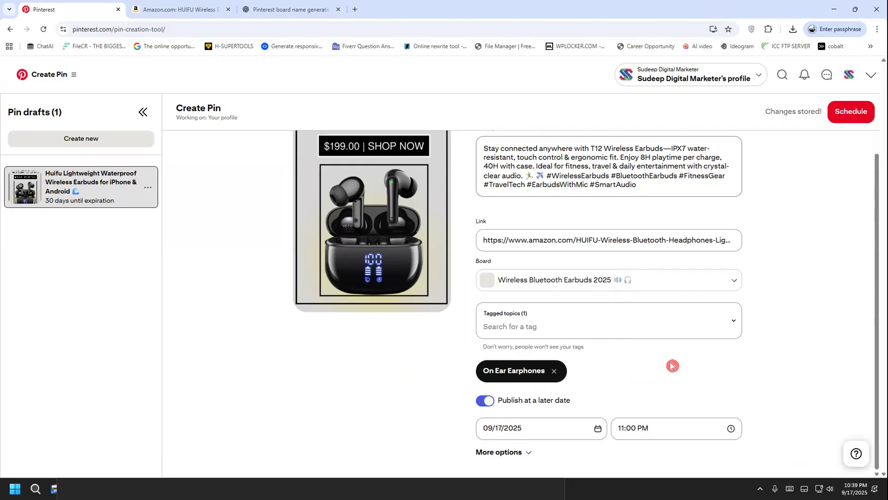
Schedule the Huifu Lightweight Waterproof Wireless Earbuds pin with its chosen publish date and time
click(835, 107)
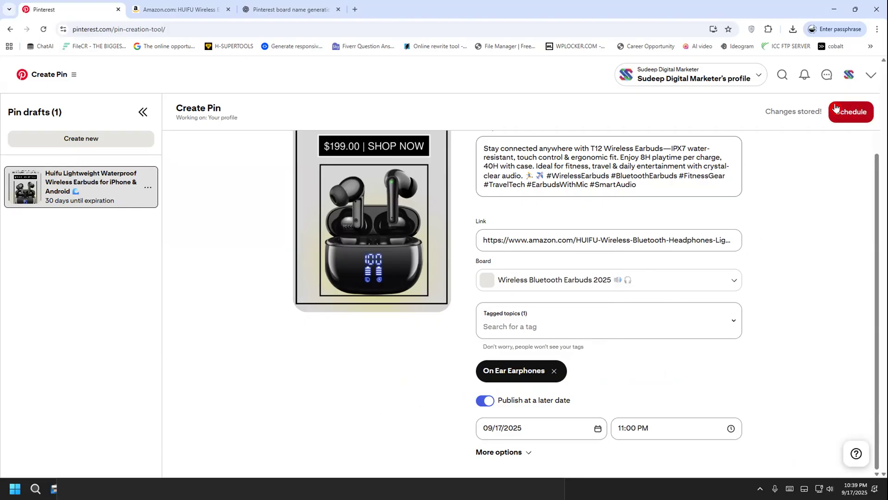
drag(380, 207, 462, 227)
click(470, 238)
click(464, 321)
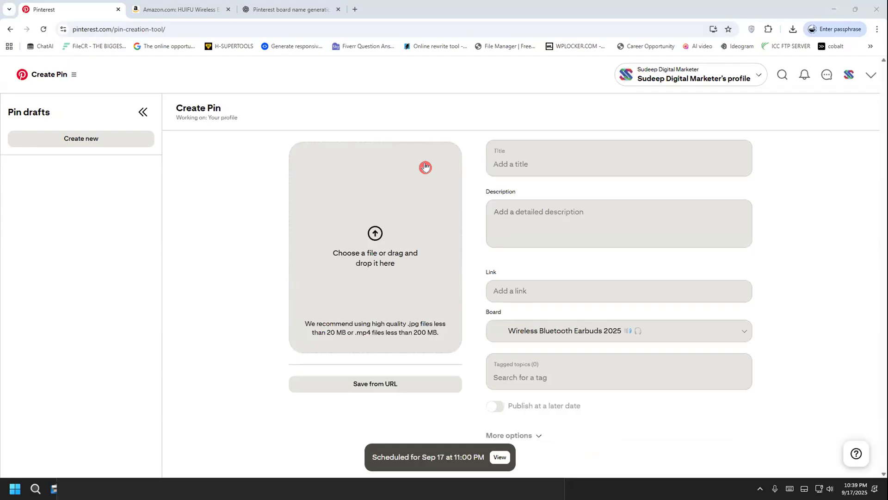
Upload "paucek and lage (2).jpg" to a new pin and copy the Pin 3 title from ChatGPT into its title
click(371, 225)
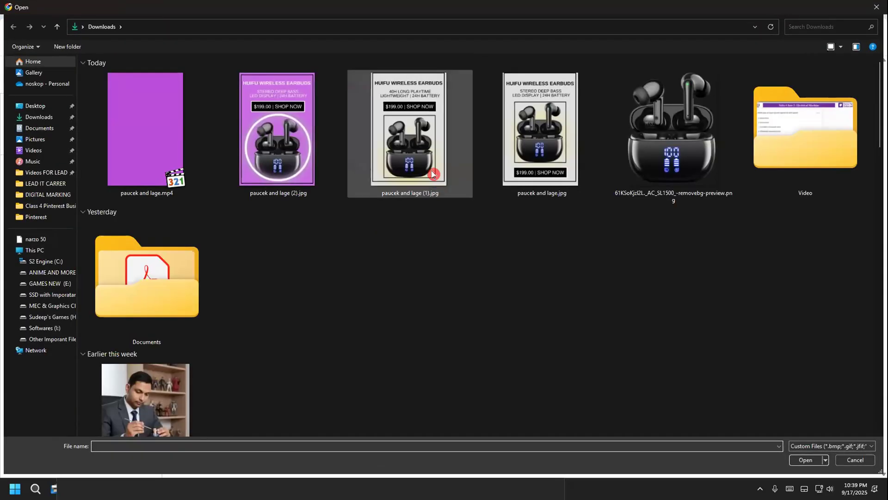
double_click(307, 139)
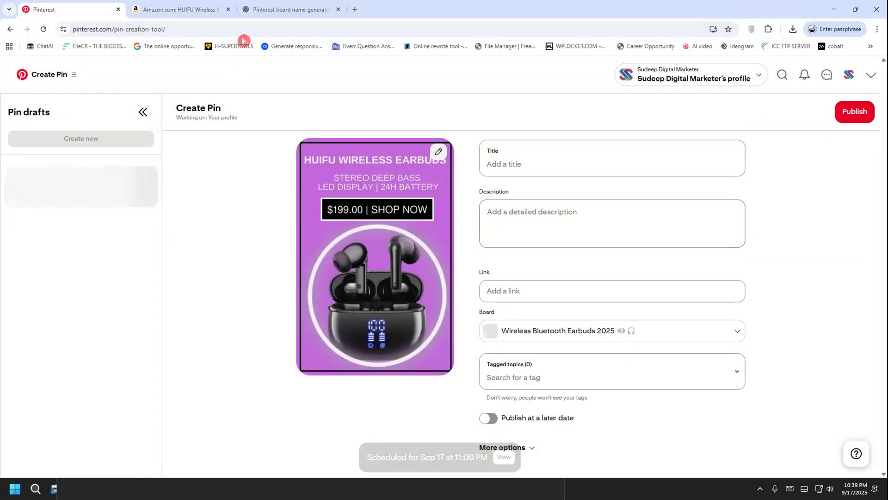
click(259, 8)
scroll(307, 222, down, 3)
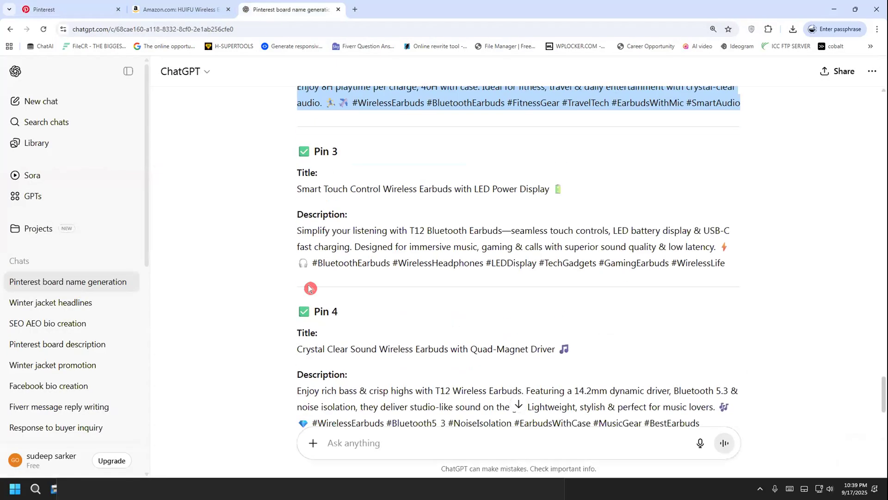
drag(293, 196, 561, 185)
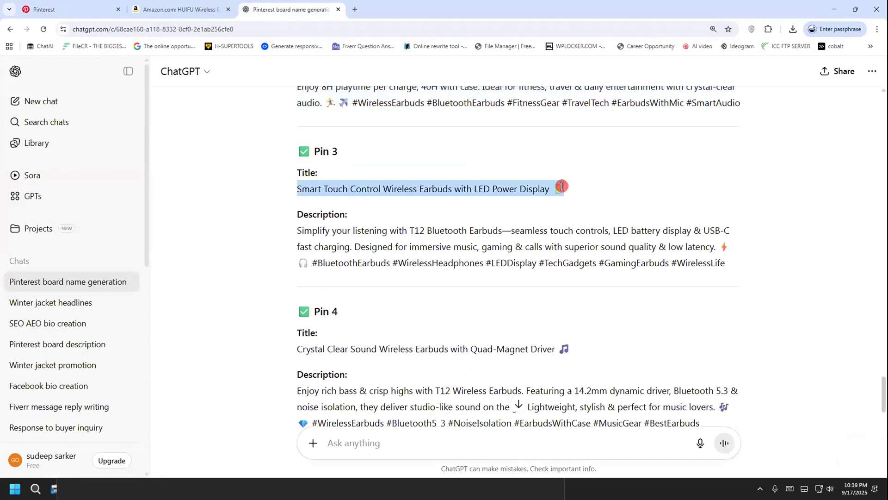
right_click(508, 198)
click(525, 204)
click(32, 8)
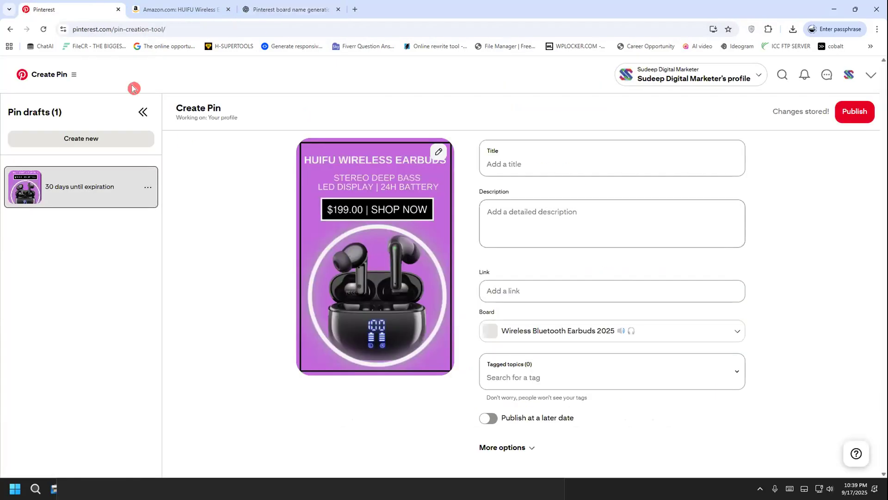
click(513, 165)
key(ctrl+v)
Copy the Pin 3 description with its hashtags from ChatGPT into the purple earbuds pin's description on Pinterest
click(254, 8)
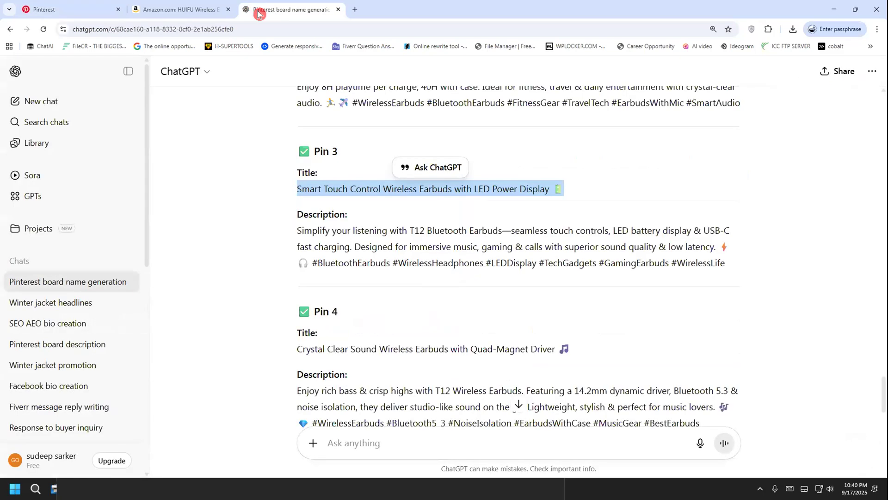
drag(282, 231, 668, 271)
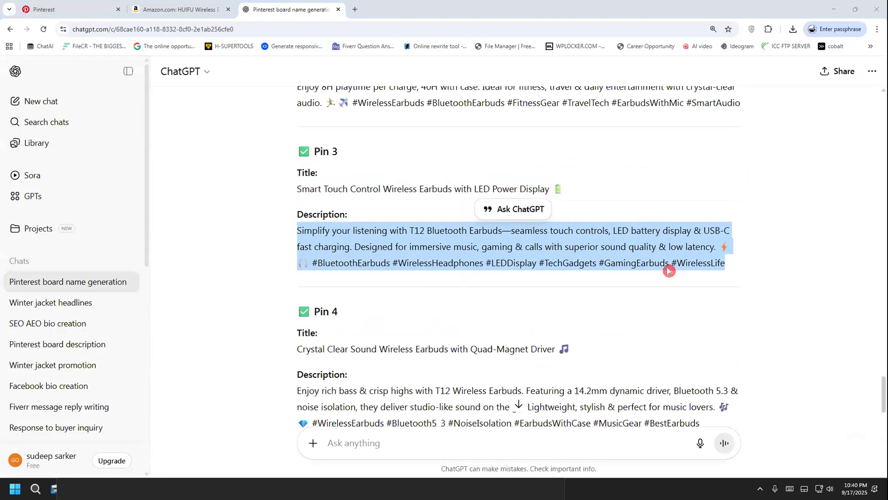
key(ctrl+c)
click(32, 8)
click(496, 214)
key(ctrl+v)
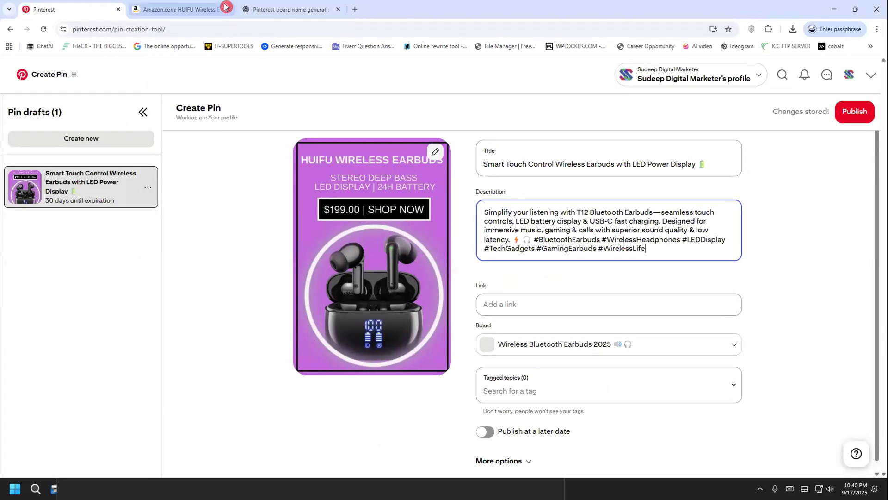
Copy the HUIFU earbuds product URL from the Amazon page and paste it as the Smart Touch Control pin's link
click(256, 11)
click(202, 11)
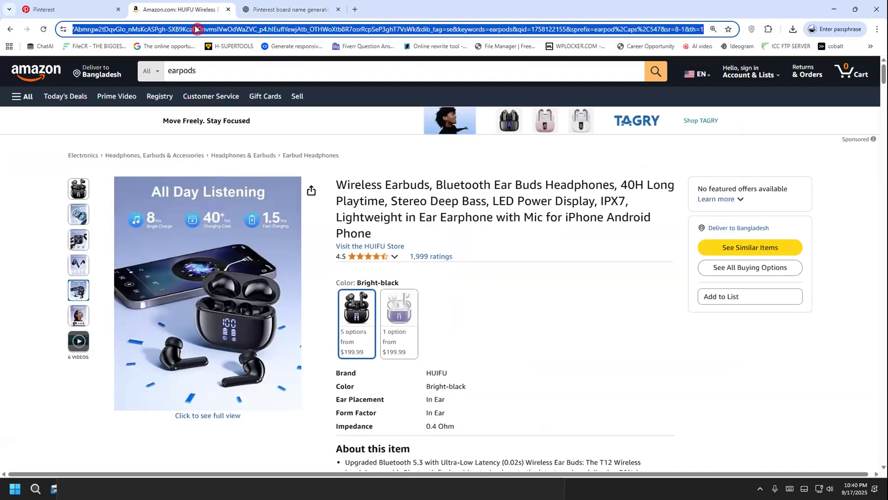
key(ctrl+c)
click(84, 9)
click(515, 301)
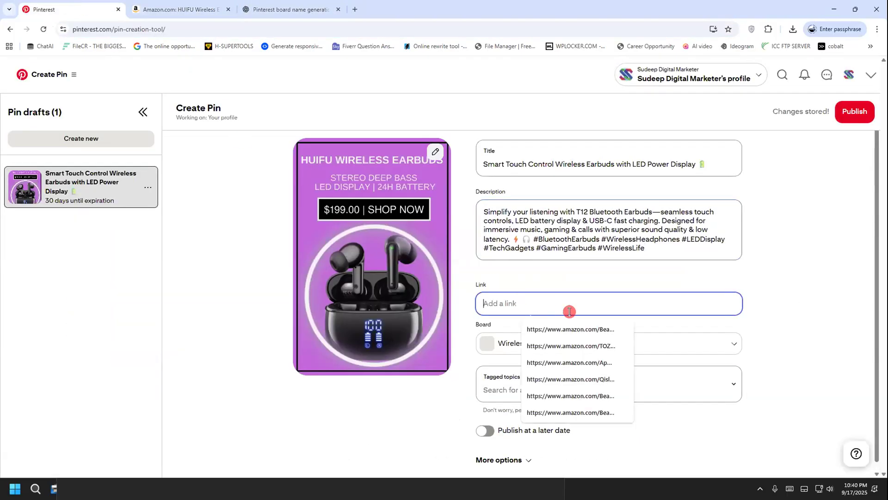
key(ctrl+v)
Search the tagged topics for "on ea", tag the pin with On Ear Earphones, and publish it immediately
click(558, 383)
text(on ea)
click(534, 422)
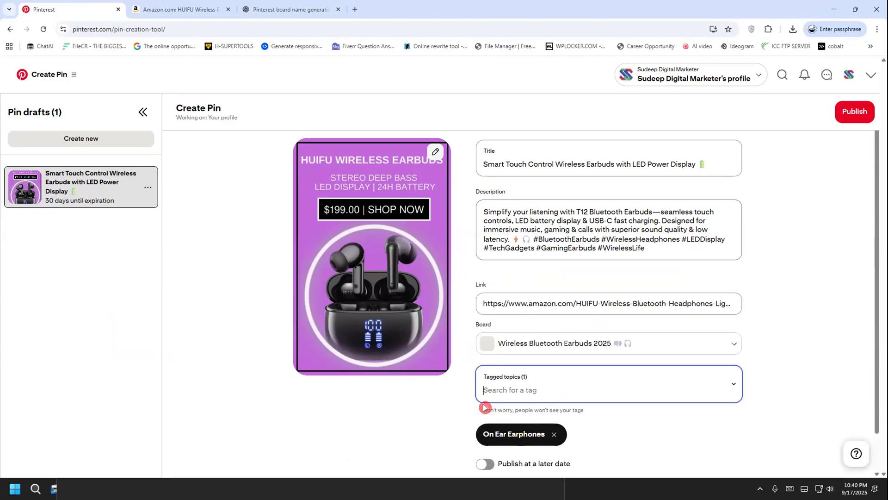
scroll(369, 377, down, 1)
click(854, 111)
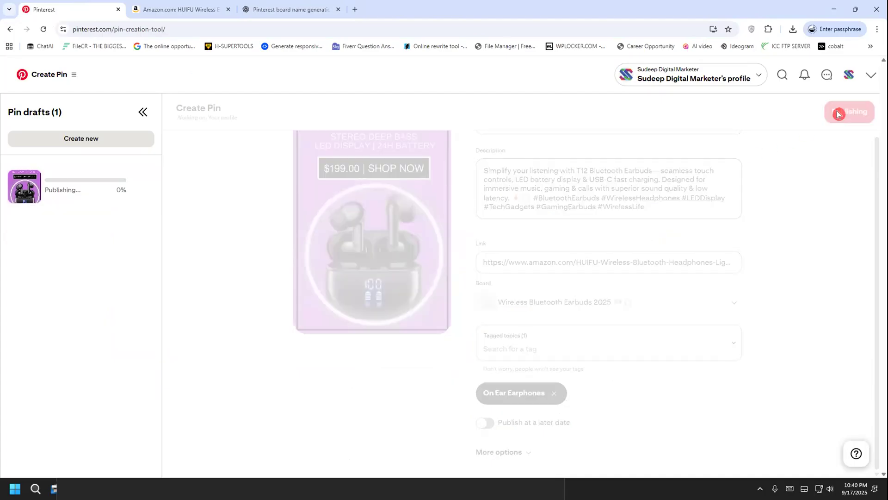
Upload the video "paucek and lage.mp4" to a new pin and copy the Pin 4 title from ChatGPT into its title
click(375, 233)
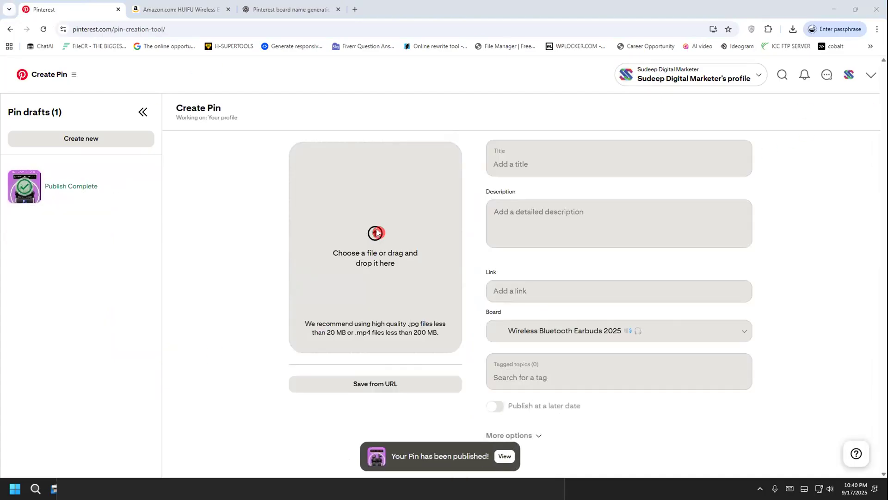
double_click(163, 154)
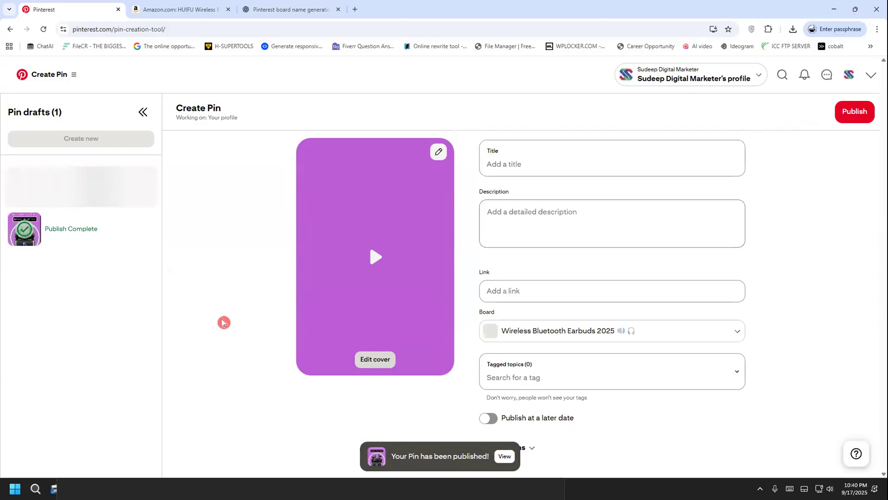
scroll(298, 342, down, 3)
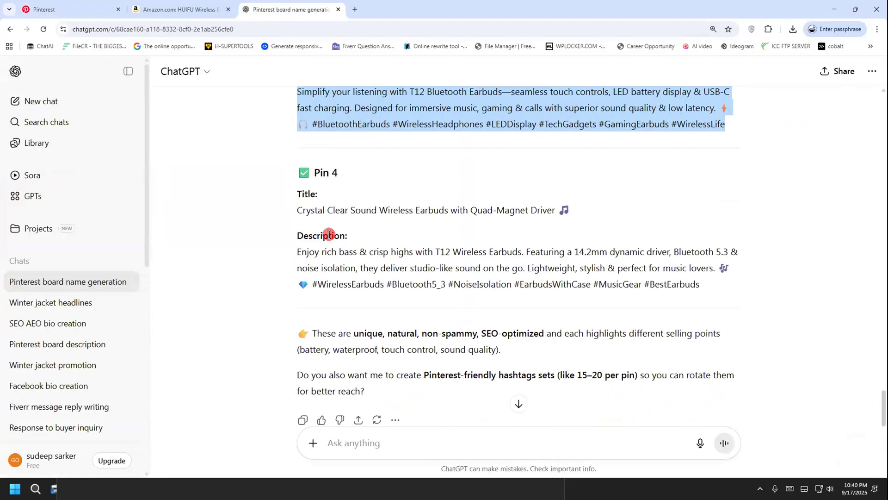
drag(296, 209, 313, 204)
right_click(314, 204)
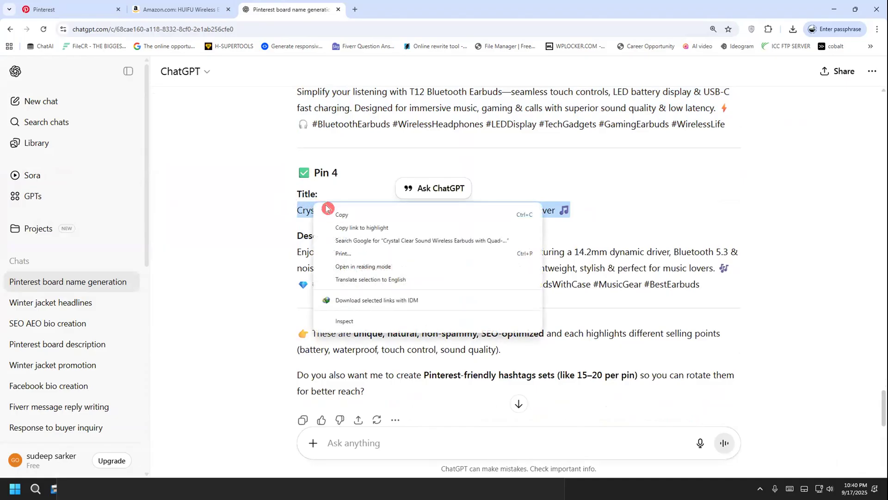
click(333, 211)
click(76, 6)
click(485, 155)
key(ctrl+v)
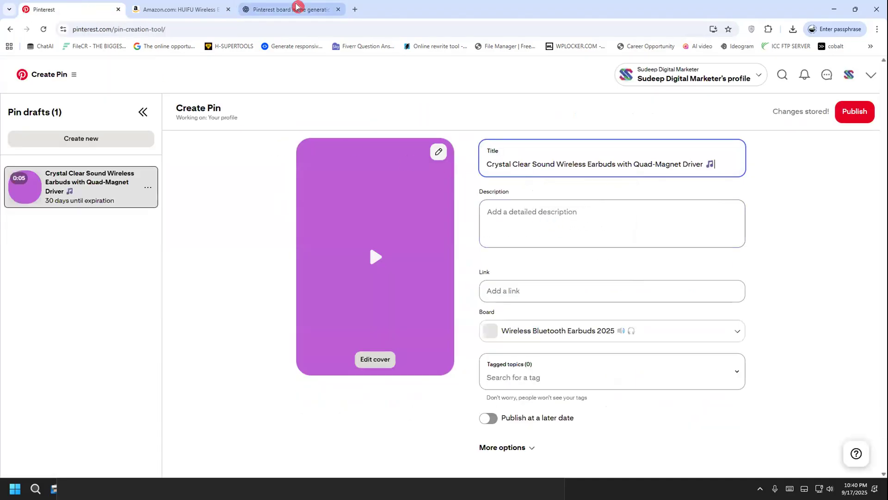
Copy the Pin 4 description with its hashtags from ChatGPT into the video pin's description on Pinterest
click(297, 8)
drag(287, 239, 534, 291)
drag(699, 284, 297, 251)
right_click(346, 260)
click(374, 268)
click(70, 27)
click(70, 12)
click(516, 227)
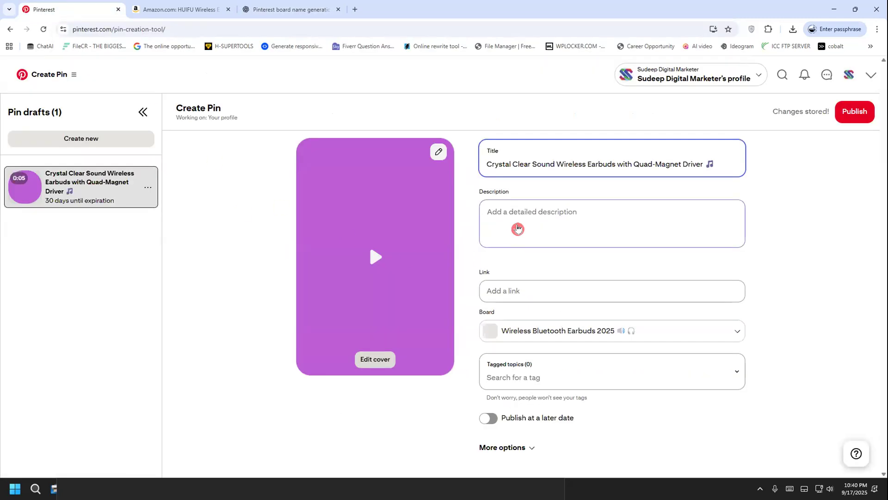
key(ctrl+v)
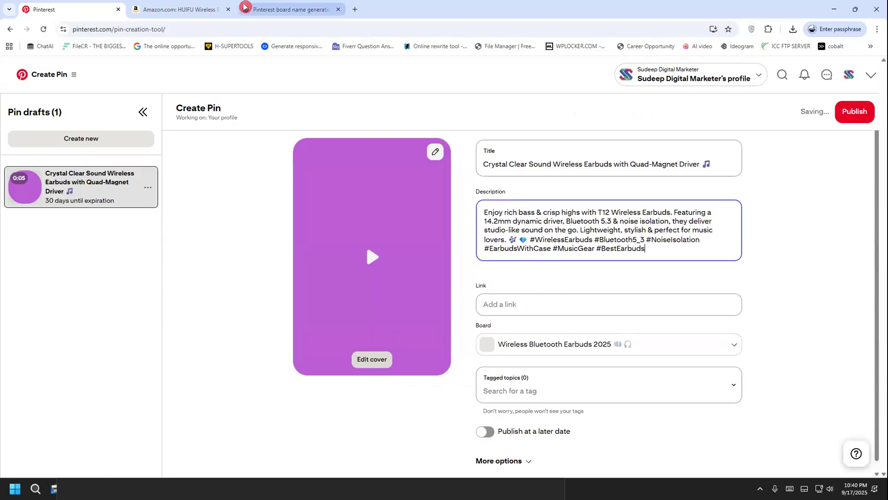
Copy the HUIFU earbuds product URL from the Amazon page and paste it as the video pin's link
click(144, 8)
key(ctrl+c)
click(94, 8)
click(526, 301)
key(ctrl+v)
Search the tagged topics for "on ear", tag the video pin with On Ear Earphones, and publish it immediately
click(509, 391)
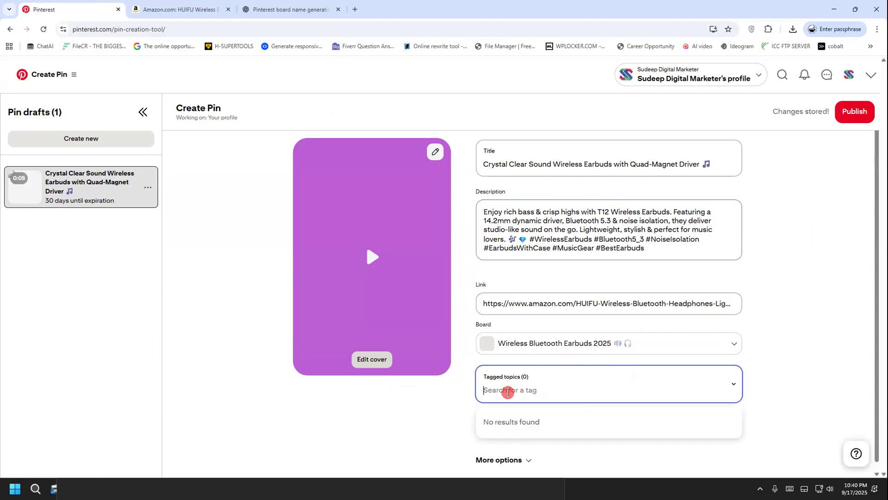
text(on ear)
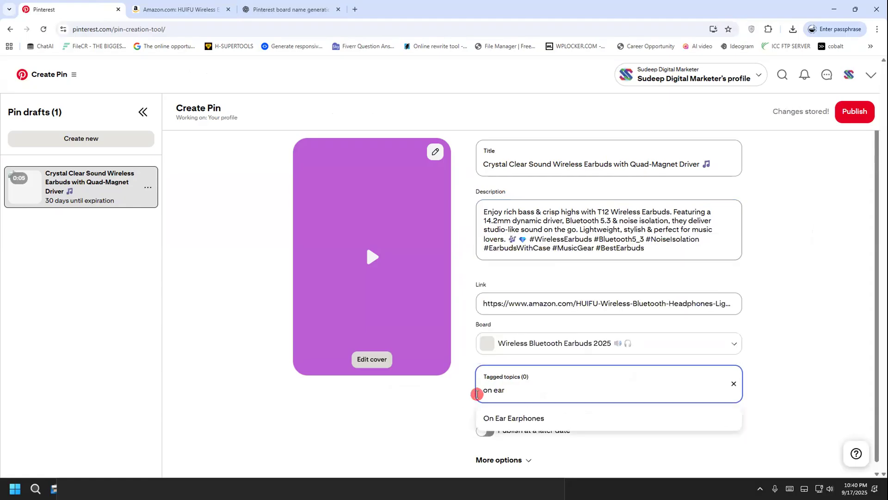
click(479, 414)
scroll(479, 407, down, 1)
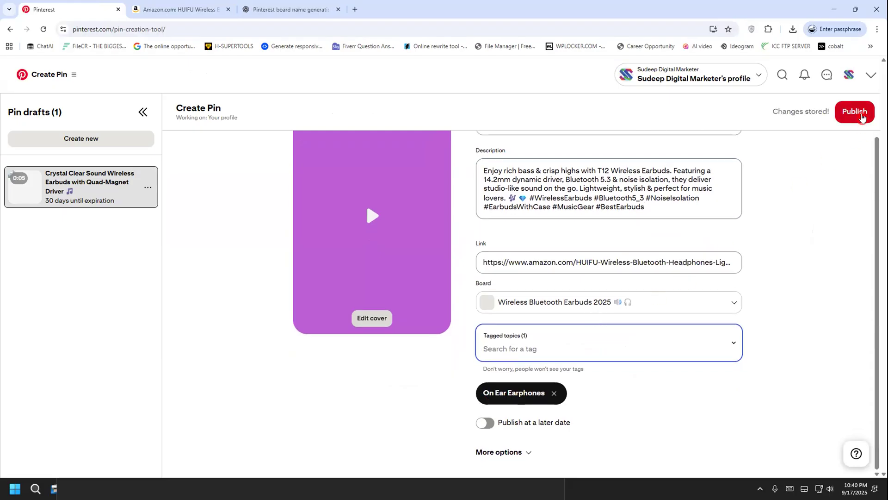
click(861, 116)
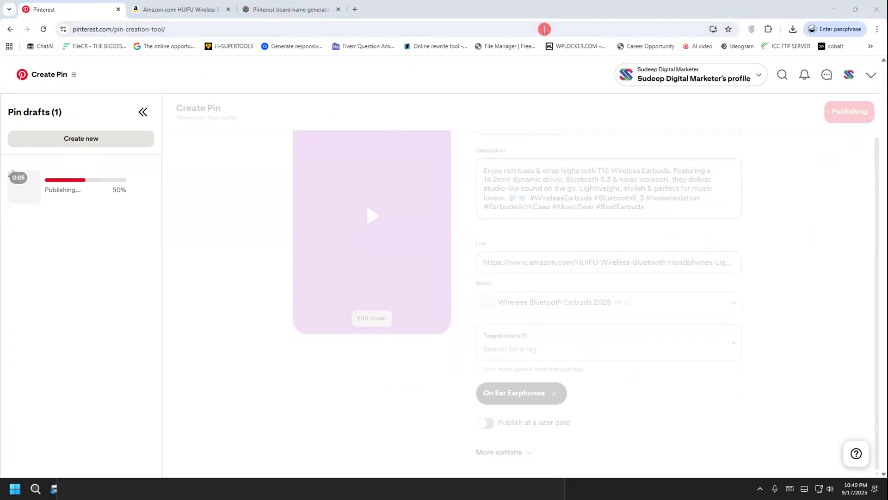
mouse_move(293, 193)
mouse_down()
mouse_move(300, 257)
mouse_move(332, 221)
mouse_up()
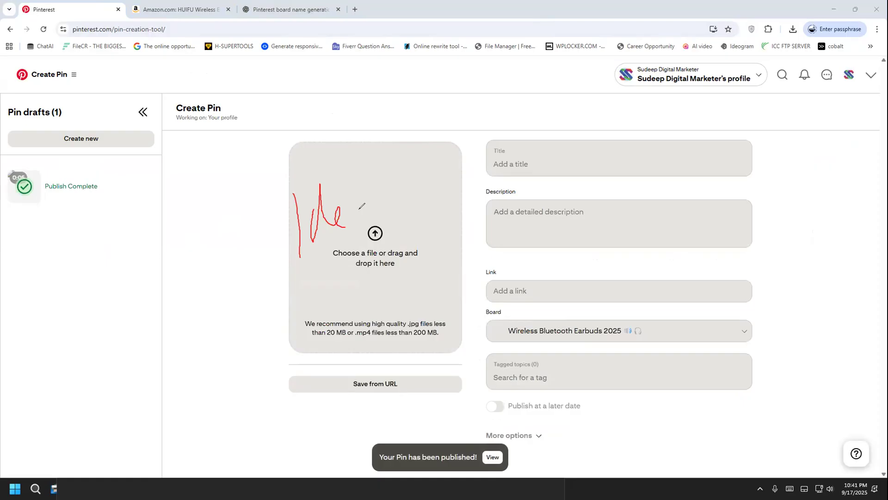
drag(274, 280, 393, 220)
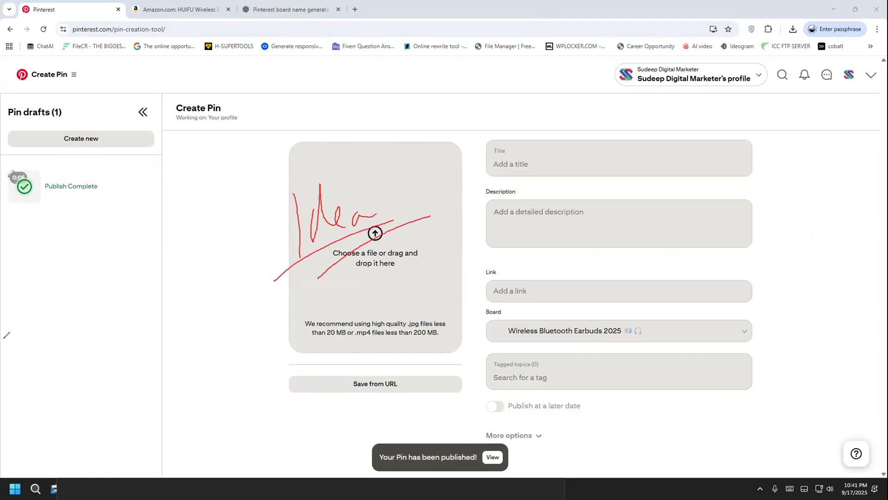
key(Escape)
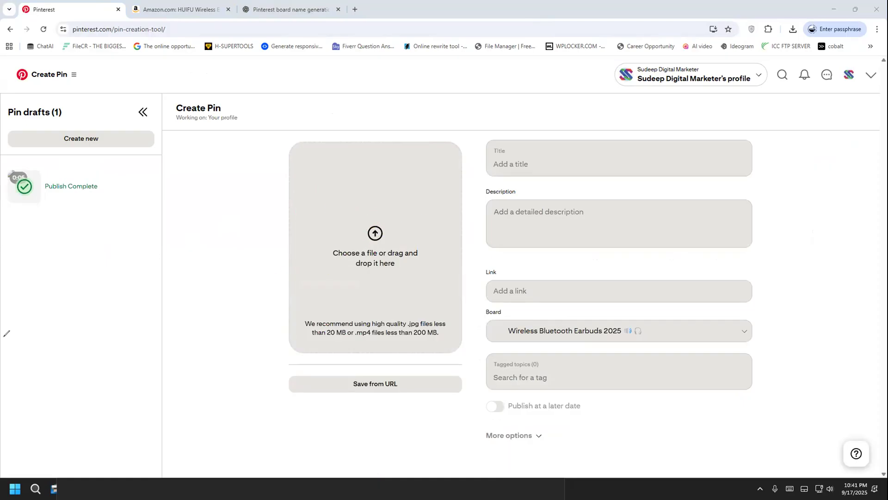
Open the Pinterest profile, check its created and saved pins, and view the All Pins collection
click(848, 75)
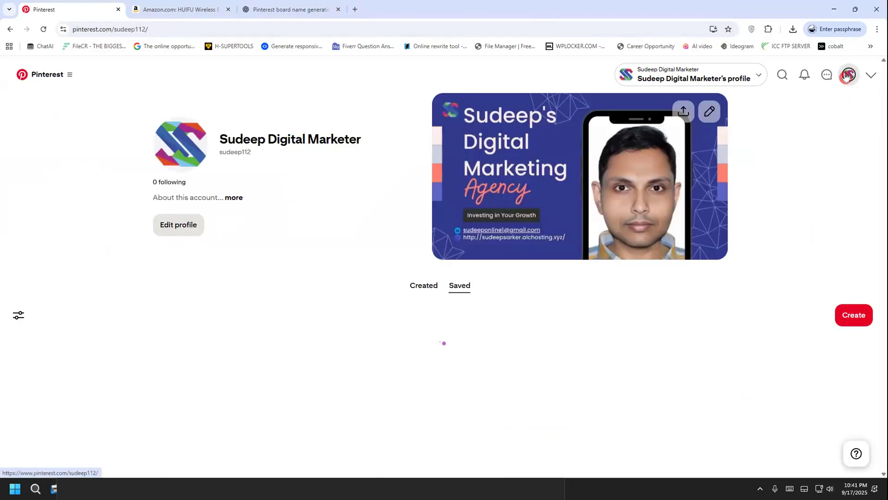
click(417, 287)
click(456, 287)
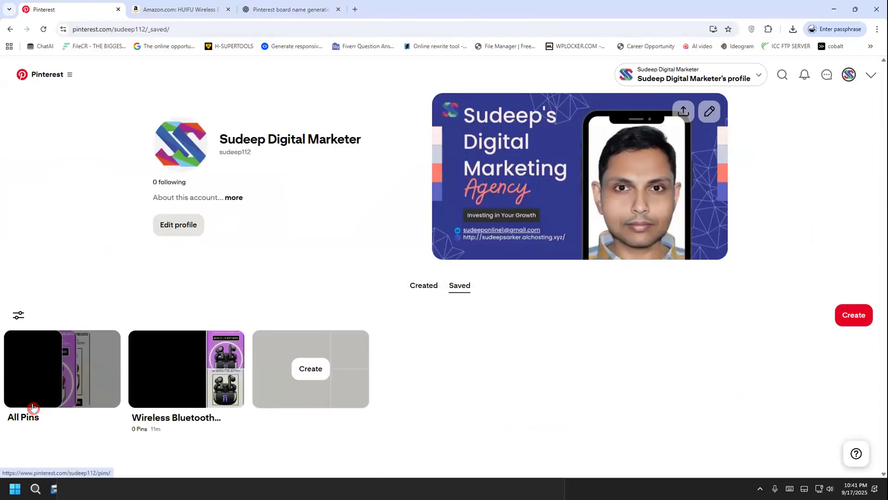
click(43, 359)
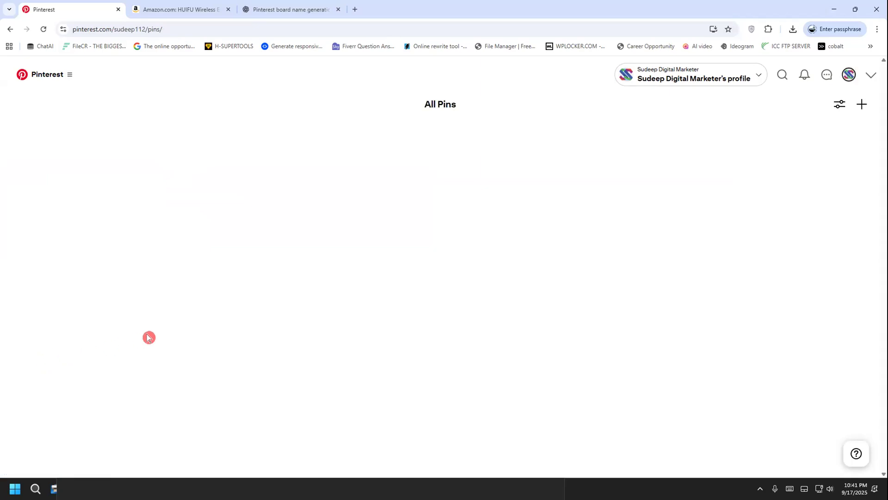
Open the published Smart Touch Control Wireless Earbuds pin and review its image, stats and related pins
click(55, 208)
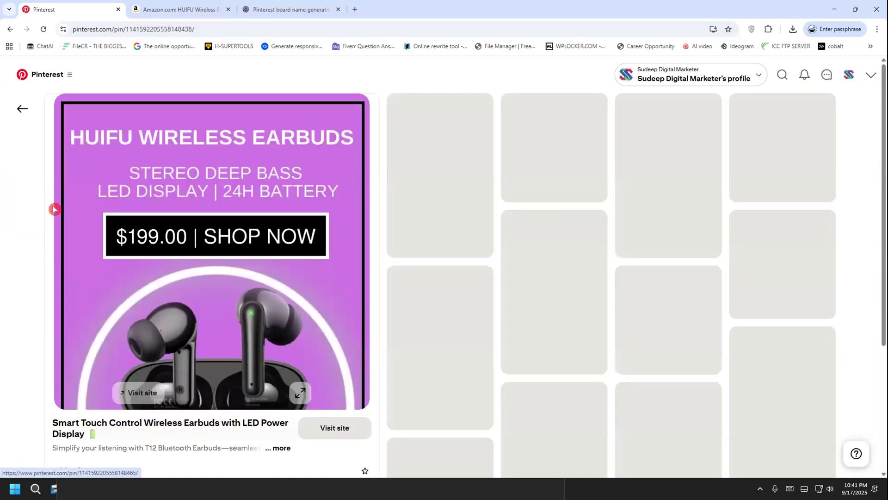
scroll(69, 322, down, 3)
scroll(158, 334, up, 2)
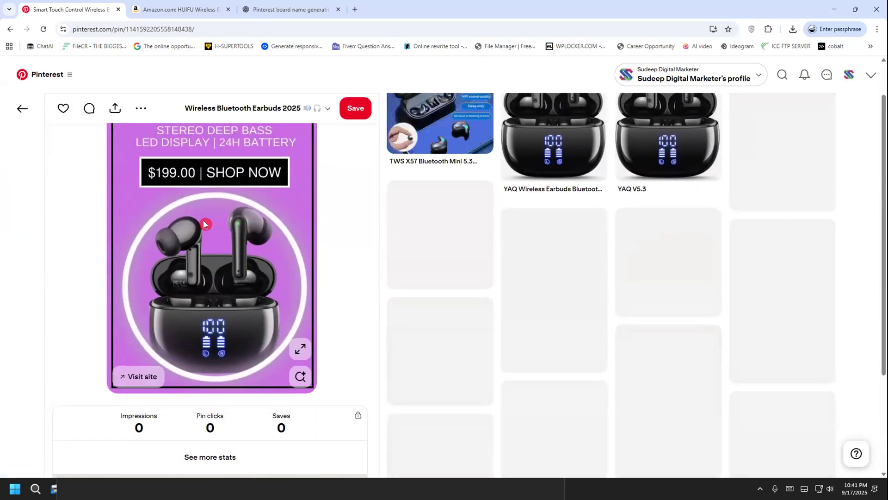
scroll(88, 188, up, 1)
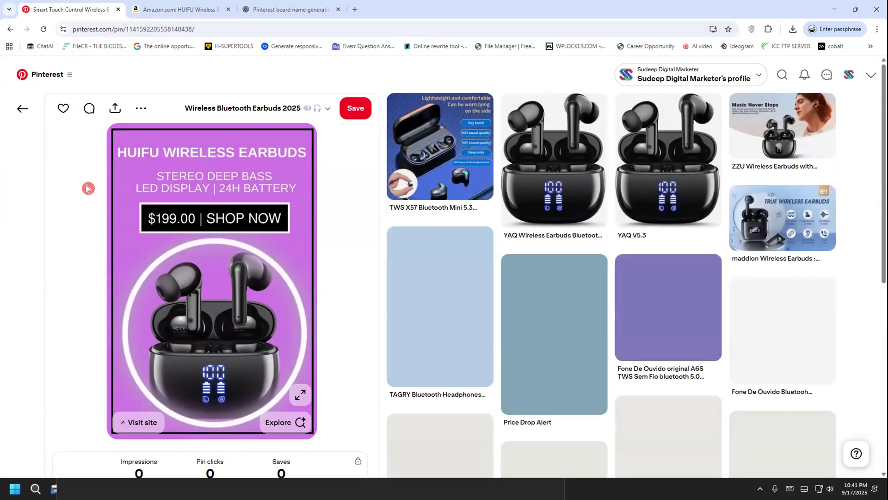
click(28, 111)
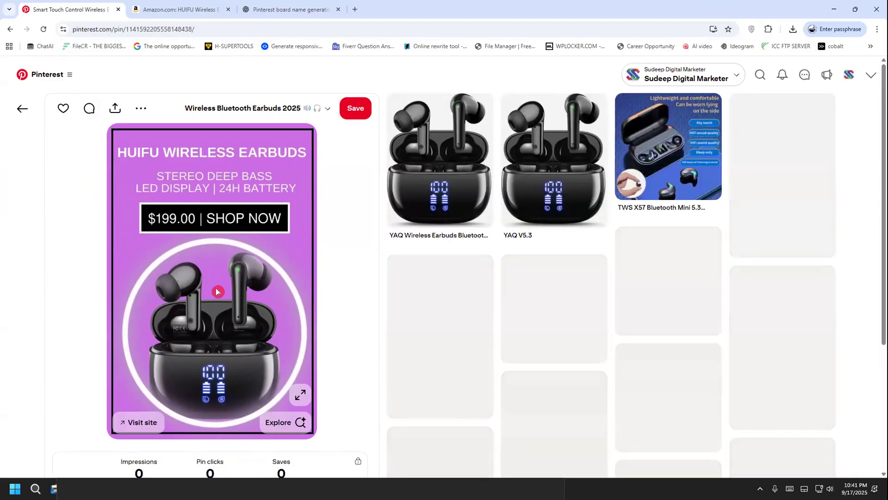
Return to the profile's saved pins, reopen All Pins, and view the grey HUIFU earbuds pin
click(23, 109)
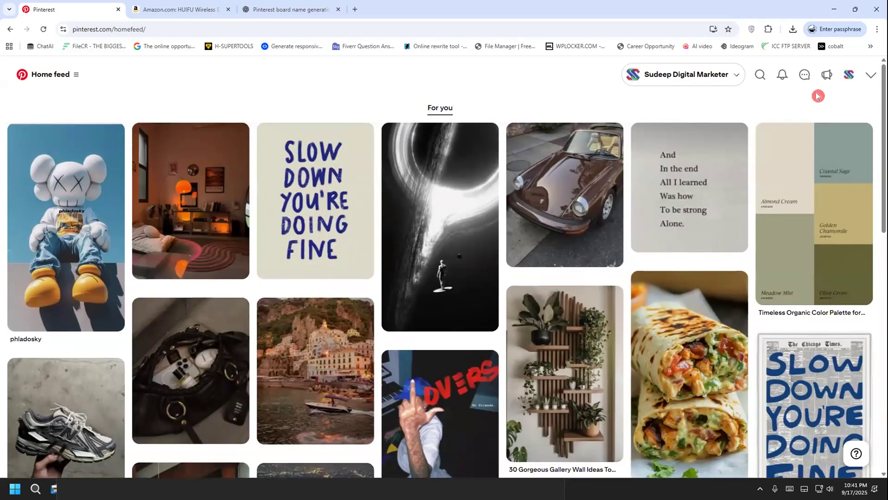
click(847, 75)
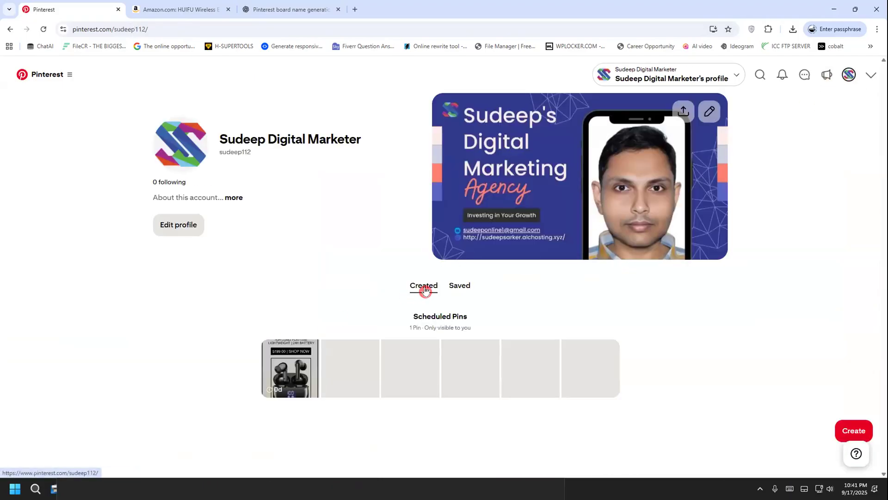
click(464, 286)
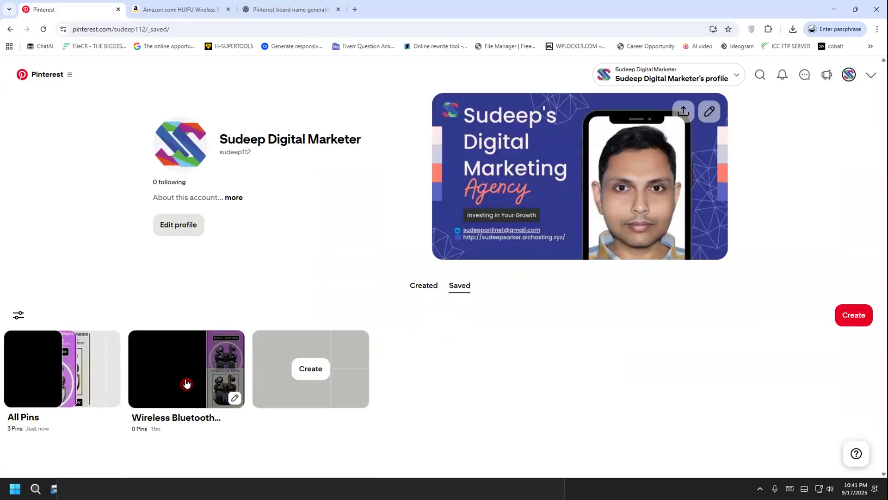
click(93, 349)
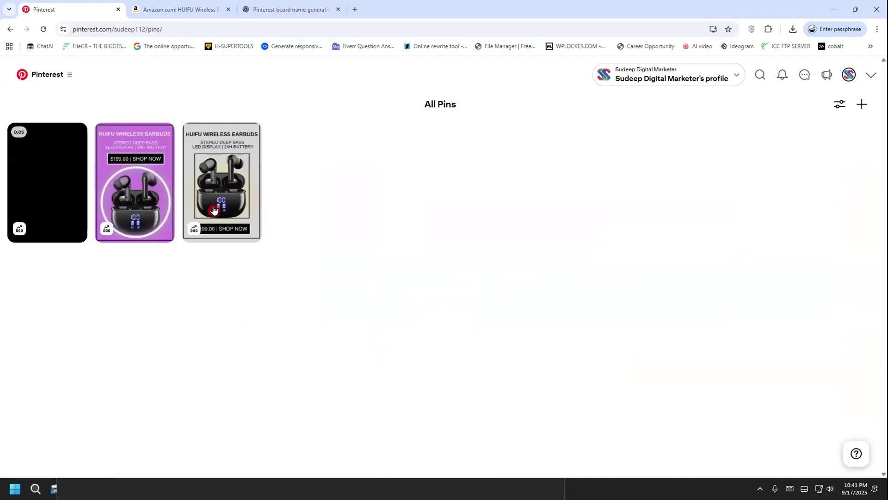
click(206, 185)
click(24, 110)
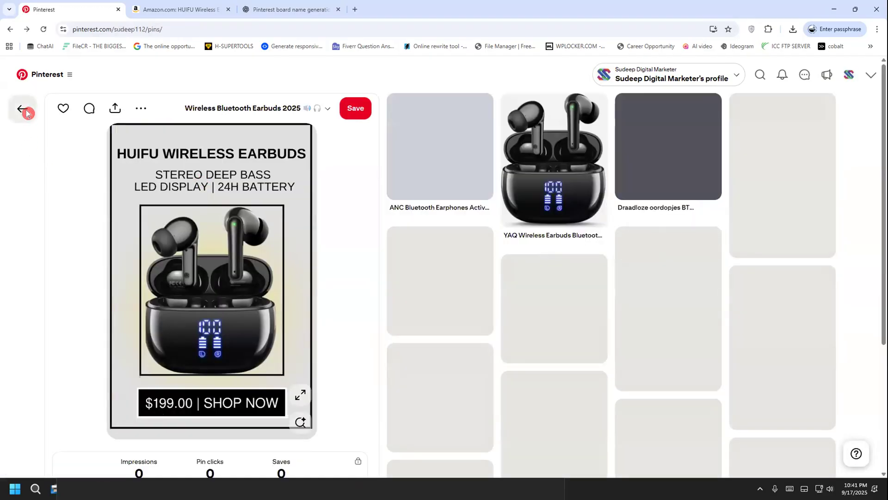
click(112, 202)
click(20, 118)
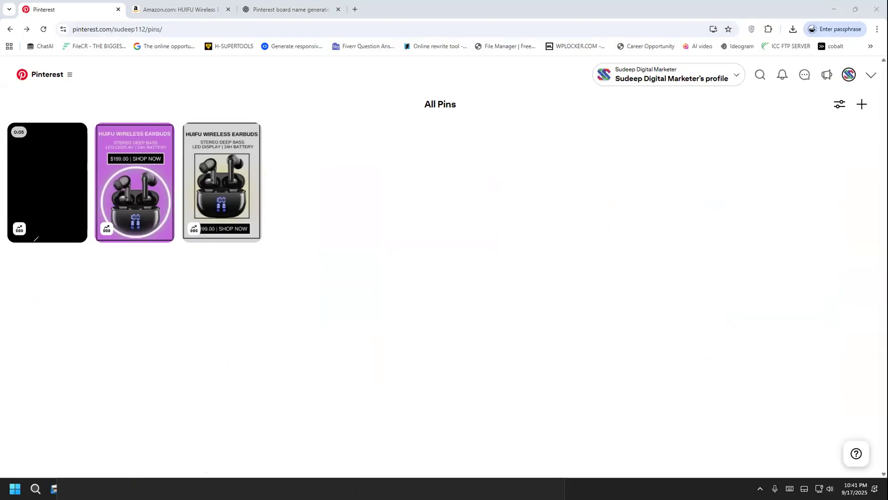
Open the video pin from All Pins to check it, and return to the collection
click(34, 239)
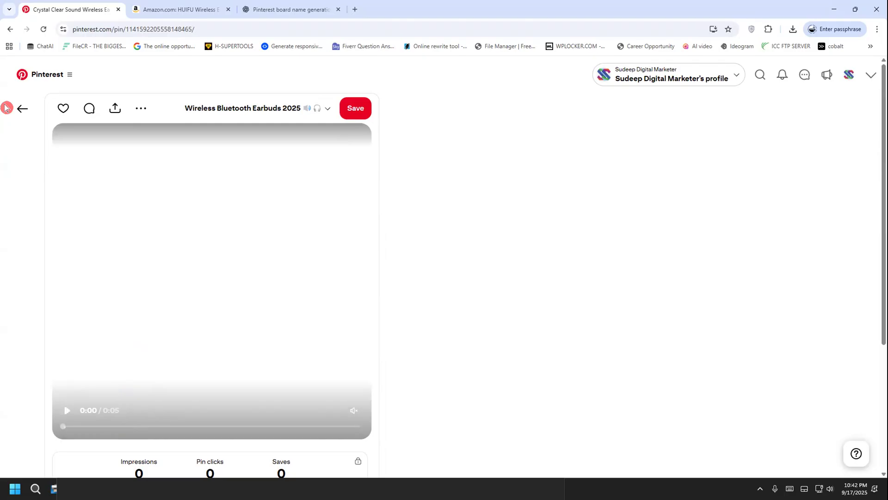
click(20, 105)
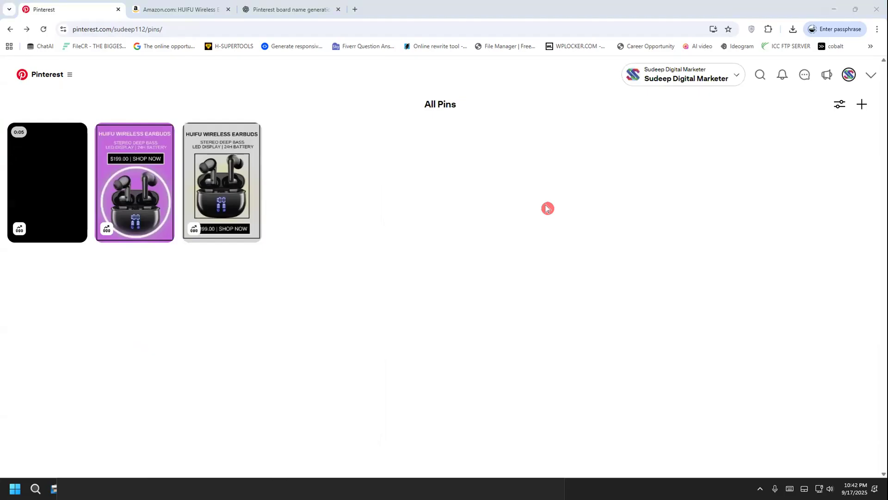
click(71, 173)
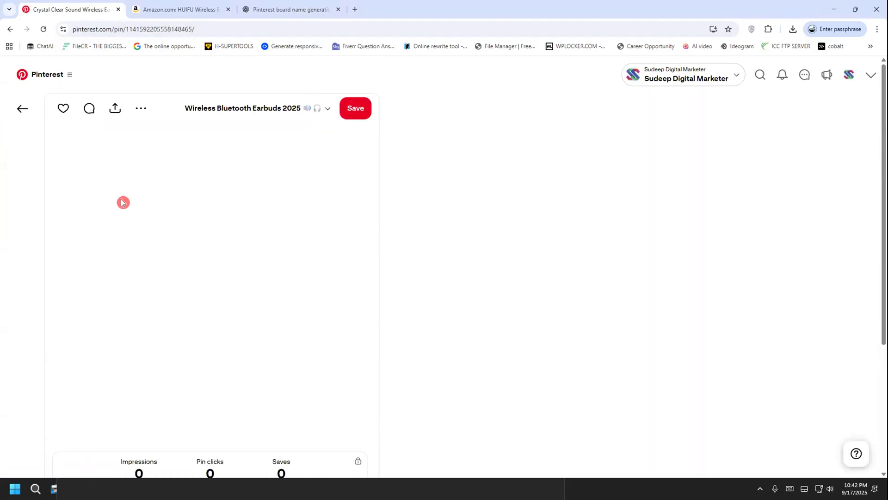
click(12, 107)
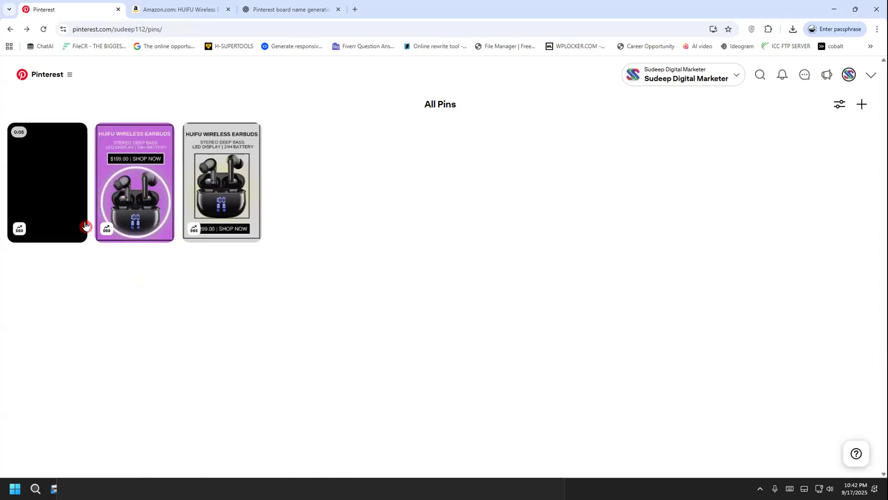
Open the purple earbuds pin, check that its link leads to the Amazon product page, and return to All Pins
click(171, 199)
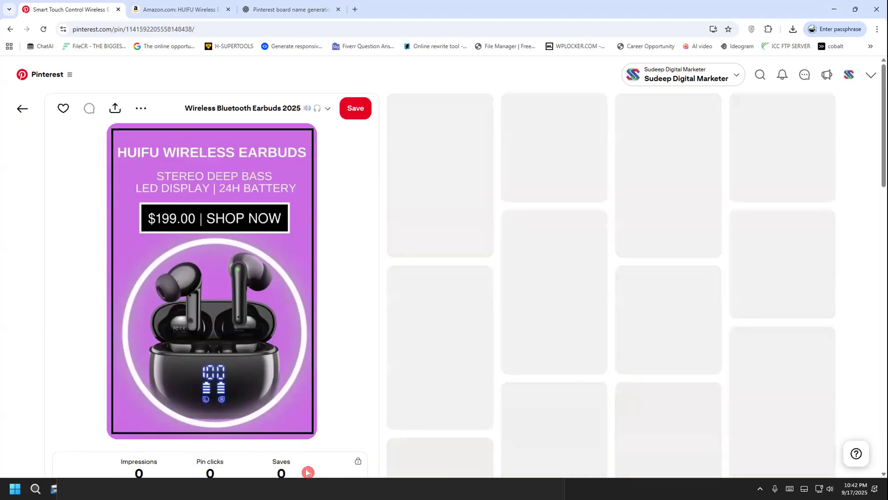
scroll(306, 471, down, 2)
click(145, 323)
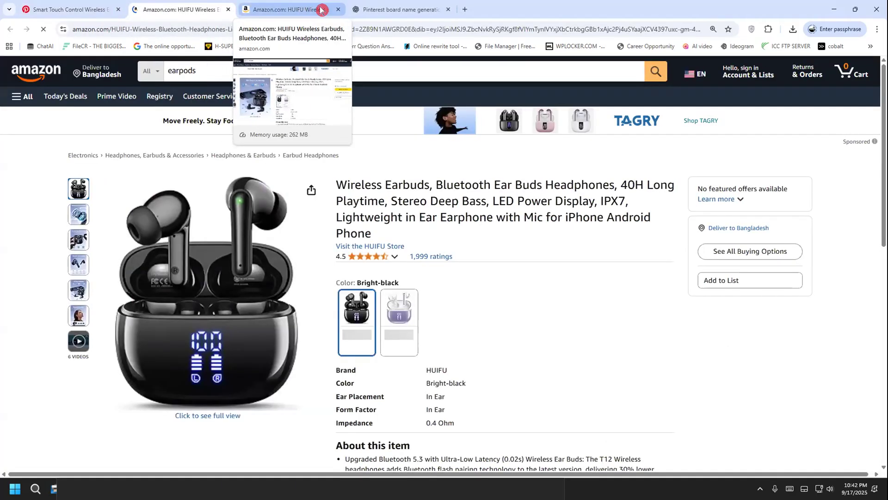
click(339, 9)
click(69, 8)
scroll(15, 280, up, 2)
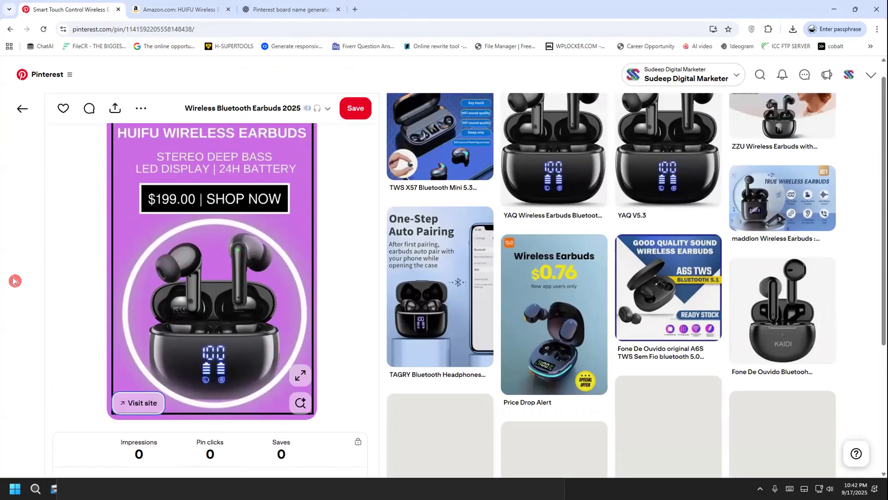
click(22, 110)
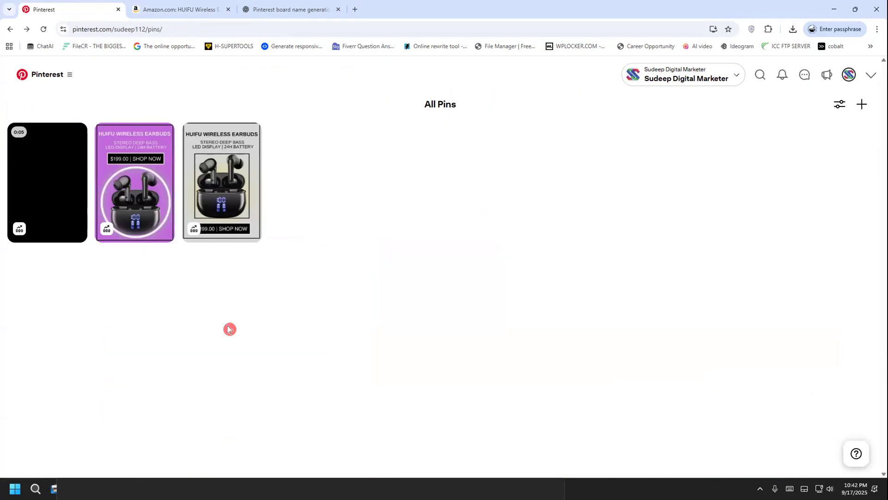
Review the scheduled and created pins on the Pinterest profile page
click(841, 74)
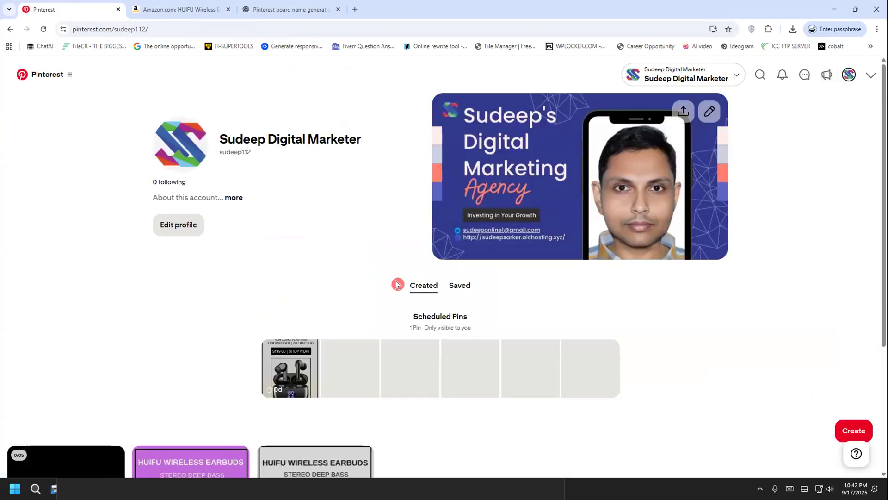
scroll(396, 285, down, 3)
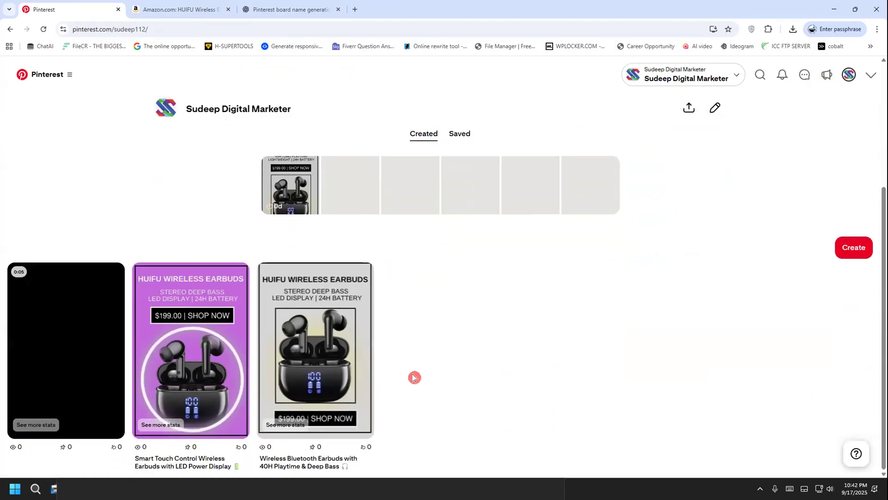
scroll(414, 377, up, 3)
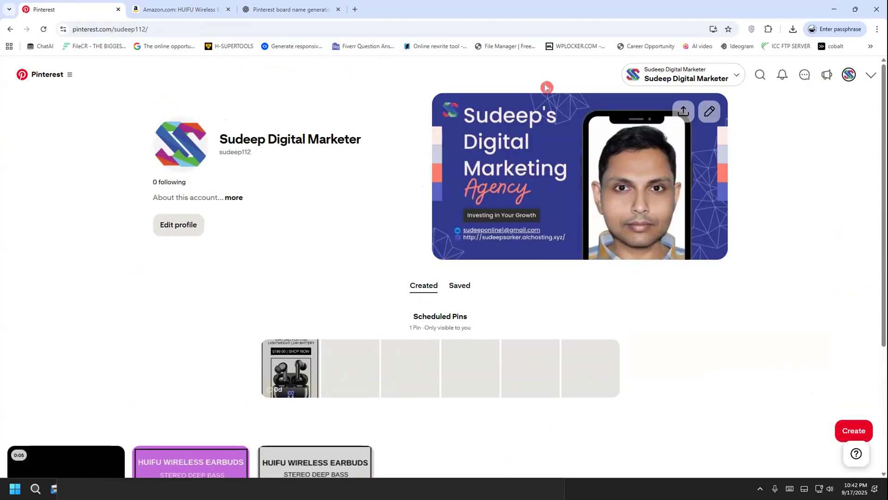
Start a new pin for ad and upload the image paucek and lage.jpg
click(61, 74)
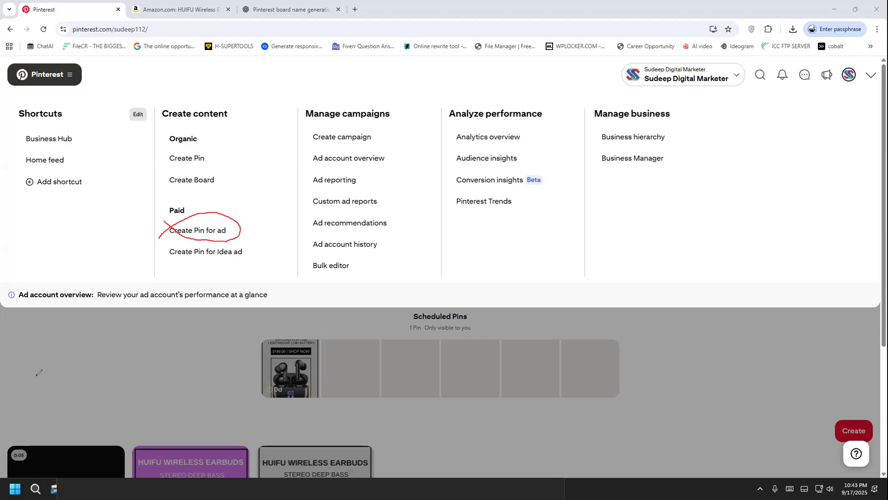
click(185, 228)
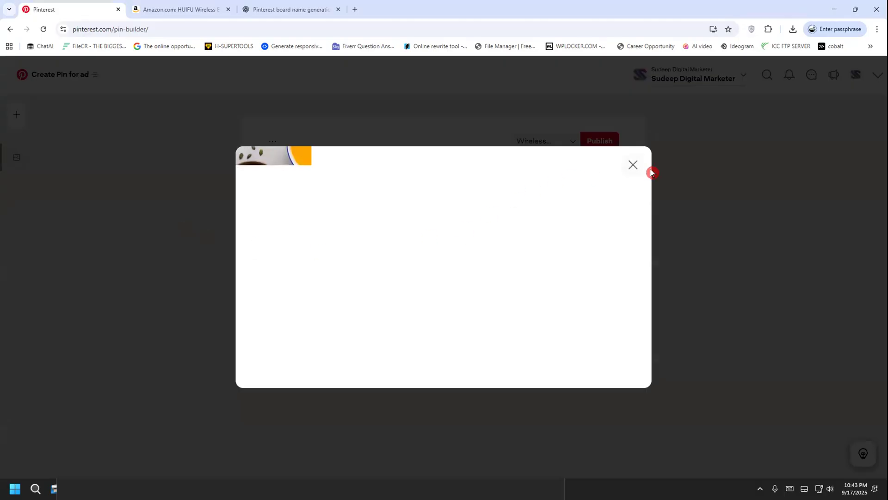
click(638, 168)
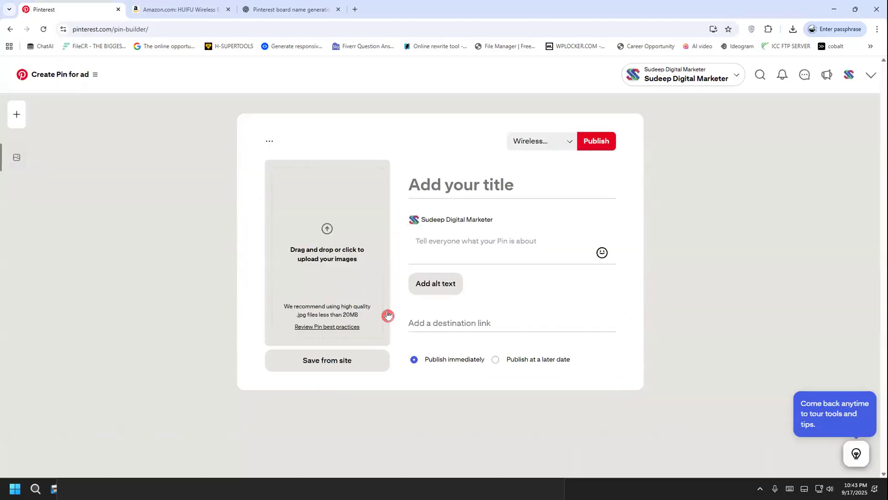
click(329, 238)
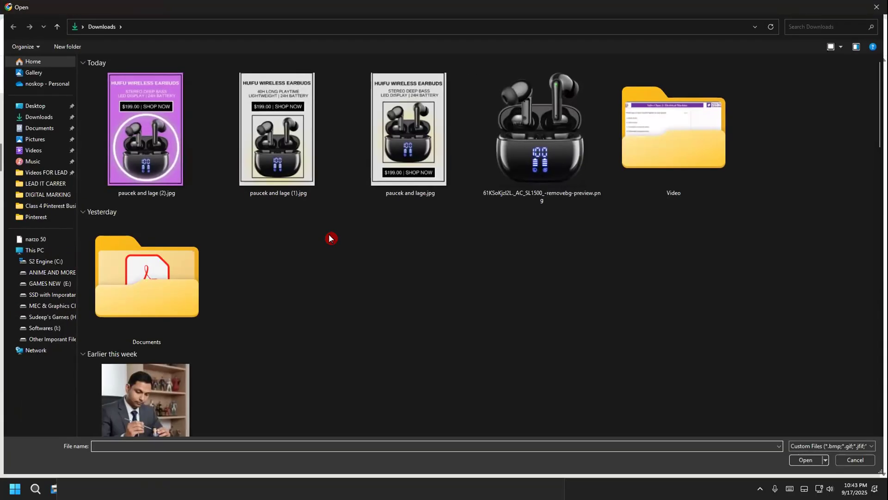
double_click(377, 155)
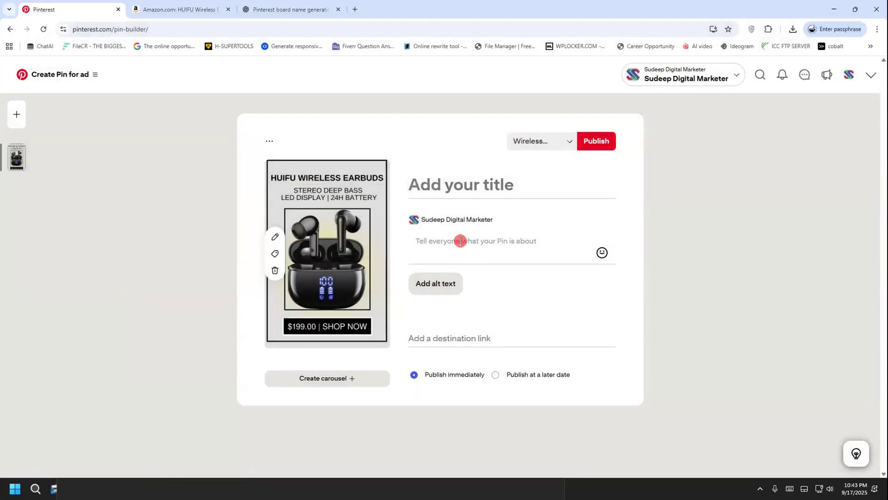
Copy the Pin 1 title "Wireless Bluetooth Earbuds with 40H Playtime & Deep Bass" from ChatGPT into the ad pin's title
key(alt+Tab)
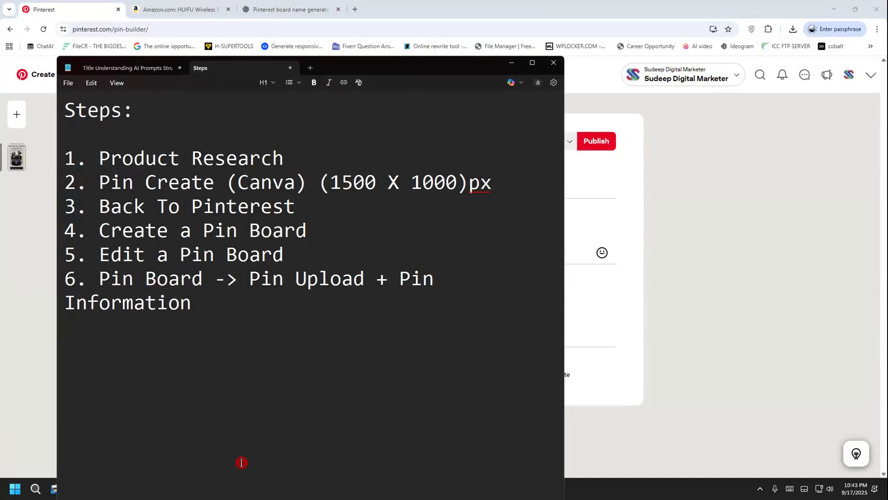
click(264, 8)
scroll(326, 292, up, 5)
scroll(326, 292, up, 5)
drag(297, 270, 541, 271)
right_click(540, 271)
click(555, 279)
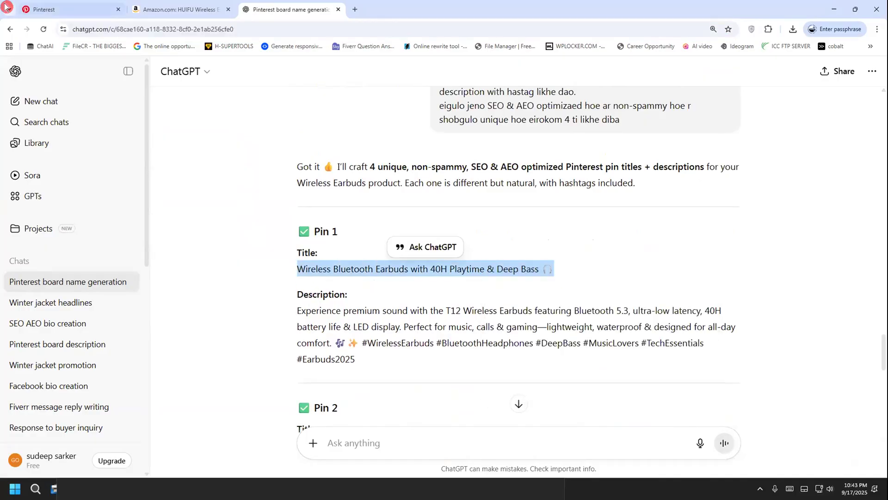
click(6, 6)
click(452, 181)
key(ctrl+v)
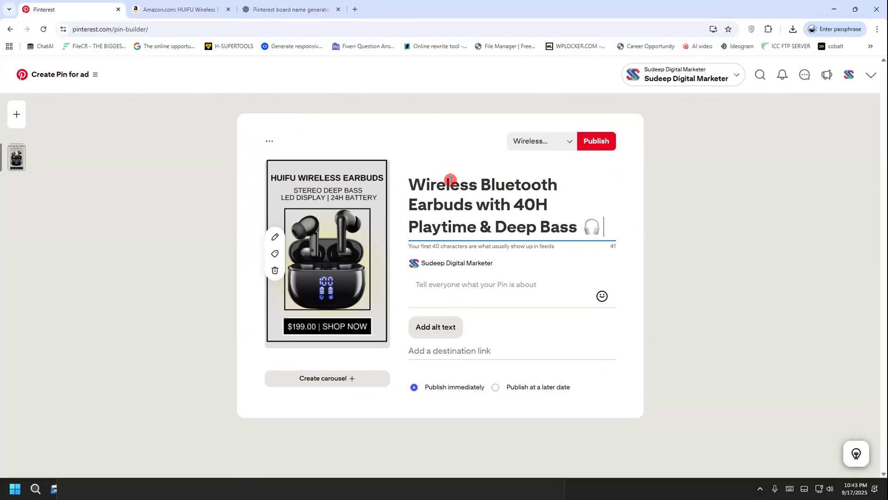
Copy the HUIFU earbuds product URL from Amazon and paste it as the ad pin's destination link
click(463, 349)
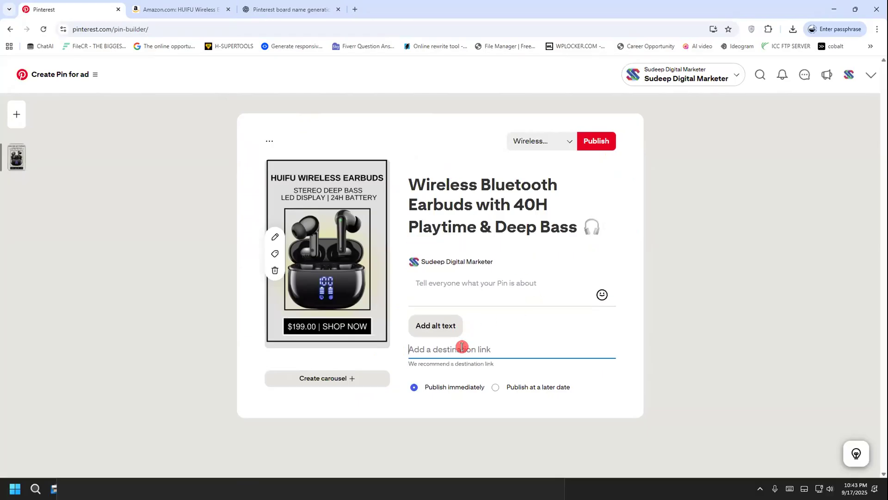
click(160, 10)
click(167, 33)
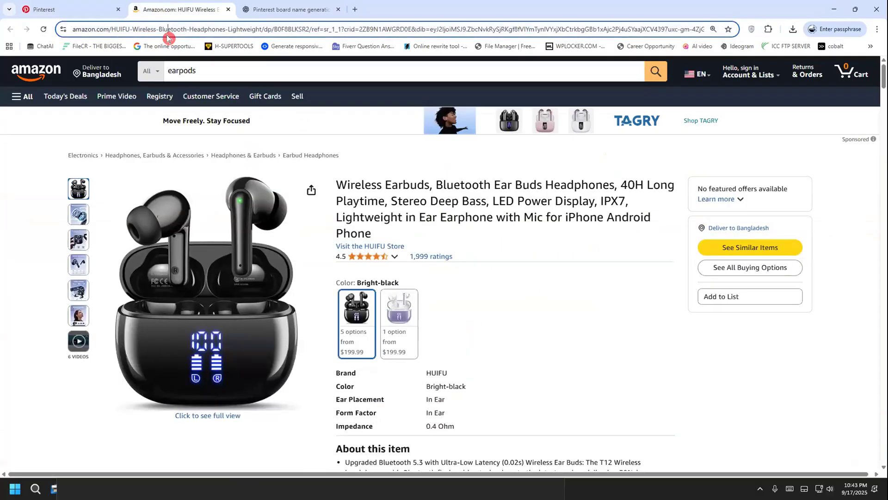
key(ctrl+c)
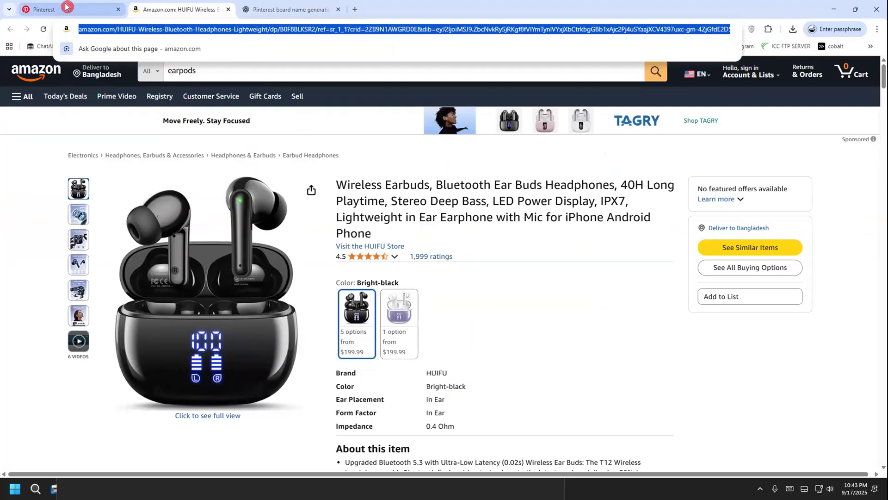
click(66, 7)
key(ctrl+v)
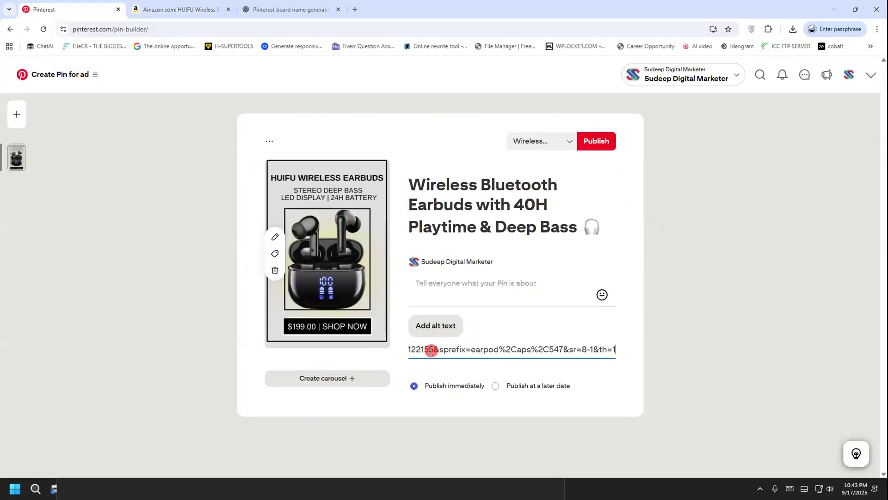
Copy the Pin 1 description with its hashtags from ChatGPT and paste it as the ad pin's description
click(279, 7)
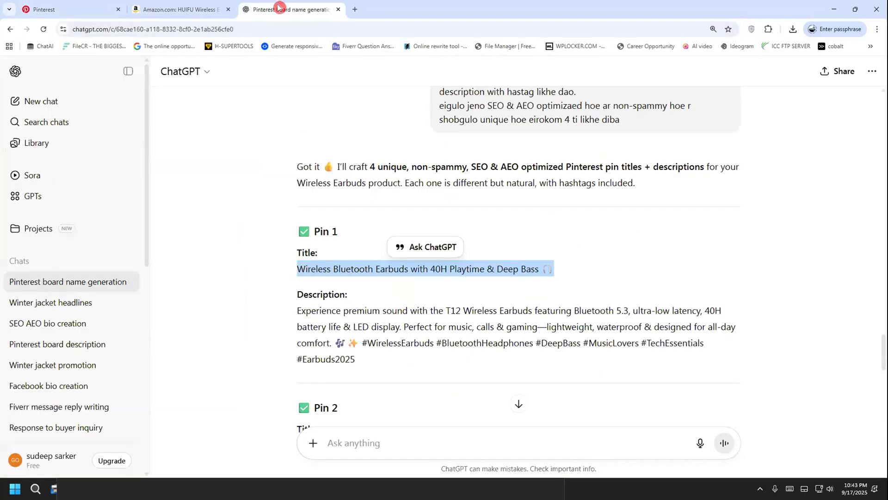
drag(297, 309, 355, 359)
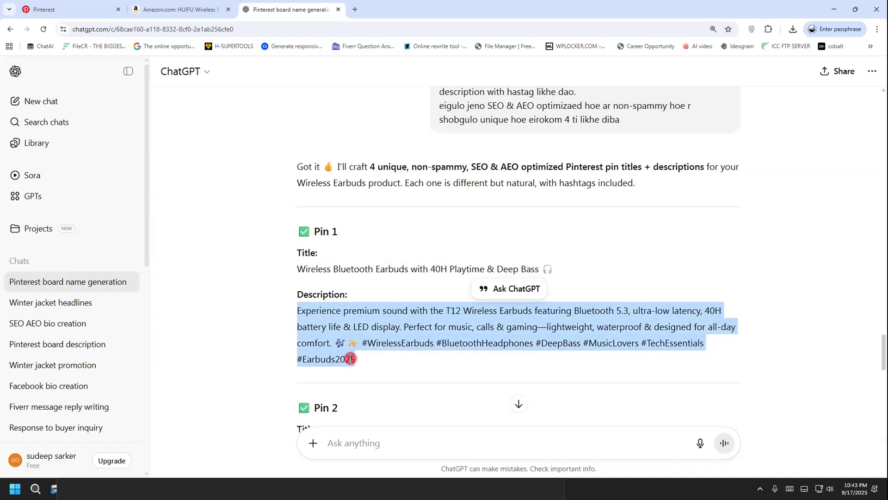
right_click(319, 321)
click(343, 329)
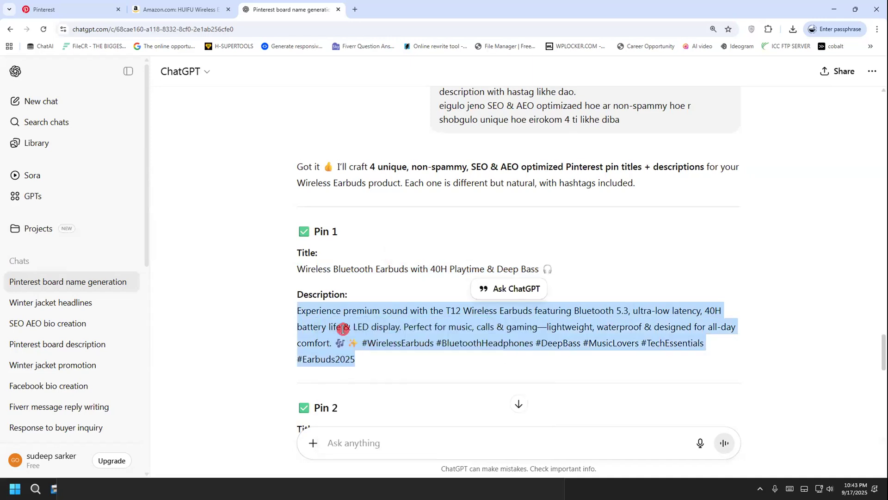
click(92, 9)
click(415, 291)
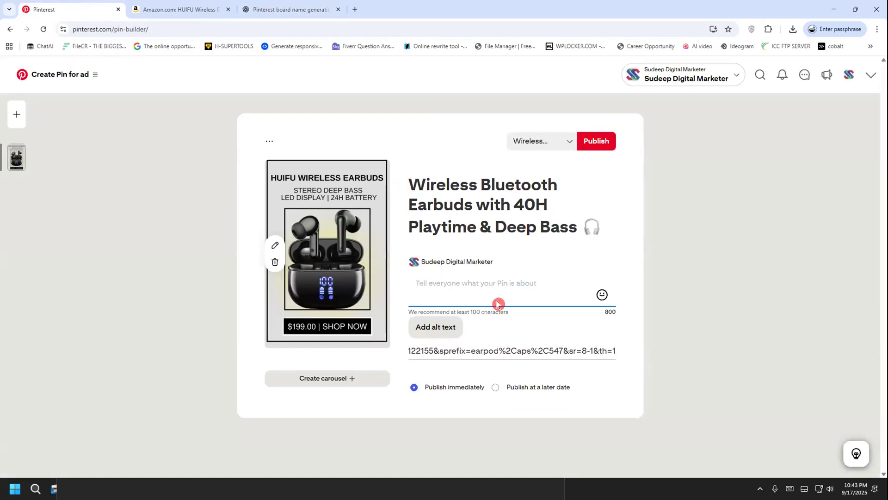
key(ctrl+v)
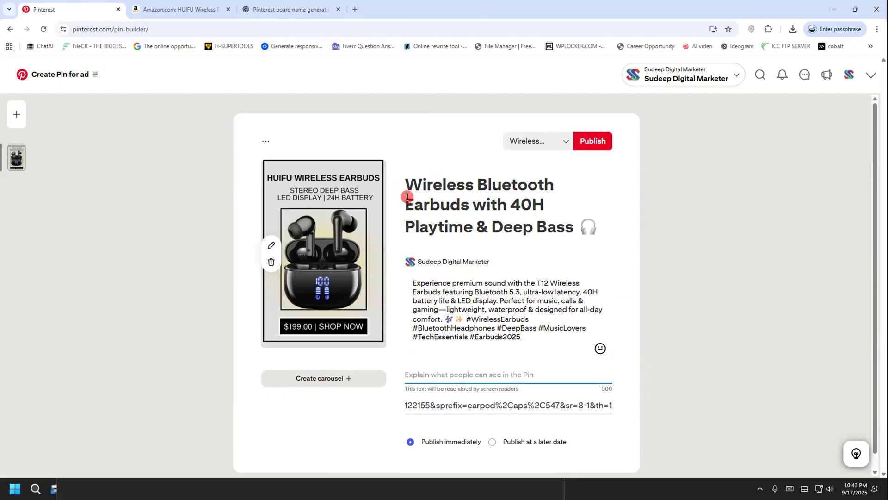
Copy the ad pin's title "Wireless Bluetooth Earbuds with 40H Playtime & Deep Bass" into its alt text describing what people can see
click(440, 193)
drag(570, 226, 419, 189)
right_click(421, 193)
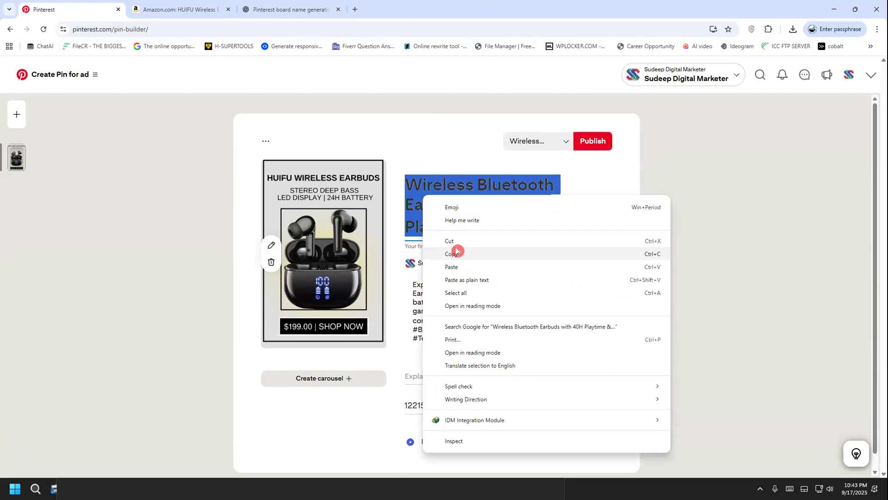
click(454, 251)
click(433, 385)
click(424, 372)
key(ctrl+v)
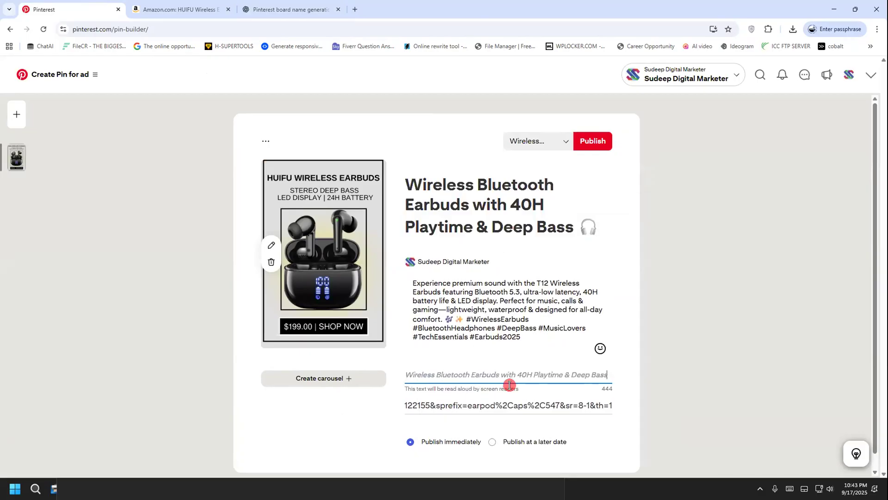
click(266, 406)
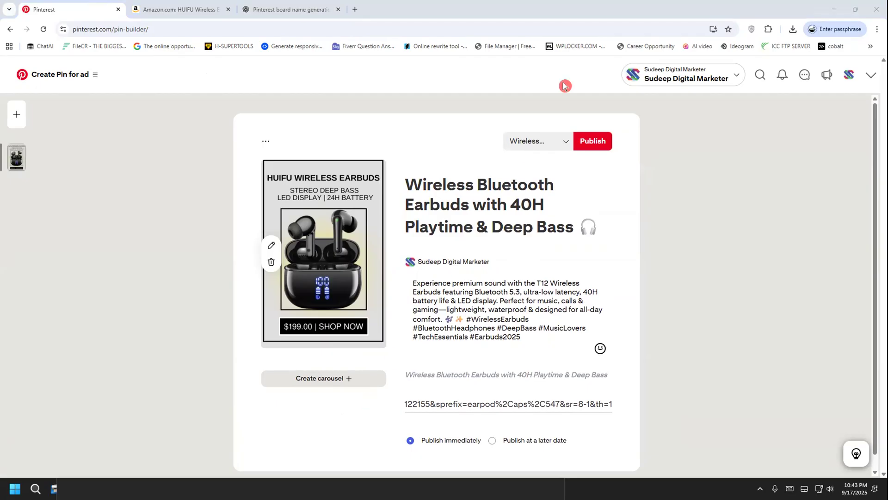
drag(327, 418, 279, 373)
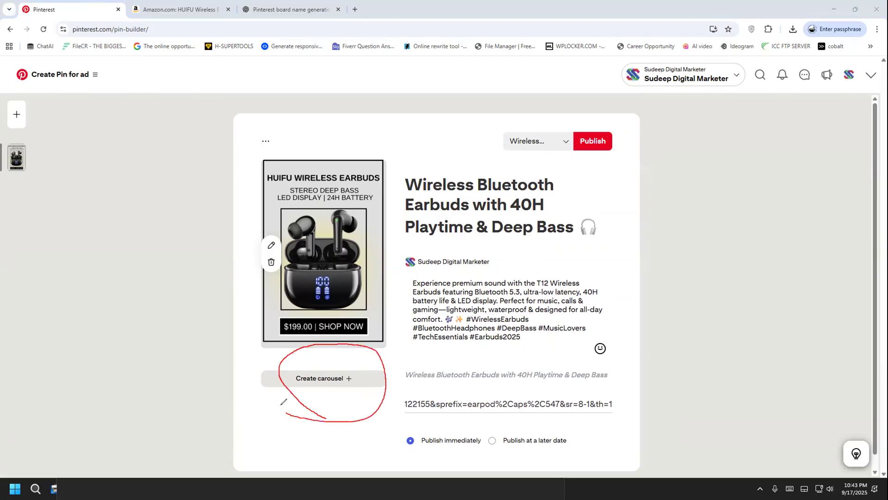
drag(383, 385, 272, 369)
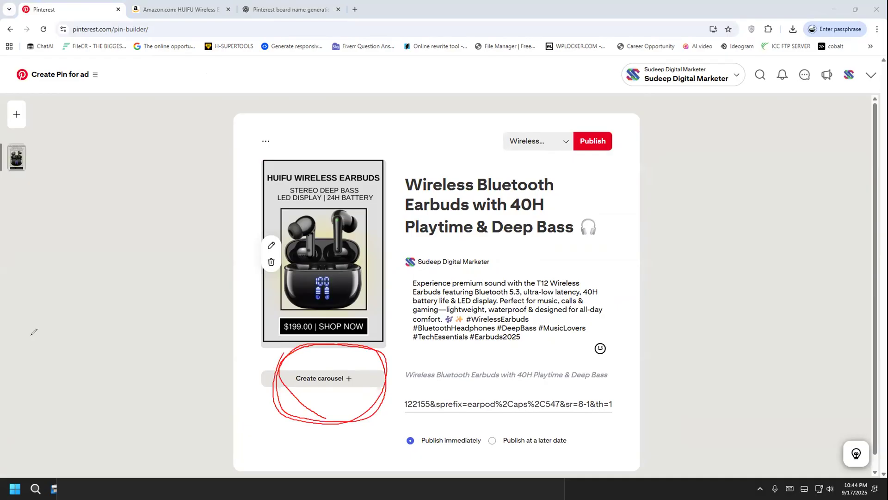
Turn the ad pin into a carousel with separate text and URL for each image, and upload paucek and lage (2).jpg as the second image
click(287, 376)
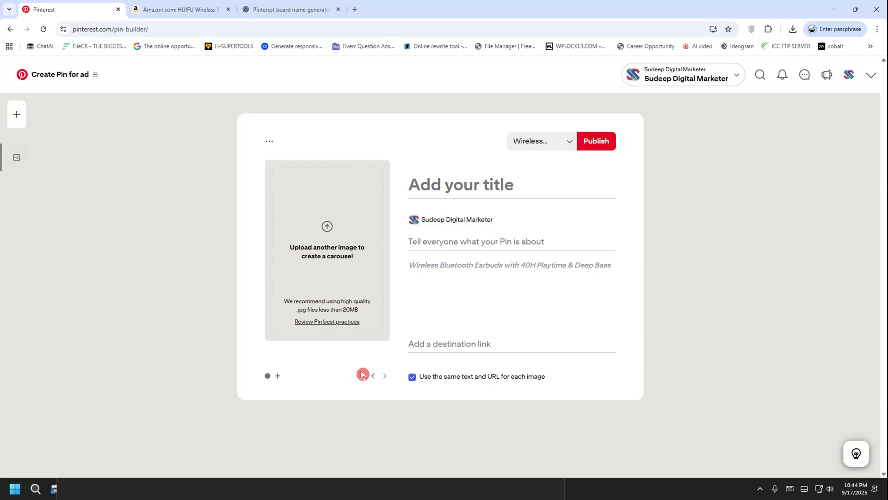
click(411, 377)
click(335, 227)
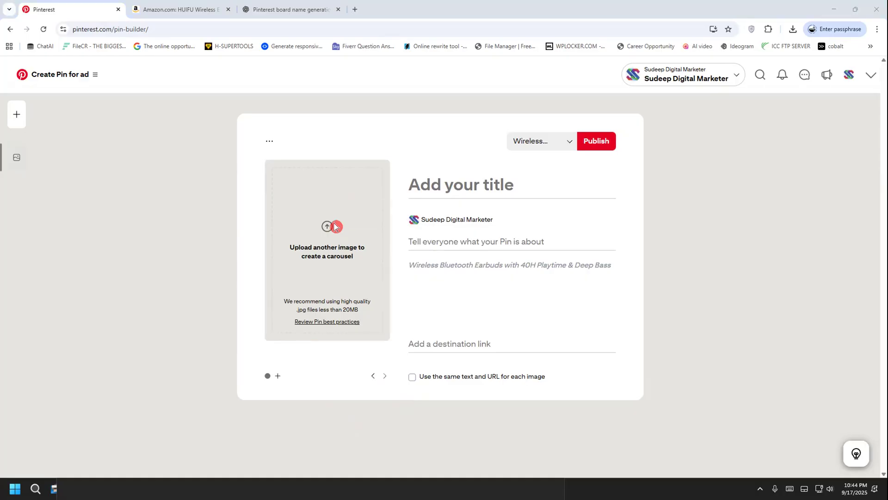
double_click(156, 145)
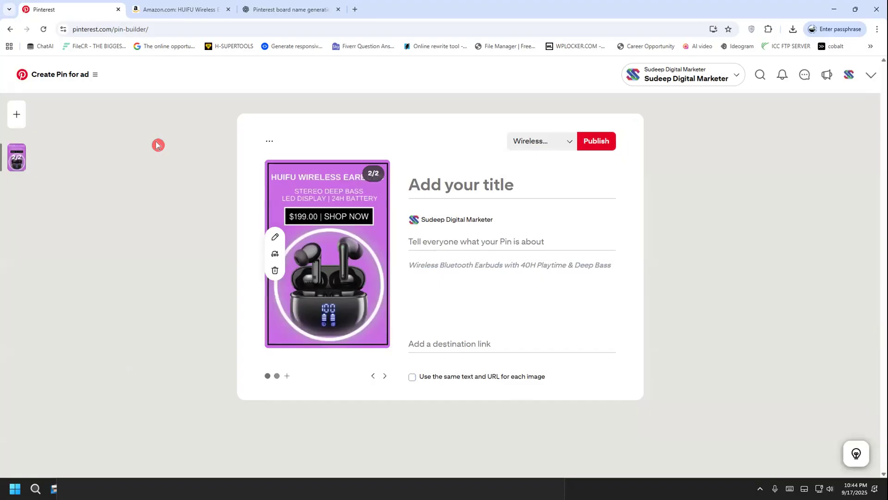
Copy the Pin 2 title "Lightweight Waterproof Wireless Earbuds for iPhone & Android" from ChatGPT into the second carousel image's title
click(273, 10)
scroll(239, 310, down, 3)
scroll(239, 309, down, 2)
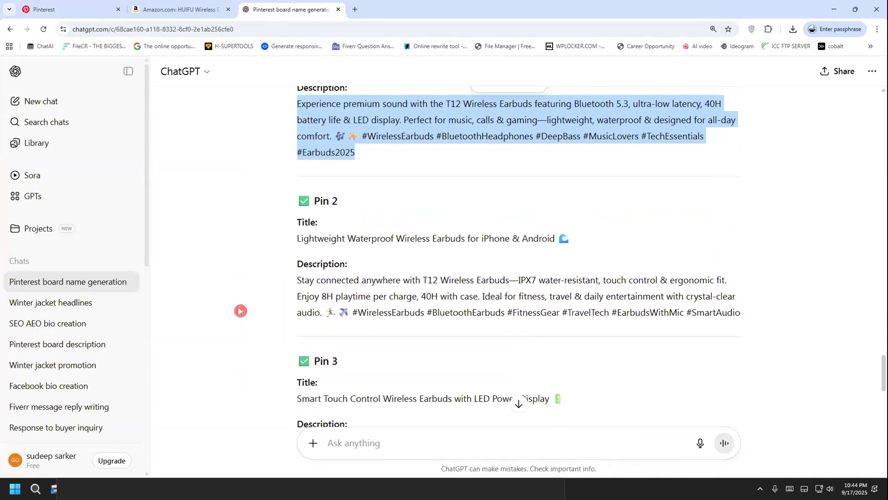
drag(297, 214, 507, 227)
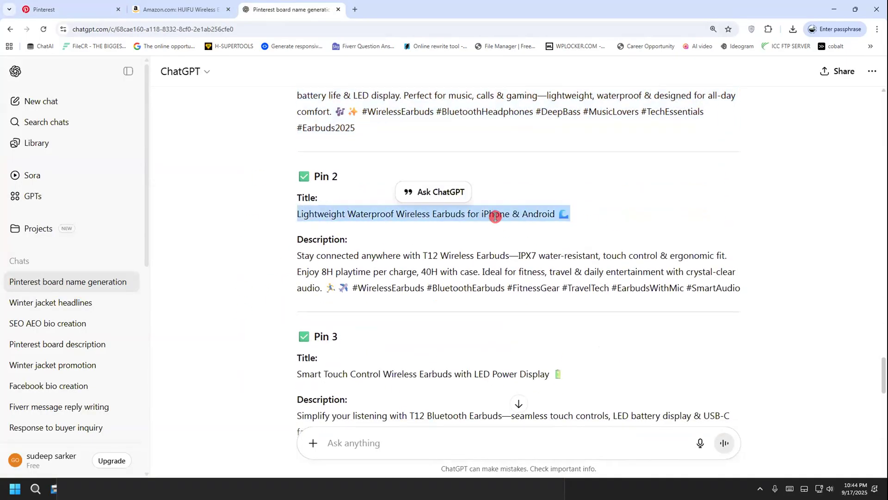
right_click(495, 217)
click(527, 230)
click(111, 10)
click(431, 180)
right_click(434, 181)
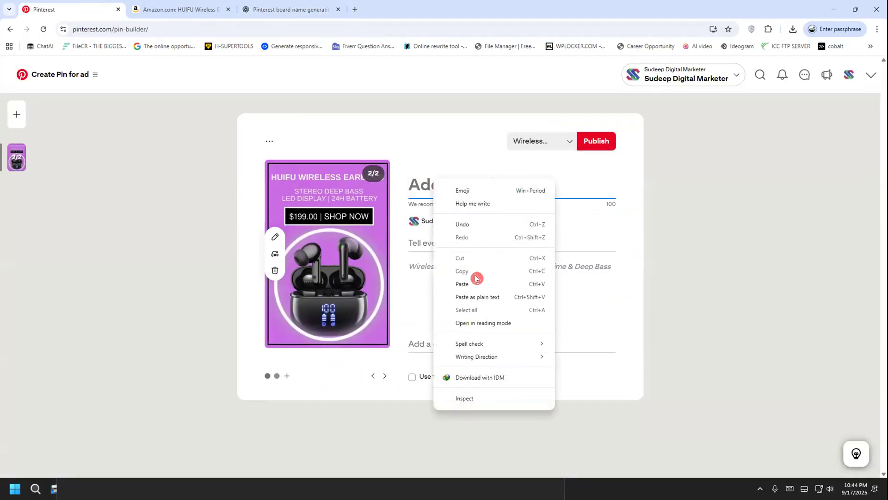
click(462, 283)
click(421, 340)
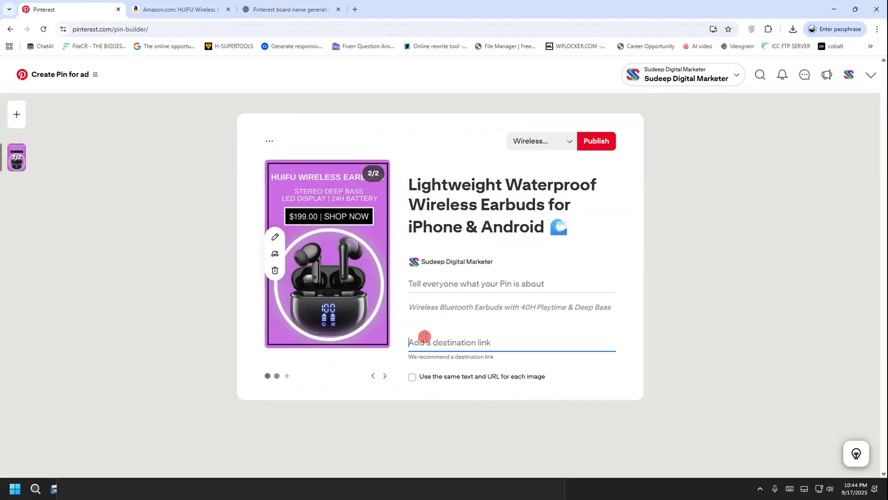
click(171, 9)
right_click(169, 37)
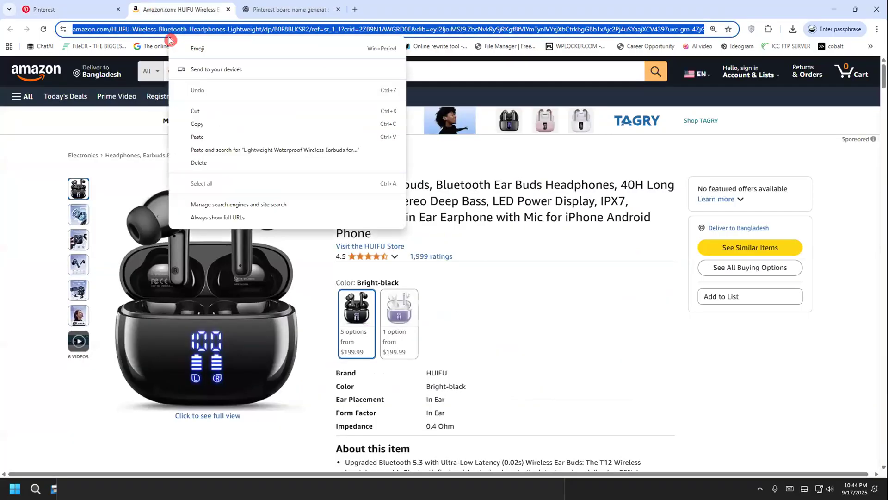
click(214, 125)
click(70, 9)
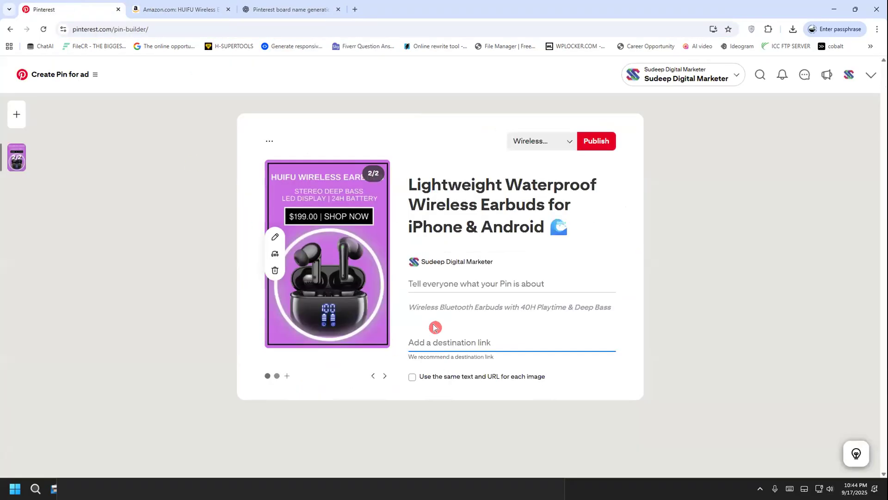
right_click(421, 340)
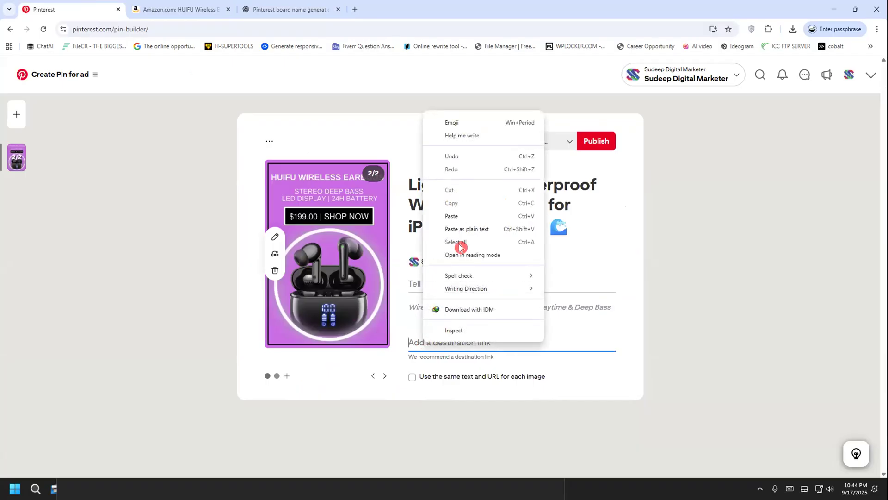
click(290, 9)
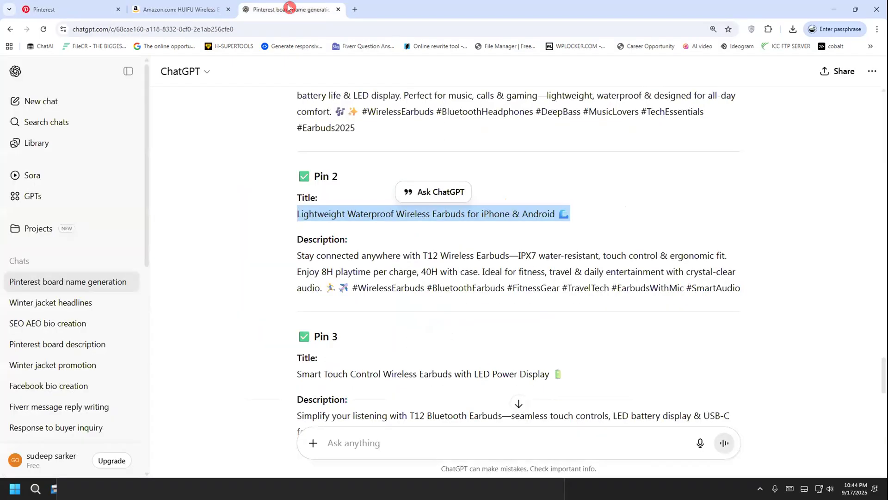
Open the own Facebook profile in a new tab, copy its URL and paste it as the second carousel image's destination link
click(356, 7)
click(448, 232)
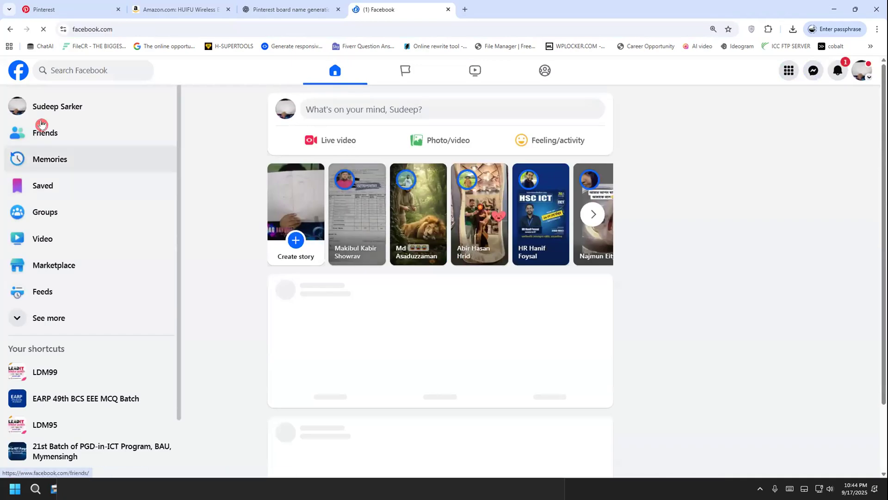
click(56, 106)
click(232, 24)
click(233, 23)
drag(232, 23, 21, 33)
click(72, 6)
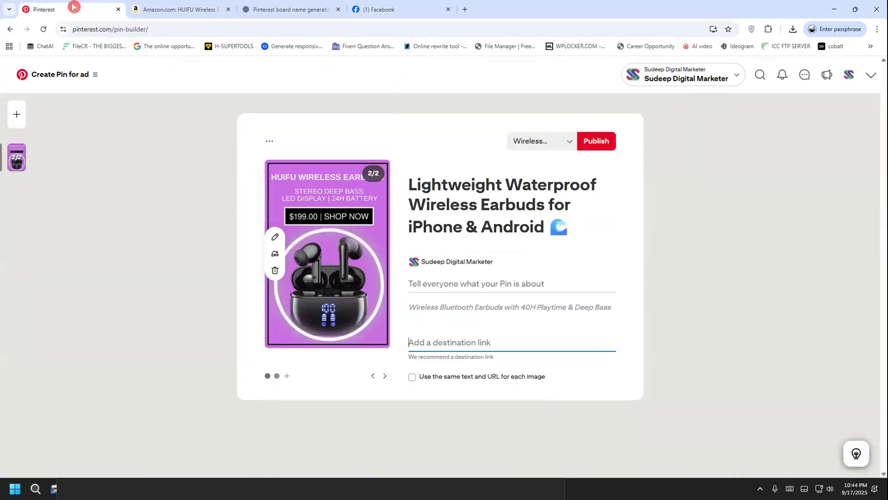
click(444, 335)
click(441, 340)
key(ctrl+v)
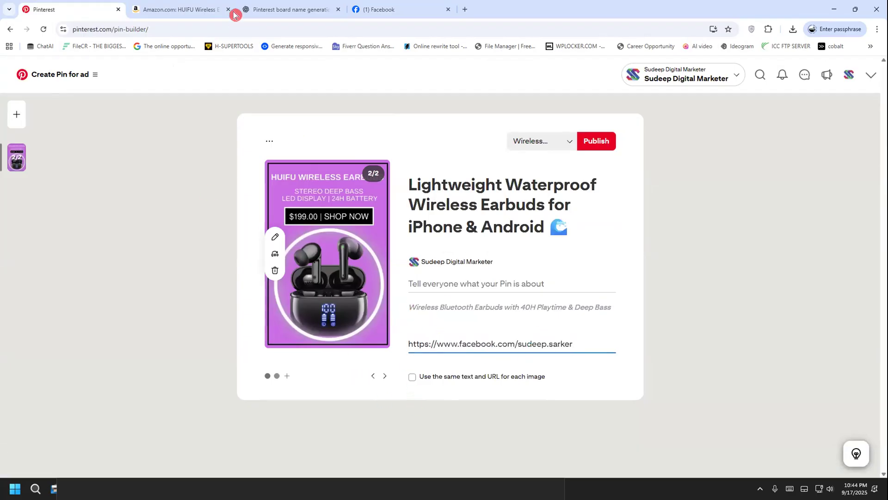
Copy the Pin 2 description with its hashtags from ChatGPT and paste it as the second carousel image's description
click(285, 9)
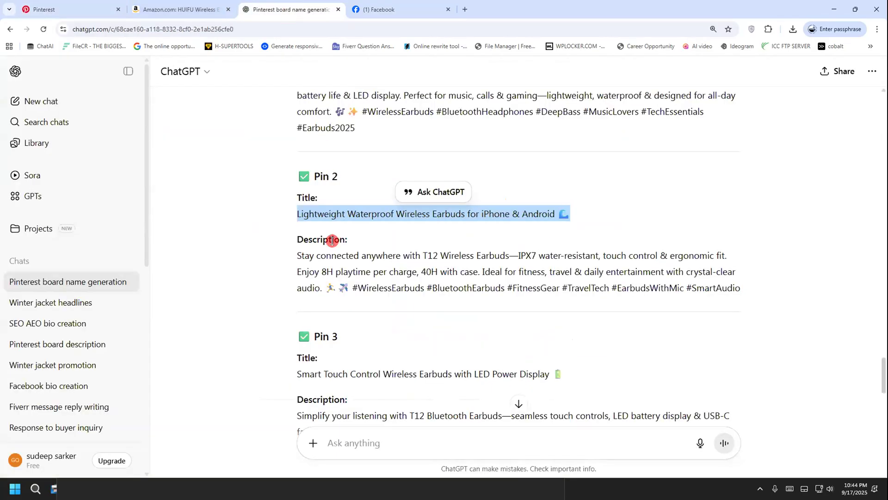
drag(293, 249, 634, 301)
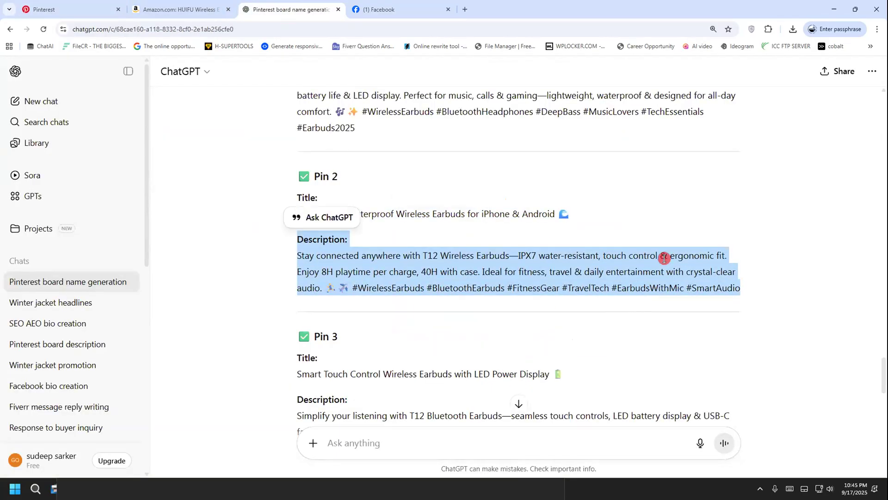
drag(301, 265, 499, 270)
click(506, 270)
mouse_move(741, 286)
mouse_down()
mouse_move(293, 259)
mouse_move(742, 288)
mouse_up()
click(296, 256)
right_click(618, 271)
click(656, 289)
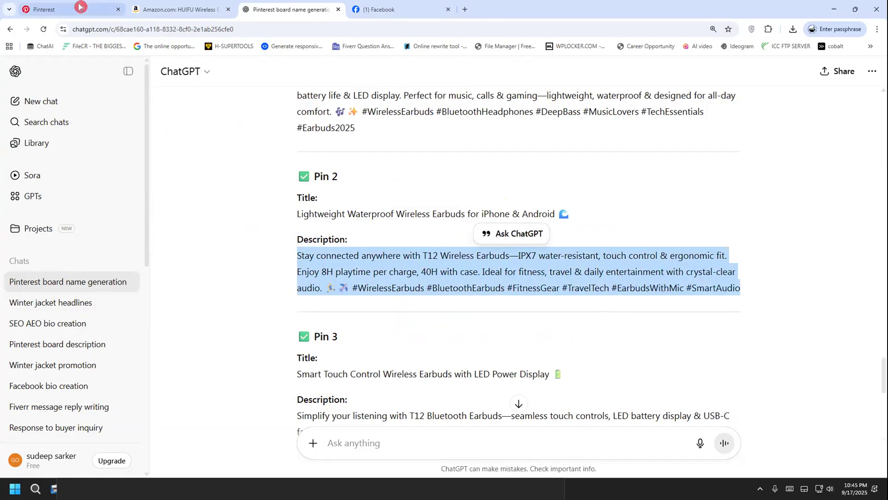
click(92, 10)
click(438, 291)
key(ctrl+v)
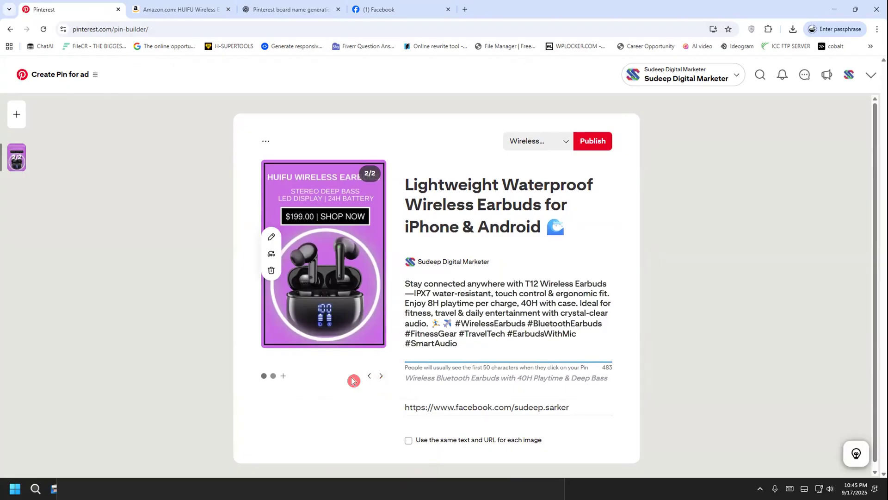
Add a third image to the carousel by uploading paucek and lage (1).jpg from Downloads
click(280, 375)
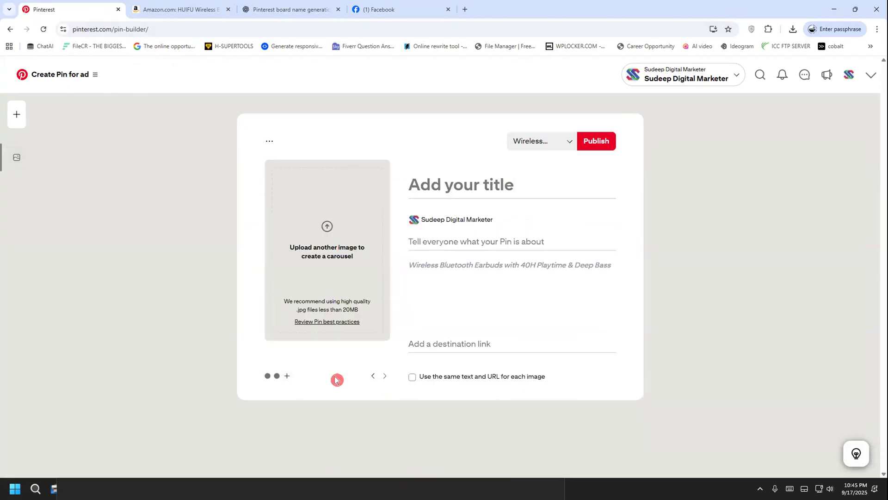
click(292, 260)
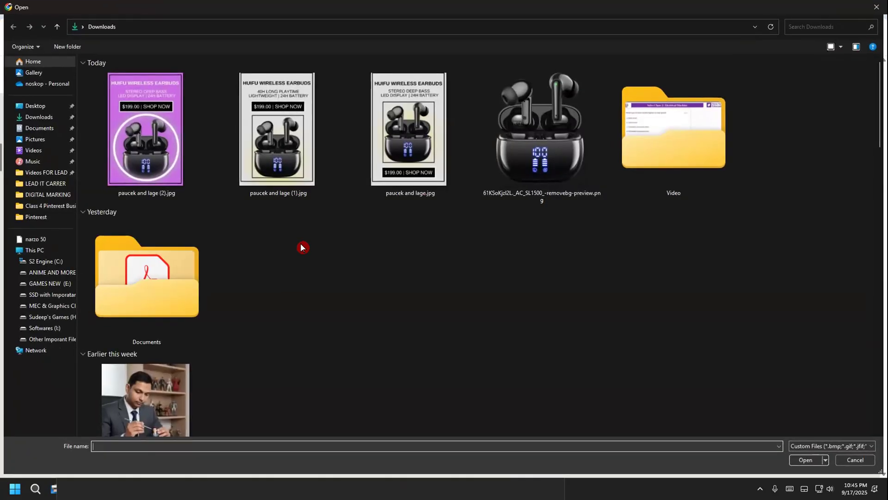
double_click(279, 146)
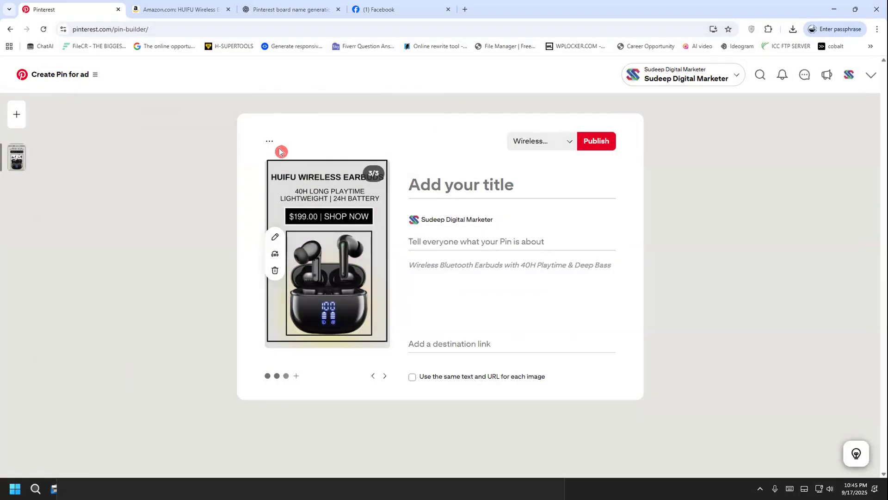
Copy the Pin 4 title "Crystal Clear Sound Wireless Earbuds with Quad-Magnet Driver" from ChatGPT into the third carousel image's title
click(287, 9)
scroll(396, 327, down, 4)
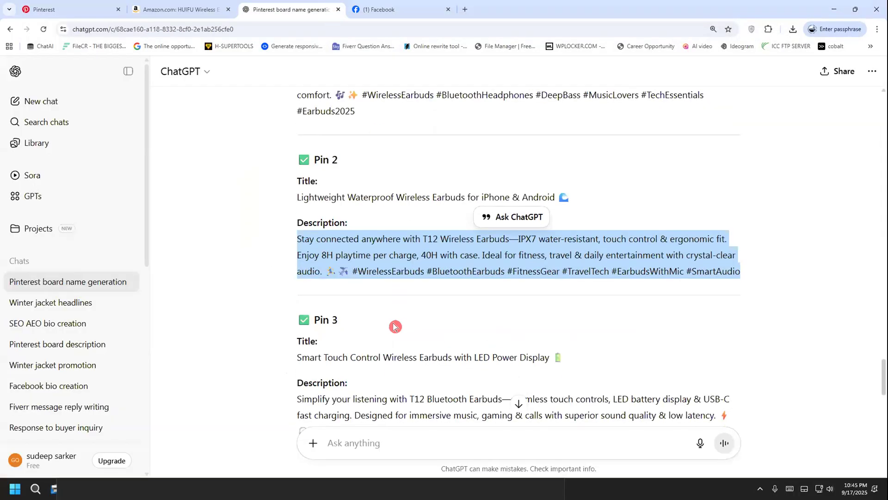
drag(290, 189, 504, 189)
drag(298, 350, 509, 348)
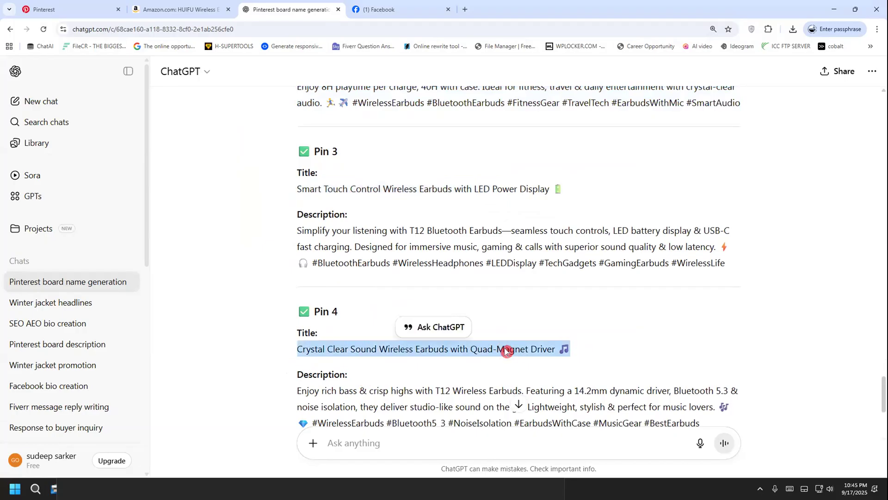
right_click(508, 350)
click(531, 230)
click(150, 7)
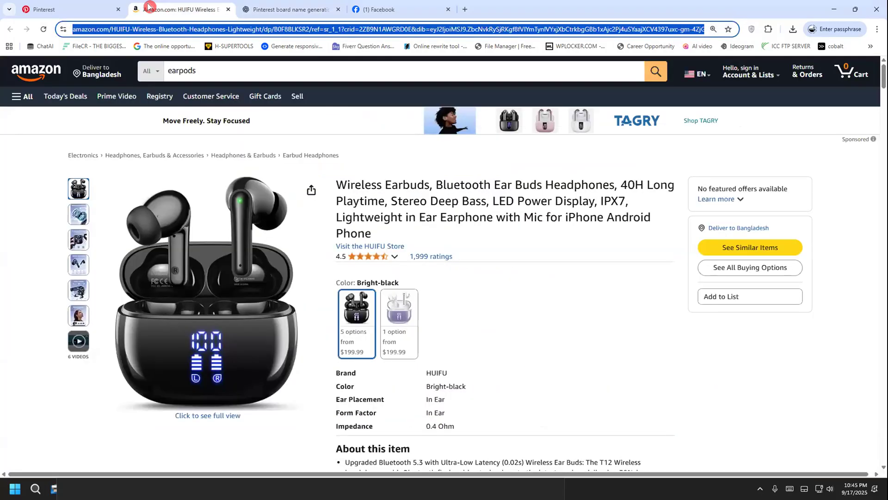
click(60, 10)
click(422, 176)
key(ctrl+v)
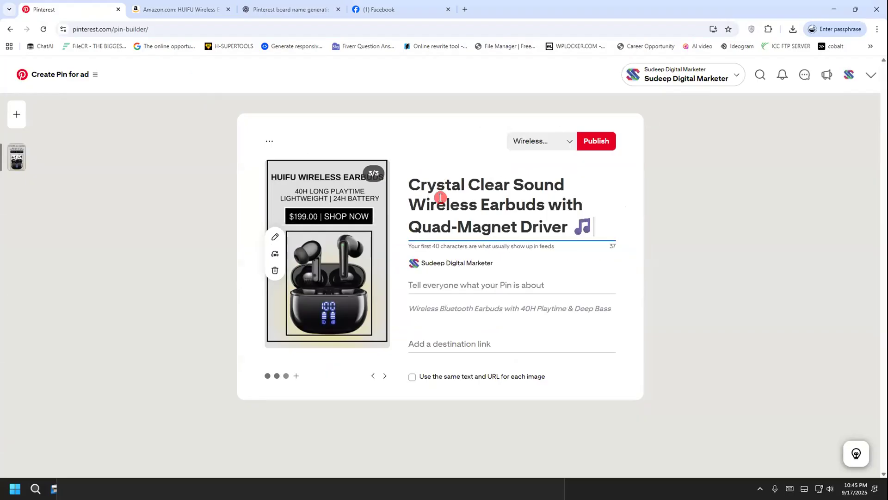
Copy the share link of the Pinterest custom pins gig on Fiverr and paste it as the third carousel image's destination link
key(alt+Tab)
key(alt+Tab)
key(super)
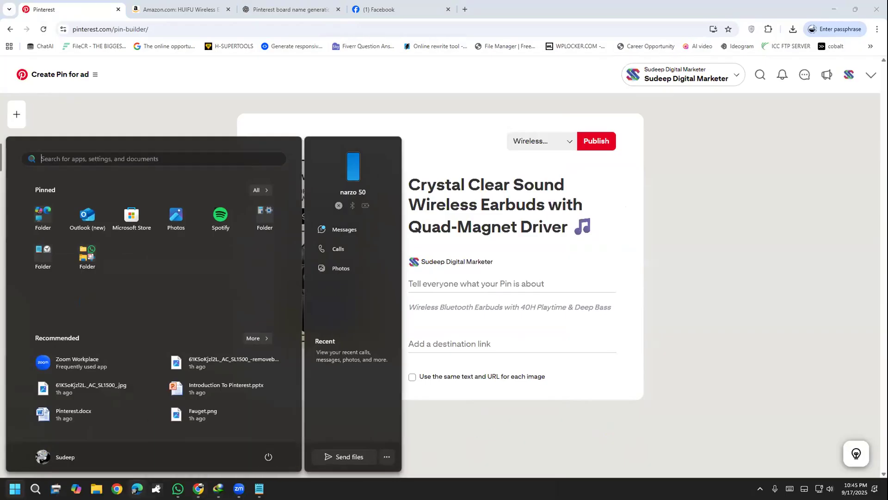
click(115, 488)
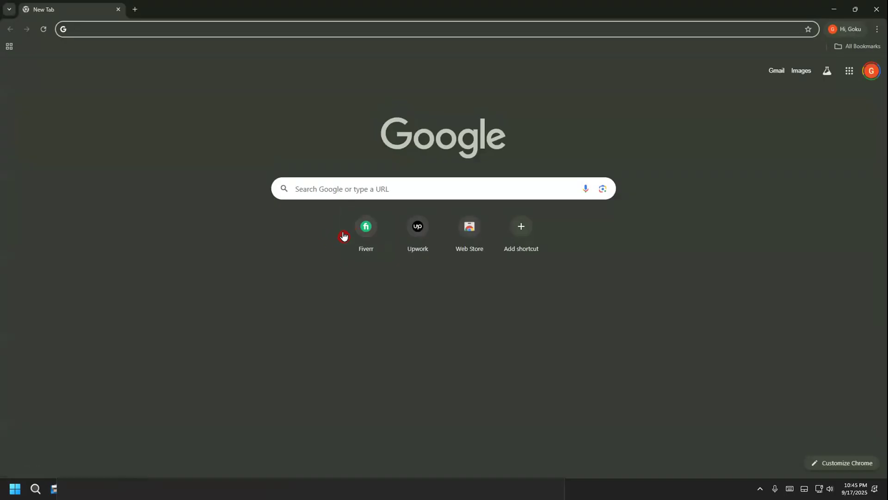
click(345, 236)
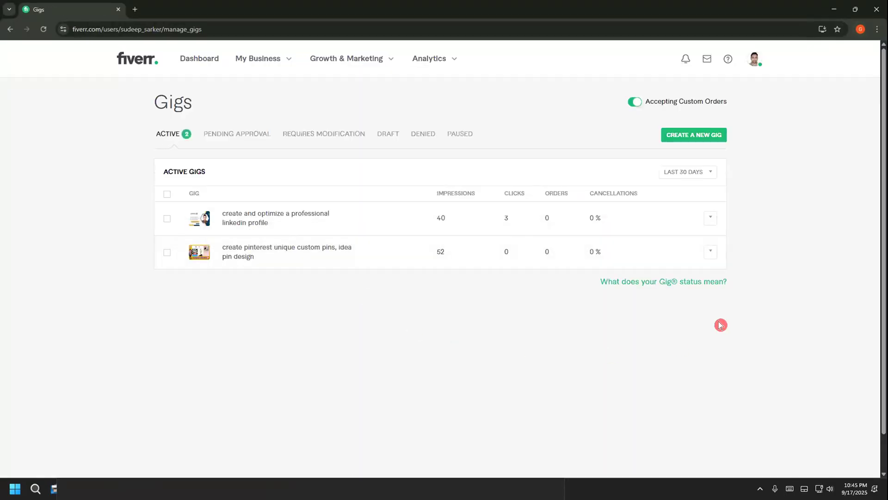
click(713, 252)
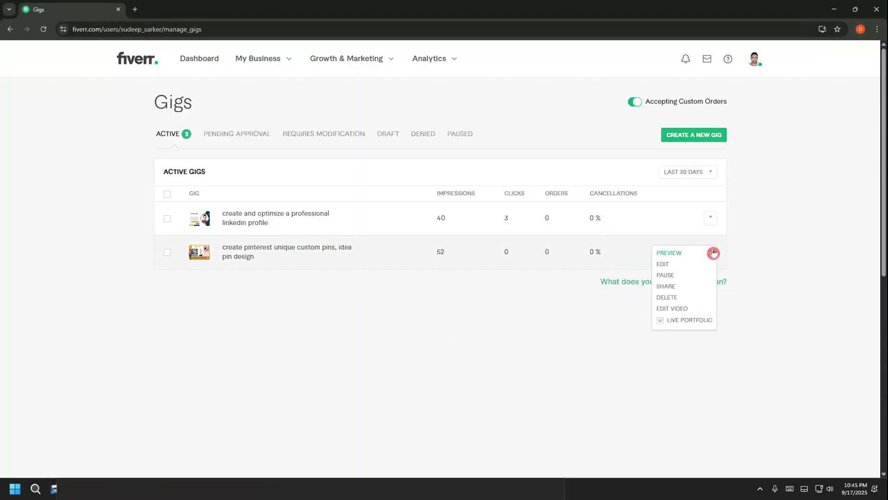
click(691, 286)
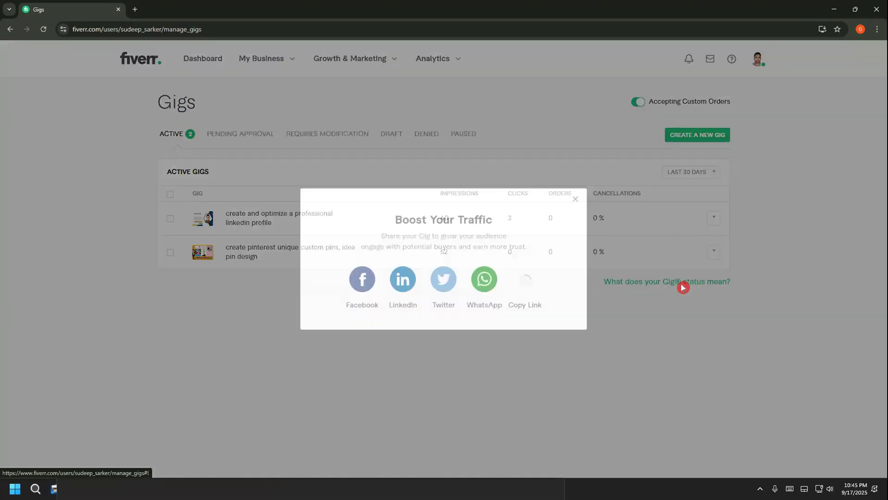
click(575, 199)
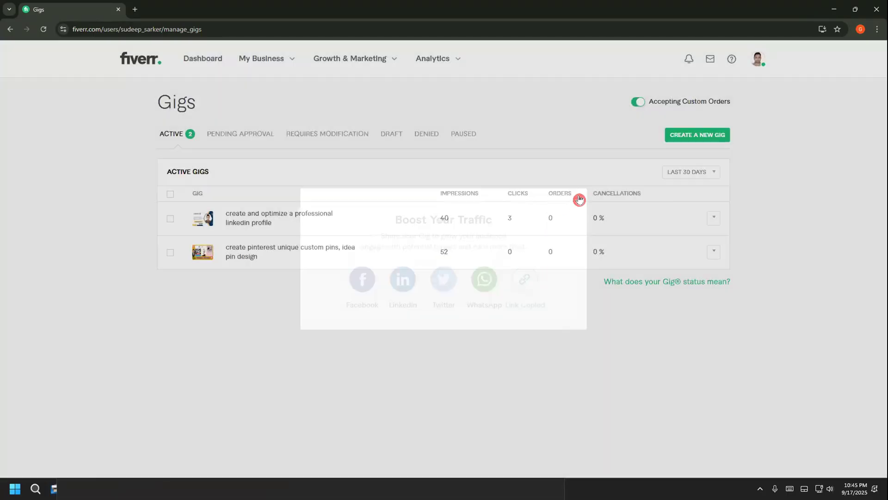
click(835, 8)
click(472, 341)
key(ctrl+v)
Copy the Pin 4 description with its hashtags from ChatGPT and paste it as the third carousel image's description
click(448, 280)
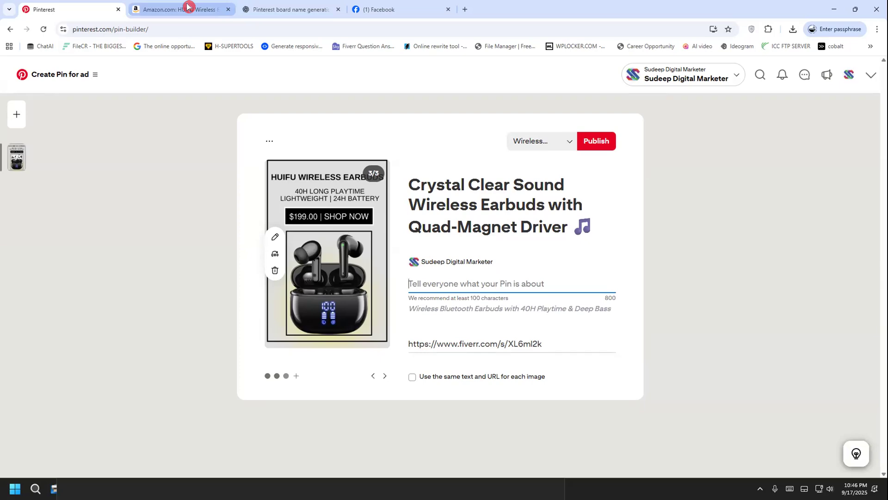
click(161, 8)
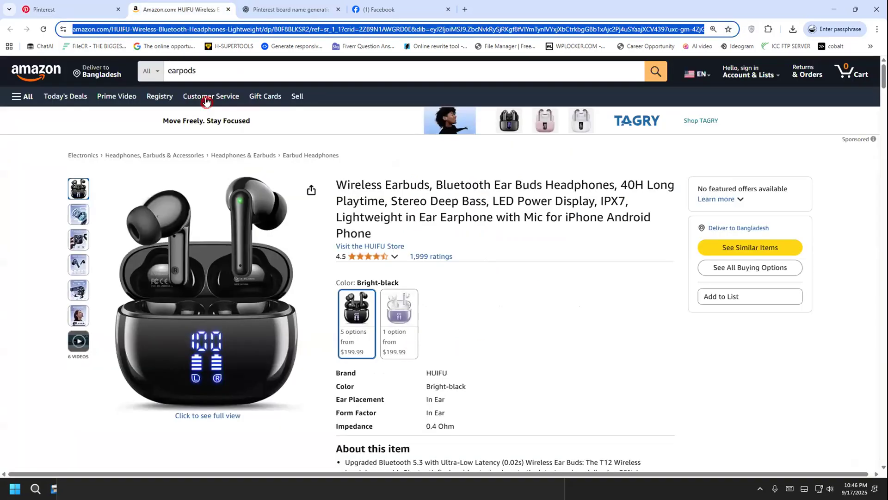
click(296, 7)
scroll(322, 406, down, 3)
drag(297, 238, 366, 265)
click(291, 254)
drag(292, 254, 700, 284)
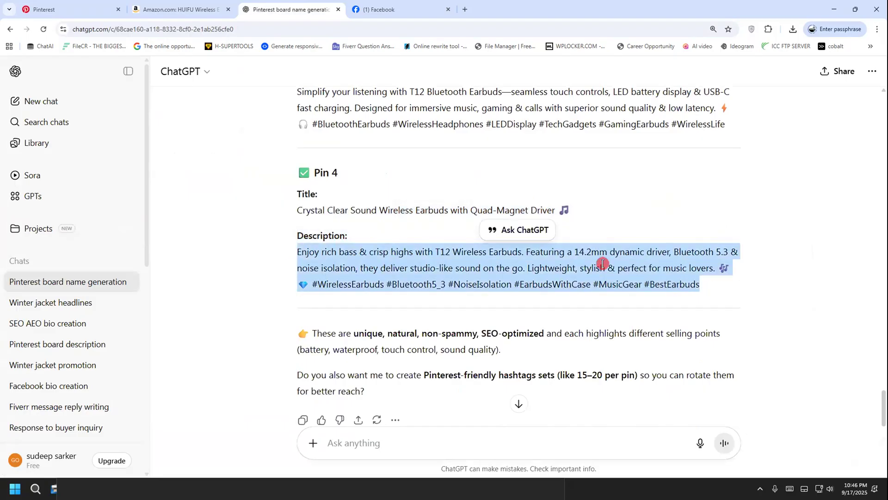
right_click(571, 254)
click(189, 7)
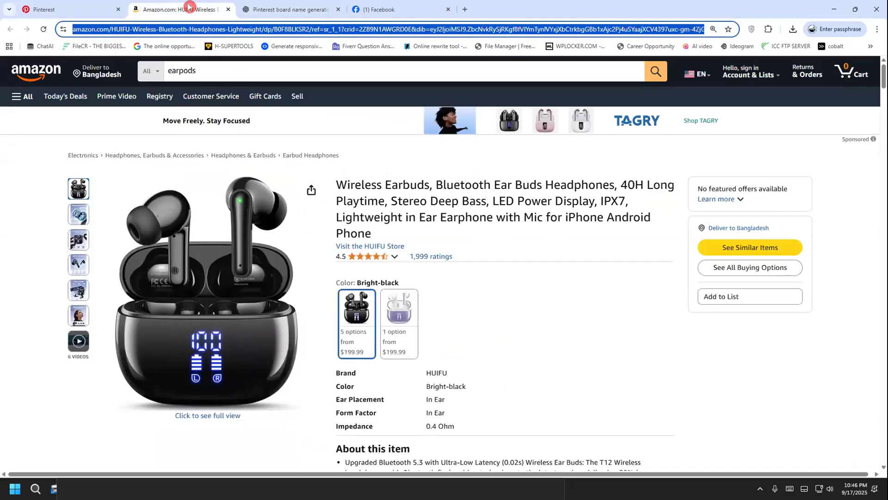
click(74, 8)
key(ctrl+v)
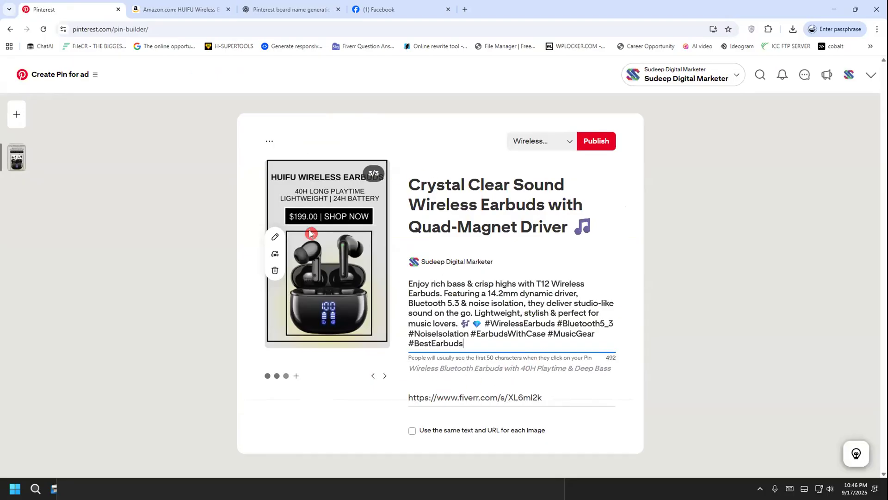
Publish the three-image carousel pin and open the collection of all saved pins on the profile
click(597, 140)
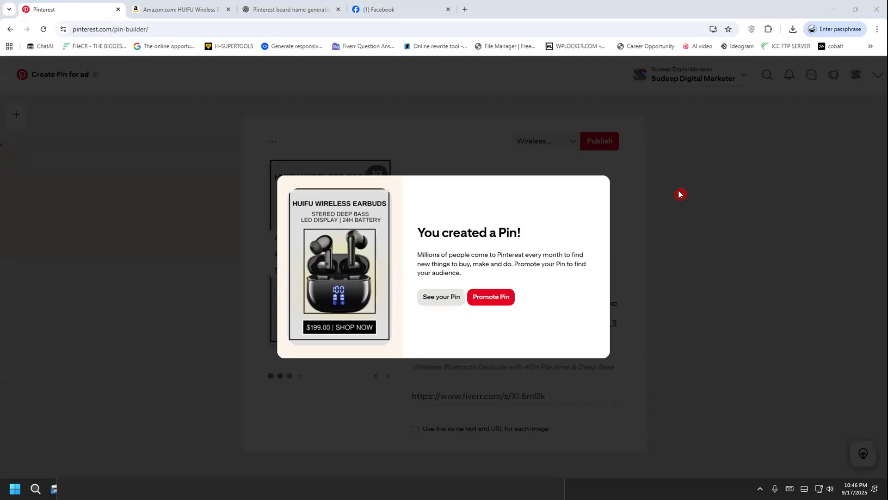
click(424, 305)
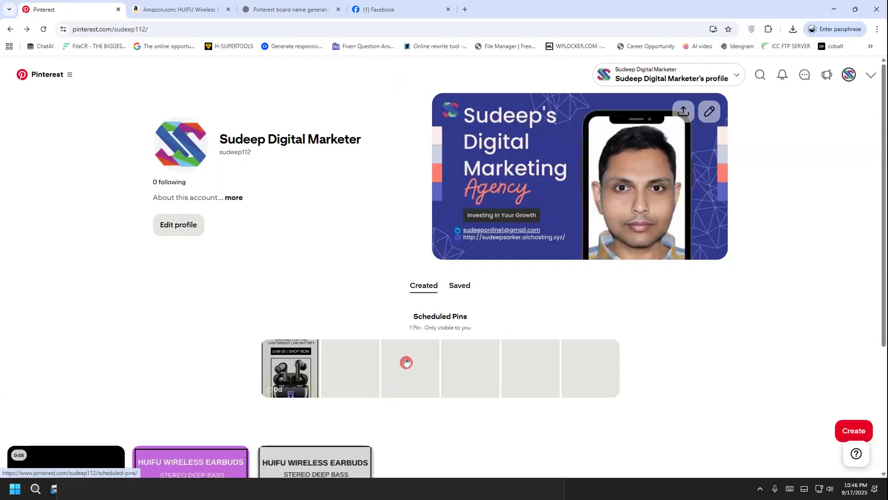
scroll(384, 353, down, 3)
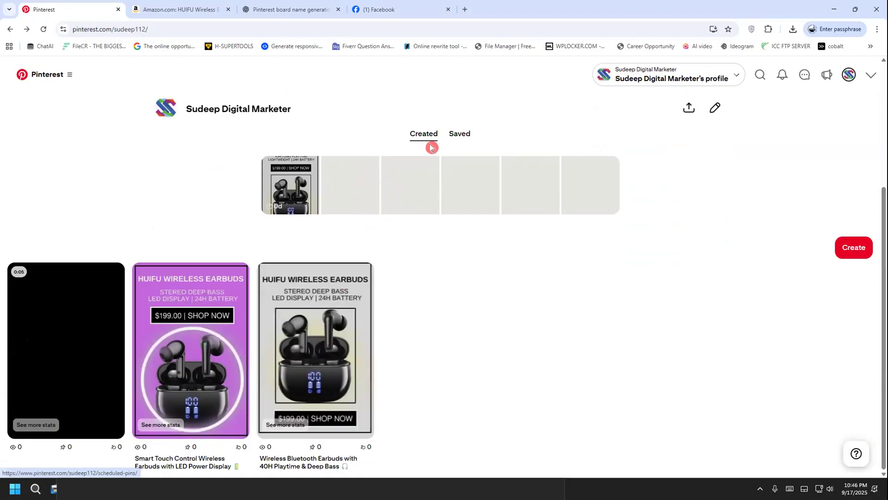
click(452, 135)
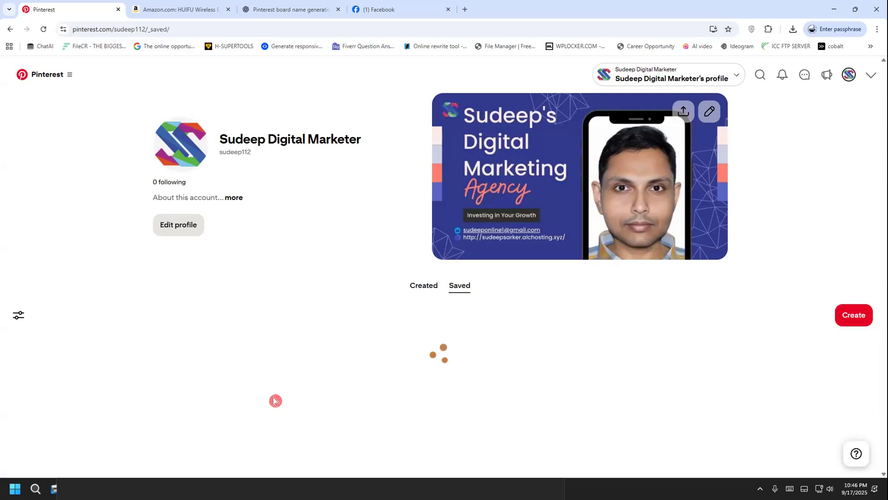
click(56, 379)
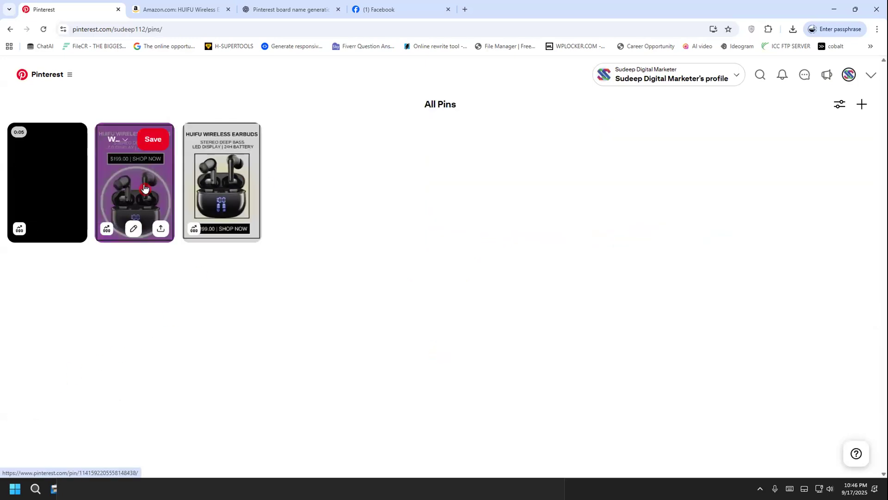
click(218, 189)
click(23, 108)
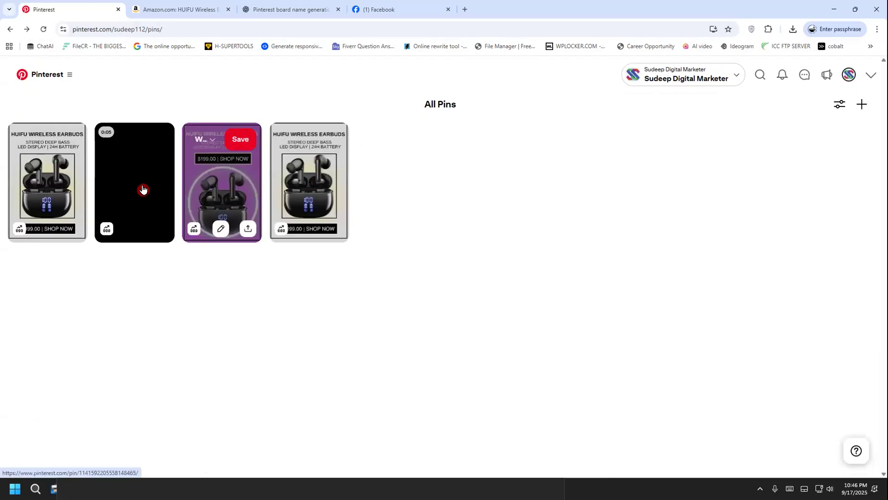
Open the newly published carousel pin and browse back and forth through its three images
click(76, 182)
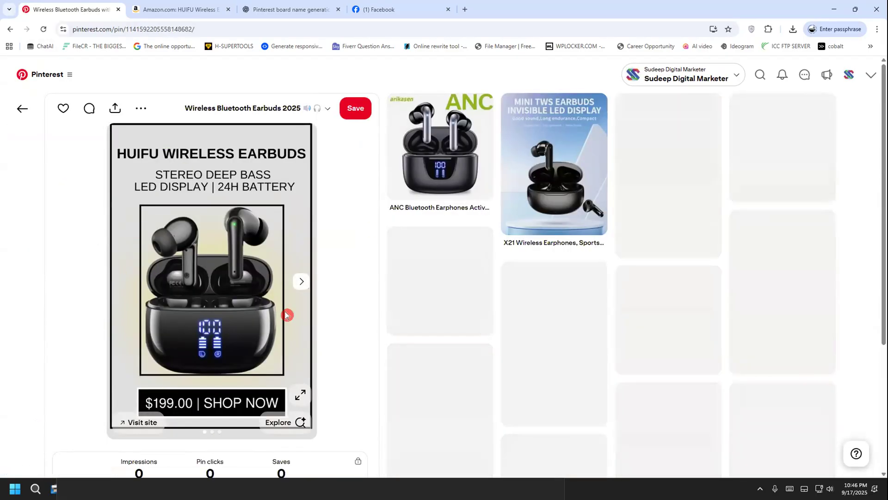
click(298, 282)
click(298, 282)
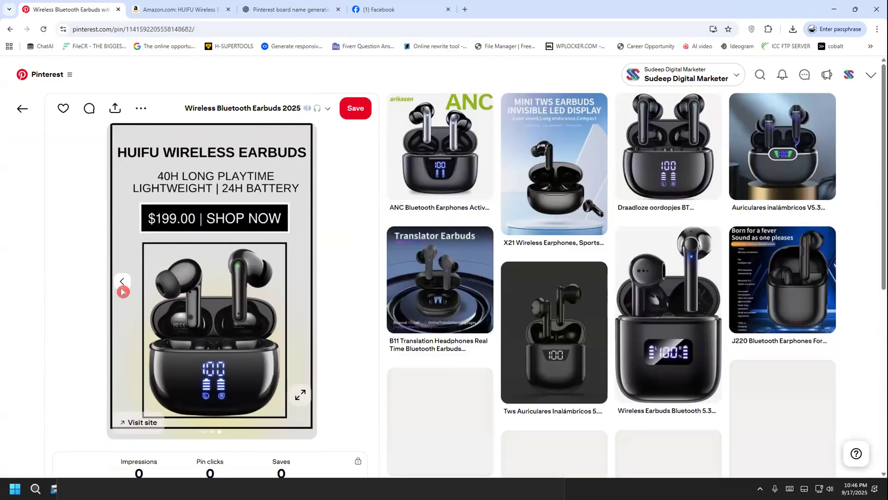
click(121, 284)
click(121, 287)
click(300, 283)
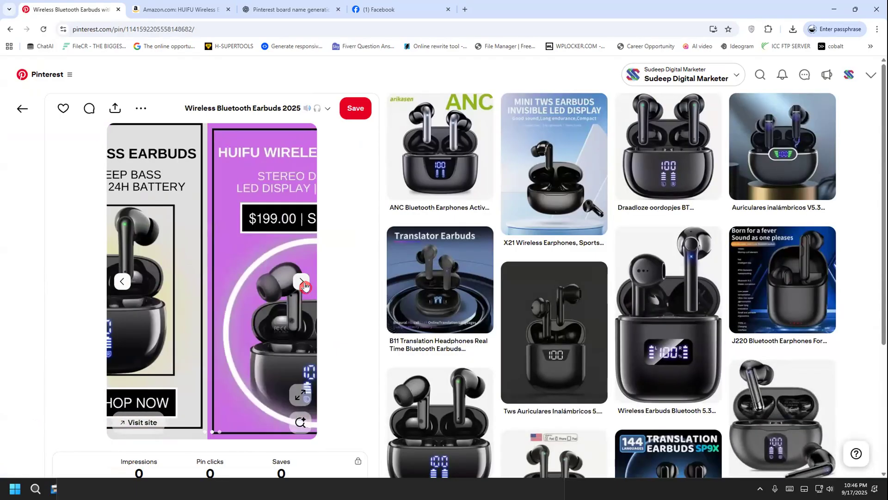
click(301, 282)
click(127, 279)
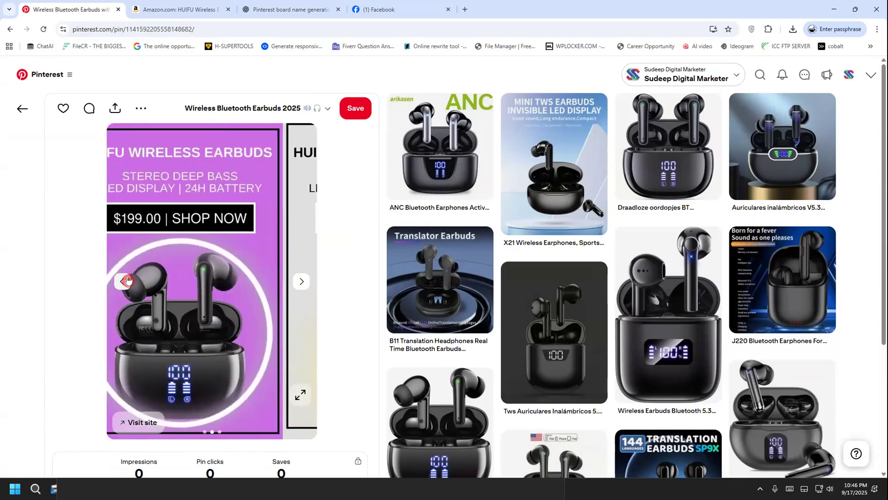
Test the destination links of the second and third carousel images, close each opened page and return to all pins
click(141, 422)
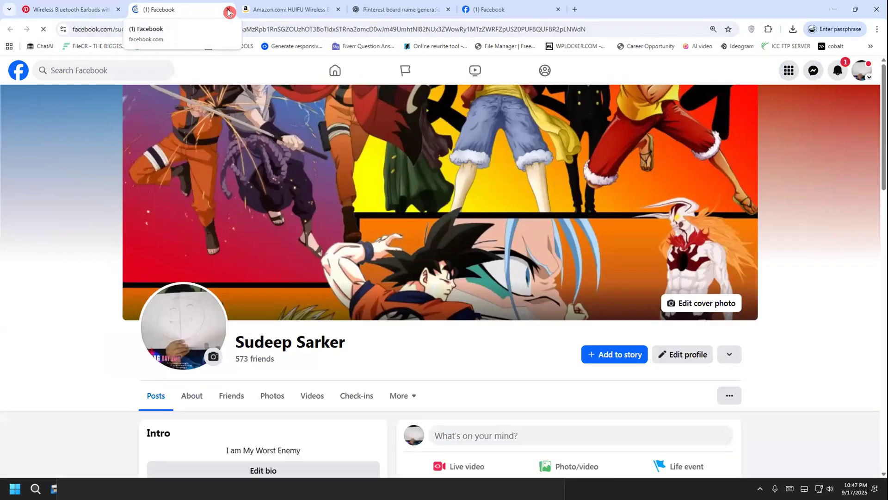
click(229, 12)
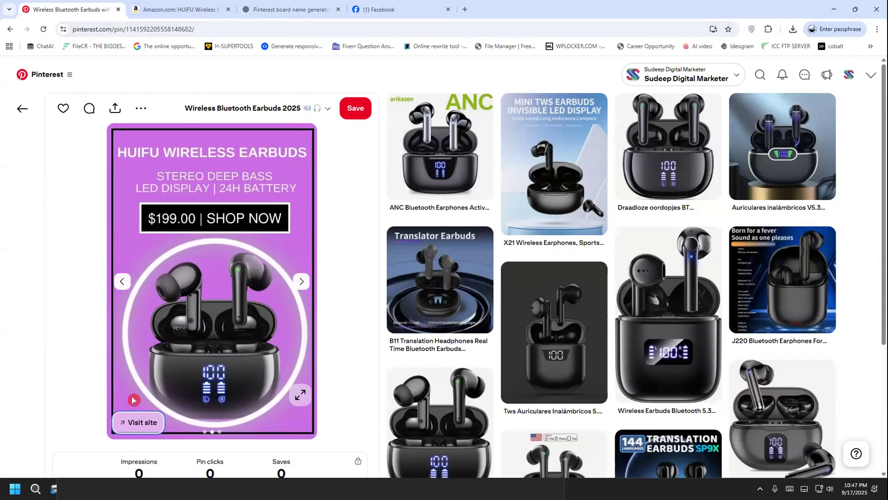
click(301, 282)
click(121, 419)
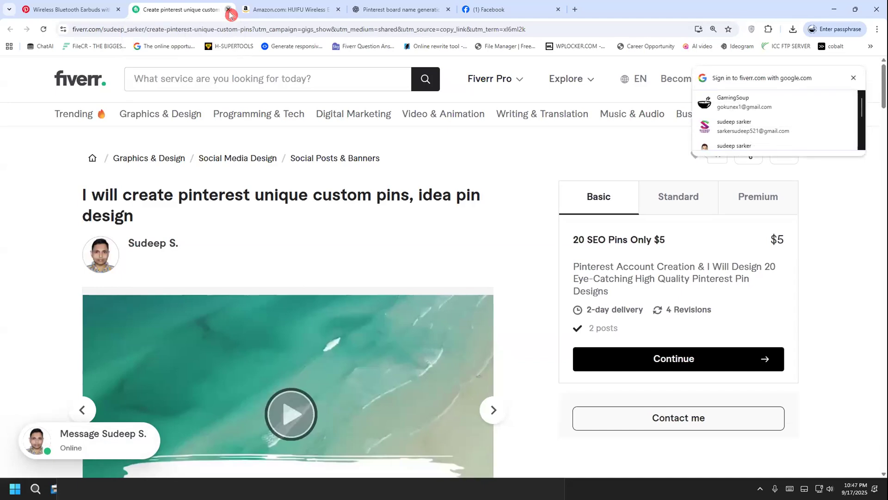
click(228, 9)
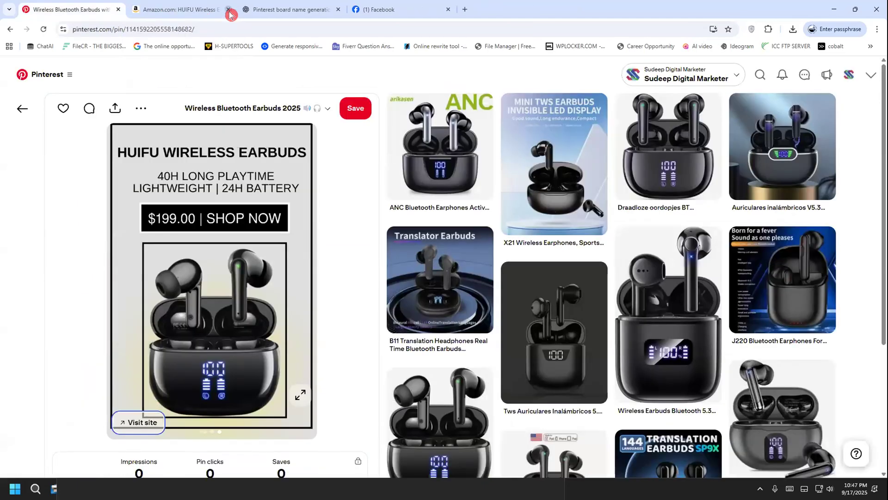
click(11, 112)
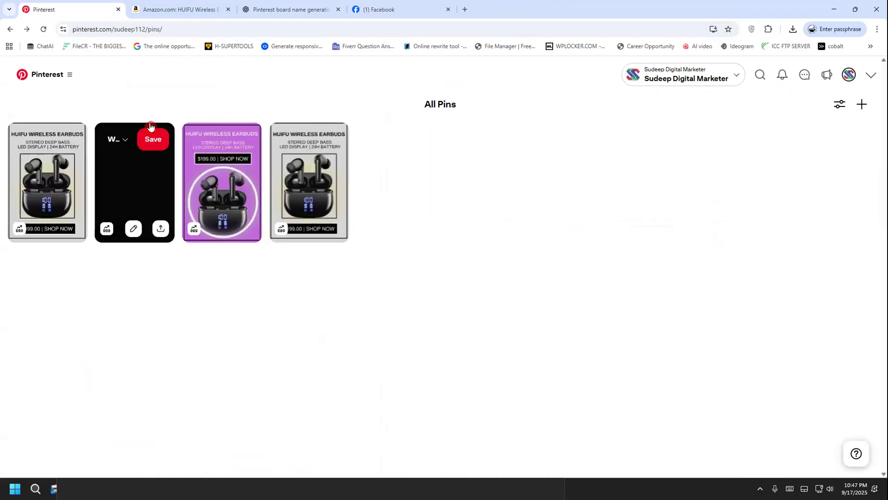
Open the Pinterest profile and handwrite the notes "ID" and "Pass" over the page below the profile details
click(848, 75)
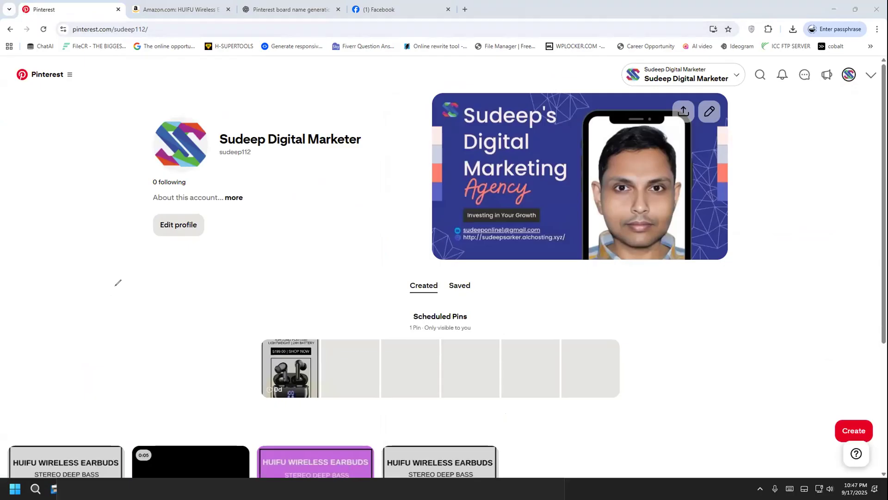
drag(104, 282, 116, 320)
mouse_move(122, 272)
mouse_down()
mouse_move(139, 327)
mouse_move(124, 275)
mouse_move(166, 294)
mouse_move(138, 332)
mouse_move(216, 296)
mouse_move(219, 283)
mouse_move(175, 411)
mouse_up()
mouse_move(162, 344)
mouse_down()
mouse_move(169, 379)
mouse_move(202, 374)
mouse_up()
drag(220, 341, 247, 332)
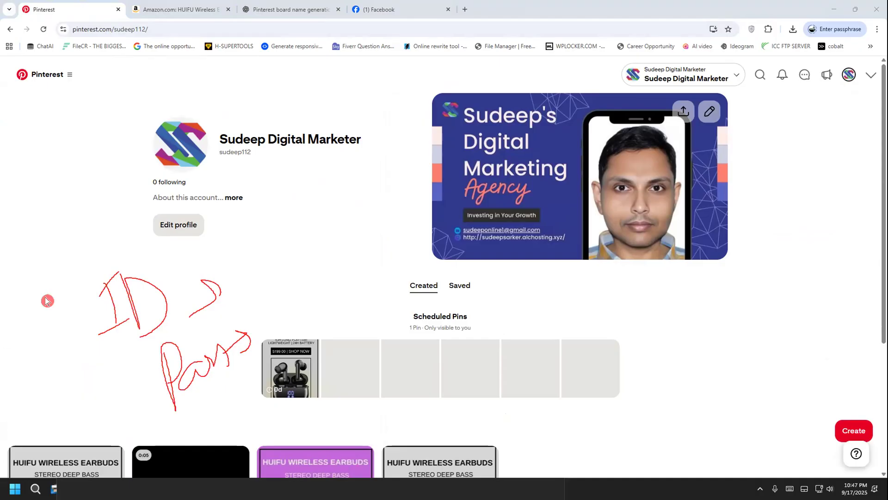
click(27, 355)
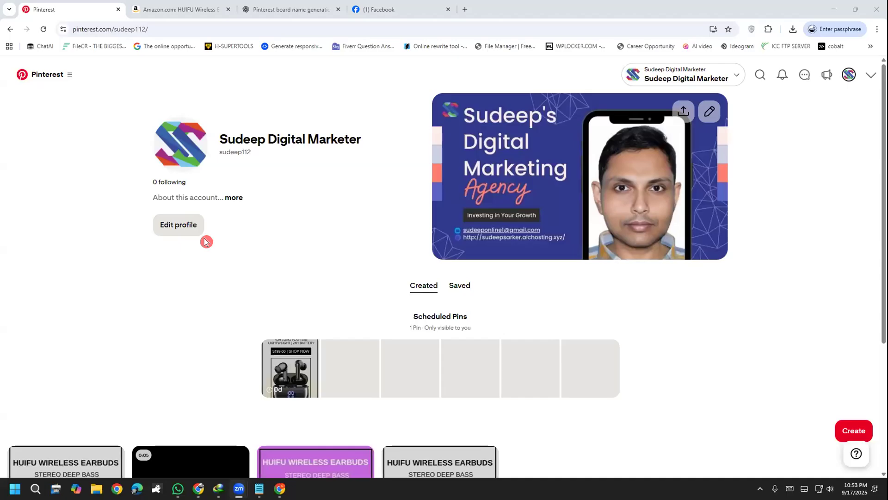
Open the LDM99 group from the Facebook home page and minimise the browser to show the desktop
scroll(283, 259, down, 1)
scroll(113, 248, up, 1)
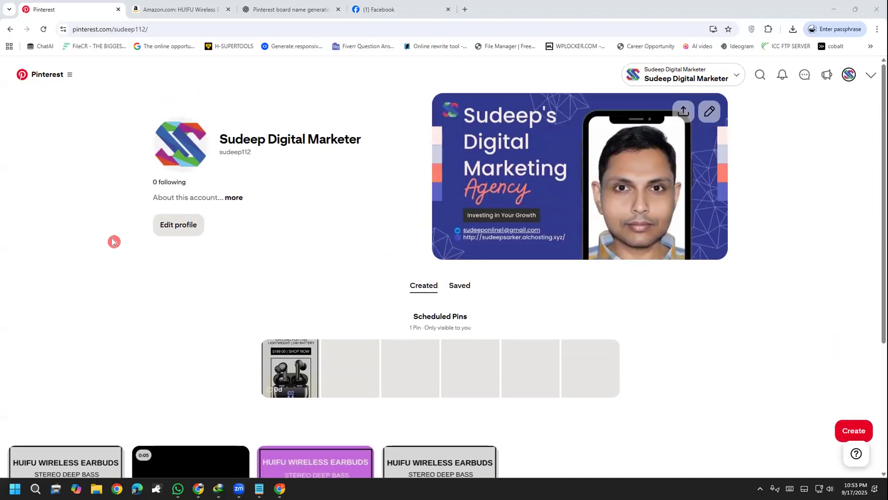
click(368, 9)
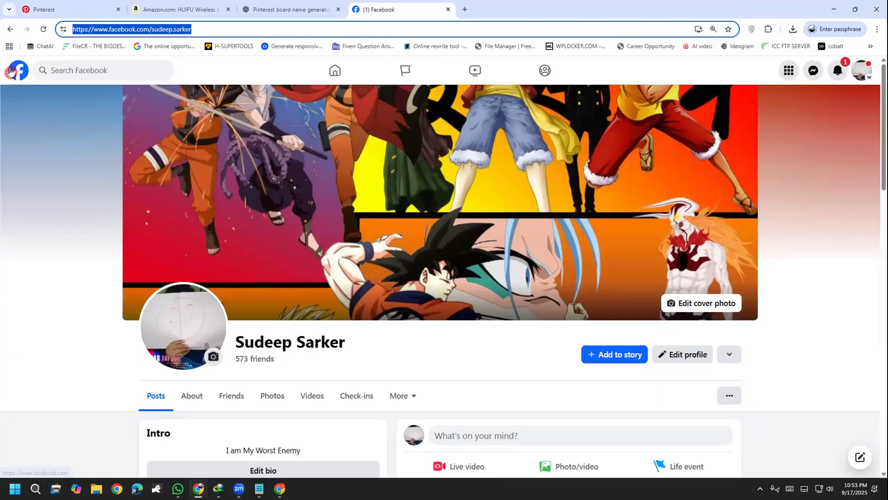
click(13, 70)
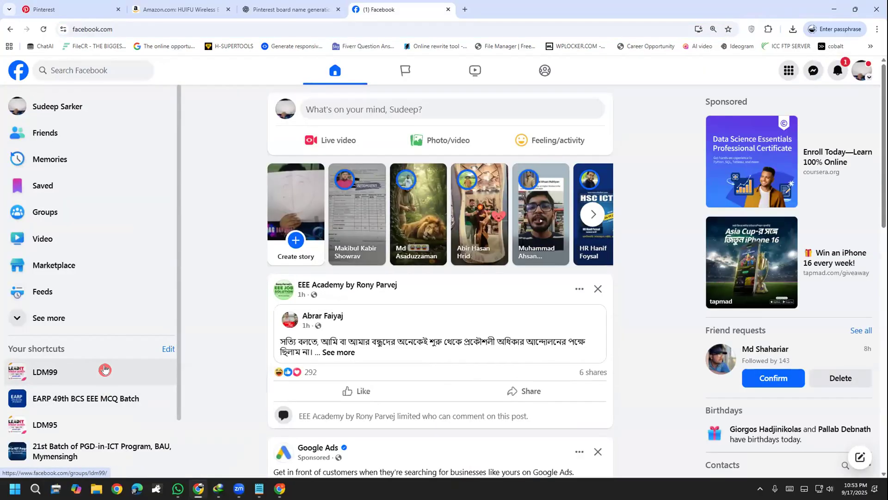
click(105, 368)
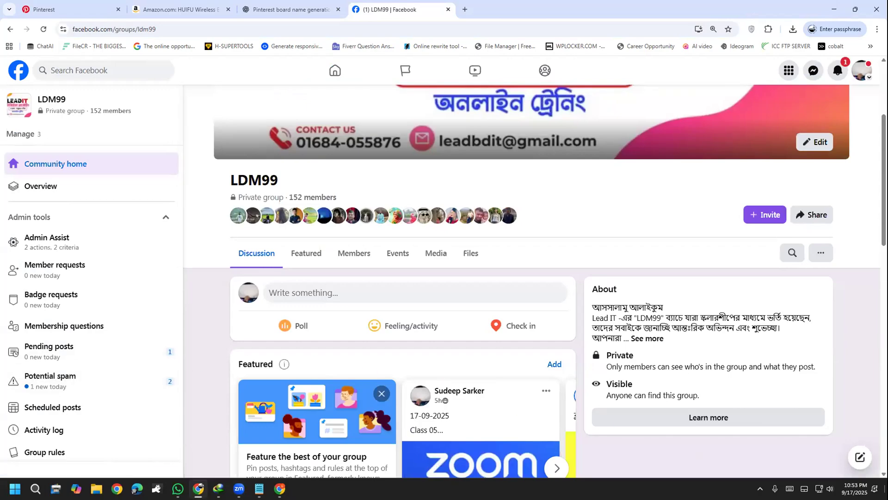
click(198, 488)
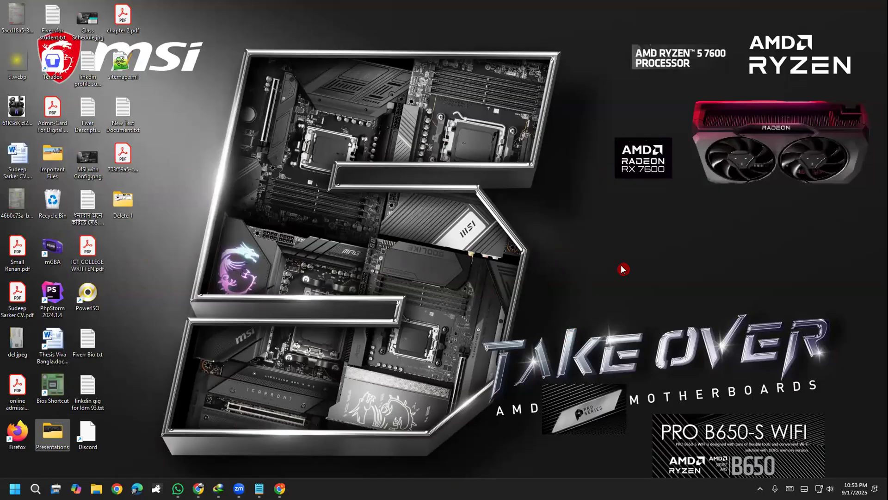
click(703, 188)
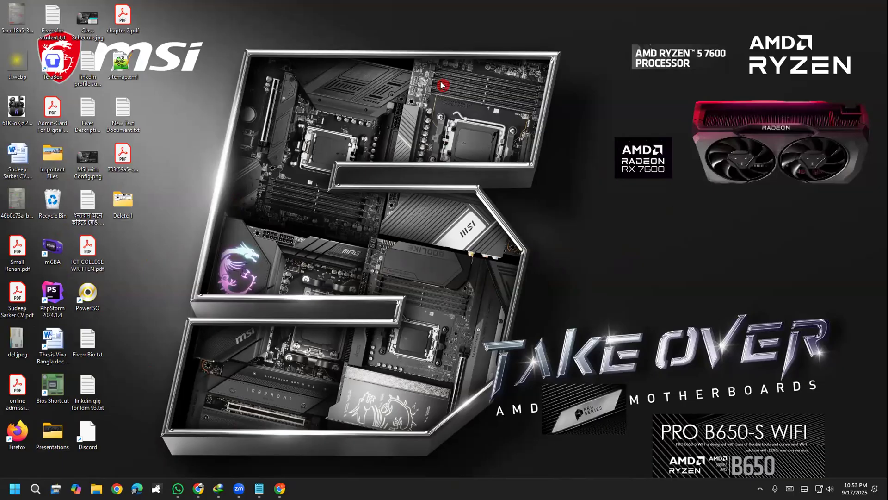
drag(221, 281, 261, 292)
mouse_move(150, 347)
mouse_down()
mouse_move(311, 298)
mouse_move(333, 223)
mouse_move(224, 208)
mouse_move(176, 288)
mouse_up()
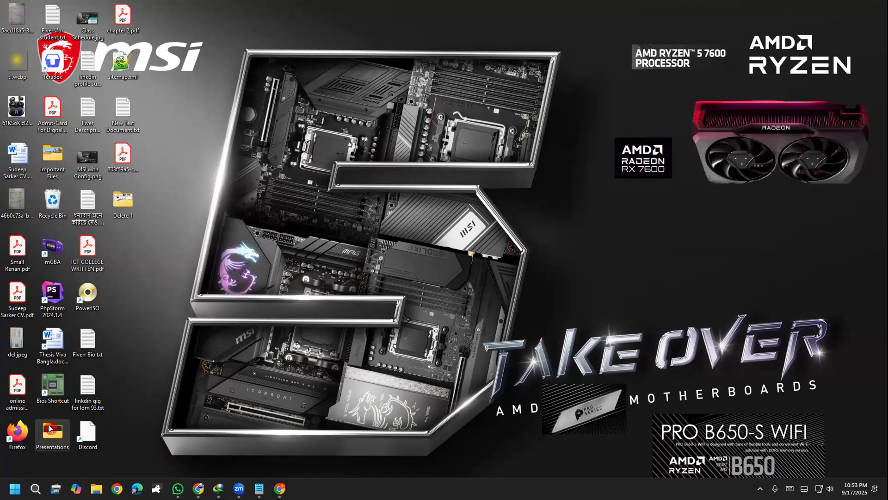
Open the HOMEWORK PICTURES folder inside Presentations and start a new post in the LDM99 Facebook group
double_click(49, 427)
double_click(131, 171)
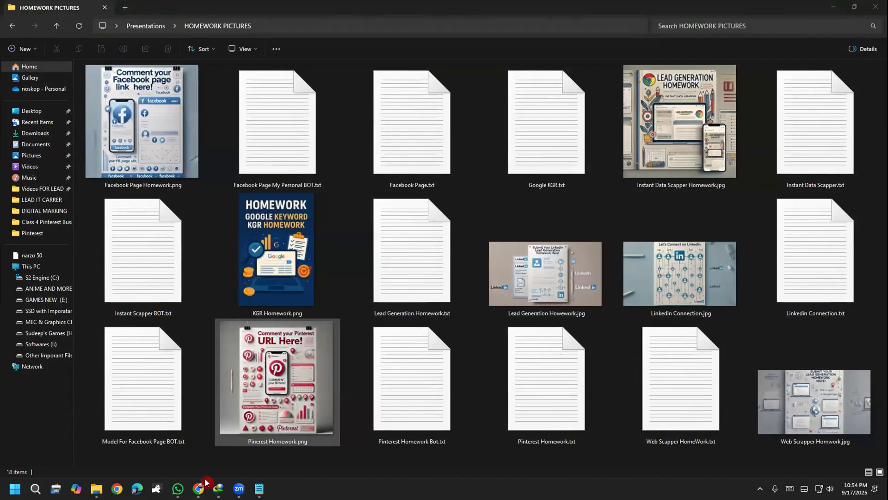
click(202, 485)
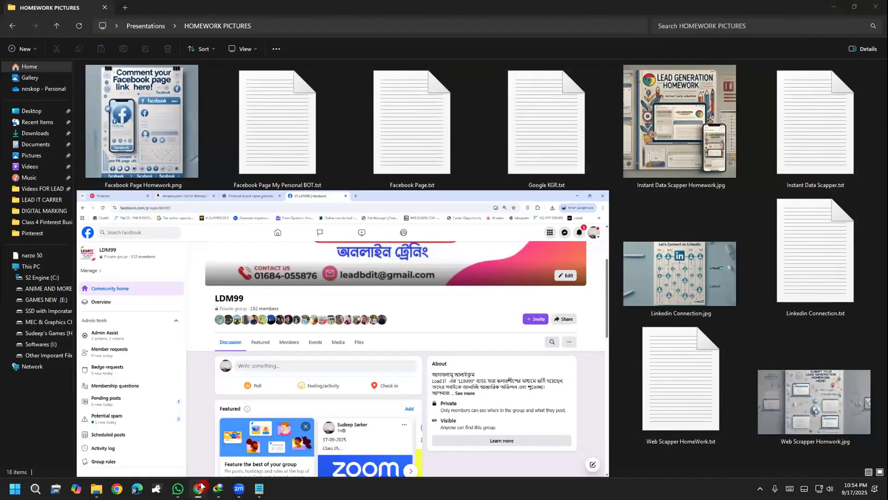
click(297, 296)
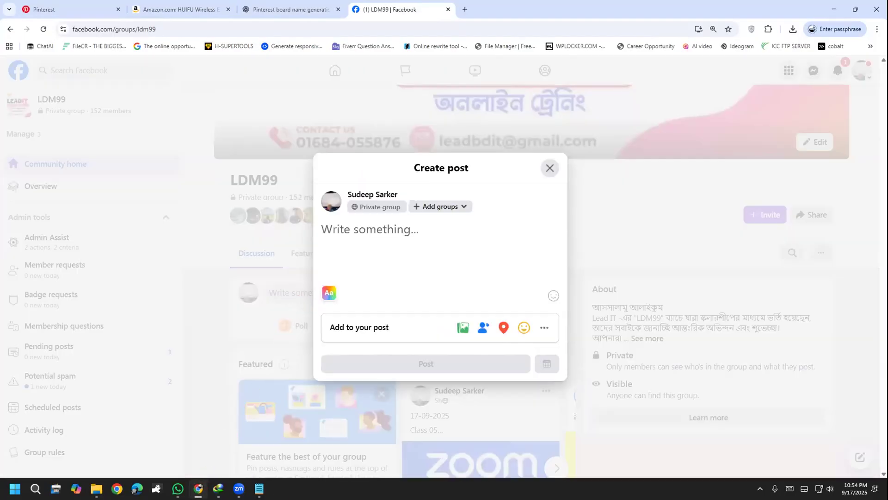
Attach the image Pinerest Homework.png from the HOMEWORK PICTURES folder to the new group post
click(198, 488)
click(256, 368)
drag(255, 369, 369, 275)
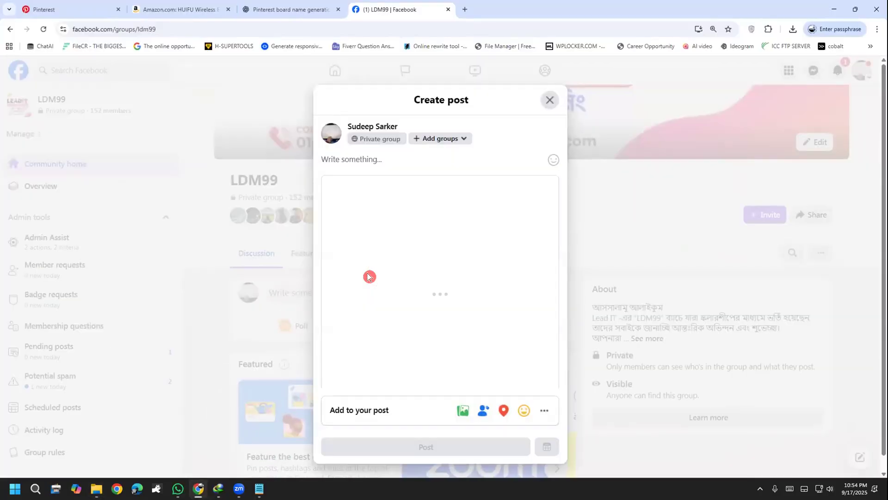
Switch to the Pinterest profile page and show its full web address
click(97, 11)
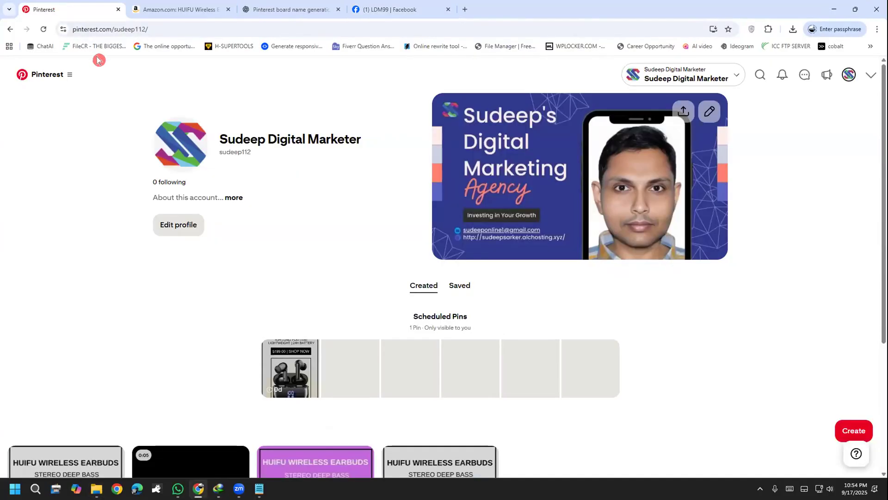
click(139, 29)
click(183, 30)
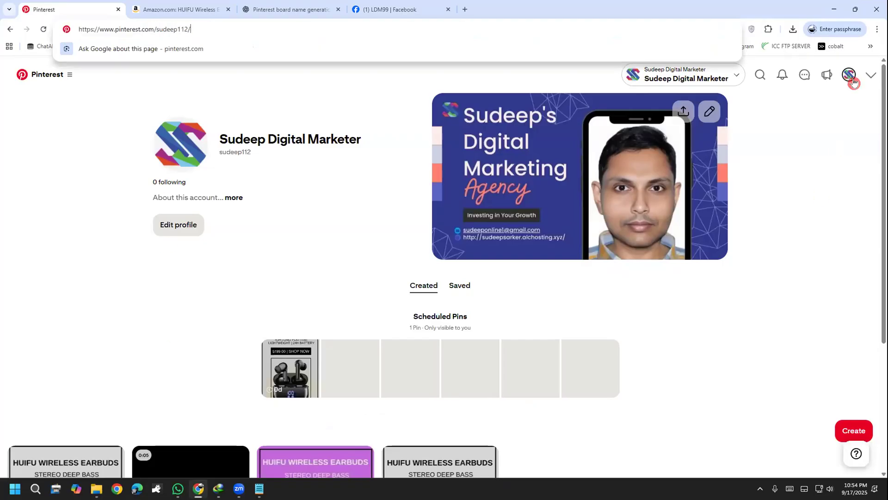
click(834, 10)
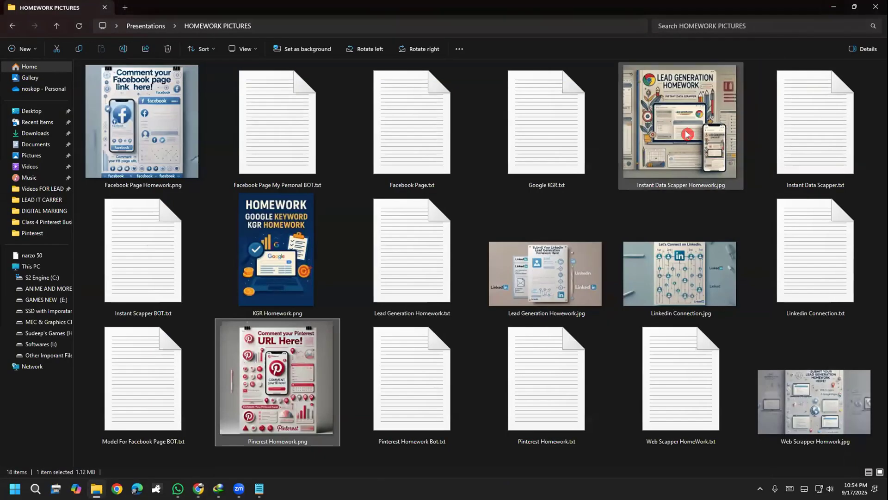
click(833, 7)
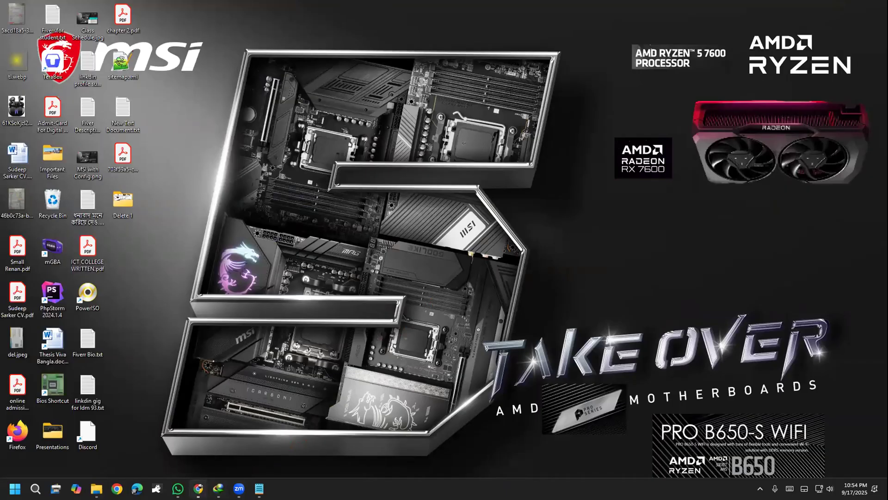
click(198, 488)
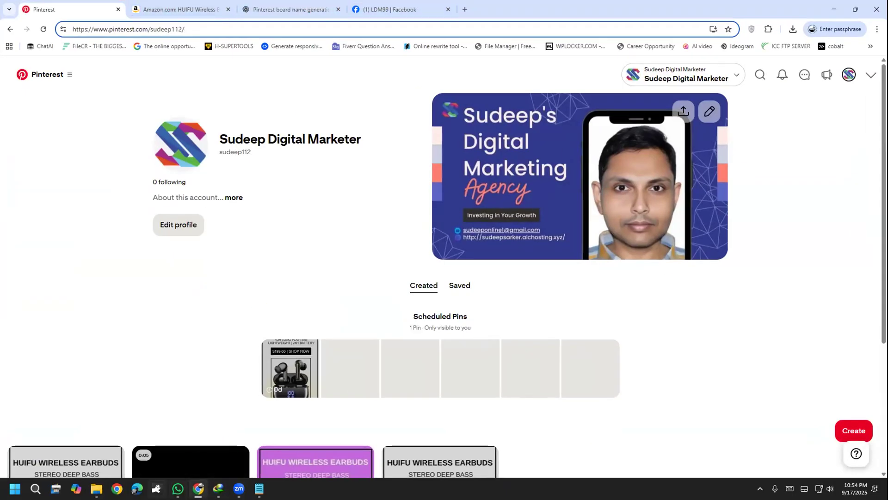
Open Pinterest Homework.txt from the HOMEWORK PICTURES folder, copy its entire text and close the file
click(96, 488)
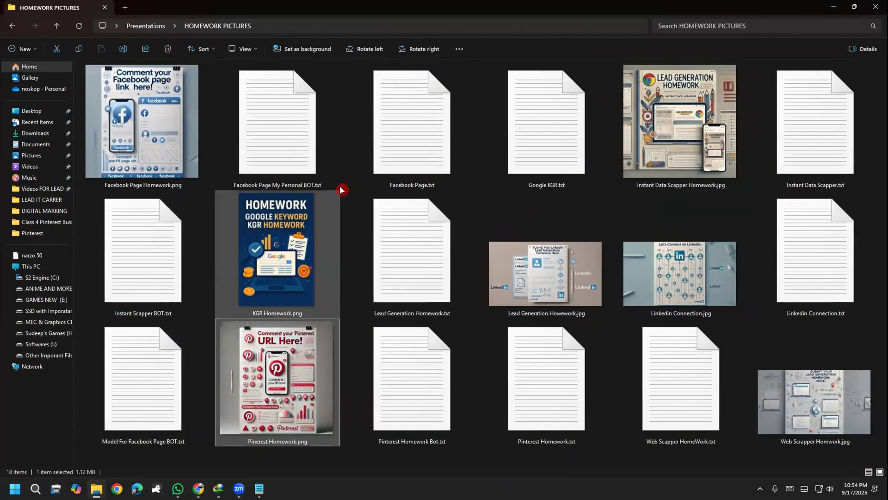
click(854, 196)
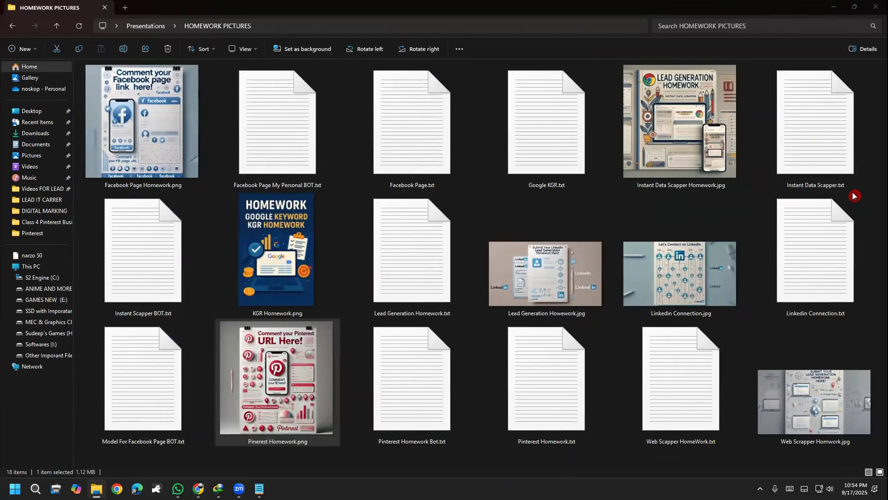
double_click(569, 416)
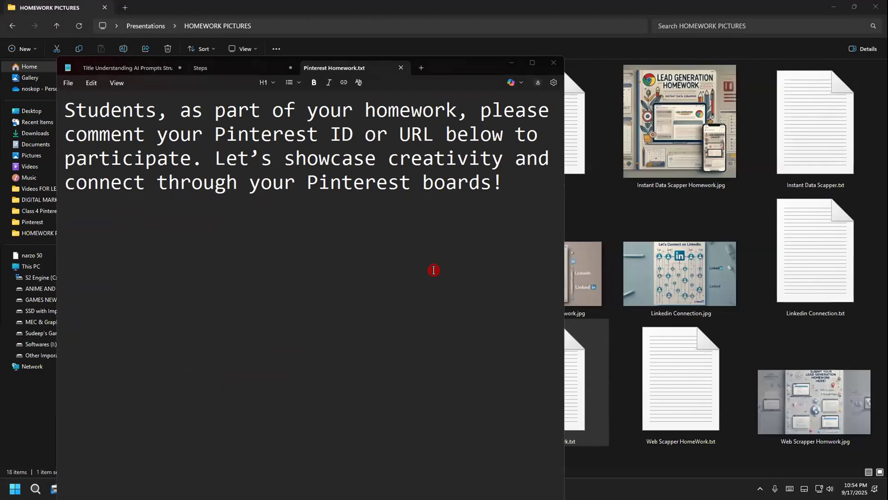
key(ctrl+a)
right_click(143, 118)
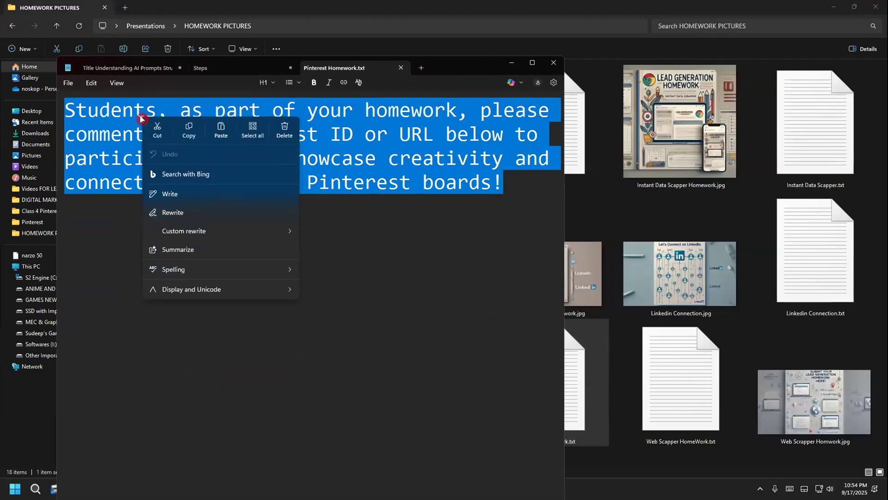
click(189, 129)
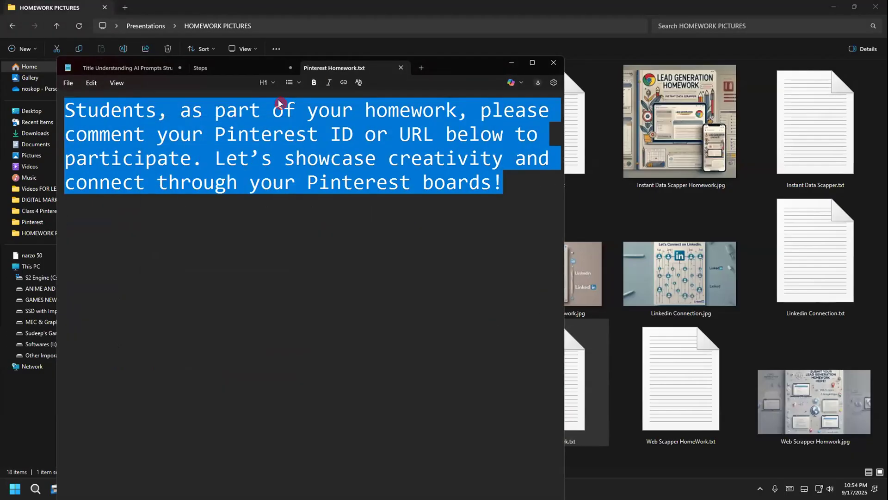
click(401, 70)
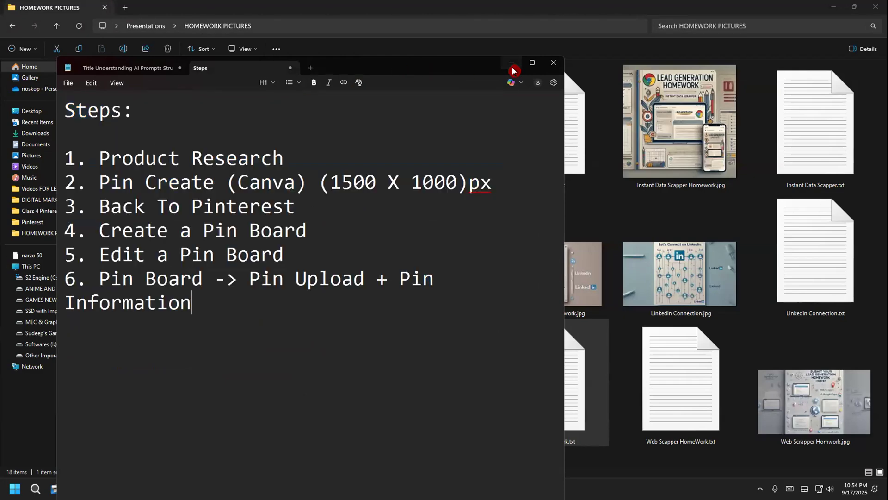
Paste the copied homework text into the LDM99 group post and format it as heading H1
click(511, 65)
click(832, 7)
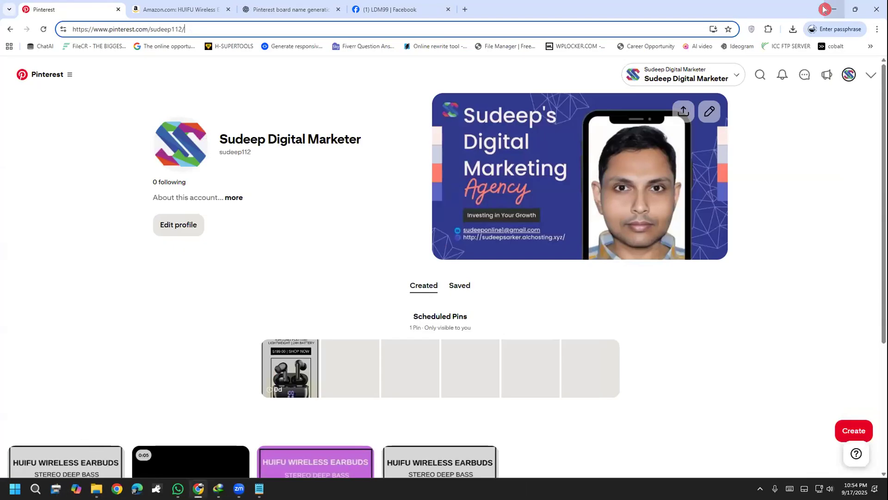
click(401, 6)
key(ctrl+v)
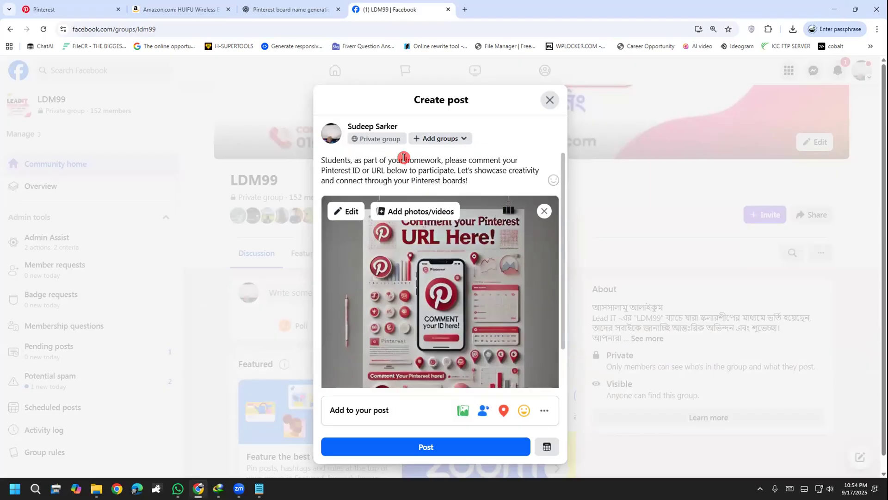
drag(474, 179, 284, 162)
click(305, 145)
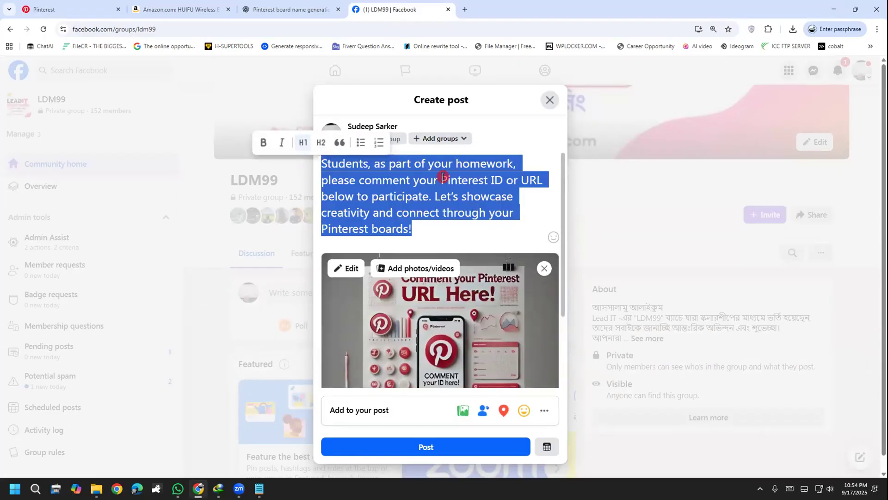
Turn "homework" into the #homework hashtag and delete "Pinterest ID or" from the post text
click(456, 163)
text(#)
click(520, 163)
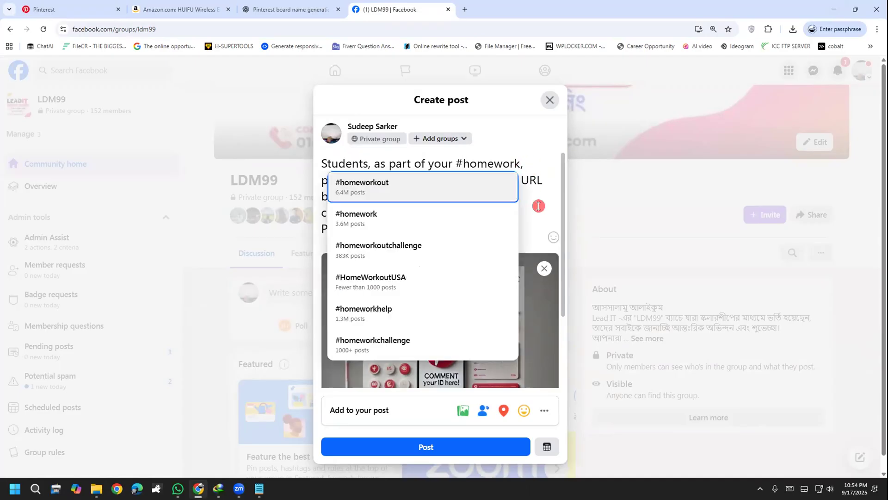
click(445, 204)
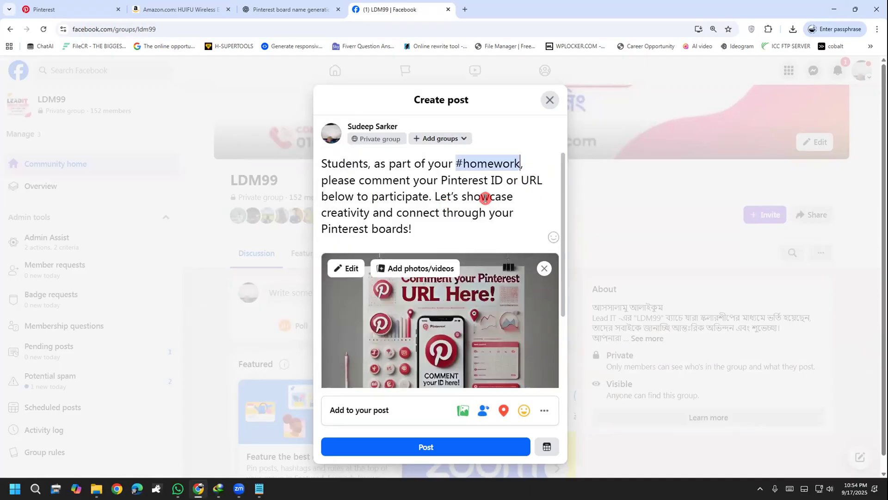
click(455, 231)
drag(520, 180, 441, 180)
key(BackSpace)
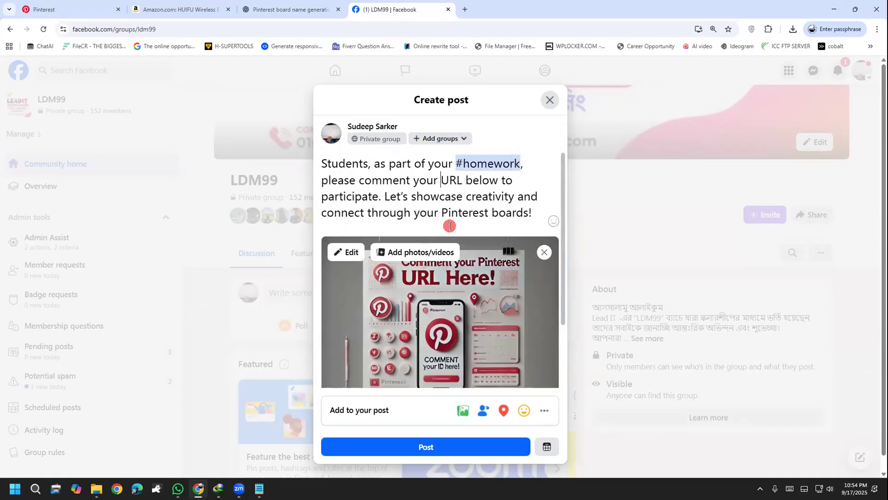
Check the wording of the homework post and publish it in the LDM99 group
click(511, 184)
drag(511, 178, 397, 176)
click(415, 193)
click(499, 212)
click(383, 194)
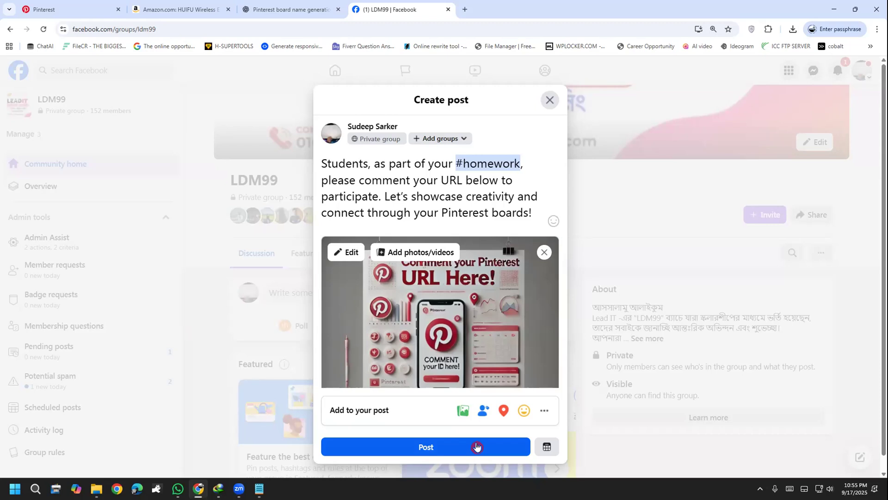
click(477, 447)
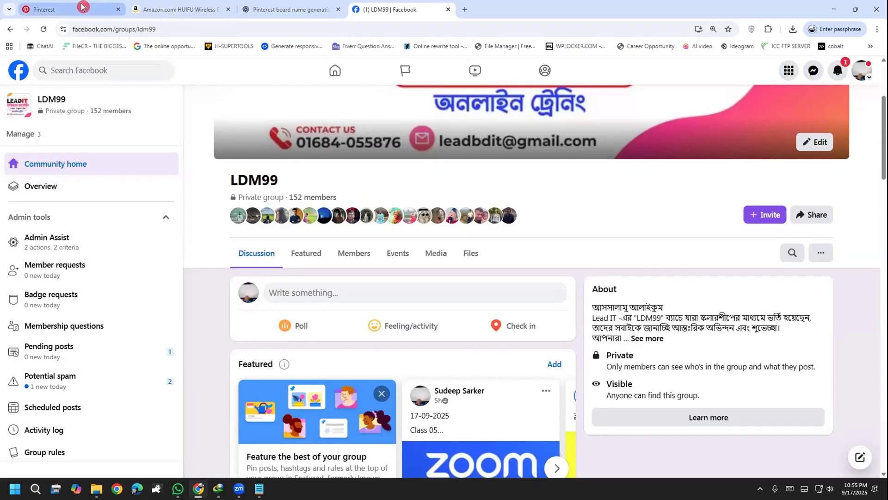
Return to the Pinterest profile and highlight its web address as the link students should submit
click(83, 9)
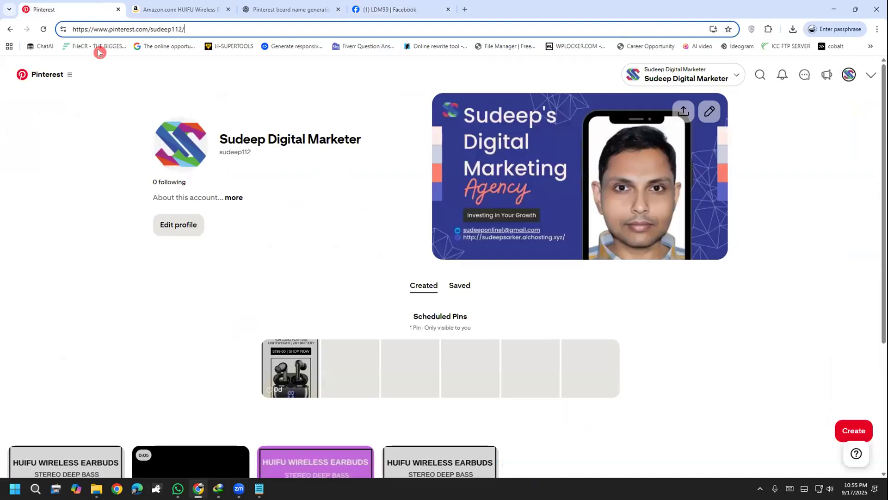
drag(148, 28, 46, 27)
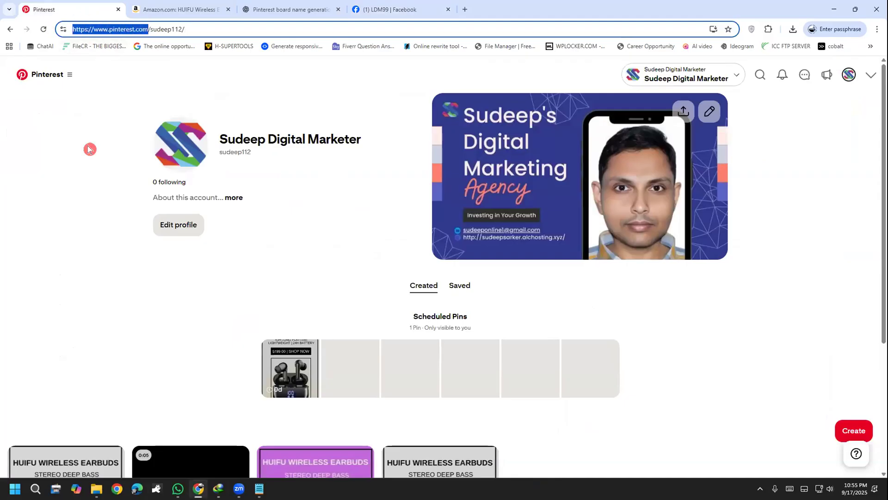
click(74, 245)
click(162, 29)
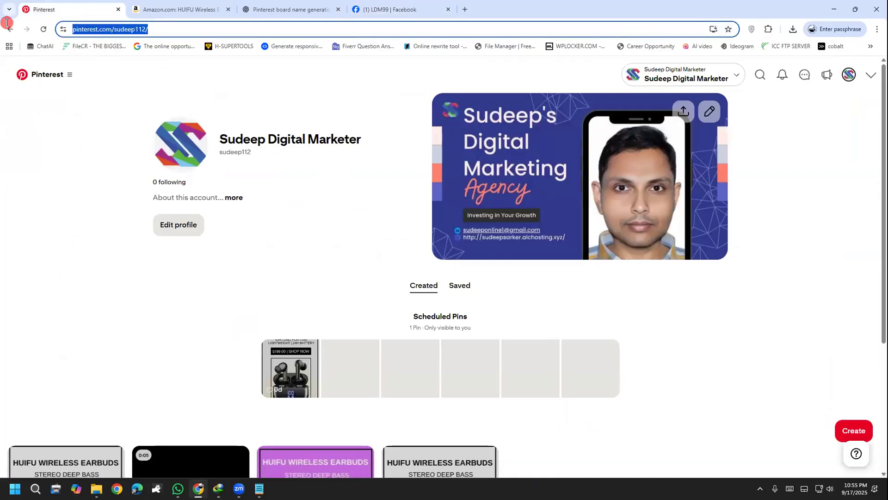
click(171, 9)
click(87, 7)
Find the published Pinterest homework post in the LDM99 group, handwrite "Homework" over its comment area and clear the note
click(393, 9)
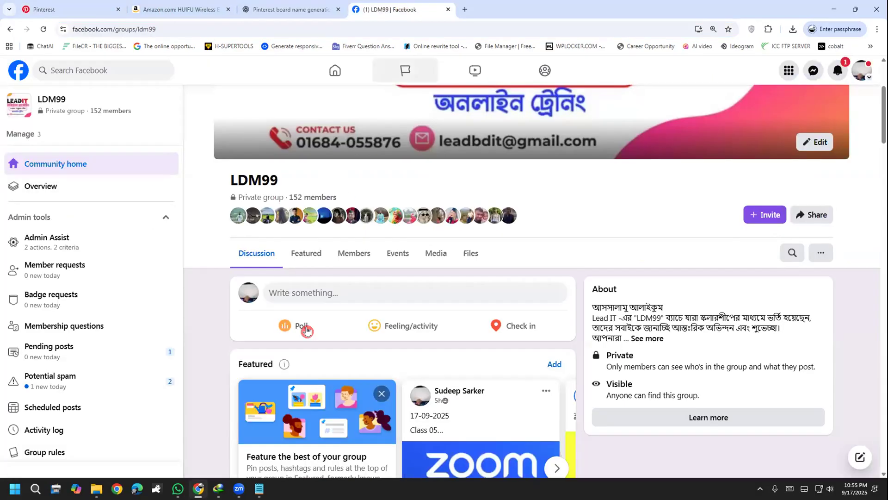
scroll(291, 370, down, 5)
scroll(289, 402, down, 9)
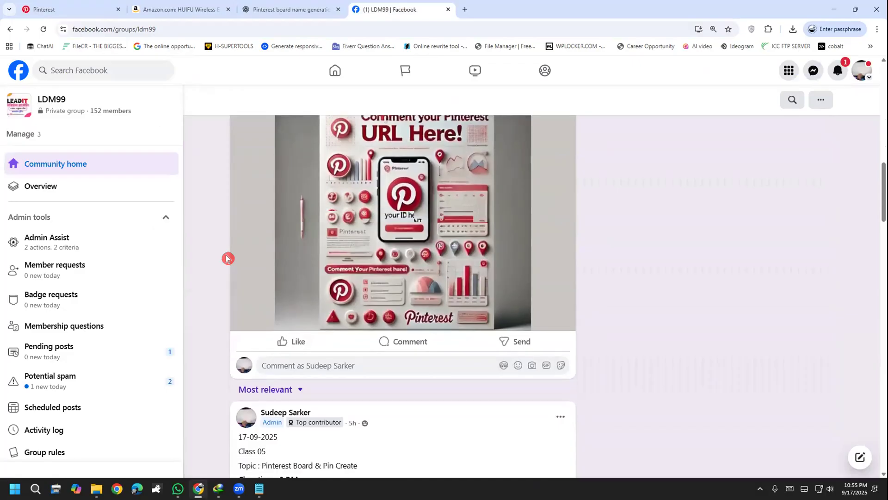
click(403, 286)
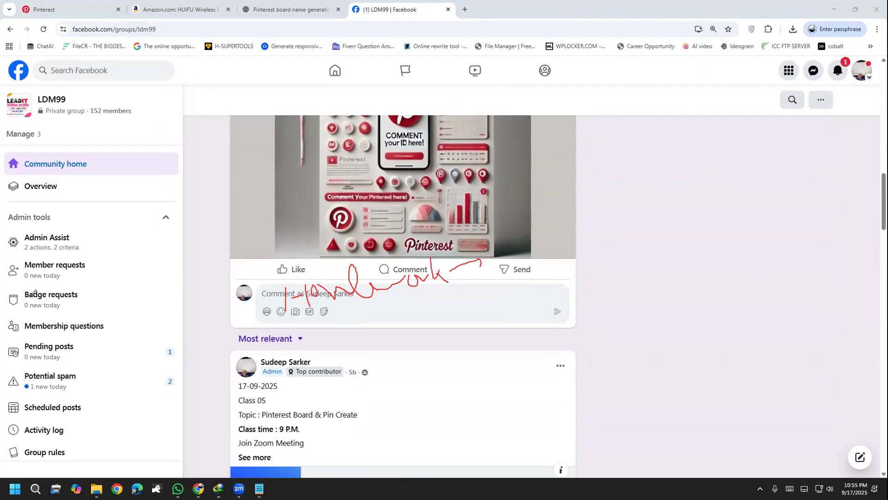
click(38, 352)
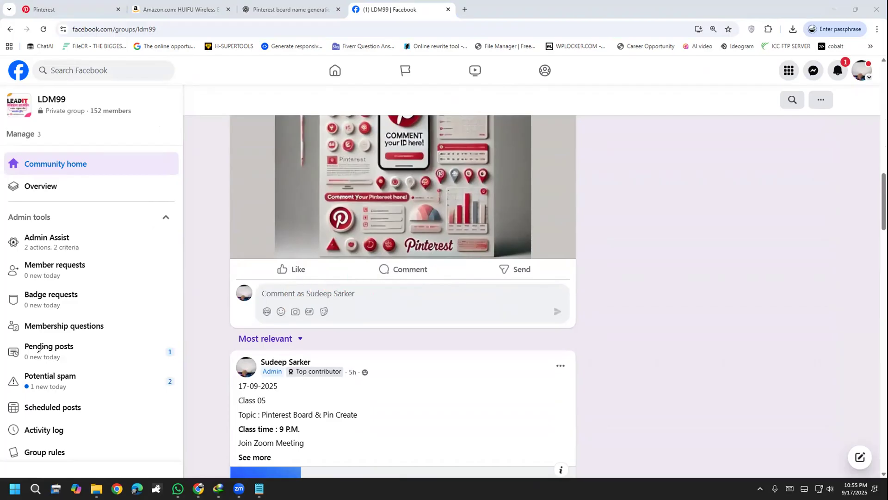